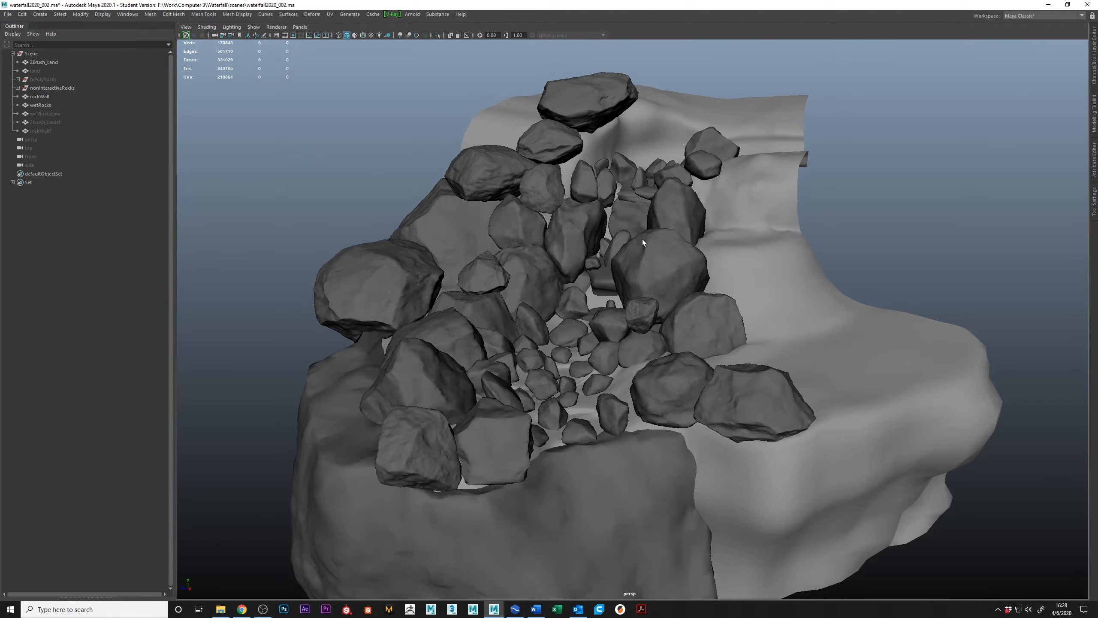
Examine the rock cascade and surrounding terrain from several angles in the perspective view.
{"action": "mouse_move", "coordinate": [621, 261]}
{"action": "left_mouse_down", "text": "alt"}
{"action": "mouse_move", "coordinate": [606, 300]}
{"action": "mouse_move", "coordinate": [654, 268]}
{"action": "mouse_move", "coordinate": [593, 260]}
{"action": "mouse_move", "coordinate": [577, 298]}
{"action": "mouse_move", "coordinate": [628, 244]}
{"action": "left_mouse_up", "text": "alt"}
{"action": "middle_click_drag", "start_coordinate": [628, 244], "coordinate": [577, 305], "text": "alt"}
{"action": "right_click_drag", "start_coordinate": [577, 305], "coordinate": [659, 330], "text": "alt"}
{"action": "left_click_drag", "start_coordinate": [659, 330], "coordinate": [547, 393], "text": "alt"}
{"action": "left_click_drag", "start_coordinate": [406, 299], "coordinate": [473, 299], "text": "alt"}
{"action": "left_click_drag", "start_coordinate": [528, 475], "coordinate": [516, 302], "text": "alt"}
{"action": "left_click_drag", "start_coordinate": [664, 443], "coordinate": [703, 312], "text": "alt"}
{"action": "left_click_drag", "start_coordinate": [808, 485], "coordinate": [776, 124], "text": "alt"}
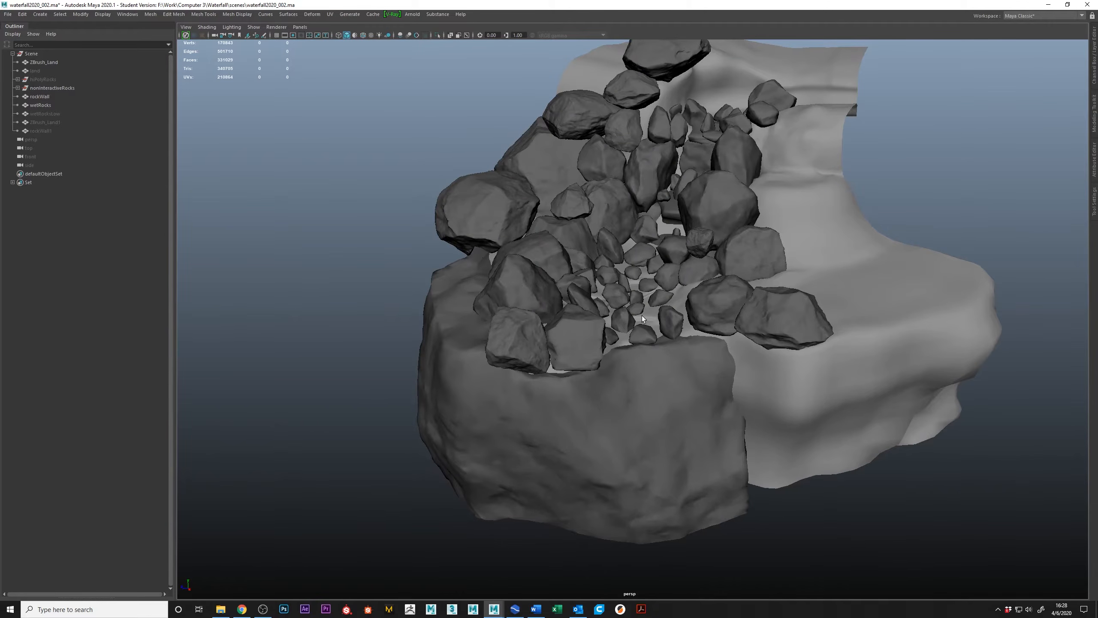
{"action": "left_click_drag", "start_coordinate": [696, 318], "coordinate": [629, 182], "text": "alt"}
{"action": "left_click_drag", "start_coordinate": [666, 281], "coordinate": [701, 186], "text": "alt"}
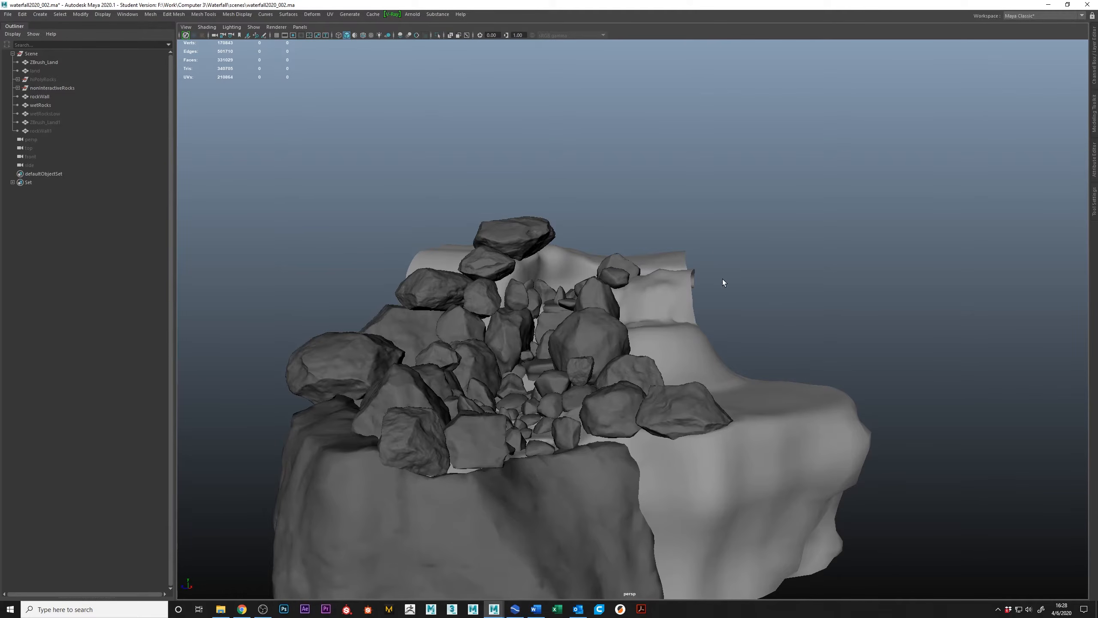
{"action": "right_click_drag", "start_coordinate": [606, 249], "coordinate": [709, 335], "text": "alt"}
{"action": "middle_click_drag", "start_coordinate": [625, 272], "coordinate": [742, 280], "text": "alt"}
{"action": "right_click_drag", "start_coordinate": [644, 275], "coordinate": [674, 322], "text": "alt"}
{"action": "left_click_drag", "start_coordinate": [745, 234], "coordinate": [624, 230], "text": "alt"}
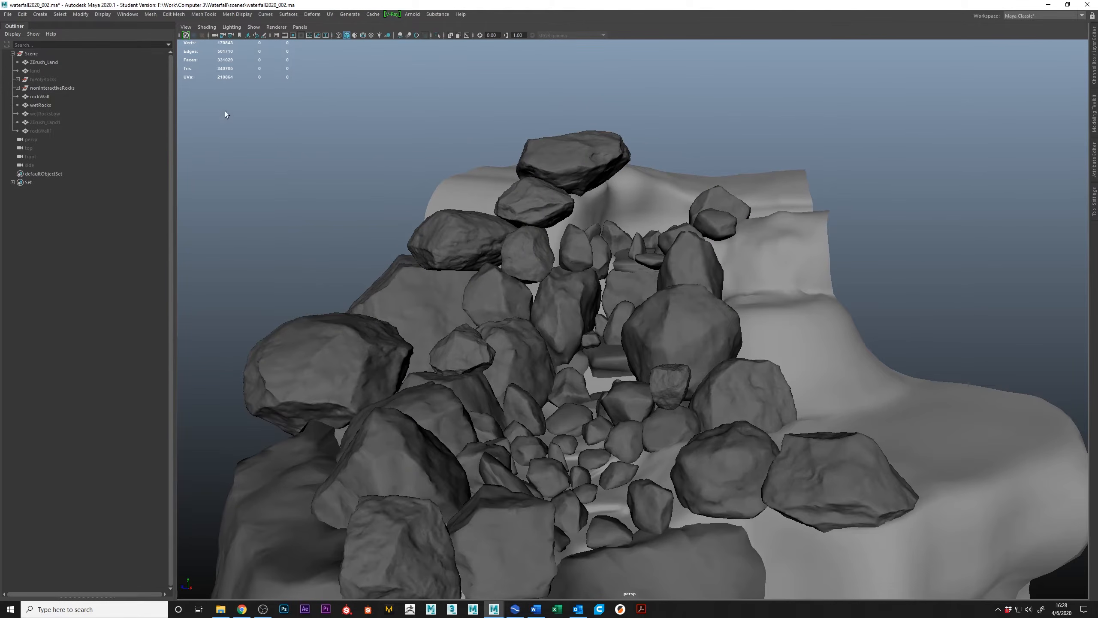
Create a new camera and look through it in the viewport.
{"action": "left_click", "coordinate": [40, 14]}
{"action": "mouse_move", "coordinate": [100, 69]}
{"action": "left_click", "coordinate": [191, 77]}
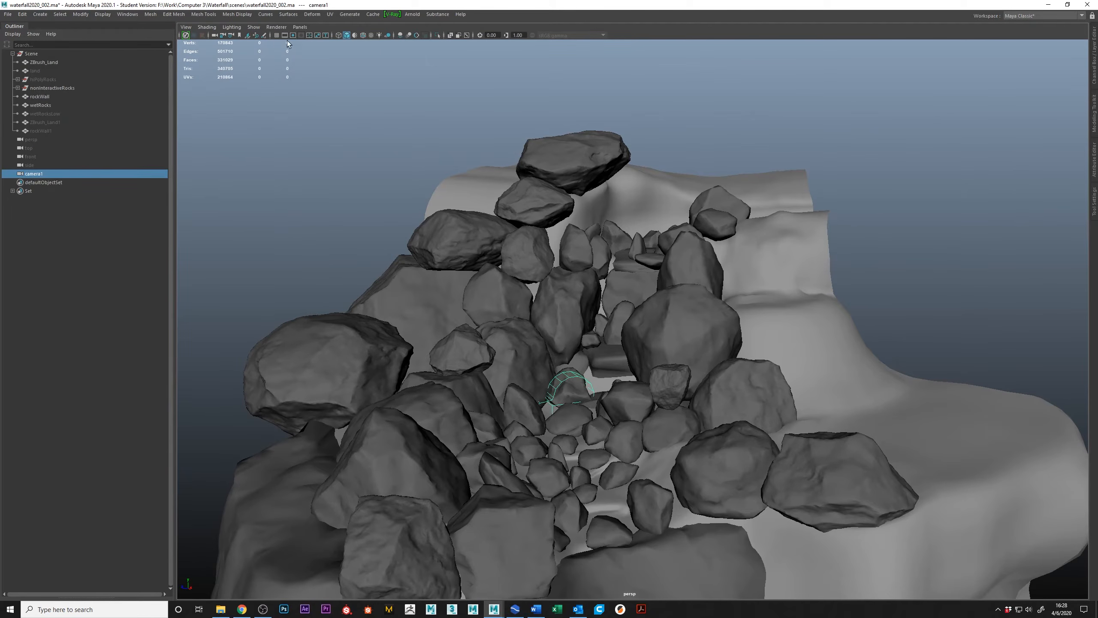
{"action": "left_click", "coordinate": [299, 27]}
{"action": "mouse_move", "coordinate": [321, 58]}
{"action": "left_click", "coordinate": [411, 59]}
{"action": "right_click_drag", "start_coordinate": [689, 365], "coordinate": [320, 247], "text": "alt"}
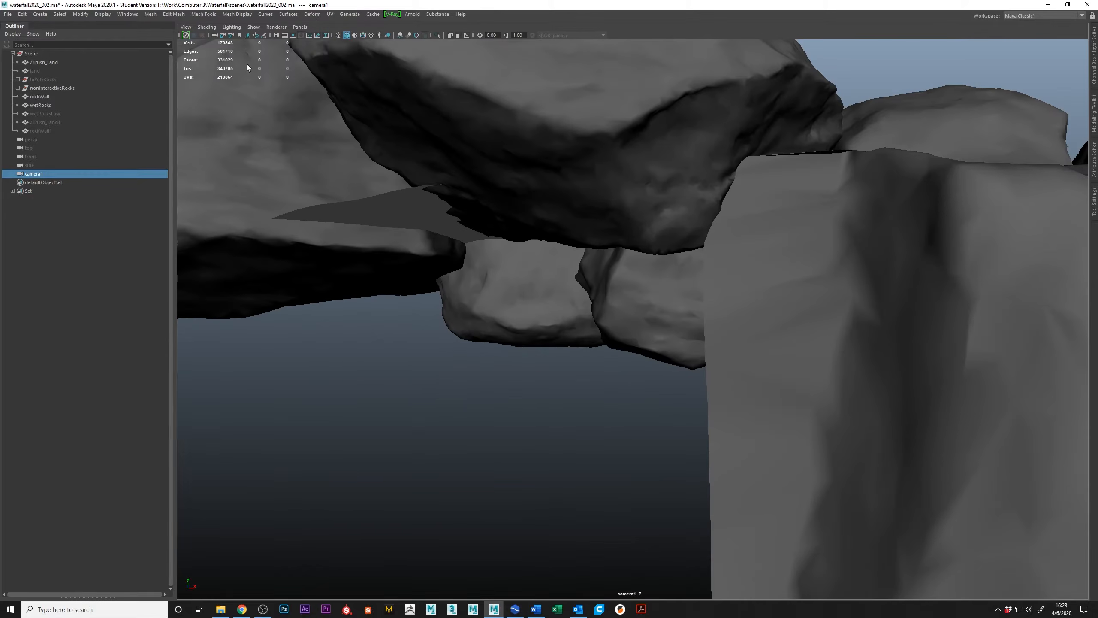
Show the 1280 x 720 resolution gate and frame the rock cascade through the new camera.
{"action": "left_click", "coordinate": [293, 35]}
{"action": "left_click_drag", "start_coordinate": [743, 324], "coordinate": [688, 385], "text": "alt"}
{"action": "middle_click_drag", "start_coordinate": [688, 385], "coordinate": [691, 367], "text": "alt"}
{"action": "left_click_drag", "start_coordinate": [691, 367], "coordinate": [679, 319], "text": "alt"}
{"action": "right_click_drag", "start_coordinate": [679, 319], "coordinate": [662, 362], "text": "alt"}
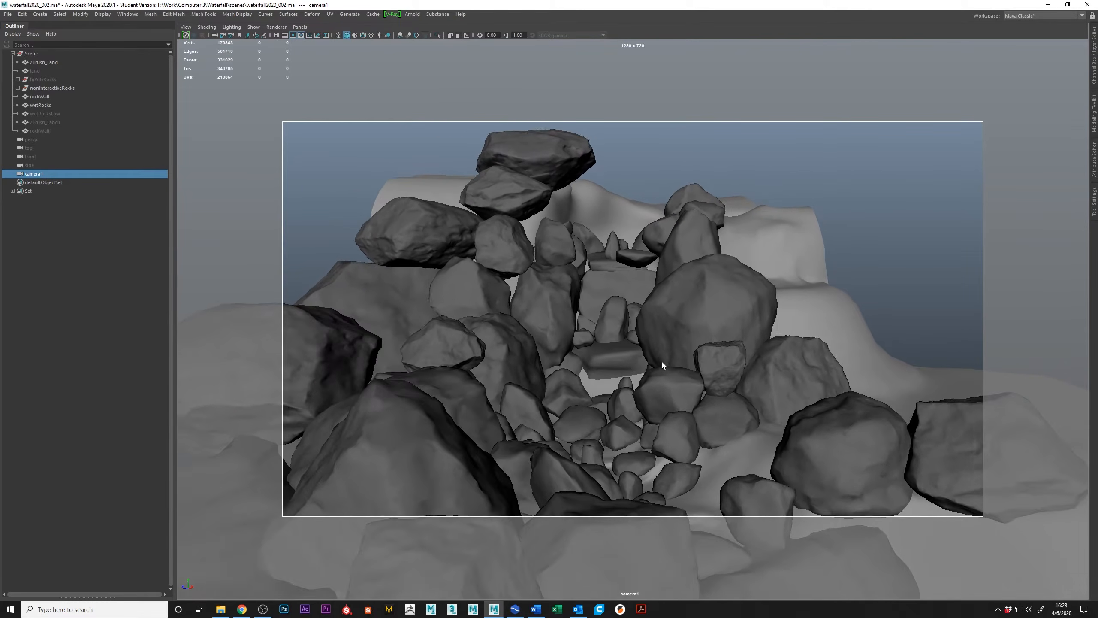
{"action": "left_click_drag", "start_coordinate": [662, 362], "coordinate": [577, 340], "text": "alt"}
{"action": "middle_click_drag", "start_coordinate": [578, 340], "coordinate": [550, 272], "text": "alt"}
{"action": "right_click_drag", "start_coordinate": [550, 272], "coordinate": [536, 279], "text": "alt"}
{"action": "middle_click_drag", "start_coordinate": [537, 279], "coordinate": [533, 252], "text": "alt"}
{"action": "middle_click_drag", "start_coordinate": [584, 284], "coordinate": [573, 339], "text": "alt"}
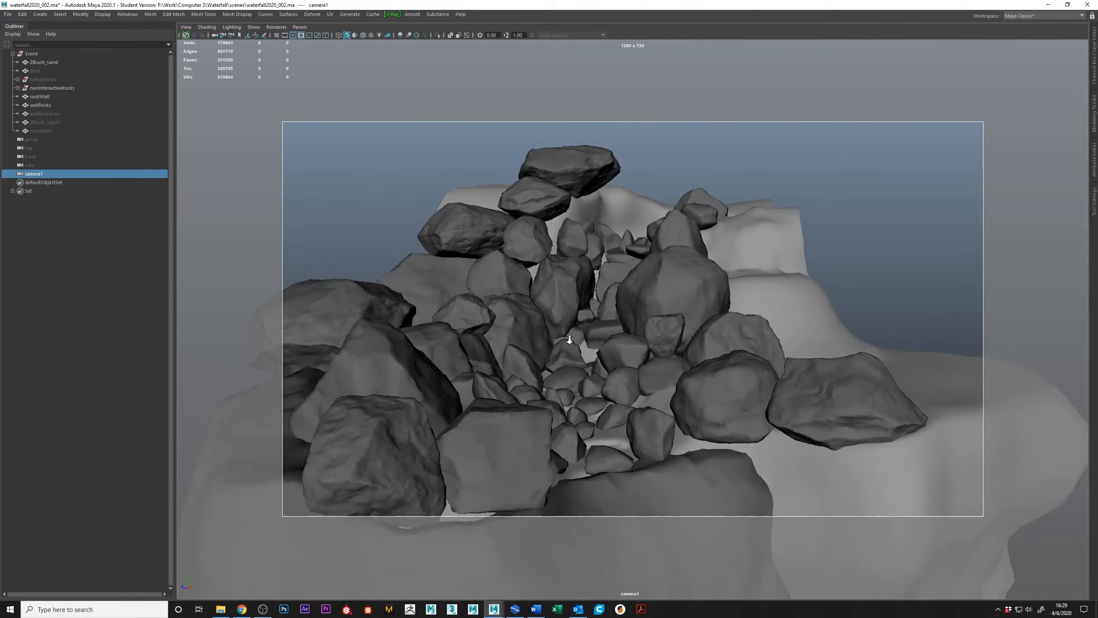
{"action": "right_click_drag", "start_coordinate": [573, 338], "coordinate": [596, 344], "text": "alt"}
{"action": "middle_click_drag", "start_coordinate": [596, 343], "coordinate": [598, 356], "text": "alt"}
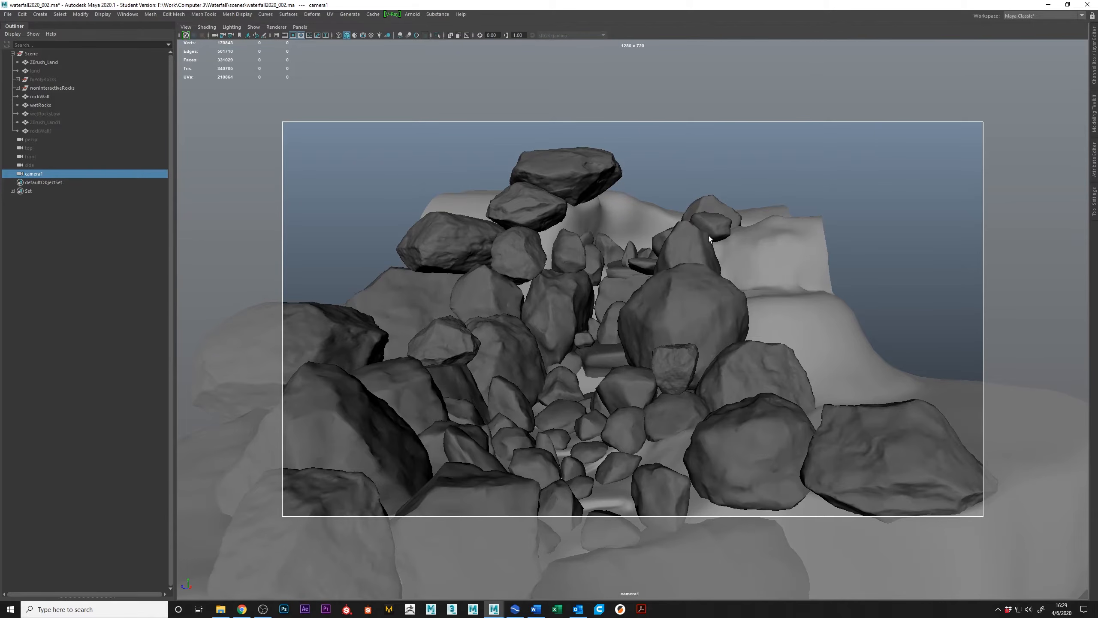
Examine the rock cascade from overhead and low angles through the new camera.
{"action": "left_click_drag", "start_coordinate": [810, 251], "coordinate": [762, 181], "text": "alt"}
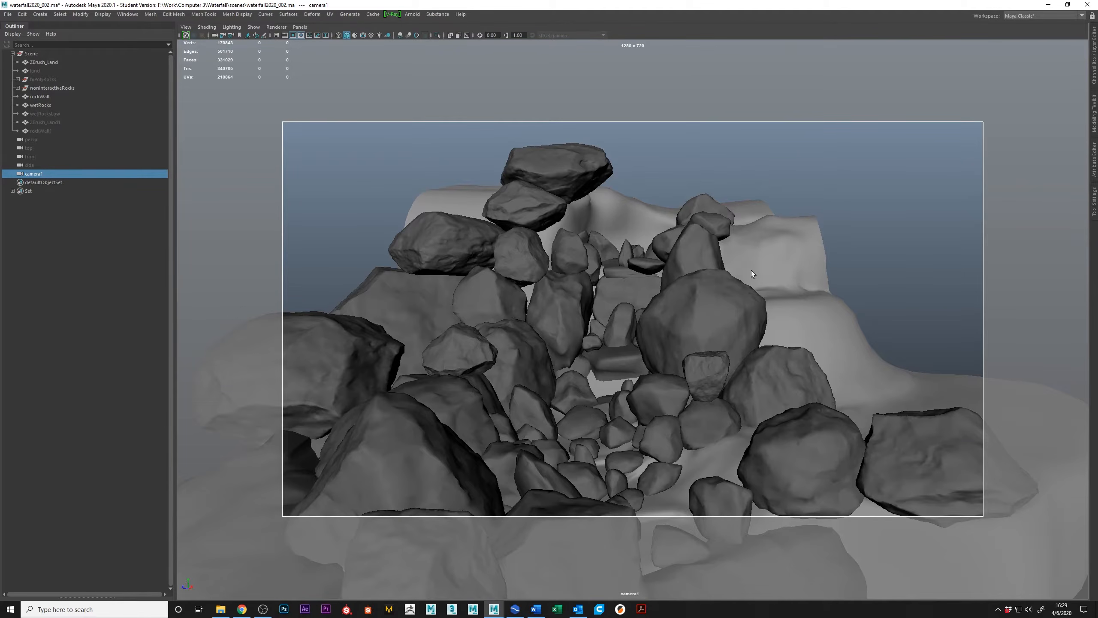
{"action": "left_click_drag", "start_coordinate": [744, 250], "coordinate": [837, 189], "text": "alt"}
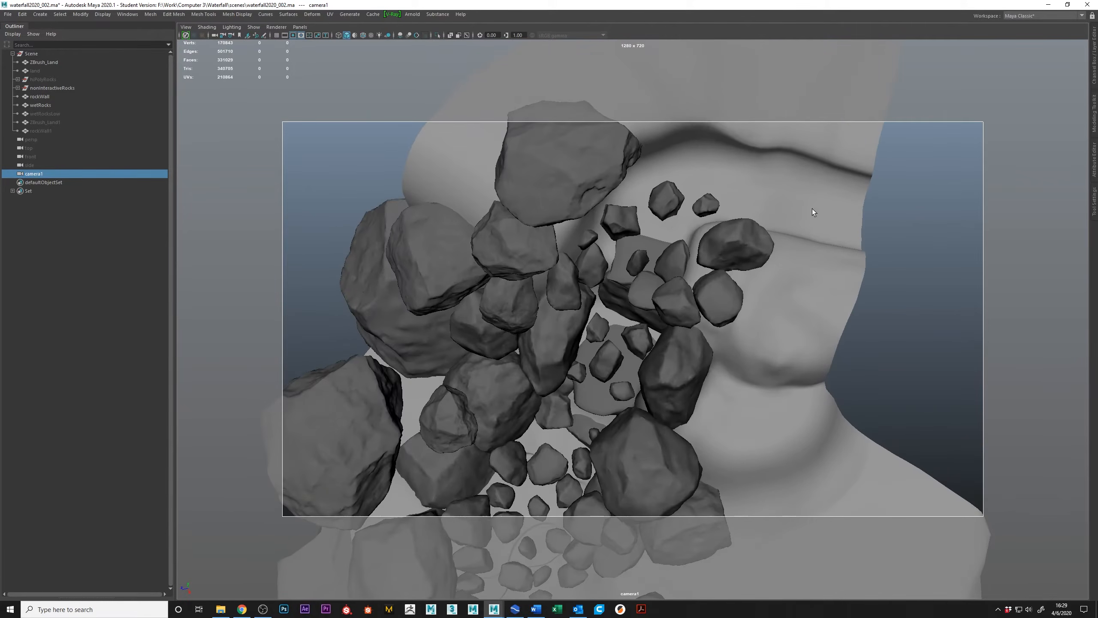
{"action": "left_click_drag", "start_coordinate": [555, 376], "coordinate": [678, 306], "text": "alt"}
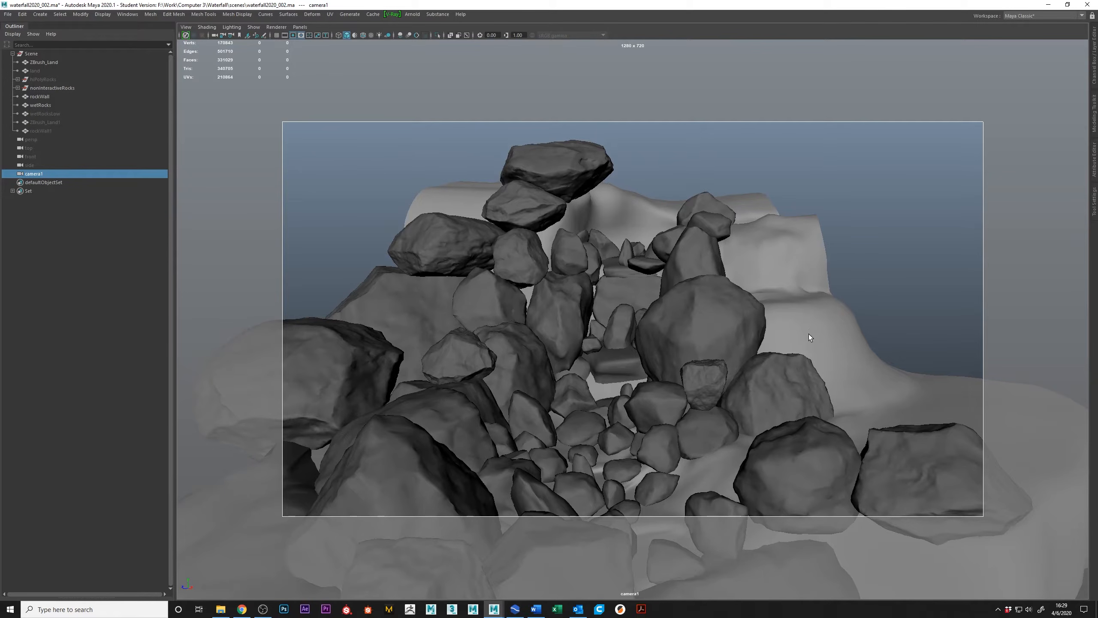
{"action": "left_click_drag", "start_coordinate": [820, 321], "coordinate": [711, 354], "text": "alt"}
{"action": "middle_click_drag", "start_coordinate": [716, 371], "coordinate": [750, 289], "text": "alt"}
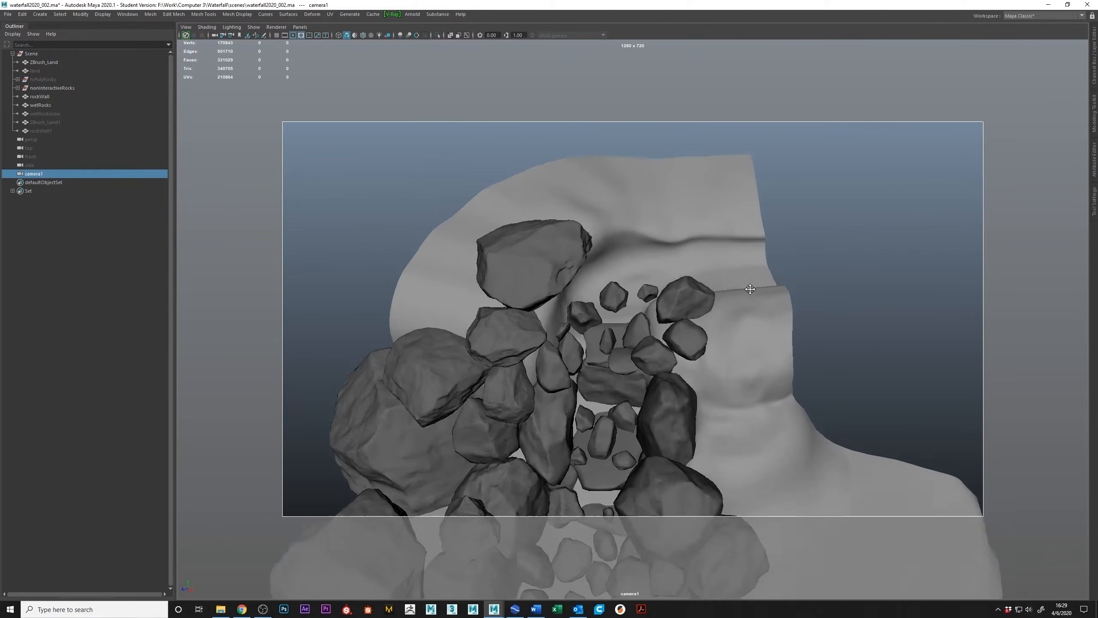
{"action": "right_click_drag", "start_coordinate": [750, 289], "coordinate": [696, 303], "text": "alt"}
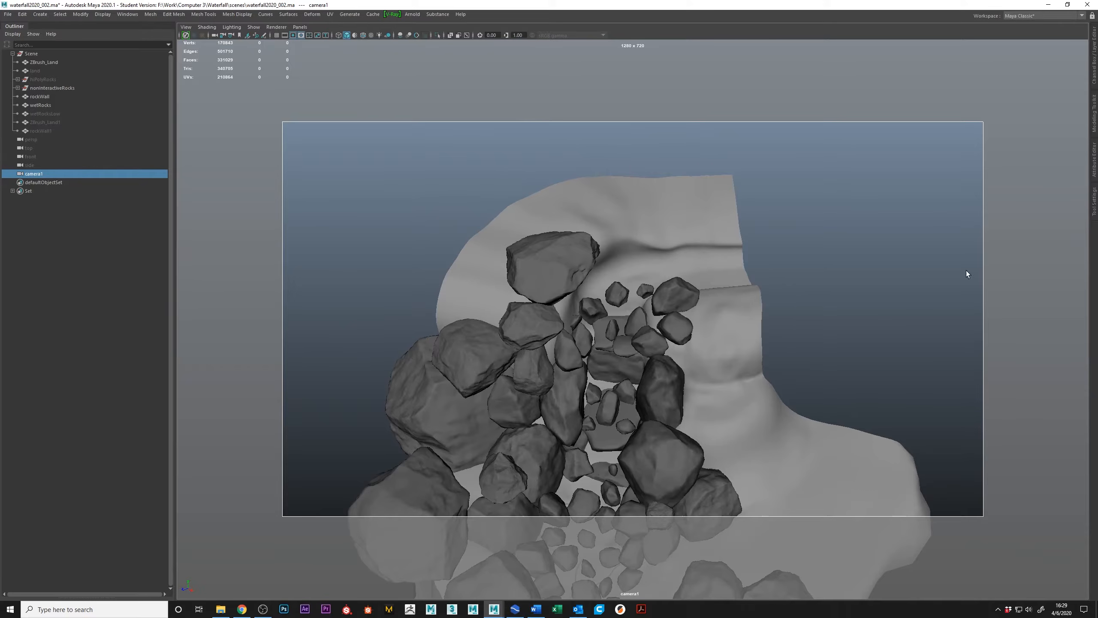
{"action": "left_click_drag", "start_coordinate": [634, 382], "coordinate": [630, 336], "text": "alt"}
{"action": "middle_click_drag", "start_coordinate": [649, 325], "coordinate": [660, 299], "text": "alt"}
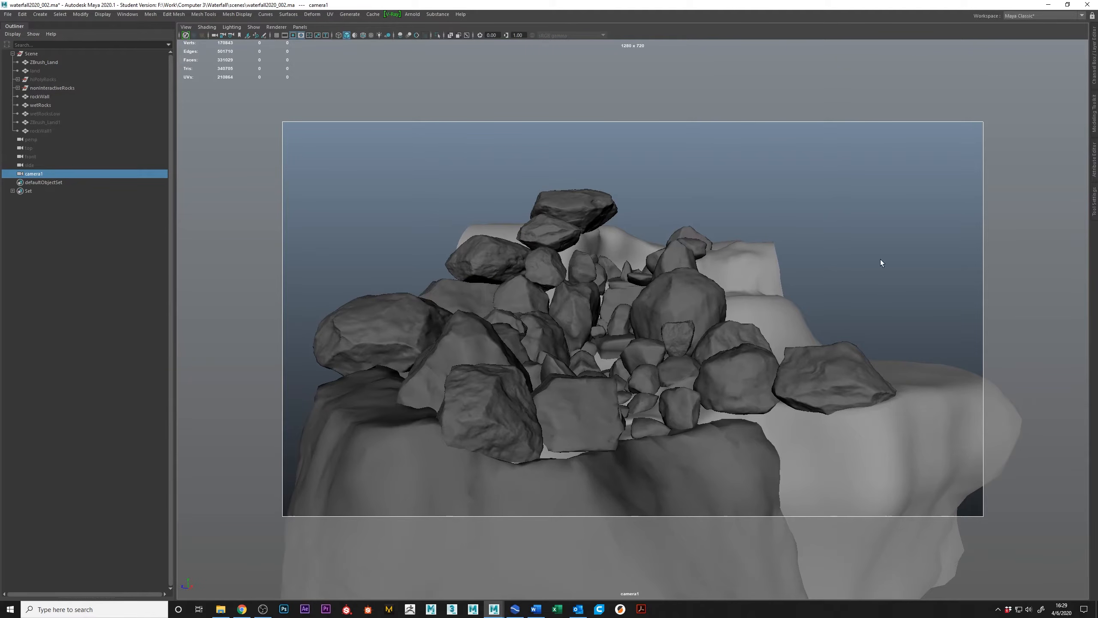
{"action": "left_click_drag", "start_coordinate": [609, 372], "coordinate": [606, 384], "text": "alt"}
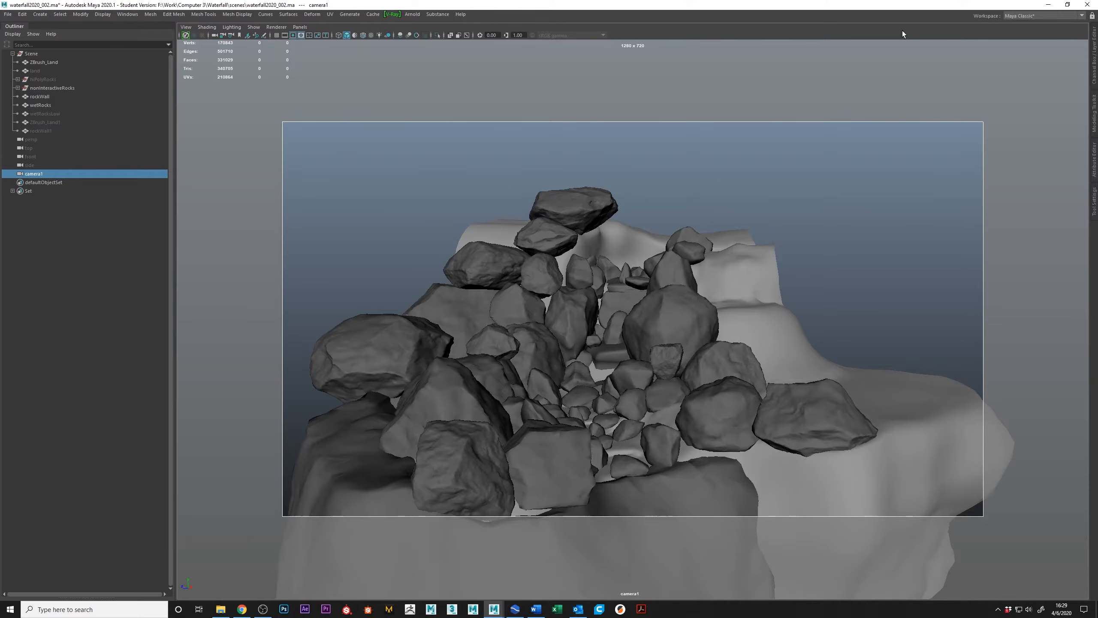
{"action": "left_click_drag", "start_coordinate": [776, 248], "coordinate": [579, 366], "text": "alt"}
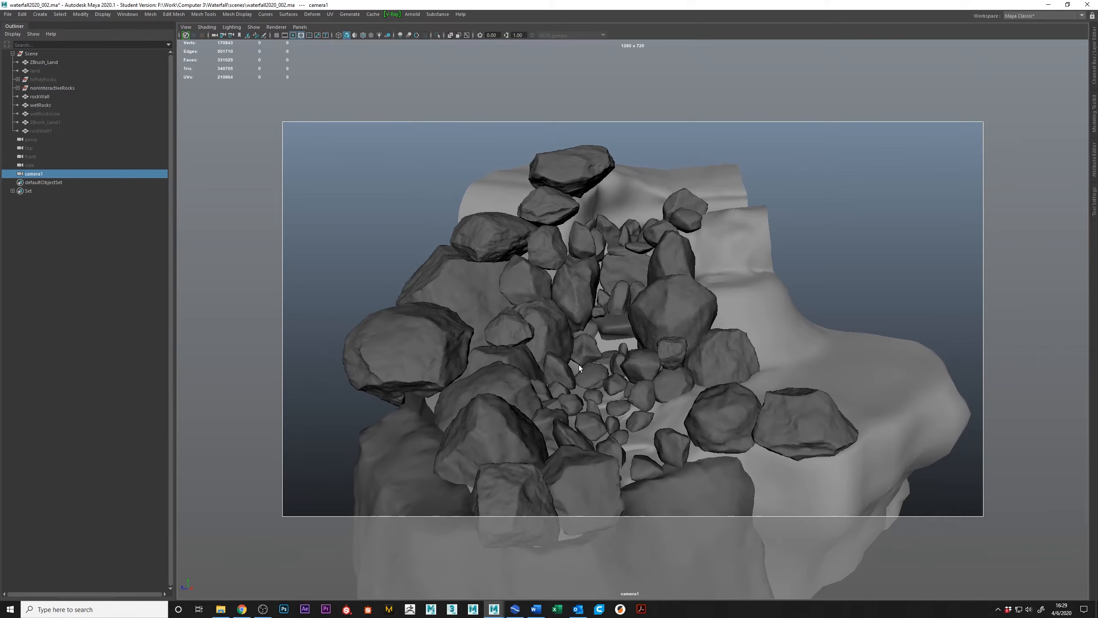
Select the wetRocks mesh and inspect its UV layout in the UV Editor.
{"action": "left_click", "coordinate": [661, 356]}
{"action": "left_click_drag", "start_coordinate": [655, 376], "coordinate": [623, 356], "text": "alt"}
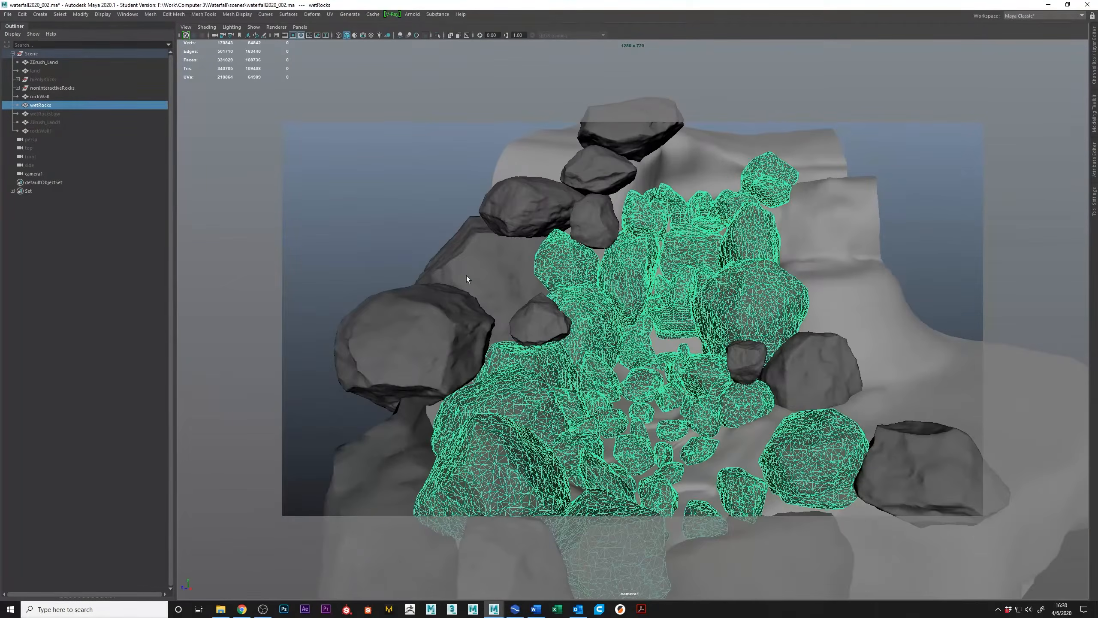
{"action": "left_click", "coordinate": [329, 14]}
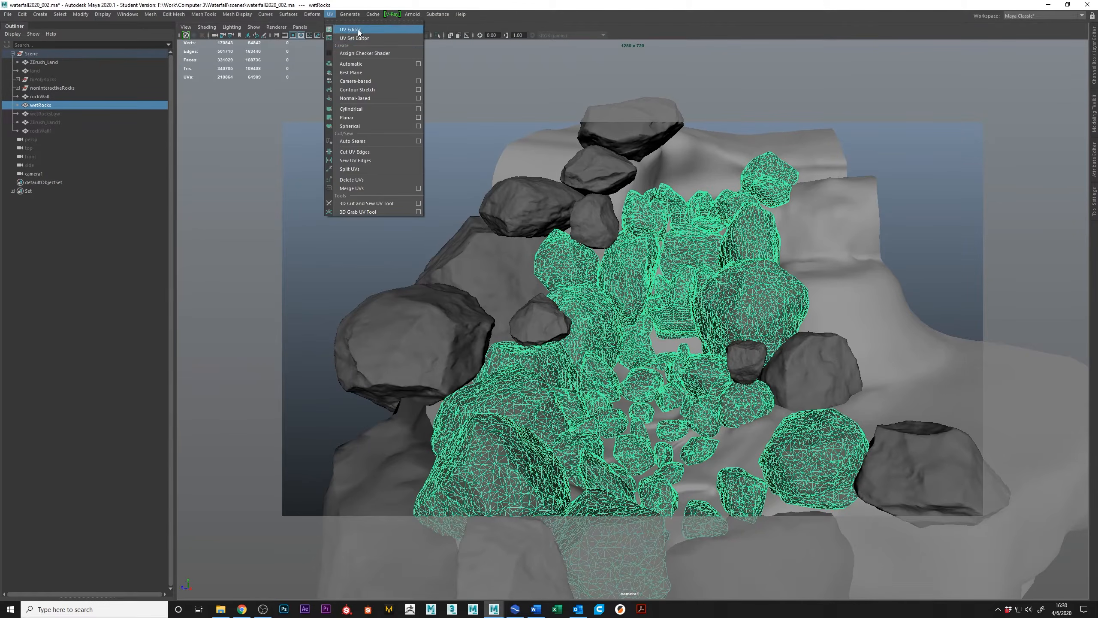
{"action": "left_click", "coordinate": [359, 29]}
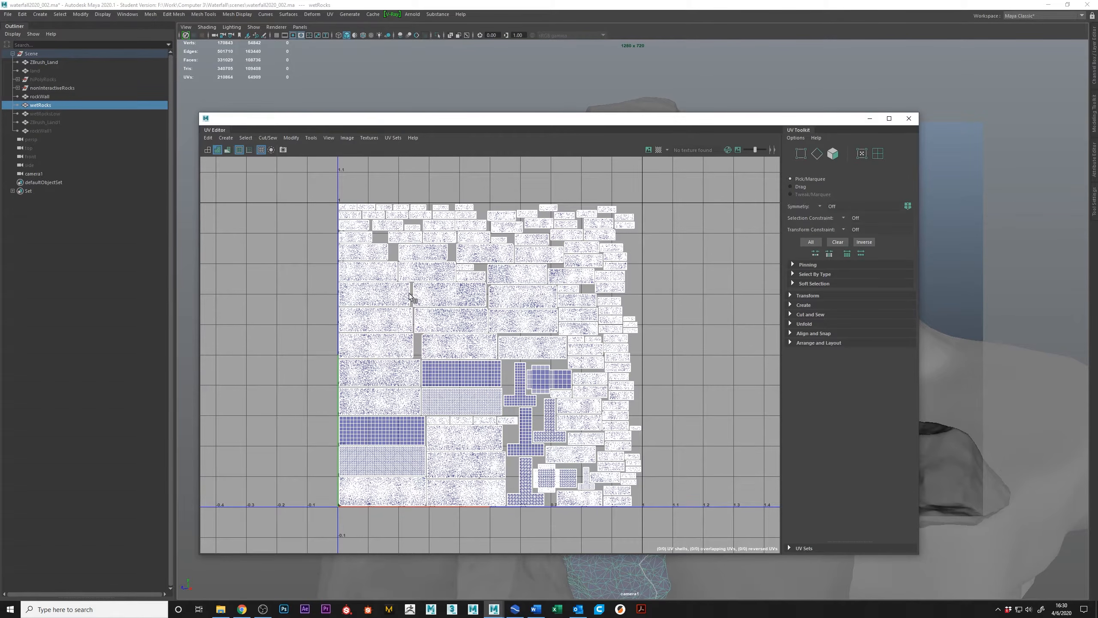
{"action": "scroll", "coordinate": [420, 260], "scroll_direction": "up", "scroll_amount": 5}
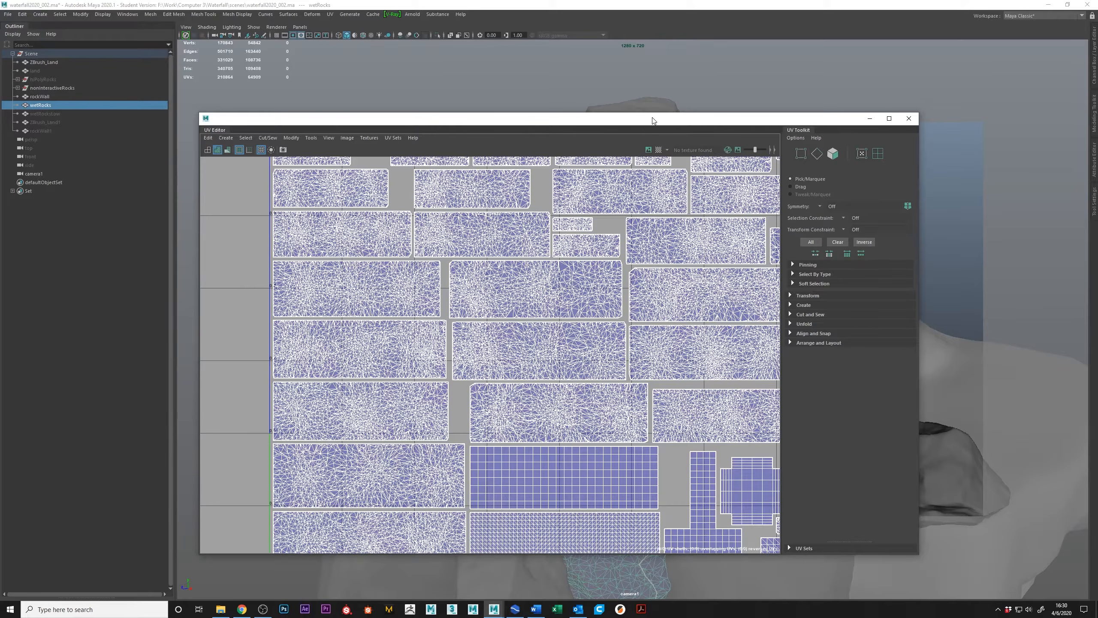
{"action": "left_click_drag", "start_coordinate": [652, 119], "coordinate": [643, 212]}
{"action": "left_click_drag", "start_coordinate": [747, 210], "coordinate": [0, 178]}
Inspect the UV seams on the wetRocks mesh in the camera view.
{"action": "left_click_drag", "start_coordinate": [644, 302], "coordinate": [679, 344], "text": "alt"}
{"action": "middle_click_drag", "start_coordinate": [684, 243], "coordinate": [636, 229], "text": "alt"}
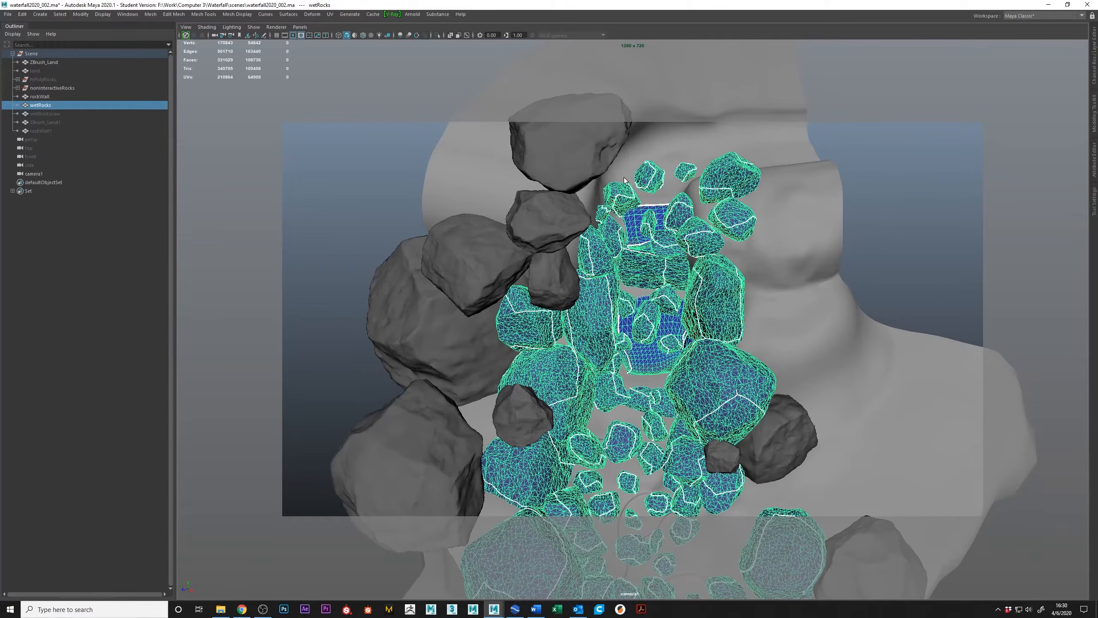
{"action": "left_click_drag", "start_coordinate": [653, 287], "coordinate": [575, 279], "text": "alt"}
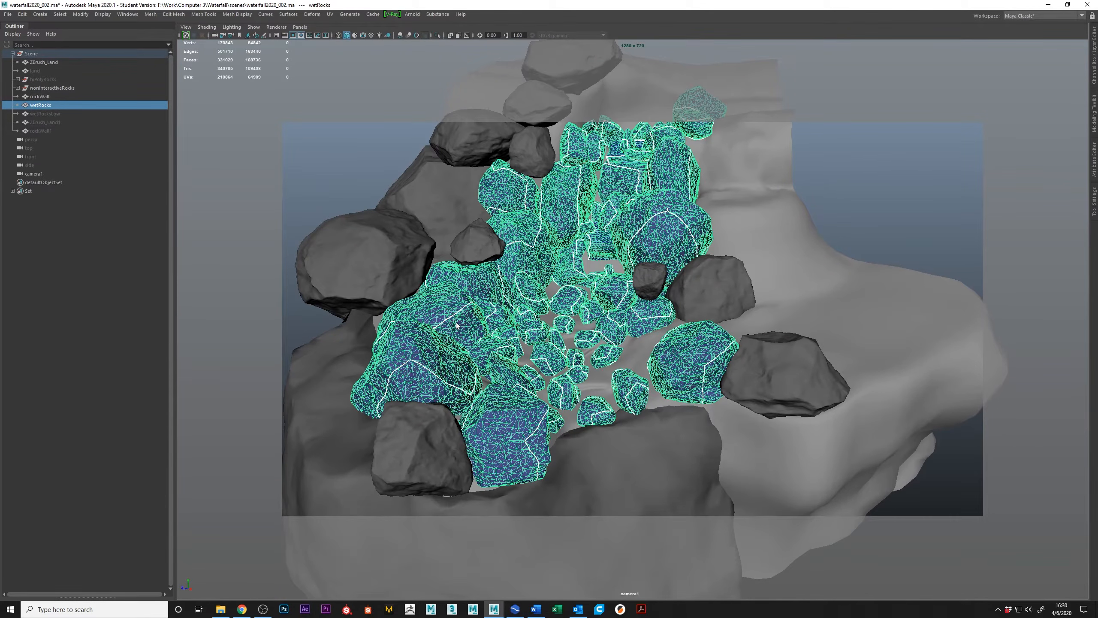
{"action": "left_click_drag", "start_coordinate": [508, 300], "coordinate": [411, 295], "text": "alt"}
Select the large boulder beside the cascade and its whole nonInteractiveRocks group, and inspect which rocks belong to it.
{"action": "left_click", "coordinate": [411, 295]}
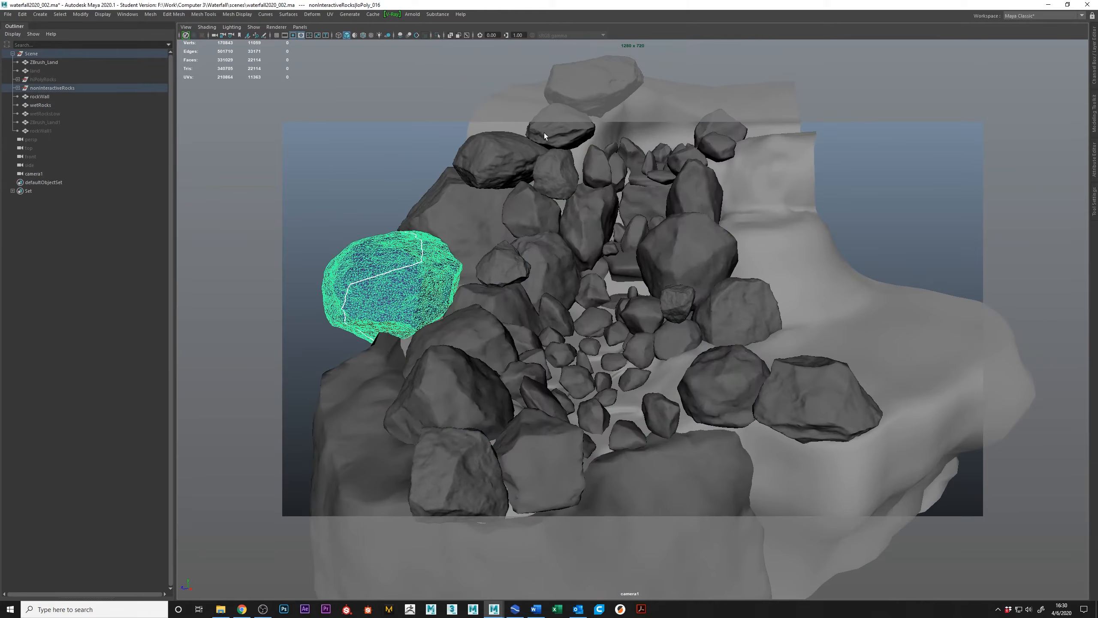
{"action": "left_click", "coordinate": [52, 88]}
{"action": "left_click_drag", "start_coordinate": [598, 200], "coordinate": [589, 153], "text": "alt"}
{"action": "middle_click_drag", "start_coordinate": [477, 353], "coordinate": [501, 277], "text": "alt"}
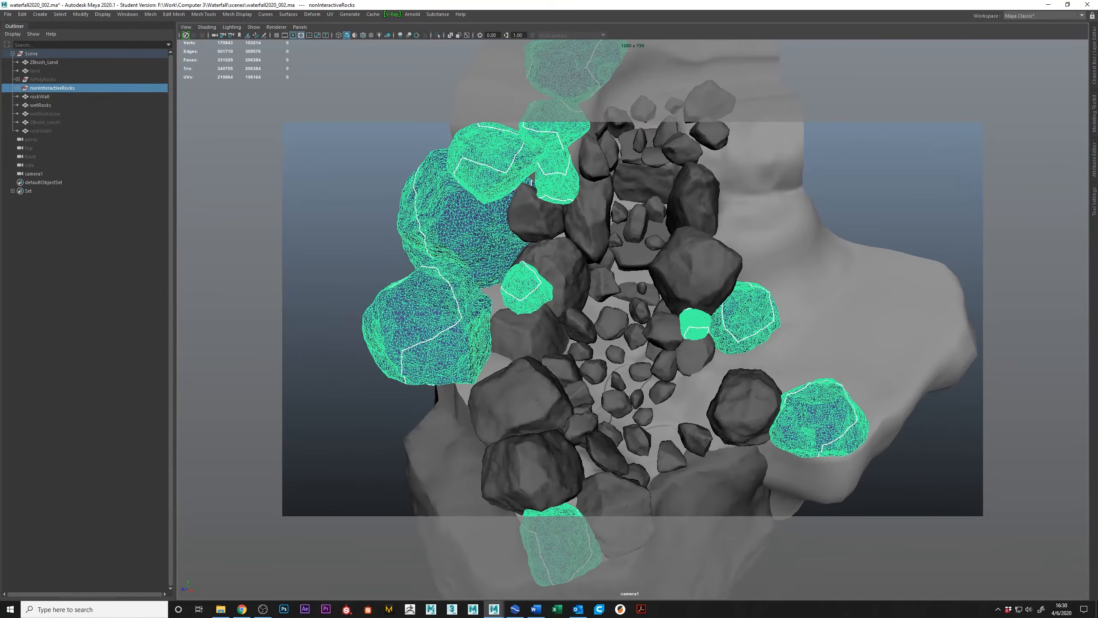
{"action": "left_click_drag", "start_coordinate": [629, 114], "coordinate": [678, 88]}
{"action": "right_click_drag", "start_coordinate": [376, 290], "coordinate": [418, 266], "text": "alt"}
{"action": "mouse_move", "coordinate": [418, 265]}
{"action": "middle_mouse_down", "text": "alt"}
{"action": "mouse_move", "coordinate": [536, 308]}
{"action": "mouse_move", "coordinate": [410, 245]}
{"action": "middle_mouse_up", "text": "alt"}
Reselect the wetRocks mesh and examine its wireframe and the rocks it covers from several angles.
{"action": "left_click", "coordinate": [939, 86]}
{"action": "left_click", "coordinate": [609, 332]}
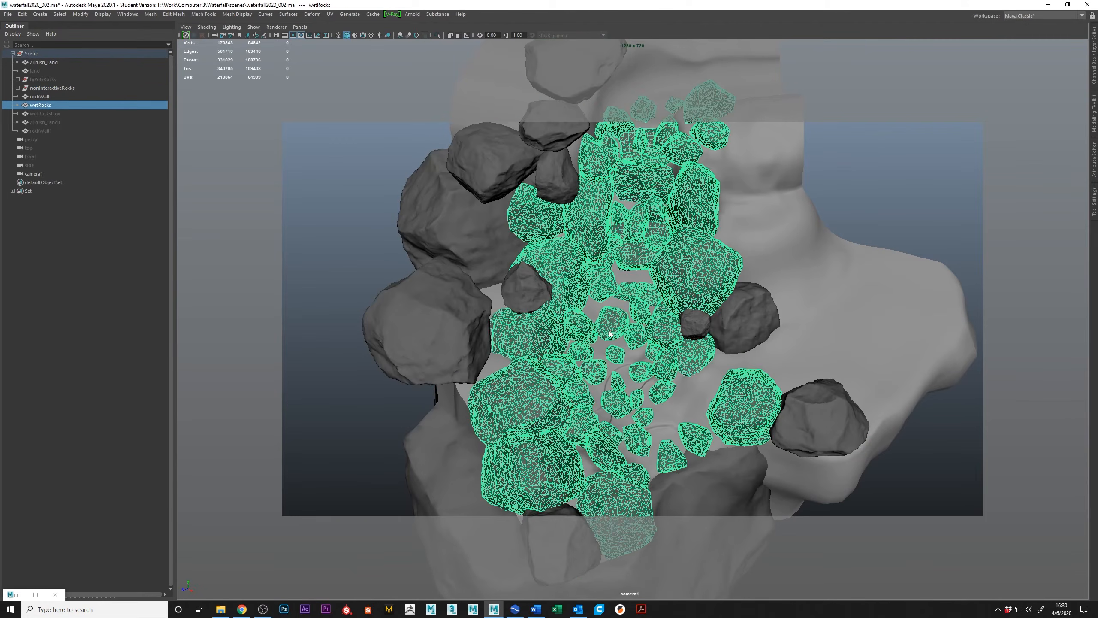
{"action": "right_click_drag", "start_coordinate": [609, 331], "coordinate": [661, 335], "text": "alt"}
{"action": "left_click_drag", "start_coordinate": [661, 335], "coordinate": [681, 181], "text": "alt"}
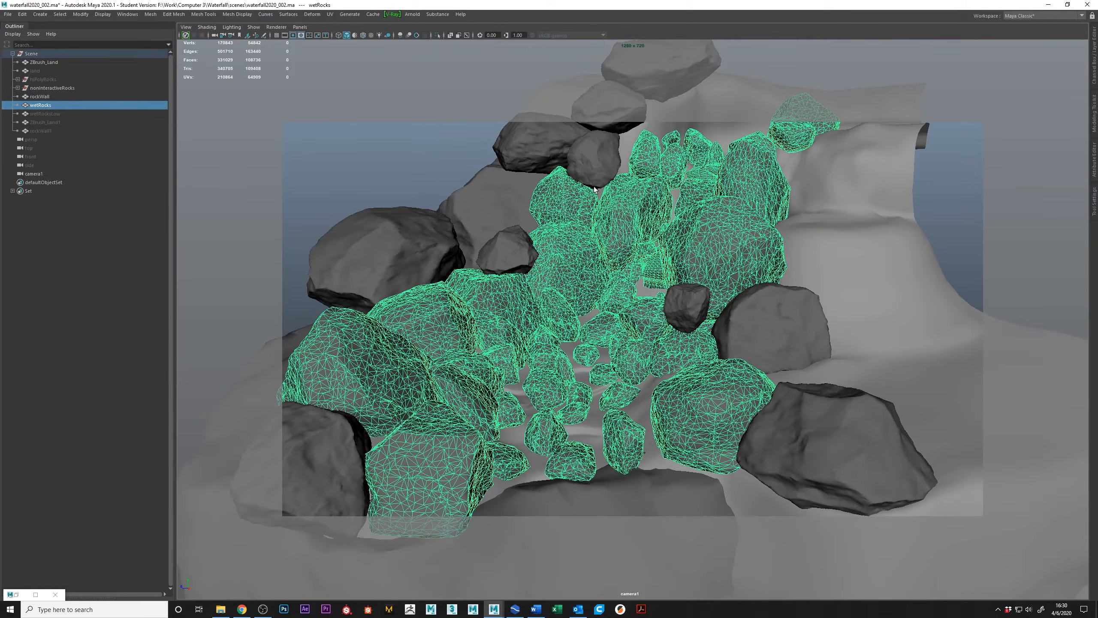
{"action": "left_click_drag", "start_coordinate": [687, 186], "coordinate": [693, 222], "text": "alt"}
{"action": "right_click_drag", "start_coordinate": [683, 218], "coordinate": [702, 213], "text": "alt"}
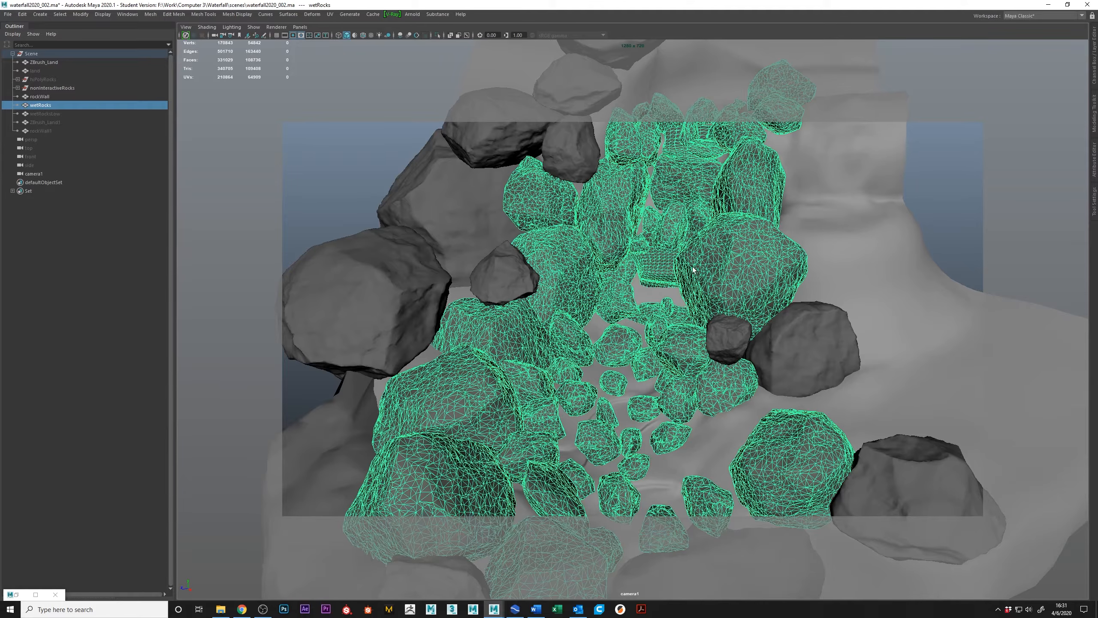
{"action": "scroll", "coordinate": [701, 265], "scroll_direction": "down", "scroll_amount": 4}
{"action": "left_click_drag", "start_coordinate": [700, 265], "coordinate": [636, 266], "text": "alt"}
{"action": "left_click_drag", "start_coordinate": [694, 220], "coordinate": [735, 212], "text": "alt"}
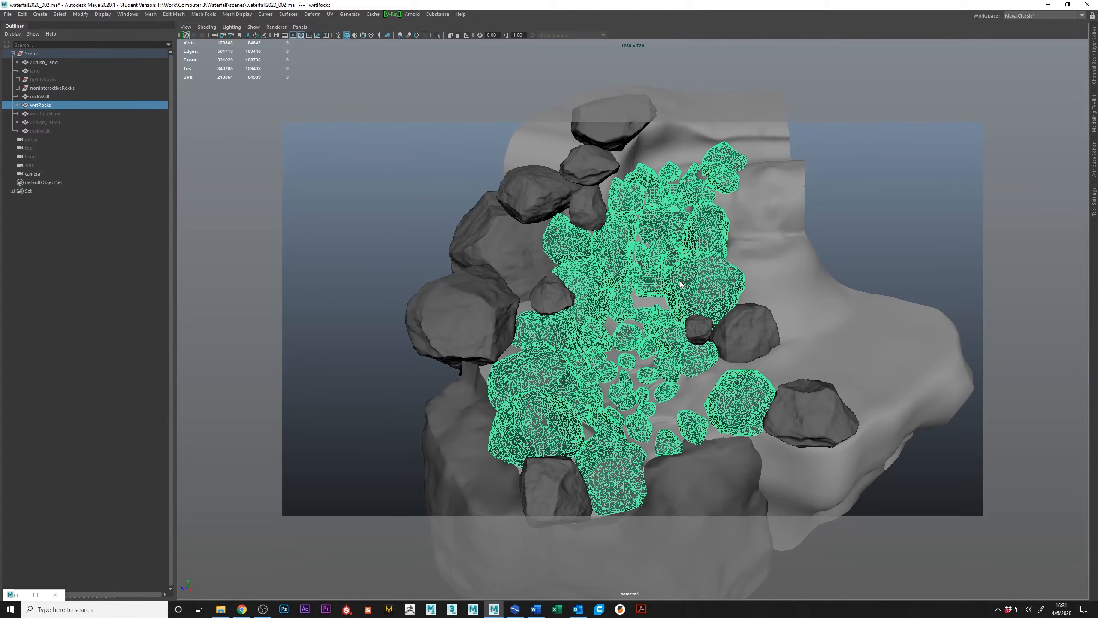
{"action": "left_click_drag", "start_coordinate": [660, 225], "coordinate": [672, 247], "text": "alt"}
{"action": "left_click_drag", "start_coordinate": [711, 373], "coordinate": [694, 373], "text": "alt"}
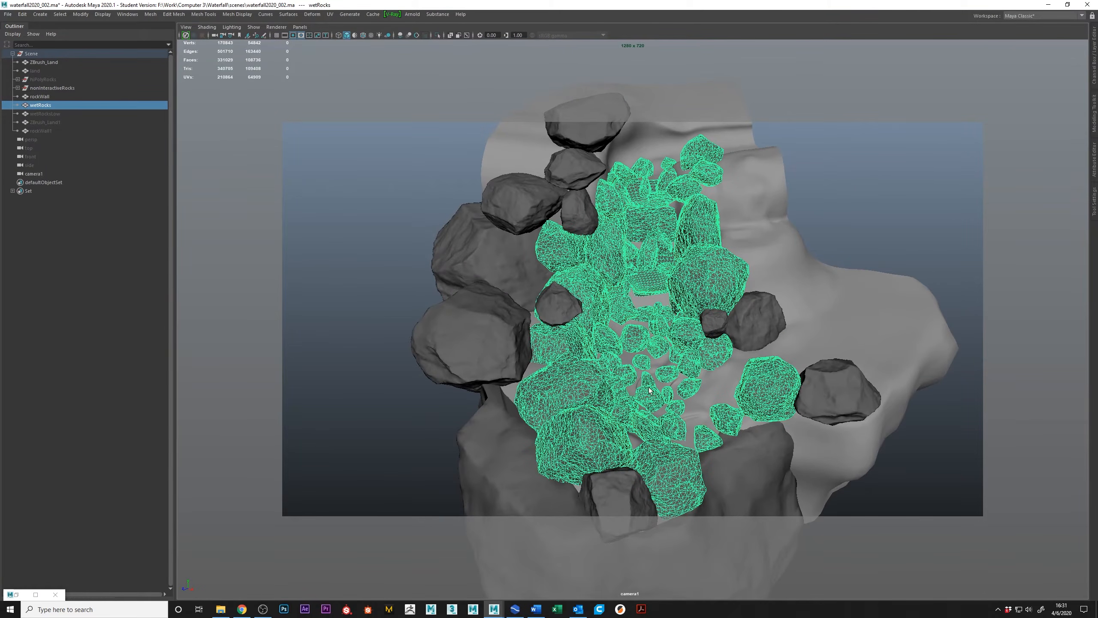
{"action": "left_click_drag", "start_coordinate": [656, 312], "coordinate": [658, 313], "text": "alt"}
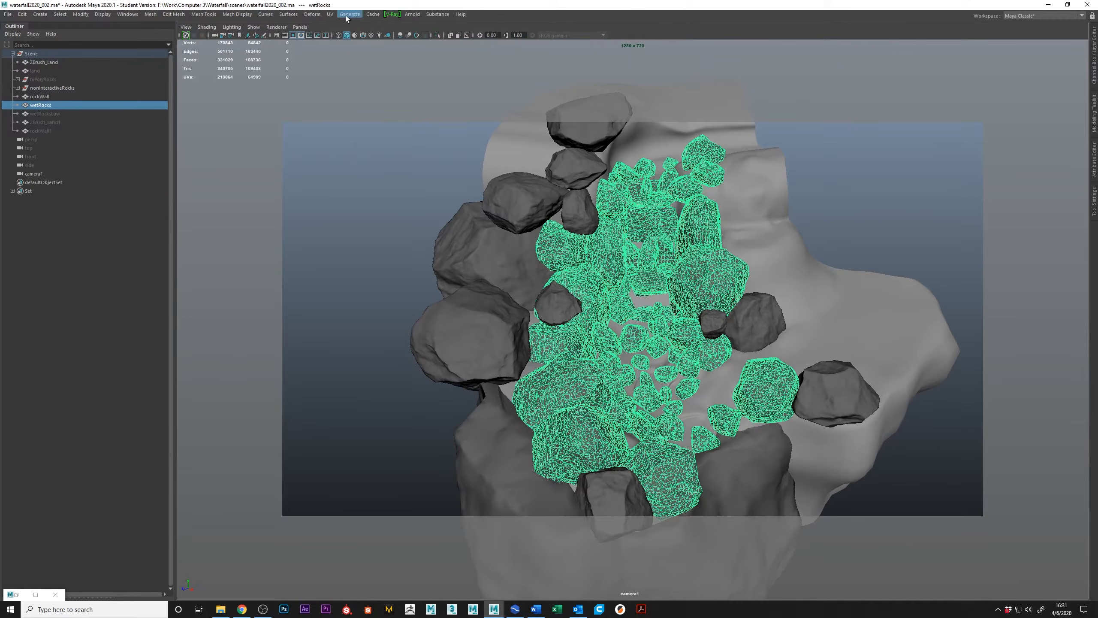
Reopen the UV Editor for wetRocks, inspect how its shells fill the UV space, and close the editor.
{"action": "left_click", "coordinate": [330, 14]}
{"action": "left_click", "coordinate": [341, 30]}
{"action": "left_click_drag", "start_coordinate": [637, 86], "coordinate": [593, 235]}
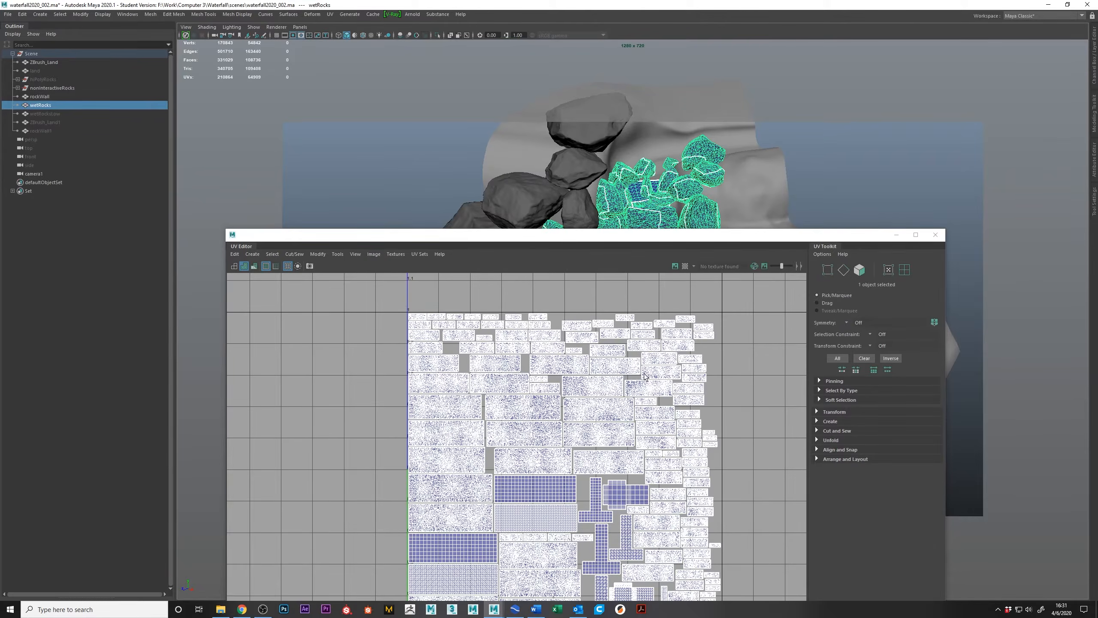
{"action": "scroll", "coordinate": [645, 377], "scroll_direction": "down", "scroll_amount": 5}
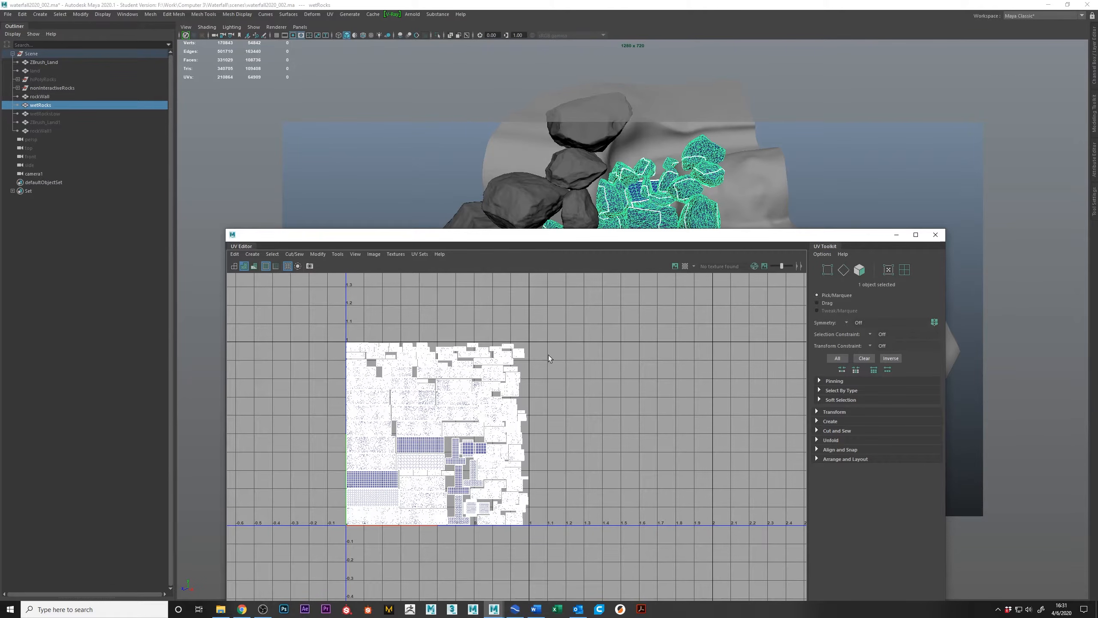
{"action": "middle_click_drag", "start_coordinate": [766, 415], "coordinate": [714, 417], "text": "alt"}
{"action": "scroll", "coordinate": [711, 421], "scroll_direction": "down", "scroll_amount": 1}
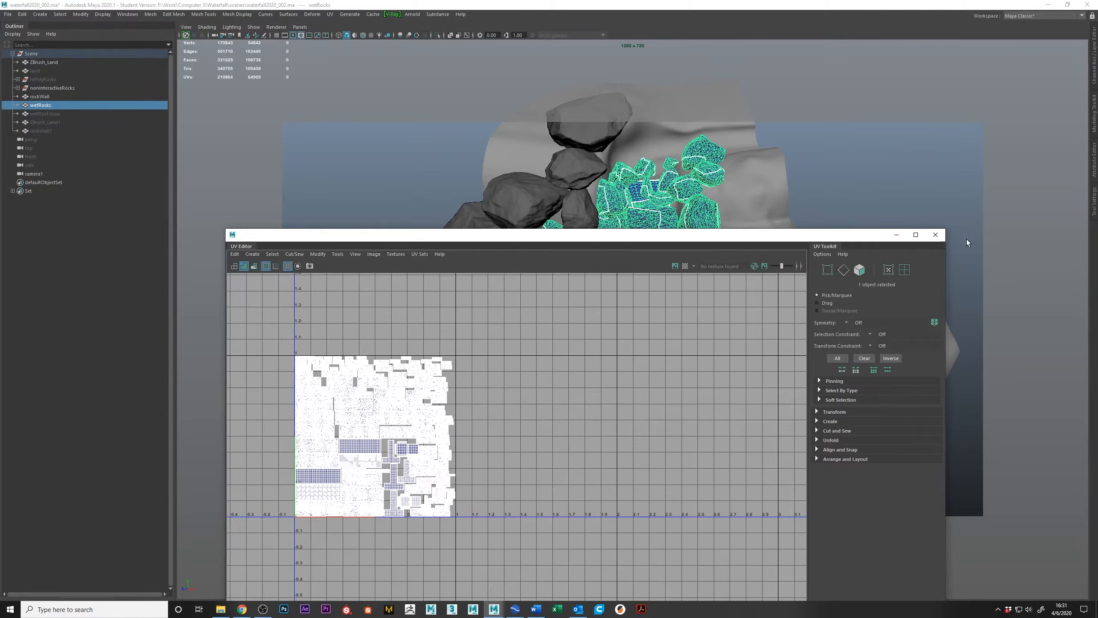
{"action": "left_click", "coordinate": [936, 235]}
Examine the wetRocks UV seams up close around the middle of the cascade.
{"action": "right_click_drag", "start_coordinate": [576, 262], "coordinate": [739, 261], "text": "alt"}
{"action": "left_click_drag", "start_coordinate": [739, 261], "coordinate": [708, 244], "text": "alt"}
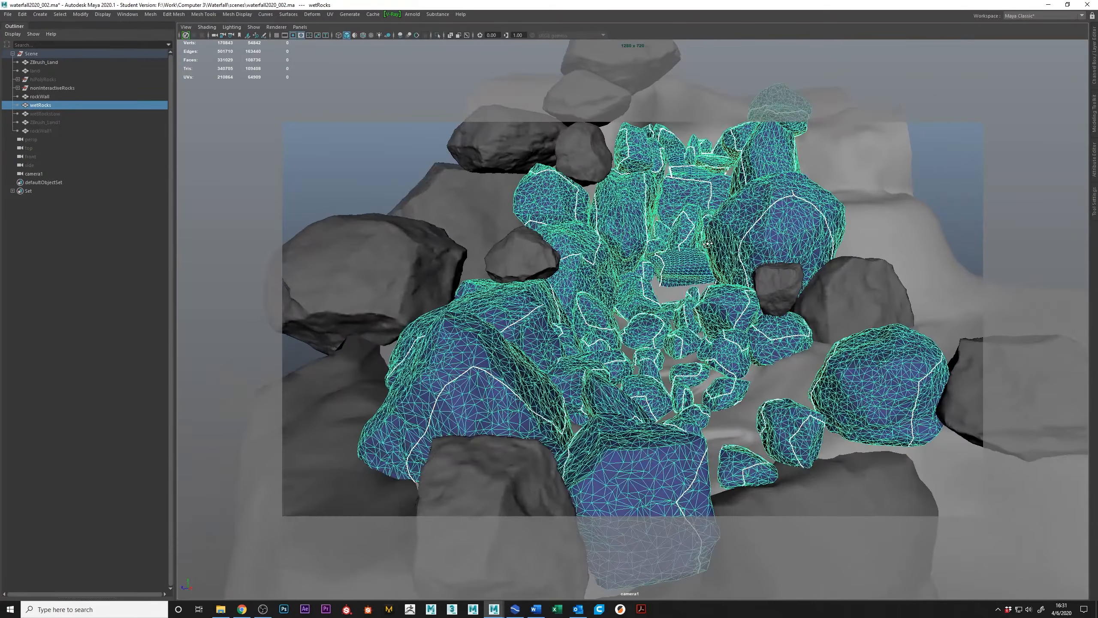
{"action": "middle_click_drag", "start_coordinate": [679, 237], "coordinate": [644, 265], "text": "alt"}
{"action": "right_click_drag", "start_coordinate": [644, 265], "coordinate": [730, 228], "text": "alt"}
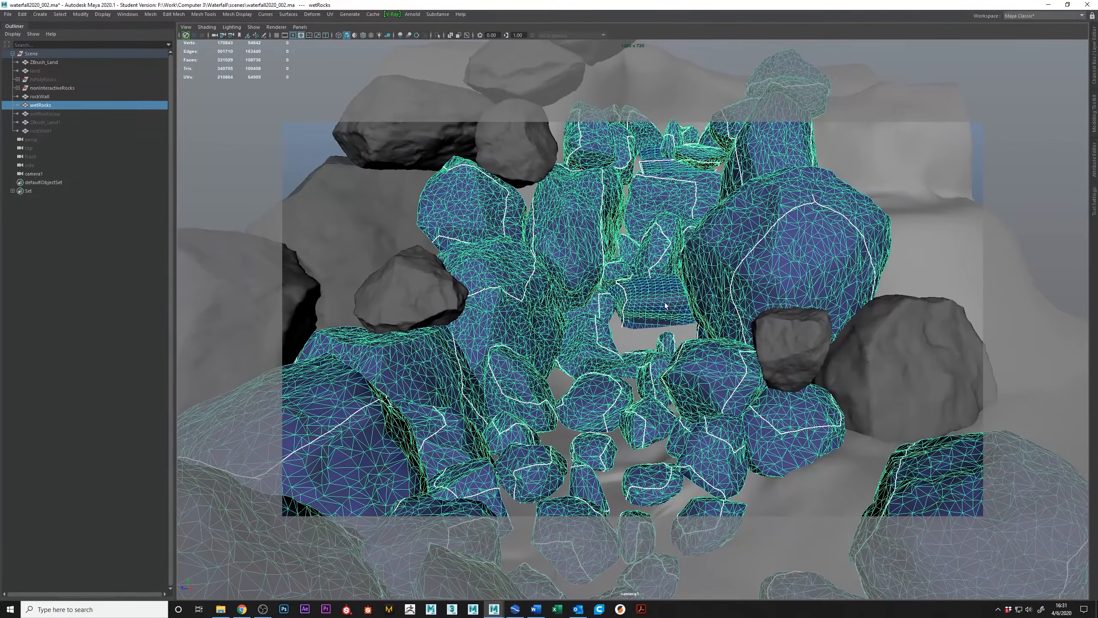
Examine the wetRocks wireframe and UV seams along the upper cascade and across the whole rock formation.
{"action": "left_click_drag", "start_coordinate": [779, 302], "coordinate": [707, 210], "text": "alt"}
{"action": "mouse_move", "coordinate": [604, 398]}
{"action": "left_mouse_down", "text": "alt"}
{"action": "mouse_move", "coordinate": [688, 377]}
{"action": "mouse_move", "coordinate": [616, 389]}
{"action": "left_mouse_up", "text": "alt"}
{"action": "right_click_drag", "start_coordinate": [616, 389], "coordinate": [712, 413], "text": "alt"}
{"action": "left_click_drag", "start_coordinate": [708, 379], "coordinate": [702, 381], "text": "alt"}
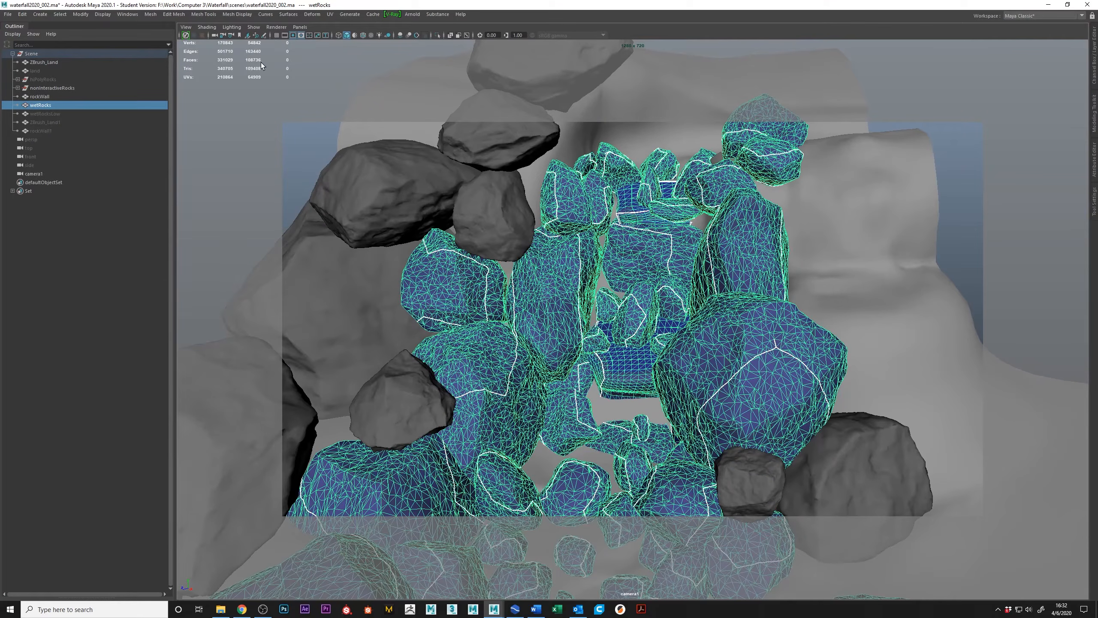
{"action": "right_click_drag", "start_coordinate": [775, 277], "coordinate": [502, 241], "text": "alt"}
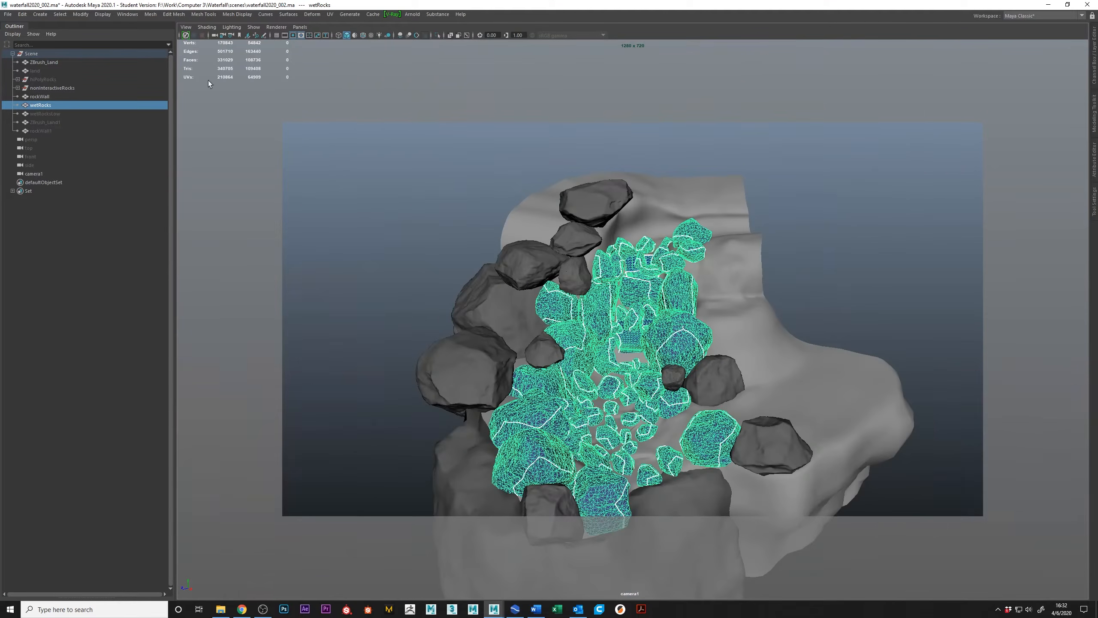
Select the nonInteractiveRocks group to compare which rocks it covers, and reselect the wetRocks mesh.
{"action": "left_click", "coordinate": [64, 90]}
{"action": "left_click_drag", "start_coordinate": [594, 207], "coordinate": [426, 173], "text": "alt"}
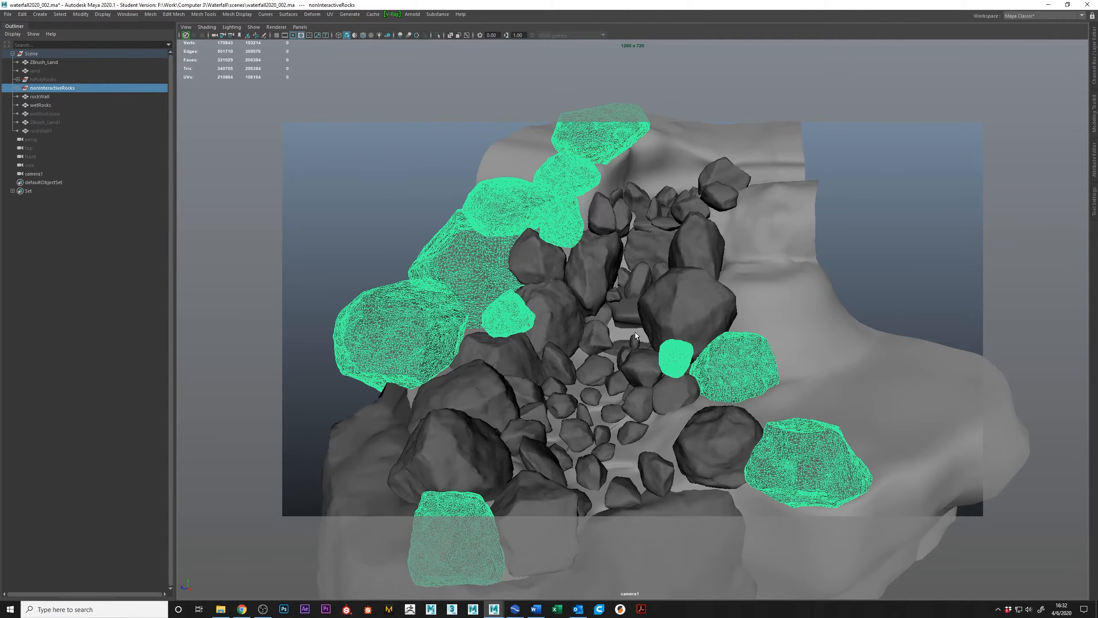
{"action": "right_click_drag", "start_coordinate": [585, 395], "coordinate": [684, 431], "text": "alt"}
{"action": "left_click", "coordinate": [684, 432]}
{"action": "left_click_drag", "start_coordinate": [627, 377], "coordinate": [609, 320], "text": "alt"}
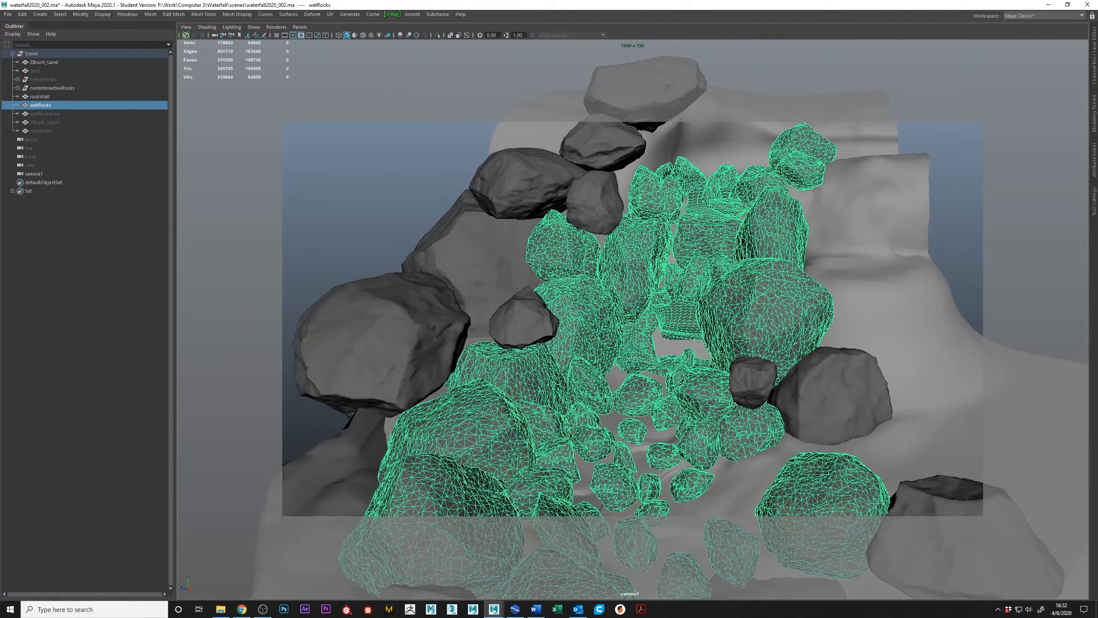
Make the hidden hiPolyRocks group visible and expand it to list its meshes.
{"action": "left_click", "coordinate": [56, 80]}
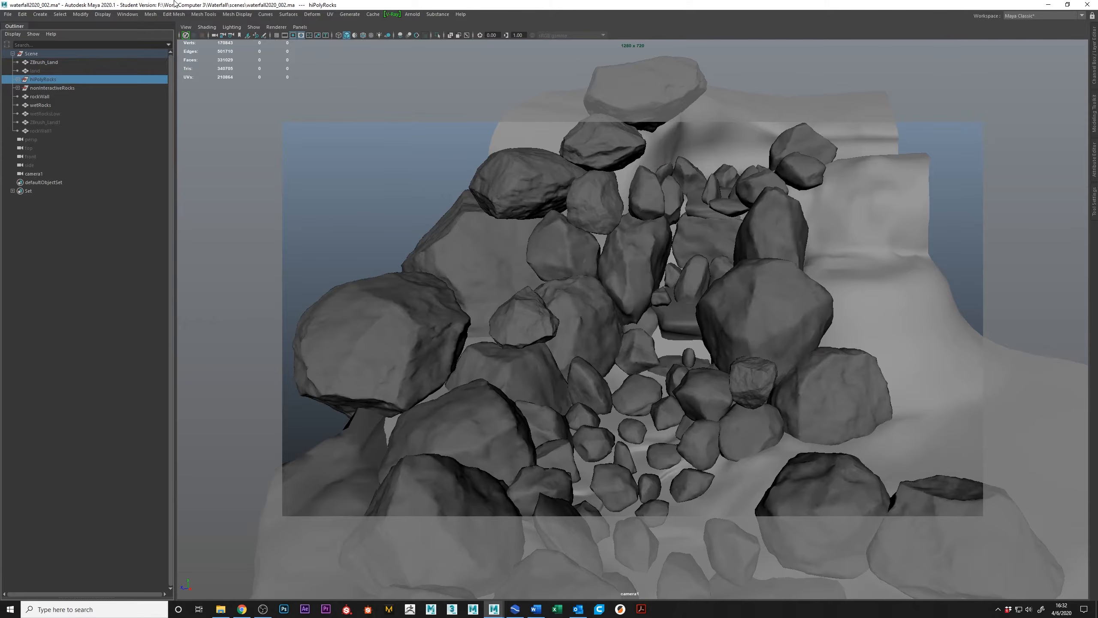
{"action": "middle_click_drag", "start_coordinate": [575, 241], "coordinate": [563, 225], "text": "alt"}
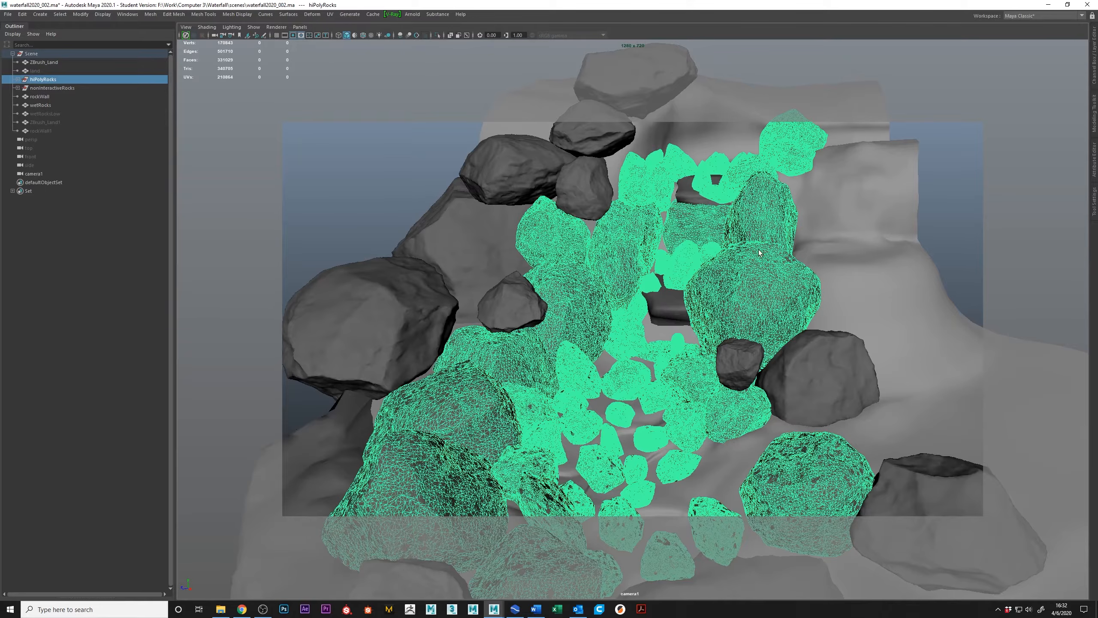
{"action": "left_click", "coordinate": [17, 80]}
Select all loPoly meshes inside hiPolyRocks, from loPoly_007 to loPoly_0020, and inspect their dense wireframes.
{"action": "left_click", "coordinate": [47, 97]}
{"action": "scroll", "coordinate": [59, 414], "scroll_direction": "down", "scroll_amount": 5}
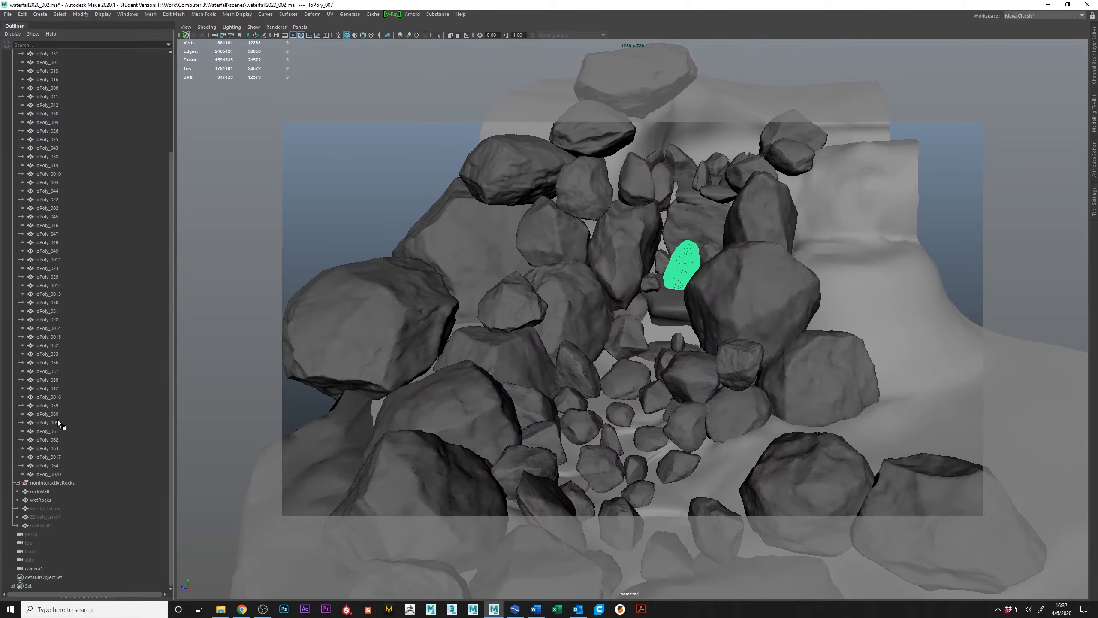
{"action": "left_click", "coordinate": [50, 471], "text": "shift"}
{"action": "middle_click_drag", "start_coordinate": [590, 260], "coordinate": [487, 195], "text": "alt"}
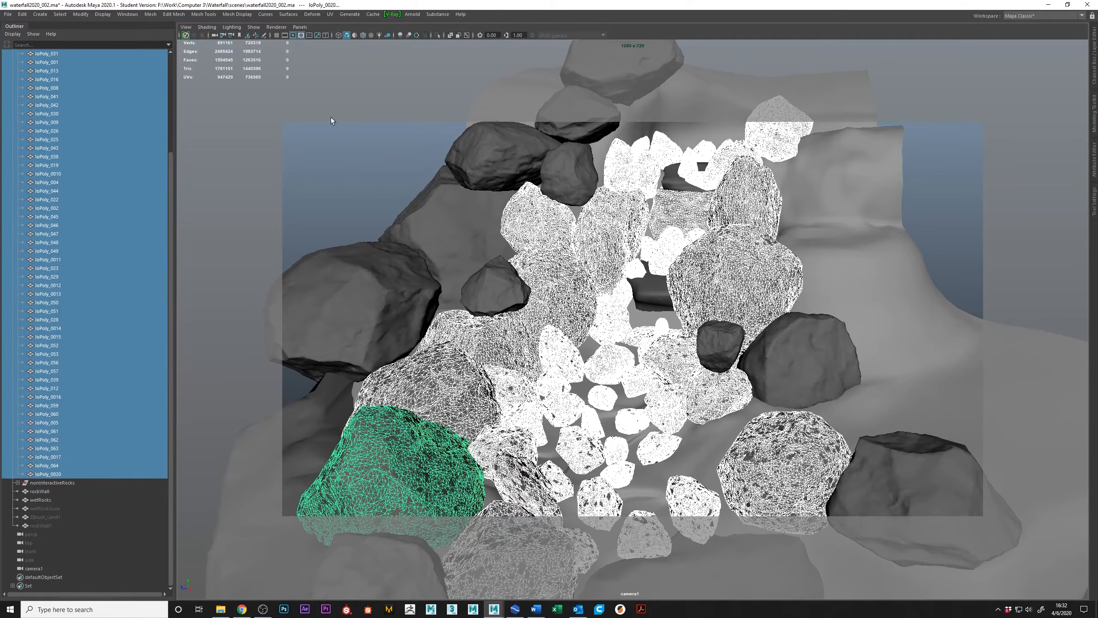
{"action": "scroll", "coordinate": [86, 145], "scroll_direction": "up", "scroll_amount": 5}
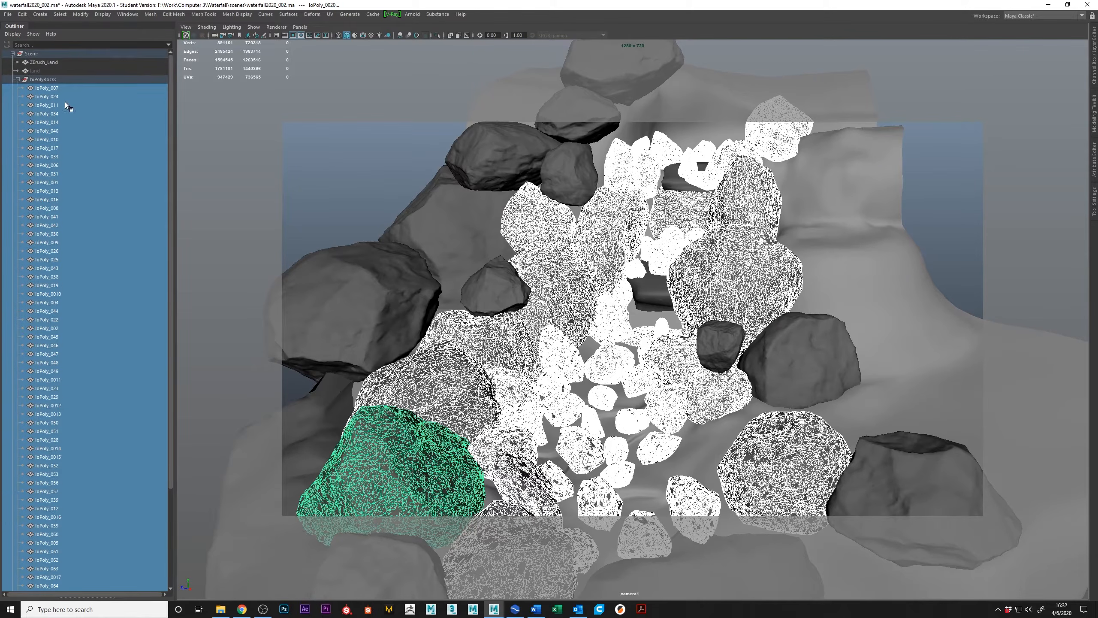
Collapse the hiPolyRocks group, select the group itself and hide it again.
{"action": "left_click", "coordinate": [17, 80]}
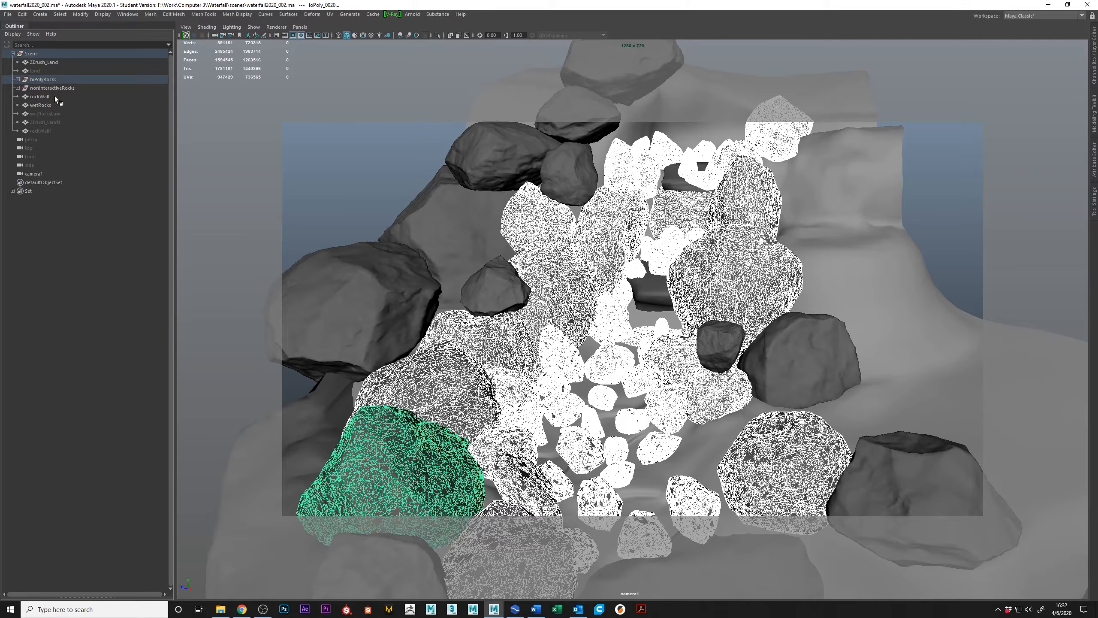
{"action": "left_click", "coordinate": [51, 76]}
{"action": "key", "text": "alt"}
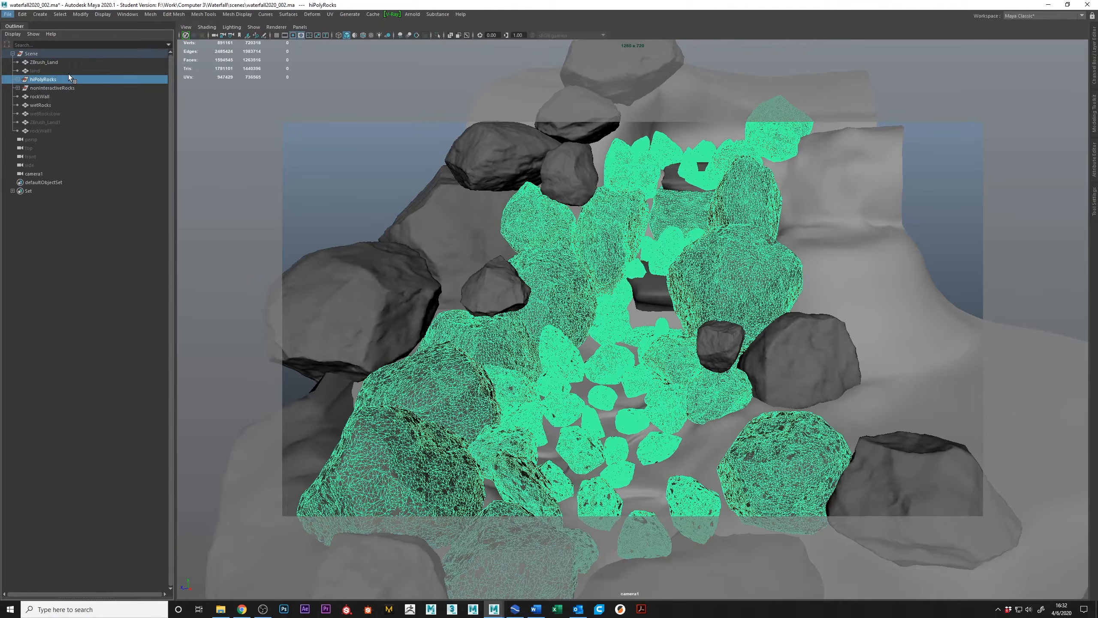
{"action": "key", "text": "ctrl+h"}
Examine the rock arrangement from above, behind the upper ledge and low in front, up to the top of the cascade.
{"action": "left_click_drag", "start_coordinate": [665, 322], "coordinate": [624, 392], "text": "alt"}
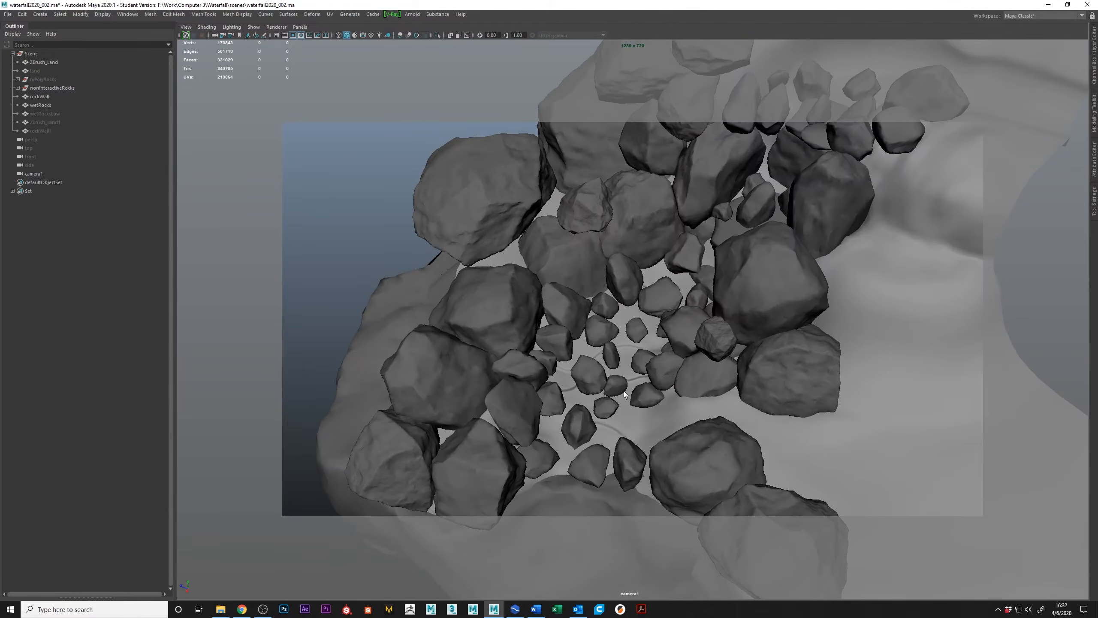
{"action": "left_click_drag", "start_coordinate": [644, 355], "coordinate": [490, 421], "text": "alt"}
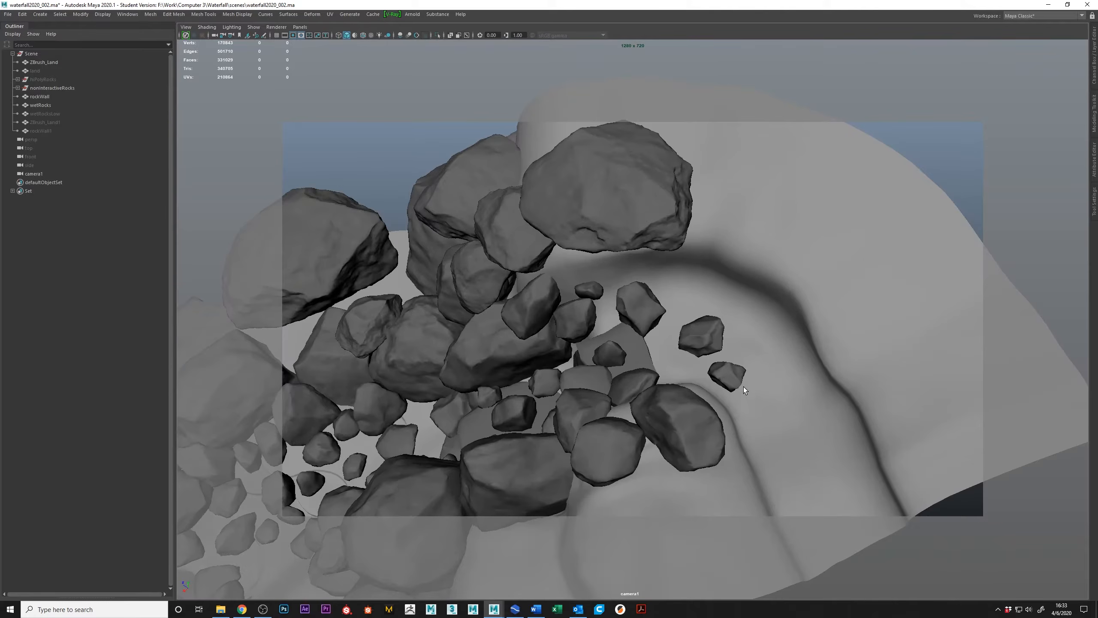
{"action": "middle_click_drag", "start_coordinate": [446, 377], "coordinate": [706, 277], "text": "alt"}
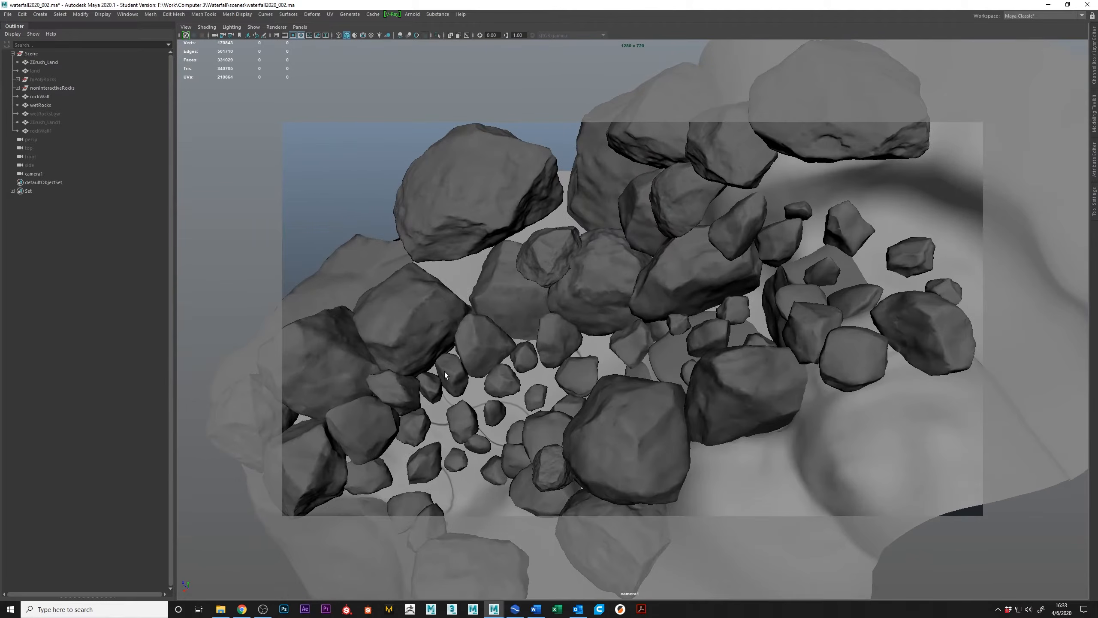
{"action": "left_click_drag", "start_coordinate": [438, 466], "coordinate": [777, 235], "text": "alt"}
{"action": "left_click_drag", "start_coordinate": [688, 388], "coordinate": [669, 246], "text": "alt"}
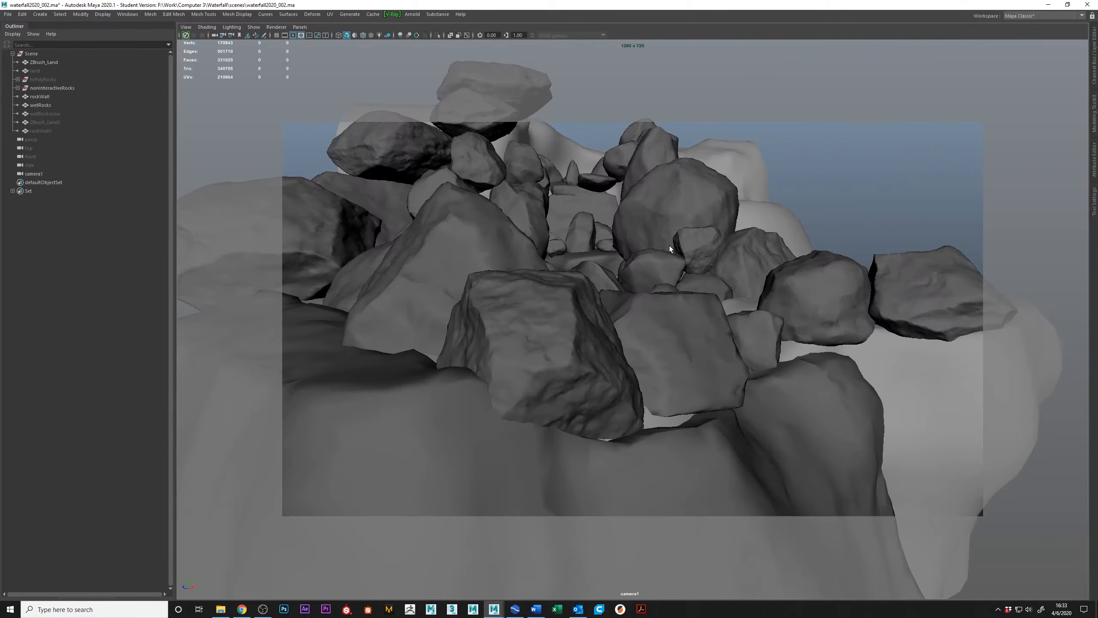
{"action": "left_click_drag", "start_coordinate": [616, 287], "coordinate": [614, 287], "text": "alt"}
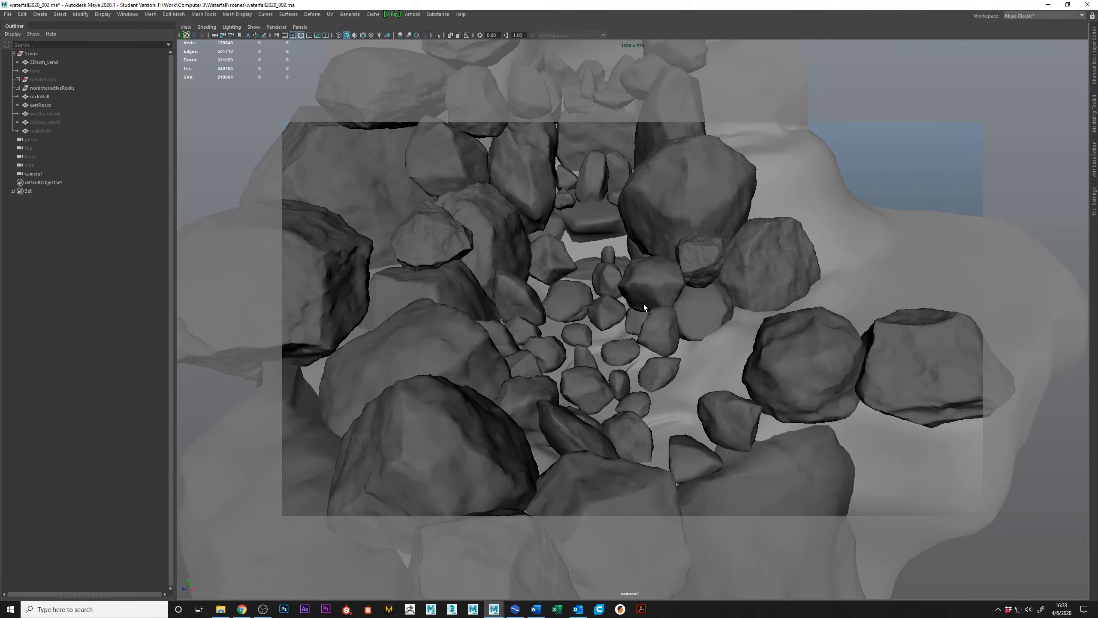
{"action": "left_click_drag", "start_coordinate": [583, 360], "coordinate": [589, 407], "text": "alt"}
{"action": "middle_click_drag", "start_coordinate": [602, 311], "coordinate": [587, 438], "text": "alt"}
{"action": "middle_click_drag", "start_coordinate": [621, 262], "coordinate": [595, 384], "text": "alt"}
{"action": "left_click_drag", "start_coordinate": [595, 384], "coordinate": [617, 289], "text": "alt"}
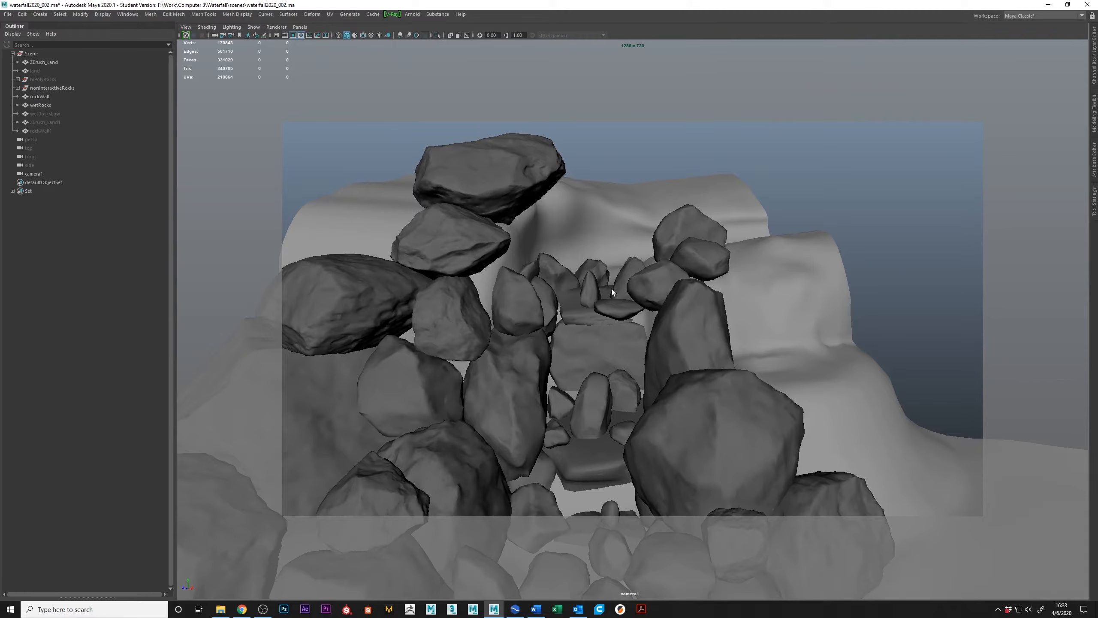
Review the small rocks between the boulders from high angles, along with the upper ledges and the complete formation.
{"action": "left_click_drag", "start_coordinate": [561, 271], "coordinate": [720, 314], "text": "alt"}
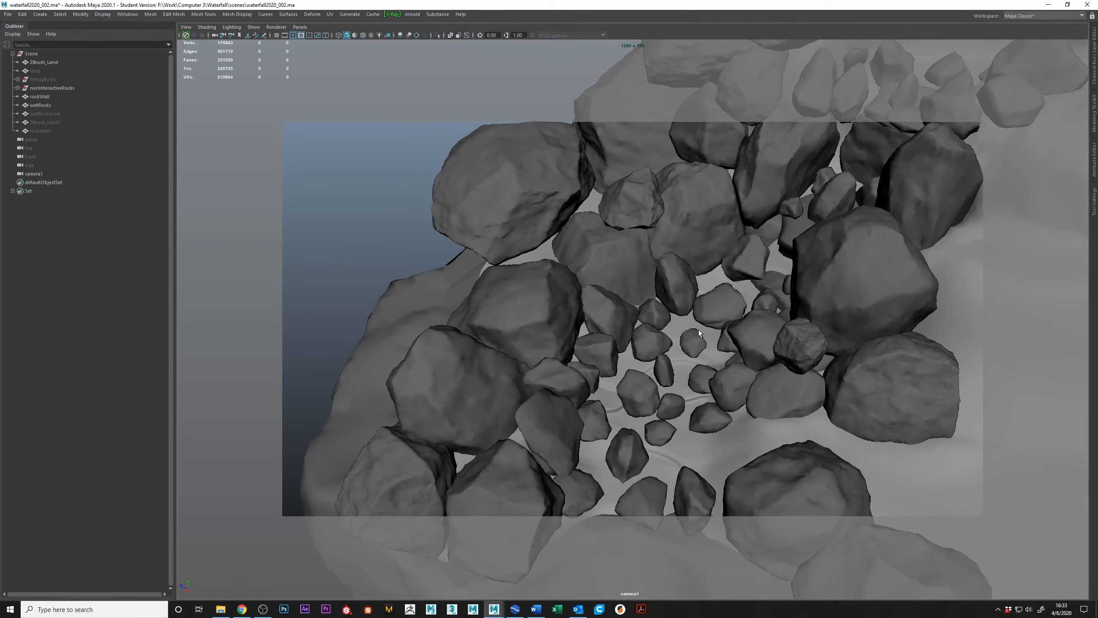
{"action": "left_click_drag", "start_coordinate": [684, 387], "coordinate": [731, 252], "text": "alt"}
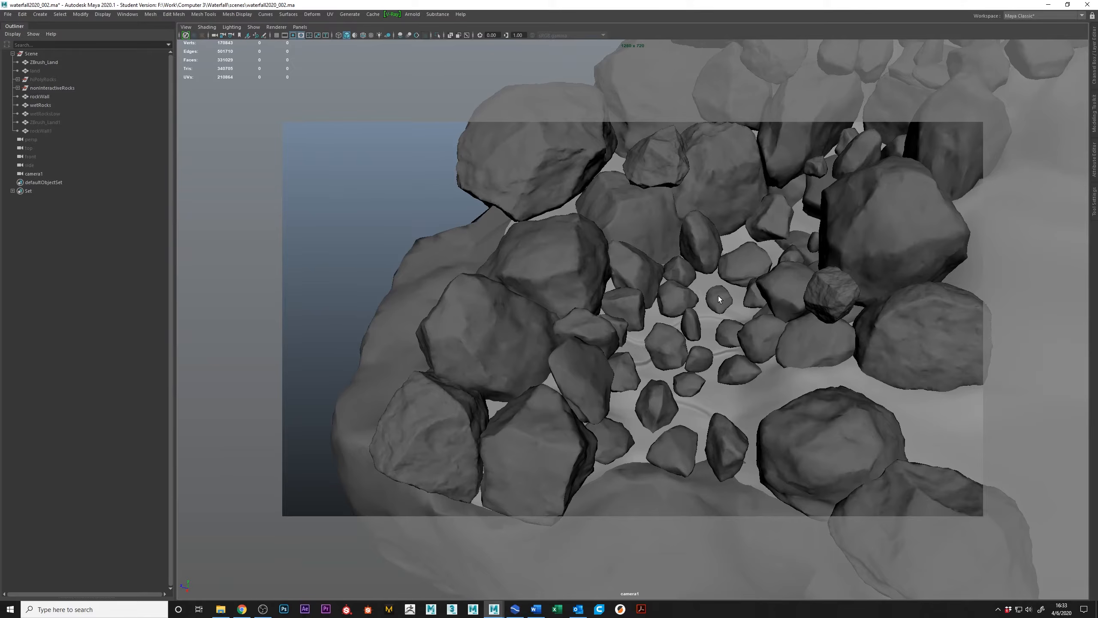
{"action": "right_click_drag", "start_coordinate": [777, 313], "coordinate": [753, 325], "text": "alt"}
{"action": "left_click_drag", "start_coordinate": [753, 325], "coordinate": [759, 245], "text": "alt"}
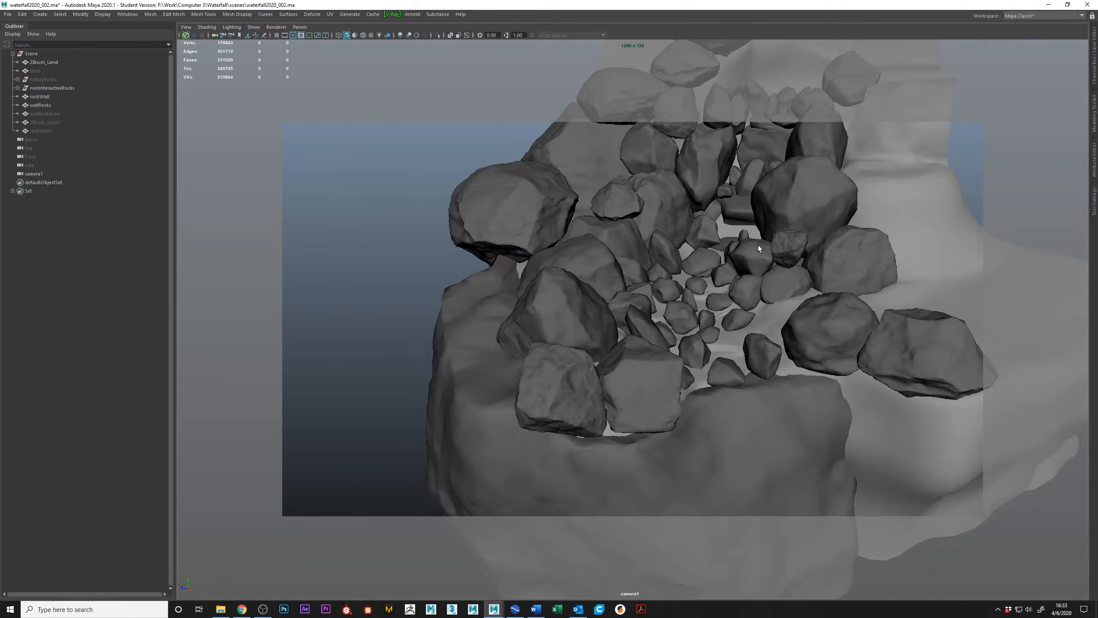
{"action": "middle_click_drag", "start_coordinate": [758, 246], "coordinate": [650, 356], "text": "alt"}
{"action": "right_click_drag", "start_coordinate": [650, 356], "coordinate": [661, 329], "text": "alt"}
{"action": "left_click_drag", "start_coordinate": [660, 329], "coordinate": [685, 331], "text": "alt"}
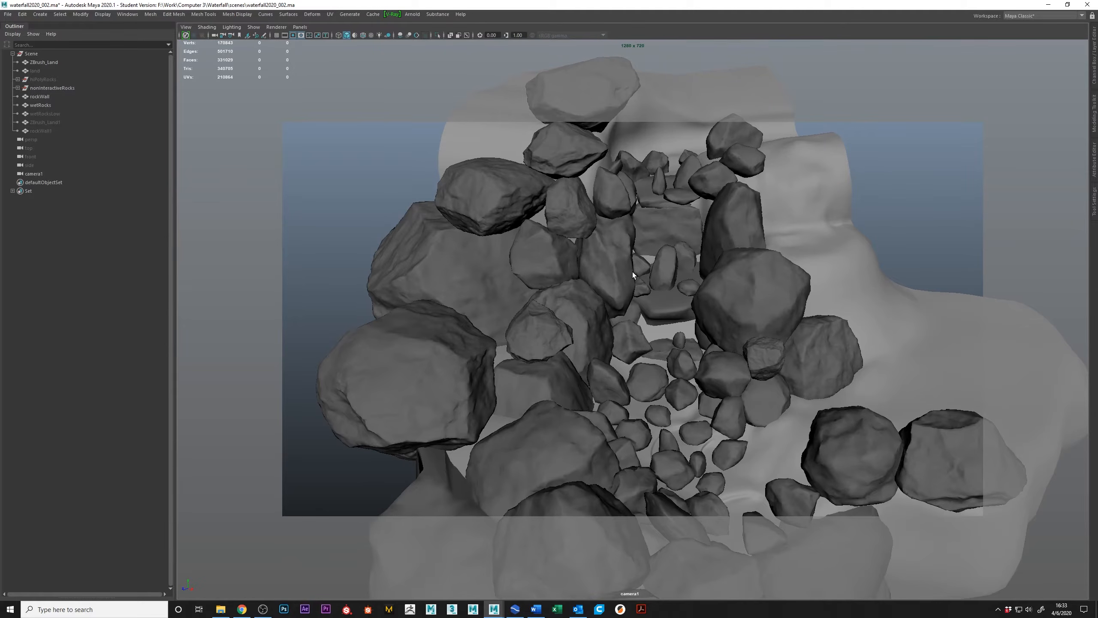
{"action": "left_click_drag", "start_coordinate": [651, 355], "coordinate": [741, 201], "text": "alt"}
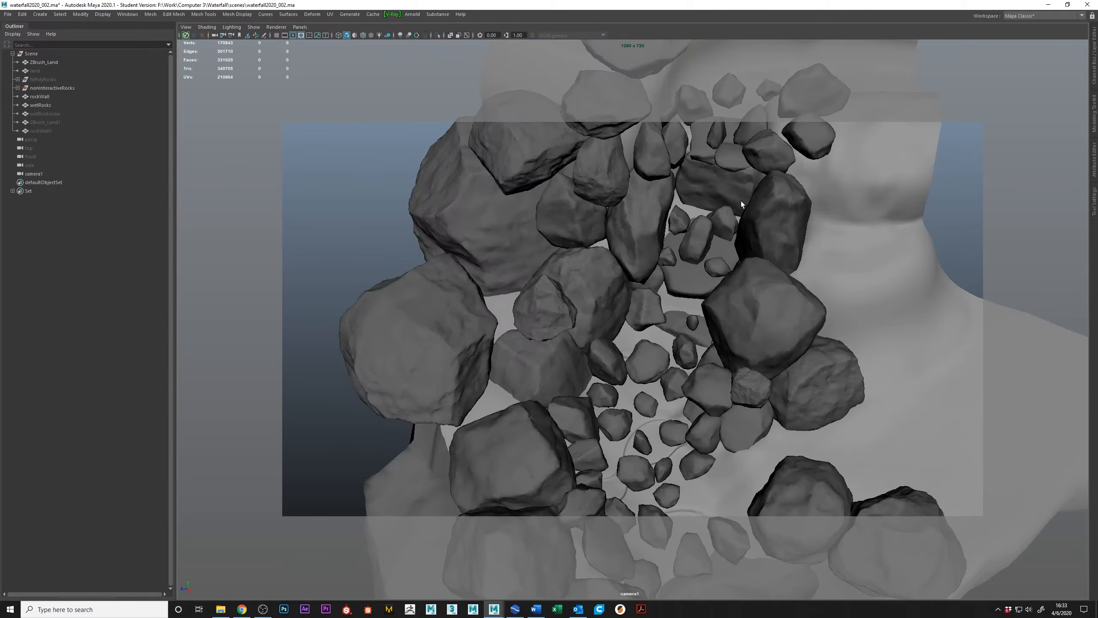
{"action": "right_click_drag", "start_coordinate": [741, 201], "coordinate": [673, 296], "text": "alt"}
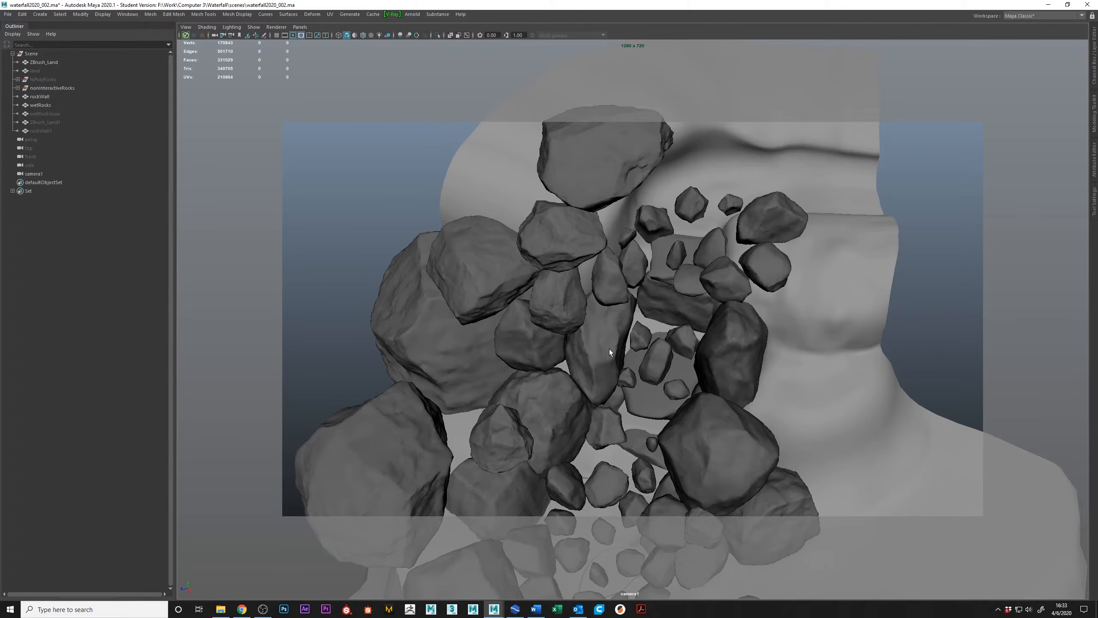
{"action": "scroll", "coordinate": [609, 352], "scroll_direction": "down", "scroll_amount": 10}
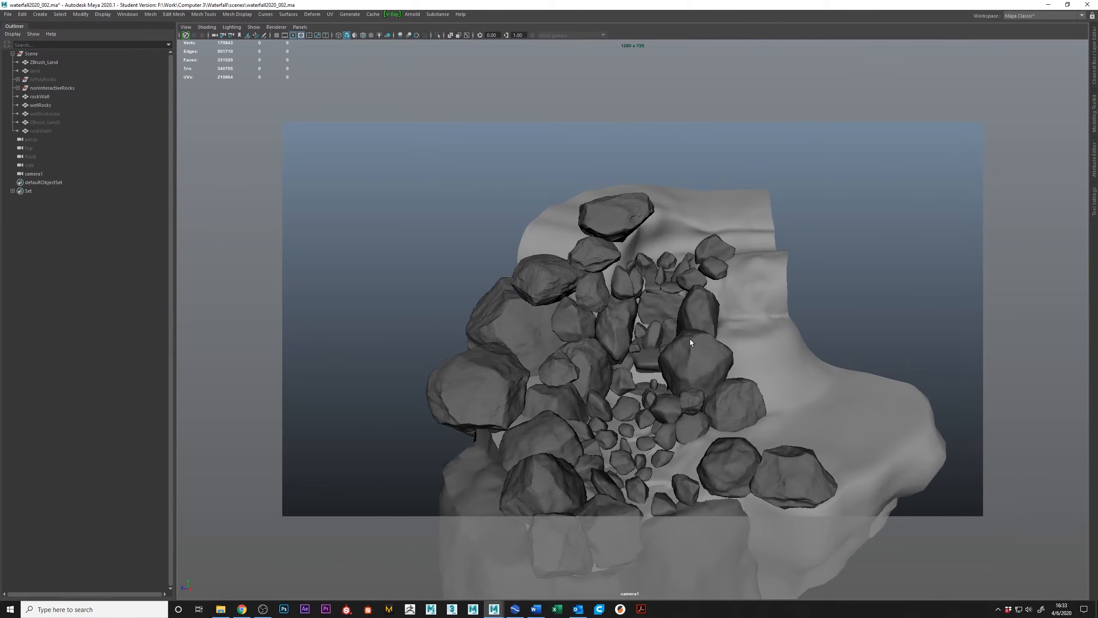
Select the rockWall mesh below the lowest rocks and view it from the front.
{"action": "middle_click_drag", "start_coordinate": [753, 363], "coordinate": [694, 281], "text": "alt"}
{"action": "middle_click_drag", "start_coordinate": [685, 368], "coordinate": [709, 306], "text": "alt"}
{"action": "left_click", "coordinate": [634, 433]}
{"action": "left_click_drag", "start_coordinate": [635, 434], "coordinate": [592, 399], "text": "alt"}
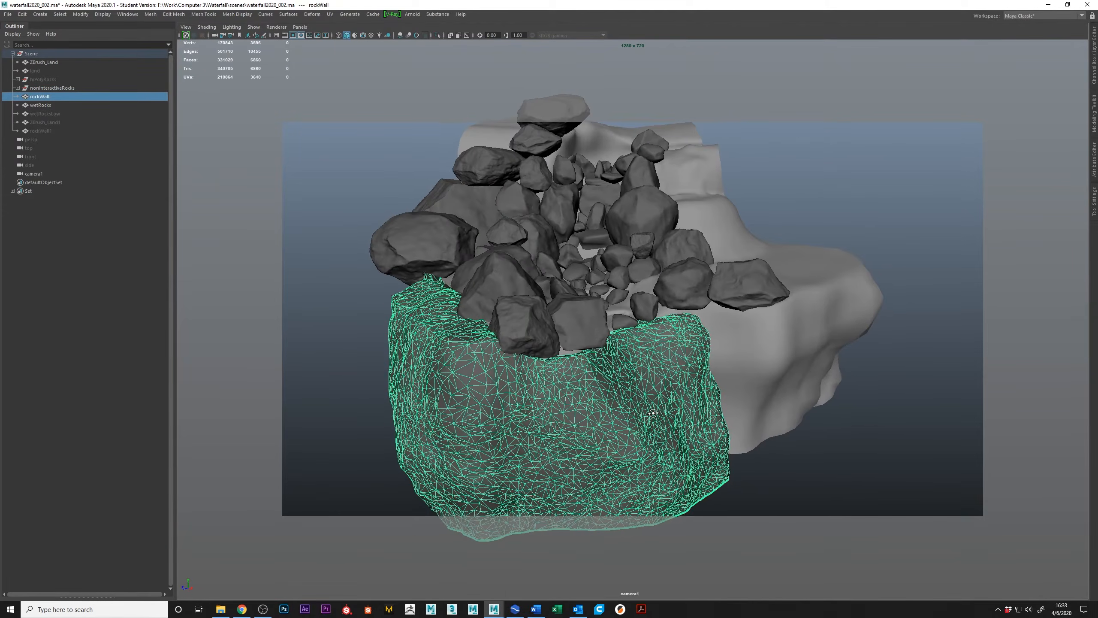
Add the ZBrush_Land terrain to the rockWall selection and inspect both surfaces beneath the rocks.
{"action": "left_click_drag", "start_coordinate": [655, 413], "coordinate": [865, 339], "text": "alt"}
{"action": "left_click", "coordinate": [864, 339]}
{"action": "left_click_drag", "start_coordinate": [651, 401], "coordinate": [633, 350], "text": "alt"}
{"action": "left_click", "coordinate": [635, 350], "text": "shift"}
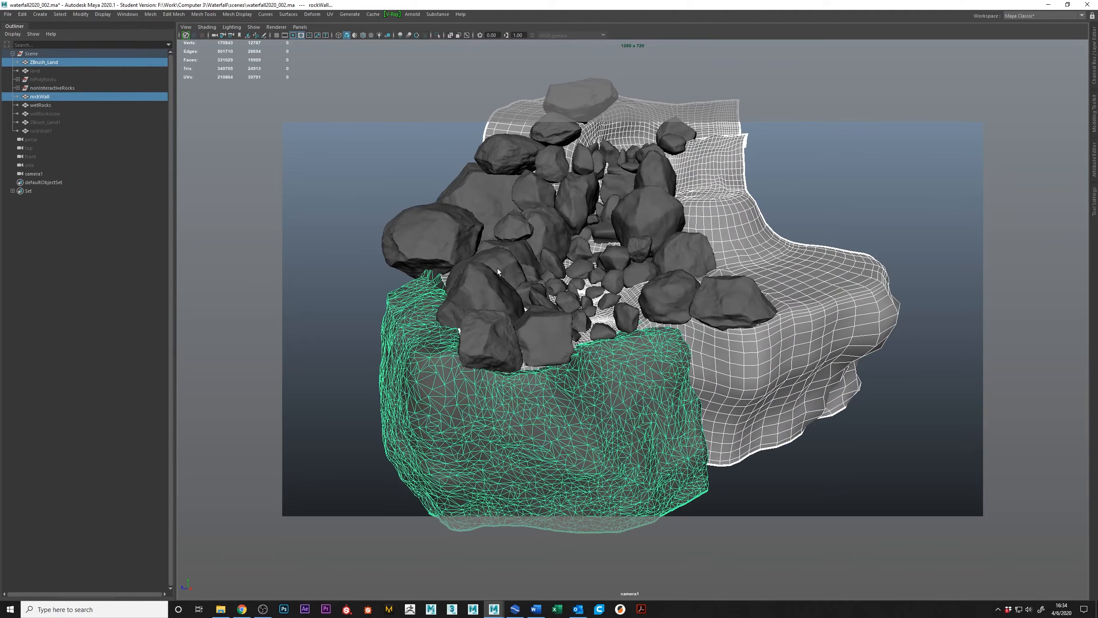
{"action": "left_click_drag", "start_coordinate": [731, 376], "coordinate": [605, 299], "text": "alt"}
{"action": "left_click_drag", "start_coordinate": [697, 296], "coordinate": [618, 360], "text": "alt"}
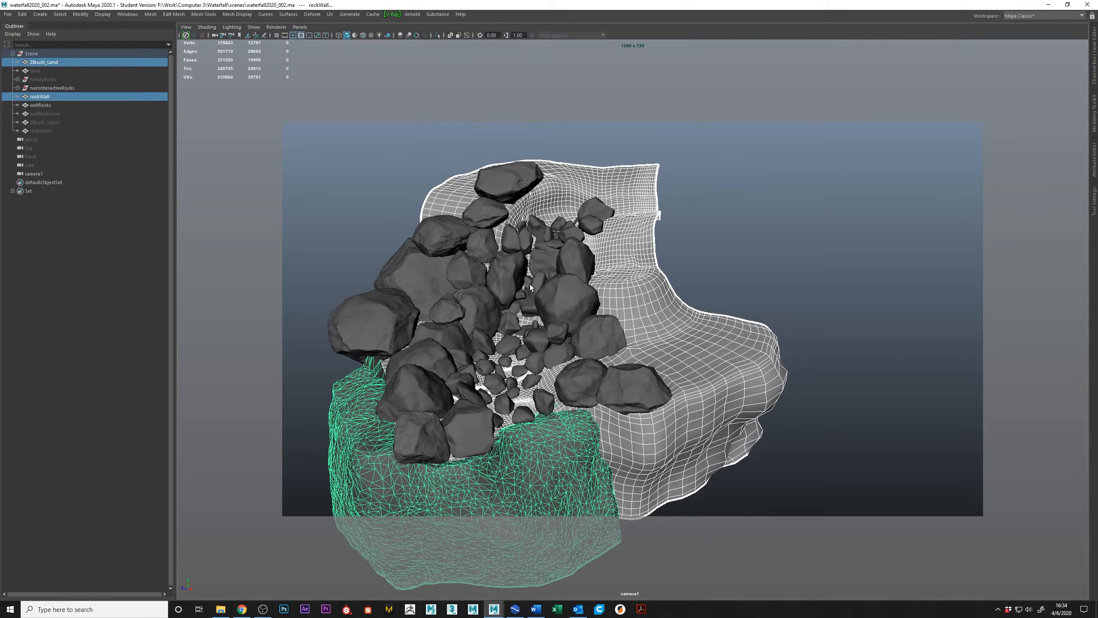
Select only ZBrush_Land and examine its wireframe at the upper ledges and around the small rocks in the lower streambed.
{"action": "left_click", "coordinate": [538, 268]}
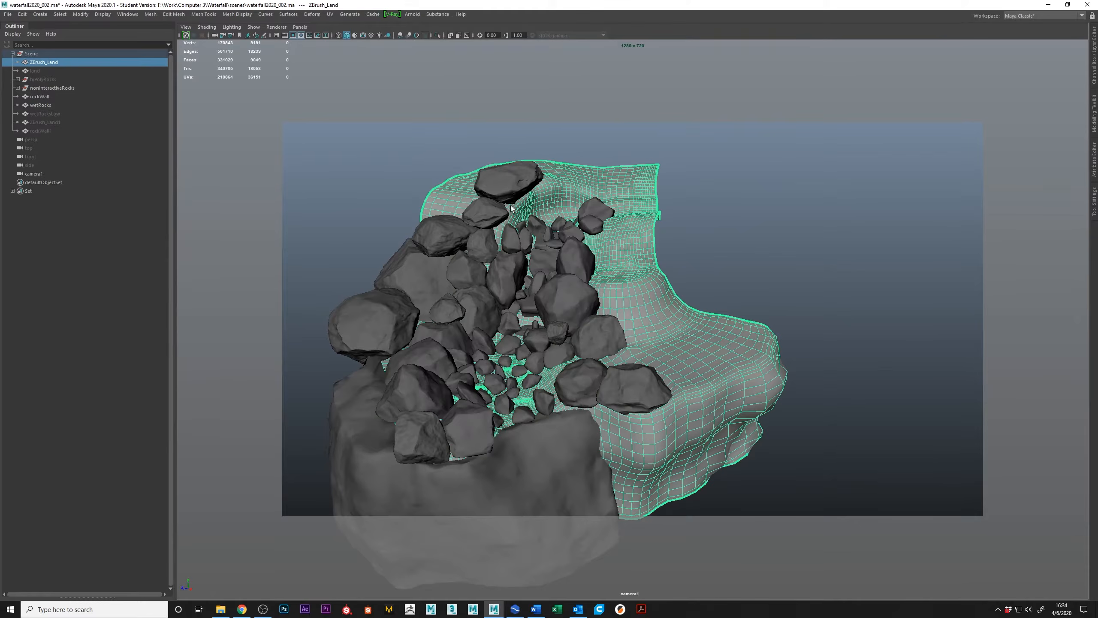
{"action": "middle_click_drag", "start_coordinate": [509, 204], "coordinate": [487, 345], "text": "alt"}
{"action": "right_click_drag", "start_coordinate": [487, 345], "coordinate": [552, 391], "text": "alt"}
{"action": "middle_click_drag", "start_coordinate": [552, 392], "coordinate": [629, 329], "text": "alt"}
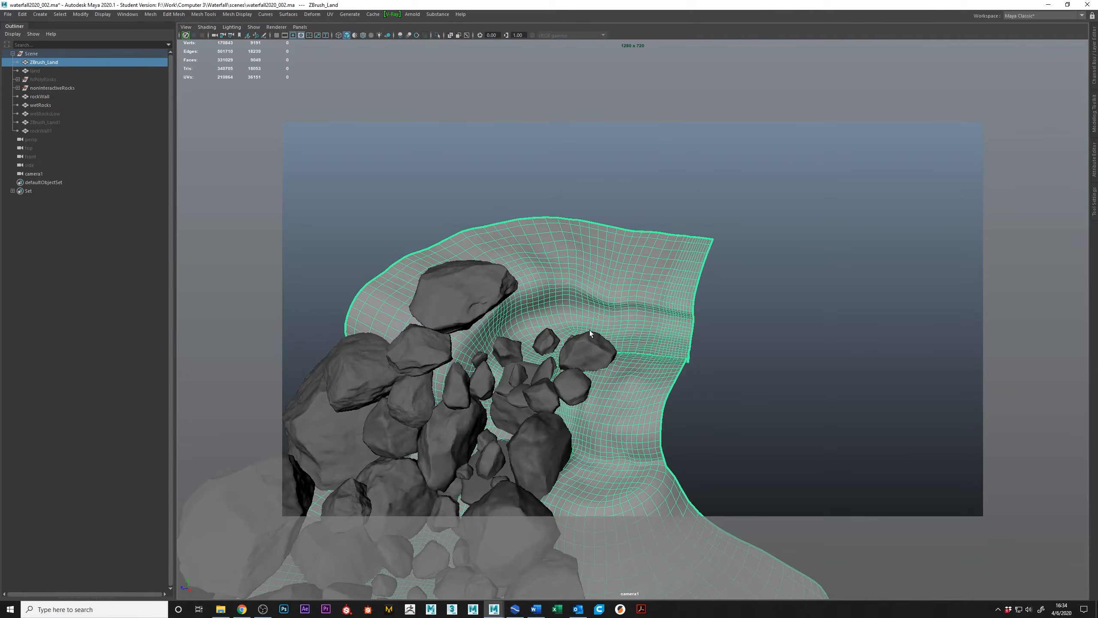
{"action": "middle_click_drag", "start_coordinate": [498, 464], "coordinate": [691, 220], "text": "alt"}
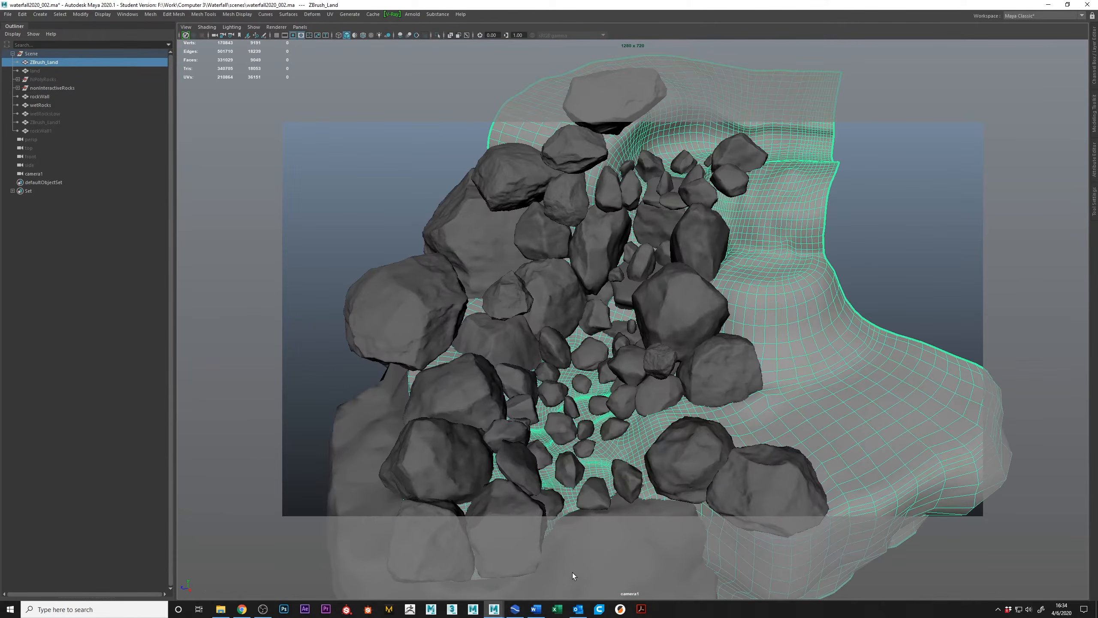
{"action": "right_click_drag", "start_coordinate": [595, 431], "coordinate": [610, 427], "text": "alt"}
{"action": "left_click_drag", "start_coordinate": [630, 456], "coordinate": [681, 450], "text": "alt"}
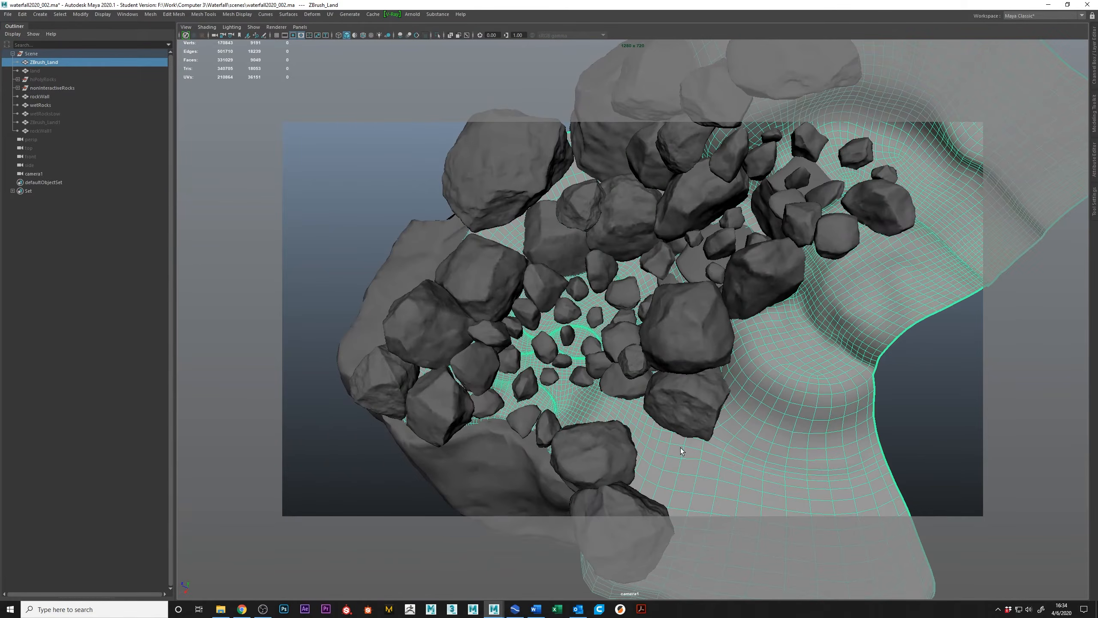
{"action": "left_click_drag", "start_coordinate": [609, 414], "coordinate": [639, 407], "text": "alt"}
{"action": "middle_click_drag", "start_coordinate": [640, 407], "coordinate": [712, 309], "text": "alt"}
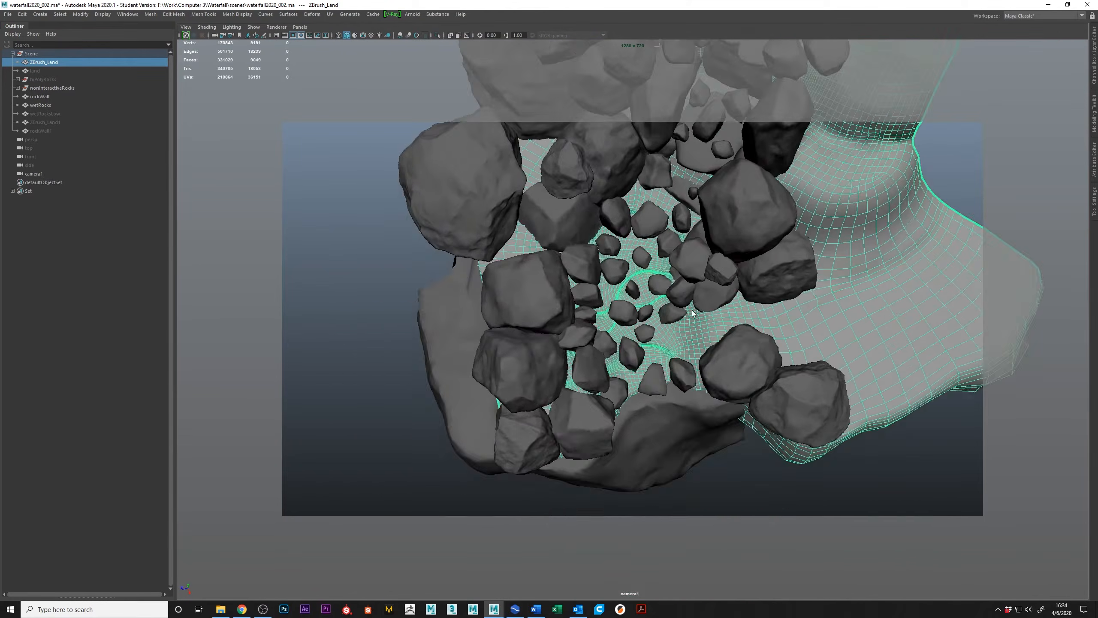
{"action": "right_click_drag", "start_coordinate": [692, 307], "coordinate": [728, 298], "text": "alt"}
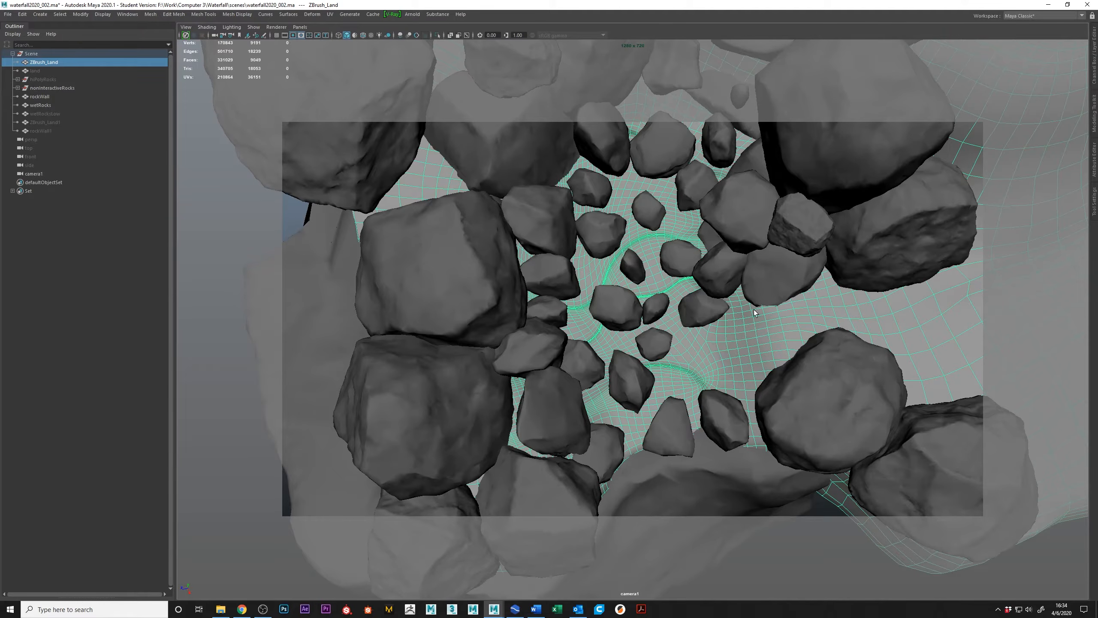
Select only the rockWall mesh and inspect its front face and upper edge where the stream ends.
{"action": "right_click_drag", "start_coordinate": [767, 381], "coordinate": [672, 338], "text": "alt"}
{"action": "left_click_drag", "start_coordinate": [673, 338], "coordinate": [626, 265], "text": "alt"}
{"action": "middle_click_drag", "start_coordinate": [680, 404], "coordinate": [666, 317], "text": "alt"}
{"action": "left_click", "coordinate": [620, 335]}
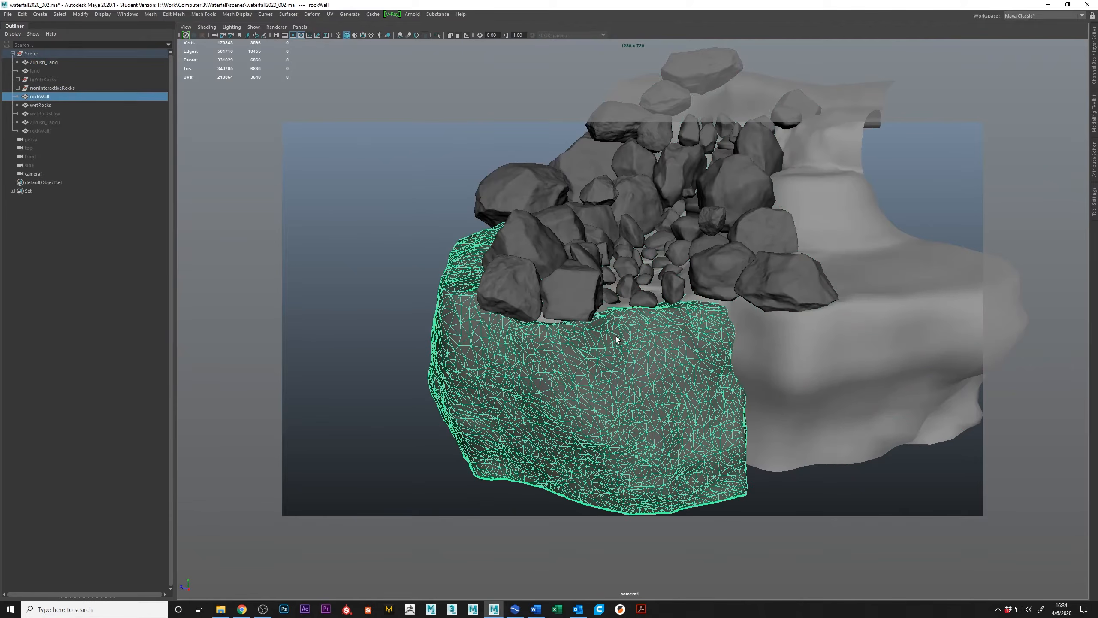
{"action": "left_click_drag", "start_coordinate": [688, 369], "coordinate": [683, 293], "text": "alt"}
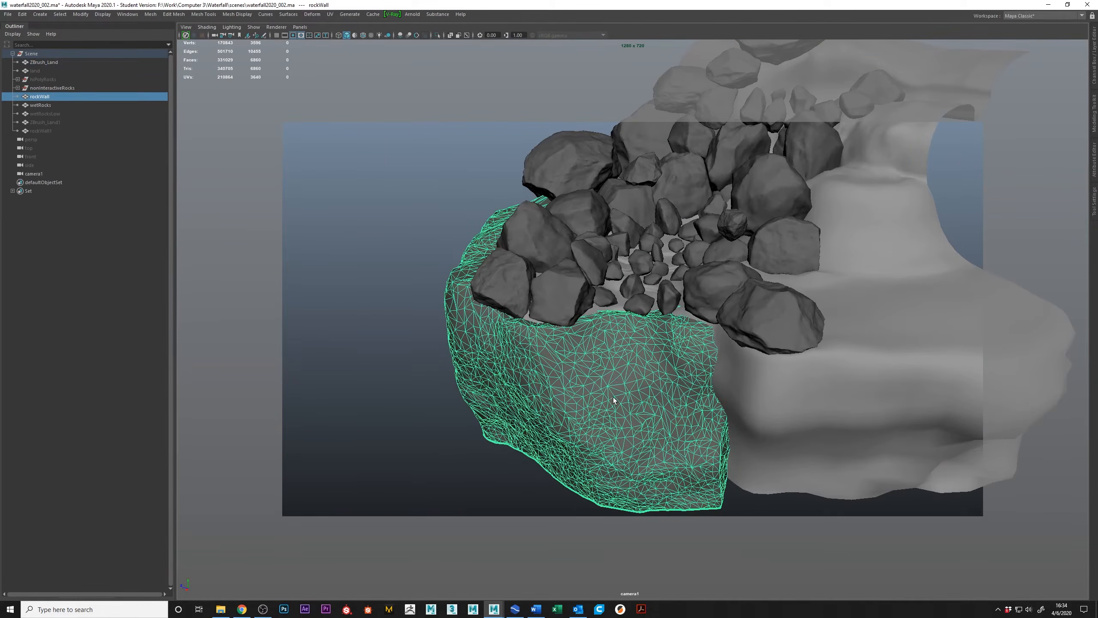
Examine the rockWall against the rocks above it, selecting the wall and the neighbouring ZBrush_Land surface to compare them.
{"action": "left_click_drag", "start_coordinate": [676, 448], "coordinate": [645, 312], "text": "alt"}
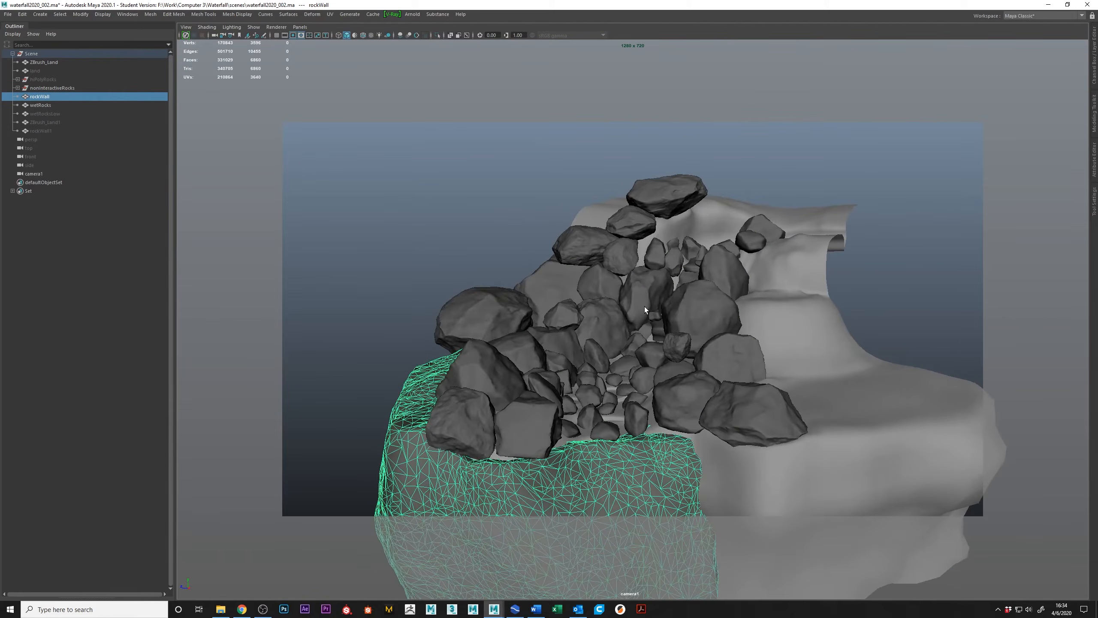
{"action": "left_click_drag", "start_coordinate": [644, 350], "coordinate": [647, 346], "text": "alt"}
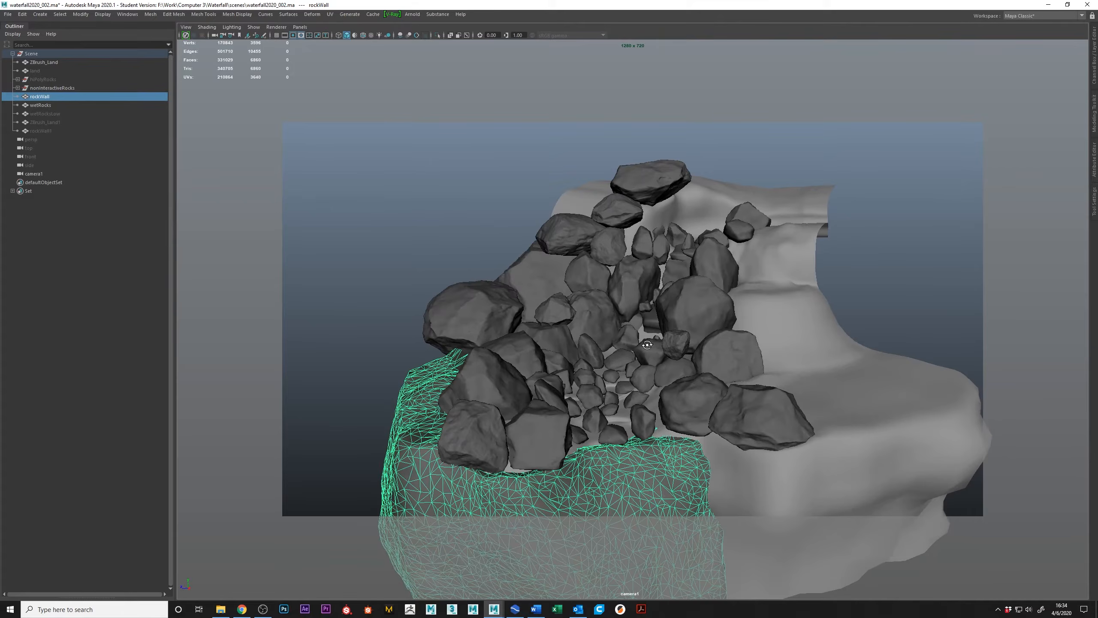
{"action": "left_click_drag", "start_coordinate": [706, 309], "coordinate": [698, 518], "text": "alt"}
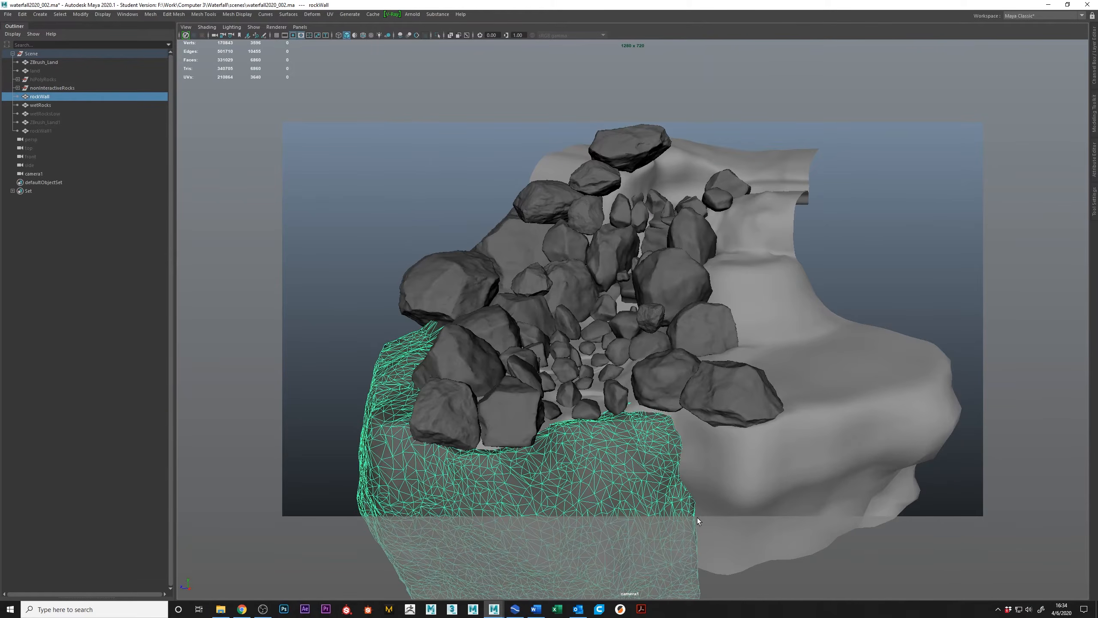
{"action": "left_click", "coordinate": [702, 487]}
{"action": "left_click", "coordinate": [643, 474]}
{"action": "left_click", "coordinate": [781, 462]}
{"action": "left_click_drag", "start_coordinate": [600, 272], "coordinate": [612, 309], "text": "alt"}
Select individual large rocks at the outer edges of the nonInteractiveRocks group and check how they sit around the streambed.
{"action": "left_click", "coordinate": [614, 320]}
{"action": "left_click", "coordinate": [731, 342]}
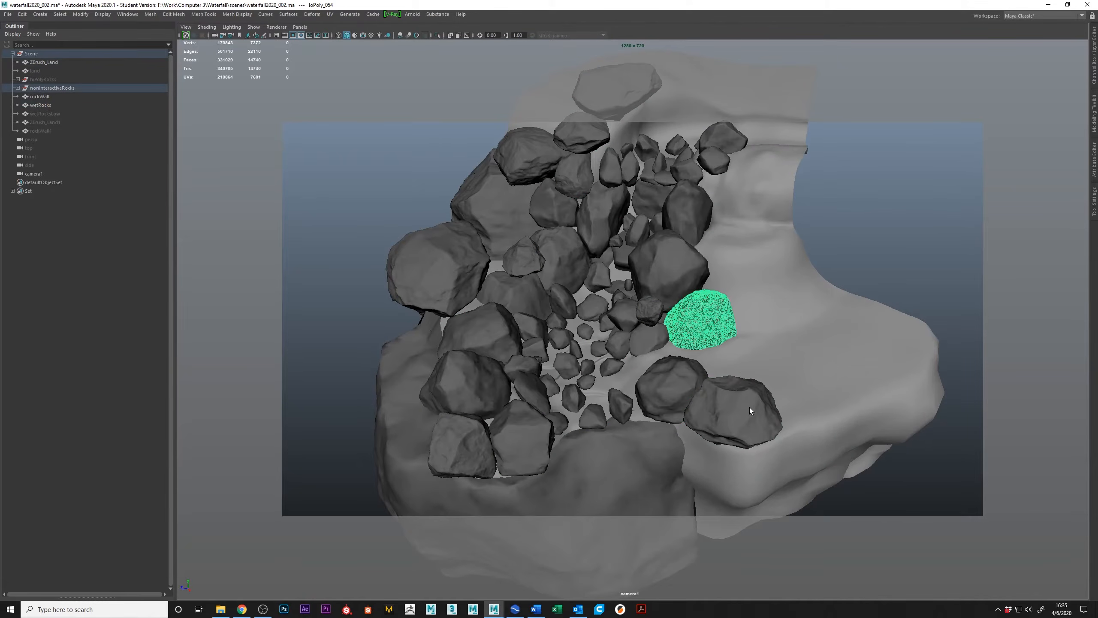
{"action": "left_click", "coordinate": [749, 407]}
{"action": "left_click", "coordinate": [452, 438]}
{"action": "left_click", "coordinate": [429, 220]}
{"action": "left_click", "coordinate": [438, 259]}
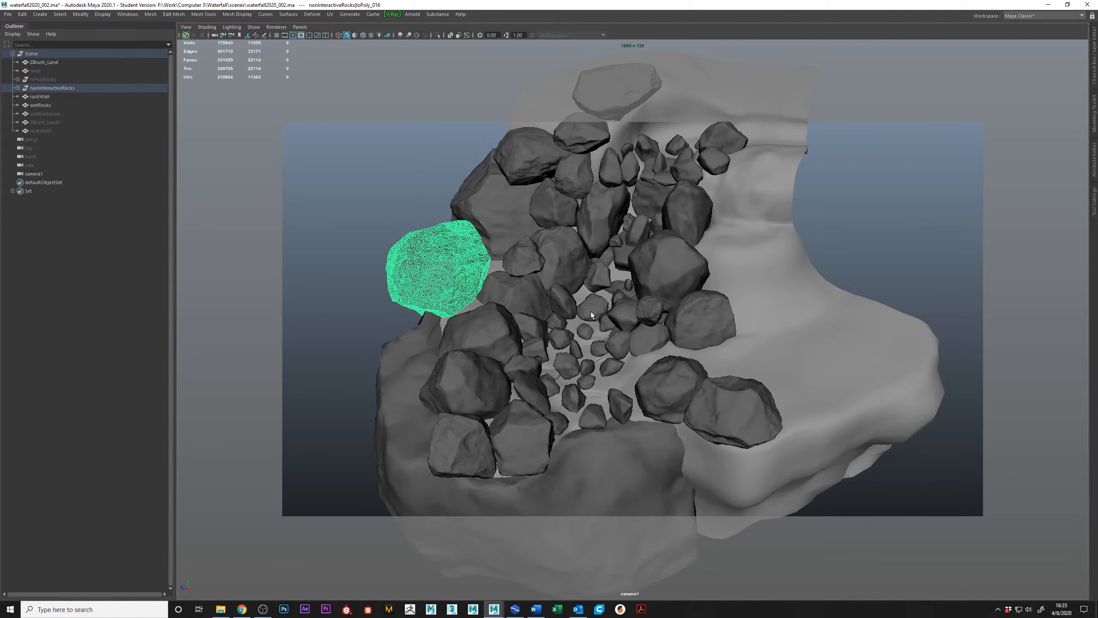
{"action": "left_click_drag", "start_coordinate": [597, 261], "coordinate": [621, 259], "text": "alt"}
{"action": "left_click_drag", "start_coordinate": [660, 163], "coordinate": [630, 207], "text": "alt"}
{"action": "left_click_drag", "start_coordinate": [516, 367], "coordinate": [529, 322], "text": "alt"}
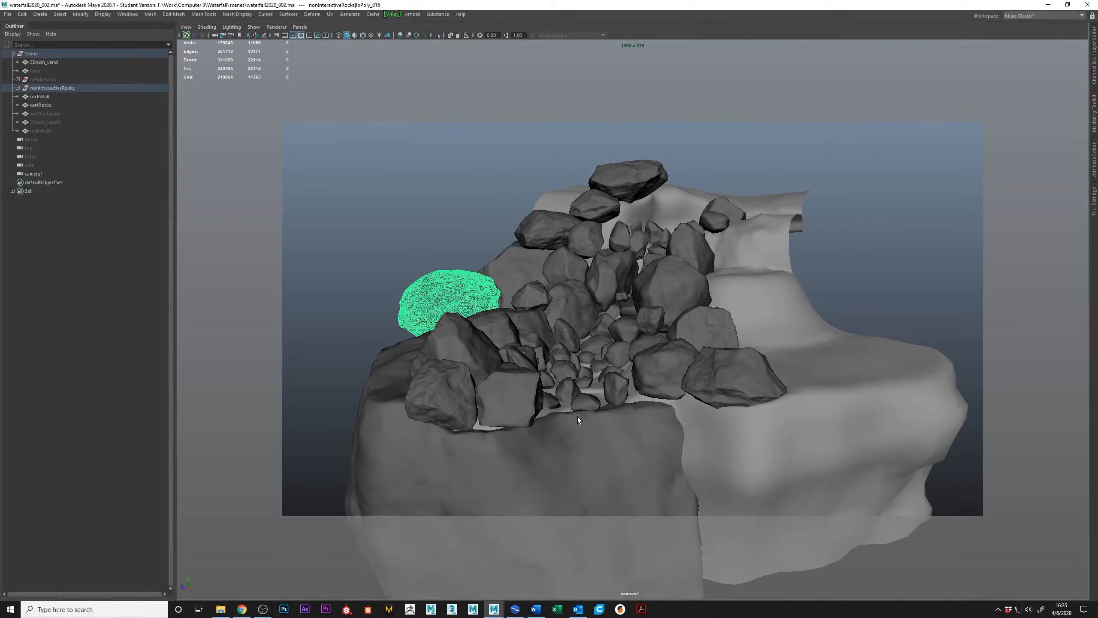
Switch to the RealFlow waterfall project and view the imported terrain and rocks from several angles.
{"action": "left_click", "coordinate": [512, 613]}
{"action": "left_click_drag", "start_coordinate": [399, 276], "coordinate": [390, 281], "text": "alt"}
{"action": "right_click_drag", "start_coordinate": [390, 281], "coordinate": [334, 289], "text": "alt"}
{"action": "mouse_move", "coordinate": [335, 289]}
{"action": "left_mouse_down", "text": "alt"}
{"action": "mouse_move", "coordinate": [315, 280]}
{"action": "mouse_move", "coordinate": [343, 262]}
{"action": "mouse_move", "coordinate": [330, 264]}
{"action": "mouse_move", "coordinate": [343, 270]}
{"action": "mouse_move", "coordinate": [338, 290]}
{"action": "left_mouse_up", "text": "alt"}
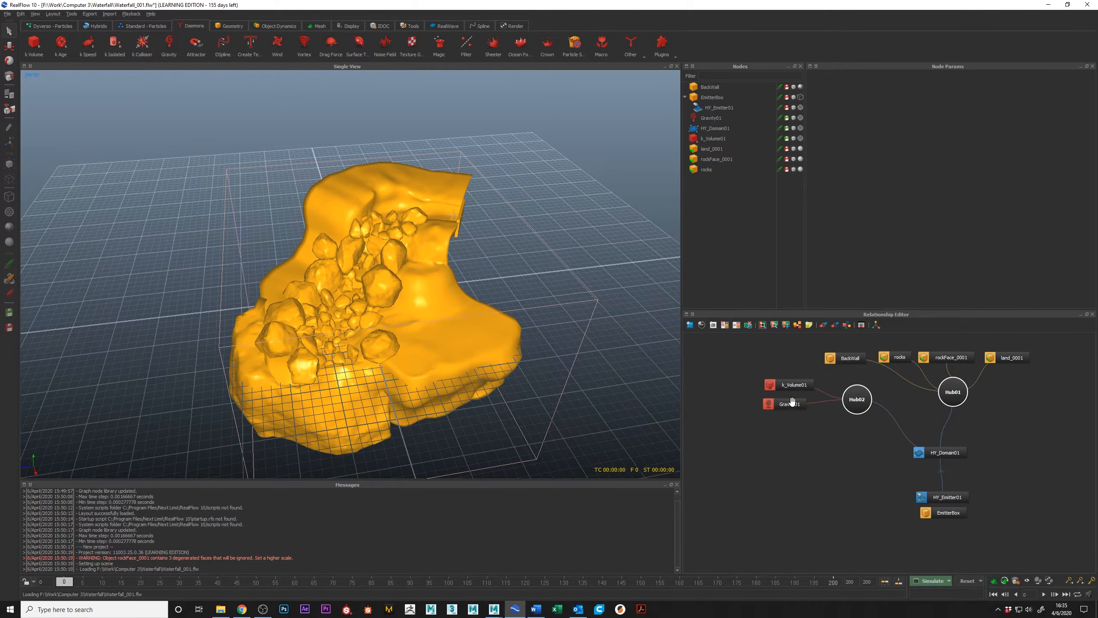
{"action": "right_click_drag", "start_coordinate": [246, 298], "coordinate": [340, 293], "text": "alt"}
{"action": "middle_click_drag", "start_coordinate": [409, 216], "coordinate": [373, 294], "text": "alt"}
{"action": "right_click_drag", "start_coordinate": [338, 295], "coordinate": [421, 289], "text": "alt"}
Select the land_0001 object and inspect its mesh around the upper channel and the rocks.
{"action": "left_click", "coordinate": [421, 290]}
{"action": "right_click_drag", "start_coordinate": [518, 292], "coordinate": [458, 281], "text": "alt"}
{"action": "left_click_drag", "start_coordinate": [457, 281], "coordinate": [456, 247], "text": "alt"}
{"action": "left_click", "coordinate": [467, 278]}
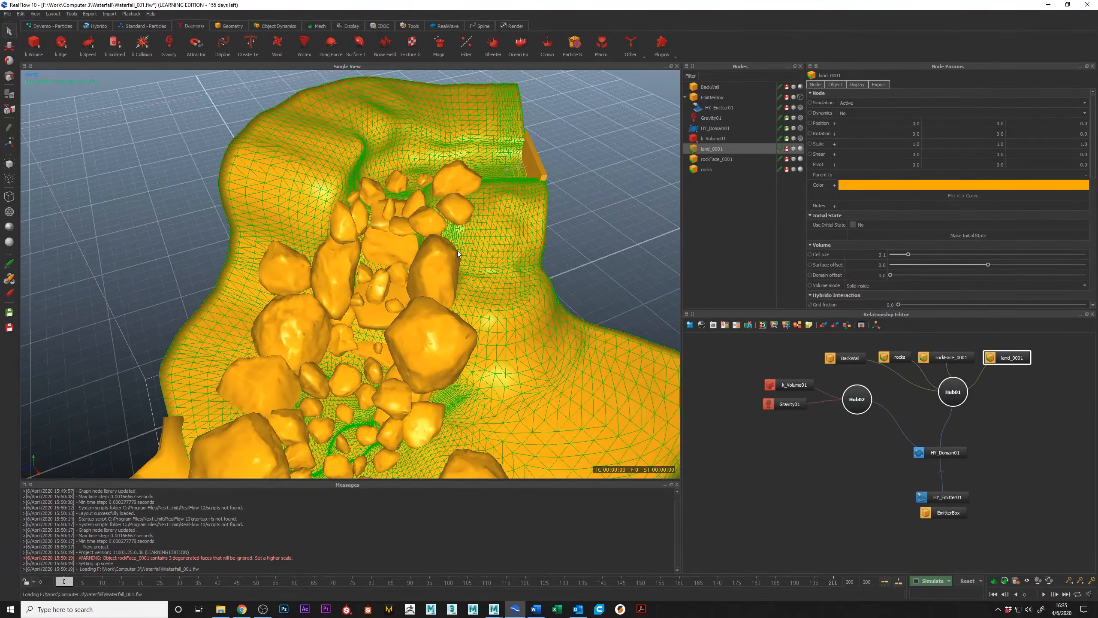
{"action": "right_click_drag", "start_coordinate": [456, 247], "coordinate": [446, 255], "text": "alt"}
{"action": "left_click_drag", "start_coordinate": [446, 255], "coordinate": [361, 218], "text": "alt"}
{"action": "right_click_drag", "start_coordinate": [361, 218], "coordinate": [346, 266], "text": "alt"}
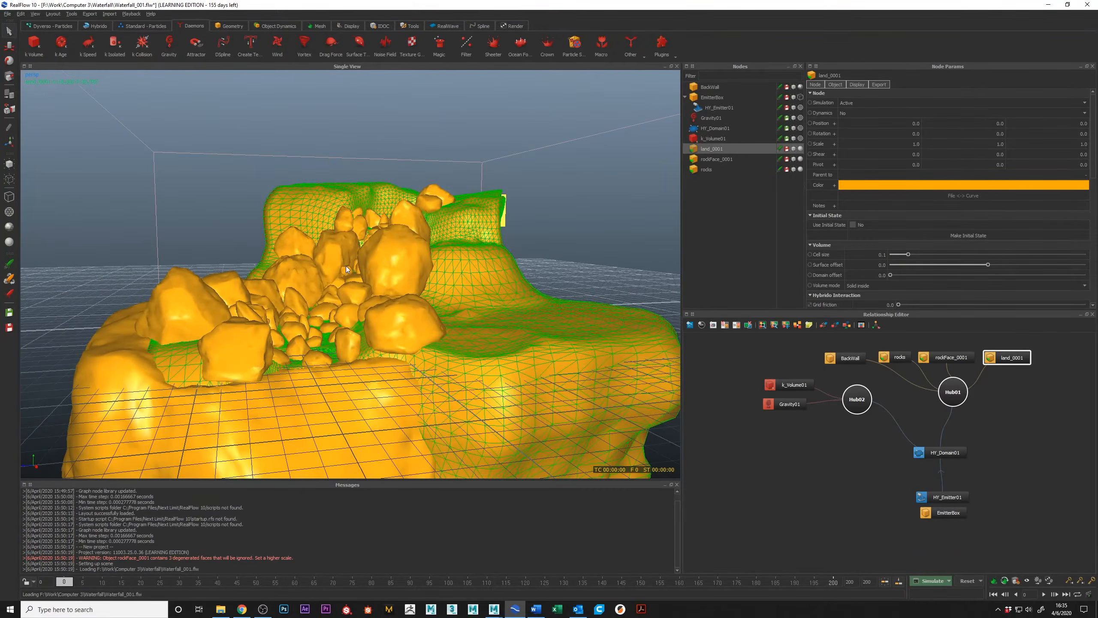
Select the rockFace_0001 object and inspect the wall mesh below the lowest rocks.
{"action": "left_click", "coordinate": [309, 407]}
{"action": "right_click_drag", "start_coordinate": [308, 407], "coordinate": [377, 319], "text": "alt"}
{"action": "left_click_drag", "start_coordinate": [377, 319], "coordinate": [438, 257], "text": "alt"}
{"action": "right_click_drag", "start_coordinate": [438, 257], "coordinate": [415, 234], "text": "alt"}
{"action": "left_click_drag", "start_coordinate": [416, 237], "coordinate": [369, 179], "text": "alt"}
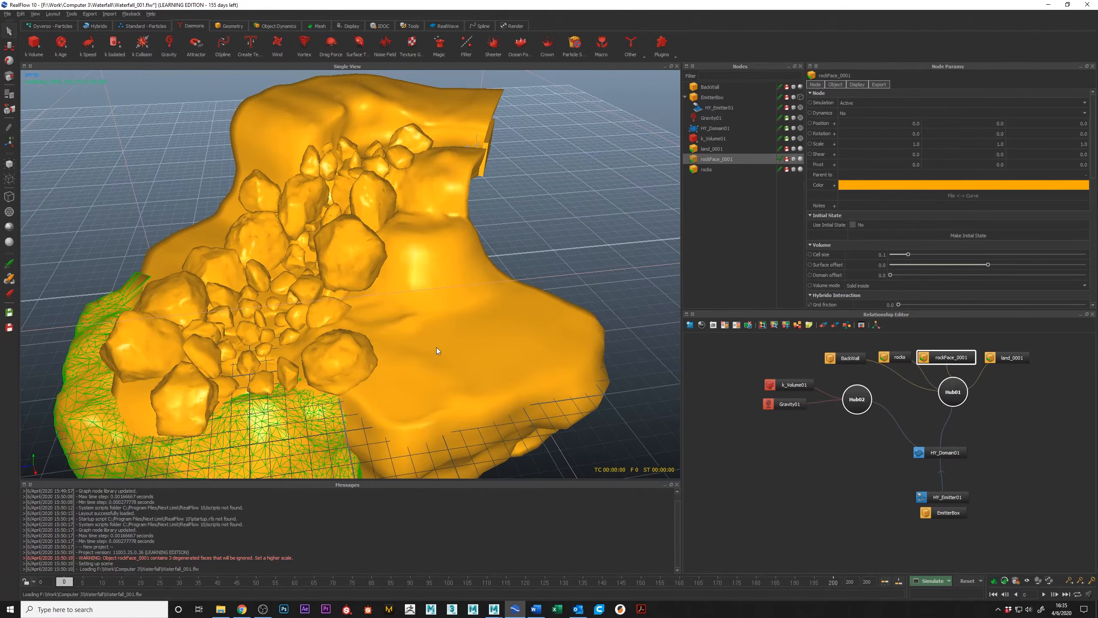
Set the display colour of land_0001 to green #55aa00 and deselect the terrain.
{"action": "left_click", "coordinate": [441, 201]}
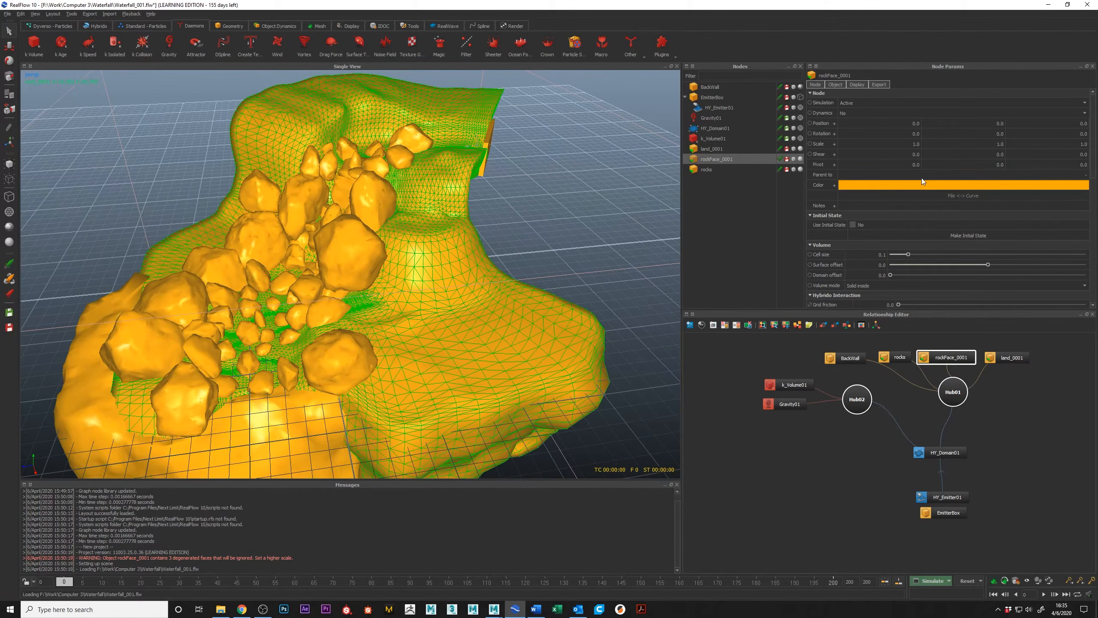
{"action": "left_click", "coordinate": [897, 186]}
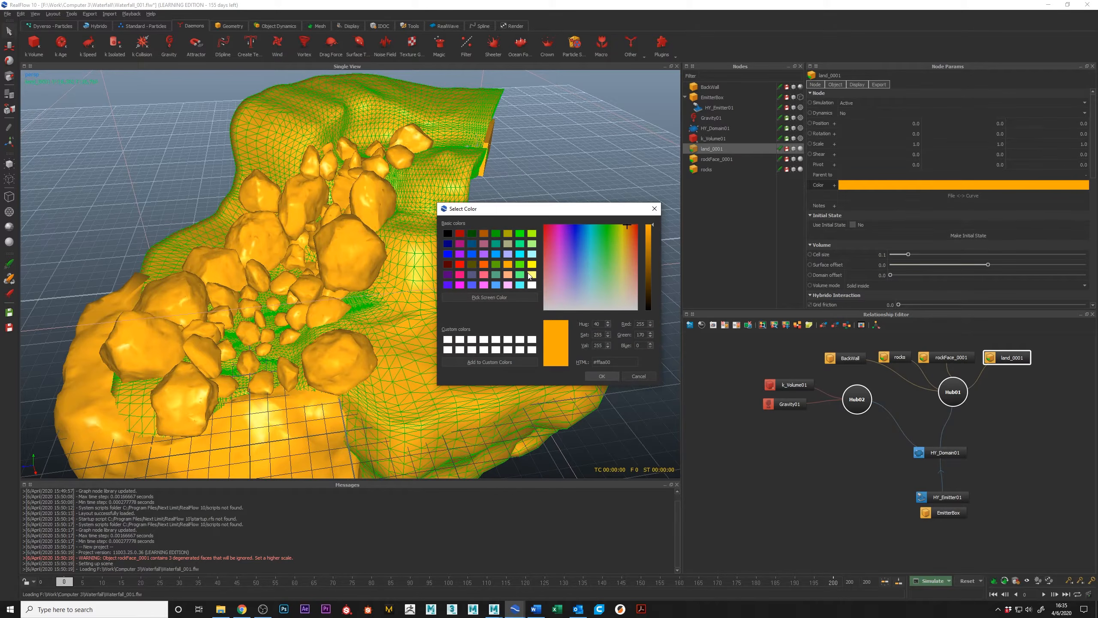
{"action": "left_click", "coordinate": [497, 267]}
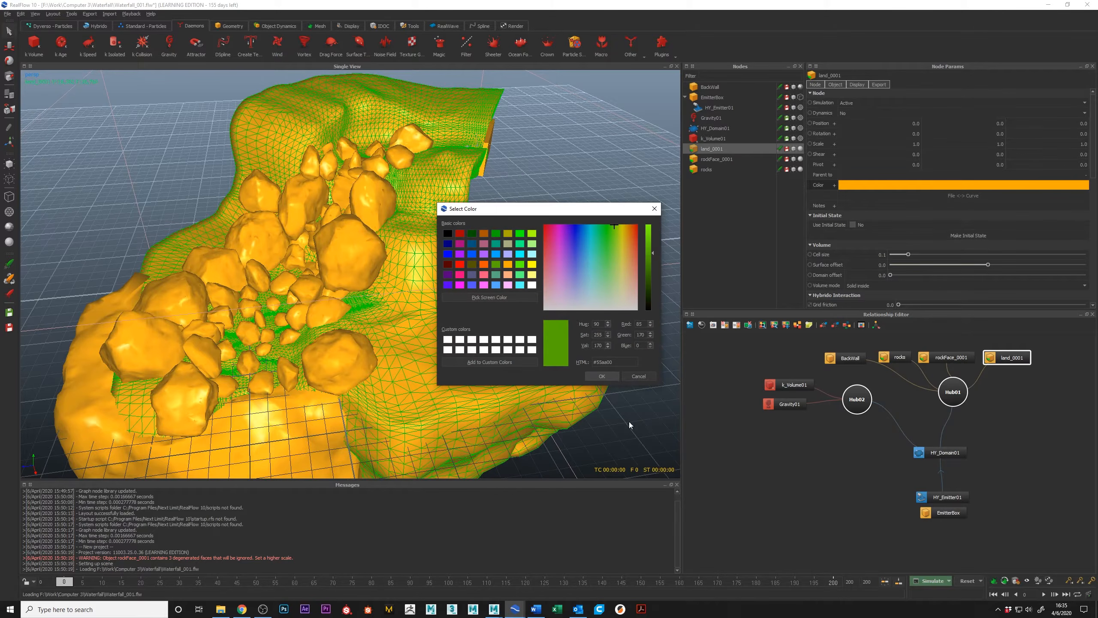
{"action": "left_click", "coordinate": [604, 375]}
{"action": "left_click", "coordinate": [547, 252]}
{"action": "left_click_drag", "start_coordinate": [548, 252], "coordinate": [476, 303], "text": "alt"}
Set the display colour of rockFace_0001 to light blue and deselect it.
{"action": "left_click", "coordinate": [287, 381]}
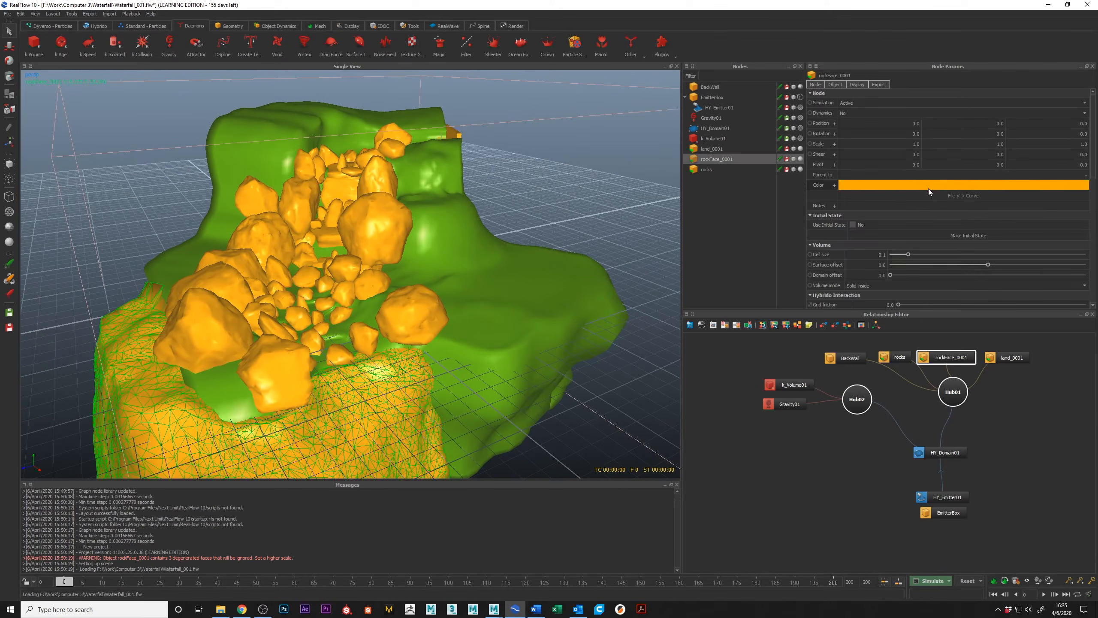
{"action": "left_click", "coordinate": [928, 186]}
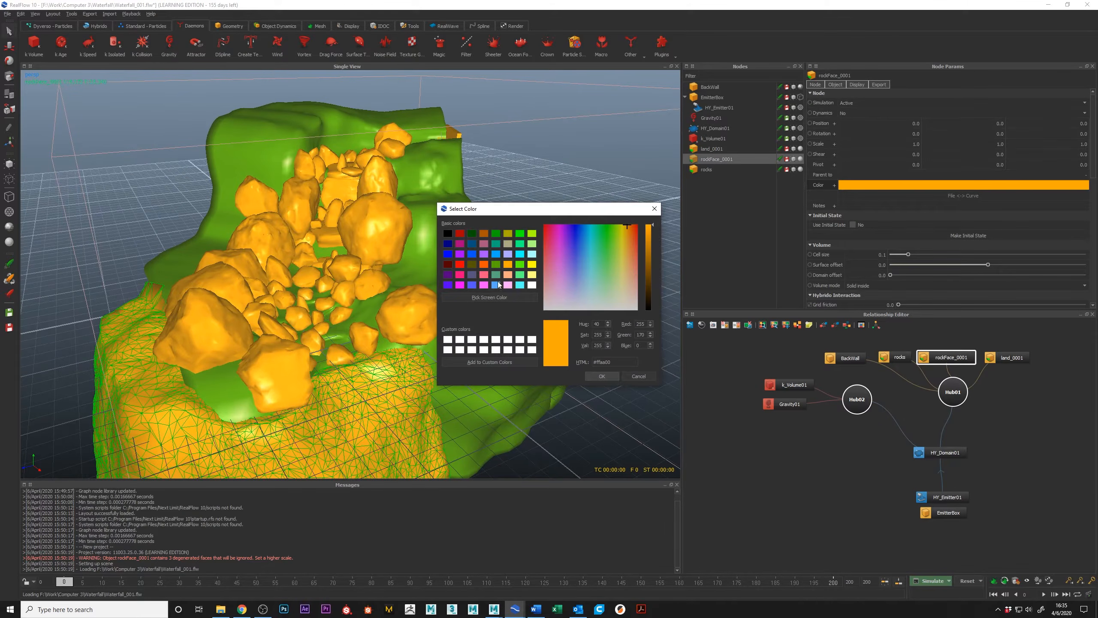
{"action": "left_click", "coordinate": [497, 285]}
{"action": "left_click", "coordinate": [602, 376]}
{"action": "left_click", "coordinate": [604, 217]}
Examine the recoloured terrain and rock face together with the rocks from above and up close.
{"action": "scroll", "coordinate": [604, 217], "scroll_direction": "down", "scroll_amount": 10}
{"action": "left_click_drag", "start_coordinate": [562, 221], "coordinate": [467, 234], "text": "alt"}
{"action": "scroll", "coordinate": [394, 233], "scroll_direction": "up", "scroll_amount": 10}
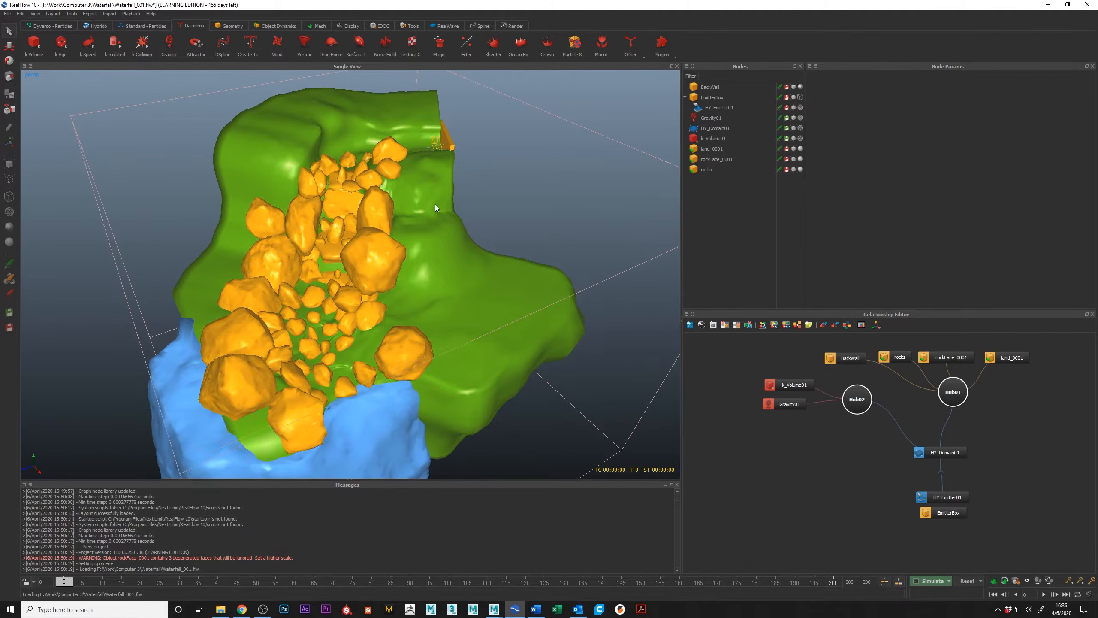
{"action": "left_click_drag", "start_coordinate": [438, 196], "coordinate": [435, 239], "text": "alt"}
{"action": "middle_click_drag", "start_coordinate": [354, 236], "coordinate": [371, 187], "text": "alt"}
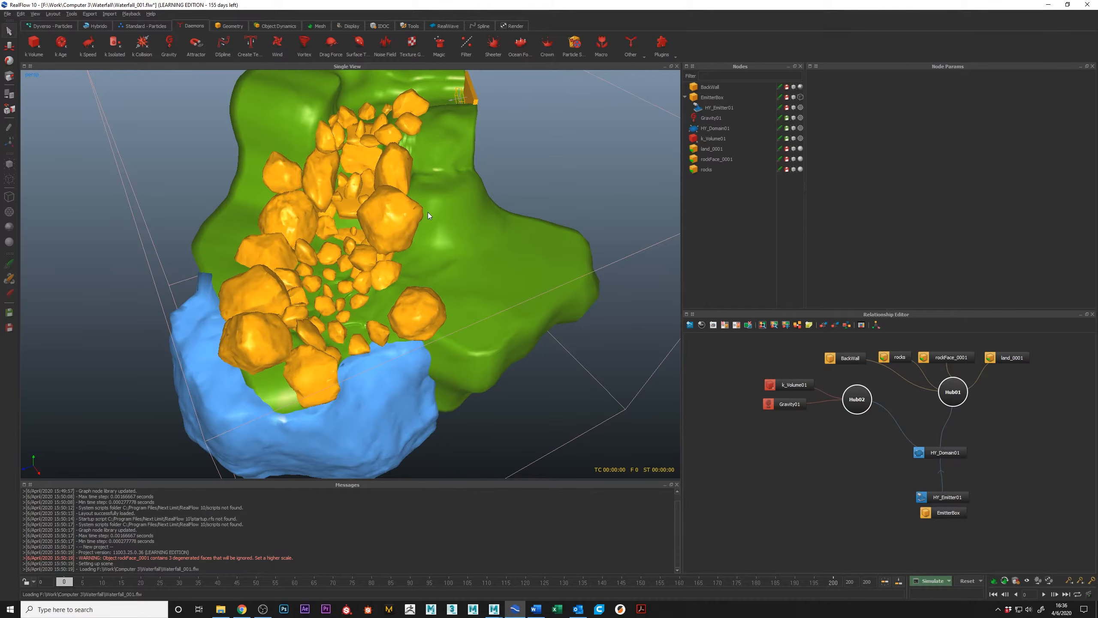
{"action": "left_click_drag", "start_coordinate": [429, 211], "coordinate": [649, 275], "text": "alt"}
Select the k_Volume01 and Gravity01 daemons together and check the volume box surrounding the whole scene.
{"action": "left_click_drag", "start_coordinate": [783, 355], "coordinate": [792, 447]}
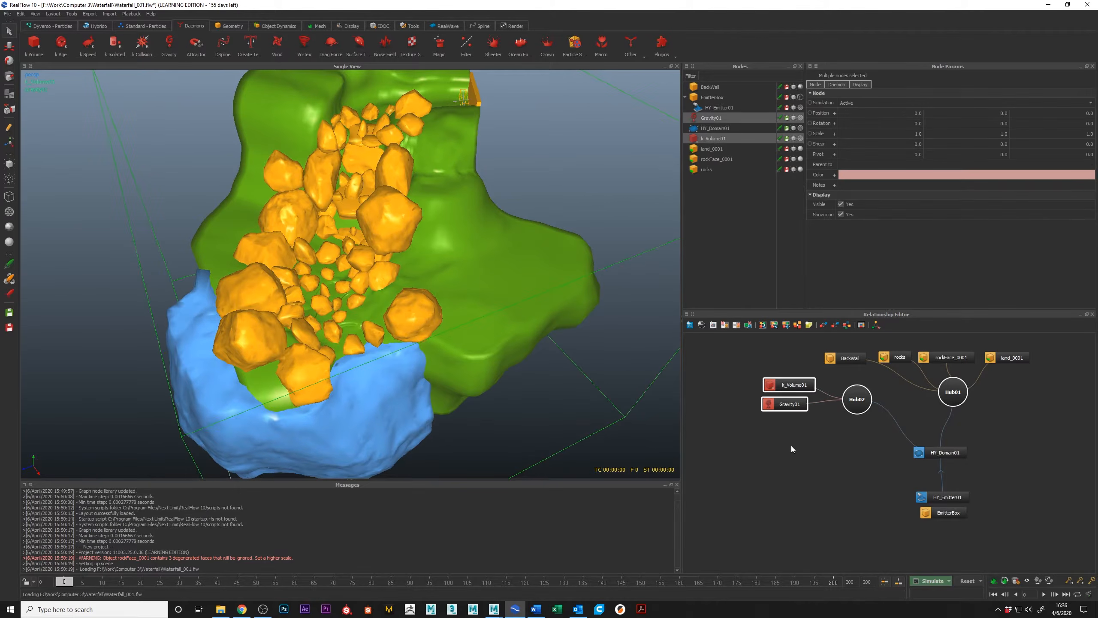
{"action": "scroll", "coordinate": [352, 301], "scroll_direction": "down", "scroll_amount": 5}
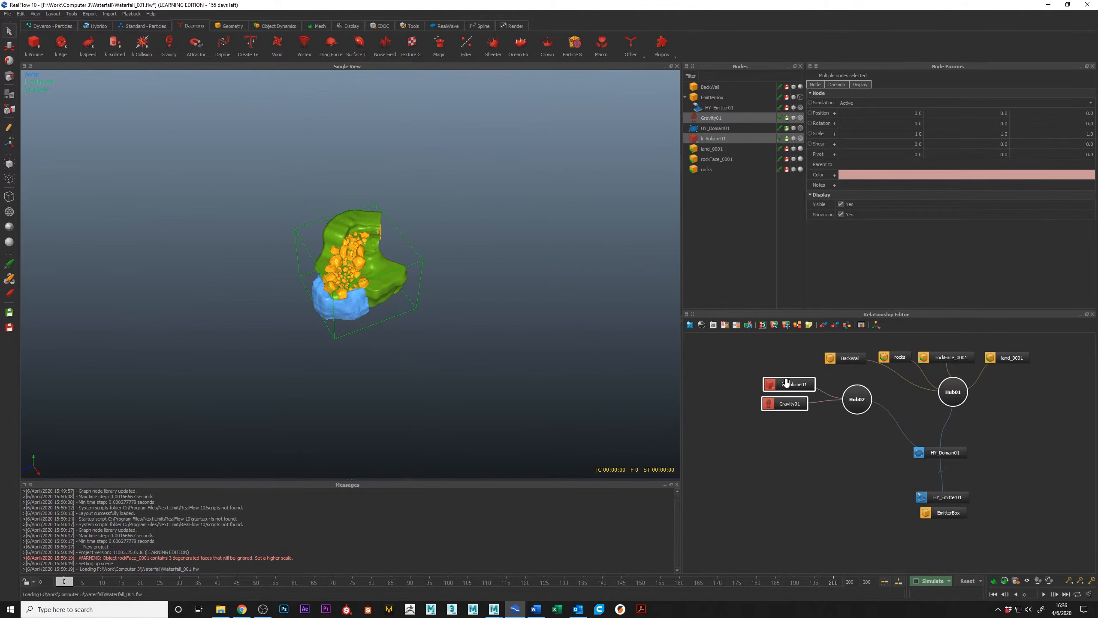
{"action": "left_click_drag", "start_coordinate": [303, 248], "coordinate": [286, 275], "text": "alt"}
{"action": "scroll", "coordinate": [283, 273], "scroll_direction": "up", "scroll_amount": 3}
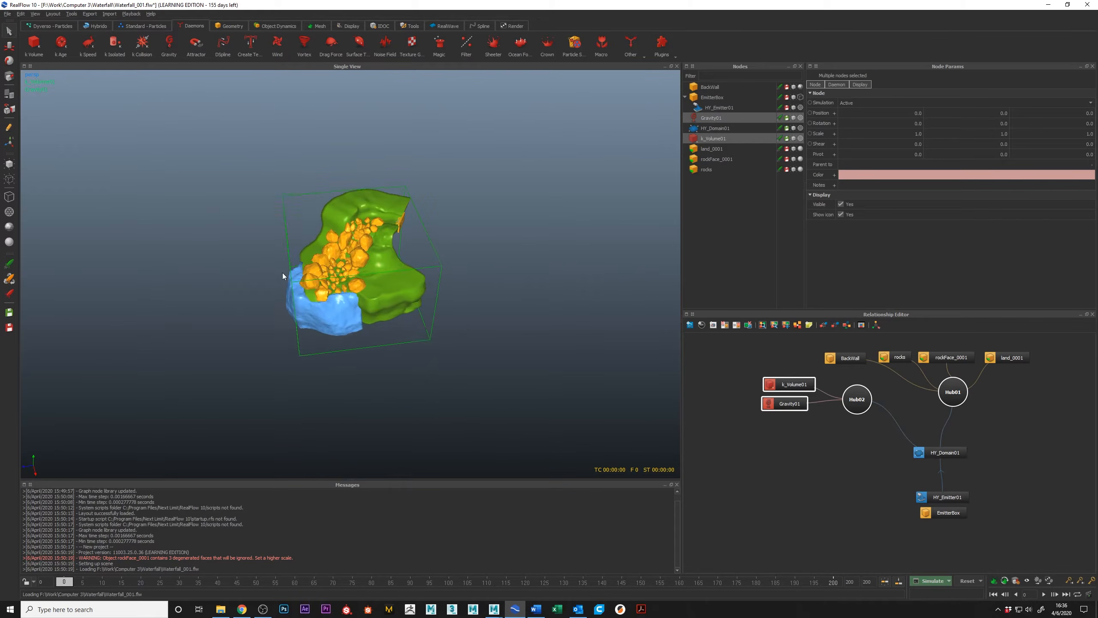
{"action": "left_click_drag", "start_coordinate": [344, 219], "coordinate": [373, 171], "text": "alt"}
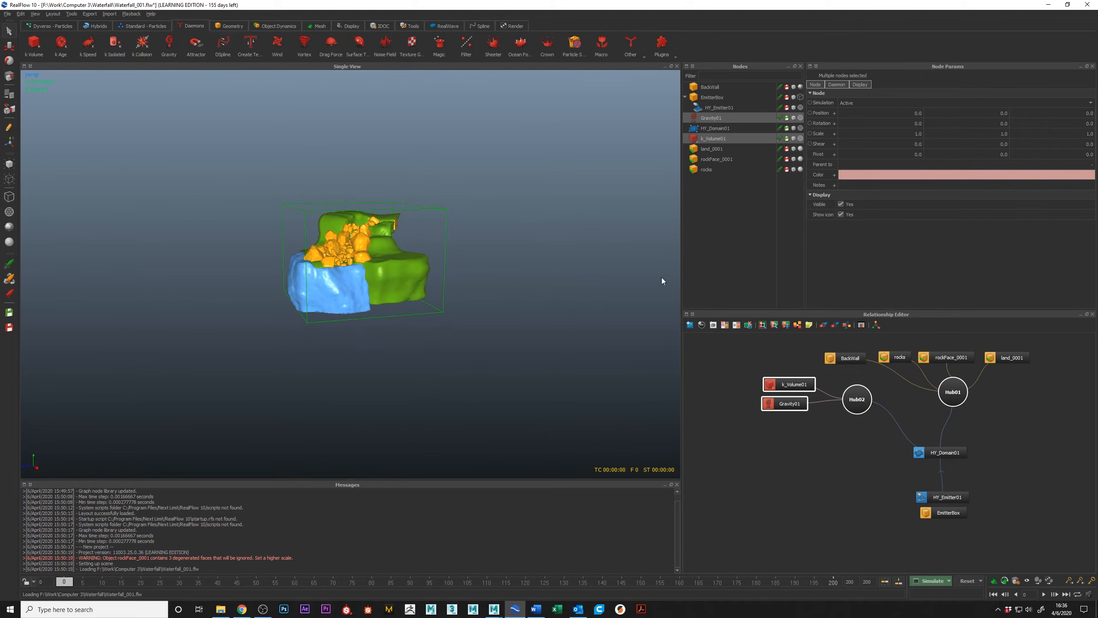
Select only the Gravity01 daemon and review its parameters down to the Gravity strength setting.
{"action": "left_click", "coordinate": [805, 464]}
{"action": "left_click", "coordinate": [784, 403]}
{"action": "scroll", "coordinate": [341, 242], "scroll_direction": "up", "scroll_amount": 5}
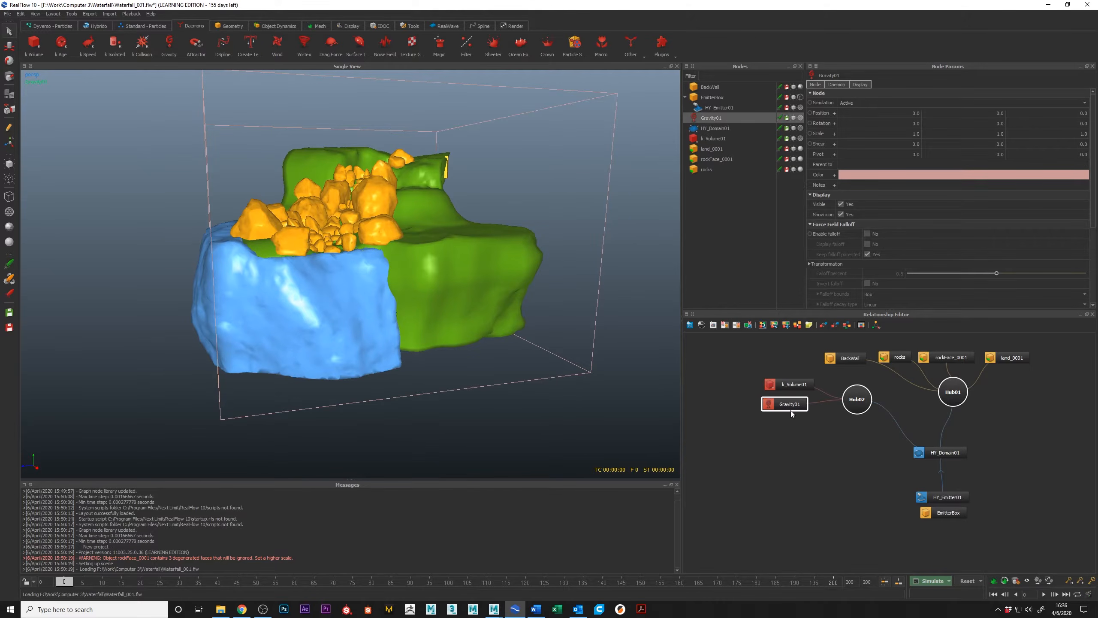
{"action": "scroll", "coordinate": [905, 205], "scroll_direction": "down", "scroll_amount": 4}
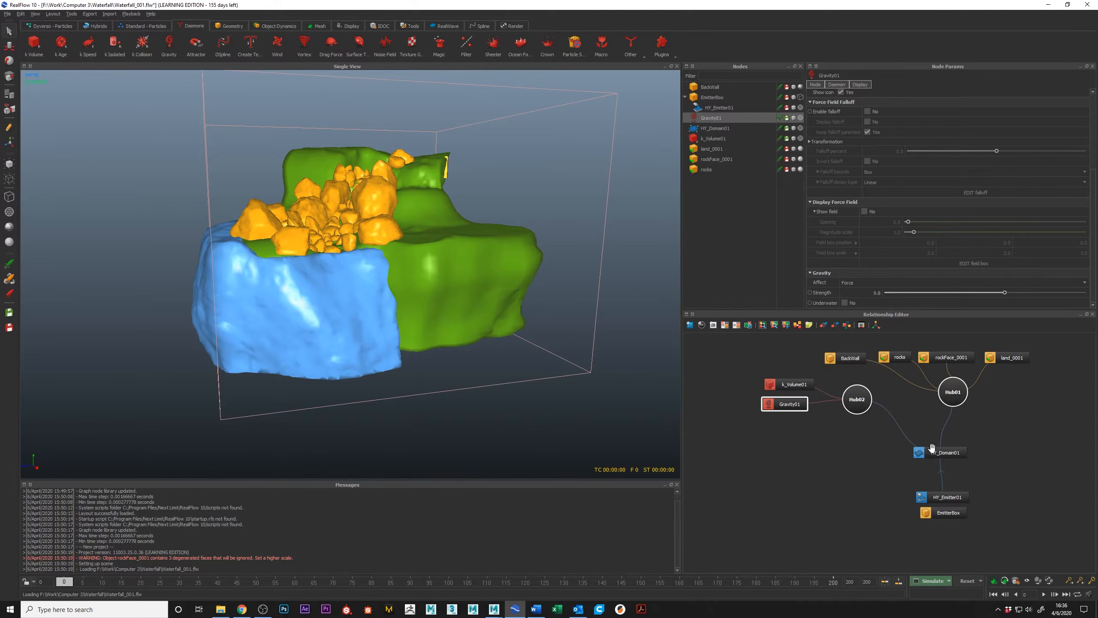
Move the Hub02 node slightly closer to the k_Volume01 and Gravity01 daemons in the relationship graph.
{"action": "left_click", "coordinate": [850, 389]}
{"action": "left_click_drag", "start_coordinate": [849, 387], "coordinate": [842, 392]}
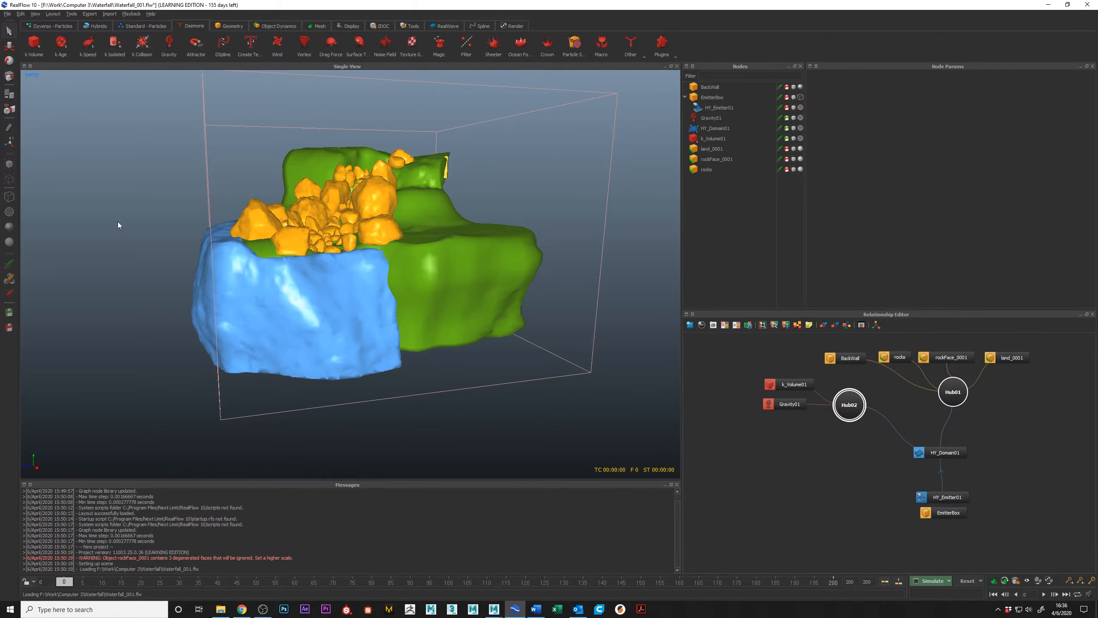
{"action": "left_click_drag", "start_coordinate": [426, 251], "coordinate": [410, 292], "text": "alt"}
Select the rocks, rockFace_0001 and land_0001 nodes linked to Hub01 one after another to identify each object.
{"action": "middle_click_drag", "start_coordinate": [905, 402], "coordinate": [866, 449]}
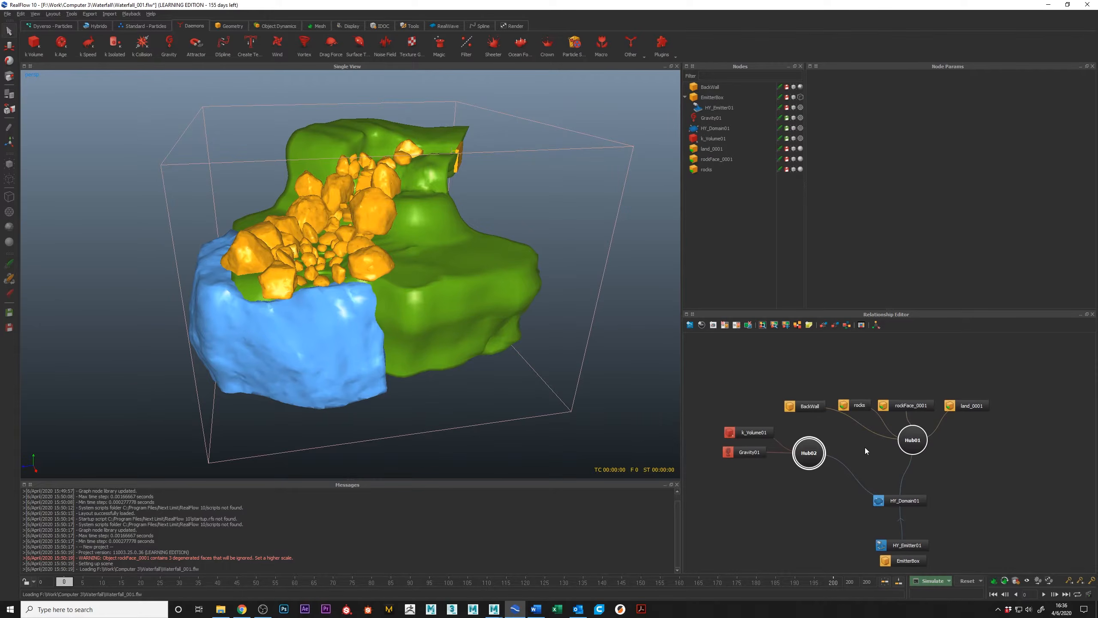
{"action": "left_click", "coordinate": [843, 405]}
{"action": "left_click", "coordinate": [905, 405]}
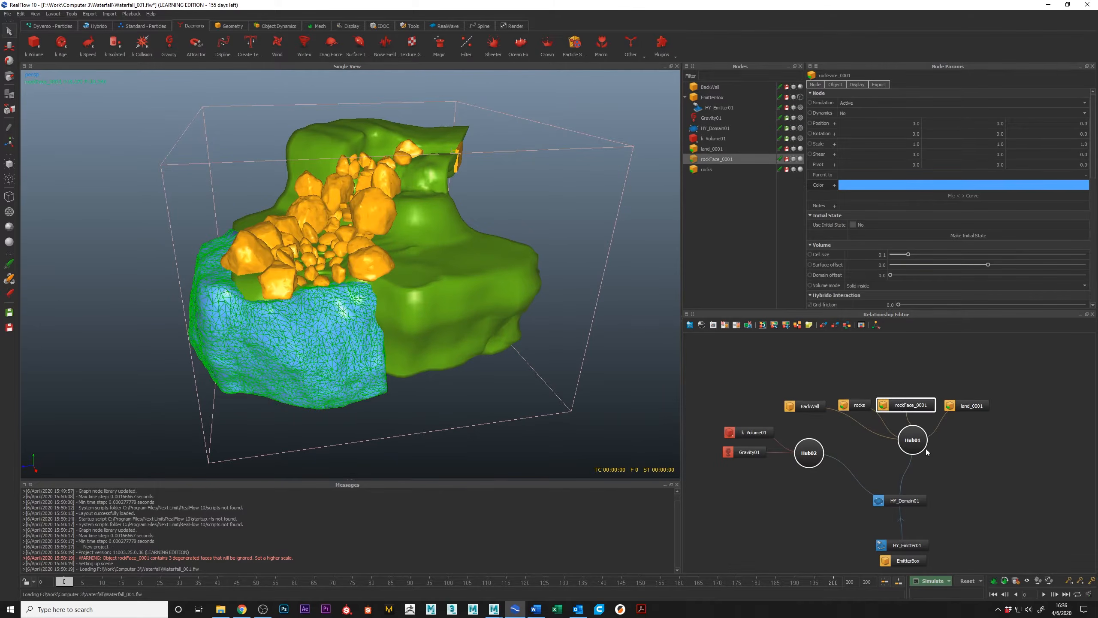
{"action": "left_click", "coordinate": [979, 408]}
Select the BackWall node and view the box at the open upper end of the terrain channel.
{"action": "middle_click_drag", "start_coordinate": [866, 414], "coordinate": [859, 415]}
{"action": "mouse_move", "coordinate": [795, 409]}
{"action": "left_mouse_down"}
{"action": "mouse_move", "coordinate": [800, 400]}
{"action": "mouse_move", "coordinate": [794, 409]}
{"action": "left_mouse_up"}
{"action": "scroll", "coordinate": [450, 189], "scroll_direction": "up", "scroll_amount": 10}
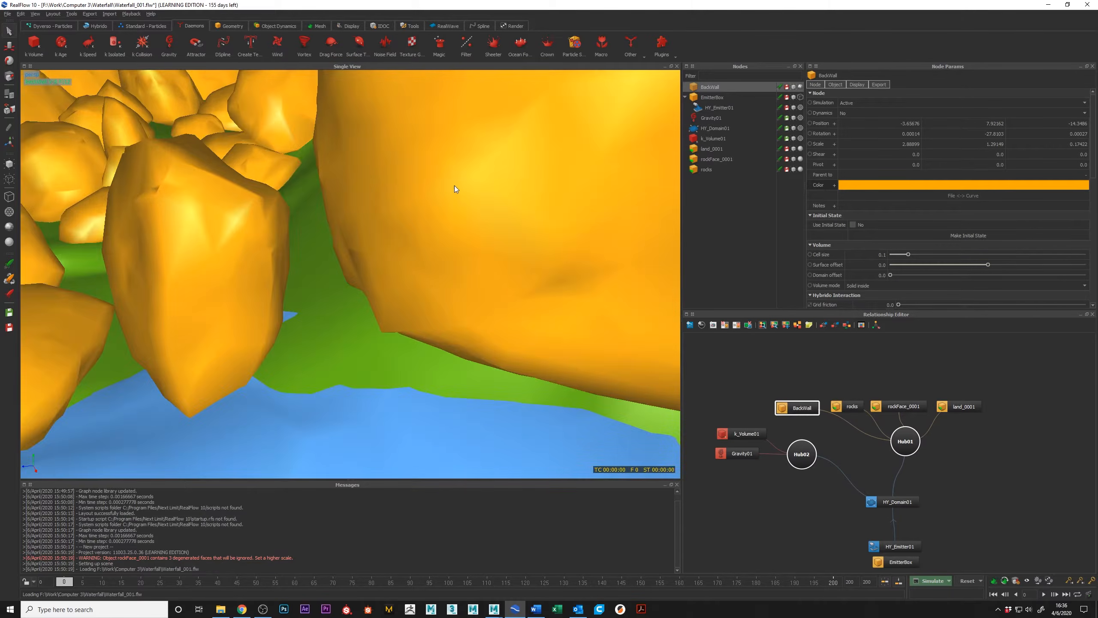
{"action": "left_click_drag", "start_coordinate": [431, 211], "coordinate": [311, 382], "text": "alt"}
{"action": "scroll", "coordinate": [439, 279], "scroll_direction": "down", "scroll_amount": 8}
{"action": "left_click_drag", "start_coordinate": [439, 278], "coordinate": [488, 311], "text": "alt"}
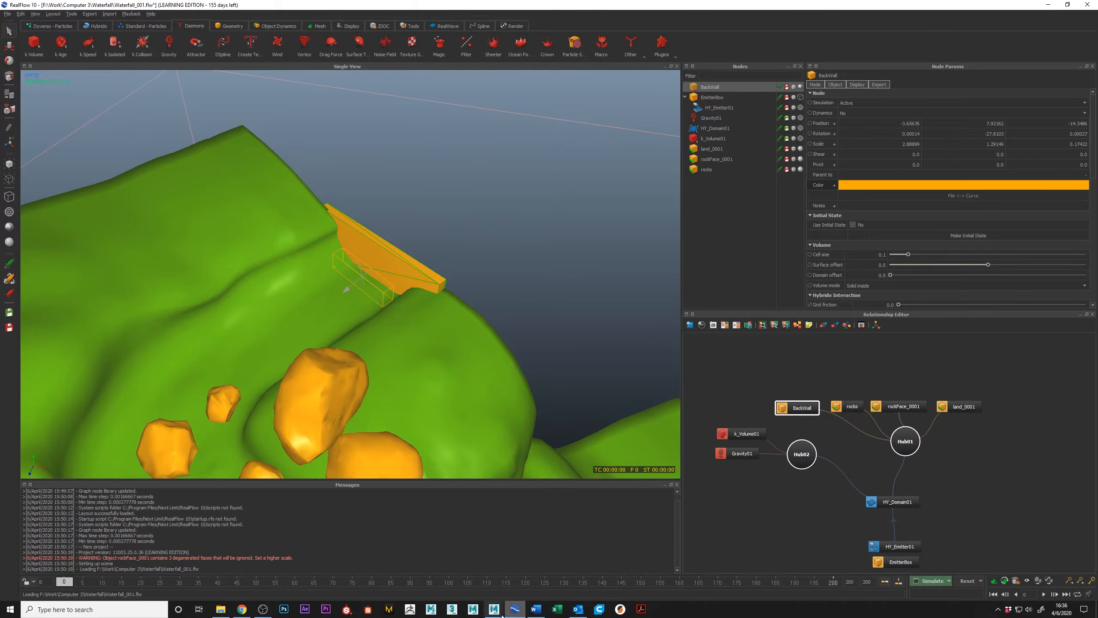
Switch to the Maya waterfall scene and inspect the open upper edge of the terrain where the channel begins.
{"action": "mouse_move", "coordinate": [493, 607]}
{"action": "left_click", "coordinate": [555, 565]}
{"action": "left_click_drag", "start_coordinate": [694, 289], "coordinate": [649, 345], "text": "alt"}
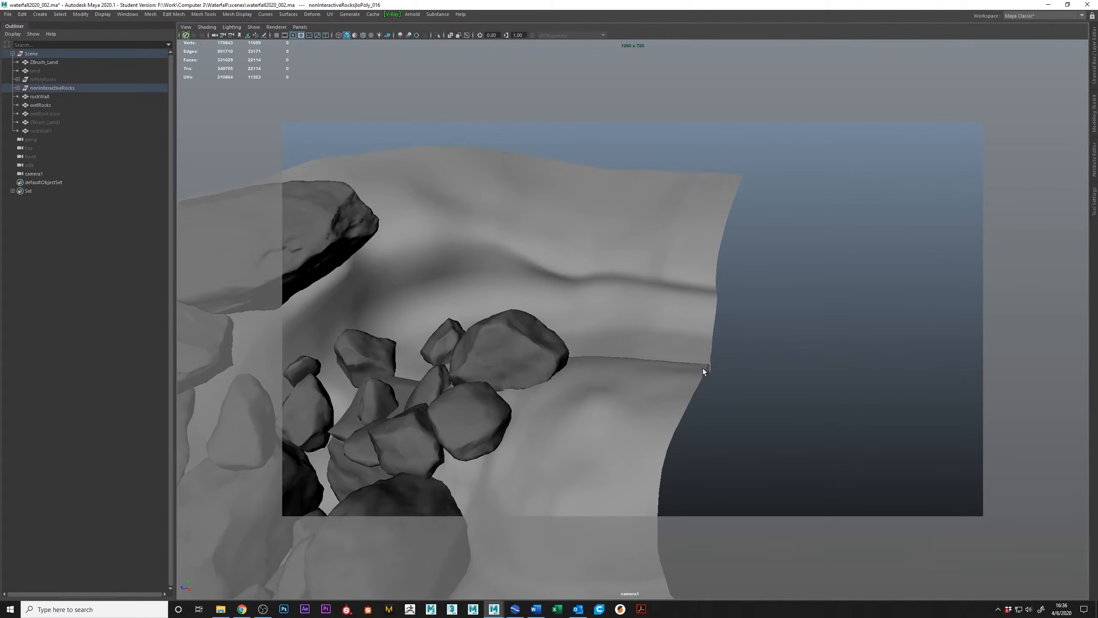
{"action": "right_click_drag", "start_coordinate": [776, 402], "coordinate": [673, 341], "text": "alt"}
{"action": "left_click_drag", "start_coordinate": [673, 341], "coordinate": [688, 368], "text": "alt"}
Switch back to RealFlow and examine how BackWall closes the channel opening from behind, above and the upper rocks.
{"action": "key", "text": "alt+Tab"}
{"action": "left_click_drag", "start_coordinate": [495, 289], "coordinate": [364, 264], "text": "alt"}
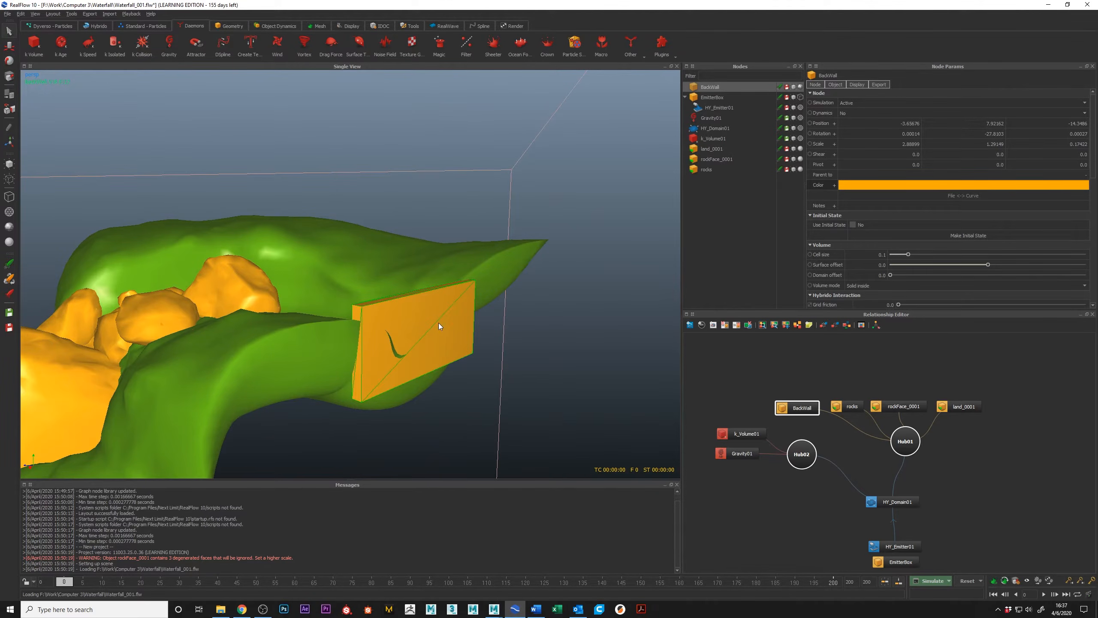
{"action": "mouse_move", "coordinate": [411, 296]}
{"action": "left_mouse_down", "text": "alt"}
{"action": "mouse_move", "coordinate": [458, 310]}
{"action": "mouse_move", "coordinate": [408, 290]}
{"action": "left_mouse_up", "text": "alt"}
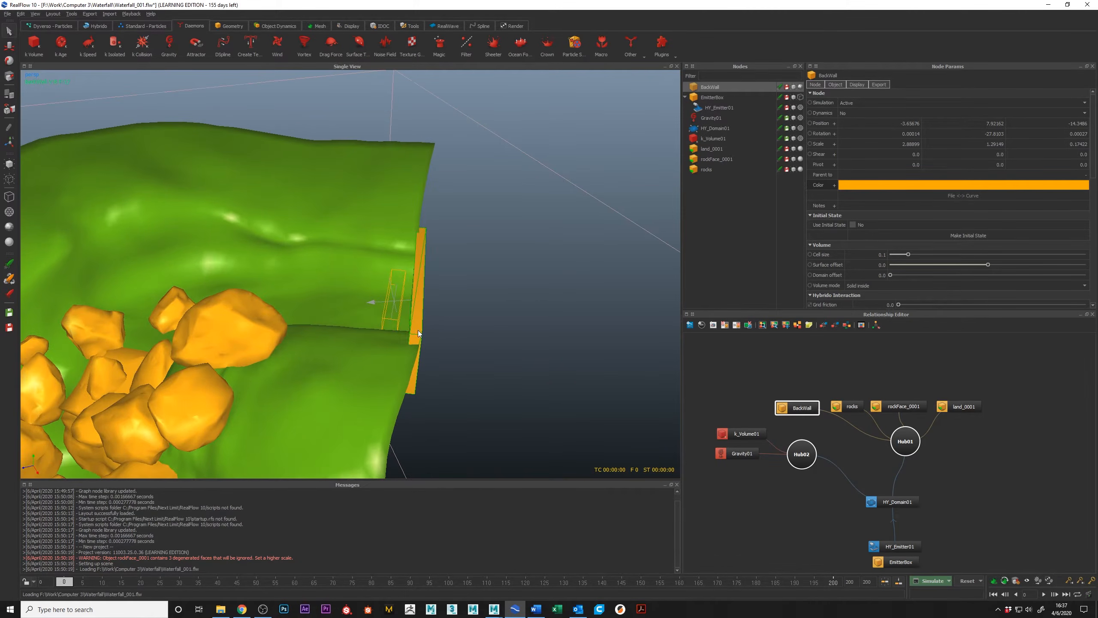
{"action": "left_click_drag", "start_coordinate": [405, 321], "coordinate": [253, 350], "text": "alt"}
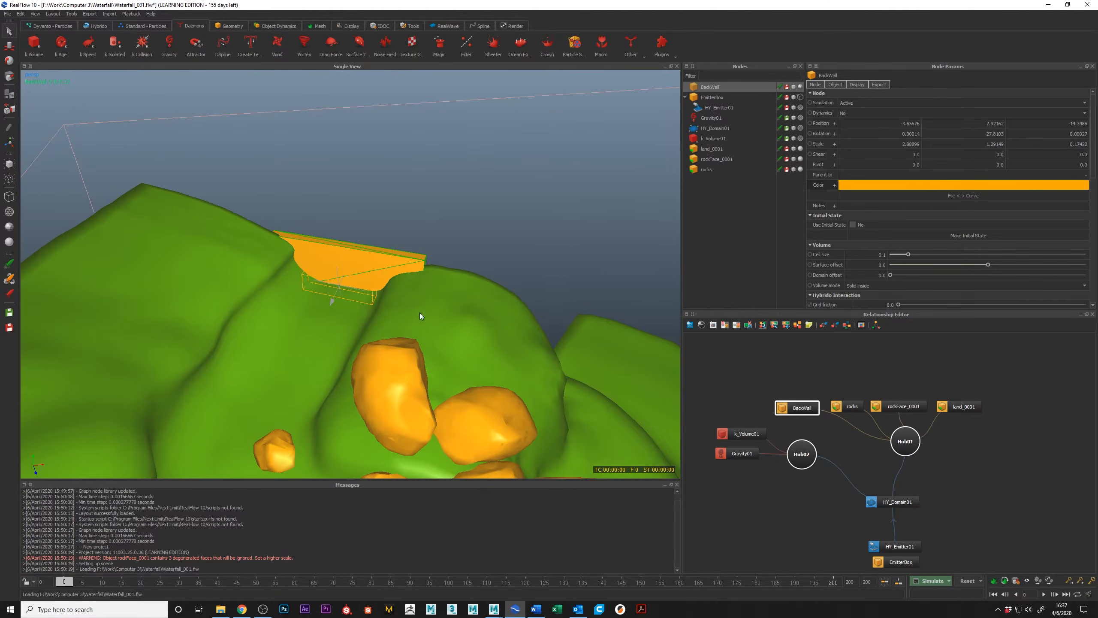
{"action": "left_click_drag", "start_coordinate": [420, 315], "coordinate": [353, 334], "text": "alt"}
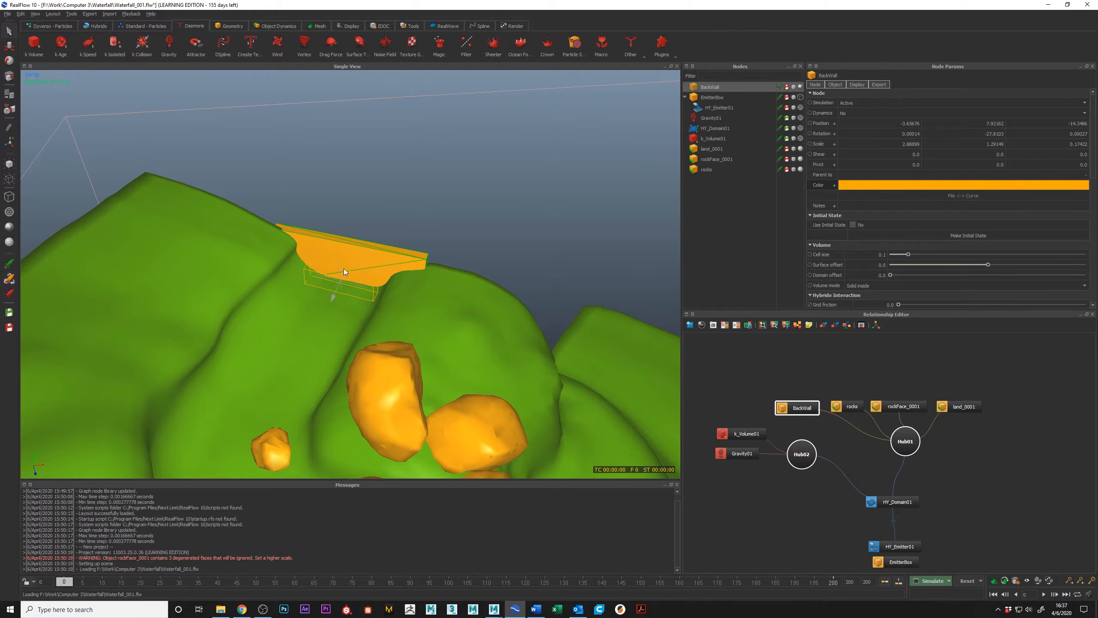
{"action": "left_click_drag", "start_coordinate": [477, 369], "coordinate": [411, 335], "text": "alt"}
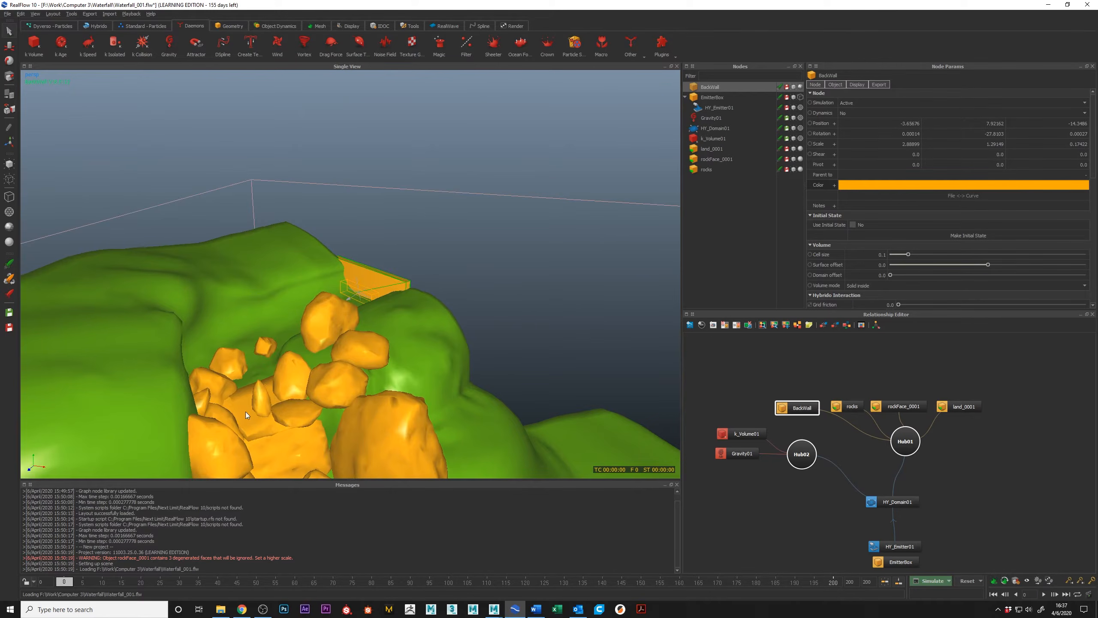
{"action": "scroll", "coordinate": [374, 293], "scroll_direction": "down", "scroll_amount": 6}
{"action": "left_click_drag", "start_coordinate": [374, 293], "coordinate": [340, 287], "text": "alt"}
{"action": "left_click_drag", "start_coordinate": [340, 372], "coordinate": [270, 250], "text": "alt"}
{"action": "scroll", "coordinate": [355, 242], "scroll_direction": "up", "scroll_amount": 8}
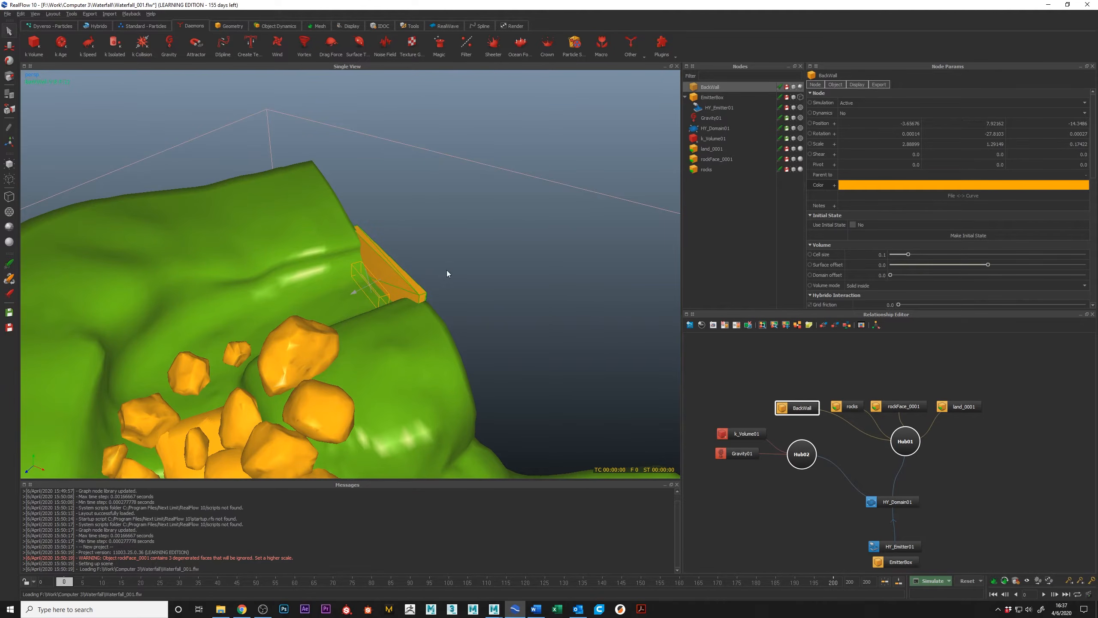
Examine how BackWall sits behind the emitter at the channel opening from several angles, and review its volume and Hybrido interaction parameters.
{"action": "left_click_drag", "start_coordinate": [348, 295], "coordinate": [317, 331], "text": "alt"}
{"action": "left_click_drag", "start_coordinate": [449, 380], "coordinate": [394, 272], "text": "alt"}
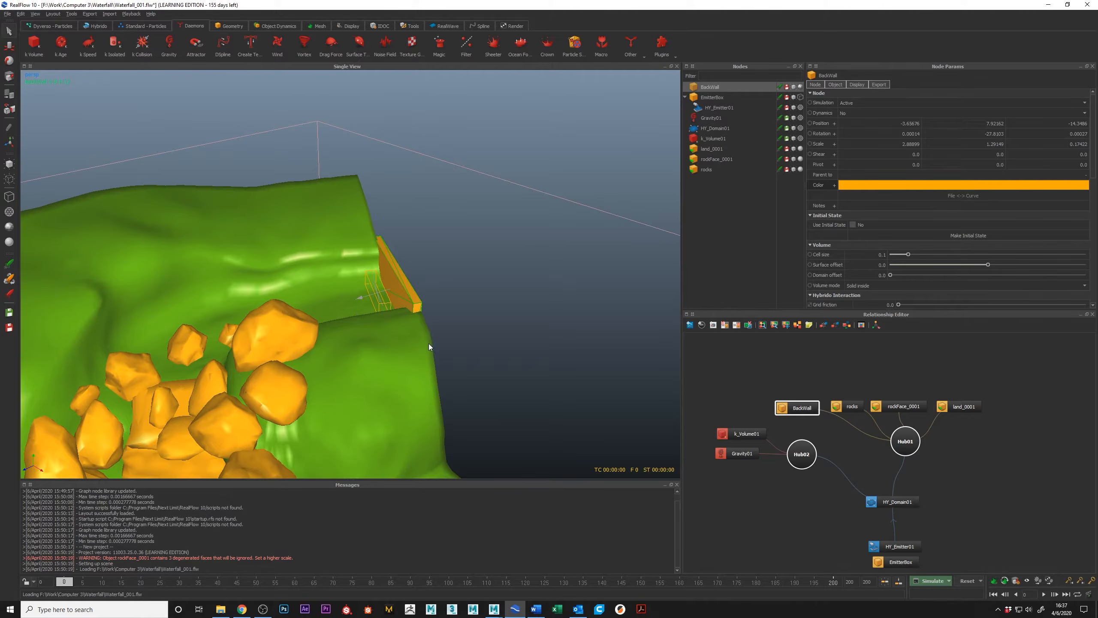
{"action": "left_click_drag", "start_coordinate": [426, 343], "coordinate": [402, 308], "text": "alt"}
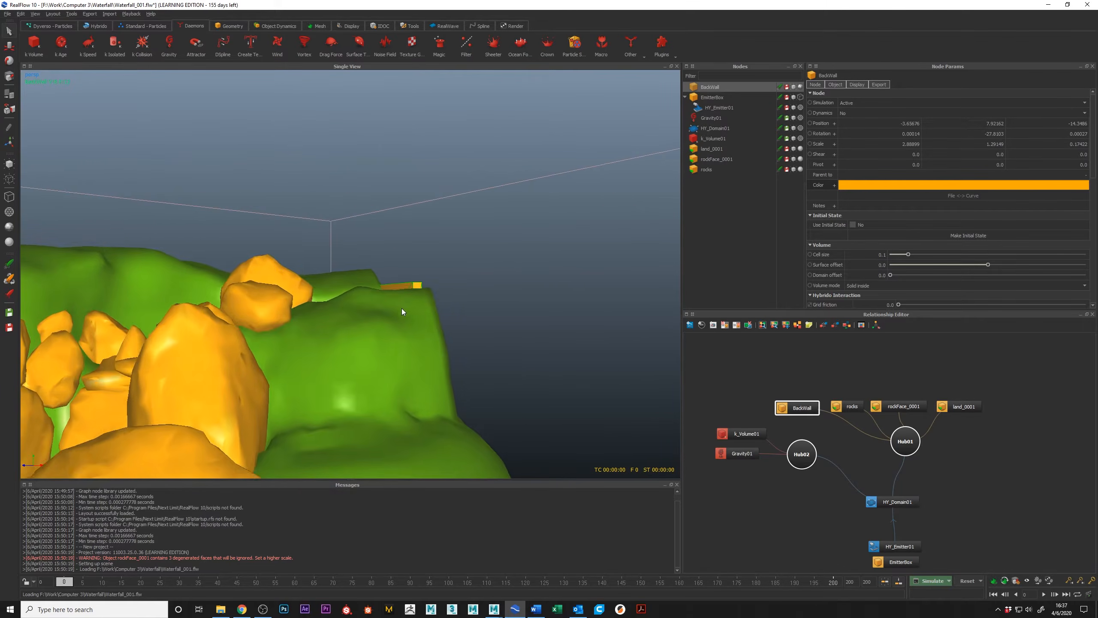
{"action": "right_click_drag", "start_coordinate": [402, 308], "coordinate": [370, 307], "text": "alt"}
{"action": "left_click_drag", "start_coordinate": [370, 307], "coordinate": [358, 299], "text": "alt"}
{"action": "mouse_move", "coordinate": [359, 299]}
{"action": "right_mouse_down", "text": "alt"}
{"action": "mouse_move", "coordinate": [368, 344]}
{"action": "mouse_move", "coordinate": [361, 312]}
{"action": "right_mouse_up", "text": "alt"}
{"action": "middle_click_drag", "start_coordinate": [360, 312], "coordinate": [430, 222], "text": "alt"}
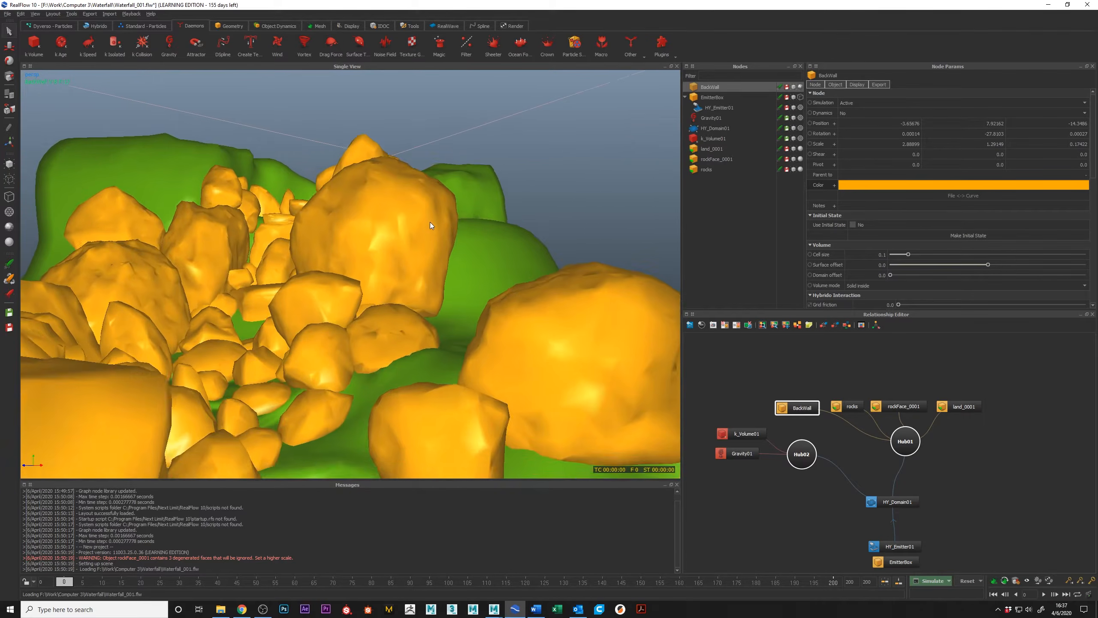
{"action": "right_click_drag", "start_coordinate": [430, 222], "coordinate": [422, 241], "text": "alt"}
{"action": "left_click_drag", "start_coordinate": [422, 241], "coordinate": [400, 310], "text": "alt"}
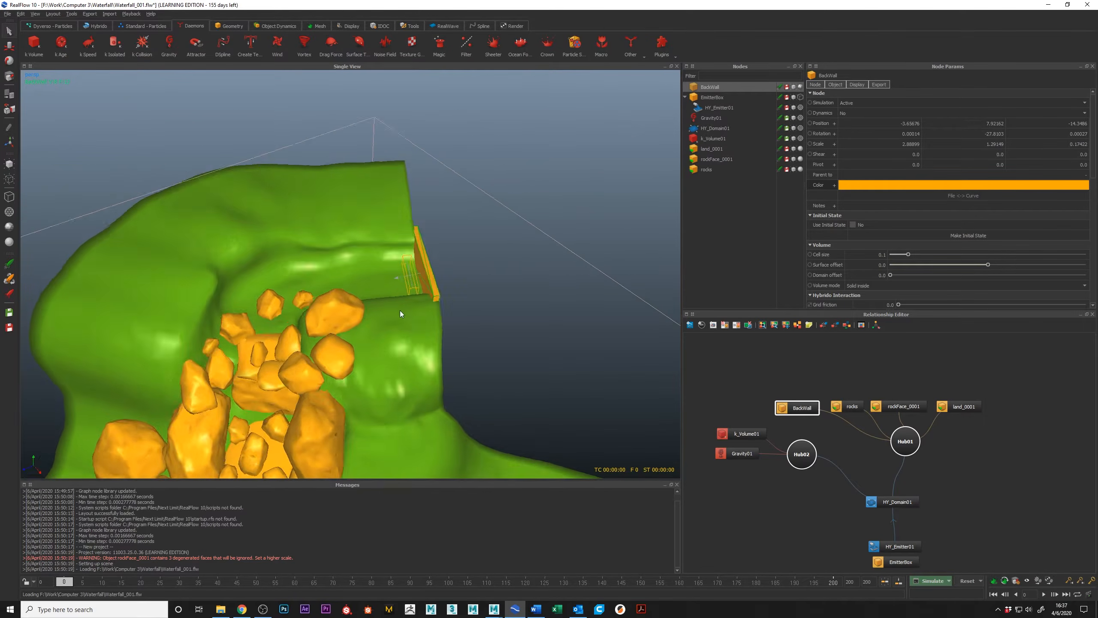
{"action": "right_click_drag", "start_coordinate": [399, 311], "coordinate": [474, 251], "text": "alt"}
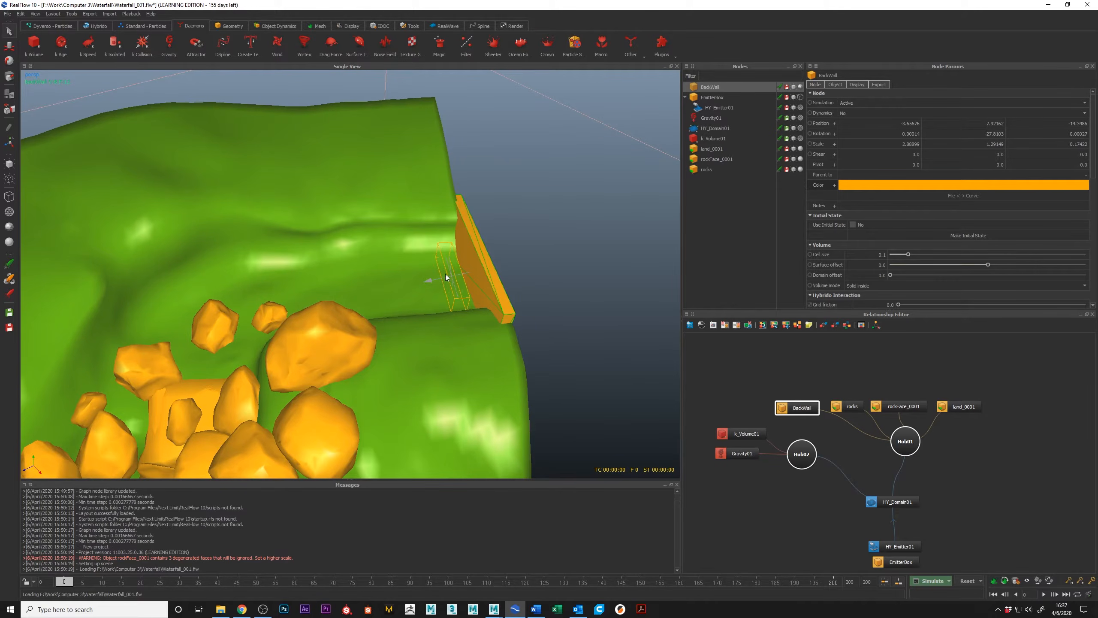
{"action": "left_click_drag", "start_coordinate": [432, 291], "coordinate": [508, 266], "text": "alt"}
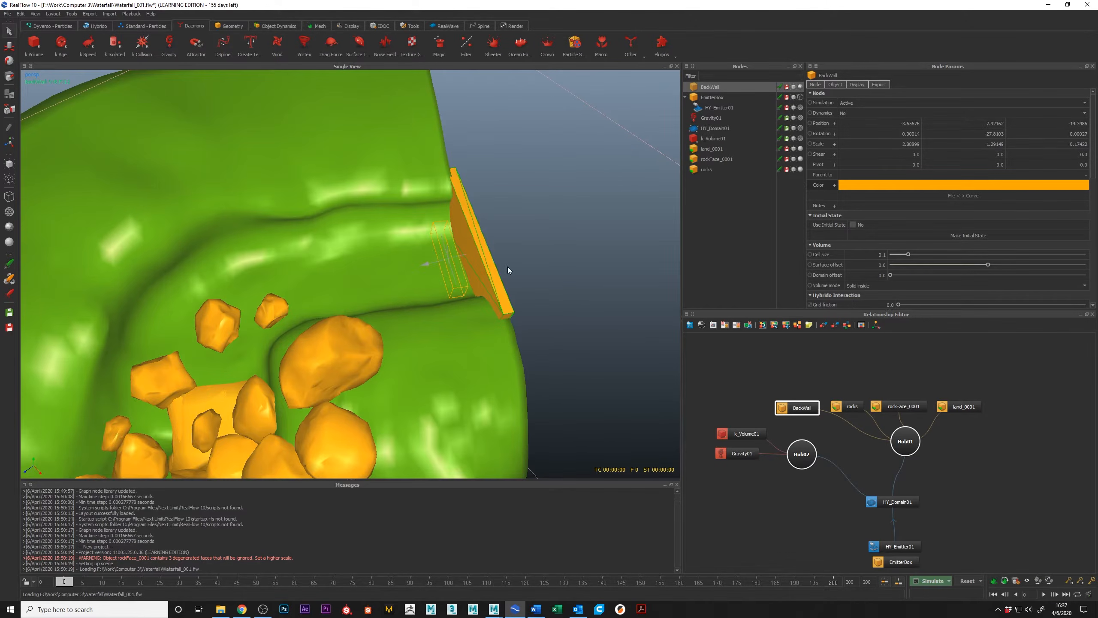
{"action": "scroll", "coordinate": [921, 251], "scroll_direction": "down", "scroll_amount": 2}
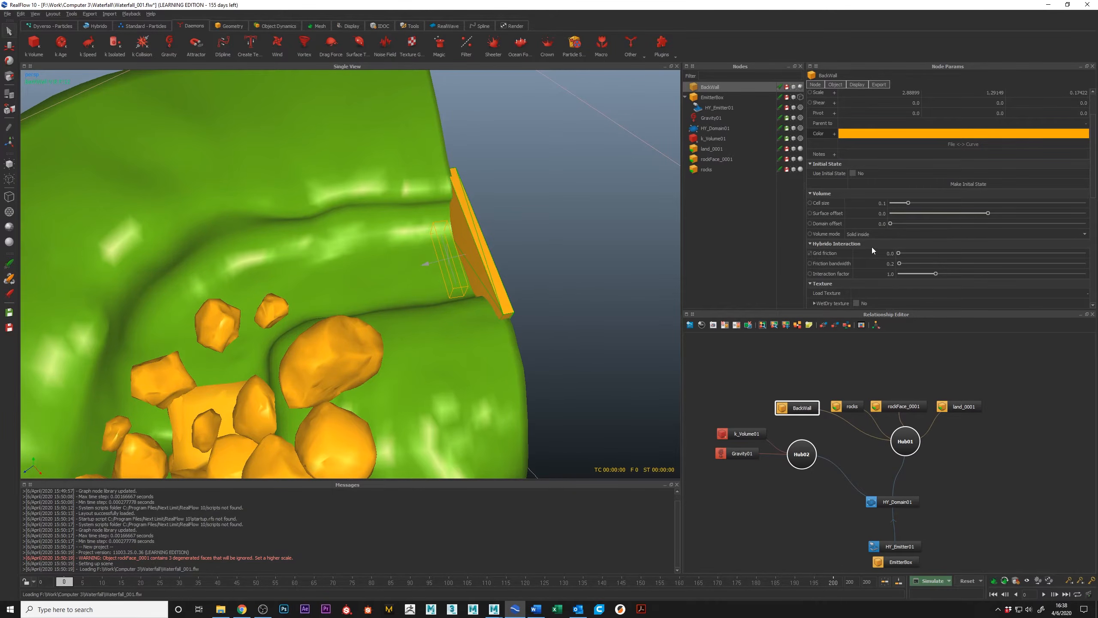
{"action": "left_click_drag", "start_coordinate": [459, 301], "coordinate": [604, 361], "text": "alt"}
Switch to the Maya waterfall scene, unhide wetRocksLow, ZBrush_Land1 and rockWall1, and isolate these three meshes.
{"action": "key", "text": "alt+Tab"}
{"action": "left_click", "coordinate": [707, 321]}
{"action": "left_click_drag", "start_coordinate": [708, 322], "coordinate": [577, 389], "text": "alt"}
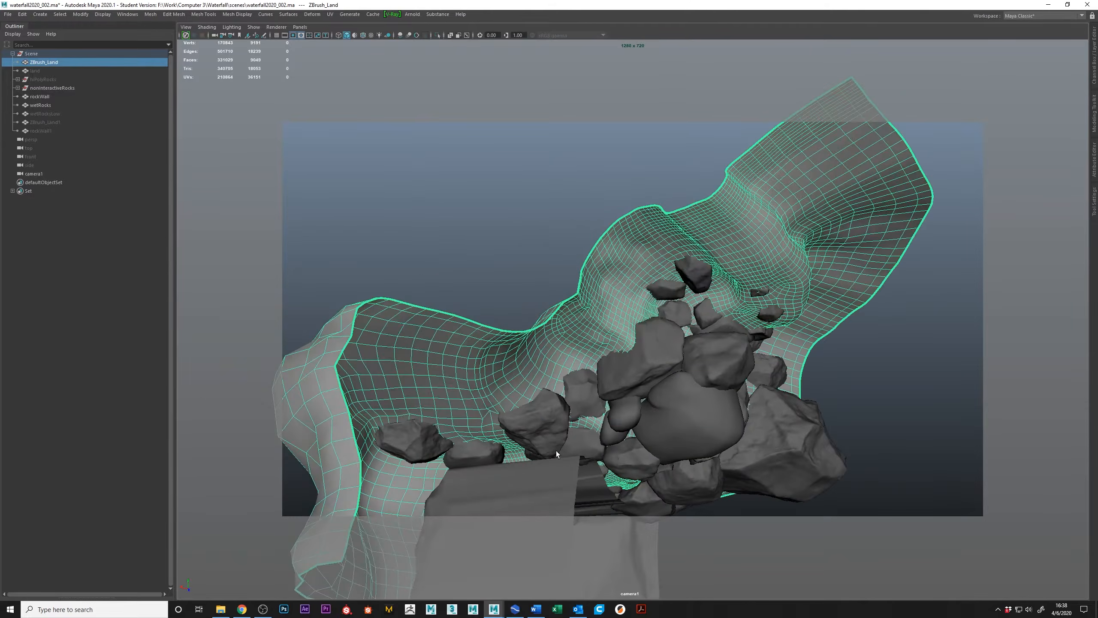
{"action": "left_click", "coordinate": [557, 519]}
{"action": "left_click_drag", "start_coordinate": [52, 114], "coordinate": [57, 132]}
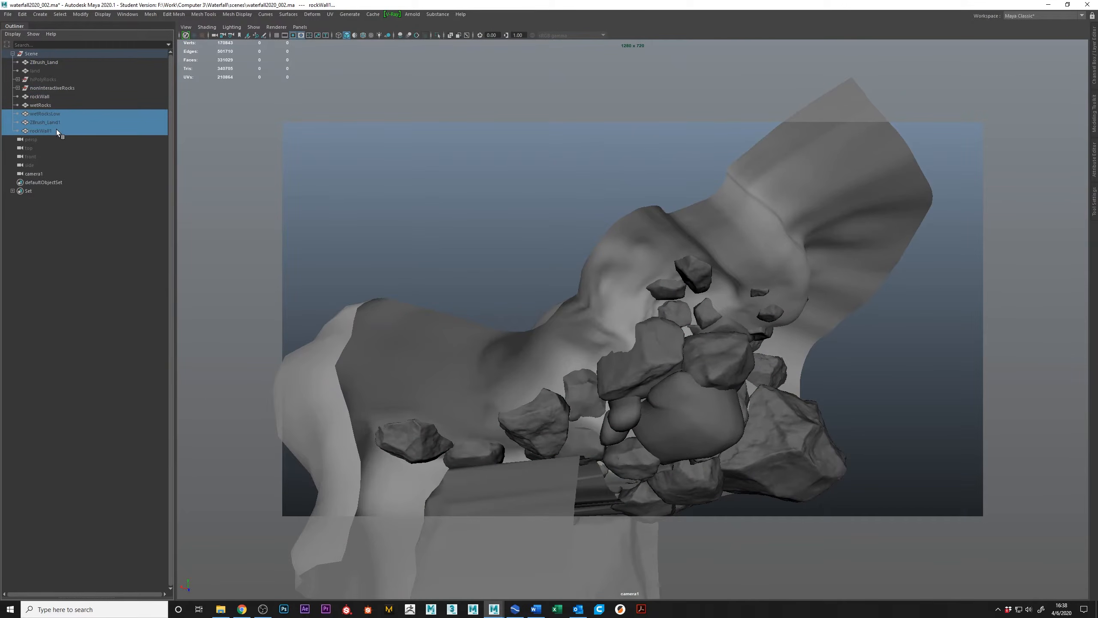
{"action": "key", "text": "ctrl+1"}
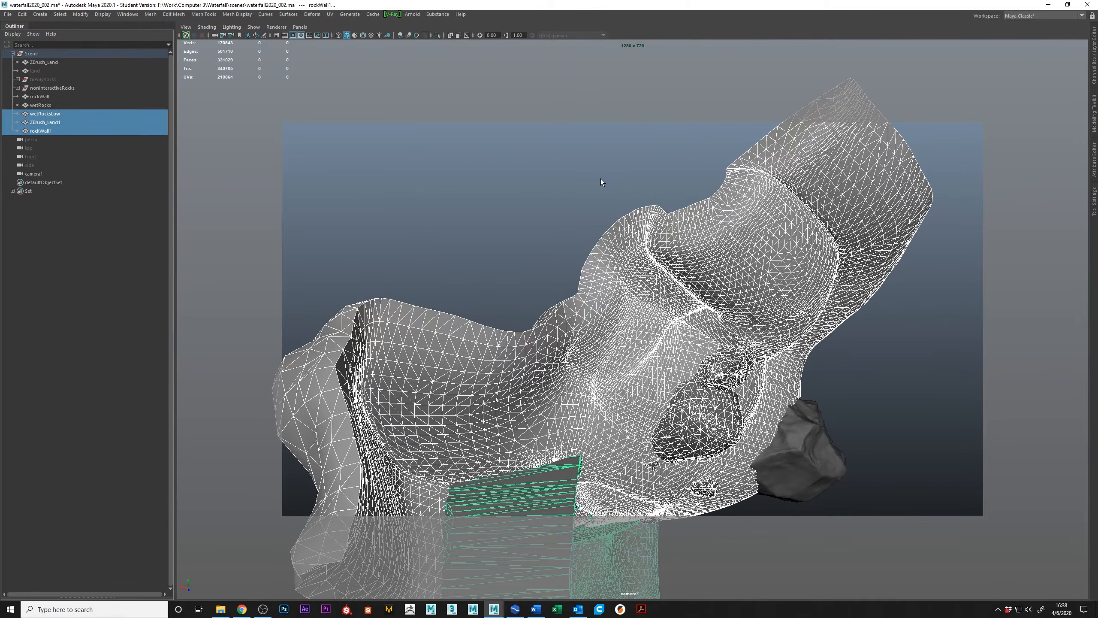
{"action": "key", "text": "ctrl+1"}
Select the ZBrush_Land1 mesh and inspect its thickened terrain surface around the channel and overhang.
{"action": "left_click_drag", "start_coordinate": [602, 178], "coordinate": [792, 366], "text": "alt"}
{"action": "left_click", "coordinate": [792, 365]}
{"action": "left_click", "coordinate": [689, 264]}
{"action": "left_click_drag", "start_coordinate": [689, 265], "coordinate": [566, 293], "text": "alt"}
{"action": "left_click_drag", "start_coordinate": [793, 267], "coordinate": [665, 305], "text": "alt"}
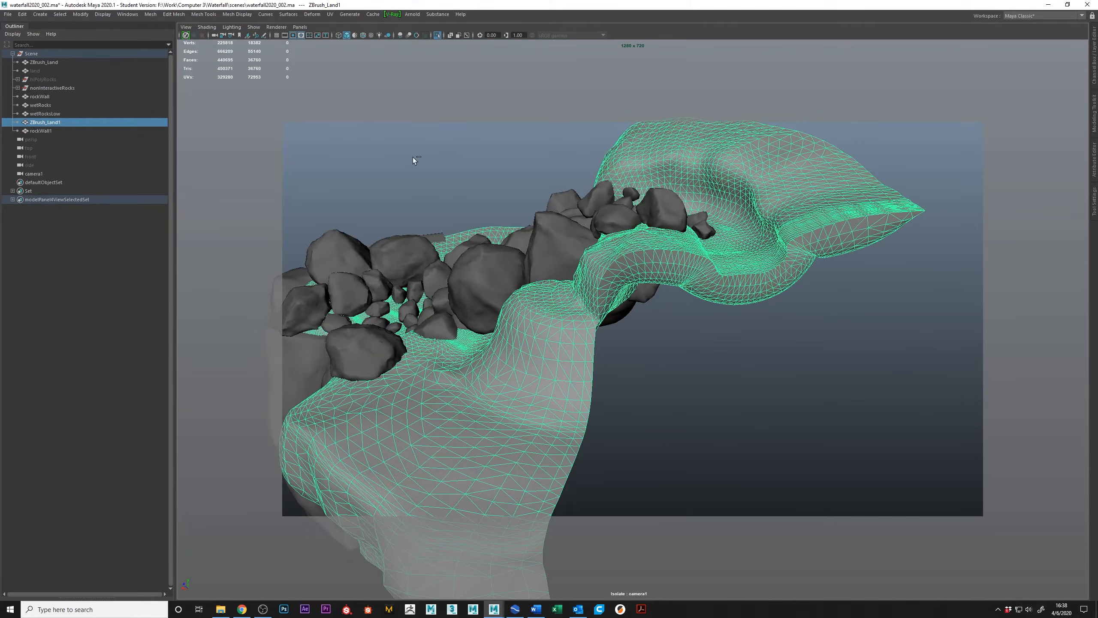
Restore the full scene, isolate the original ZBrush_Land mesh and duplicate it.
{"action": "key", "text": "ctrl+1"}
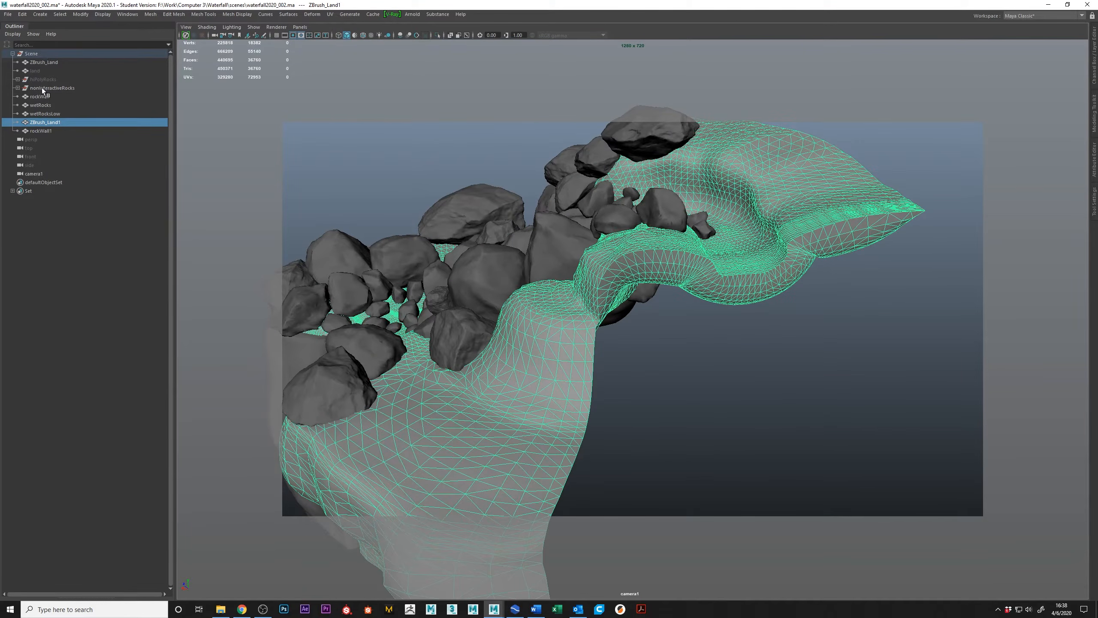
{"action": "left_click", "coordinate": [718, 268]}
{"action": "key", "text": "ctrl+1"}
{"action": "left_click_drag", "start_coordinate": [820, 258], "coordinate": [780, 311], "text": "alt"}
{"action": "key", "text": "ctrl+d"}
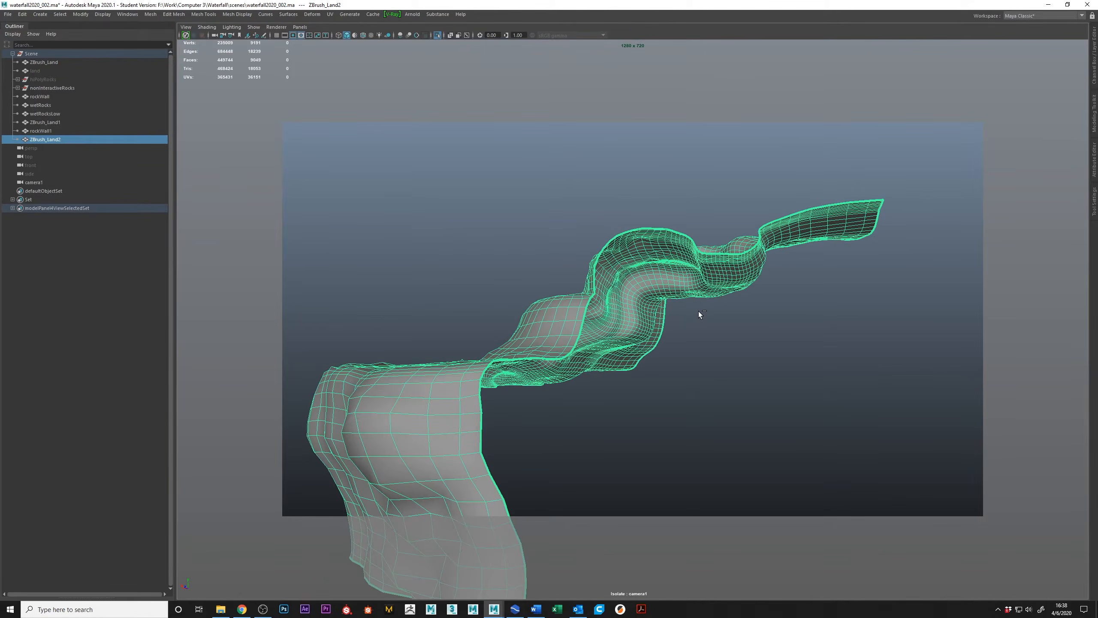
Extrude all faces of the duplicated land to a local Z translation of about -0.82 and check the resulting thickness along its edges.
{"action": "key", "text": "ctrl+e"}
{"action": "left_click_drag", "start_coordinate": [651, 294], "coordinate": [357, 400], "text": "alt"}
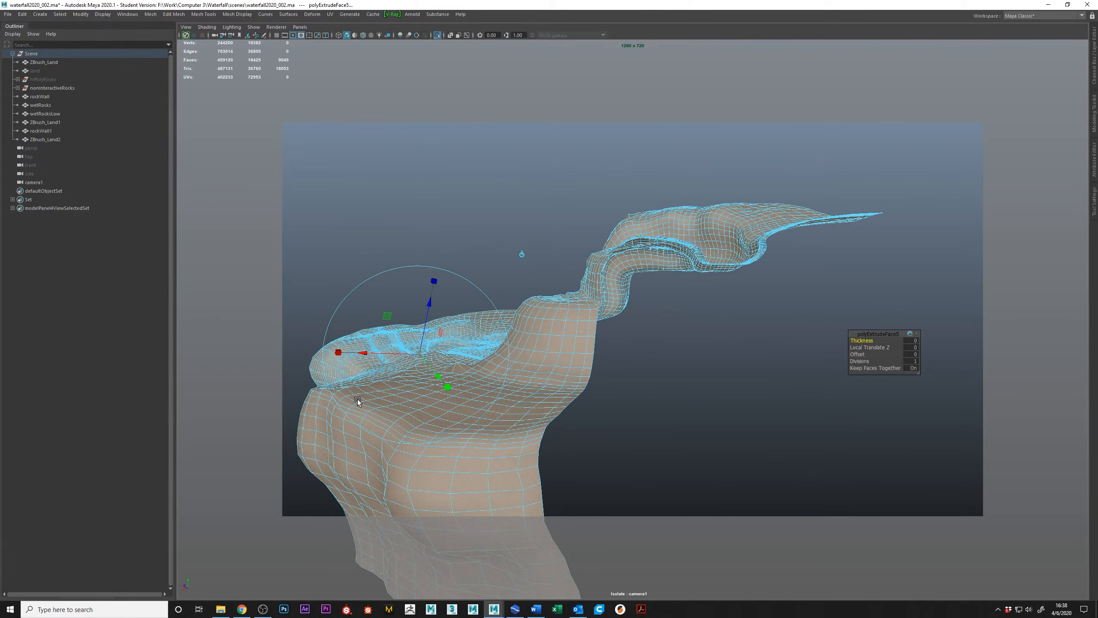
{"action": "left_click_drag", "start_coordinate": [431, 305], "coordinate": [427, 327]}
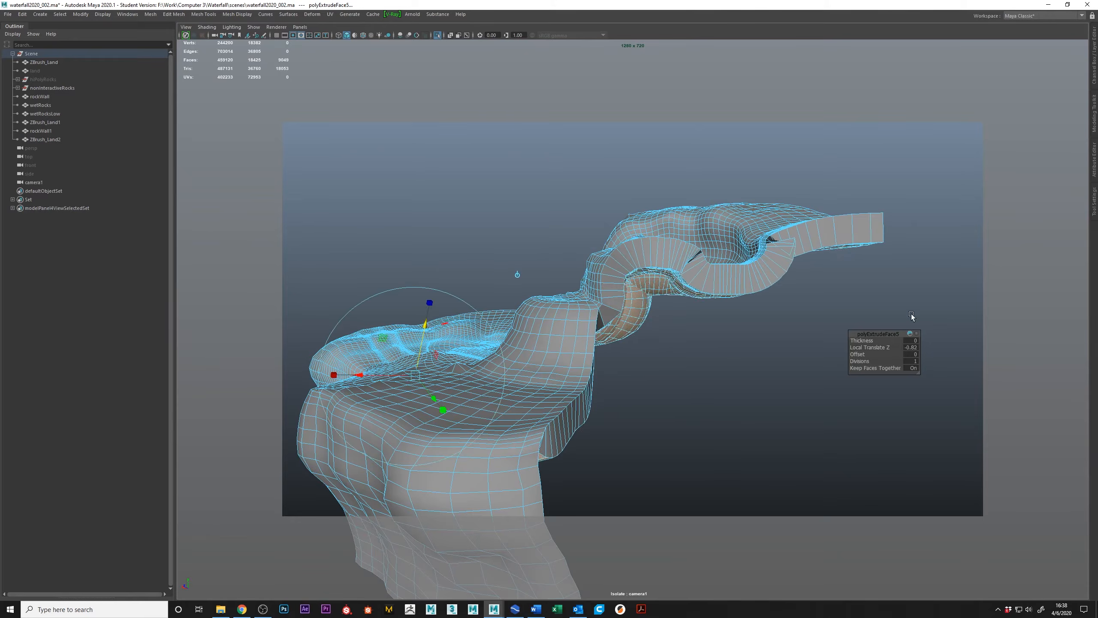
{"action": "middle_click_drag", "start_coordinate": [912, 317], "coordinate": [734, 326], "text": "alt"}
{"action": "right_click_drag", "start_coordinate": [728, 317], "coordinate": [868, 343], "text": "alt"}
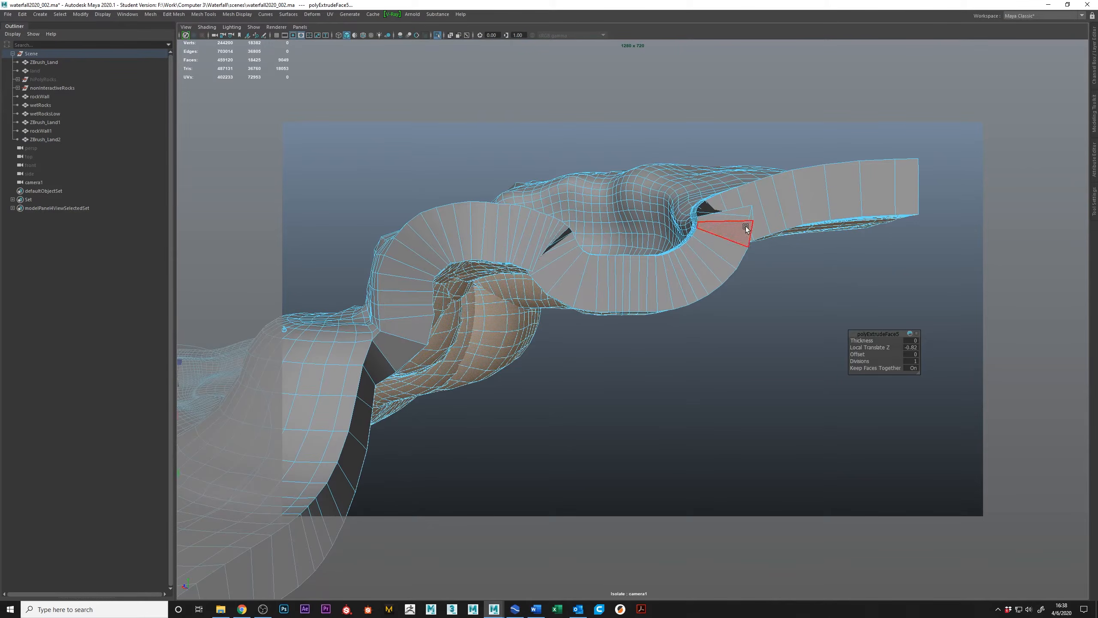
{"action": "left_click_drag", "start_coordinate": [534, 242], "coordinate": [752, 169], "text": "alt"}
{"action": "mouse_move", "coordinate": [623, 319]}
{"action": "left_mouse_down", "text": "alt"}
{"action": "mouse_move", "coordinate": [698, 271]}
{"action": "mouse_move", "coordinate": [623, 319]}
{"action": "left_mouse_up", "text": "alt"}
Convert the extruded face selection to vertices and average them repeatedly to smooth the extruded side.
{"action": "right_click", "coordinate": [679, 267], "text": "ctrl"}
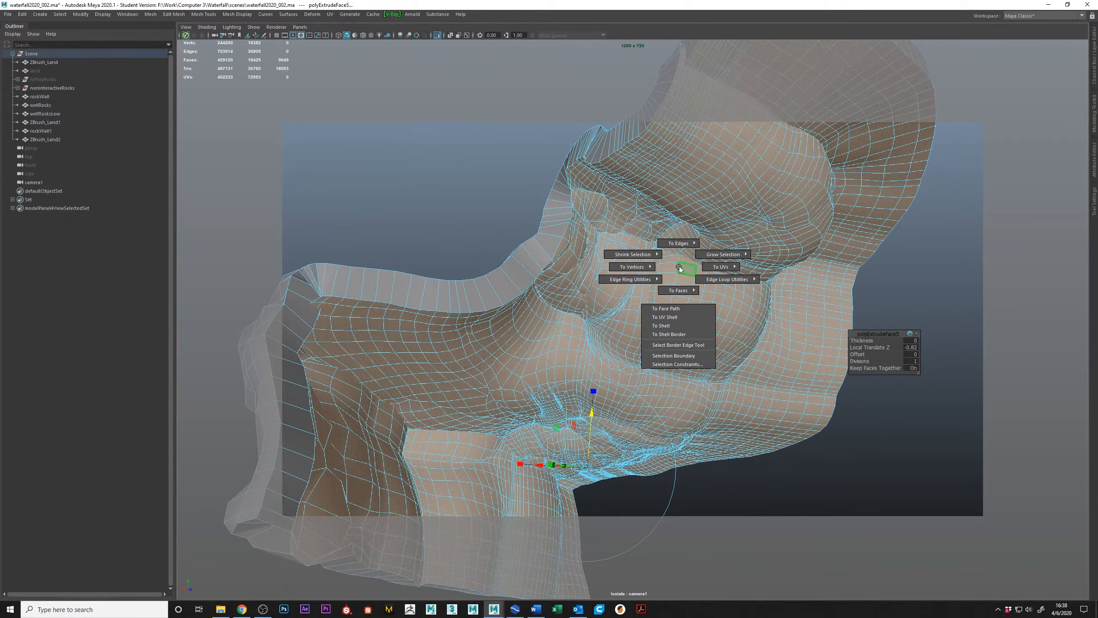
{"action": "right_click_drag", "start_coordinate": [679, 266], "coordinate": [584, 268], "text": "ctrl"}
{"action": "left_click_drag", "start_coordinate": [504, 305], "coordinate": [623, 324], "text": "alt"}
{"action": "right_click", "coordinate": [676, 272], "text": "shift"}
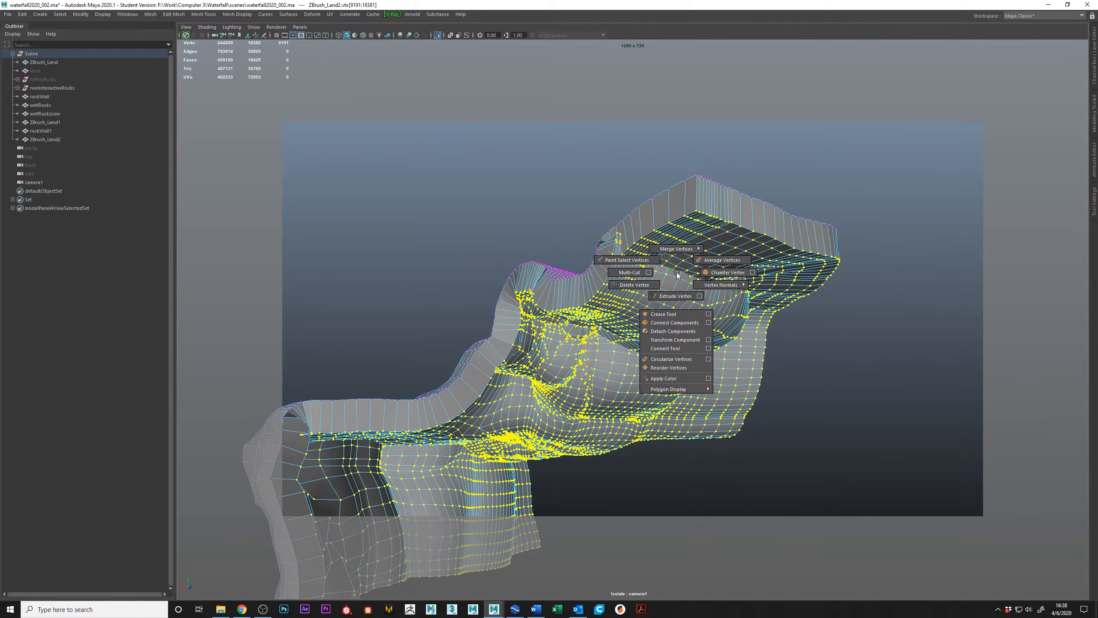
{"action": "right_click", "coordinate": [676, 273], "text": "shift"}
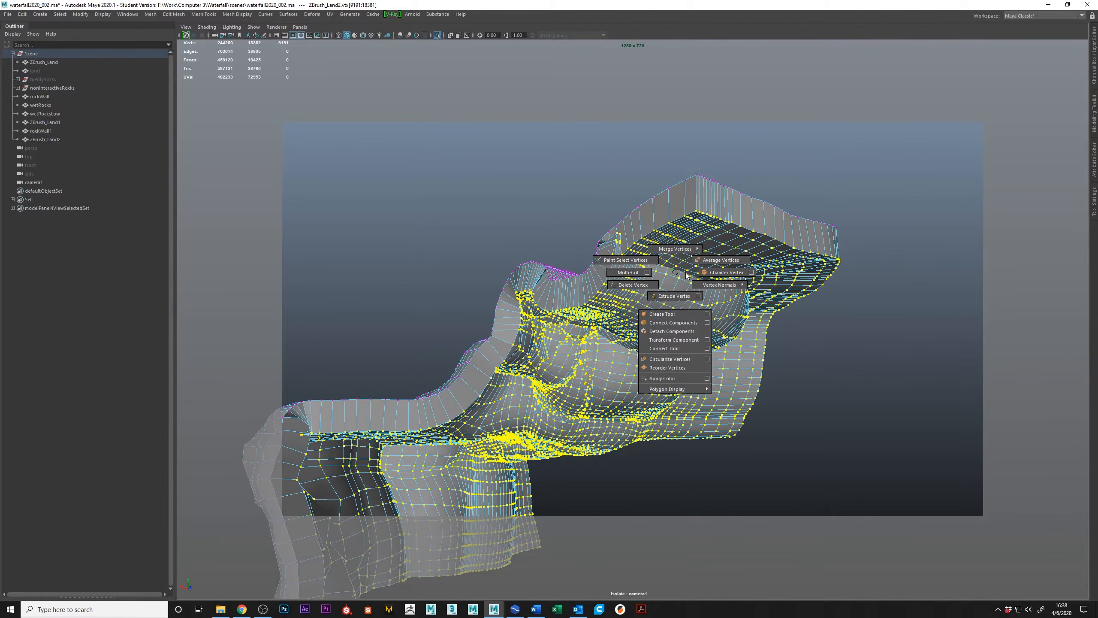
{"action": "left_click", "coordinate": [721, 260]}
{"action": "key", "text": "g"}
{"action": "key", "text": "g"}
{"action": "key", "text": "g"}
{"action": "left_click_drag", "start_coordinate": [389, 276], "coordinate": [414, 258], "text": "alt"}
{"action": "right_click_drag", "start_coordinate": [413, 258], "coordinate": [492, 306], "text": "alt"}
{"action": "key", "text": "g"}
Return the duplicated land to object display and examine its smoothed, thickened shell from the side and underneath.
{"action": "left_click_drag", "start_coordinate": [583, 341], "coordinate": [725, 322], "text": "alt"}
{"action": "scroll", "coordinate": [689, 328], "scroll_direction": "up", "scroll_amount": 3}
{"action": "scroll", "coordinate": [830, 303], "scroll_direction": "down", "scroll_amount": 3}
{"action": "left_click", "coordinate": [888, 428]}
{"action": "right_click_drag", "start_coordinate": [812, 232], "coordinate": [835, 193]}
{"action": "left_click", "coordinate": [834, 195]}
{"action": "left_click_drag", "start_coordinate": [830, 208], "coordinate": [503, 251], "text": "alt"}
{"action": "scroll", "coordinate": [599, 314], "scroll_direction": "up", "scroll_amount": 3}
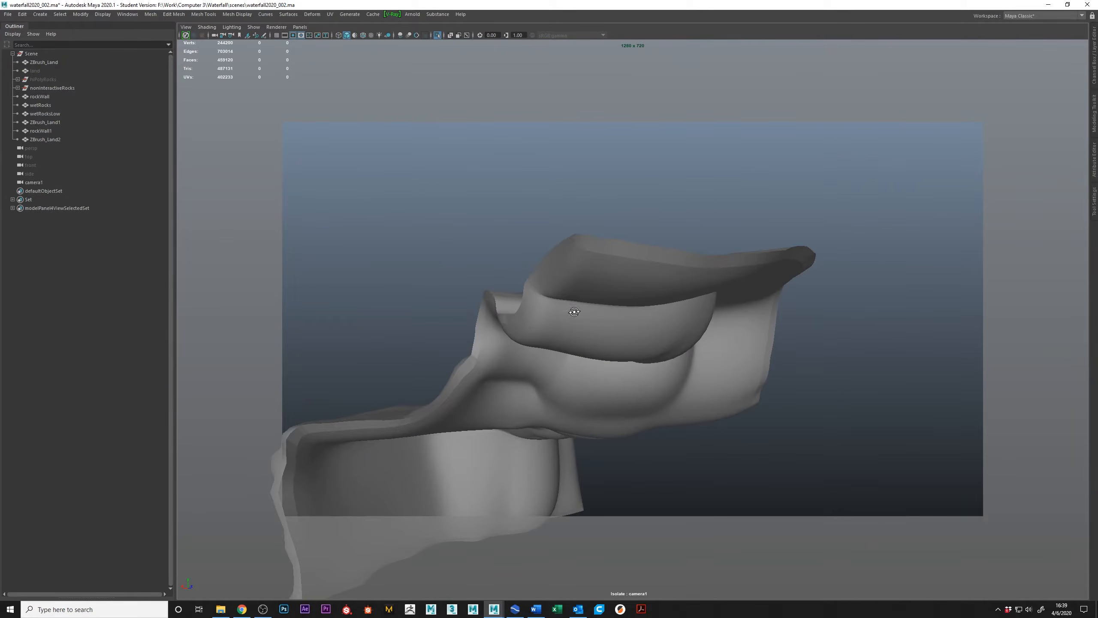
{"action": "left_click_drag", "start_coordinate": [575, 311], "coordinate": [699, 319], "text": "alt"}
Delete the duplicated ZBrush_Land2 mesh and show the full scene again.
{"action": "left_click", "coordinate": [703, 320]}
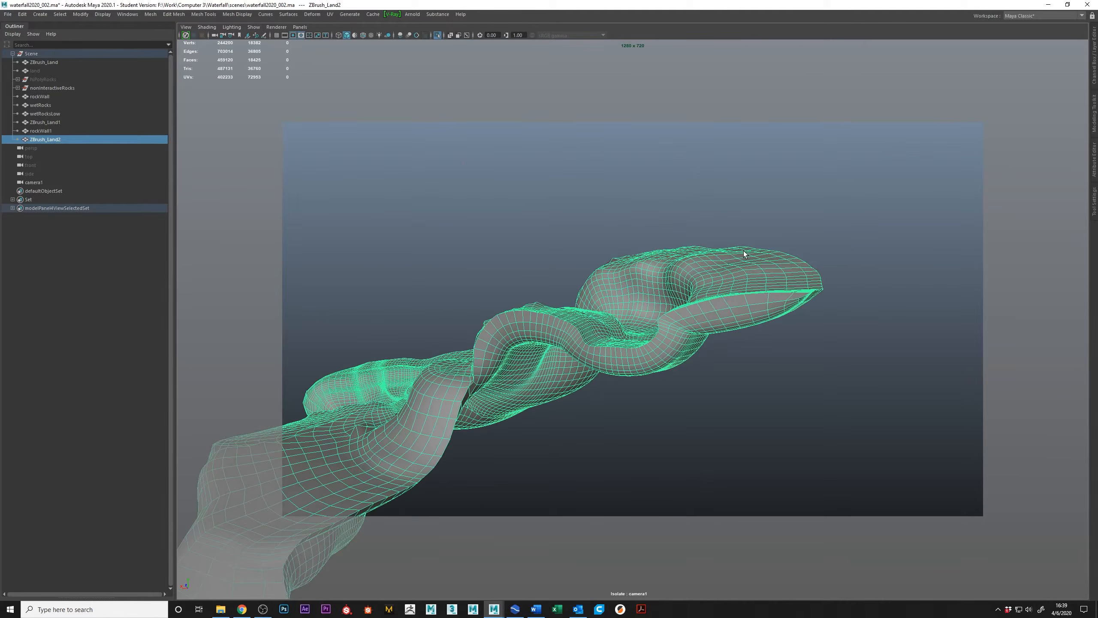
{"action": "key", "text": "Delete"}
{"action": "key", "text": "ctrl+1"}
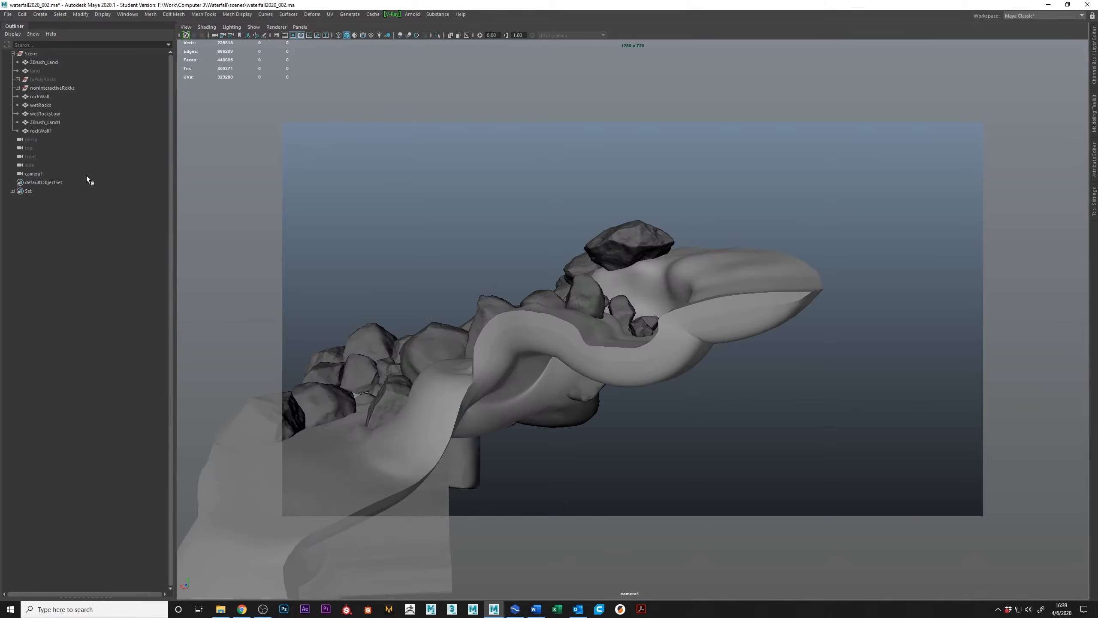
Isolate wetRocksLow, ZBrush_Land1 and rockWall1 together and view them from underneath.
{"action": "left_click_drag", "start_coordinate": [50, 115], "coordinate": [50, 129]}
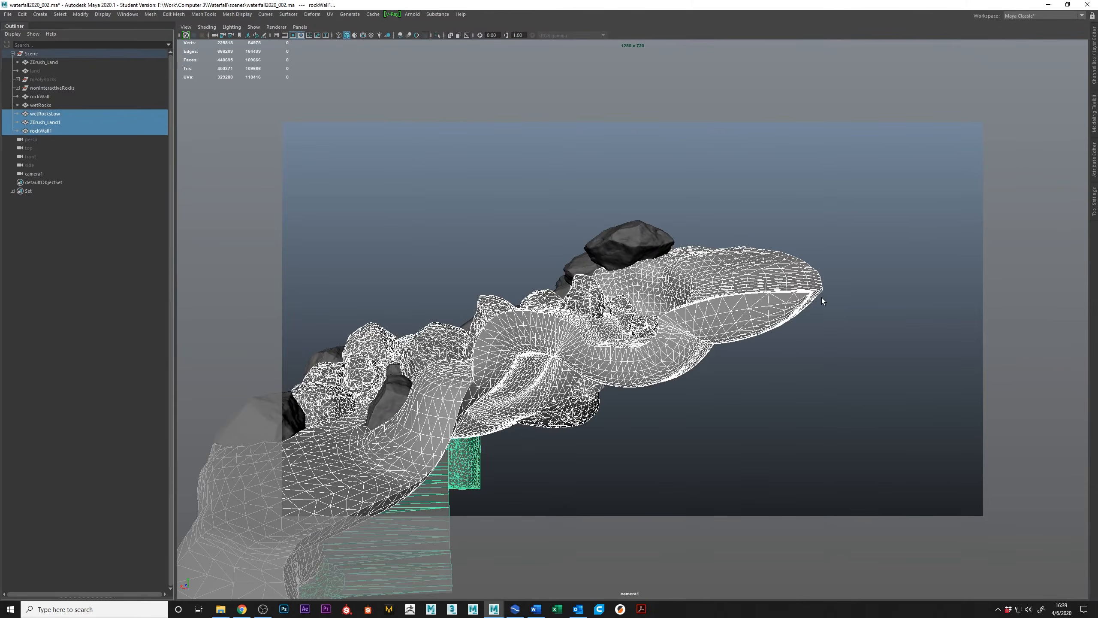
{"action": "key", "text": "ctrl+1"}
{"action": "left_click", "coordinate": [708, 379]}
{"action": "left_click_drag", "start_coordinate": [708, 379], "coordinate": [786, 432], "text": "alt"}
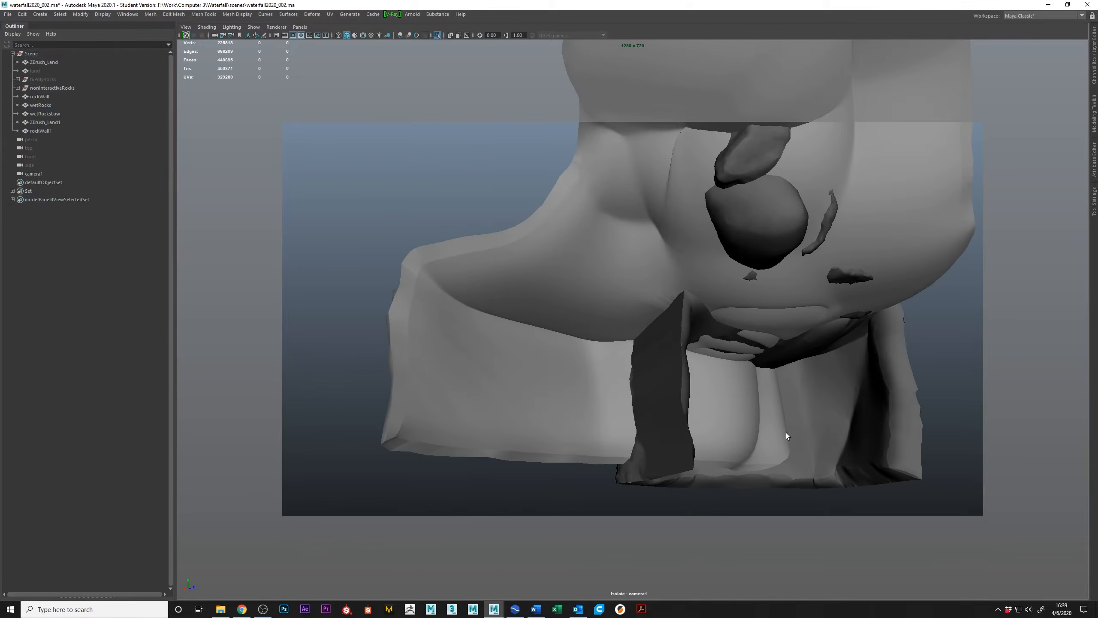
Select the rockWall1 mesh and inspect how it wraps around the terrain from below and outside.
{"action": "left_click", "coordinate": [786, 433]}
{"action": "middle_click_drag", "start_coordinate": [860, 404], "coordinate": [734, 317], "text": "alt"}
{"action": "left_click", "coordinate": [735, 319]}
{"action": "left_click_drag", "start_coordinate": [734, 318], "coordinate": [700, 260], "text": "alt"}
{"action": "middle_click_drag", "start_coordinate": [701, 260], "coordinate": [549, 230], "text": "alt"}
{"action": "right_click_drag", "start_coordinate": [549, 229], "coordinate": [726, 252], "text": "alt"}
{"action": "left_click_drag", "start_coordinate": [682, 262], "coordinate": [592, 332], "text": "alt"}
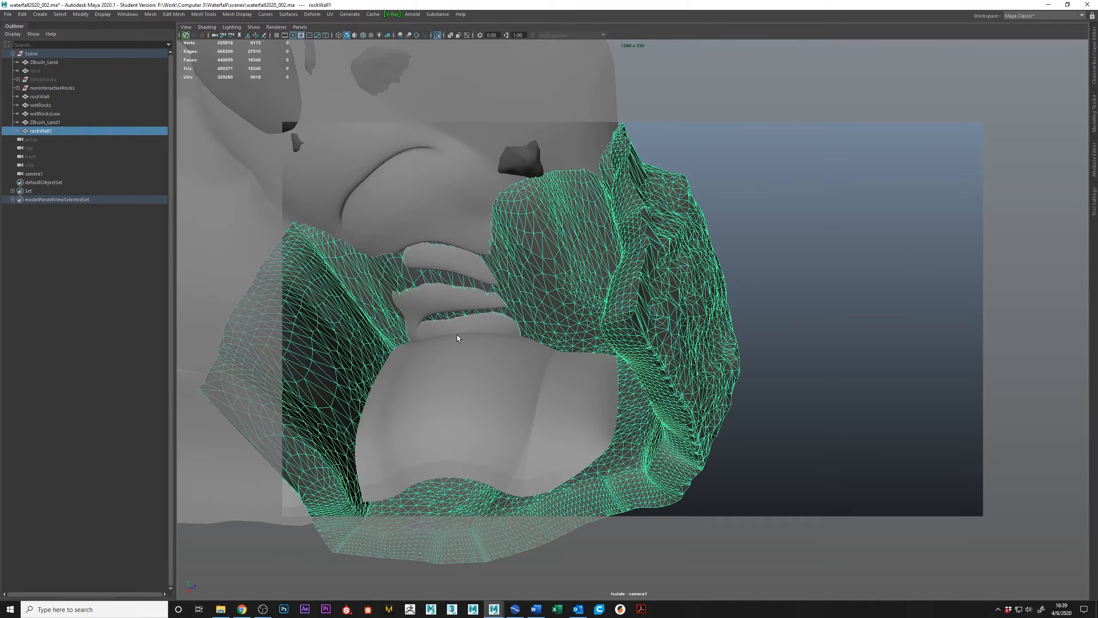
{"action": "scroll", "coordinate": [561, 363], "scroll_direction": "down", "scroll_amount": 6}
{"action": "left_click_drag", "start_coordinate": [612, 286], "coordinate": [753, 346], "text": "alt"}
{"action": "middle_click_drag", "start_coordinate": [753, 346], "coordinate": [625, 304], "text": "alt"}
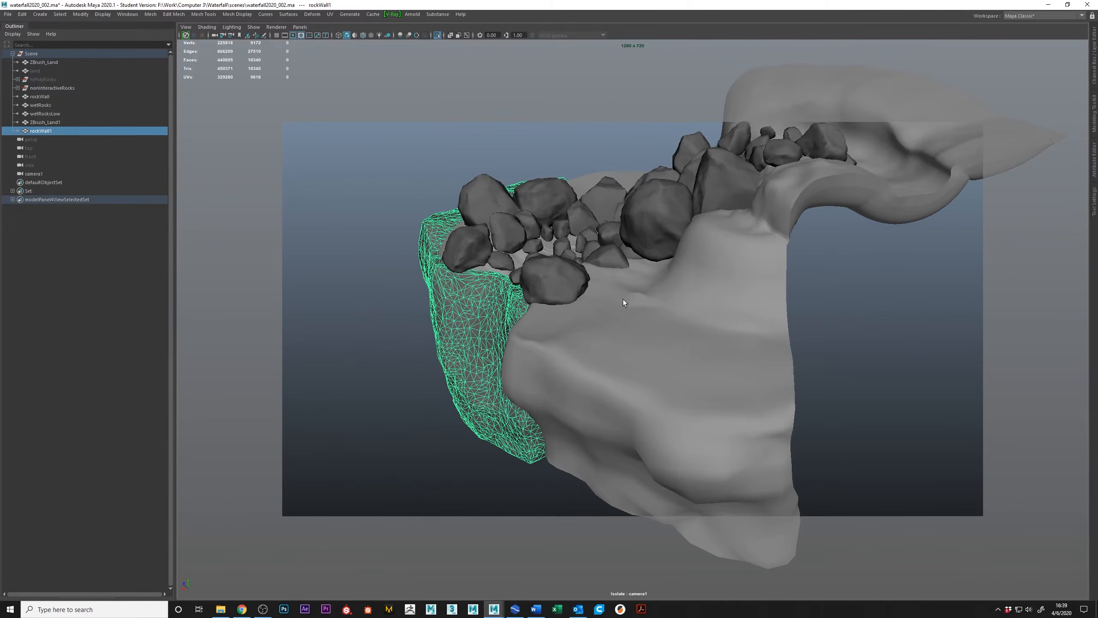
Select the wetRocksLow mesh and examine how its rocks sit on the terrain.
{"action": "left_click", "coordinate": [56, 114]}
{"action": "left_click_drag", "start_coordinate": [712, 249], "coordinate": [754, 277], "text": "alt"}
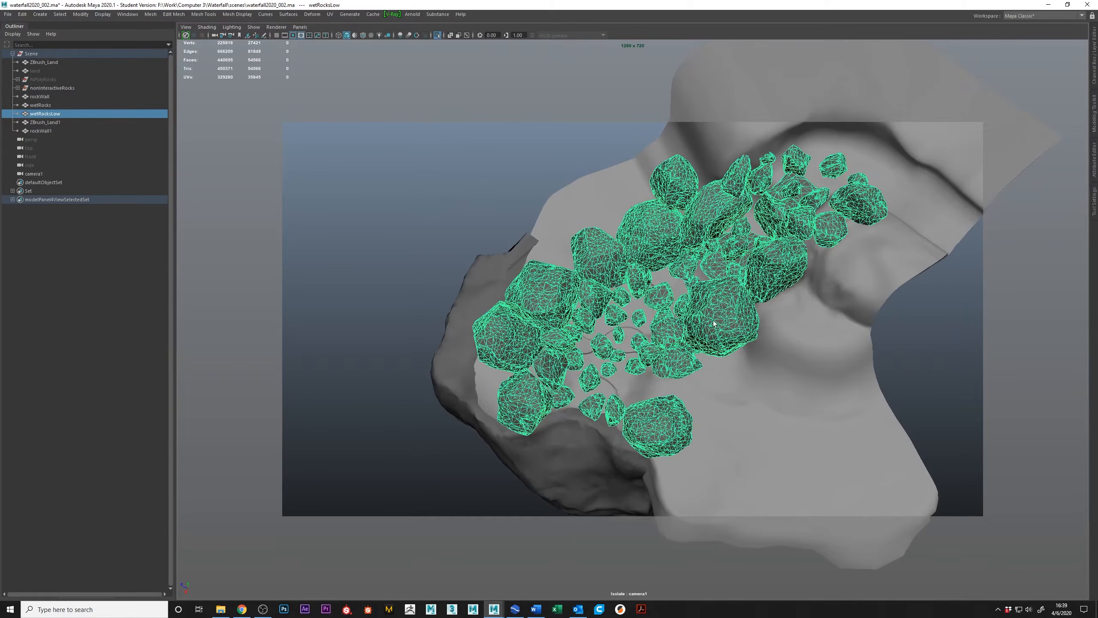
{"action": "left_click_drag", "start_coordinate": [722, 315], "coordinate": [731, 289], "text": "alt"}
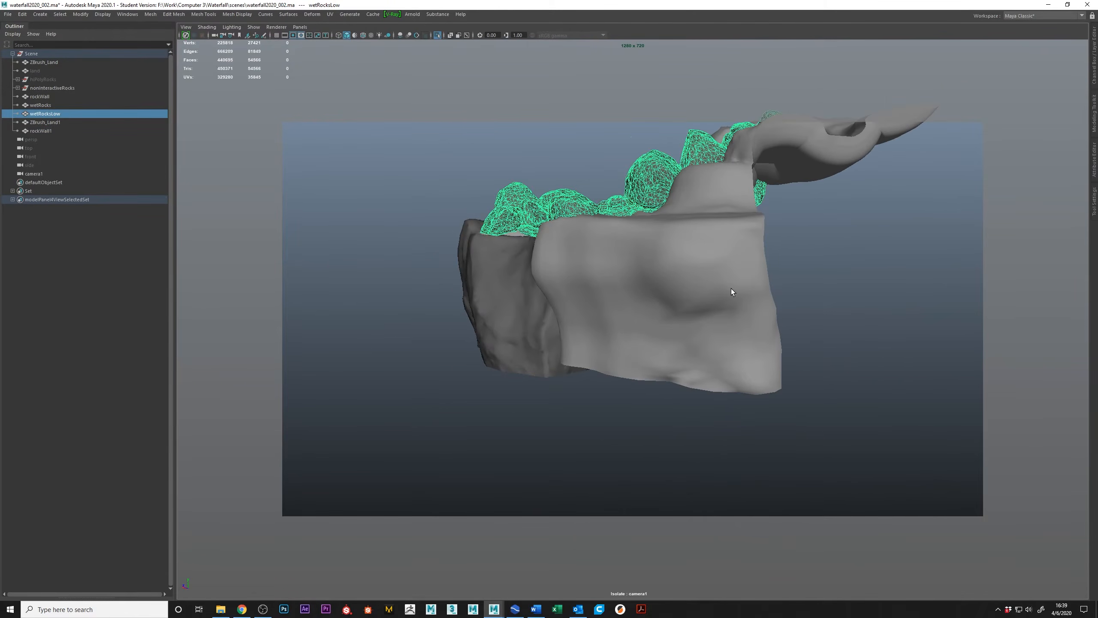
Switch back to RealFlow and examine BackWall from behind, along with the imported terrain, rocks and rock face.
{"action": "key", "text": "alt+Tab"}
{"action": "left_click_drag", "start_coordinate": [571, 298], "coordinate": [504, 274], "text": "alt"}
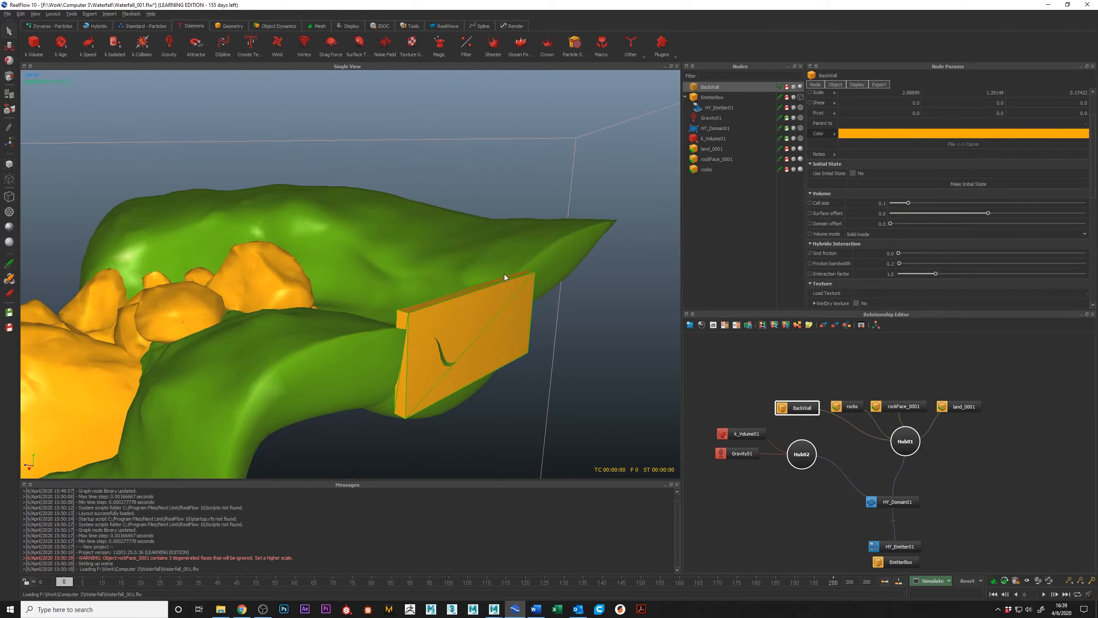
{"action": "middle_click_drag", "start_coordinate": [504, 274], "coordinate": [588, 202], "text": "alt"}
{"action": "right_click_drag", "start_coordinate": [589, 202], "coordinate": [449, 232], "text": "alt"}
{"action": "left_click_drag", "start_coordinate": [450, 236], "coordinate": [435, 253], "text": "alt"}
{"action": "mouse_move", "coordinate": [350, 273]}
{"action": "right_mouse_down", "text": "alt"}
{"action": "mouse_move", "coordinate": [415, 310]}
{"action": "mouse_move", "coordinate": [346, 293]}
{"action": "right_mouse_up", "text": "alt"}
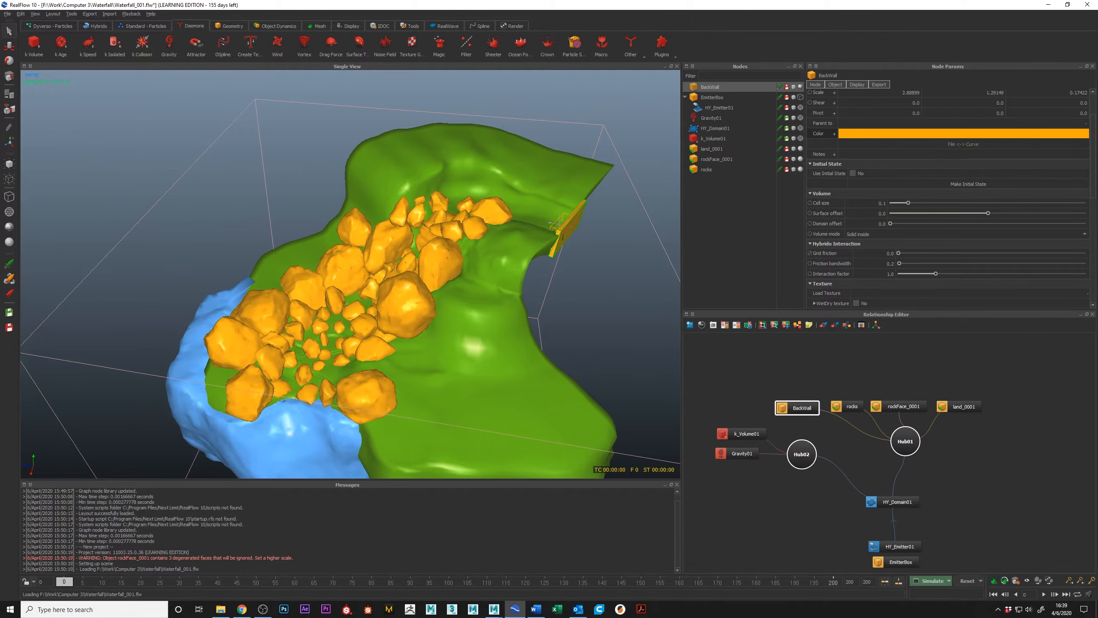
{"action": "left_click_drag", "start_coordinate": [384, 348], "coordinate": [434, 311], "text": "alt"}
Delete the HY_Domain01, HY_Emitter01 and EmitterBox nodes from the relationship graph, keeping both hubs and their linked nodes.
{"action": "middle_click_drag", "start_coordinate": [889, 526], "coordinate": [896, 461], "text": "alt"}
{"action": "left_click_drag", "start_coordinate": [857, 418], "coordinate": [932, 512]}
{"action": "key", "text": "Delete"}
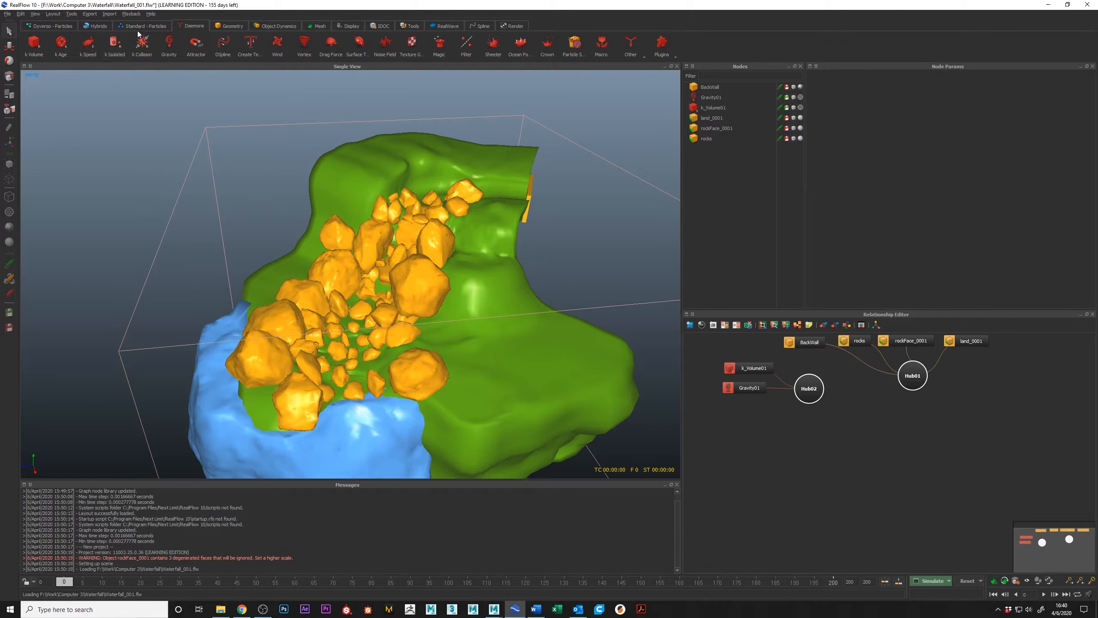
Display the Hybrido creation tools, select the land_0001 node and inspect its terrain mesh from above.
{"action": "left_click", "coordinate": [96, 26]}
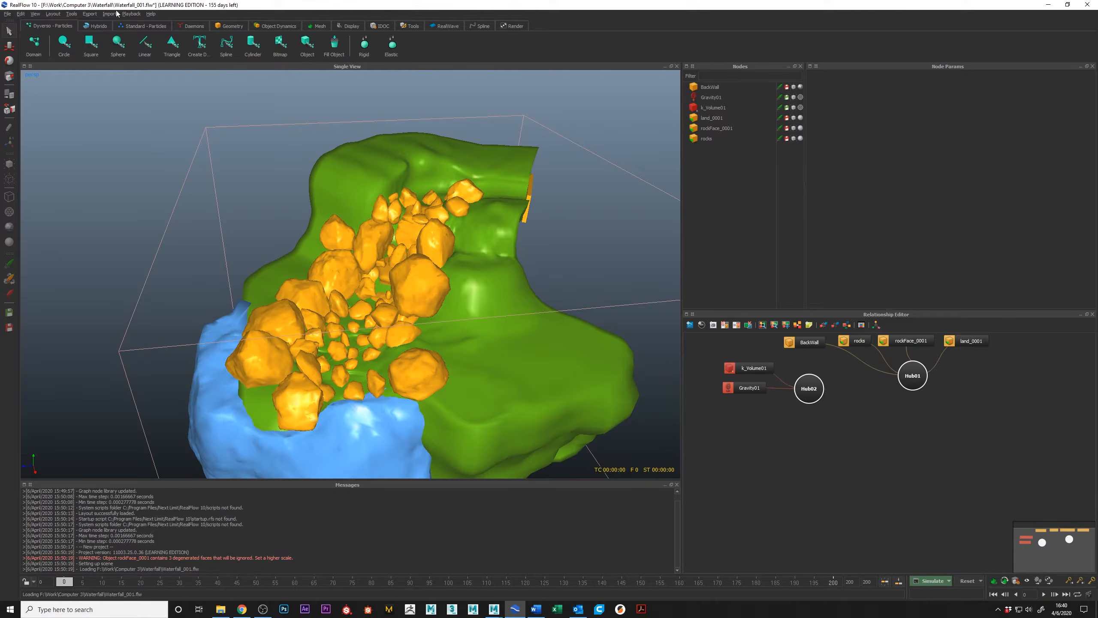
{"action": "left_click", "coordinate": [89, 25]}
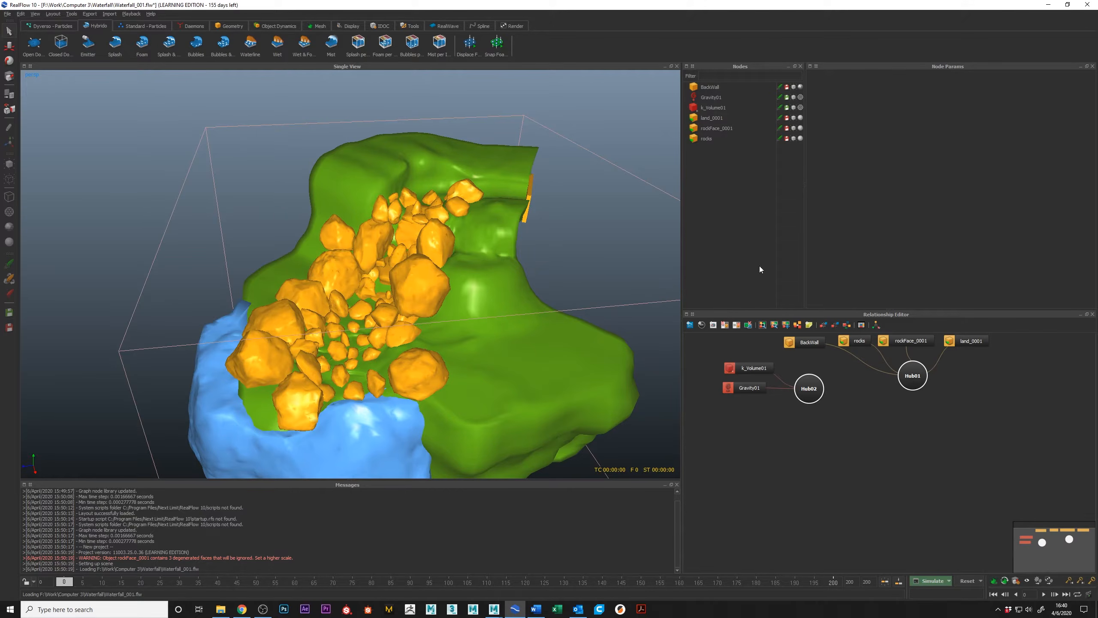
{"action": "left_click", "coordinate": [960, 340]}
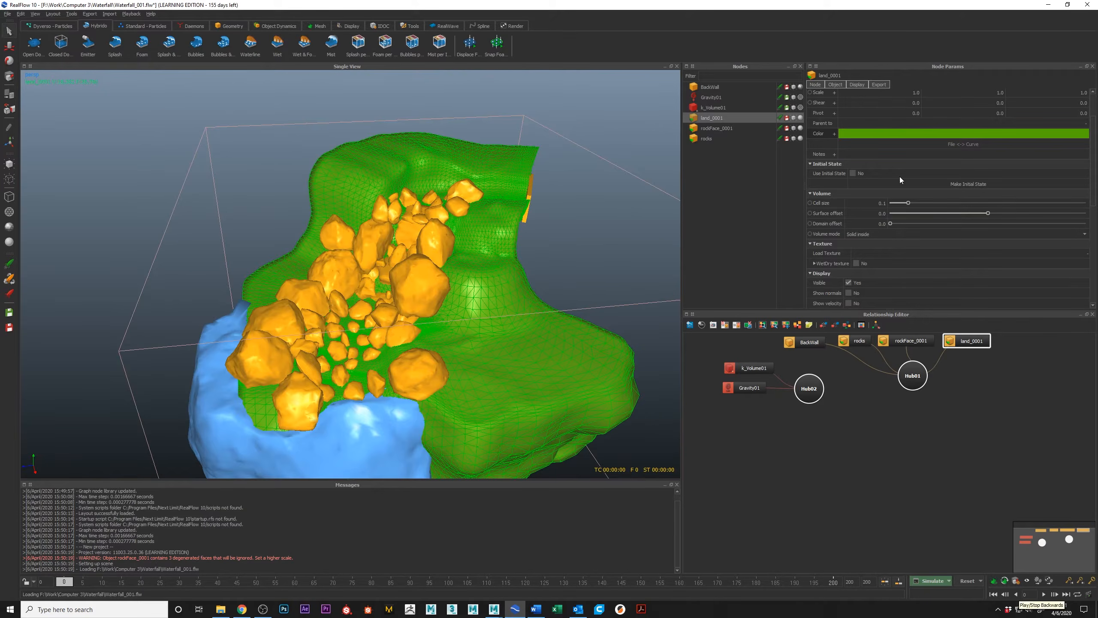
{"action": "mouse_move", "coordinate": [547, 303]}
{"action": "left_mouse_down", "text": "alt"}
{"action": "mouse_move", "coordinate": [548, 349]}
{"action": "mouse_move", "coordinate": [539, 309]}
{"action": "left_mouse_up", "text": "alt"}
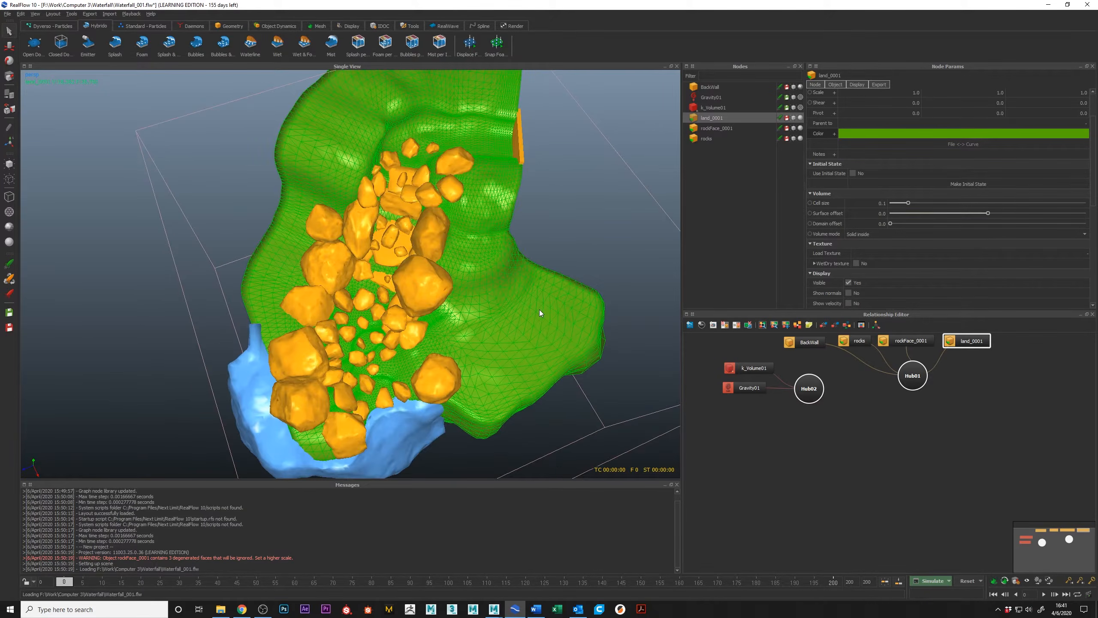
Set the scene's geometry scale to 1.0 and compare the grid with the terrain in the top view.
{"action": "key", "text": "1"}
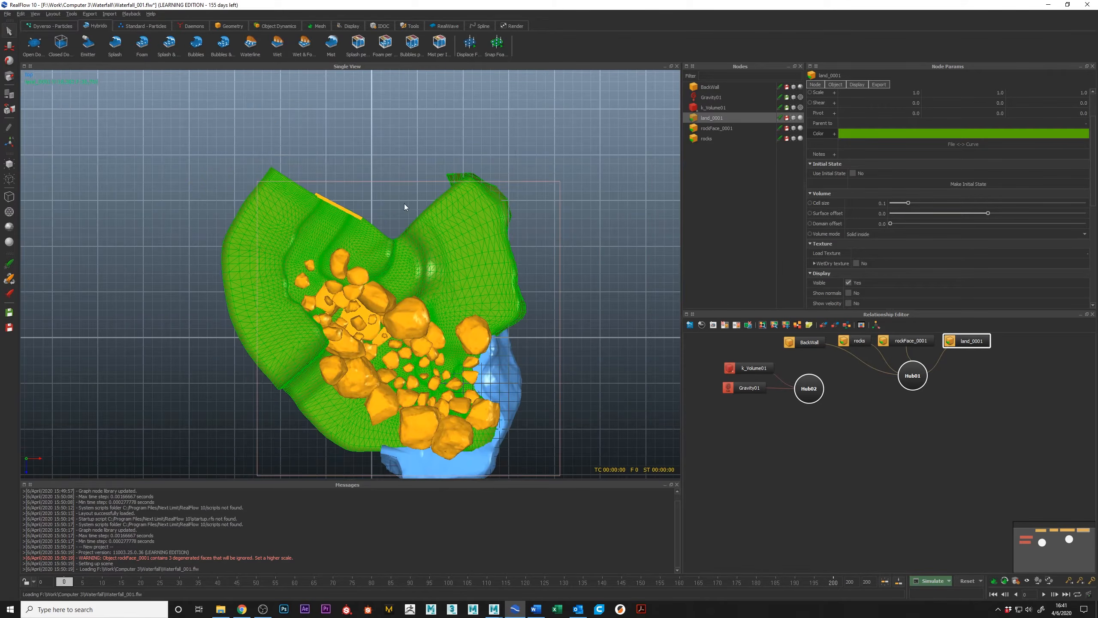
{"action": "scroll", "coordinate": [407, 204], "scroll_direction": "up", "scroll_amount": 3}
{"action": "left_click", "coordinate": [1015, 580]}
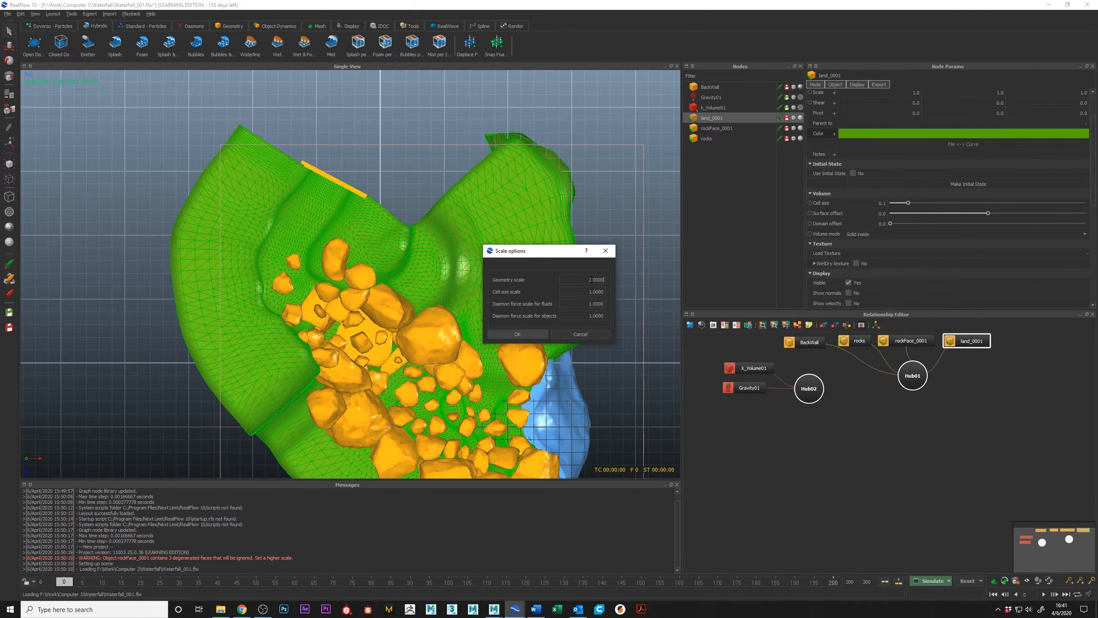
{"action": "left_click_drag", "start_coordinate": [583, 279], "coordinate": [605, 280]}
{"action": "key", "text": "Return"}
{"action": "scroll", "coordinate": [426, 290], "scroll_direction": "up", "scroll_amount": 5}
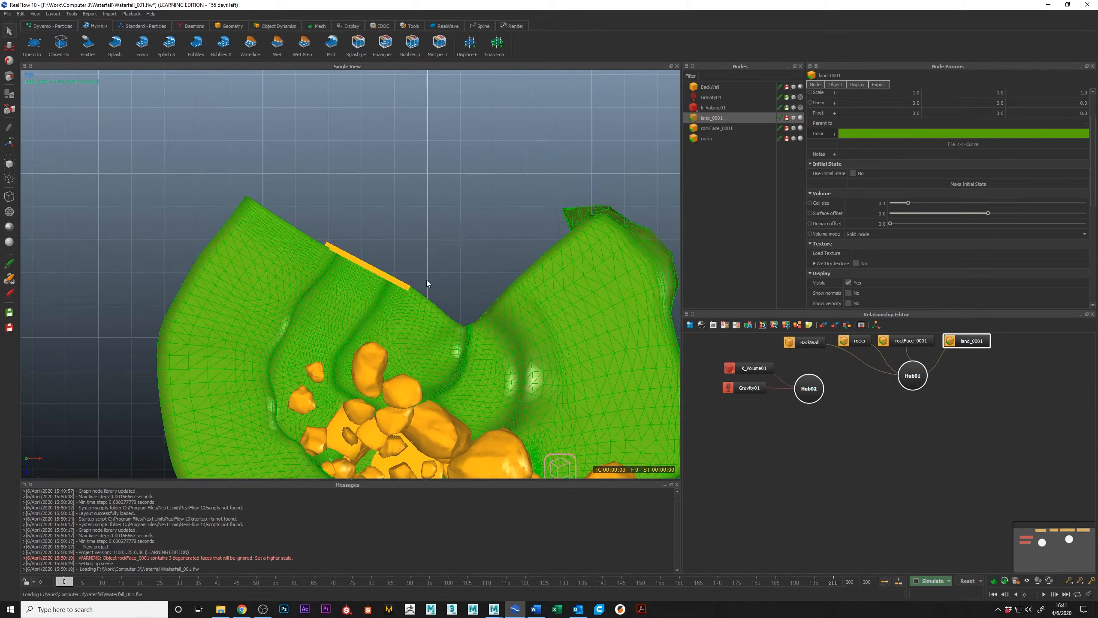
{"action": "middle_click_drag", "start_coordinate": [413, 240], "coordinate": [361, 256], "text": "alt"}
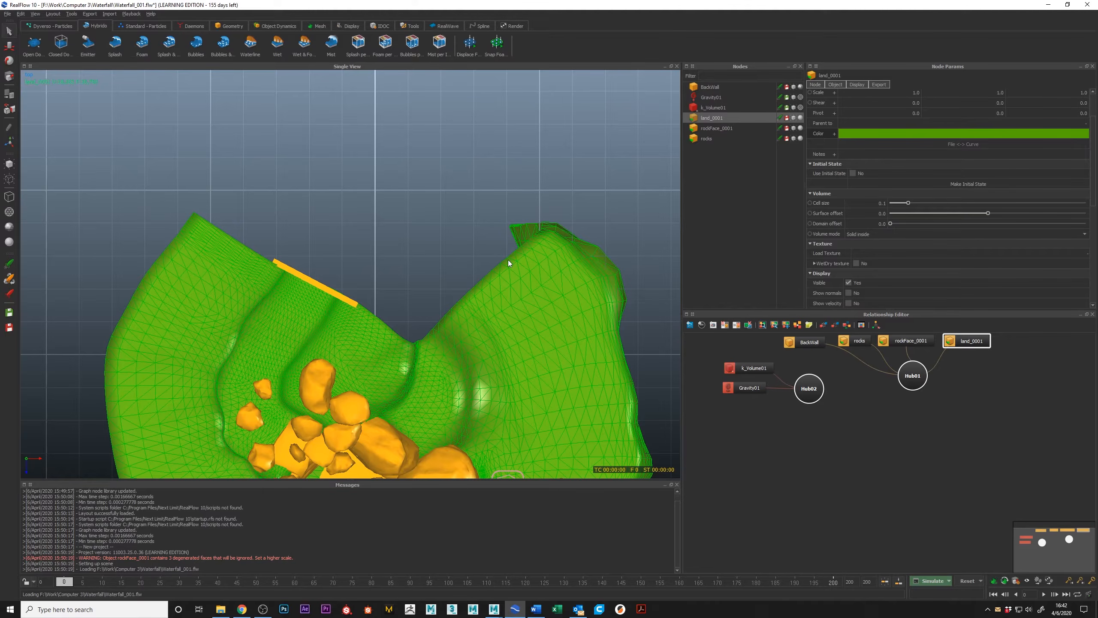
{"action": "middle_click_drag", "start_coordinate": [500, 271], "coordinate": [489, 229], "text": "alt"}
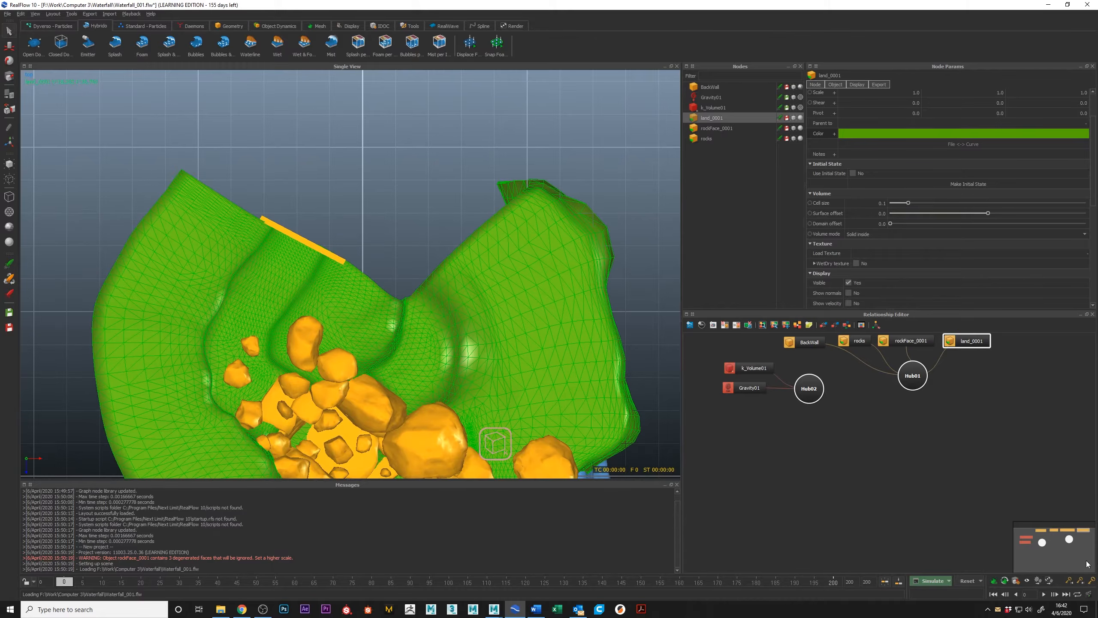
Set the scene's geometry scale to 2.0 and check the terrain against the grid from above.
{"action": "left_click", "coordinate": [1018, 582]}
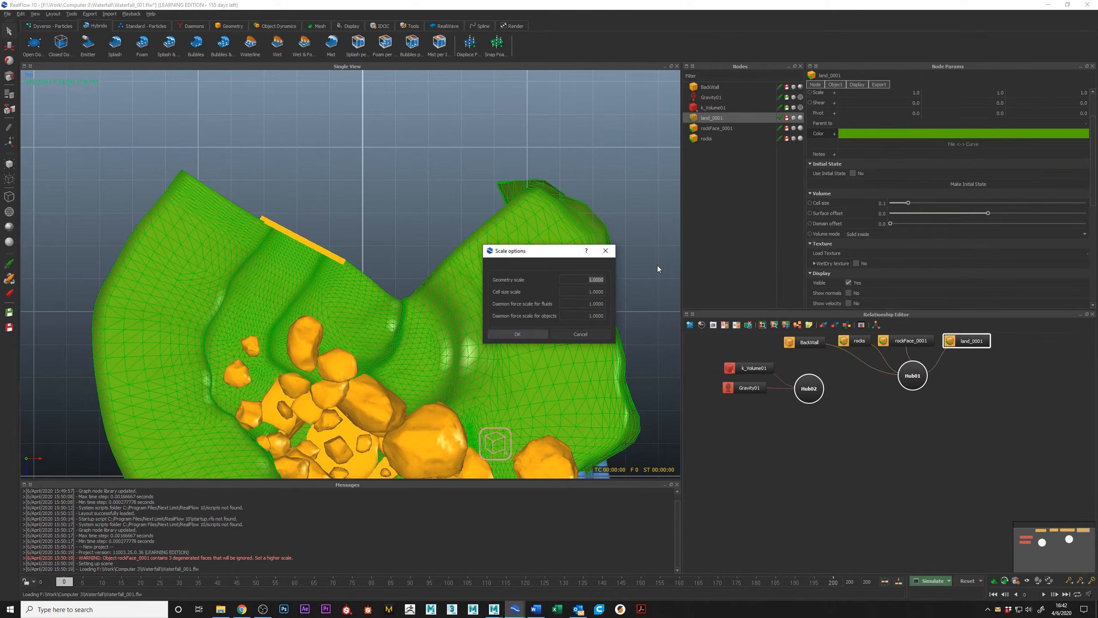
{"action": "type", "text": "2"}
{"action": "key", "text": "Return"}
{"action": "scroll", "coordinate": [448, 308], "scroll_direction": "down", "scroll_amount": 3}
{"action": "right_click_drag", "start_coordinate": [448, 308], "coordinate": [374, 250], "text": "alt"}
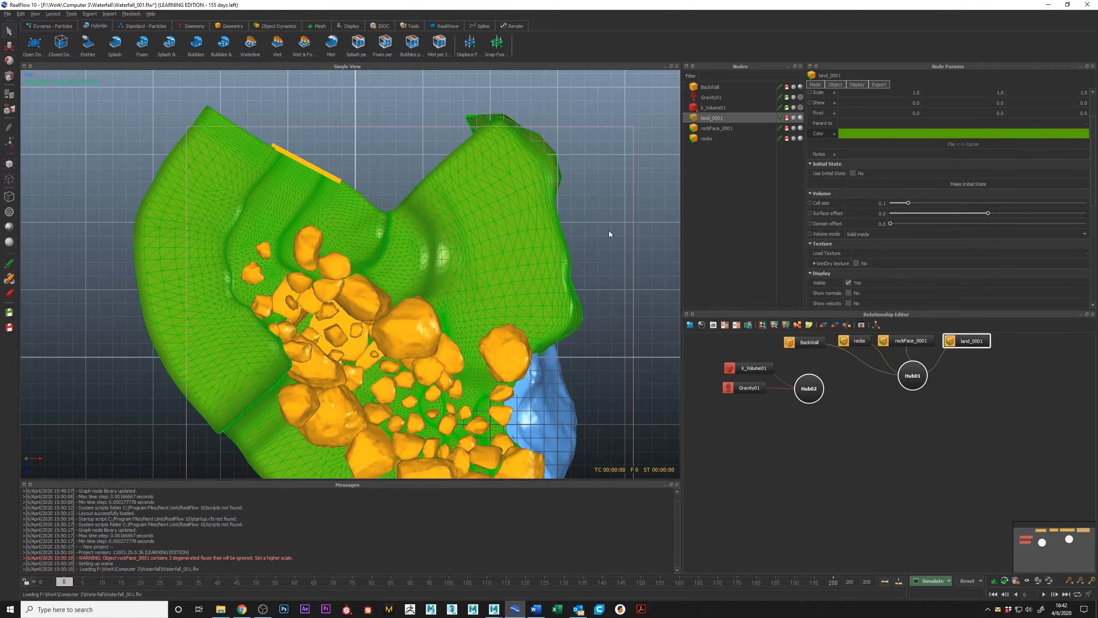
Inspect the extent of the k_Volume01 boundary around the terrain and check the geometry scale in the scale options.
{"action": "left_click", "coordinate": [633, 237]}
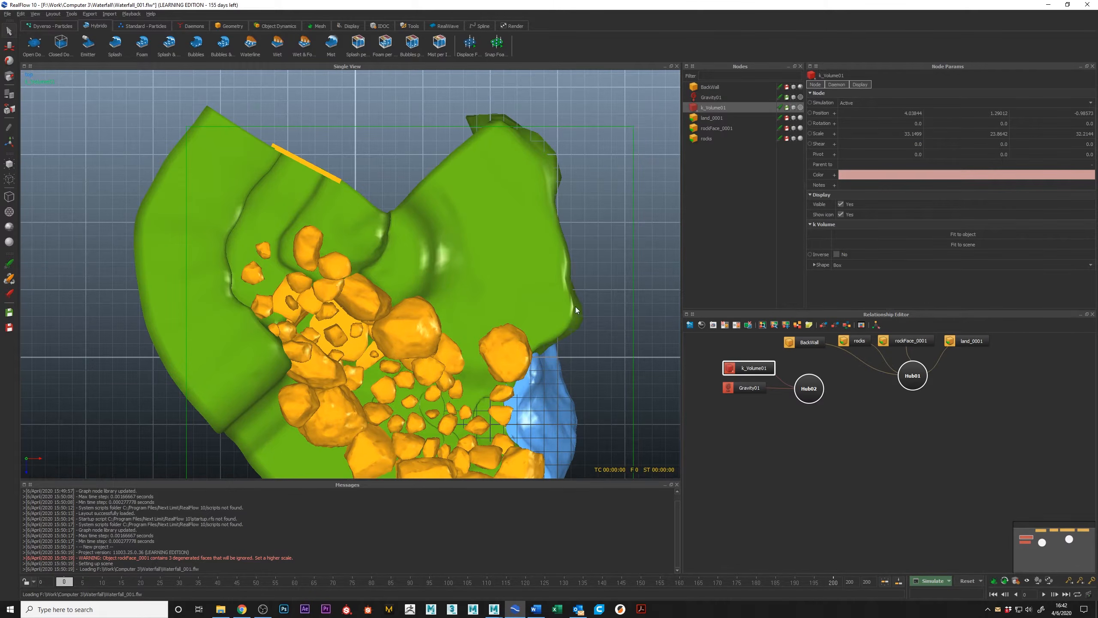
{"action": "middle_click_drag", "start_coordinate": [245, 123], "coordinate": [237, 163], "text": "alt"}
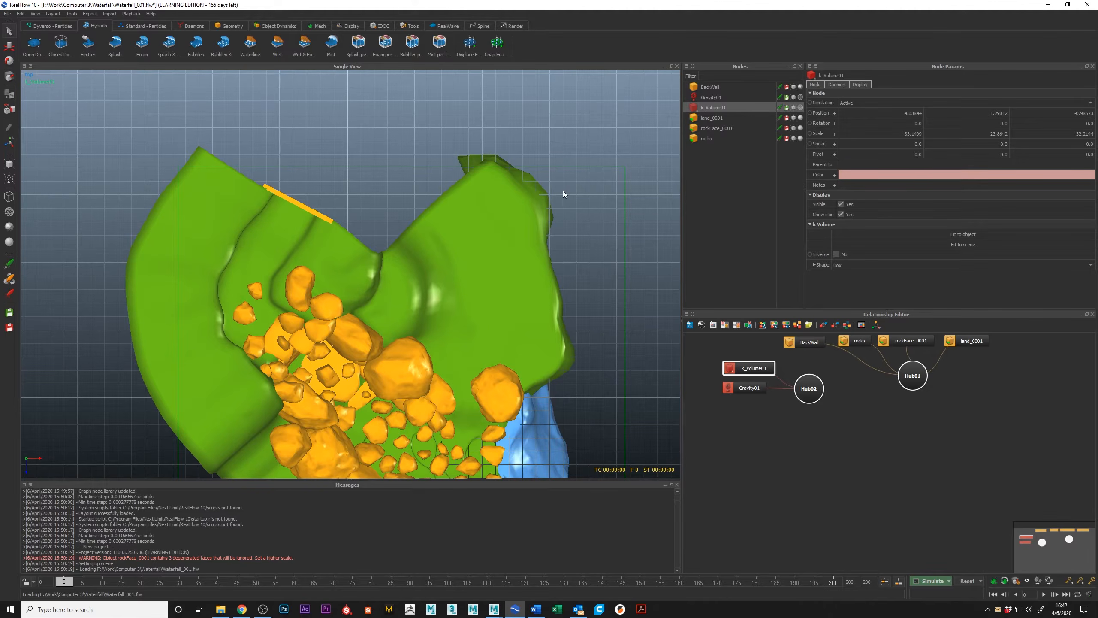
{"action": "left_click", "coordinate": [1016, 580]}
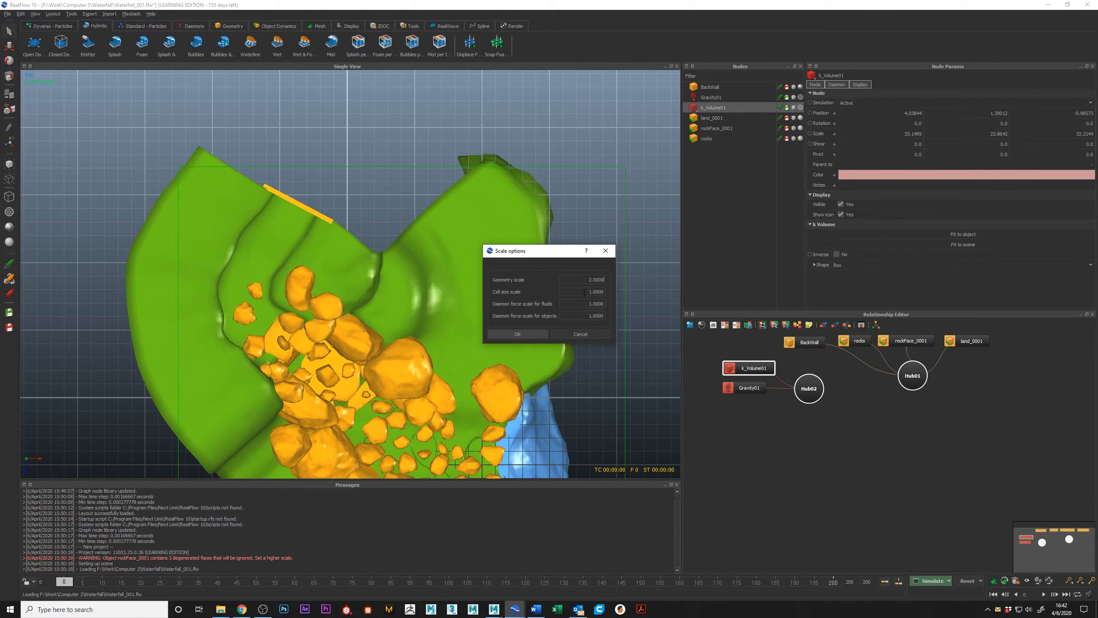
{"action": "left_click", "coordinate": [604, 250]}
Select land_0001 and rockFace_0001 in turn and review the cell size scale in the scale options without changing anything.
{"action": "left_click", "coordinate": [967, 341]}
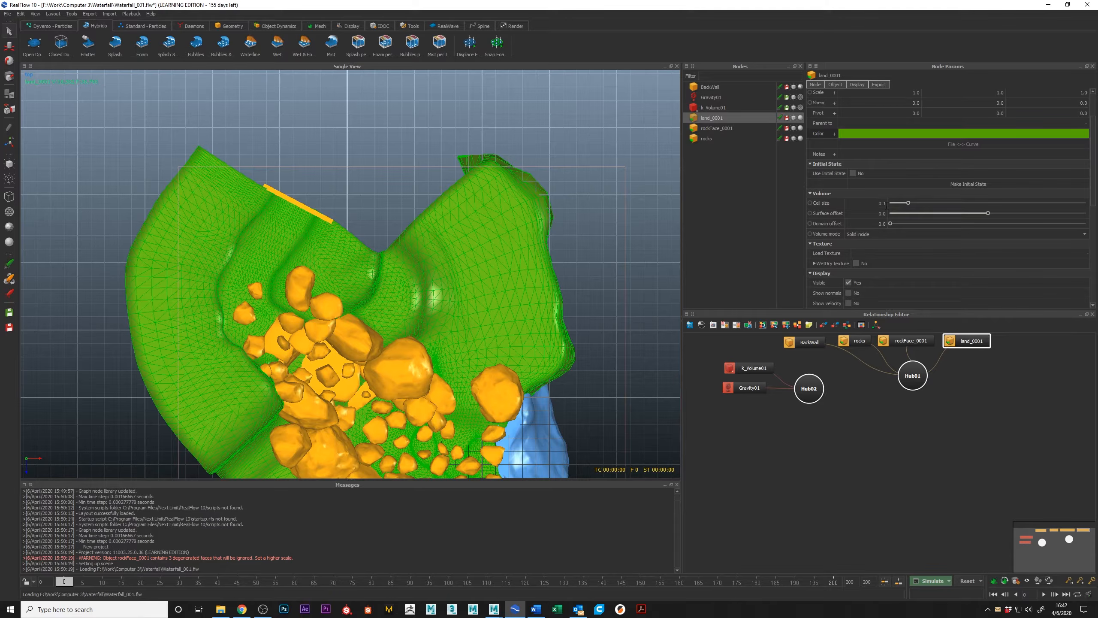
{"action": "left_click", "coordinate": [905, 340]}
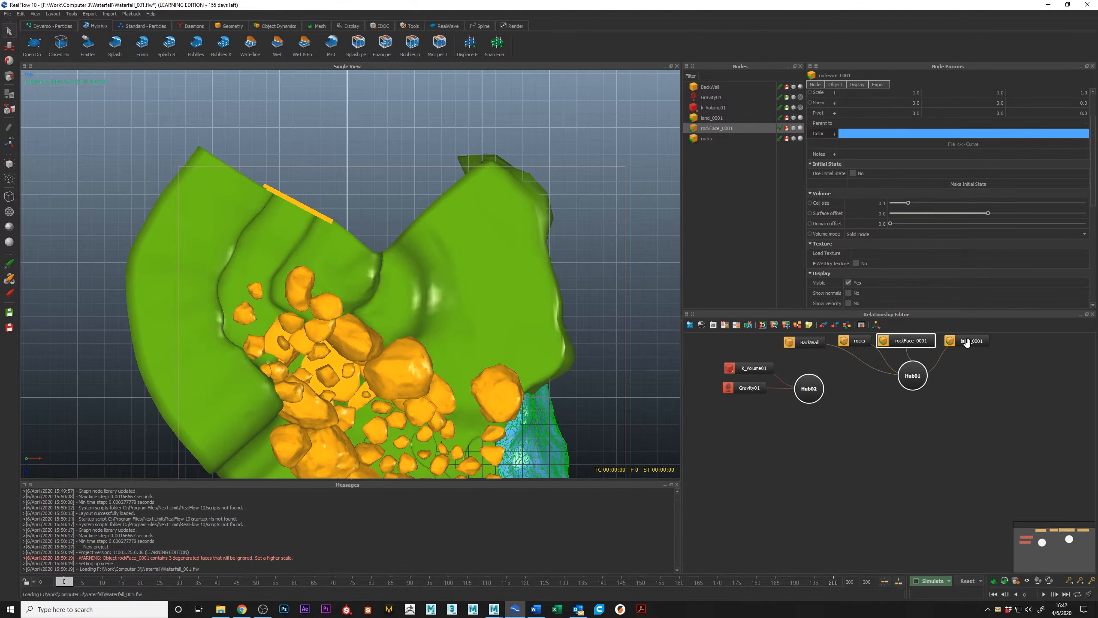
{"action": "left_click", "coordinate": [1016, 581]}
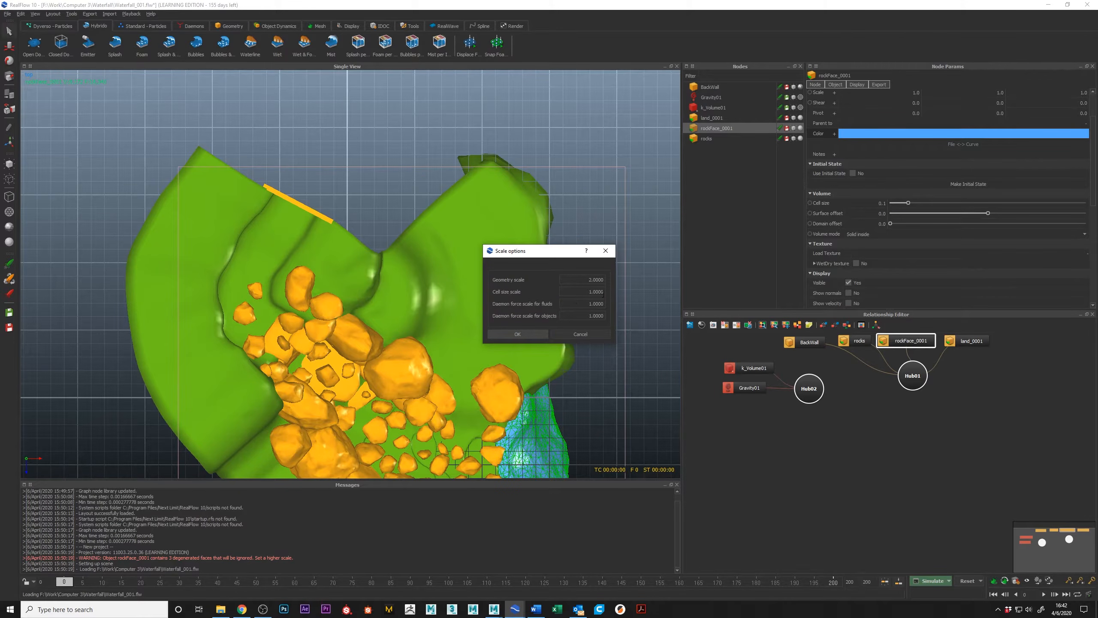
{"action": "left_click_drag", "start_coordinate": [591, 292], "coordinate": [621, 298]}
{"action": "left_click", "coordinate": [598, 335]}
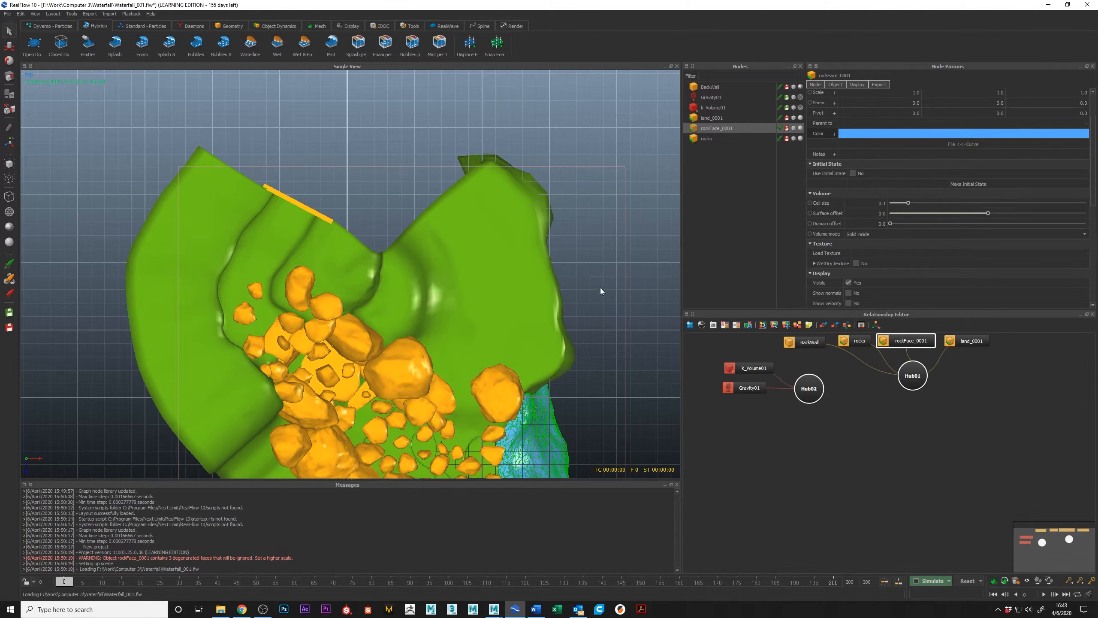
Examine the terrain, rocks and rock face from above and in perspective, from the BackWall down the rocky channel.
{"action": "scroll", "coordinate": [495, 222], "scroll_direction": "up", "scroll_amount": 3}
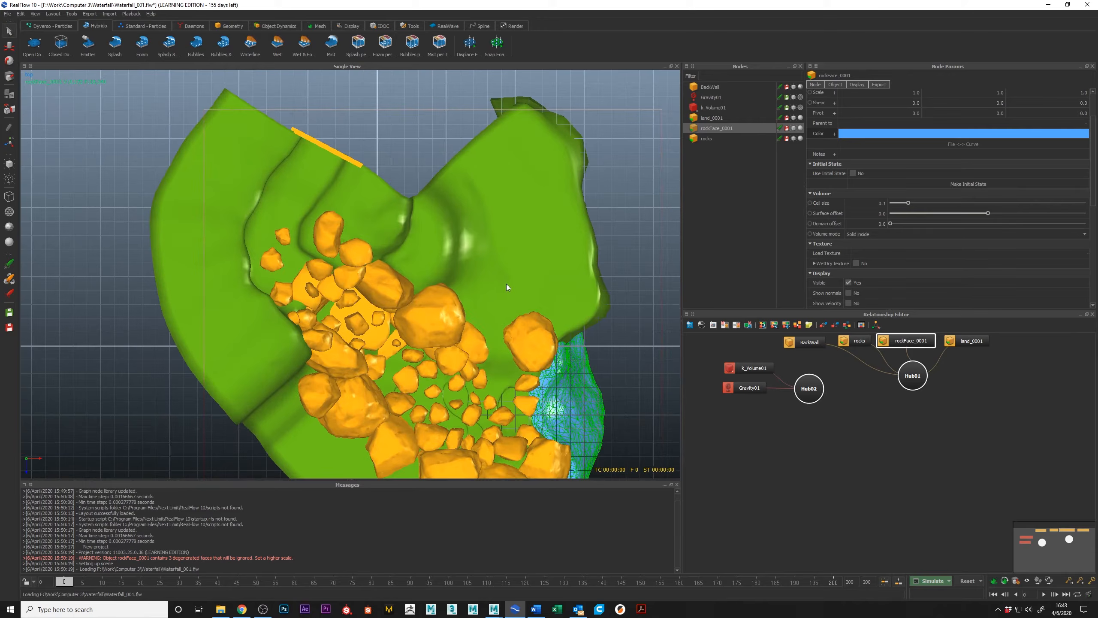
{"action": "left_click_drag", "start_coordinate": [508, 281], "coordinate": [458, 259], "text": "alt"}
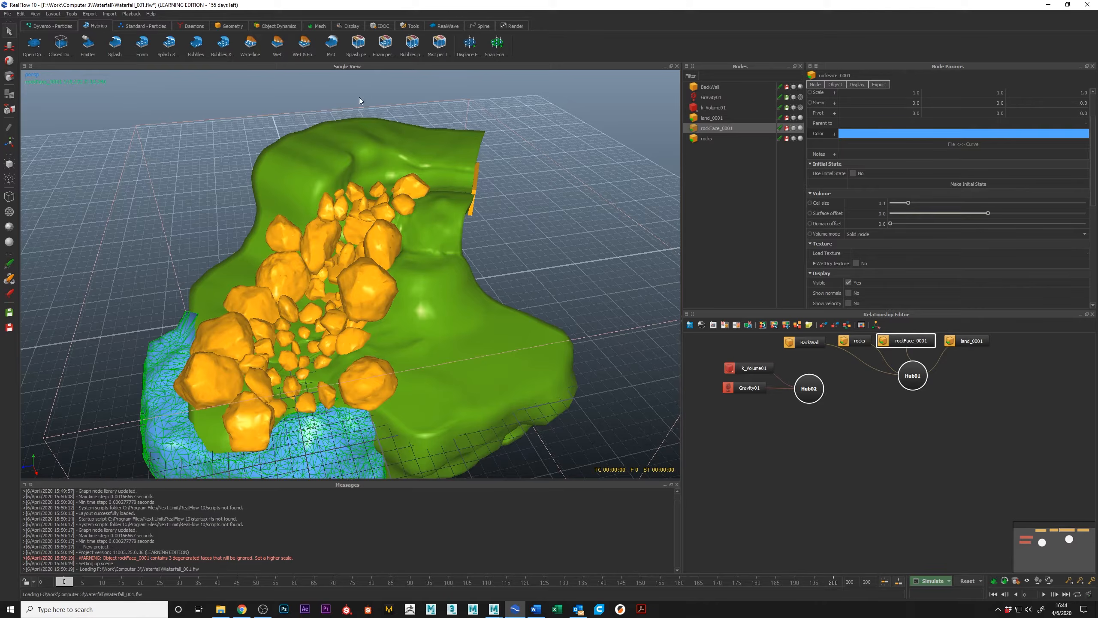
{"action": "mouse_move", "coordinate": [365, 176]}
{"action": "left_mouse_down", "text": "alt"}
{"action": "mouse_move", "coordinate": [379, 194]}
{"action": "mouse_move", "coordinate": [380, 175]}
{"action": "left_mouse_up", "text": "alt"}
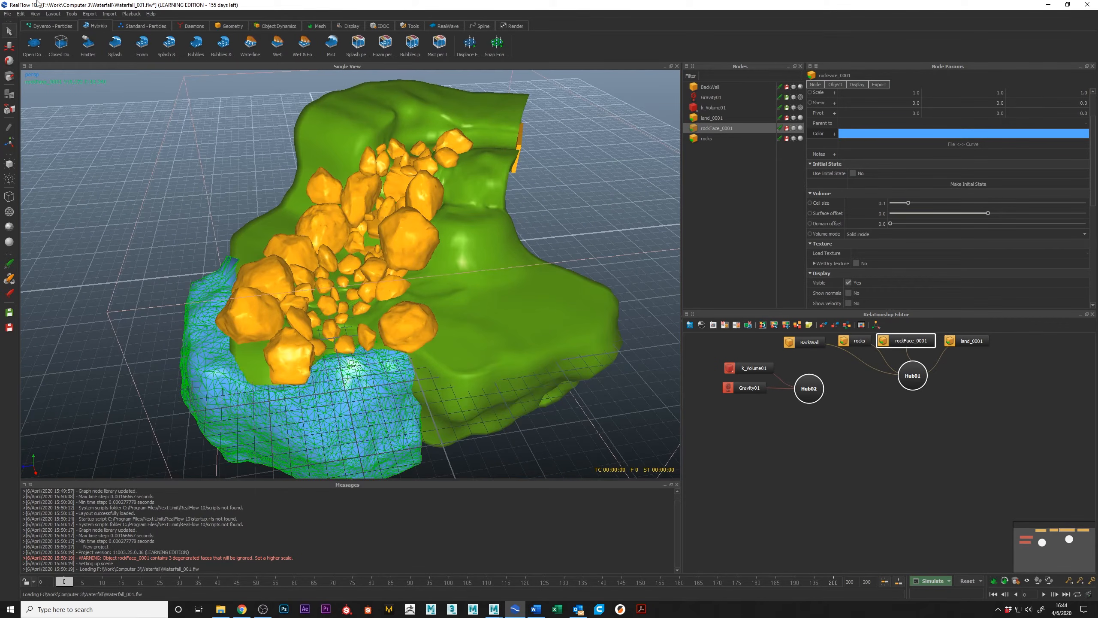
{"action": "middle_click_drag", "start_coordinate": [144, 92], "coordinate": [152, 115], "text": "alt"}
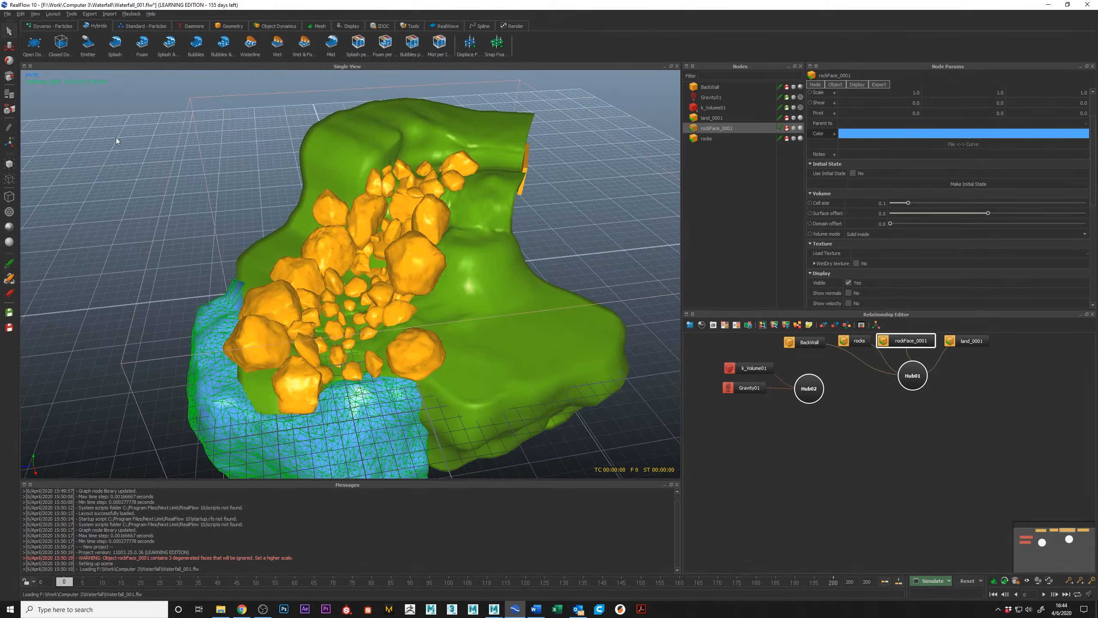
{"action": "right_click_drag", "start_coordinate": [115, 138], "coordinate": [145, 93], "text": "alt"}
{"action": "middle_click_drag", "start_coordinate": [145, 93], "coordinate": [159, 166], "text": "alt"}
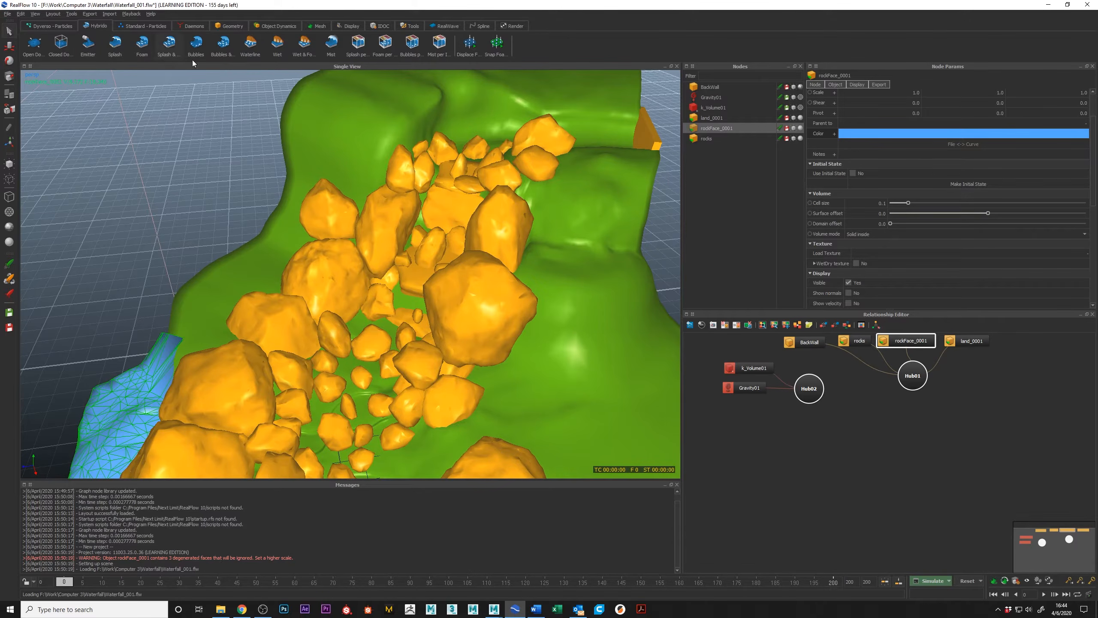
{"action": "scroll", "coordinate": [374, 241], "scroll_direction": "down", "scroll_amount": 5}
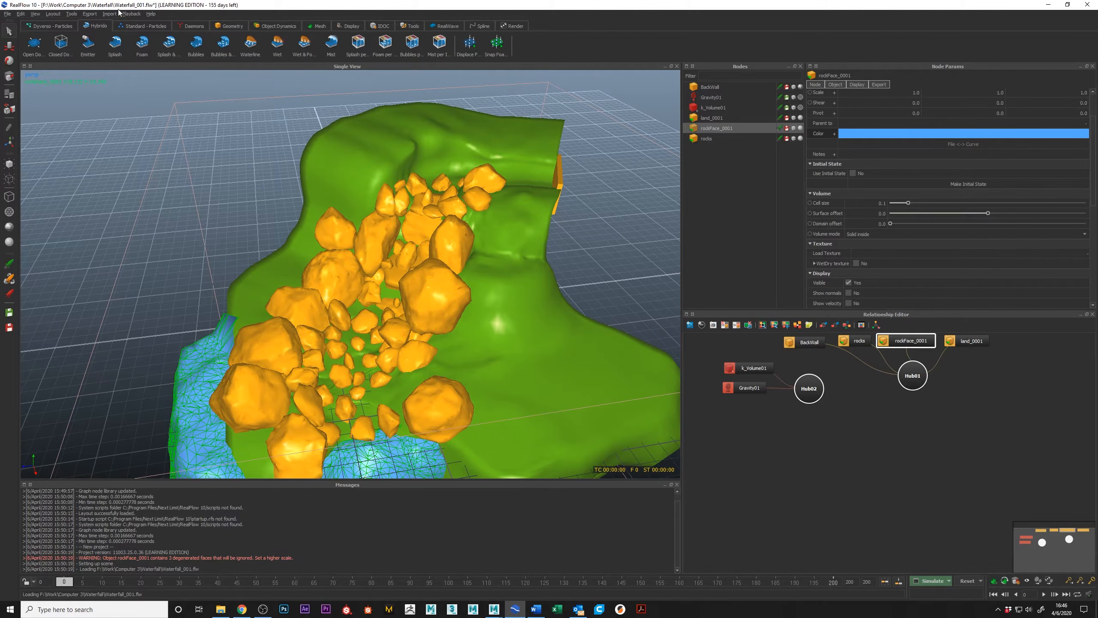
{"action": "left_click_drag", "start_coordinate": [502, 284], "coordinate": [492, 266], "text": "alt"}
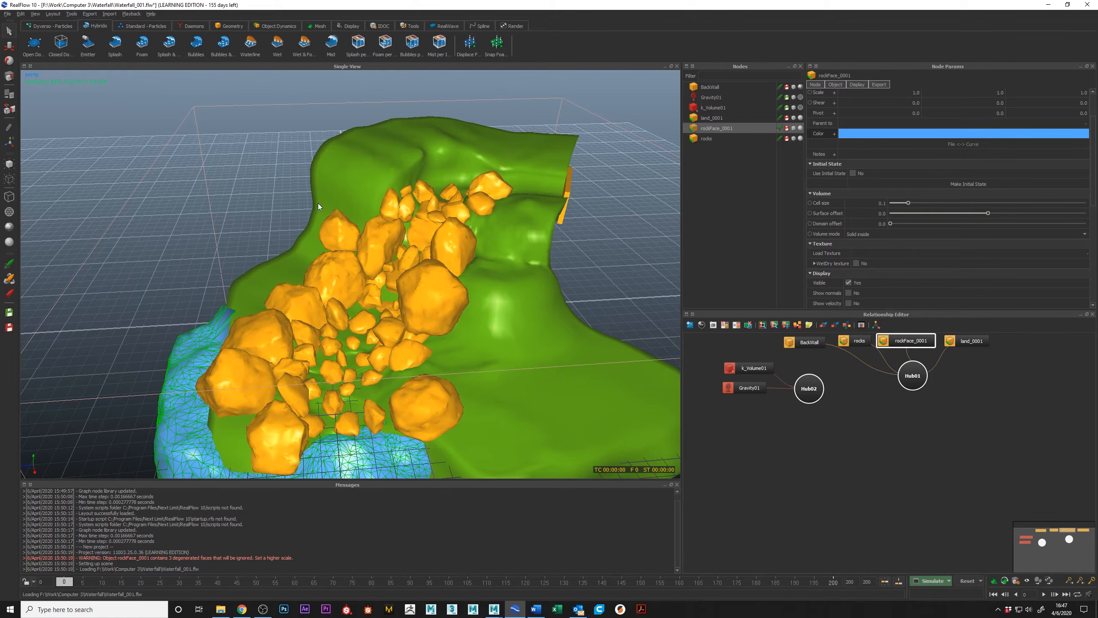
{"action": "left_click_drag", "start_coordinate": [433, 270], "coordinate": [250, 106], "text": "alt"}
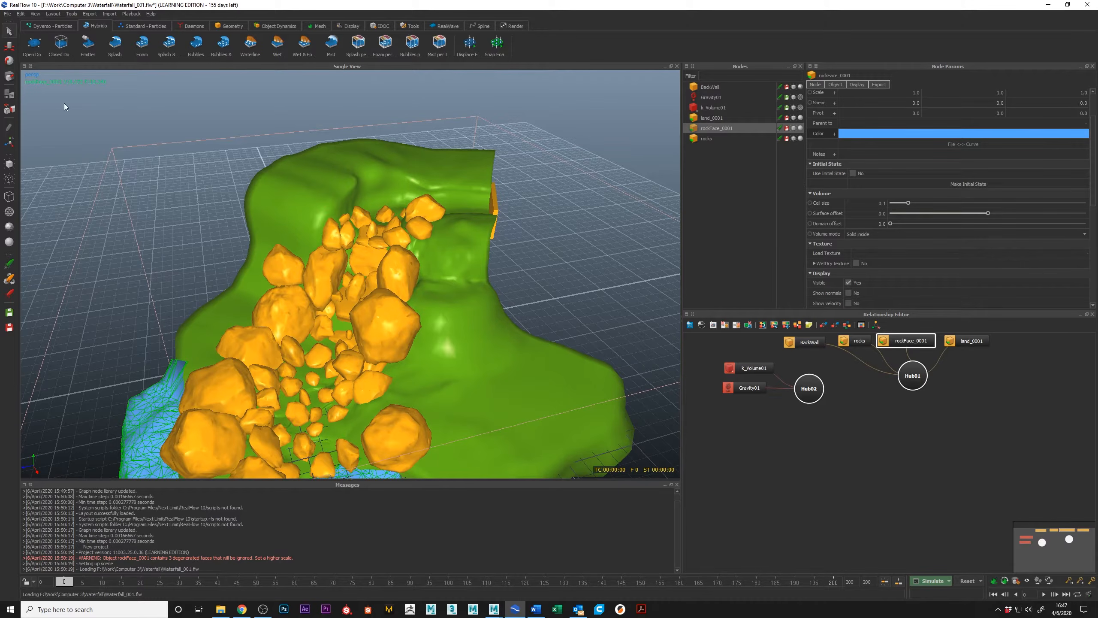
Review the creation tools for Dyverso, Standard and Hybrido particles.
{"action": "left_click", "coordinate": [49, 27]}
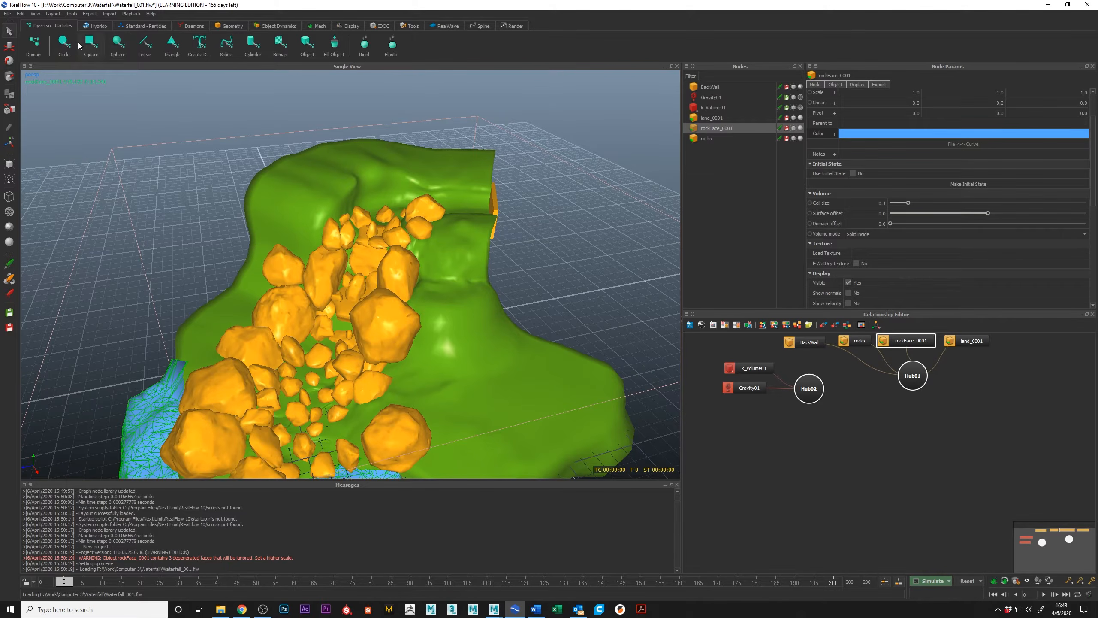
{"action": "left_click", "coordinate": [133, 26]}
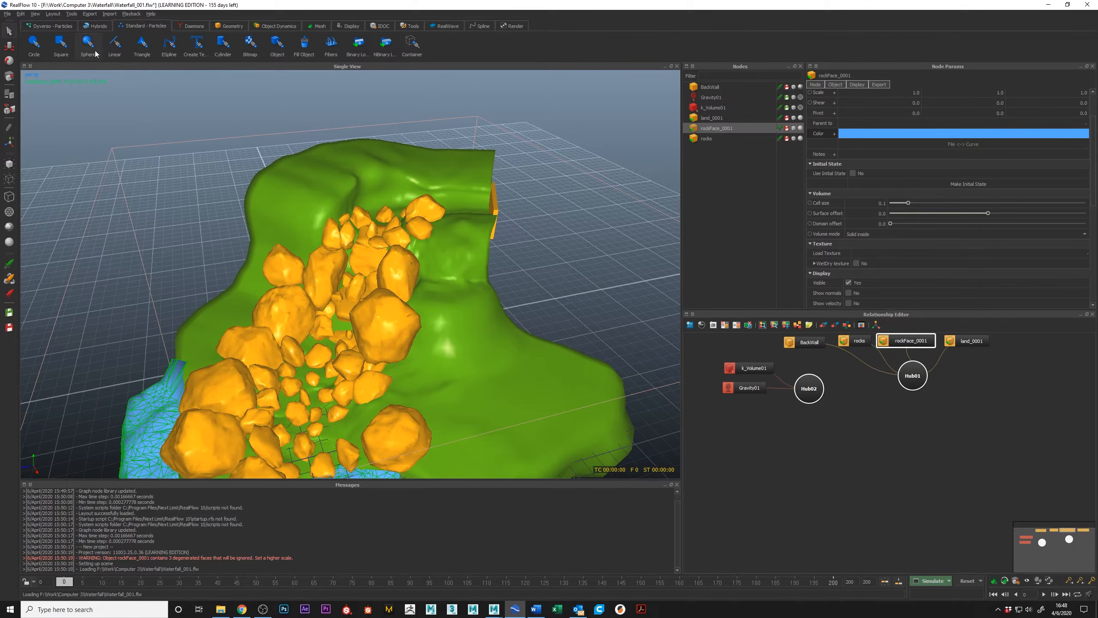
{"action": "left_click", "coordinate": [94, 26]}
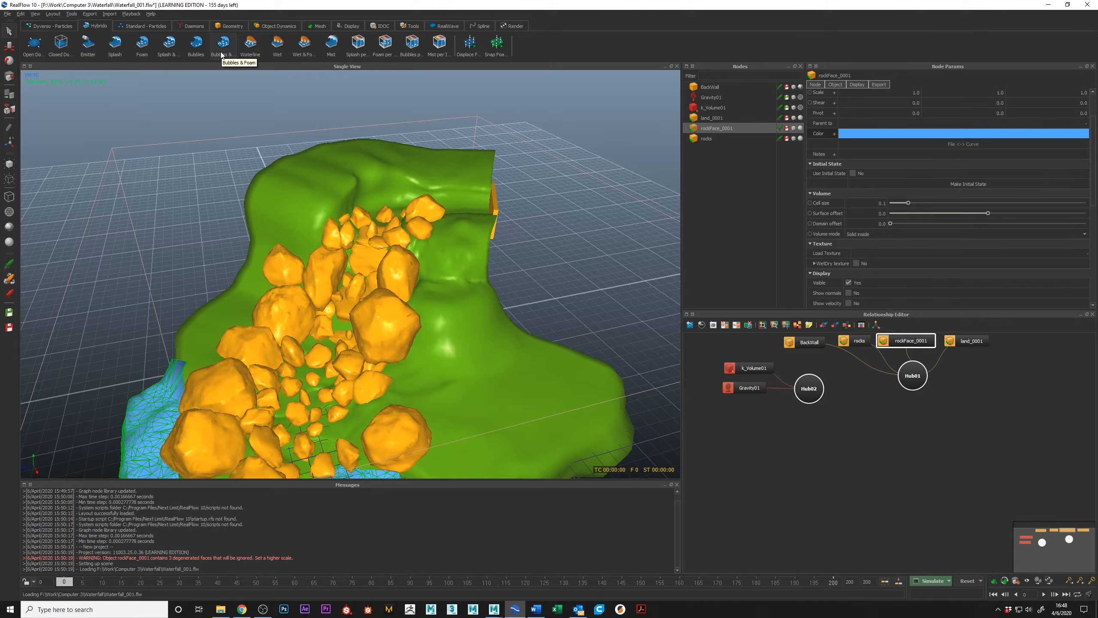
Add a cube to the scene and arrange the relationship graph so its node stands clear of the hubs.
{"action": "left_click", "coordinate": [225, 26]}
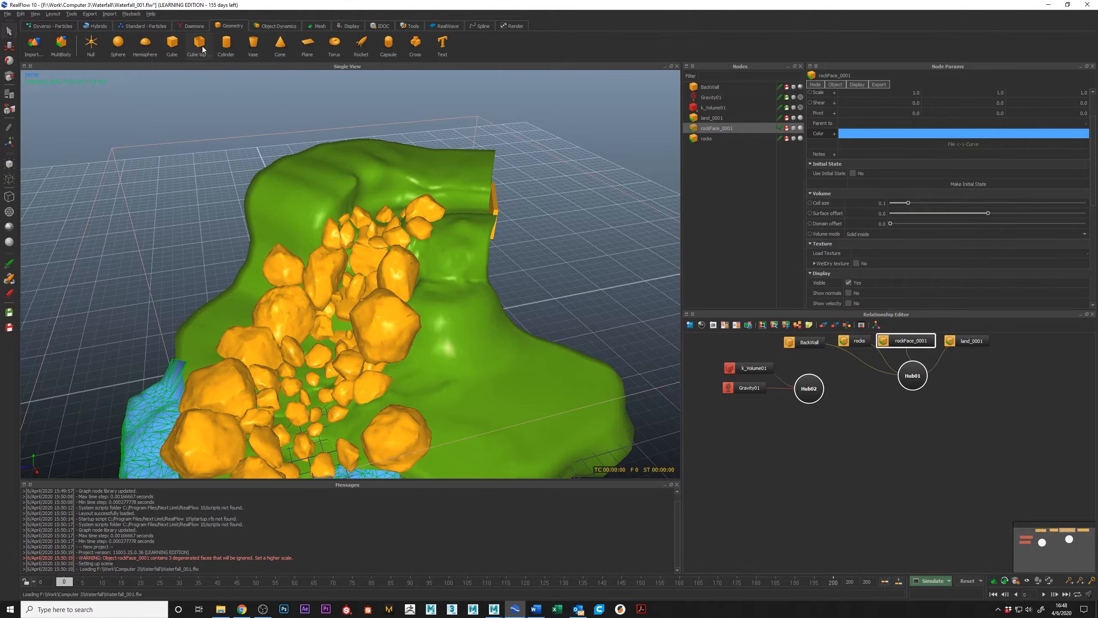
{"action": "left_click", "coordinate": [173, 44]}
{"action": "left_click_drag", "start_coordinate": [840, 350], "coordinate": [913, 495]}
{"action": "scroll", "coordinate": [426, 225], "scroll_direction": "up", "scroll_amount": 3}
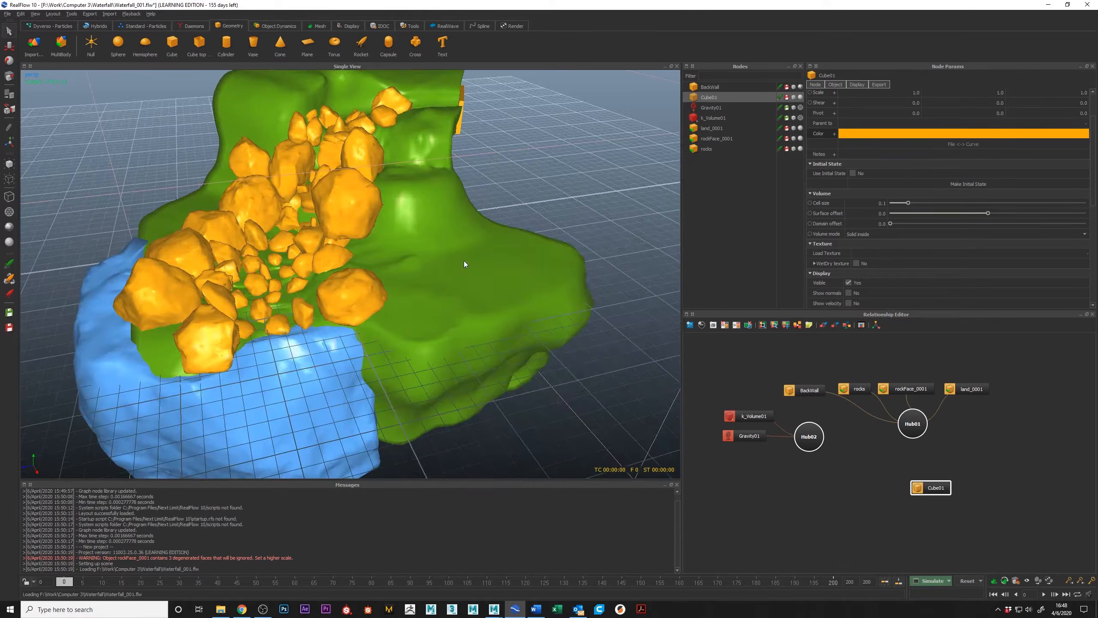
{"action": "scroll", "coordinate": [426, 225], "scroll_direction": "down", "scroll_amount": 5}
{"action": "scroll", "coordinate": [390, 248], "scroll_direction": "up", "scroll_amount": 2}
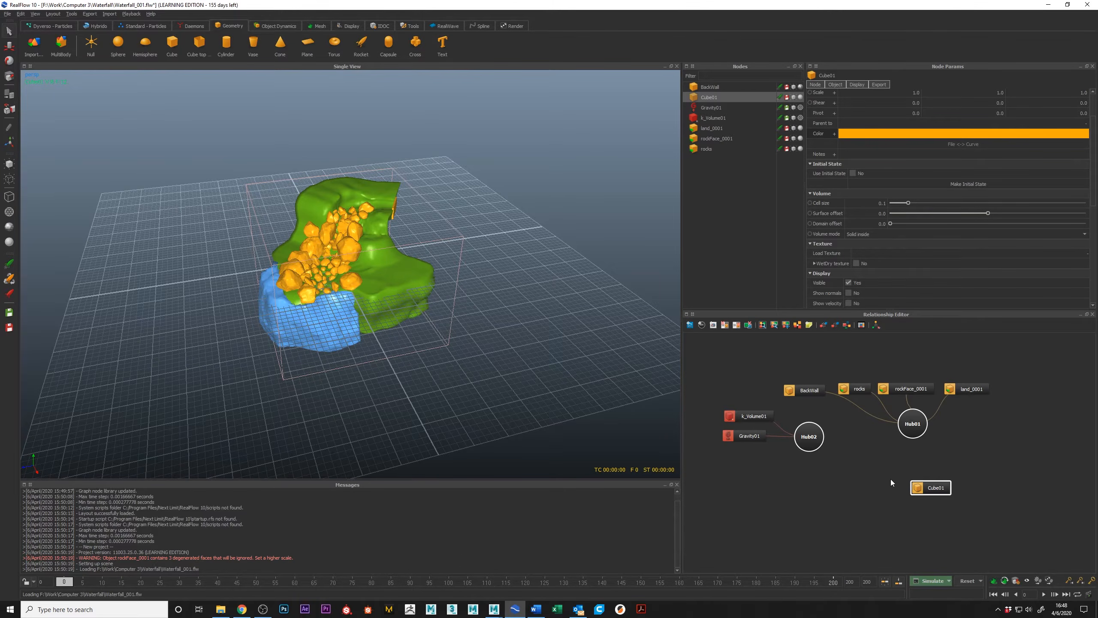
Move the cube up to the head of the waterfall channel, just in front of BackWall.
{"action": "scroll", "coordinate": [174, 302], "scroll_direction": "up", "scroll_amount": 3}
{"action": "key", "text": "w"}
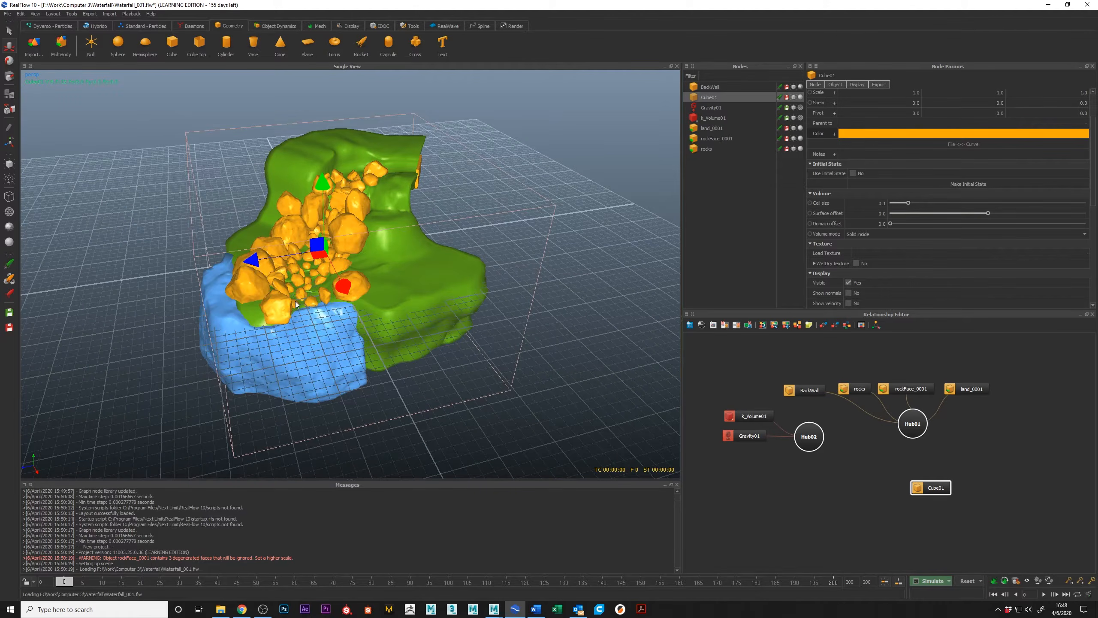
{"action": "left_click_drag", "start_coordinate": [324, 184], "coordinate": [324, 152]}
{"action": "middle_click_drag", "start_coordinate": [324, 156], "coordinate": [279, 260], "text": "alt"}
{"action": "left_click_drag", "start_coordinate": [273, 265], "coordinate": [283, 212]}
{"action": "left_click_drag", "start_coordinate": [193, 292], "coordinate": [324, 292]}
{"action": "mouse_move", "coordinate": [310, 293]}
{"action": "left_mouse_down", "text": "alt"}
{"action": "mouse_move", "coordinate": [340, 306]}
{"action": "mouse_move", "coordinate": [389, 232]}
{"action": "mouse_move", "coordinate": [332, 273]}
{"action": "mouse_move", "coordinate": [324, 261]}
{"action": "mouse_move", "coordinate": [294, 292]}
{"action": "left_mouse_up", "text": "alt"}
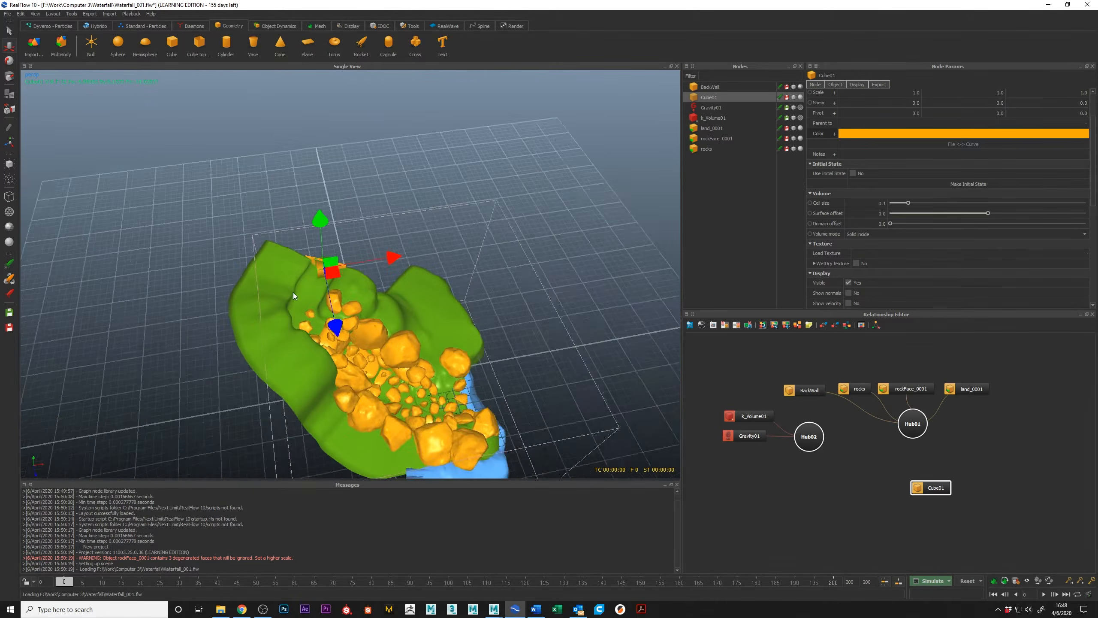
{"action": "right_click_drag", "start_coordinate": [293, 292], "coordinate": [294, 313], "text": "alt"}
{"action": "left_click_drag", "start_coordinate": [293, 315], "coordinate": [345, 293], "text": "alt"}
Rotate the cube so that it lines up with BackWall across the channel.
{"action": "key", "text": "e"}
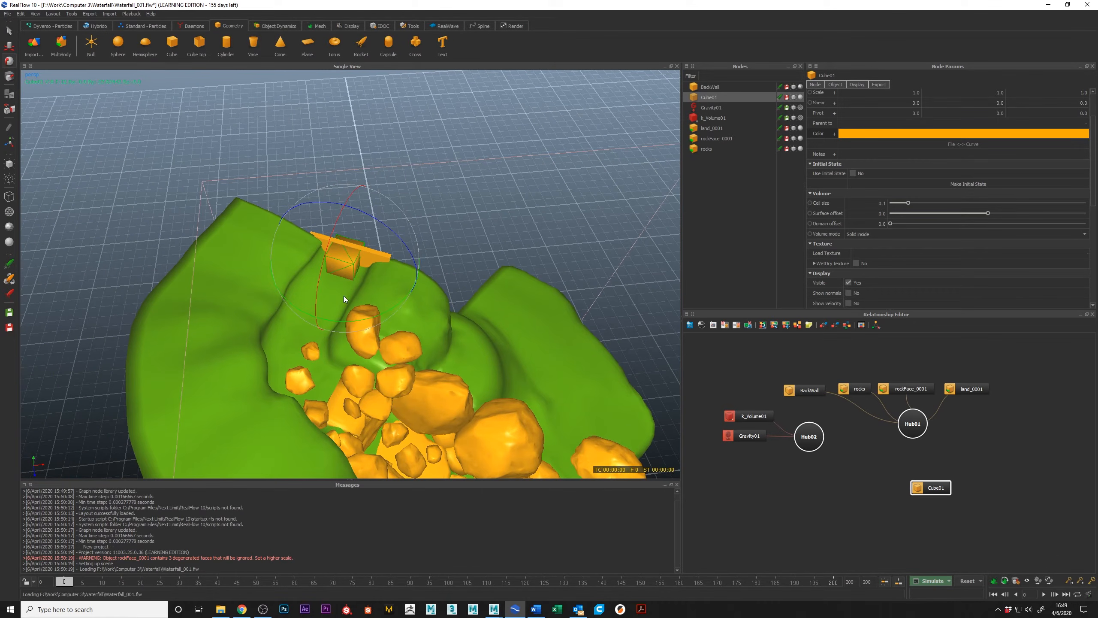
{"action": "key", "text": "8"}
{"action": "key", "text": "9"}
{"action": "right_click_drag", "start_coordinate": [329, 259], "coordinate": [303, 293], "text": "alt"}
{"action": "left_click_drag", "start_coordinate": [304, 293], "coordinate": [449, 253], "text": "alt"}
Scale the cube to about 1.45 in X, 0.53 in Y and 0.66 in Z to fit the channel.
{"action": "key", "text": "w"}
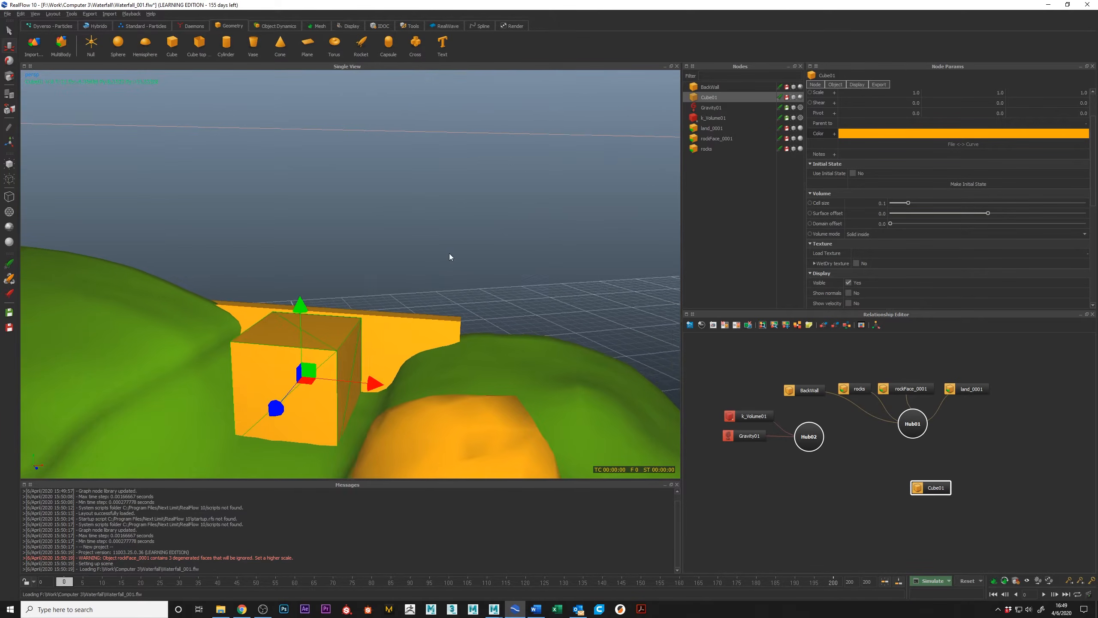
{"action": "key", "text": "r"}
{"action": "left_click_drag", "start_coordinate": [299, 306], "coordinate": [298, 310]}
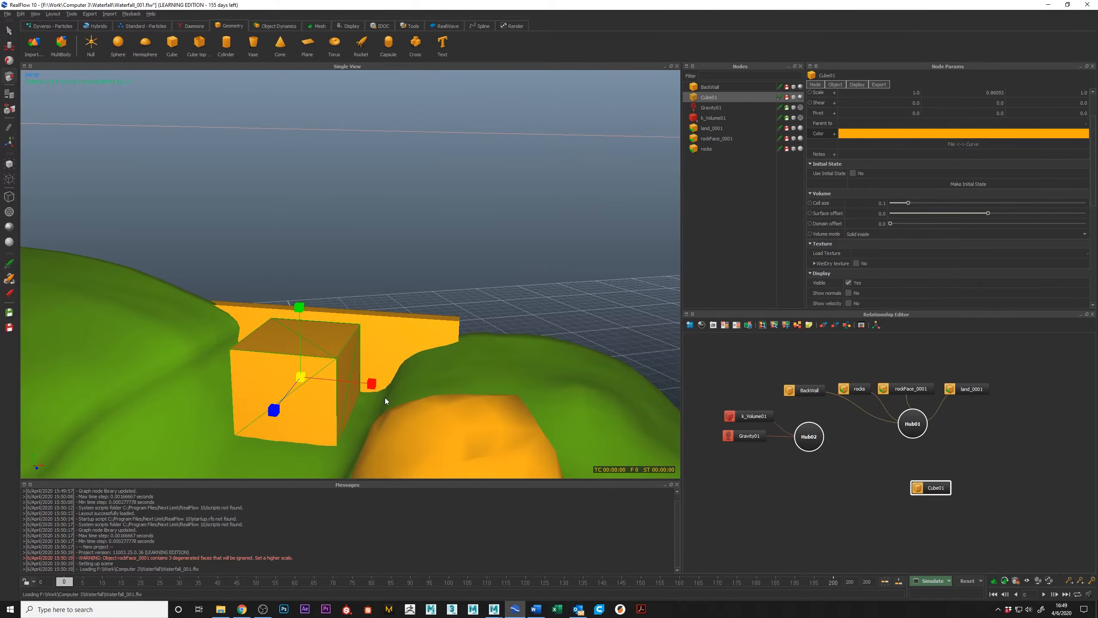
{"action": "left_click_drag", "start_coordinate": [386, 401], "coordinate": [454, 327], "text": "alt"}
{"action": "left_click_drag", "start_coordinate": [368, 272], "coordinate": [288, 303]}
{"action": "left_click_drag", "start_coordinate": [288, 303], "coordinate": [274, 266], "text": "alt"}
Adjust the cube's position in the channel beside BackWall and stretch it to about 3.01 in Z.
{"action": "key", "text": "w"}
{"action": "left_click_drag", "start_coordinate": [274, 265], "coordinate": [265, 271], "text": "alt"}
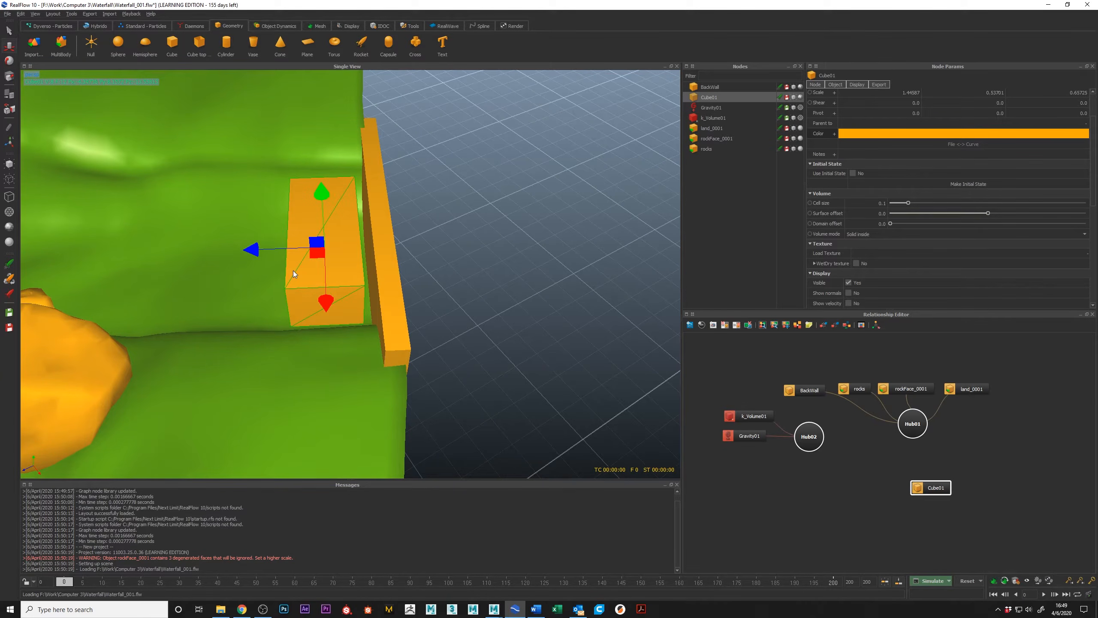
{"action": "left_click_drag", "start_coordinate": [298, 264], "coordinate": [74, 344], "text": "alt"}
{"action": "key", "text": "r"}
{"action": "scroll", "coordinate": [303, 262], "scroll_direction": "down", "scroll_amount": 10}
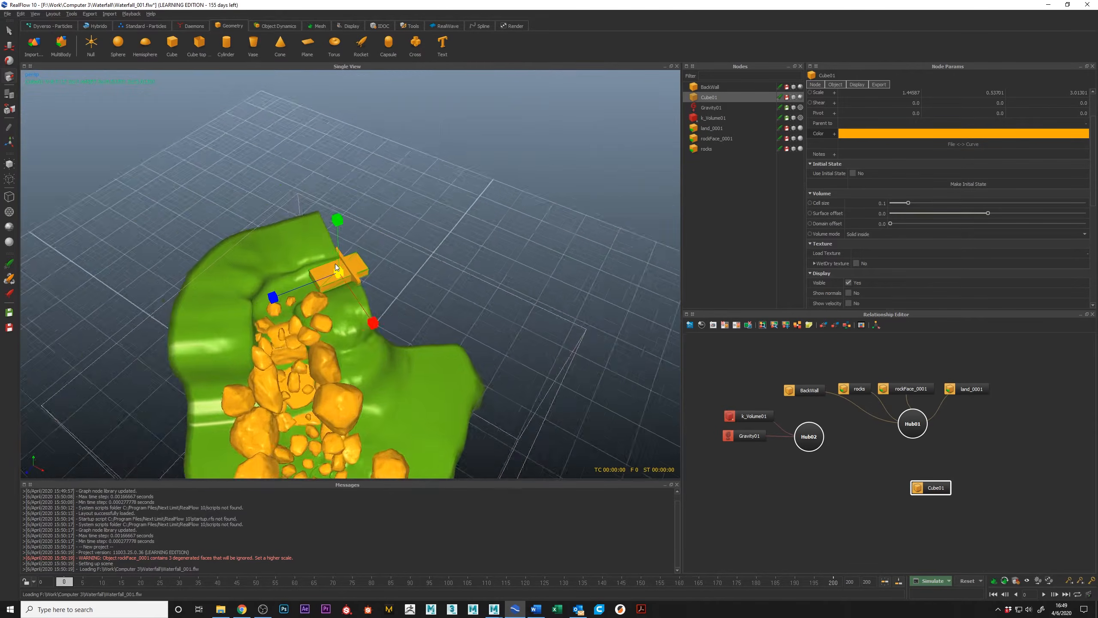
Shorten the cube to about 0.77 in Z so it sits in the channel just in front of BackWall.
{"action": "scroll", "coordinate": [379, 274], "scroll_direction": "up", "scroll_amount": 8}
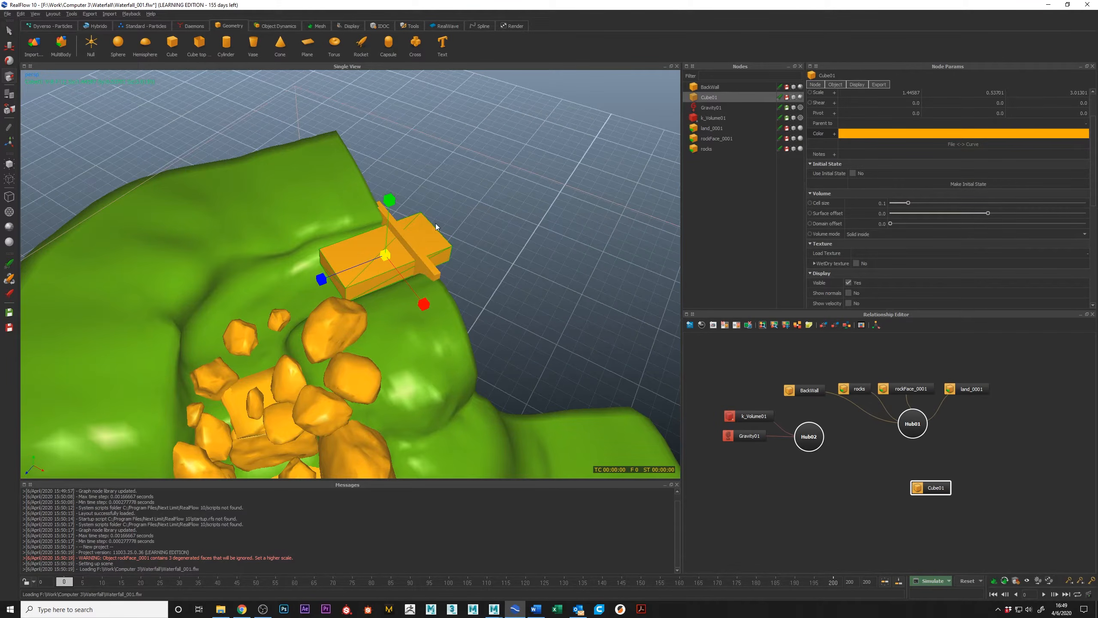
{"action": "scroll", "coordinate": [326, 232], "scroll_direction": "up", "scroll_amount": 4}
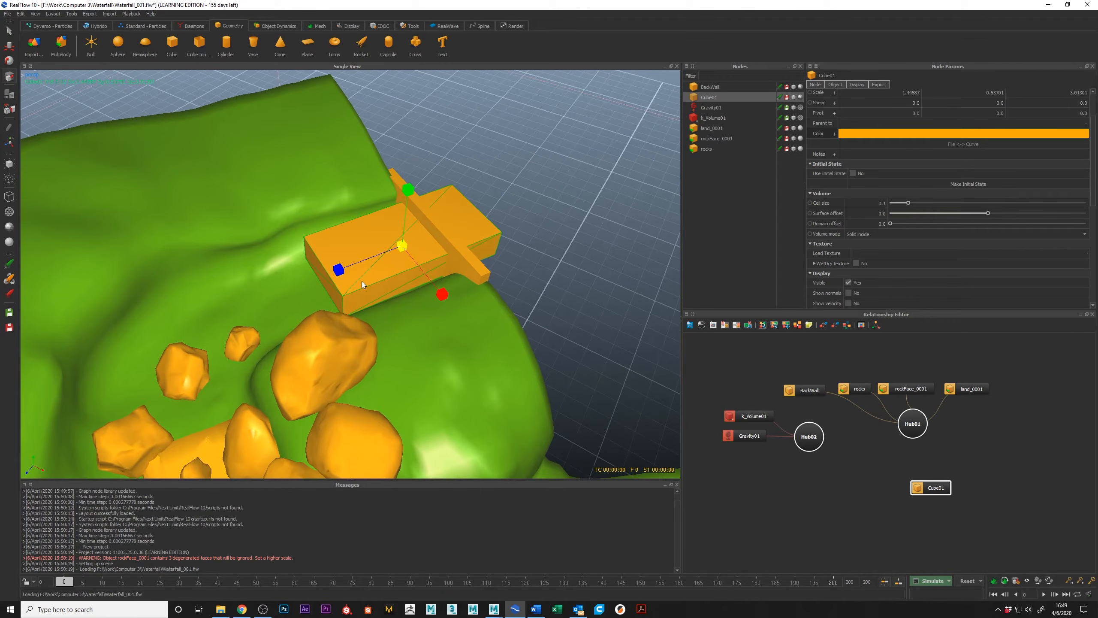
{"action": "left_click_drag", "start_coordinate": [335, 264], "coordinate": [417, 247]}
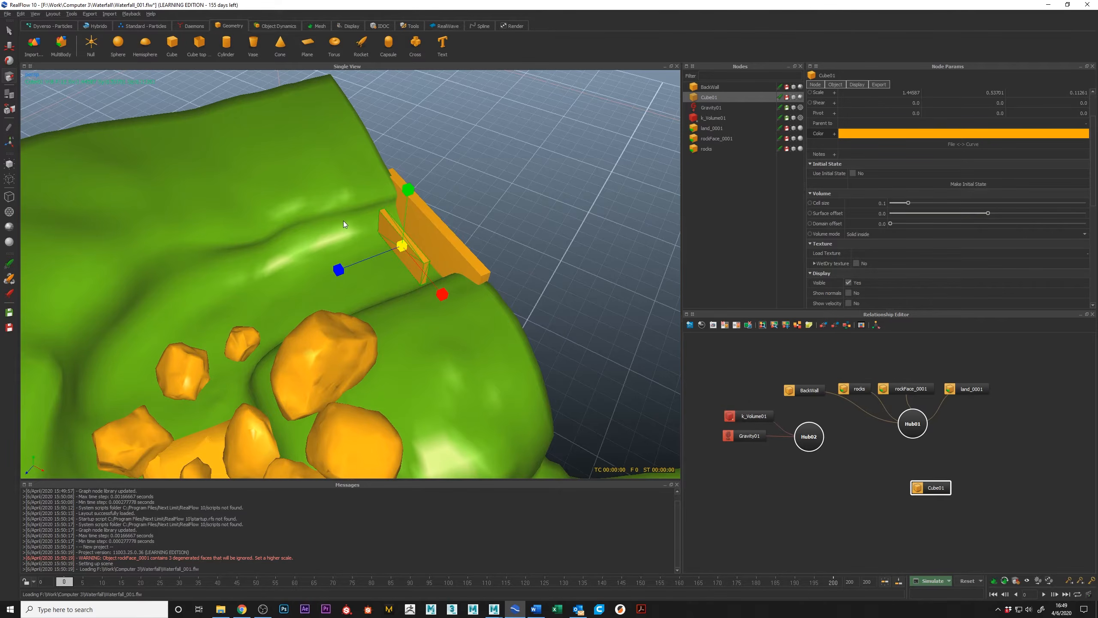
{"action": "scroll", "coordinate": [291, 233], "scroll_direction": "up", "scroll_amount": 4}
{"action": "left_click_drag", "start_coordinate": [292, 233], "coordinate": [325, 282], "text": "alt"}
{"action": "left_click_drag", "start_coordinate": [324, 281], "coordinate": [344, 286], "text": "alt"}
{"action": "left_click_drag", "start_coordinate": [324, 240], "coordinate": [318, 244]}
{"action": "left_click_drag", "start_coordinate": [318, 244], "coordinate": [368, 218], "text": "alt"}
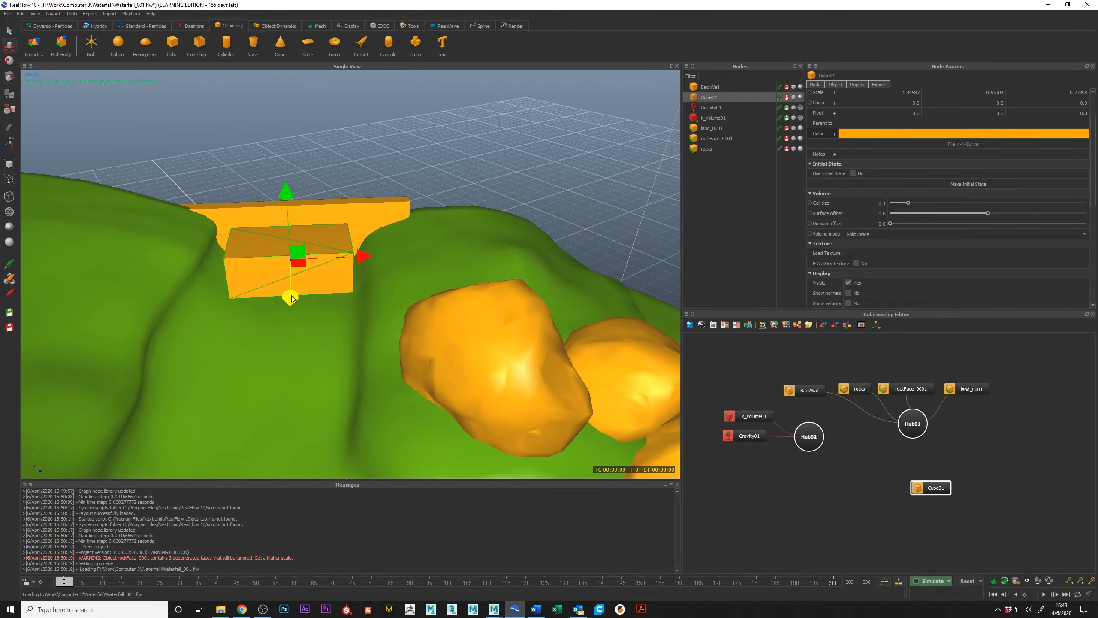
{"action": "left_click_drag", "start_coordinate": [291, 295], "coordinate": [316, 260], "text": "alt"}
{"action": "left_click_drag", "start_coordinate": [308, 221], "coordinate": [247, 342]}
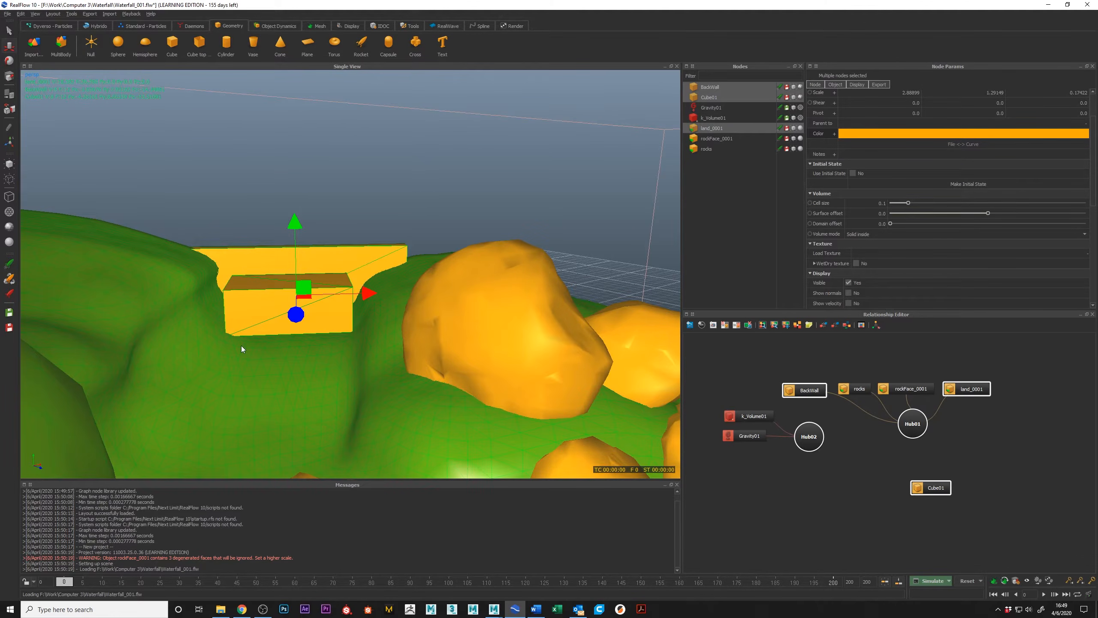
{"action": "left_click_drag", "start_coordinate": [277, 250], "coordinate": [388, 266], "text": "alt"}
{"action": "key", "text": "ctrl+z"}
{"action": "key", "text": "ctrl+z"}
{"action": "key", "text": "ctrl+z"}
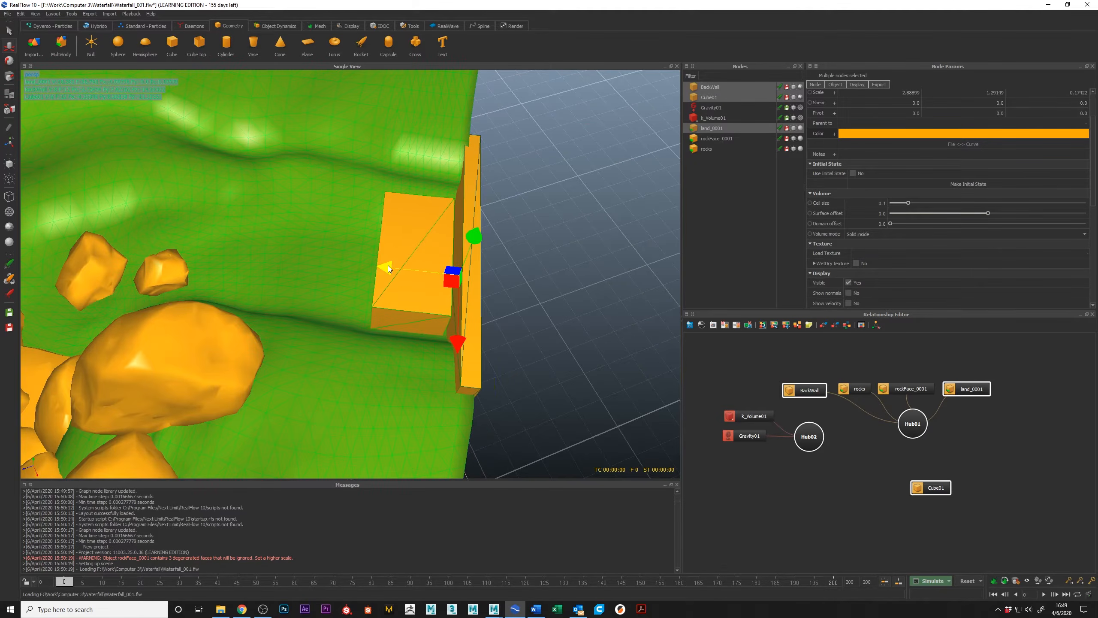
{"action": "left_click_drag", "start_coordinate": [390, 266], "coordinate": [390, 211], "text": "alt"}
{"action": "left_click_drag", "start_coordinate": [329, 284], "coordinate": [301, 316]}
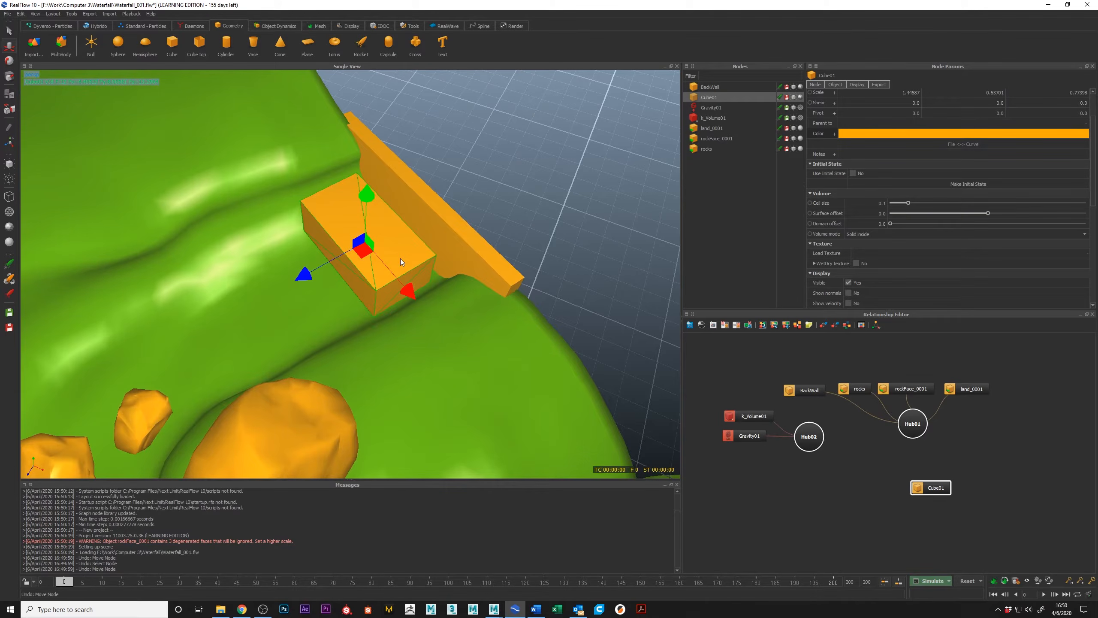
Display the cube as a bounding box and select it again to check its fit in the channel.
{"action": "key", "text": "0"}
{"action": "key", "text": "7"}
{"action": "left_click_drag", "start_coordinate": [400, 258], "coordinate": [428, 197], "text": "alt"}
{"action": "left_click", "coordinate": [394, 162]}
{"action": "left_click_drag", "start_coordinate": [325, 300], "coordinate": [277, 338], "text": "alt"}
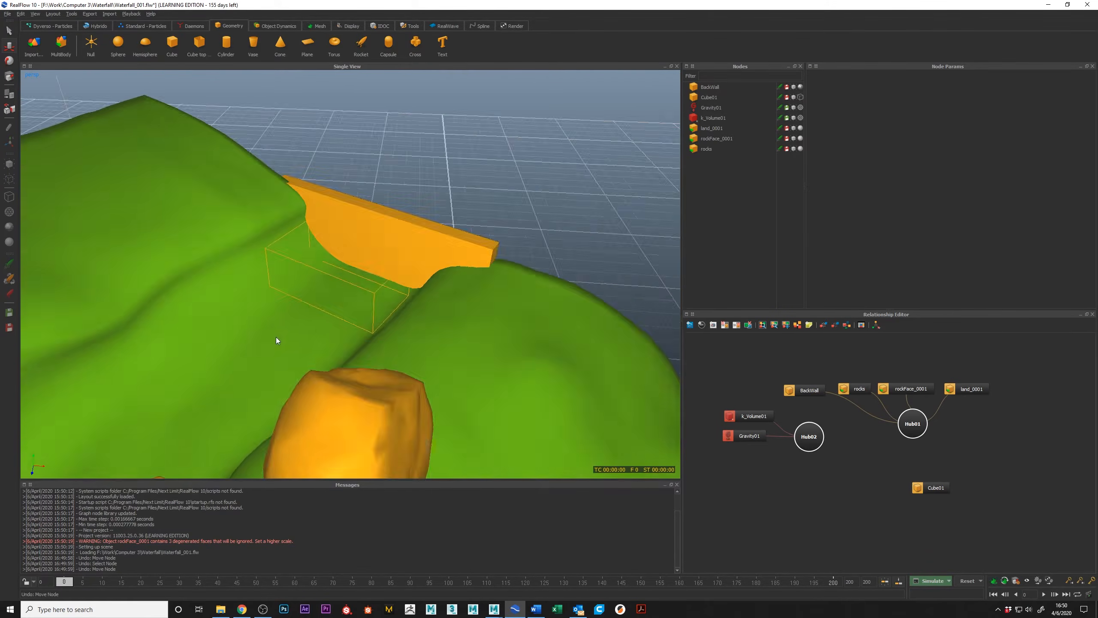
{"action": "left_click", "coordinate": [374, 293]}
{"action": "left_click_drag", "start_coordinate": [311, 218], "coordinate": [358, 225], "text": "alt"}
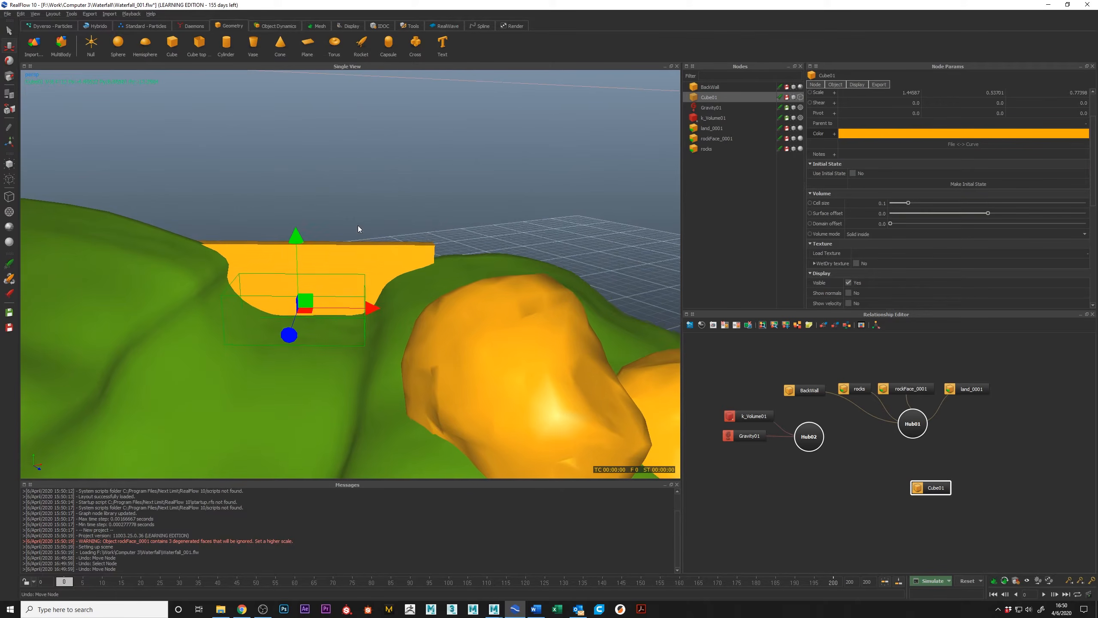
{"action": "left_click_drag", "start_coordinate": [382, 294], "coordinate": [335, 318], "text": "alt"}
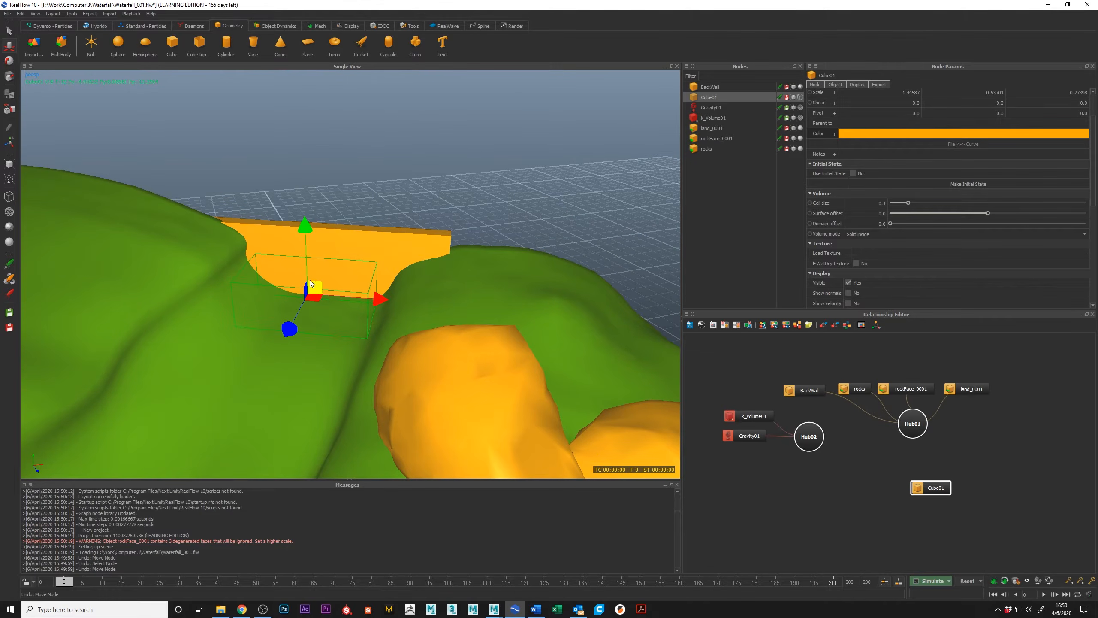
Try the cube's wireframe and shaded display modes, and return it to bounding box display.
{"action": "key", "text": "8"}
{"action": "key", "text": "9"}
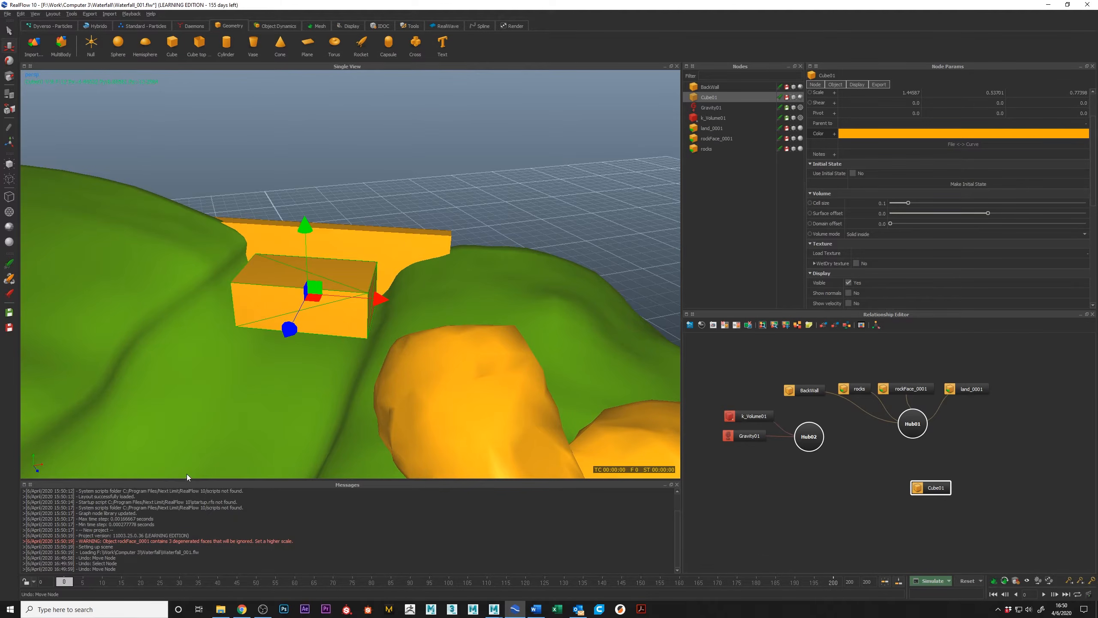
{"action": "key", "text": "0"}
{"action": "key", "text": "7"}
{"action": "mouse_move", "coordinate": [282, 291]}
{"action": "left_mouse_down", "text": "alt"}
{"action": "mouse_move", "coordinate": [288, 277]}
{"action": "mouse_move", "coordinate": [291, 287]}
{"action": "left_mouse_up", "text": "alt"}
{"action": "left_click_drag", "start_coordinate": [353, 328], "coordinate": [286, 311], "text": "alt"}
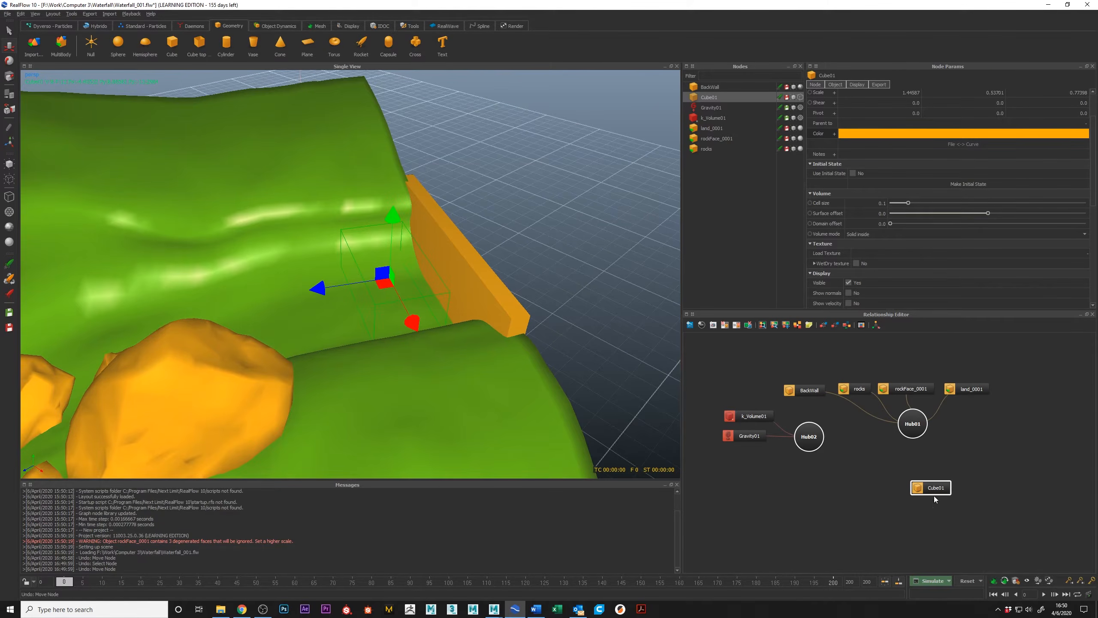
Rename the cube as emitter and move its node lower in the relationship graph.
{"action": "left_click_drag", "start_coordinate": [933, 496], "coordinate": [928, 515]}
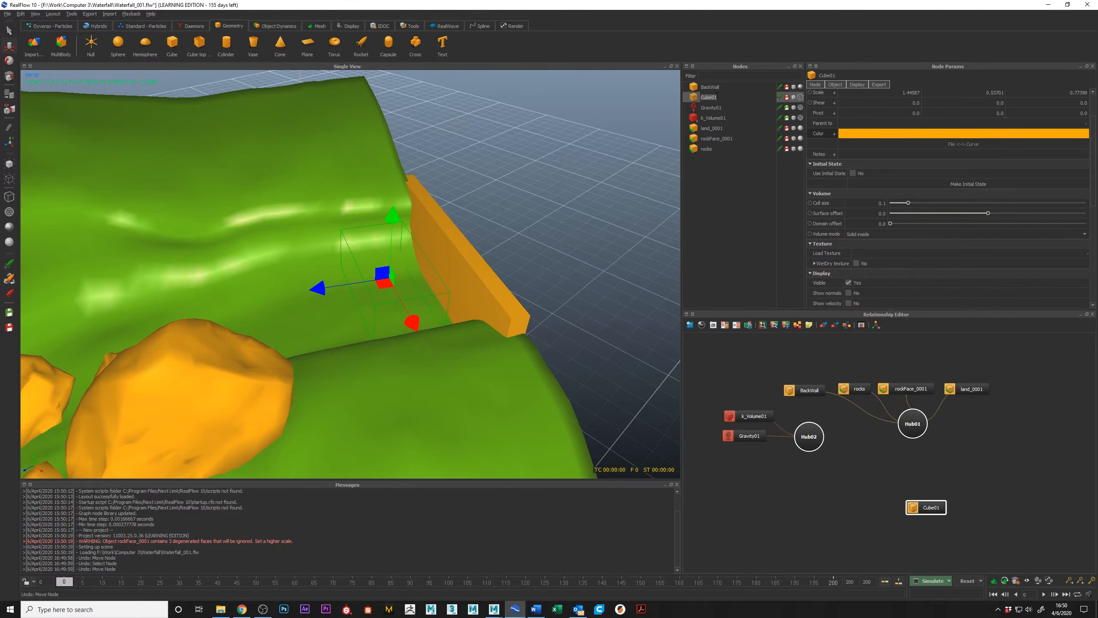
{"action": "type", "text": "emitter"}
{"action": "key", "text": "Return"}
{"action": "left_click_drag", "start_coordinate": [929, 507], "coordinate": [929, 533]}
{"action": "left_click", "coordinate": [142, 27]}
{"action": "left_click", "coordinate": [96, 26]}
{"action": "left_click", "coordinate": [88, 43]}
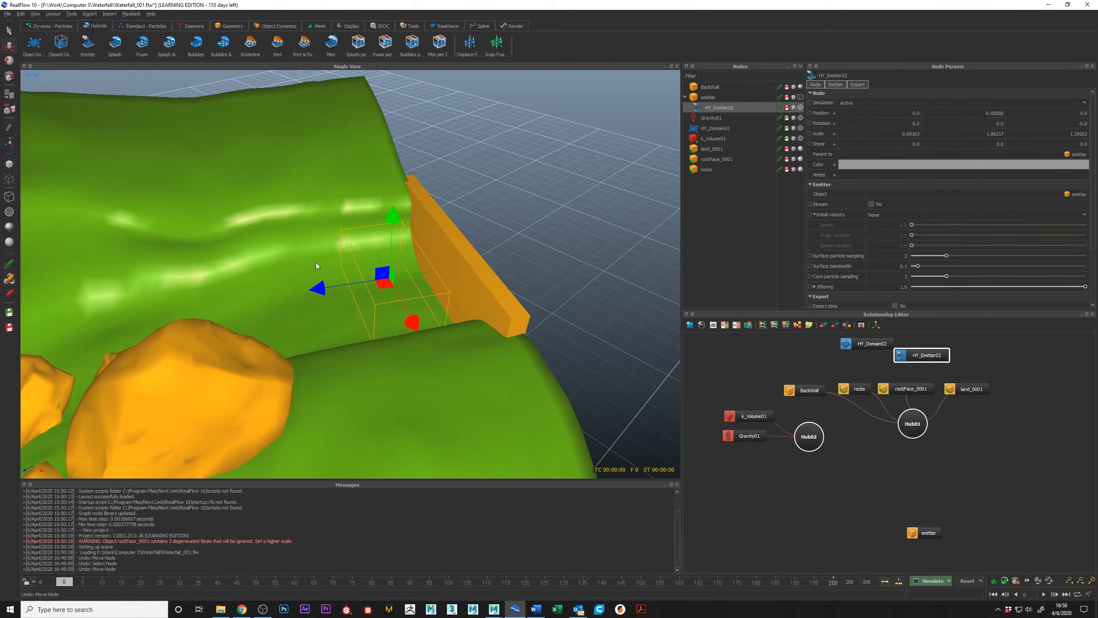
{"action": "middle_click_drag", "start_coordinate": [558, 296], "coordinate": [550, 265], "text": "alt"}
{"action": "key", "text": "ctrl+z"}
{"action": "left_click_drag", "start_coordinate": [467, 275], "coordinate": [490, 291], "text": "alt"}
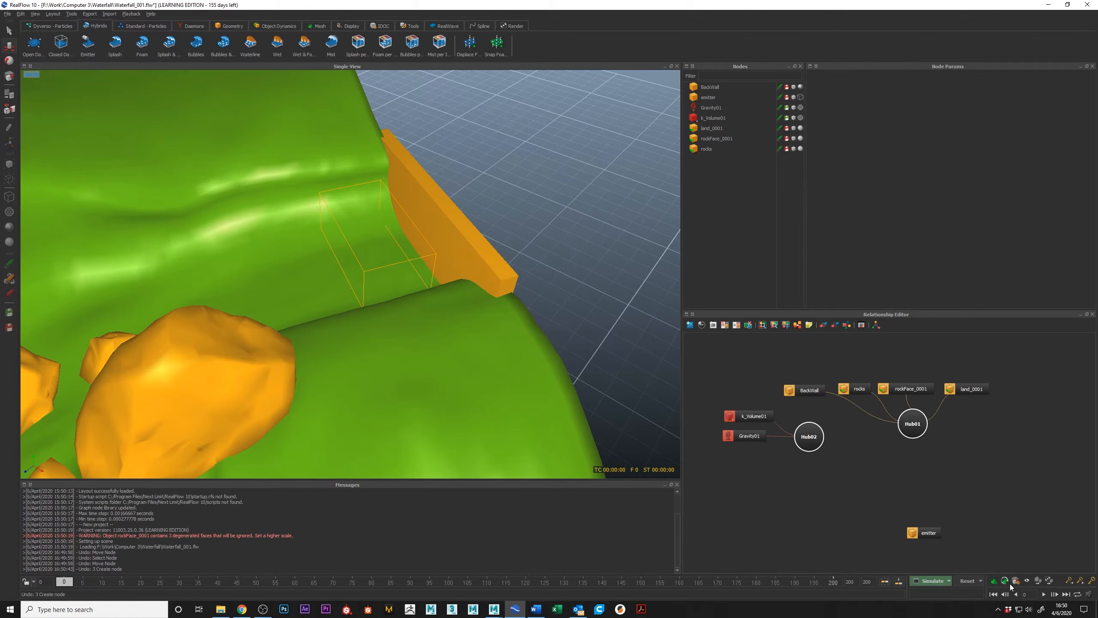
Create a Hybrido emitter and domain from the selected emitter object, and stack both nodes above it in the relationship graph.
{"action": "left_click_drag", "start_coordinate": [979, 570], "coordinate": [980, 570]}
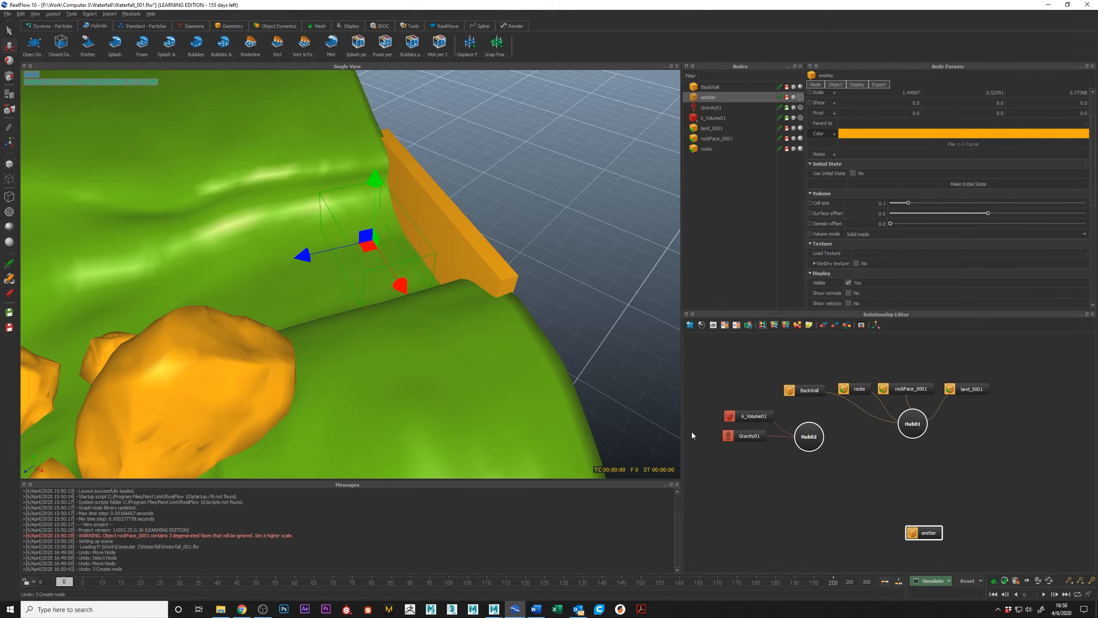
{"action": "left_click", "coordinate": [88, 43]}
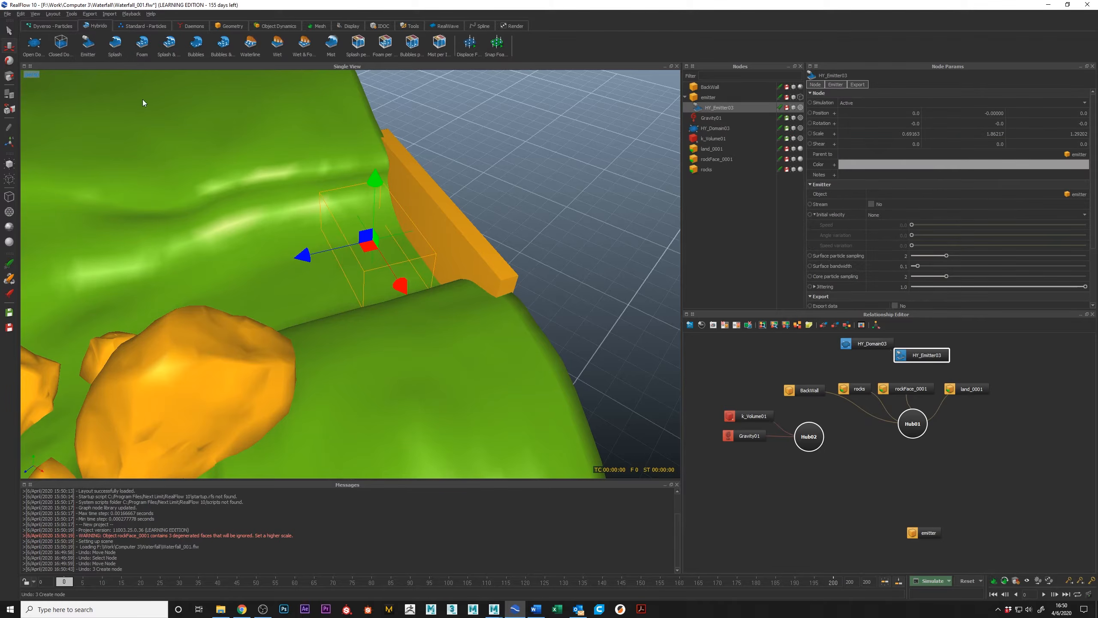
{"action": "left_click_drag", "start_coordinate": [920, 357], "coordinate": [969, 363]}
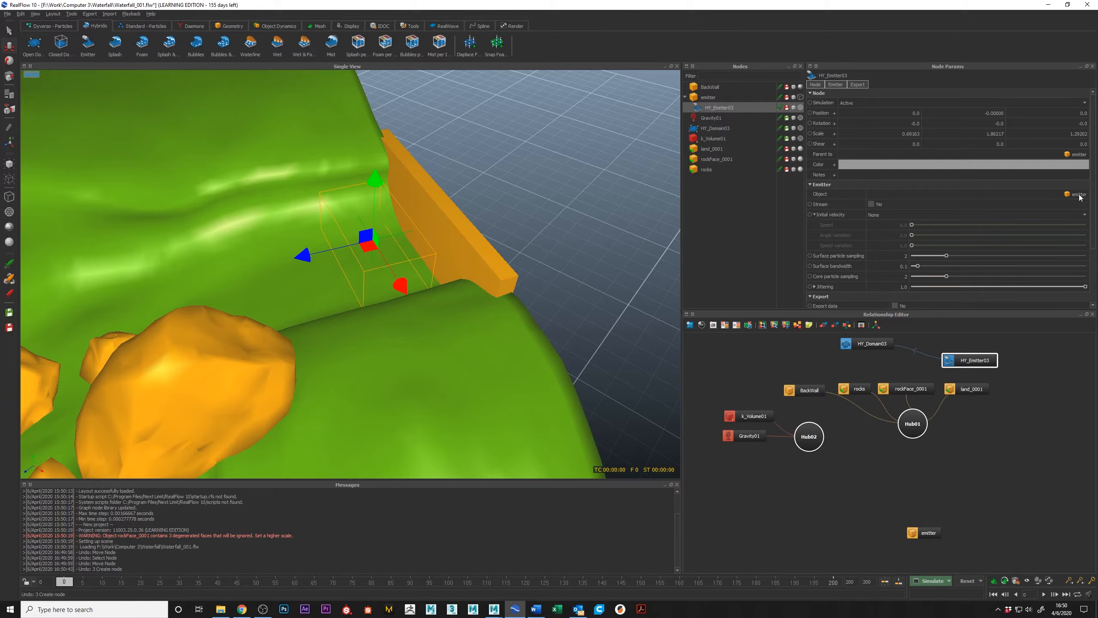
{"action": "left_click_drag", "start_coordinate": [974, 365], "coordinate": [926, 518]}
{"action": "left_click_drag", "start_coordinate": [879, 344], "coordinate": [950, 466]}
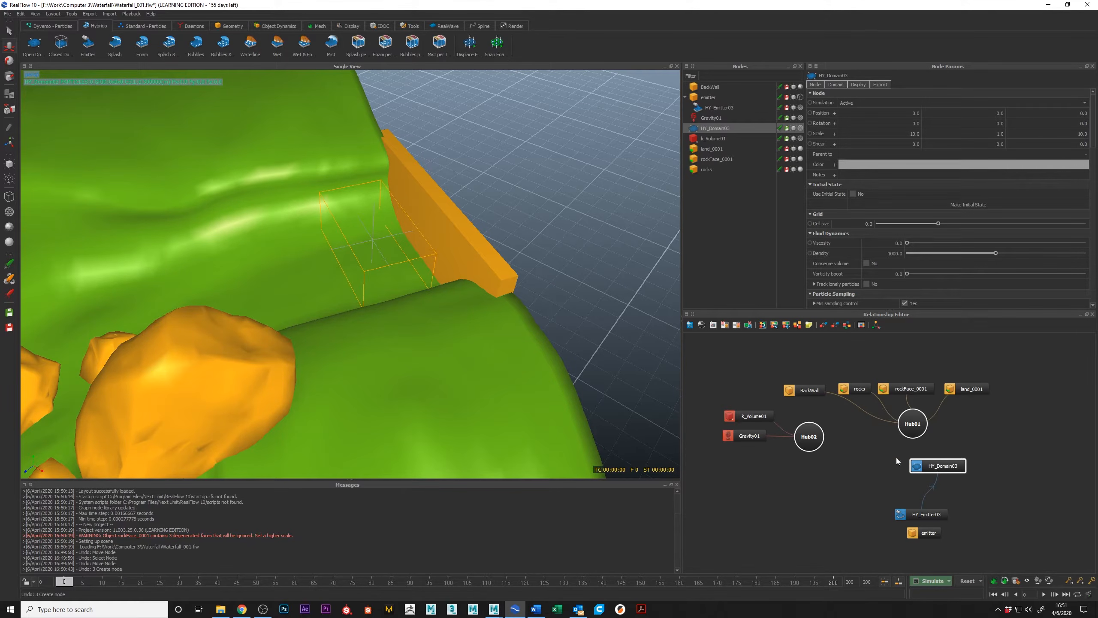
{"action": "left_click_drag", "start_coordinate": [940, 472], "coordinate": [925, 491]}
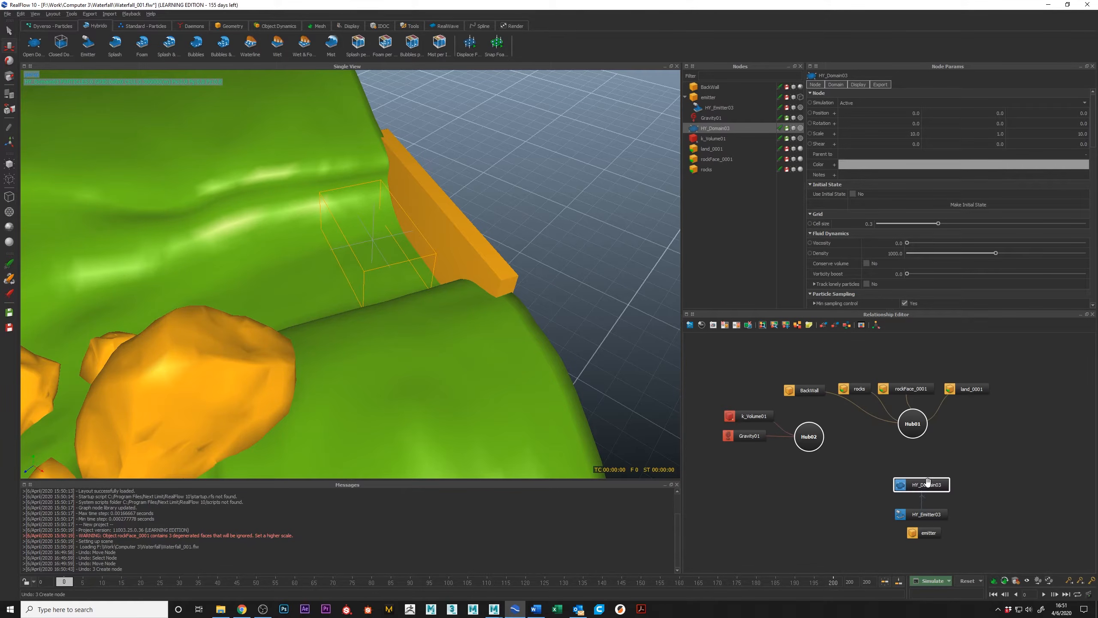
Rename the Hybrido domain as riverWater.
{"action": "double_click", "coordinate": [712, 130]}
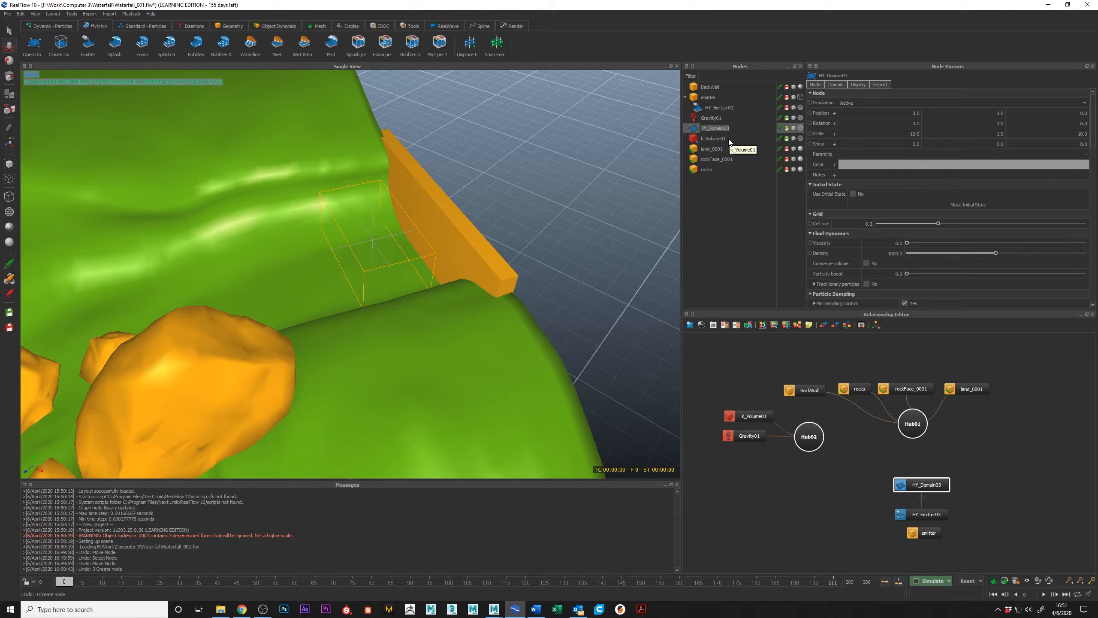
{"action": "type", "text": "riverWater"}
{"action": "key", "text": "Return"}
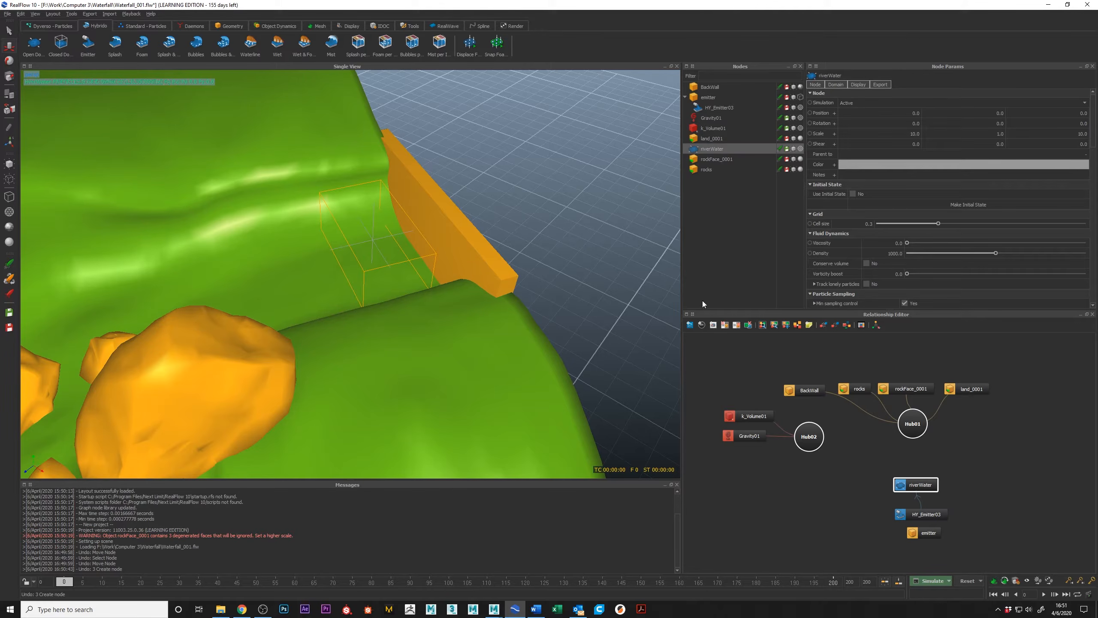
Rename the emitter cube object as emitterGEO.
{"action": "left_click", "coordinate": [933, 518]}
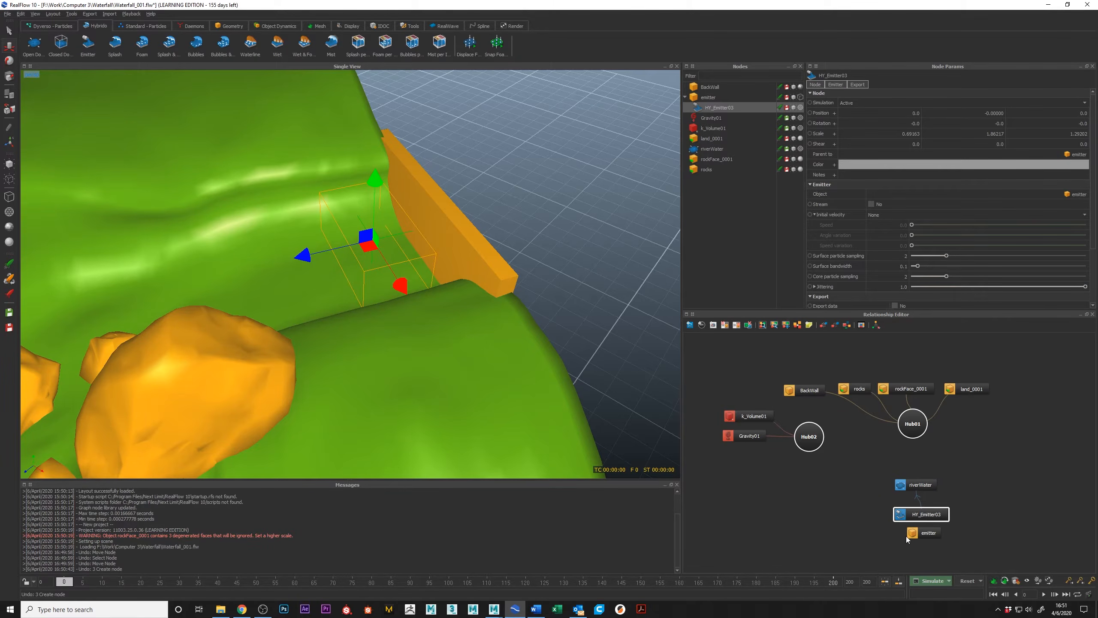
{"action": "left_click", "coordinate": [925, 533]}
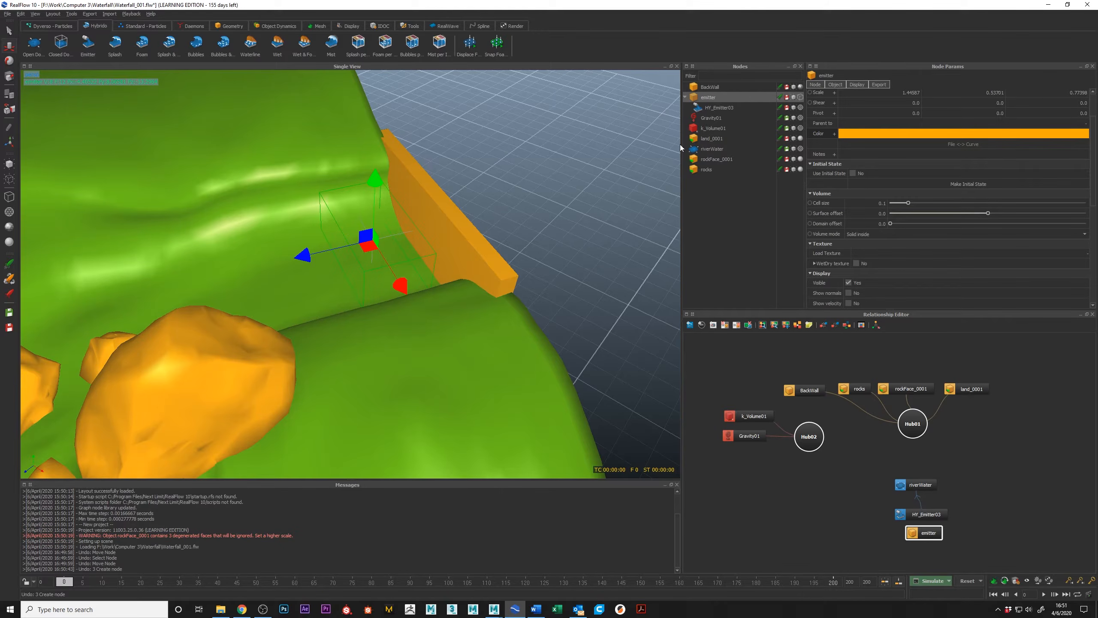
{"action": "double_click", "coordinate": [719, 99]}
{"action": "left_click", "coordinate": [720, 99]}
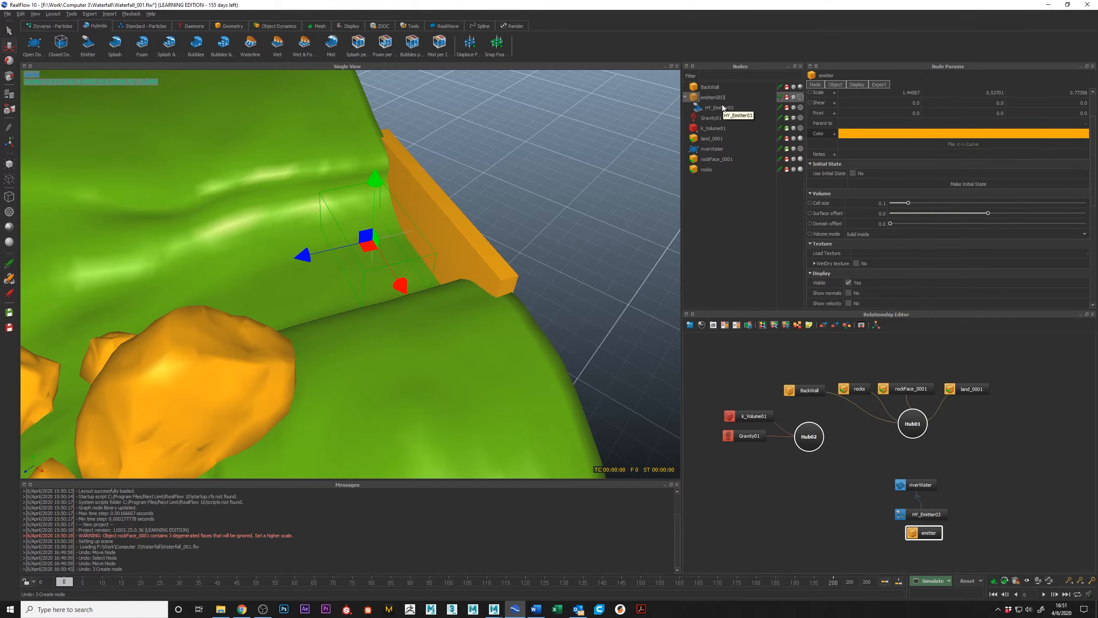
{"action": "key", "text": "Return"}
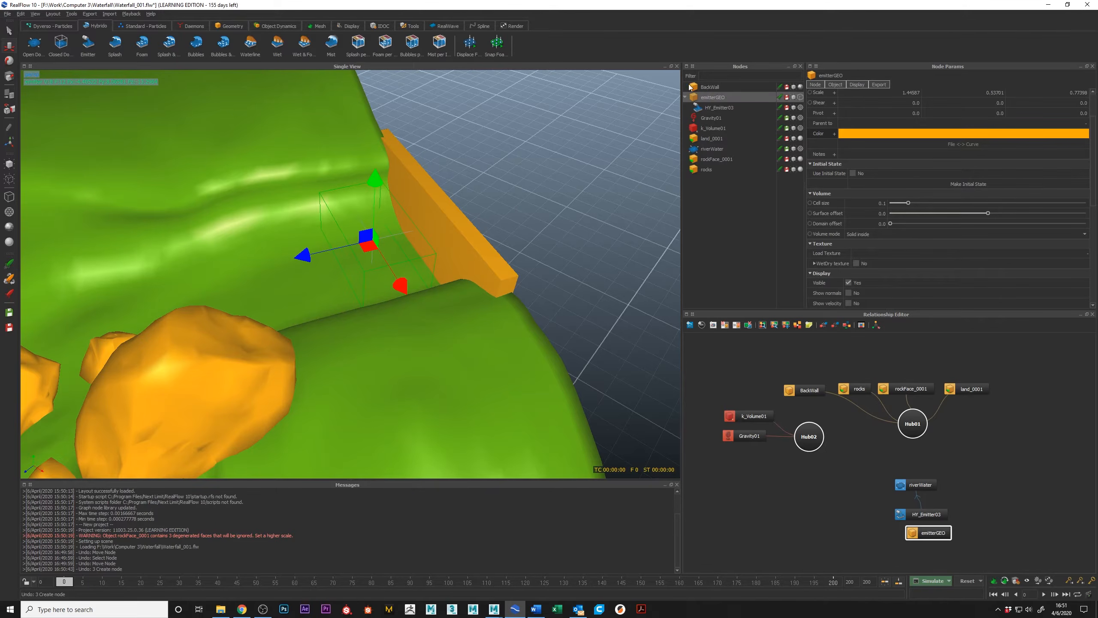
Rename the Hybrido emitter as emitter and line up the emitterGEO node beneath it in the graph.
{"action": "left_click", "coordinate": [926, 514]}
{"action": "double_click", "coordinate": [715, 107]}
{"action": "type", "text": "emit"}
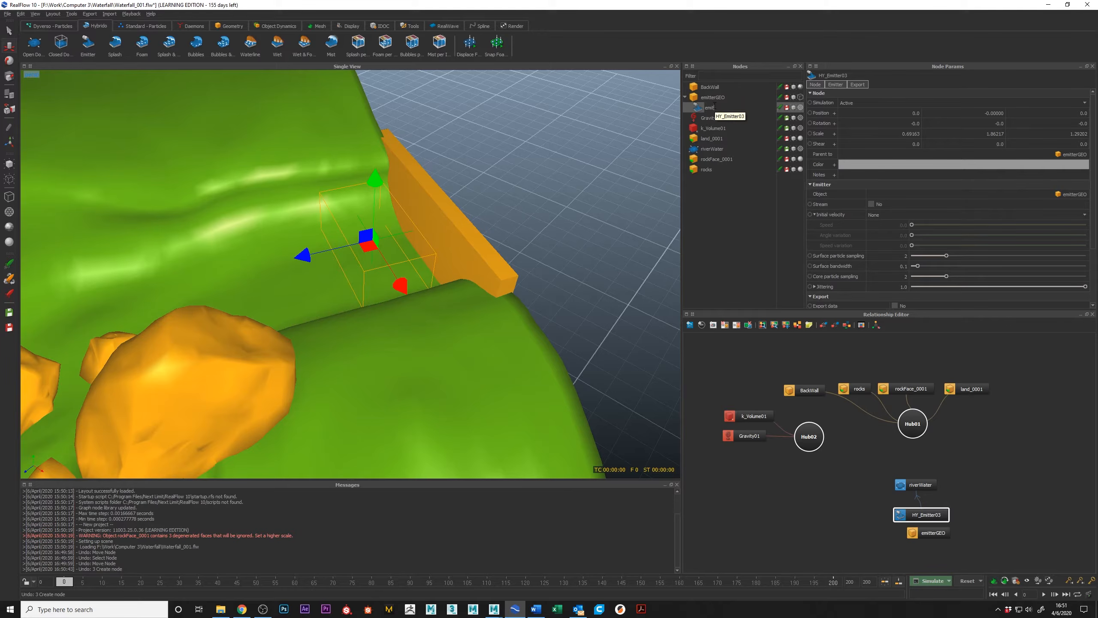
{"action": "type", "text": "ter"}
{"action": "key", "text": "Return"}
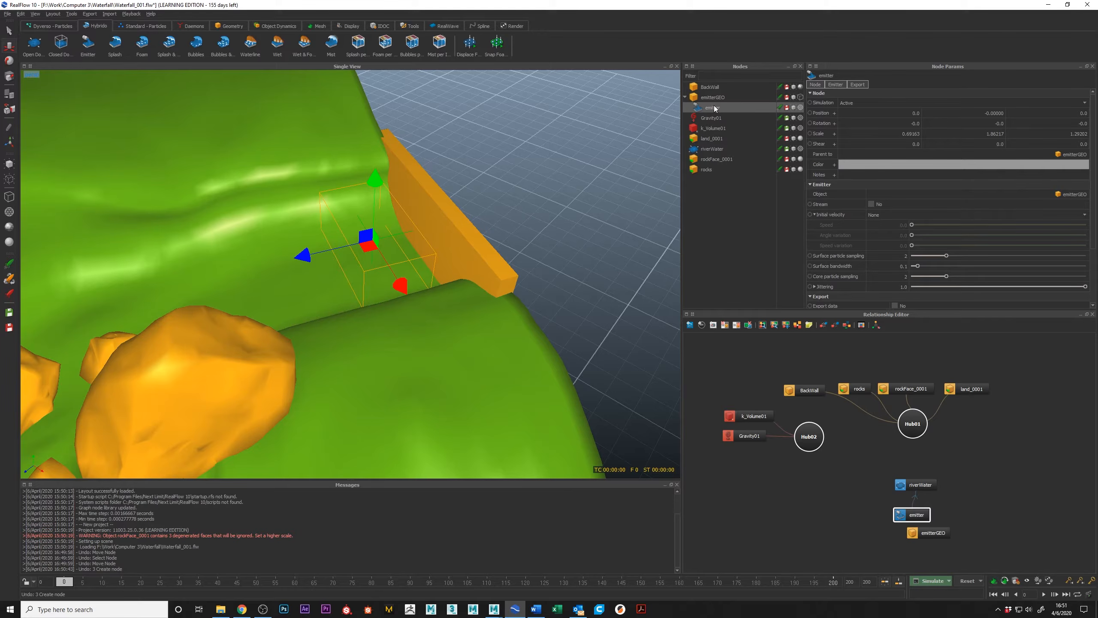
{"action": "left_click", "coordinate": [934, 535]}
{"action": "left_click_drag", "start_coordinate": [934, 536], "coordinate": [920, 536]}
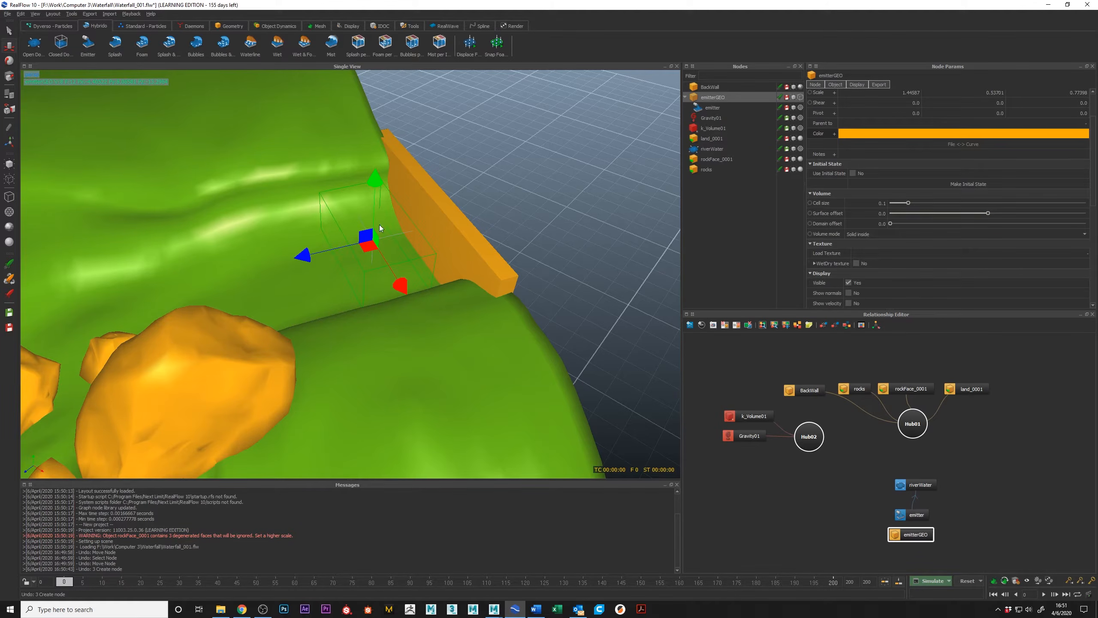
Examine how emitterGEO, emitter and riverWater relate, including the emitter's Object setting and the riverWater domain.
{"action": "left_click_drag", "start_coordinate": [360, 247], "coordinate": [407, 245], "text": "alt"}
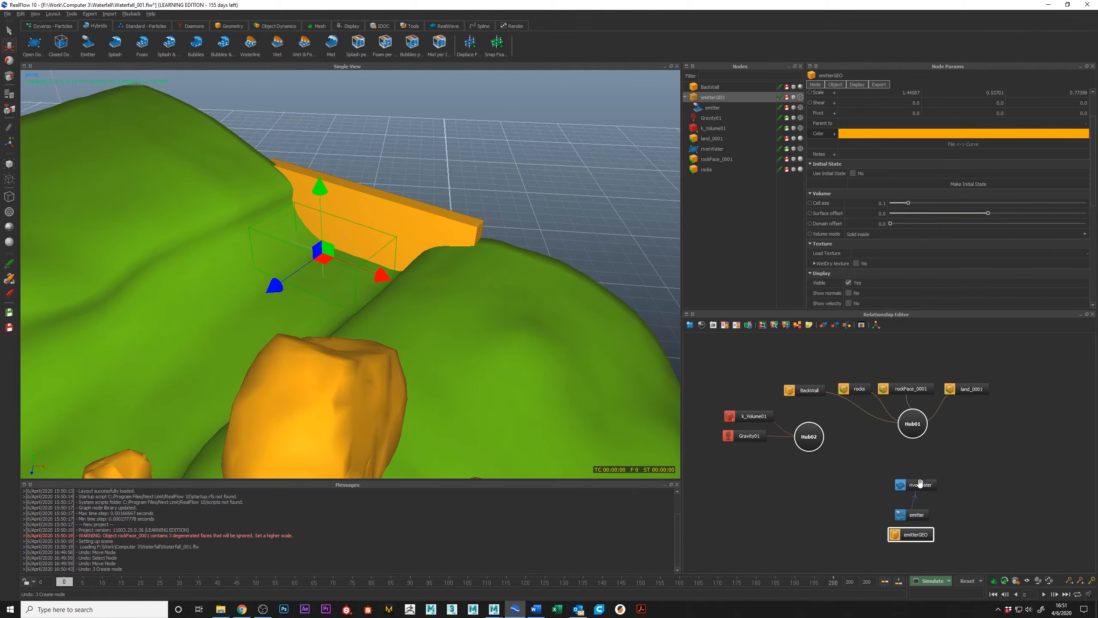
{"action": "middle_click_drag", "start_coordinate": [920, 484], "coordinate": [903, 401], "text": "alt"}
{"action": "right_click_drag", "start_coordinate": [904, 402], "coordinate": [977, 485], "text": "alt"}
{"action": "mouse_move", "coordinate": [904, 464]}
{"action": "left_mouse_down"}
{"action": "mouse_move", "coordinate": [943, 498]}
{"action": "mouse_move", "coordinate": [895, 464]}
{"action": "left_mouse_up"}
{"action": "left_click", "coordinate": [906, 426]}
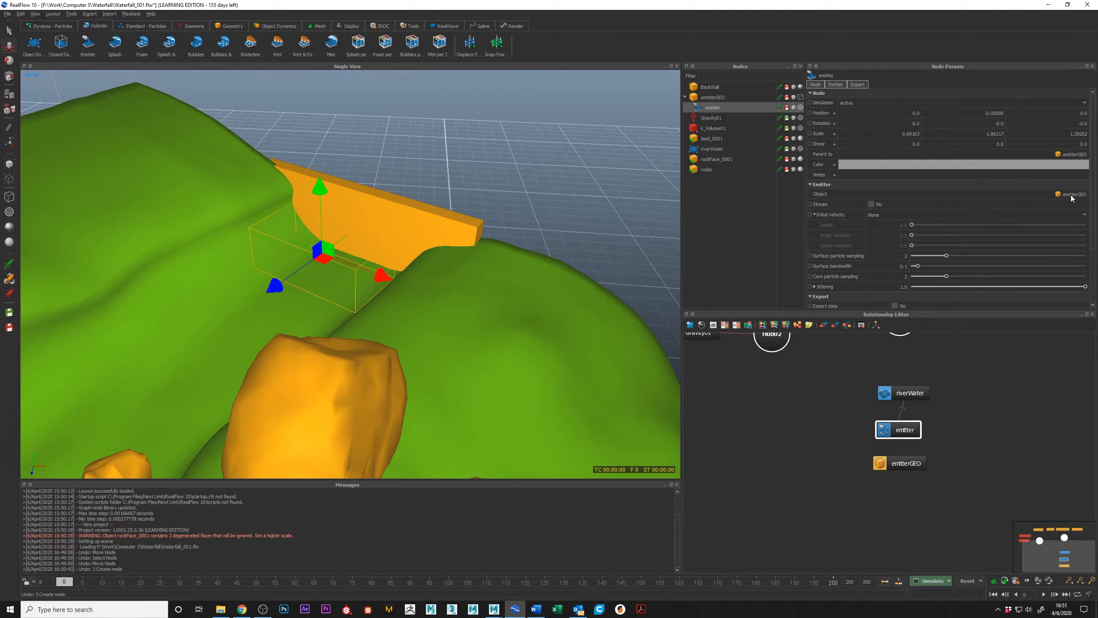
{"action": "middle_click_drag", "start_coordinate": [963, 383], "coordinate": [952, 401], "text": "alt"}
{"action": "middle_click_drag", "start_coordinate": [886, 416], "coordinate": [885, 421], "text": "alt"}
{"action": "left_click", "coordinate": [914, 387]}
{"action": "middle_click_drag", "start_coordinate": [914, 387], "coordinate": [938, 434], "text": "alt"}
{"action": "left_click", "coordinate": [873, 460]}
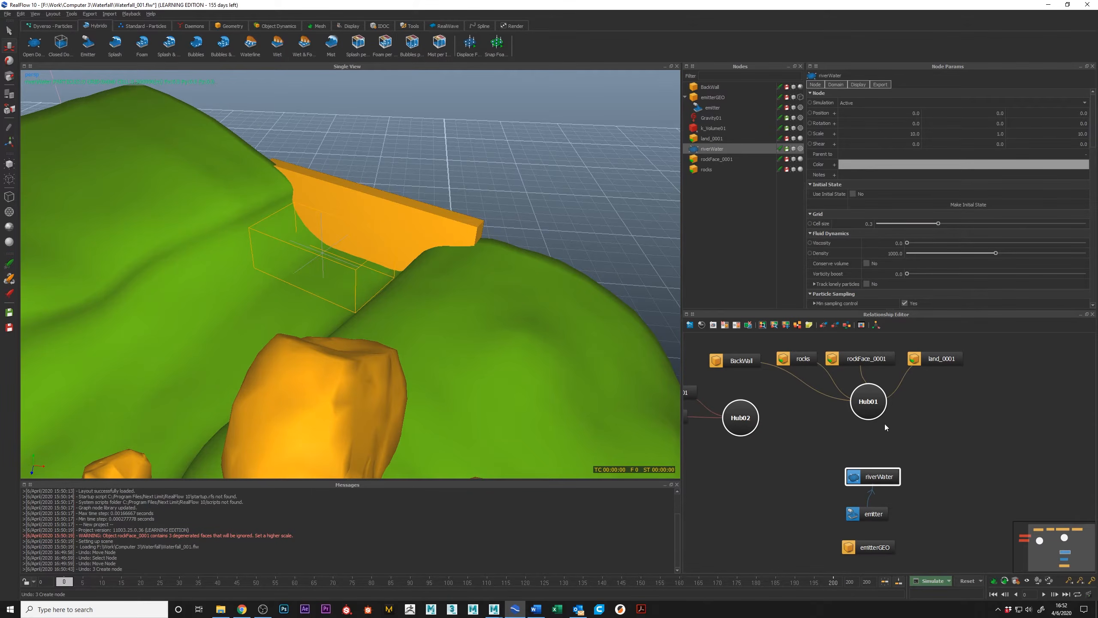
{"action": "middle_click_drag", "start_coordinate": [935, 410], "coordinate": [943, 412]}
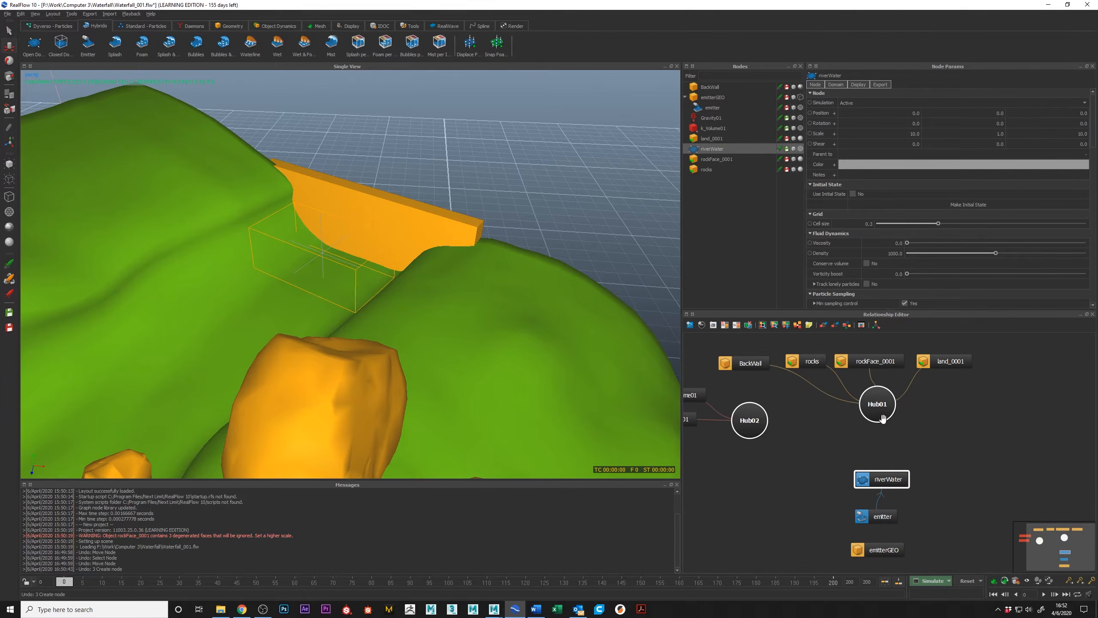
Connect the riverWater domain to both Hub01 and Hub02 in the relationship graph.
{"action": "middle_click_drag", "start_coordinate": [880, 414], "coordinate": [929, 435]}
{"action": "right_click", "coordinate": [937, 435]}
{"action": "left_click", "coordinate": [865, 475]}
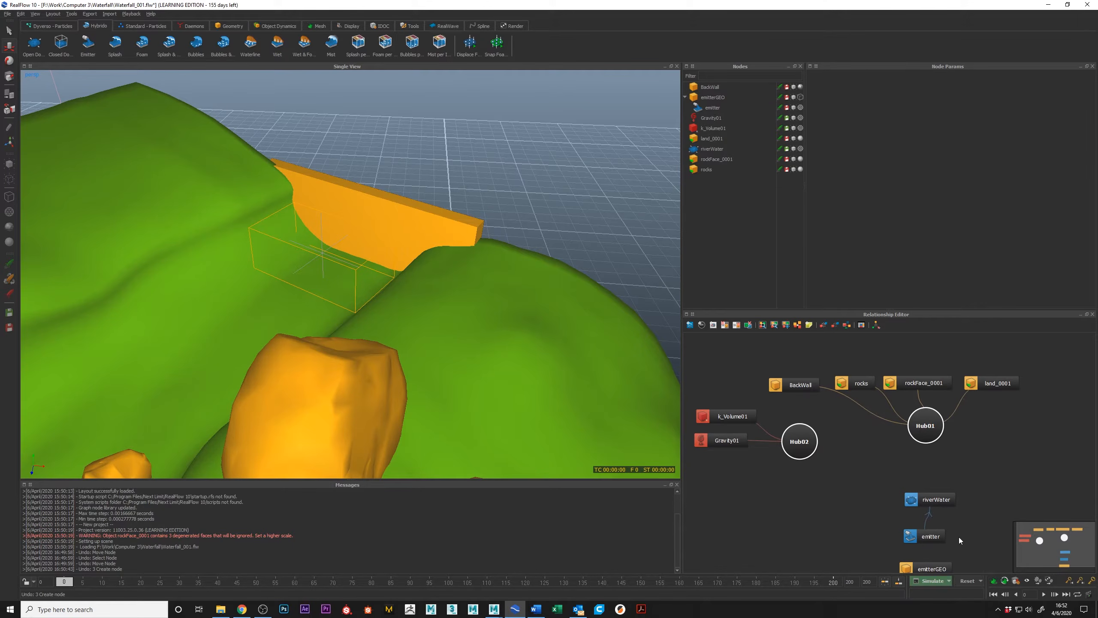
{"action": "left_click_drag", "start_coordinate": [911, 502], "coordinate": [917, 422]}
{"action": "left_click_drag", "start_coordinate": [910, 502], "coordinate": [807, 441]}
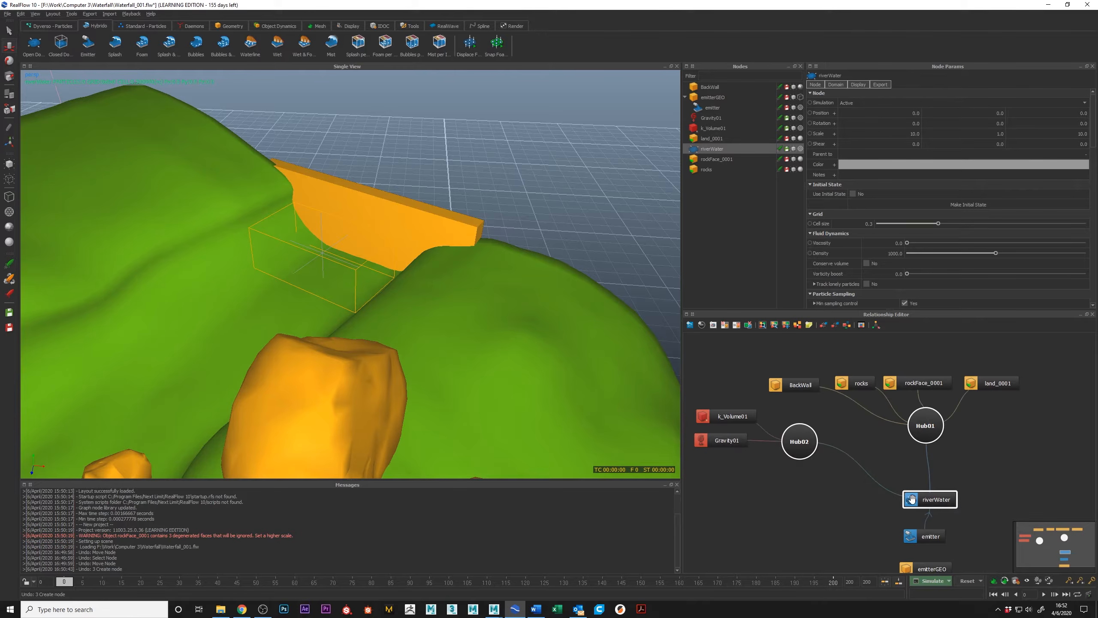
Line up the riverWater domain node directly beneath Hub01 in the relationship graph.
{"action": "mouse_move", "coordinate": [941, 501]}
{"action": "left_mouse_down"}
{"action": "mouse_move", "coordinate": [951, 495]}
{"action": "mouse_move", "coordinate": [927, 500]}
{"action": "left_mouse_up"}
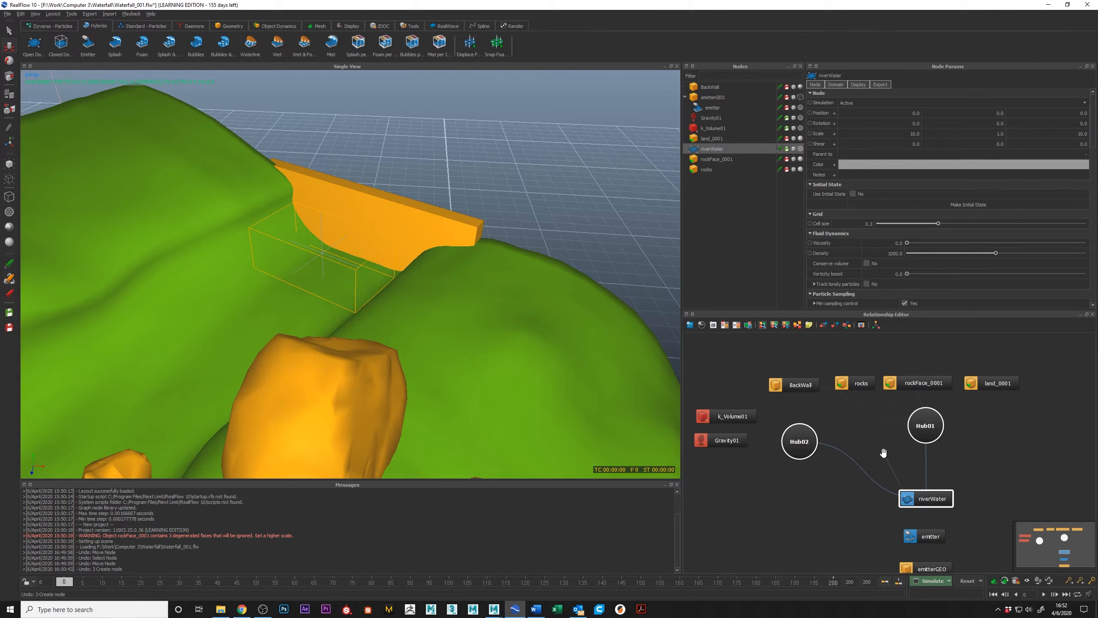
{"action": "left_click_drag", "start_coordinate": [399, 239], "coordinate": [419, 297], "text": "alt"}
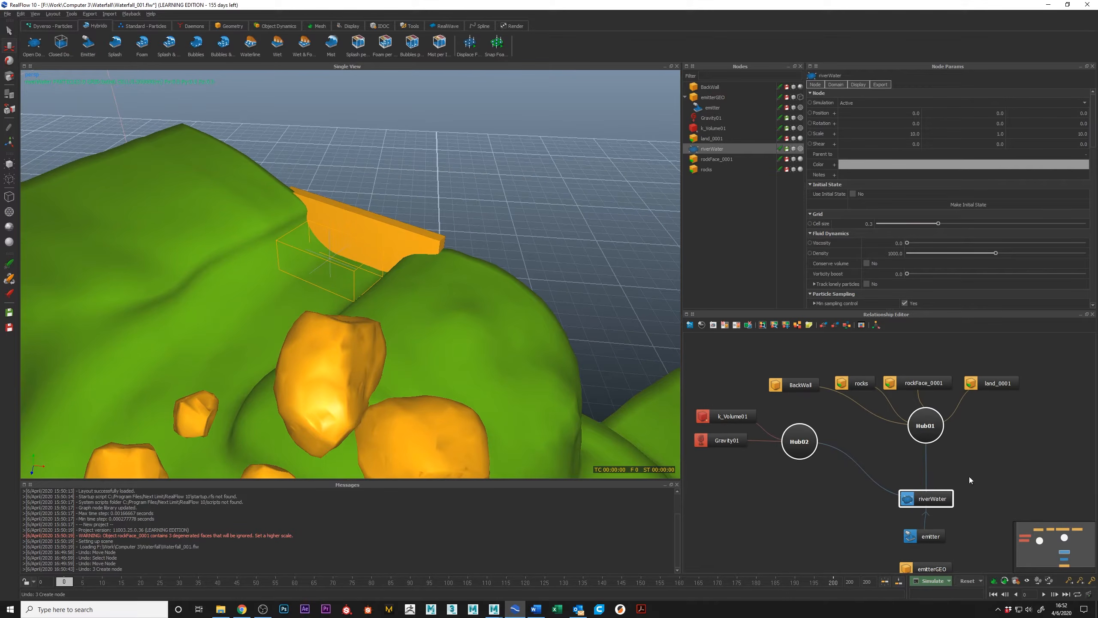
{"action": "middle_click_drag", "start_coordinate": [970, 479], "coordinate": [968, 469], "text": "alt"}
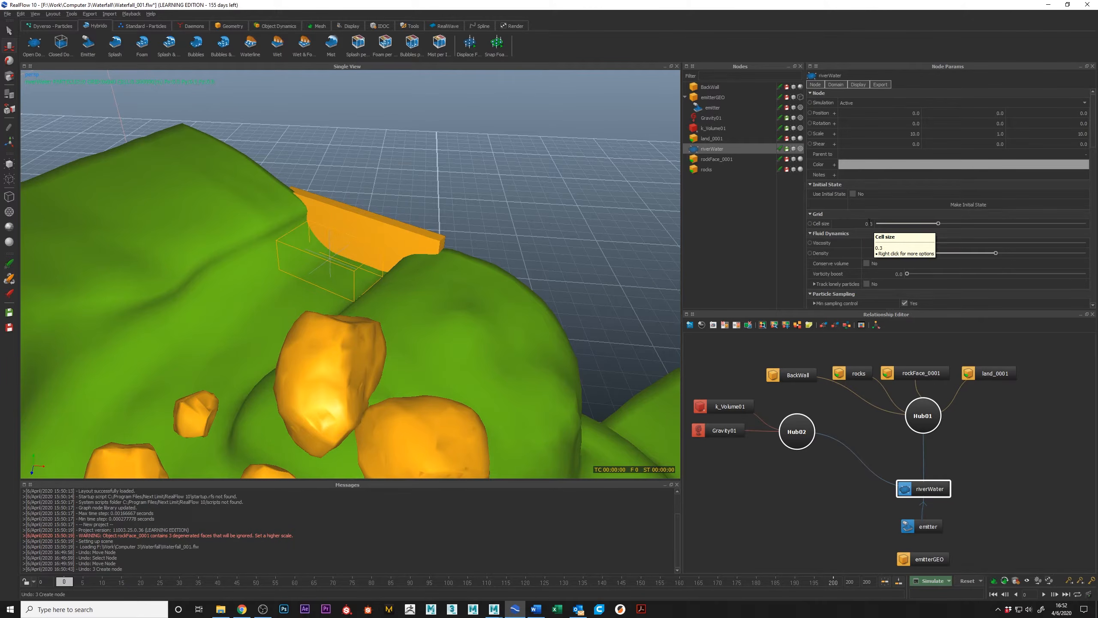
Change the display color of the land_0001 object to orange, #ffaa00, and deselect it.
{"action": "left_click_drag", "start_coordinate": [479, 293], "coordinate": [659, 285], "text": "alt"}
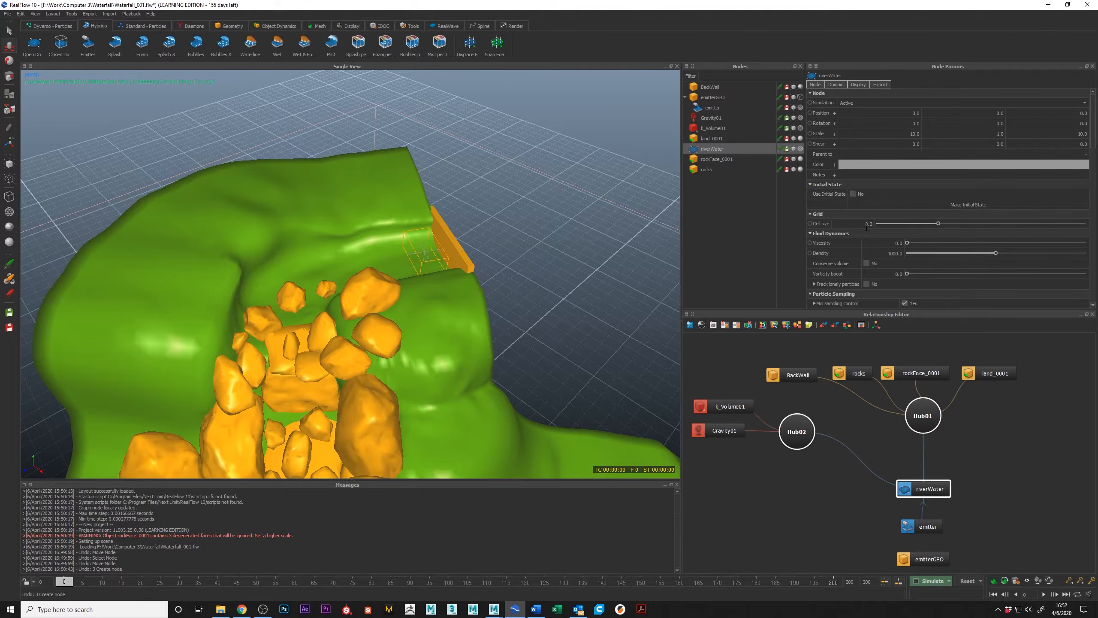
{"action": "left_click_drag", "start_coordinate": [564, 266], "coordinate": [574, 271], "text": "alt"}
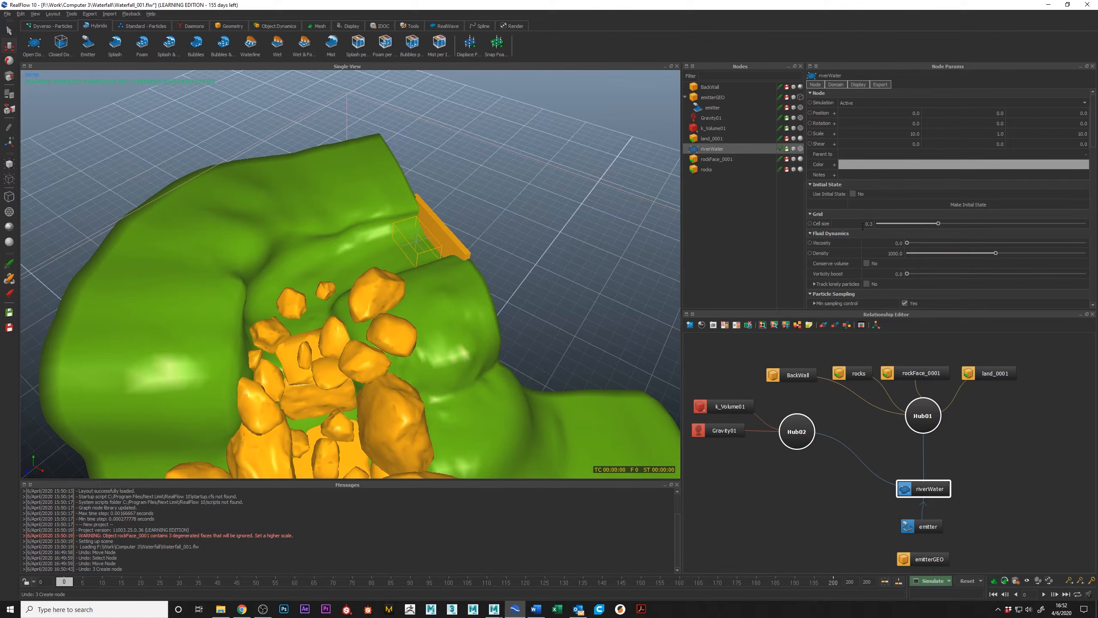
{"action": "left_click_drag", "start_coordinate": [476, 235], "coordinate": [426, 263], "text": "alt"}
{"action": "scroll", "coordinate": [424, 257], "scroll_direction": "up", "scroll_amount": 3}
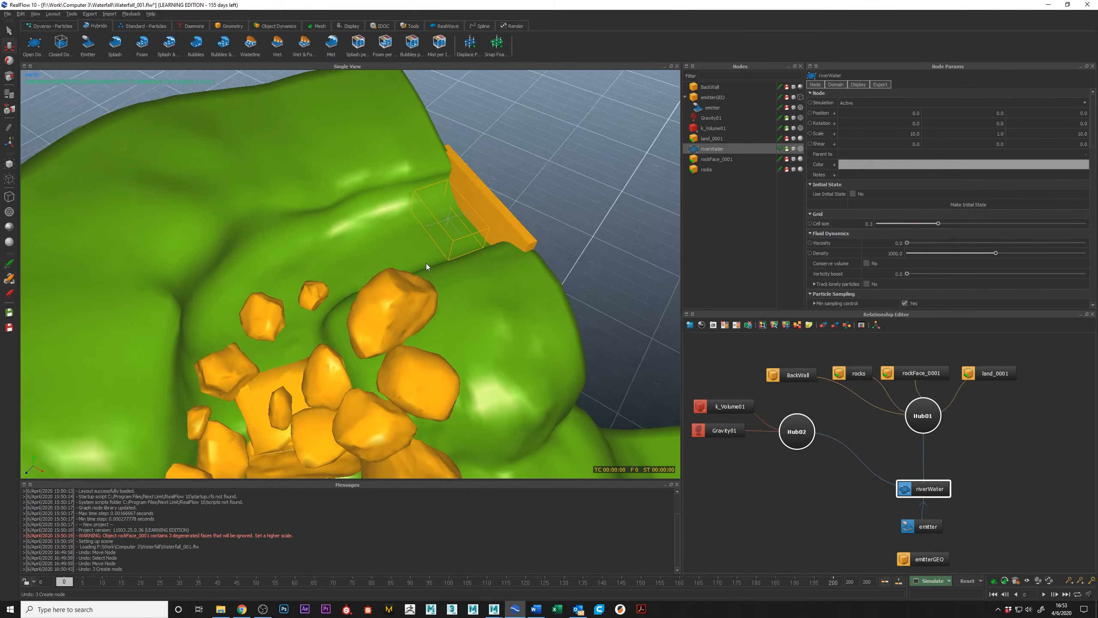
{"action": "left_click", "coordinate": [528, 314]}
{"action": "left_click_drag", "start_coordinate": [1093, 152], "coordinate": [1087, 169]}
{"action": "left_click", "coordinate": [913, 129]}
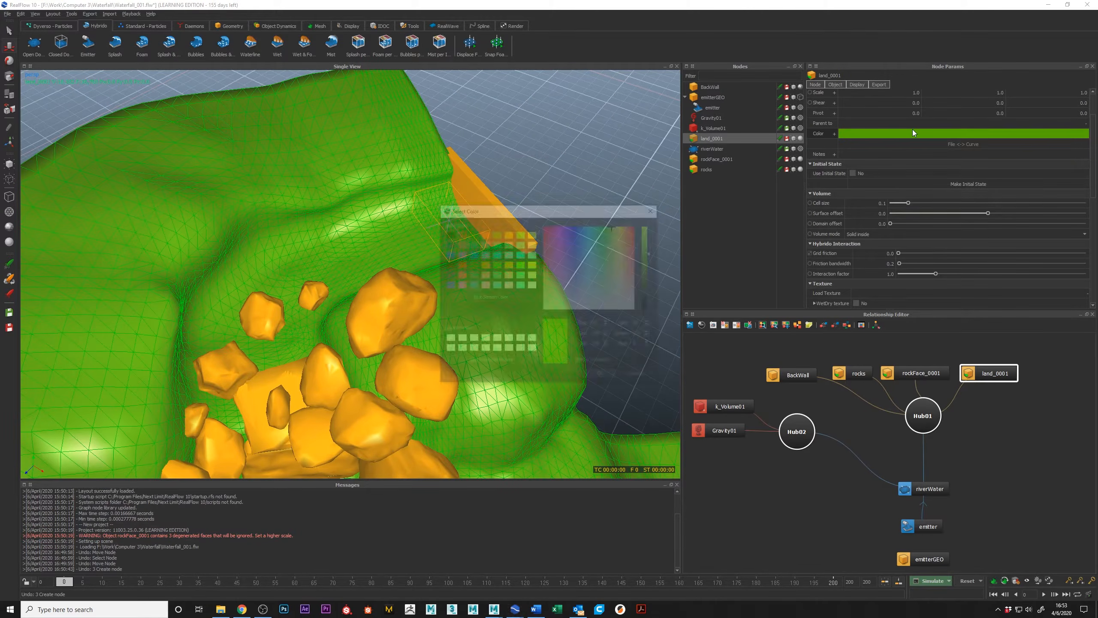
{"action": "left_click", "coordinate": [509, 265]}
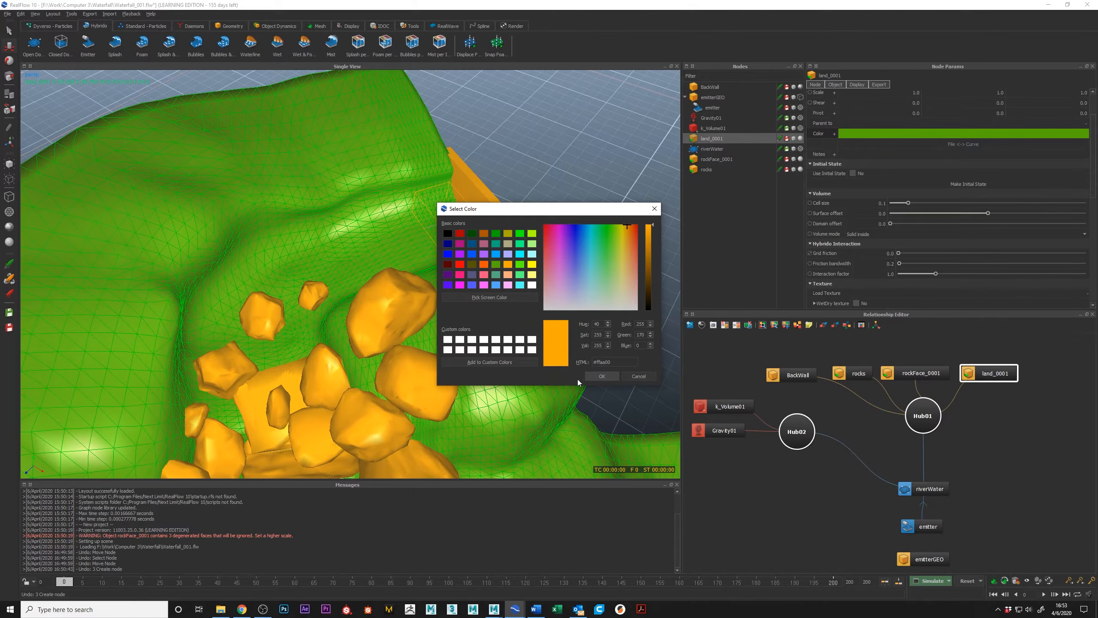
{"action": "left_click", "coordinate": [601, 376]}
{"action": "left_click", "coordinate": [581, 211]}
{"action": "scroll", "coordinate": [580, 208], "scroll_direction": "up", "scroll_amount": 5}
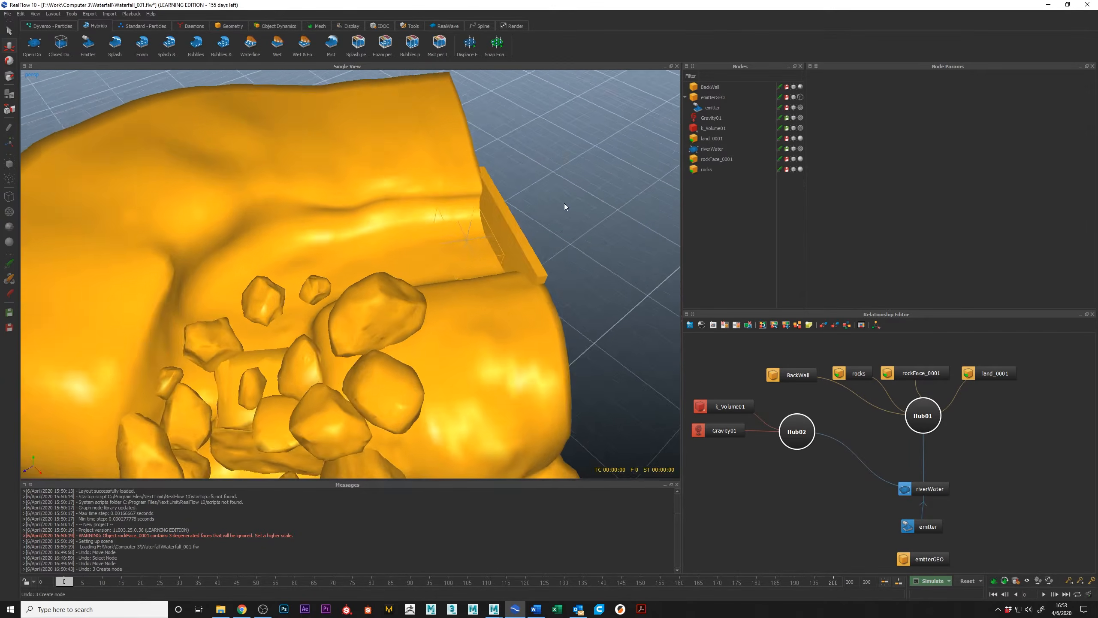
Check the node parameters of the emitter and the riverWater domain and inspect the emitter area in the channel.
{"action": "middle_click_drag", "start_coordinate": [551, 233], "coordinate": [543, 193], "text": "alt"}
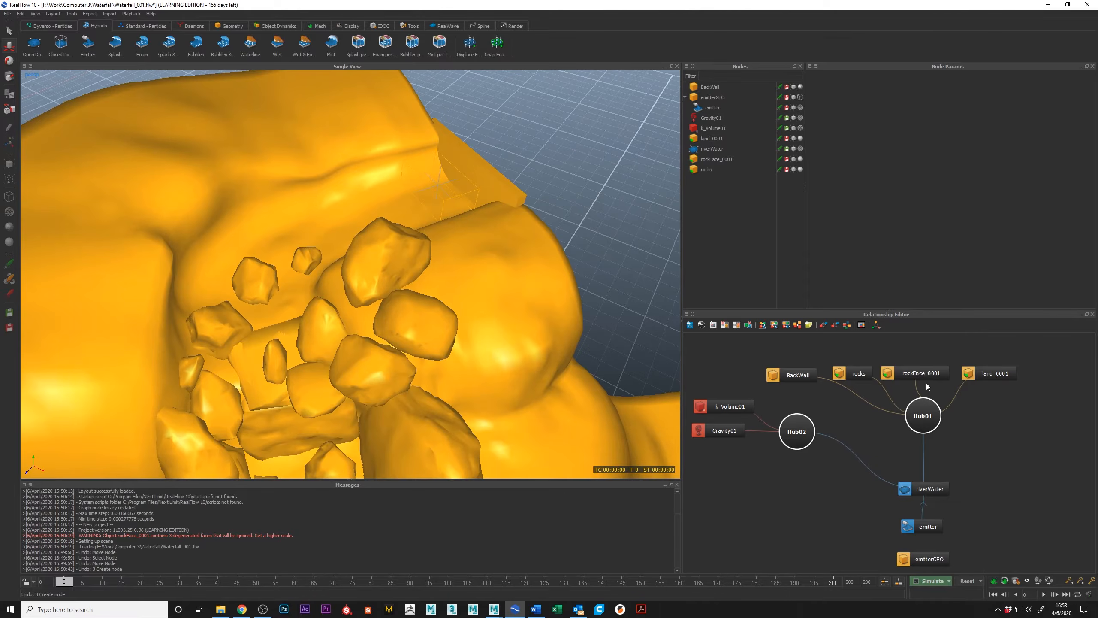
{"action": "left_click", "coordinate": [940, 527]}
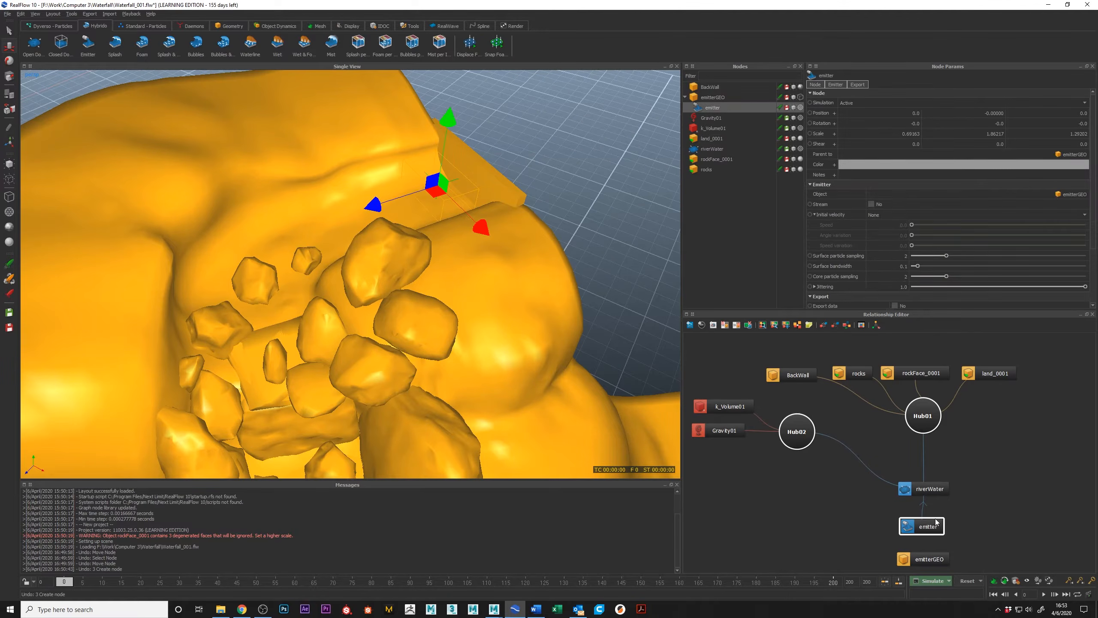
{"action": "left_click", "coordinate": [935, 492]}
{"action": "middle_click_drag", "start_coordinate": [490, 192], "coordinate": [510, 222], "text": "alt"}
{"action": "scroll", "coordinate": [411, 229], "scroll_direction": "up", "scroll_amount": 4}
{"action": "scroll", "coordinate": [525, 236], "scroll_direction": "down", "scroll_amount": 4}
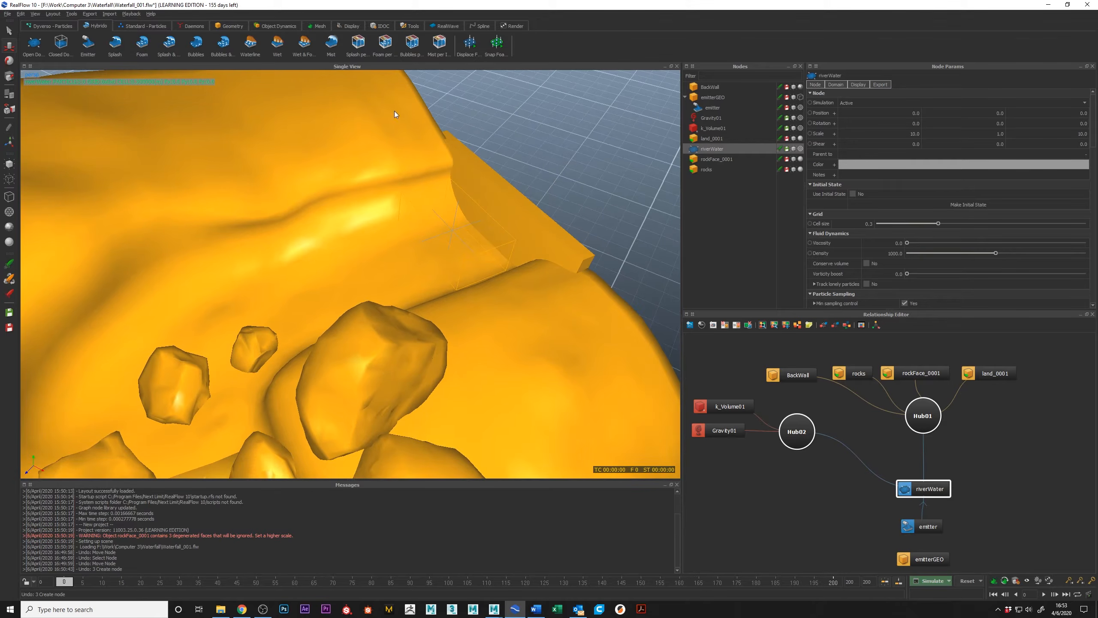
Save the Waterfall_001 scene and check that the simulation options include Command line.
{"action": "key", "text": "ctrl+s"}
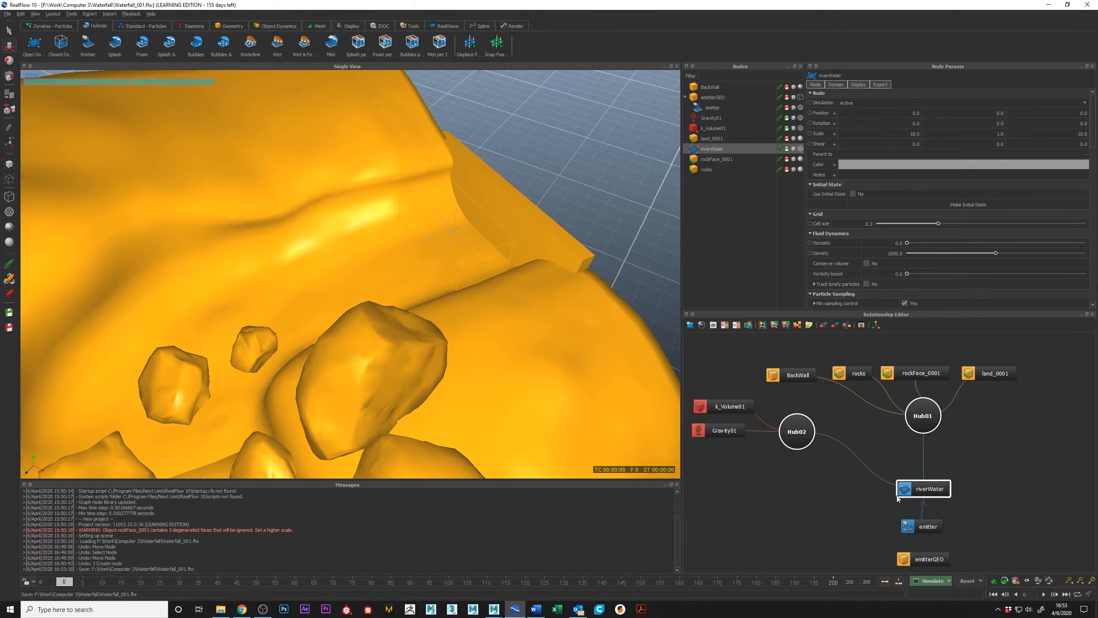
{"action": "left_click", "coordinate": [947, 582]}
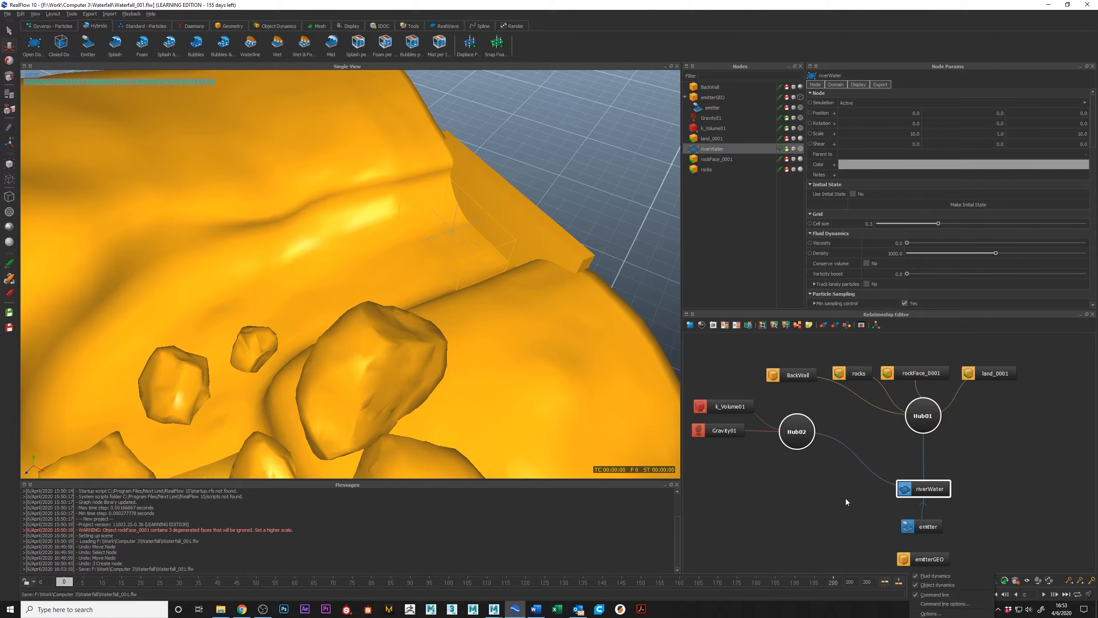
{"action": "left_click", "coordinate": [792, 512]}
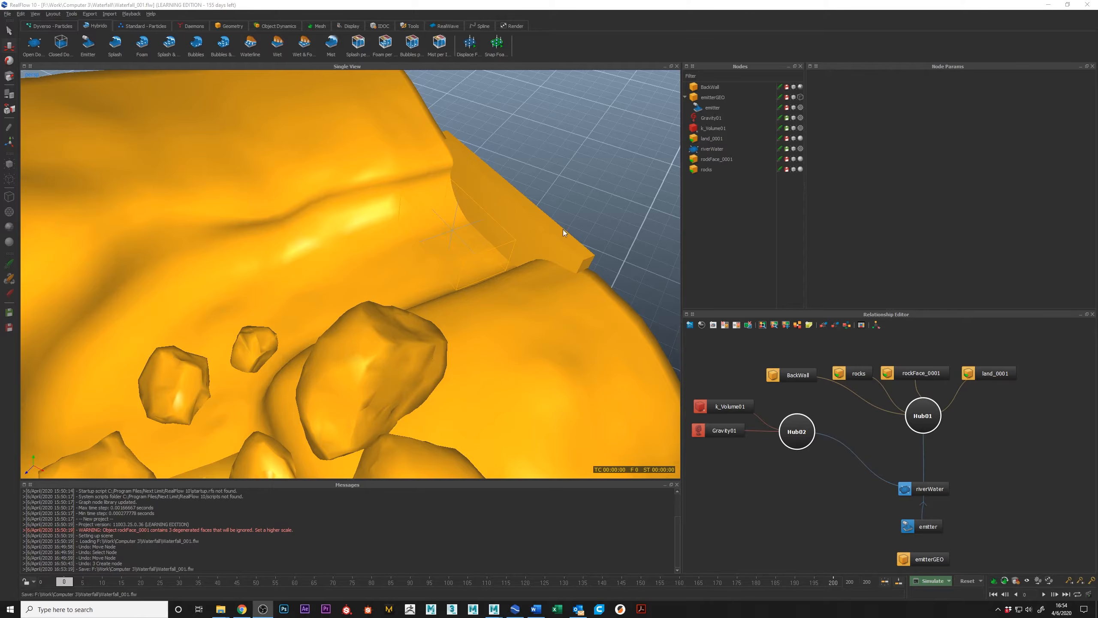
Launch the waterfall simulation on the command line for frames 0 to 200.
{"action": "left_click_drag", "start_coordinate": [419, 271], "coordinate": [413, 259], "text": "alt"}
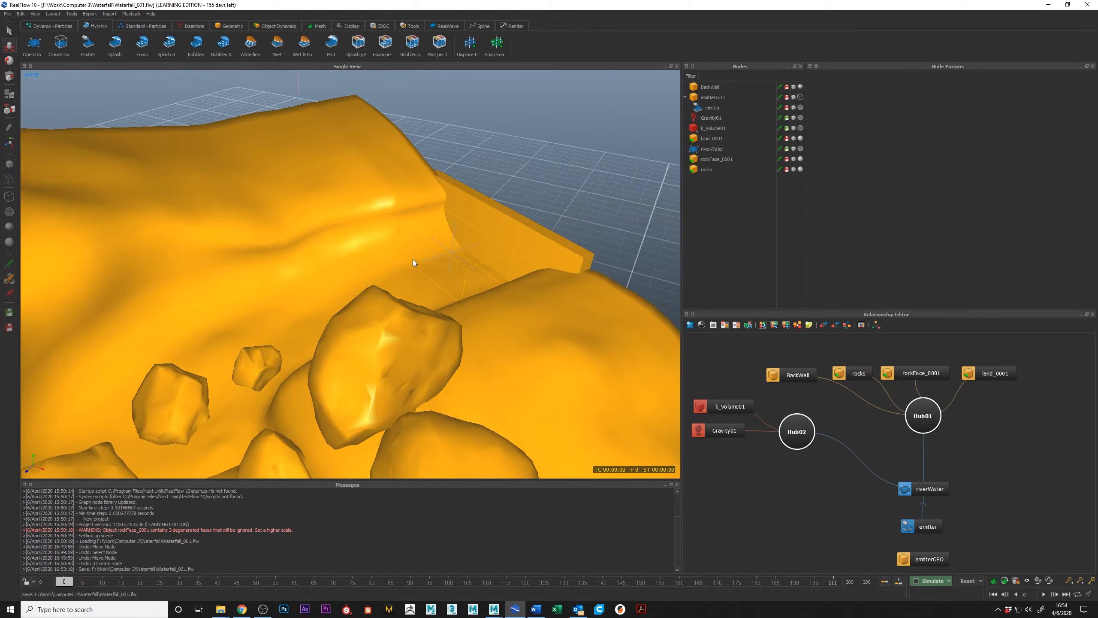
{"action": "right_click_drag", "start_coordinate": [412, 259], "coordinate": [276, 205], "text": "alt"}
{"action": "middle_click_drag", "start_coordinate": [275, 205], "coordinate": [271, 188], "text": "alt"}
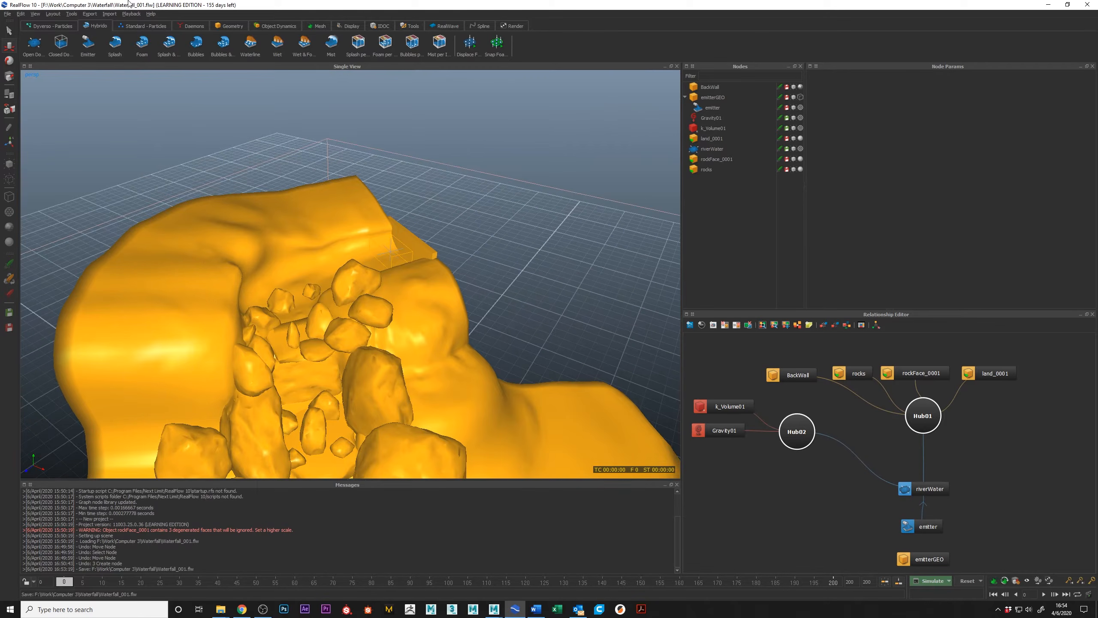
{"action": "left_click", "coordinate": [109, 15]}
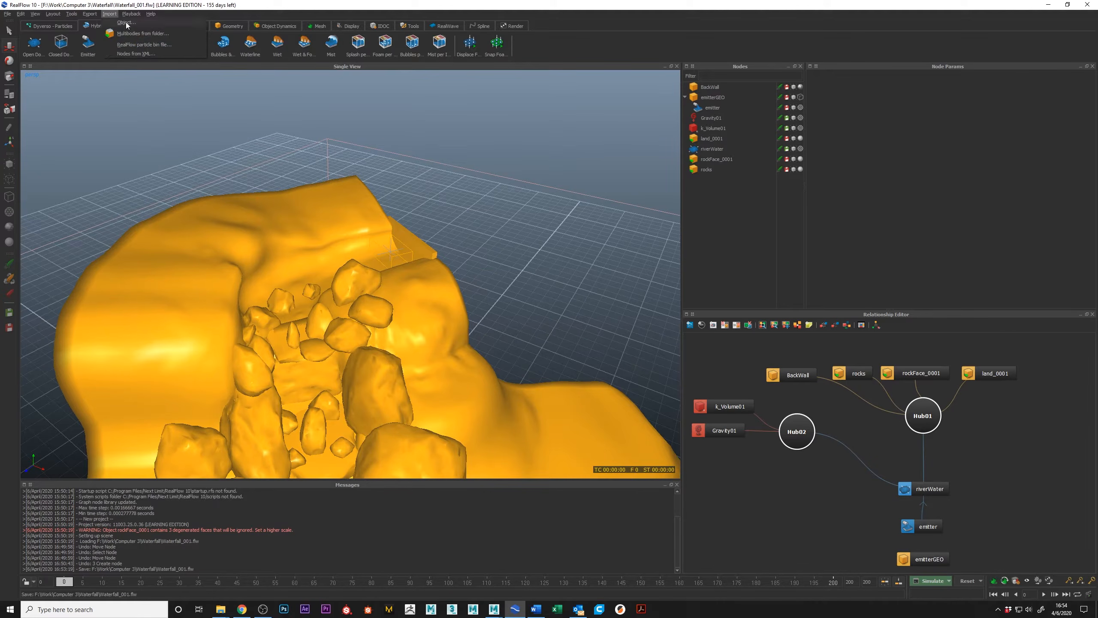
{"action": "left_click_drag", "start_coordinate": [453, 385], "coordinate": [411, 302], "text": "alt"}
{"action": "middle_click_drag", "start_coordinate": [358, 273], "coordinate": [355, 344], "text": "alt"}
{"action": "left_click", "coordinate": [931, 581]}
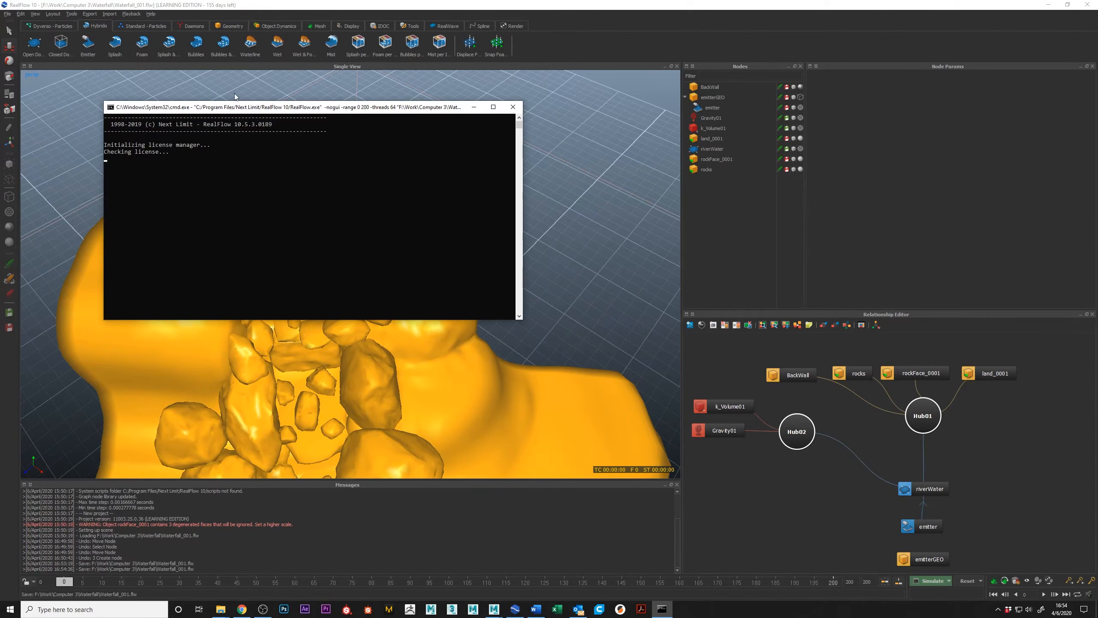
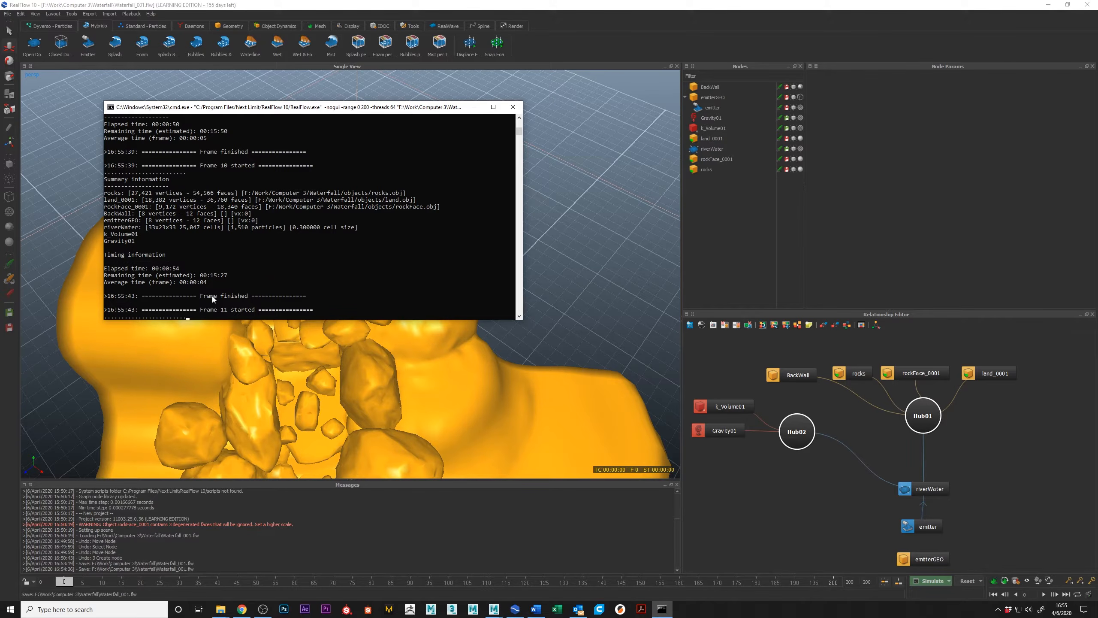
Move the command-line window away from the waterfall view and examine the rock channel while the simulation runs.
{"action": "left_click", "coordinate": [371, 111]}
{"action": "left_click_drag", "start_coordinate": [371, 111], "coordinate": [830, 168]}
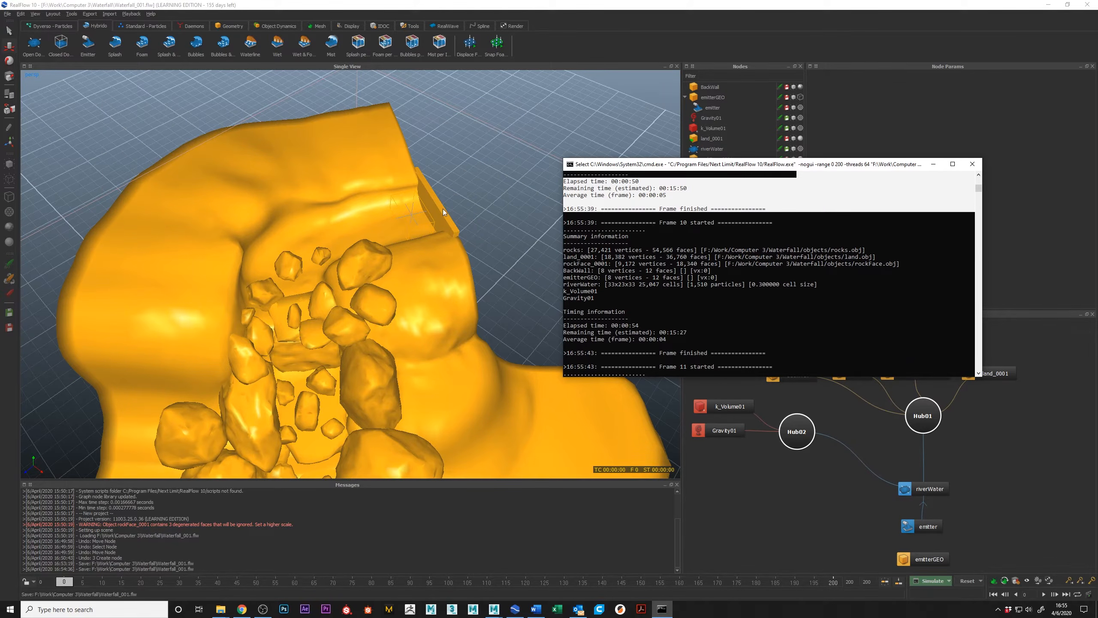
{"action": "left_click", "coordinate": [728, 313]}
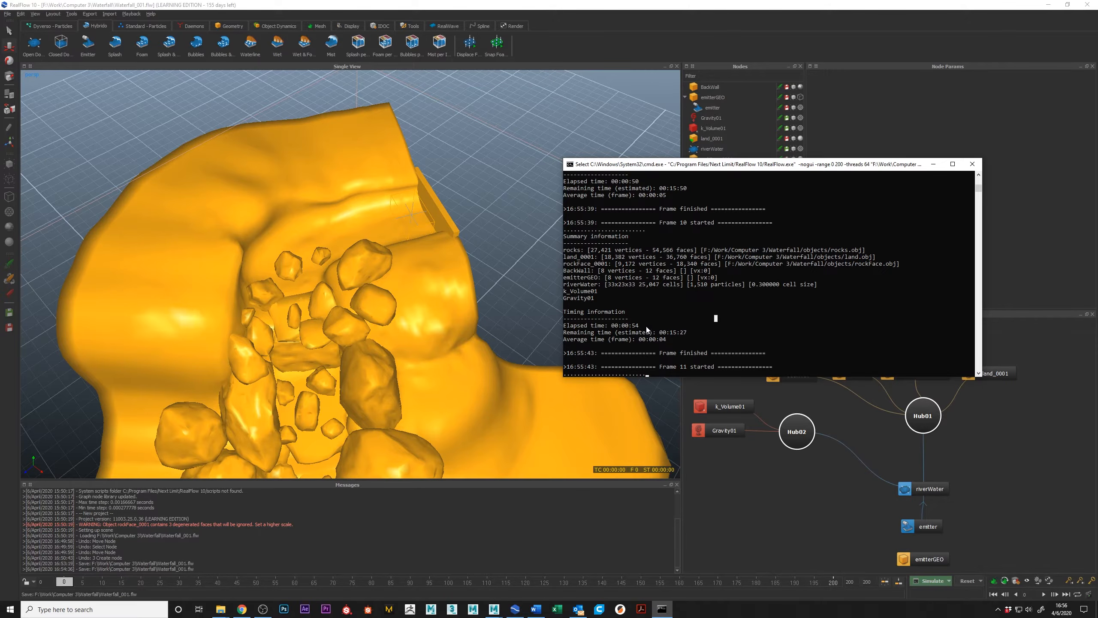
{"action": "left_click", "coordinate": [382, 335]}
{"action": "left_click_drag", "start_coordinate": [383, 335], "coordinate": [346, 228], "text": "alt"}
{"action": "scroll", "coordinate": [371, 288], "scroll_direction": "down", "scroll_amount": 8}
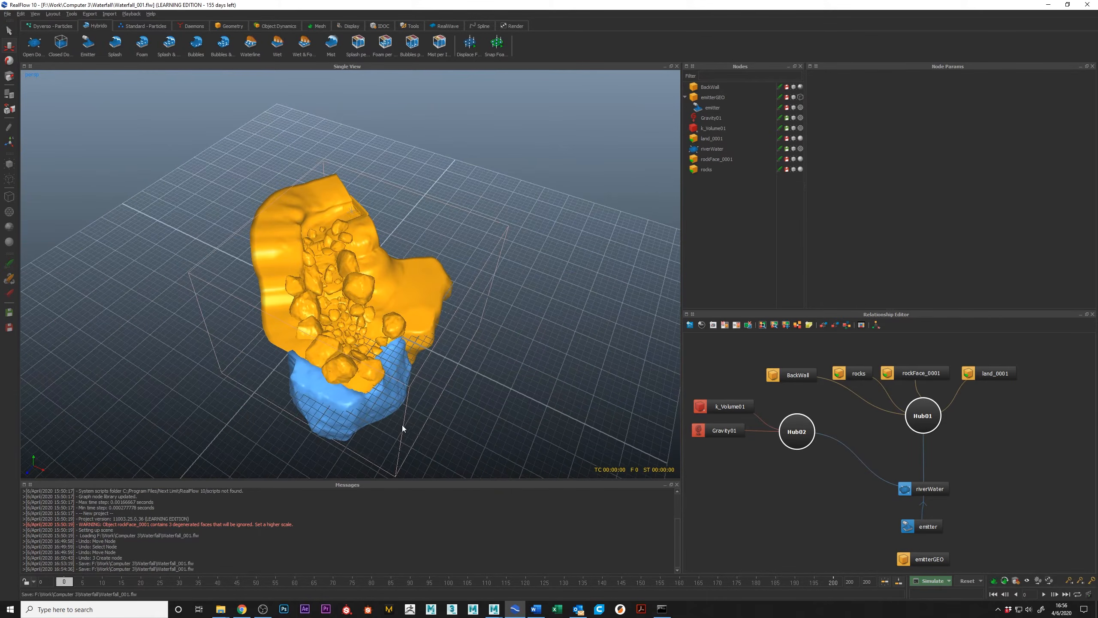
{"action": "left_click_drag", "start_coordinate": [329, 226], "coordinate": [295, 146], "text": "alt"}
{"action": "scroll", "coordinate": [330, 251], "scroll_direction": "up", "scroll_amount": 5}
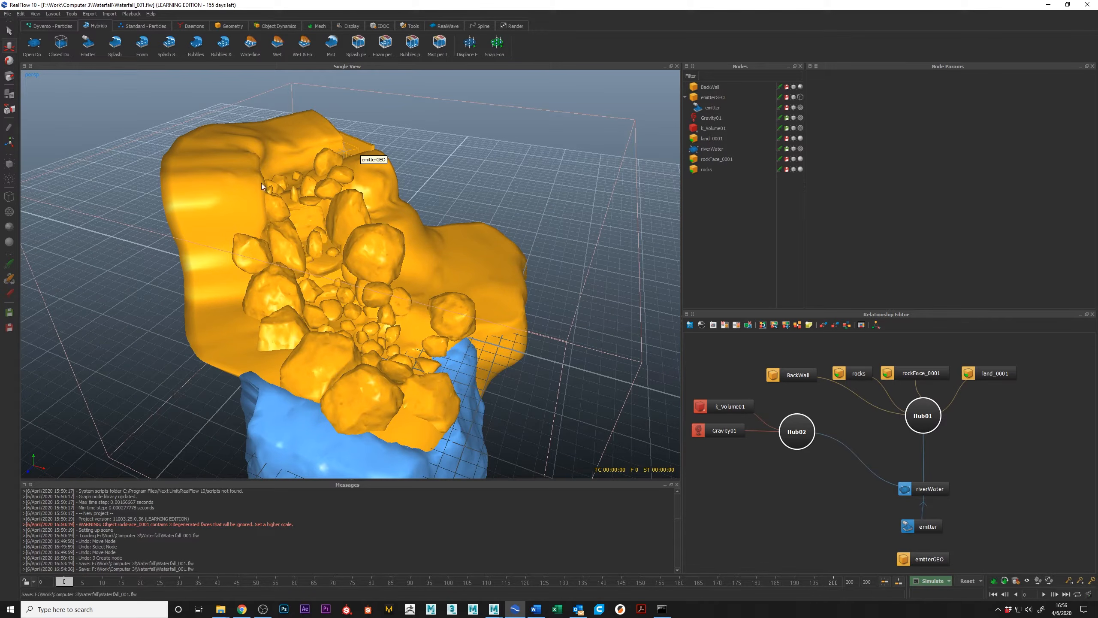
{"action": "left_click", "coordinate": [662, 608]}
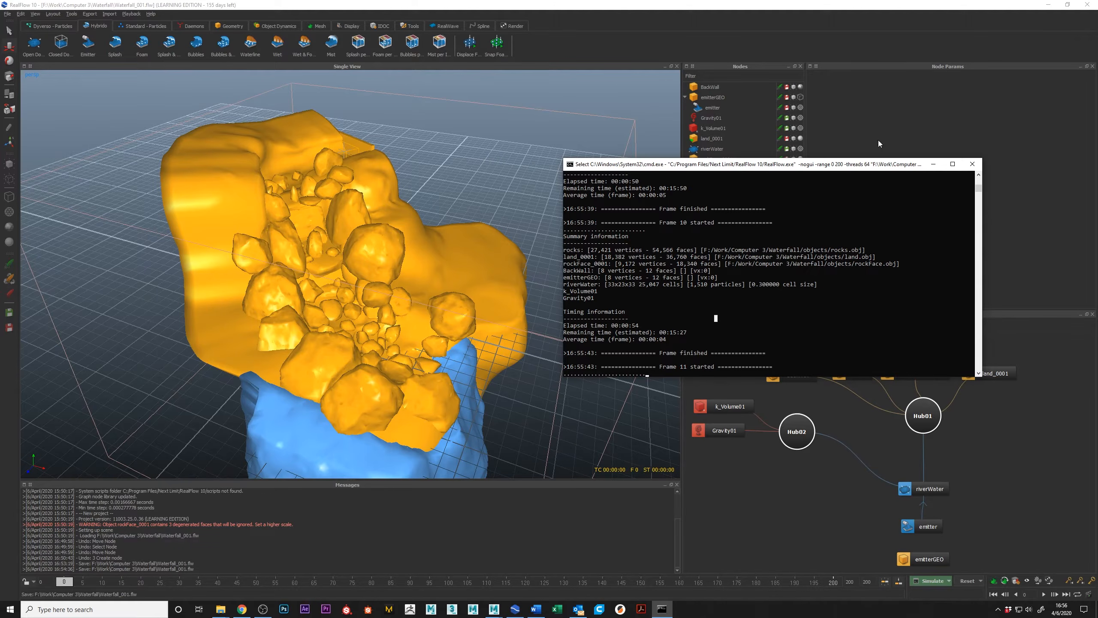
{"action": "left_click_drag", "start_coordinate": [860, 167], "coordinate": [857, 184]}
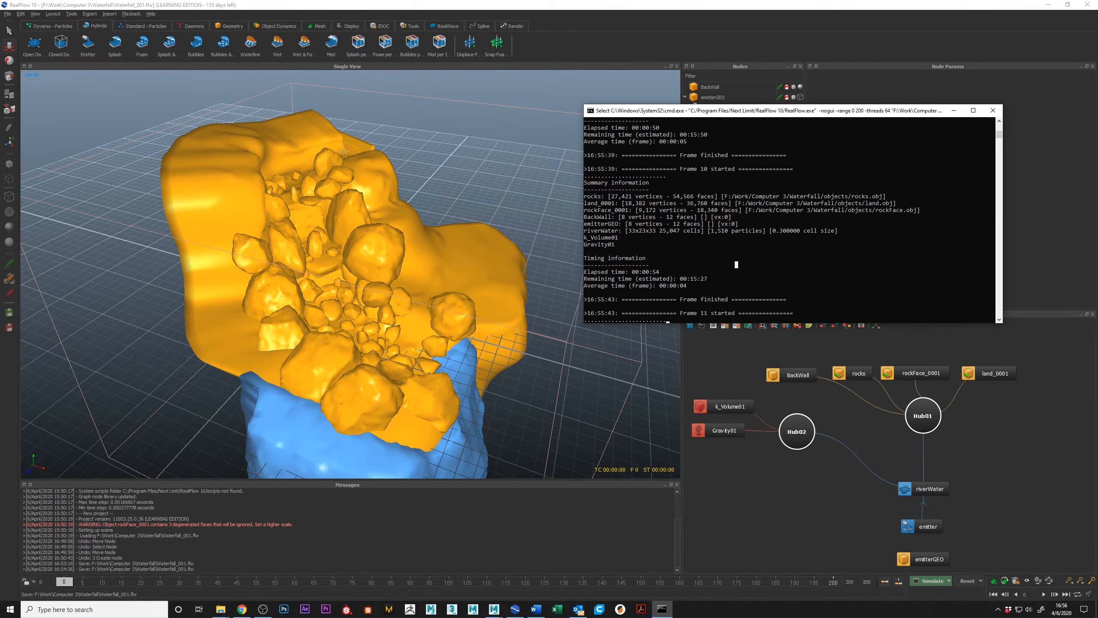
Scrub the cached simulation to frame 1 and examine the first particles at the emitter near the back wall.
{"action": "left_click", "coordinate": [550, 561]}
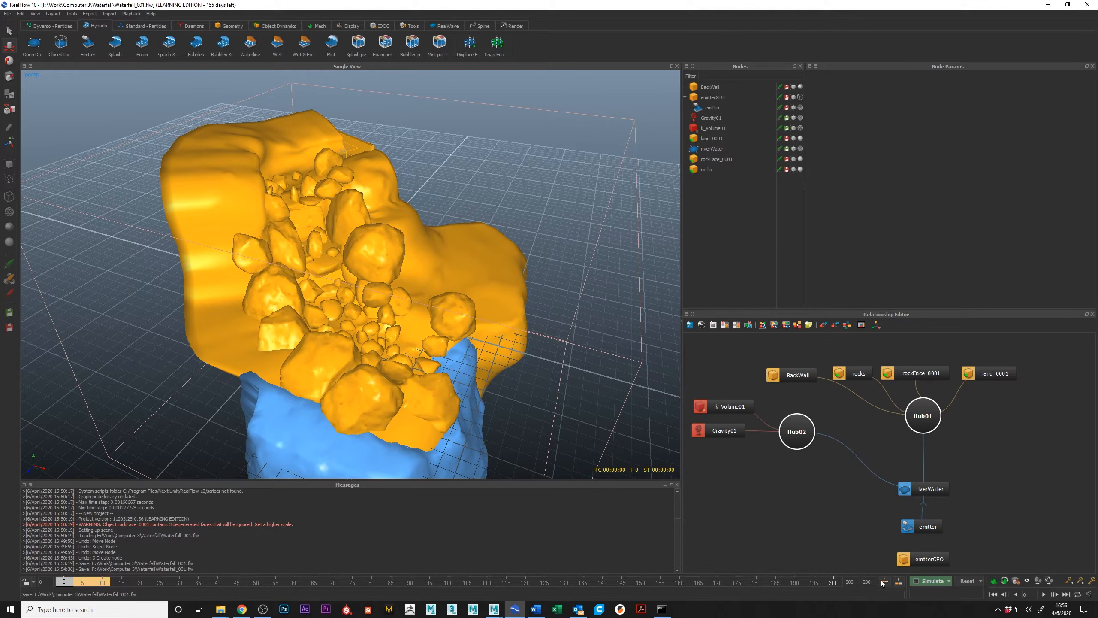
{"action": "right_click_drag", "start_coordinate": [363, 293], "coordinate": [377, 318], "text": "alt"}
{"action": "left_click_drag", "start_coordinate": [377, 317], "coordinate": [376, 259], "text": "alt"}
{"action": "right_click_drag", "start_coordinate": [375, 259], "coordinate": [355, 237], "text": "alt"}
{"action": "middle_click_drag", "start_coordinate": [355, 237], "coordinate": [355, 317], "text": "alt"}
{"action": "right_click_drag", "start_coordinate": [355, 318], "coordinate": [345, 328], "text": "alt"}
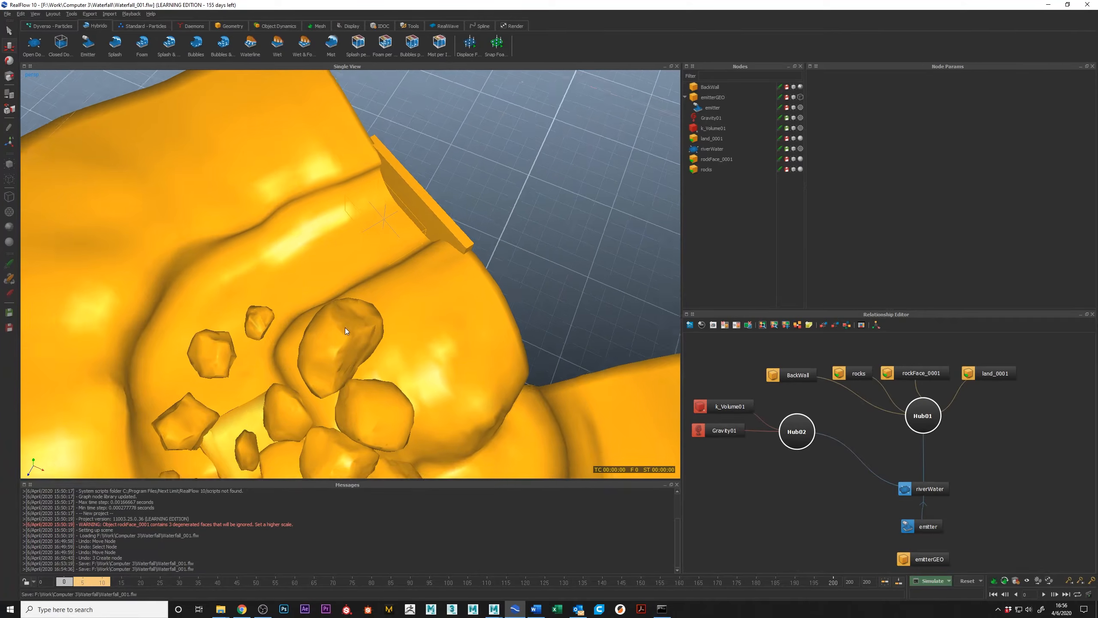
{"action": "left_click", "coordinate": [79, 582]}
{"action": "mouse_move", "coordinate": [80, 583]}
{"action": "left_mouse_down"}
{"action": "mouse_move", "coordinate": [120, 583]}
{"action": "mouse_move", "coordinate": [68, 581]}
{"action": "left_mouse_up"}
{"action": "left_click_drag", "start_coordinate": [315, 294], "coordinate": [399, 171], "text": "alt"}
{"action": "scroll", "coordinate": [361, 206], "scroll_direction": "up", "scroll_amount": 3}
{"action": "scroll", "coordinate": [350, 235], "scroll_direction": "up", "scroll_amount": 5}
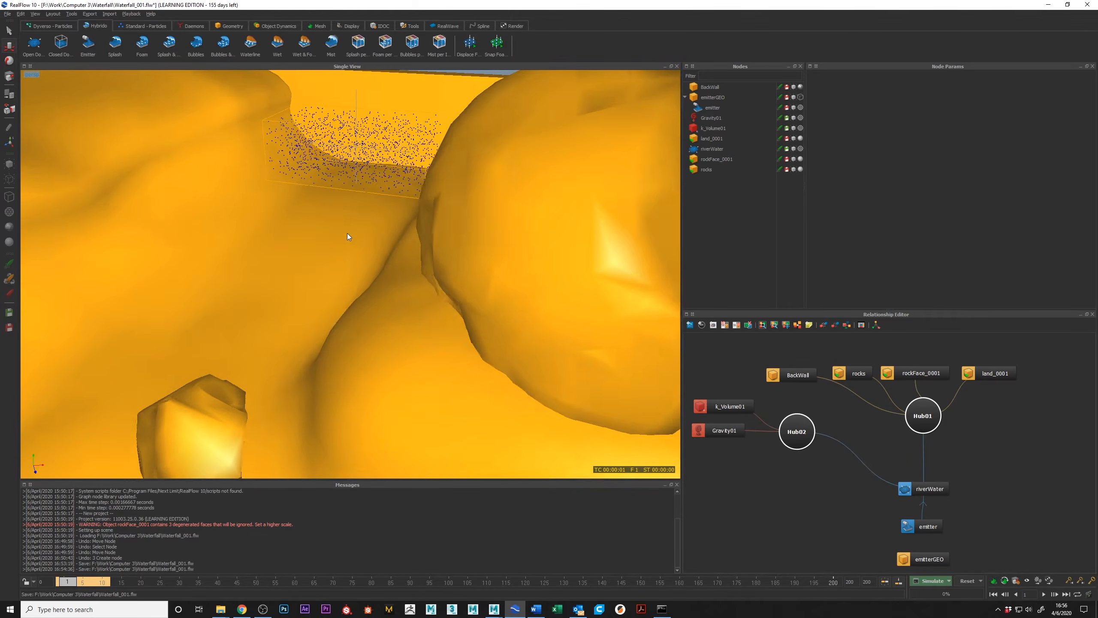
Scrub the simulation forward to frame 10 and inspect how the particles leave the emitter.
{"action": "left_click_drag", "start_coordinate": [64, 585], "coordinate": [103, 582]}
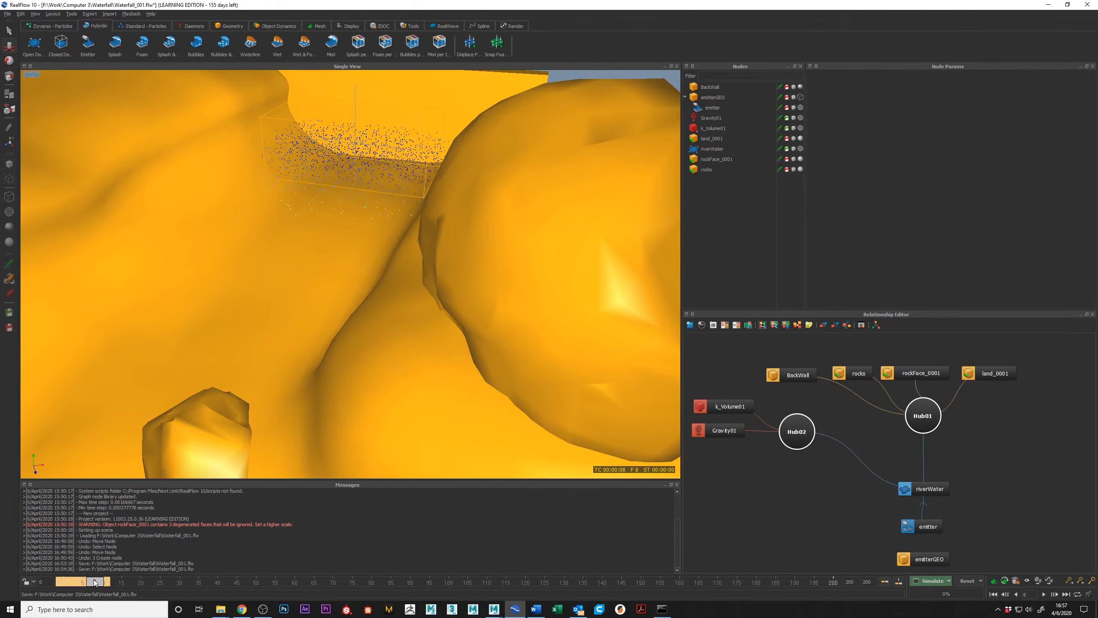
{"action": "scroll", "coordinate": [417, 266], "scroll_direction": "down", "scroll_amount": 5}
{"action": "left_click_drag", "start_coordinate": [417, 266], "coordinate": [315, 356], "text": "alt"}
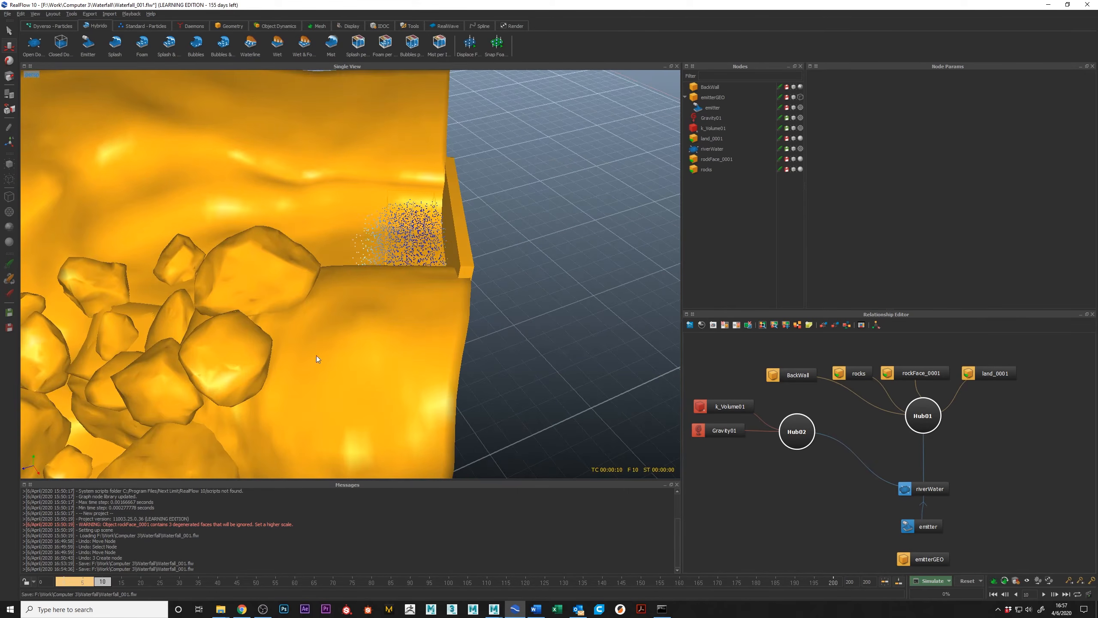
Compare the riverWater particle counts in the command-line log and scrub the simulation to frame 12.
{"action": "left_click", "coordinate": [663, 610]}
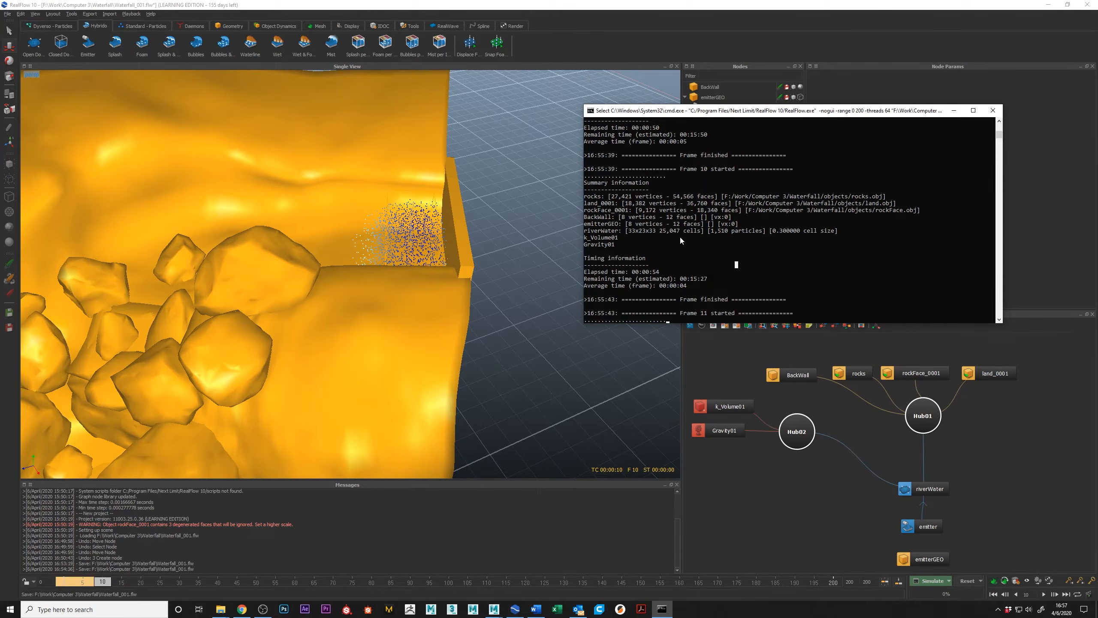
{"action": "scroll", "coordinate": [720, 234], "scroll_direction": "up", "scroll_amount": 3}
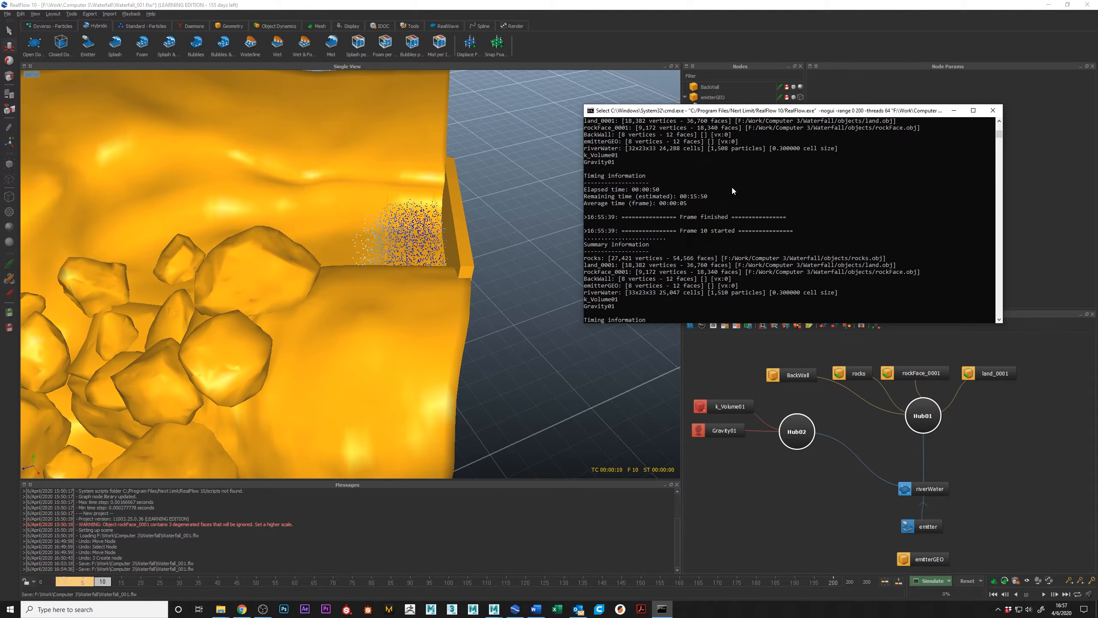
{"action": "left_click", "coordinate": [446, 292]}
{"action": "left_click_drag", "start_coordinate": [328, 213], "coordinate": [408, 213], "text": "alt"}
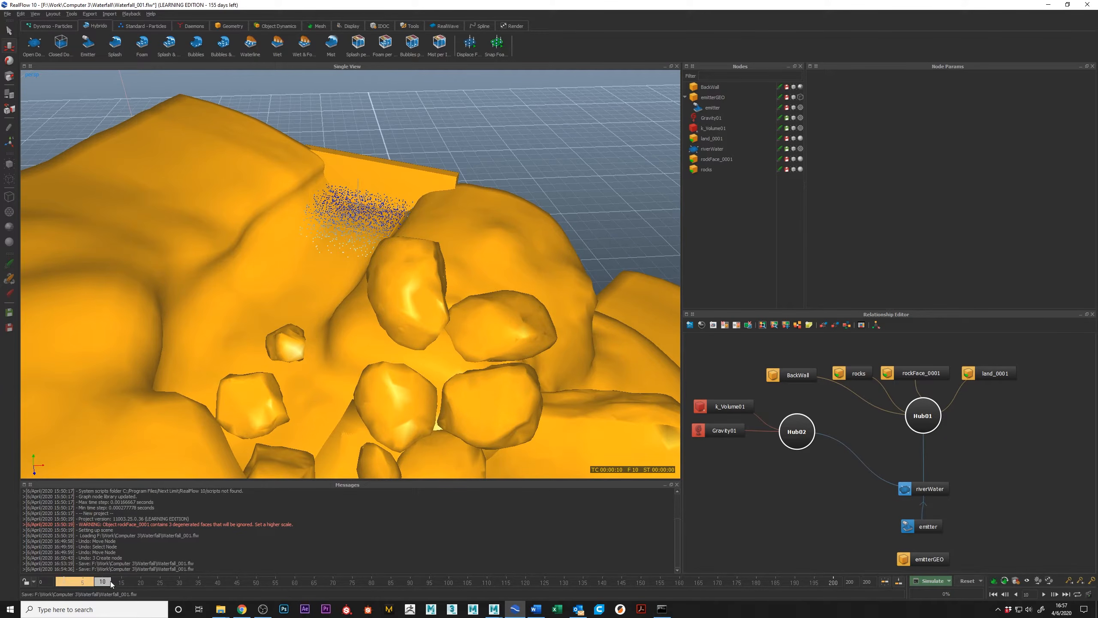
{"action": "mouse_move", "coordinate": [111, 584]}
{"action": "left_mouse_down"}
{"action": "mouse_move", "coordinate": [88, 580]}
{"action": "mouse_move", "coordinate": [112, 583]}
{"action": "left_mouse_up"}
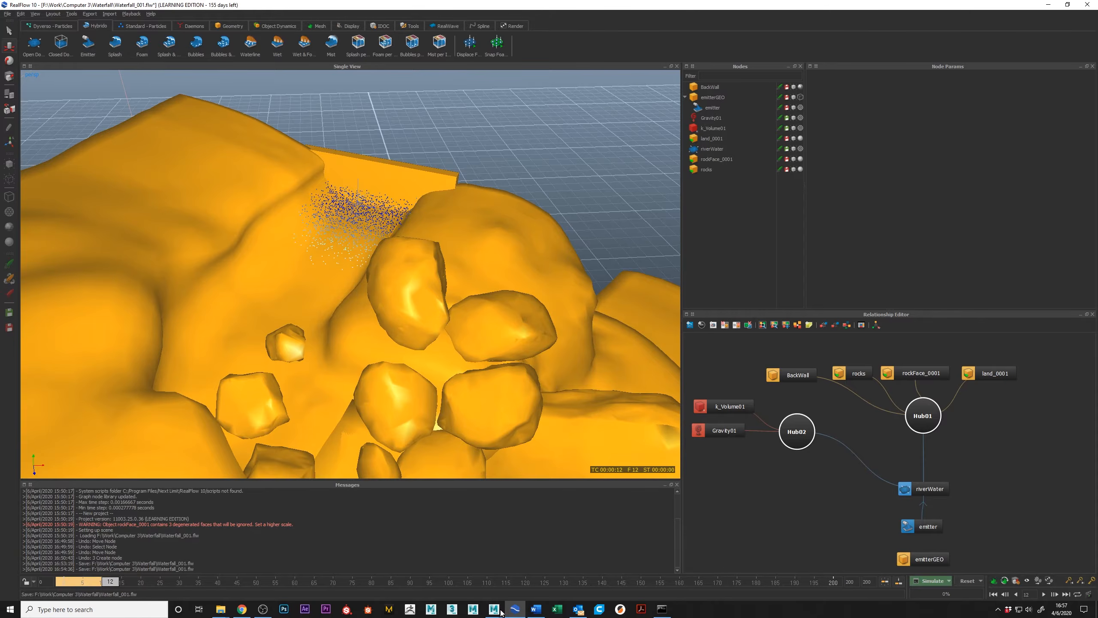
Close the command-line simulation window and reset all simulation data of the waterfall scene.
{"action": "left_click", "coordinate": [661, 608]}
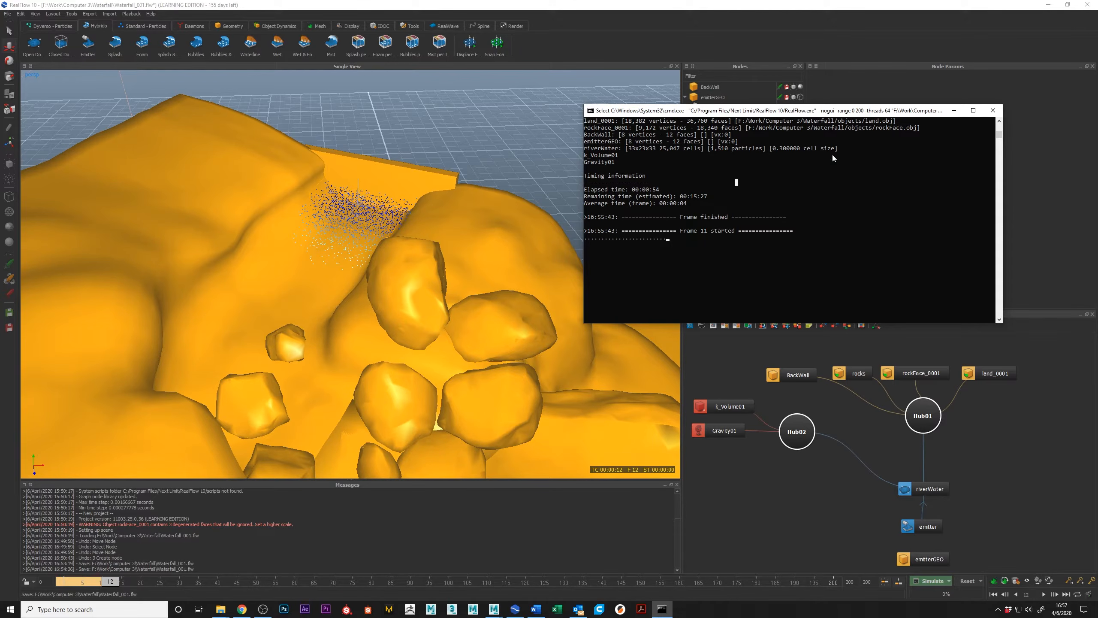
{"action": "left_click", "coordinate": [993, 111]}
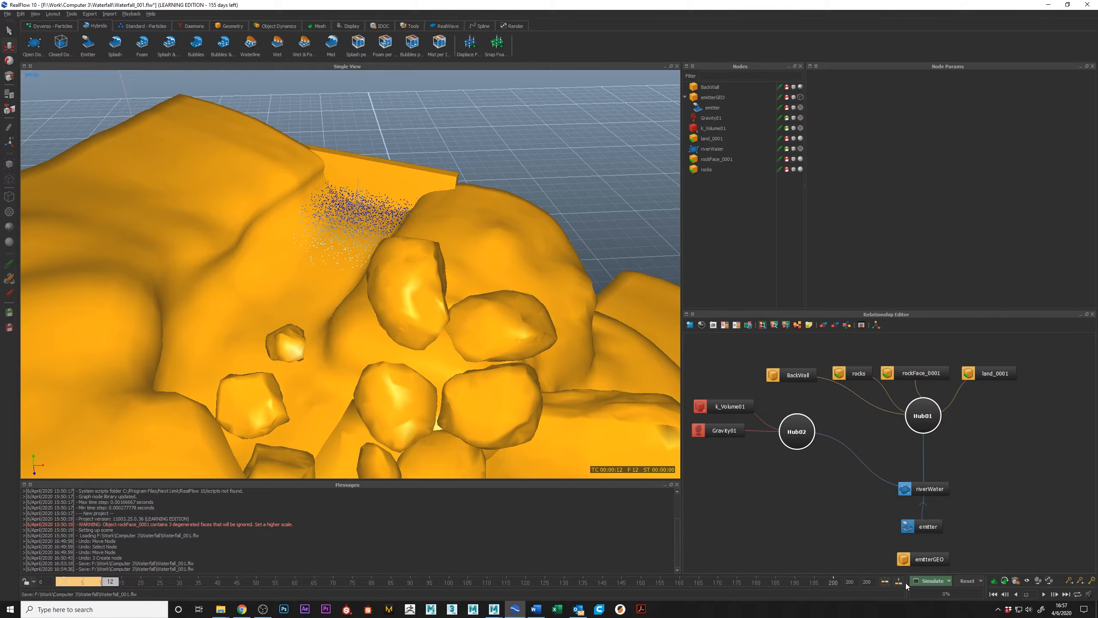
{"action": "left_click", "coordinate": [968, 581]}
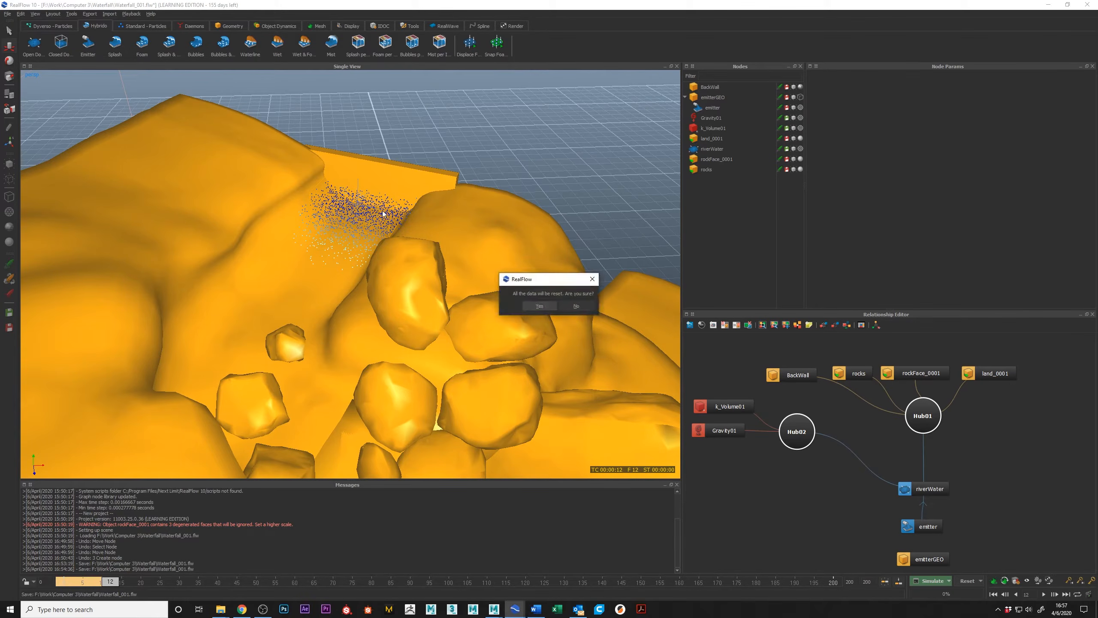
{"action": "left_click", "coordinate": [539, 305]}
Set the cell size of the riverWater domain to 0.15.
{"action": "left_click", "coordinate": [854, 372]}
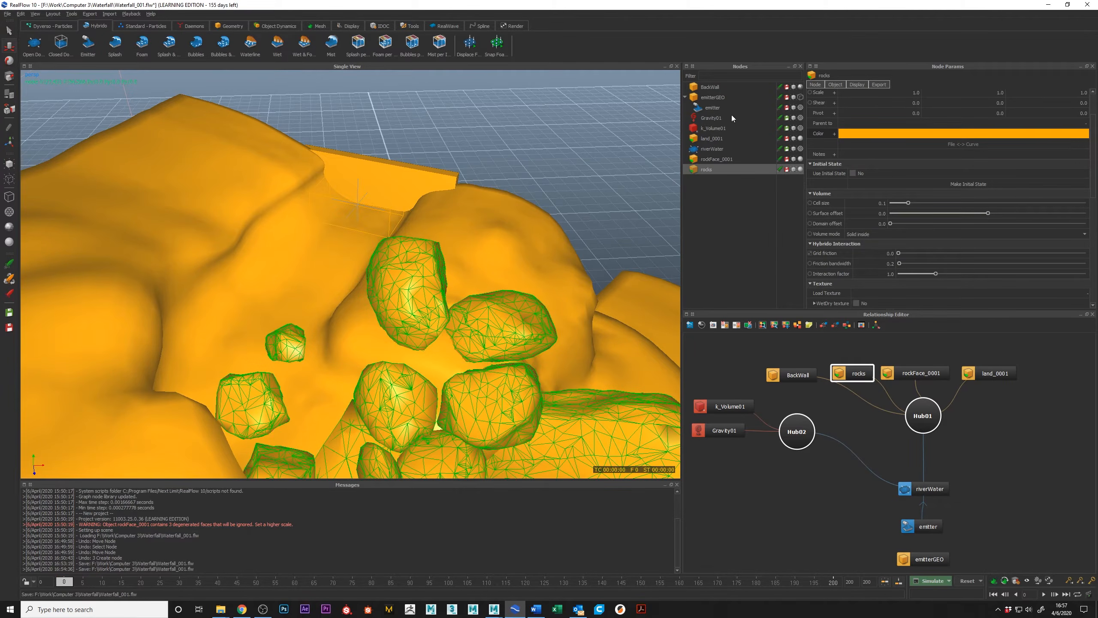
{"action": "left_click", "coordinate": [925, 489]}
{"action": "double_click", "coordinate": [867, 223]}
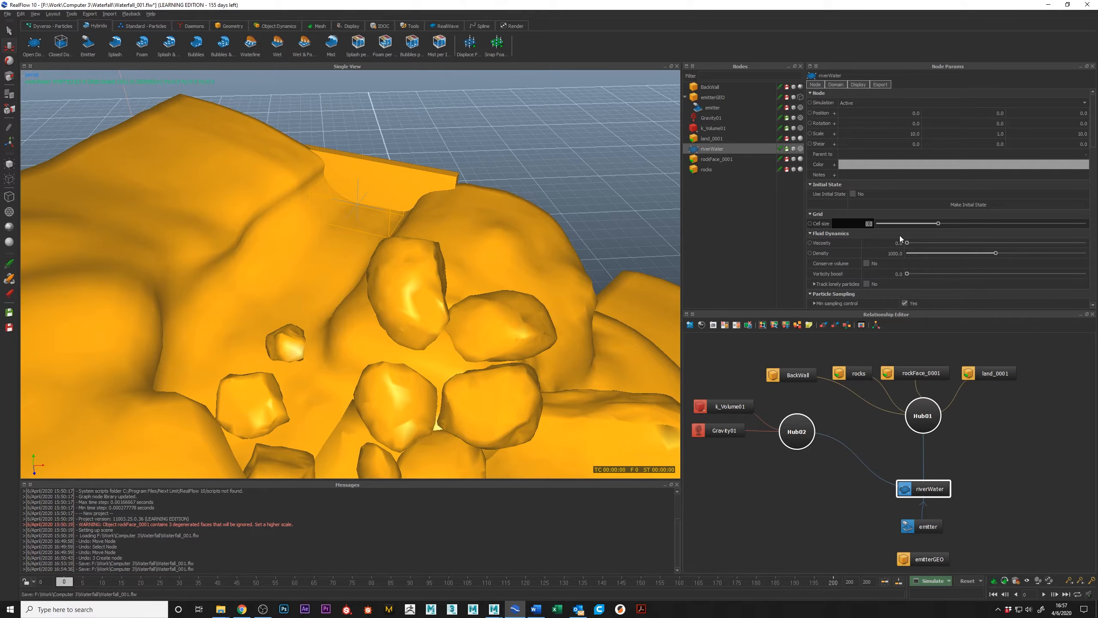
{"action": "type", "text": "0.15"}
{"action": "key", "text": "Return"}
Enable Stream on the emitter, set its initial velocity to Constant and give it a nonzero speed.
{"action": "left_click", "coordinate": [927, 525]}
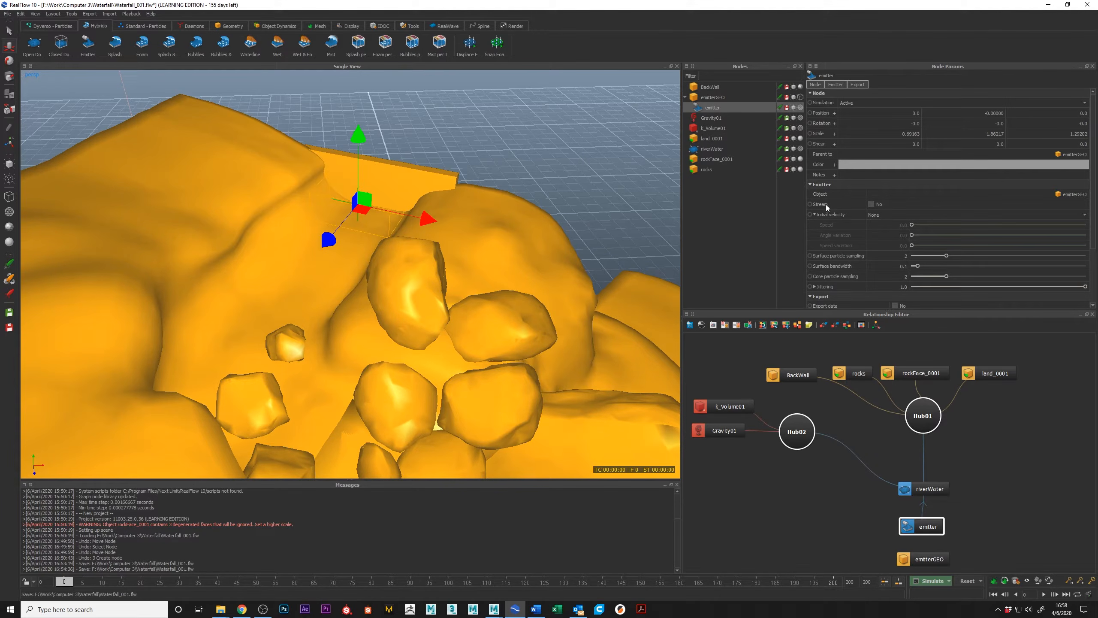
{"action": "left_click", "coordinate": [871, 204]}
{"action": "left_click", "coordinate": [893, 215]}
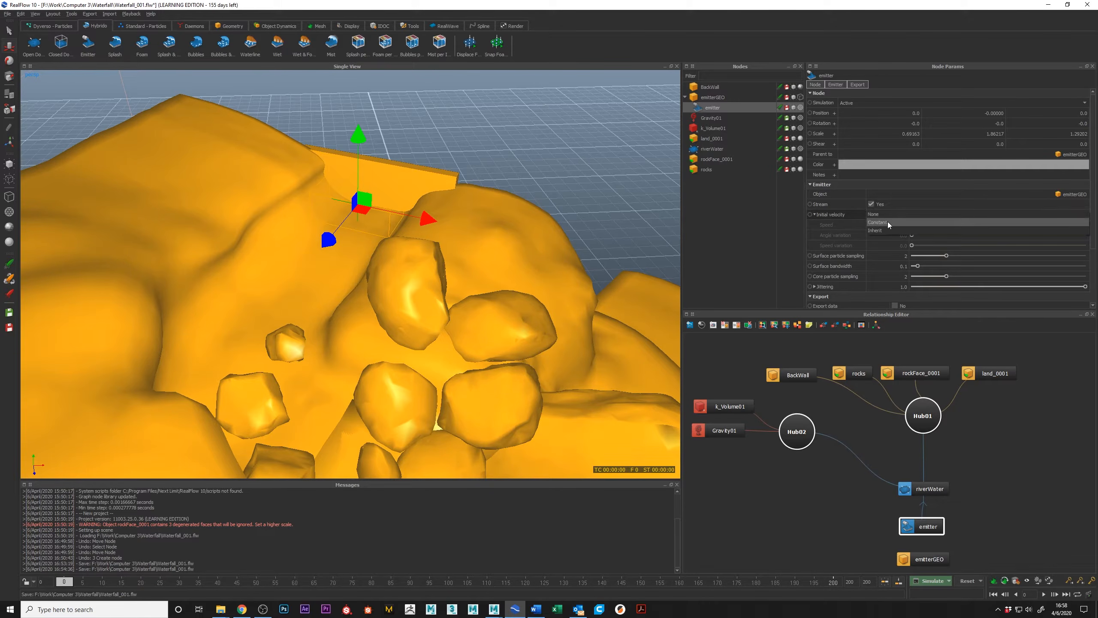
{"action": "left_click", "coordinate": [886, 222]}
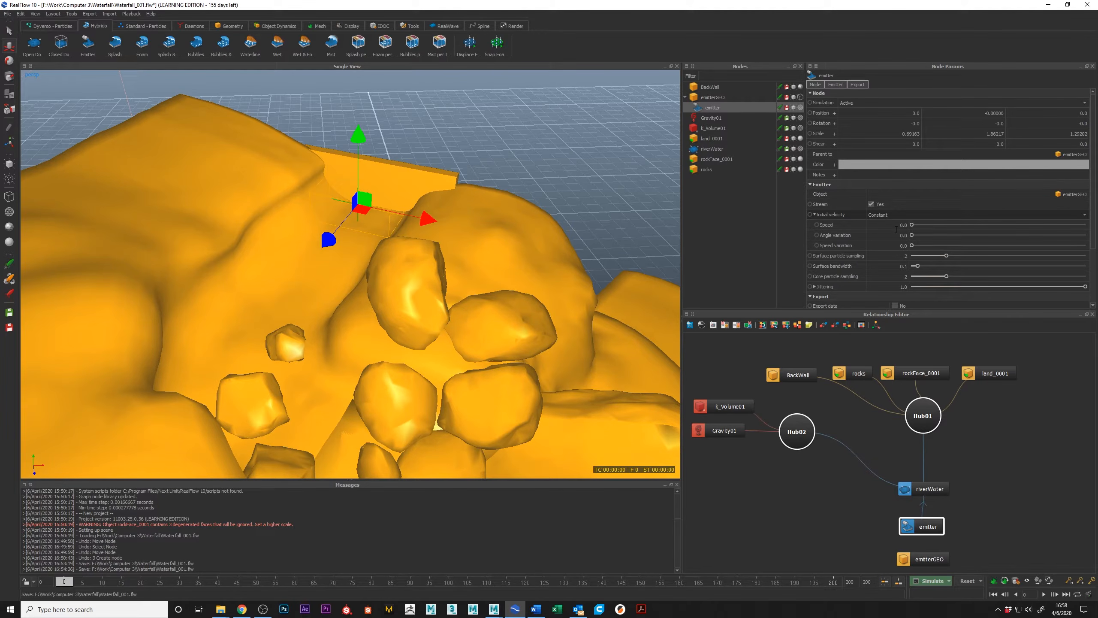
{"action": "double_click", "coordinate": [916, 223]}
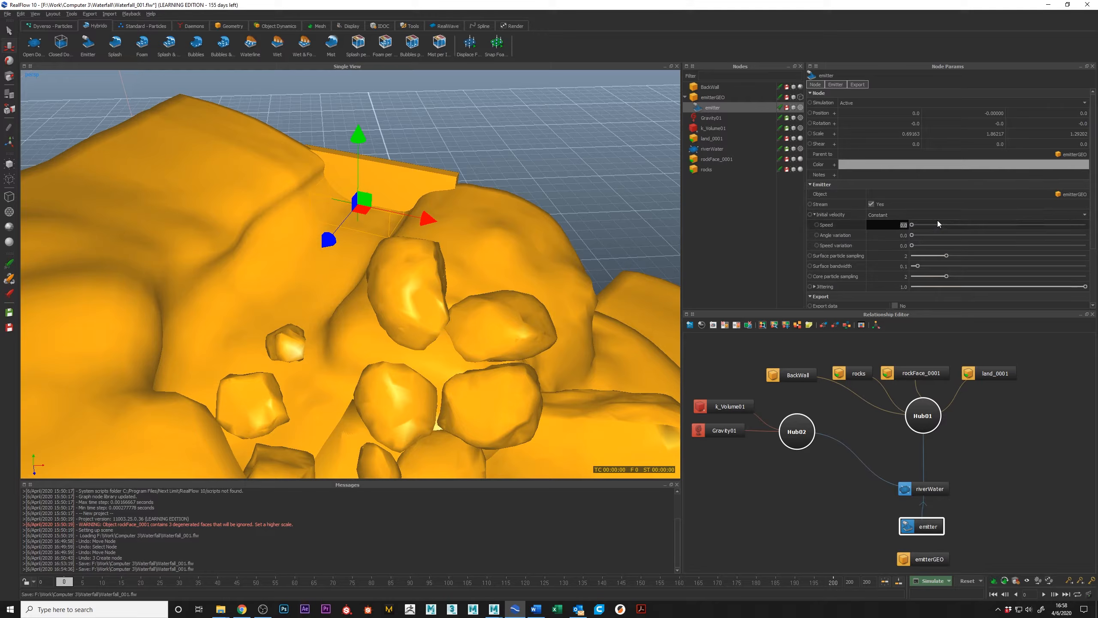
{"action": "key", "text": "Return"}
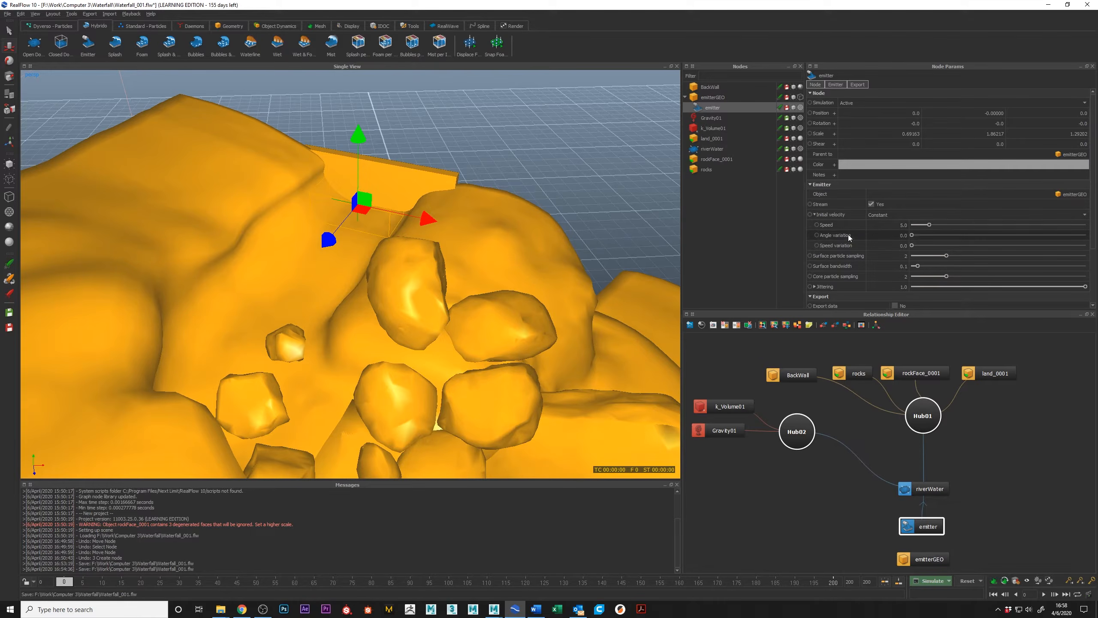
Set the emitter's speed variation to 2.548 and read the description of its core particle sampling parameter.
{"action": "mouse_move", "coordinate": [850, 234]}
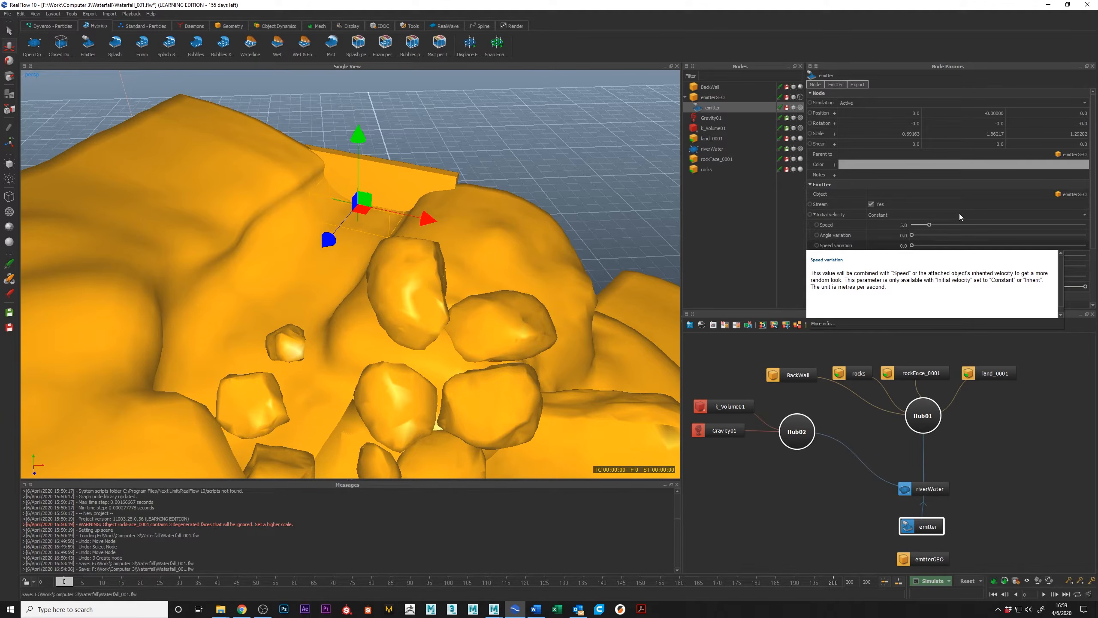
{"action": "left_click", "coordinate": [955, 246]}
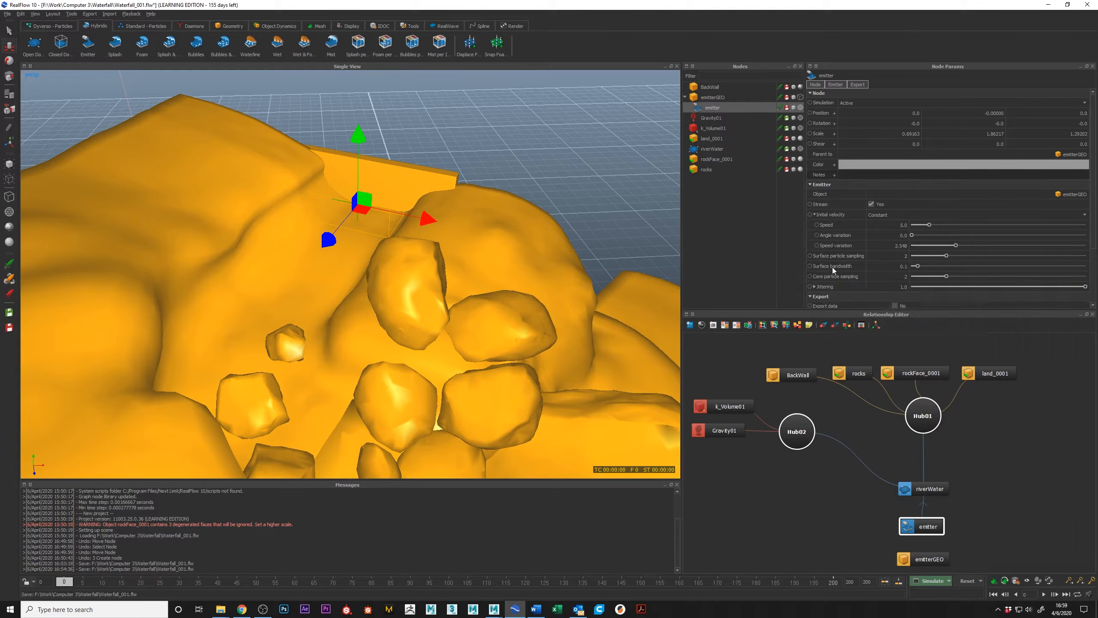
{"action": "mouse_move", "coordinate": [835, 276]}
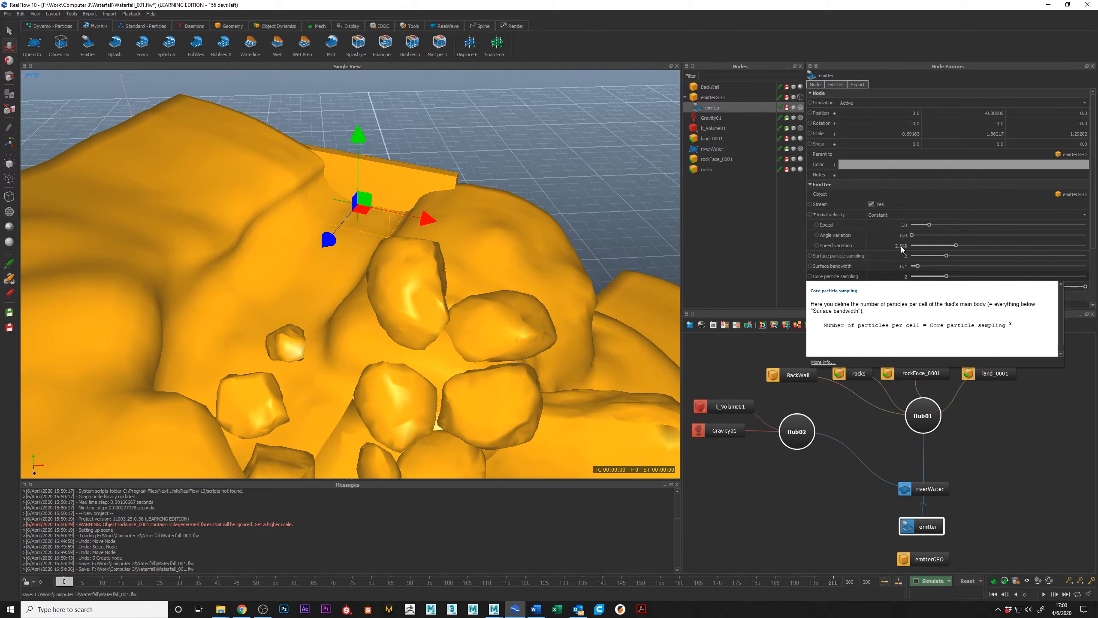
{"action": "double_click", "coordinate": [906, 256]}
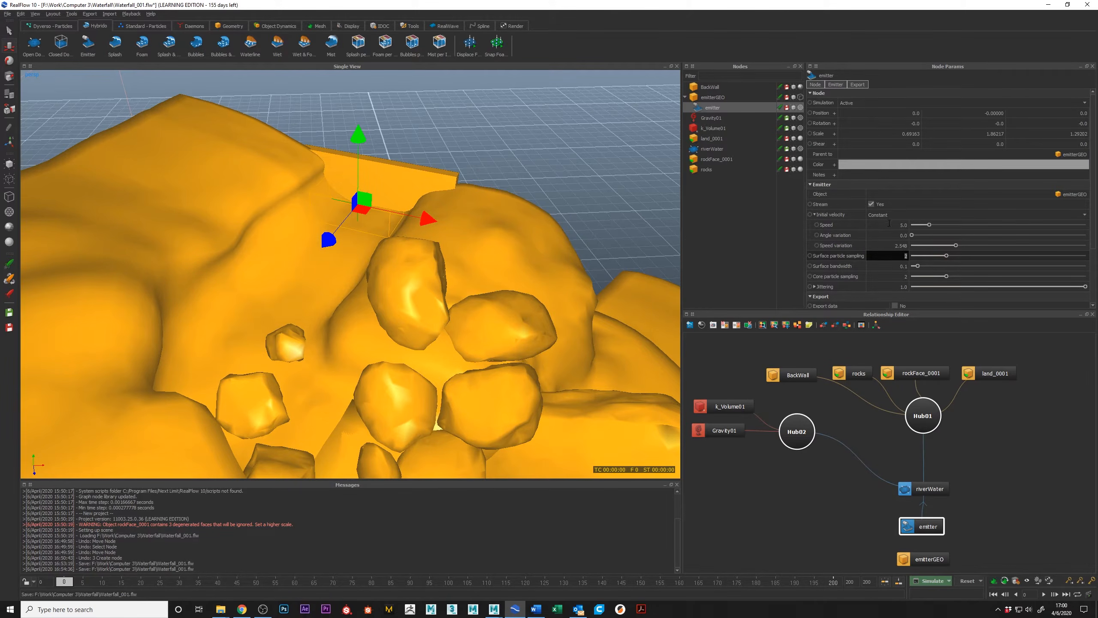
Turn off the emitter's Stream option and view the emitter volume in the channel up close.
{"action": "scroll", "coordinate": [427, 246], "scroll_direction": "down", "scroll_amount": 6}
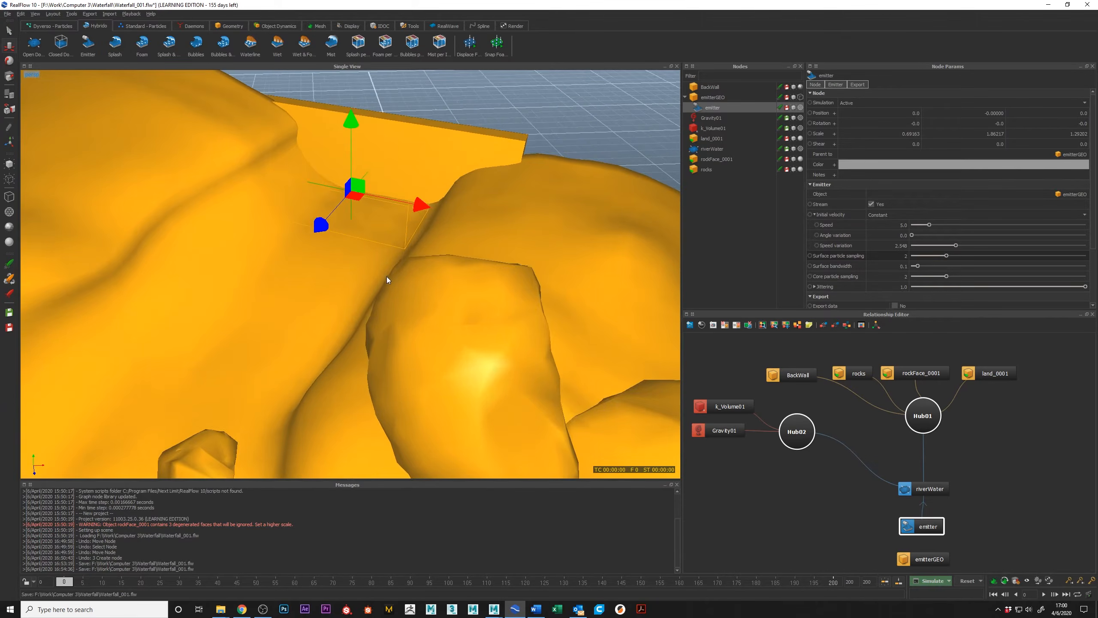
{"action": "scroll", "coordinate": [408, 255], "scroll_direction": "down", "scroll_amount": 6}
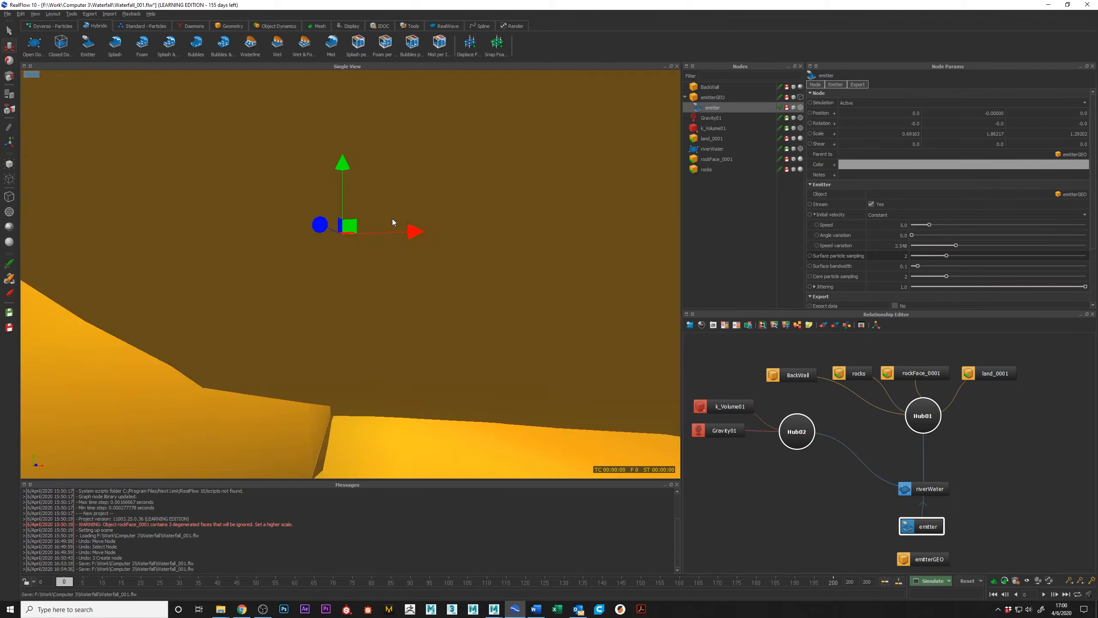
{"action": "right_click_drag", "start_coordinate": [392, 218], "coordinate": [333, 233], "text": "alt"}
{"action": "left_click_drag", "start_coordinate": [333, 234], "coordinate": [374, 236], "text": "alt"}
{"action": "left_click", "coordinate": [872, 204]}
{"action": "left_click_drag", "start_coordinate": [402, 161], "coordinate": [422, 294], "text": "alt"}
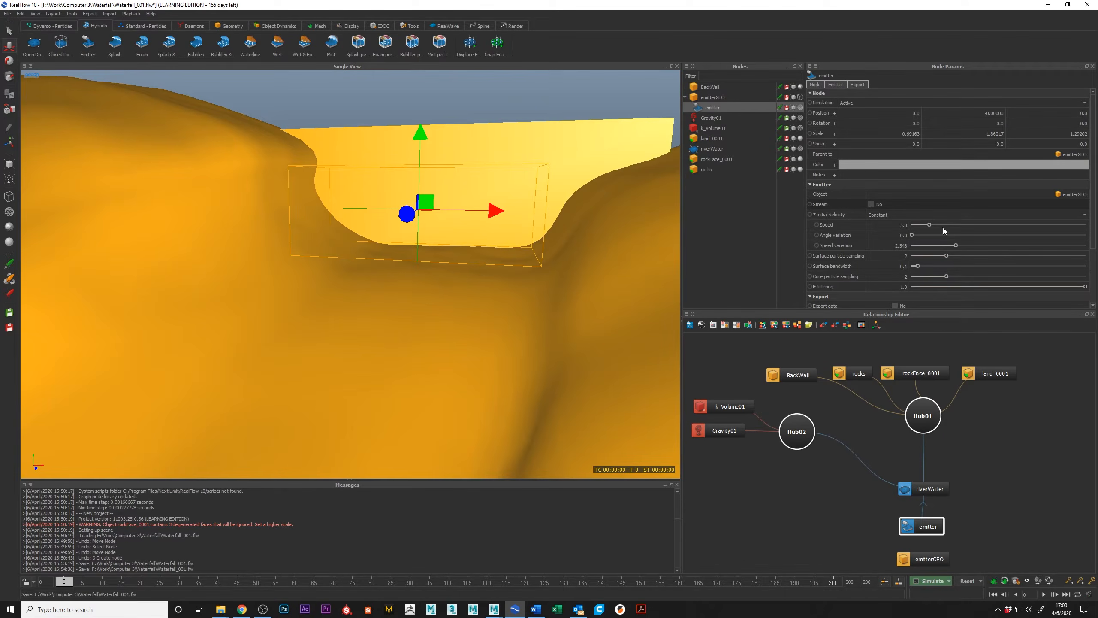
Set the emitter's initial velocity to Inherit.
{"action": "left_click", "coordinate": [878, 217]}
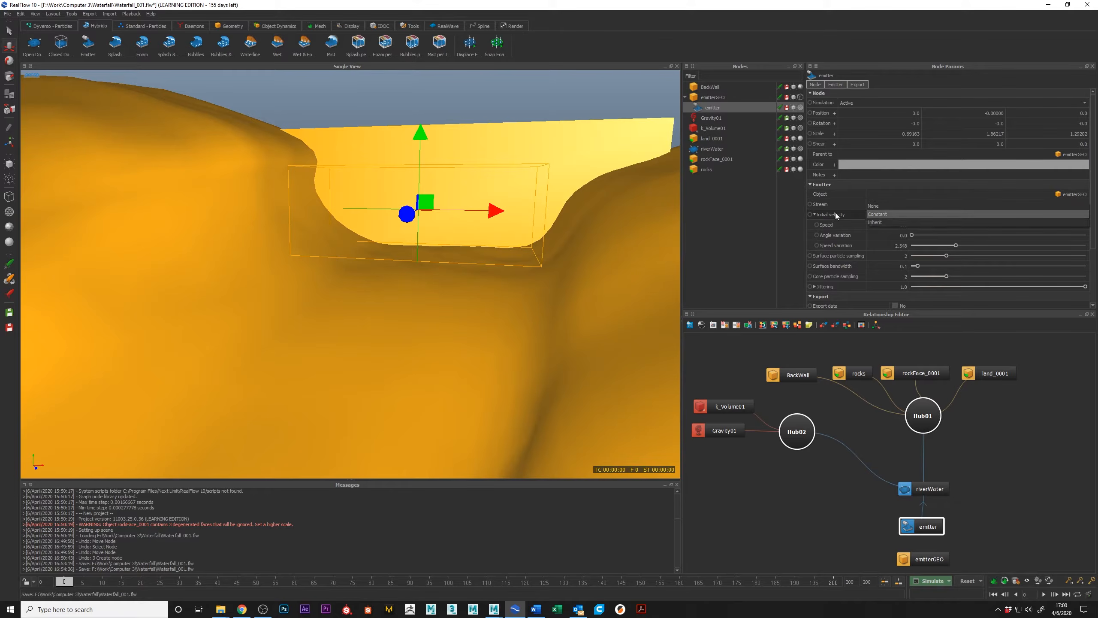
{"action": "left_click", "coordinate": [887, 221]}
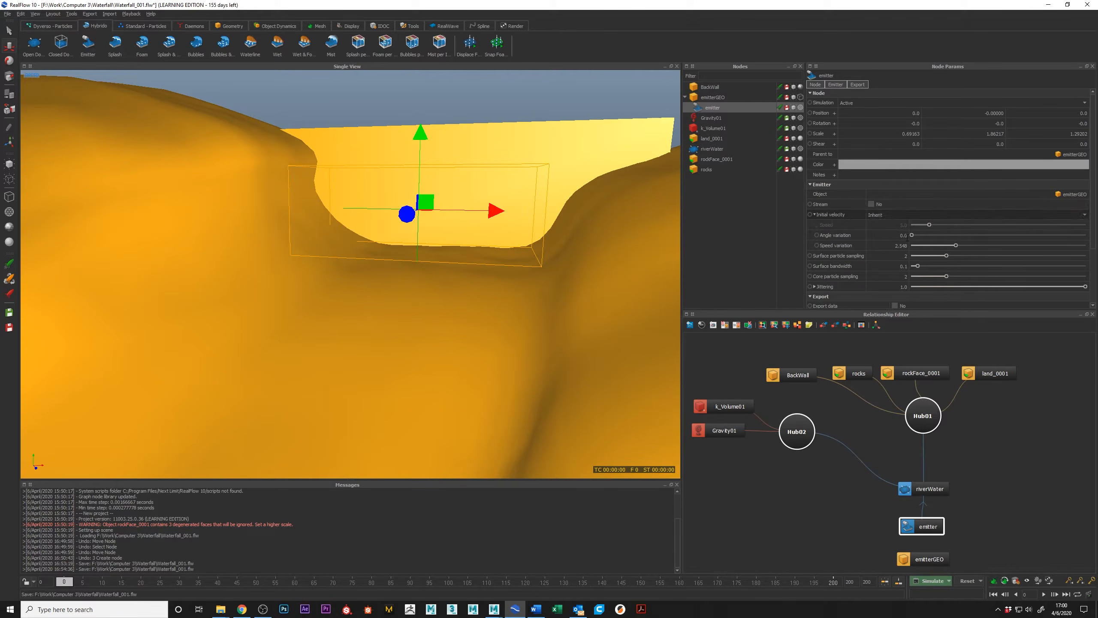
{"action": "left_click_drag", "start_coordinate": [633, 217], "coordinate": [636, 234], "text": "alt"}
{"action": "left_click", "coordinate": [873, 215]}
{"action": "left_click", "coordinate": [884, 199]}
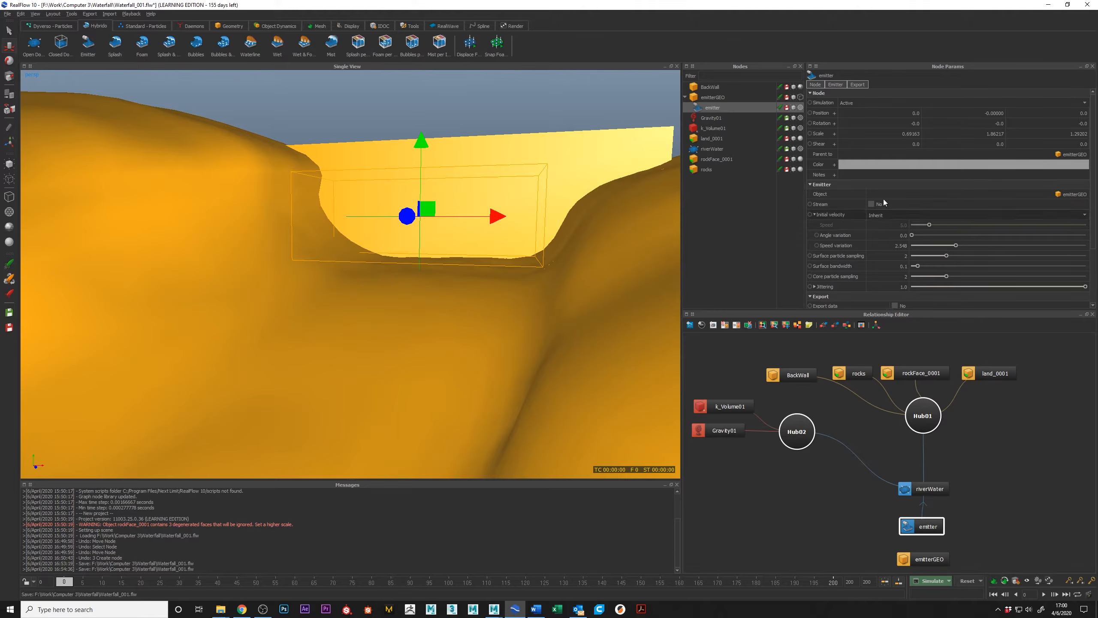
Switch the viewport to bounding-box display and examine the emitter volume inside the channel.
{"action": "left_click_drag", "start_coordinate": [561, 216], "coordinate": [447, 249], "text": "alt"}
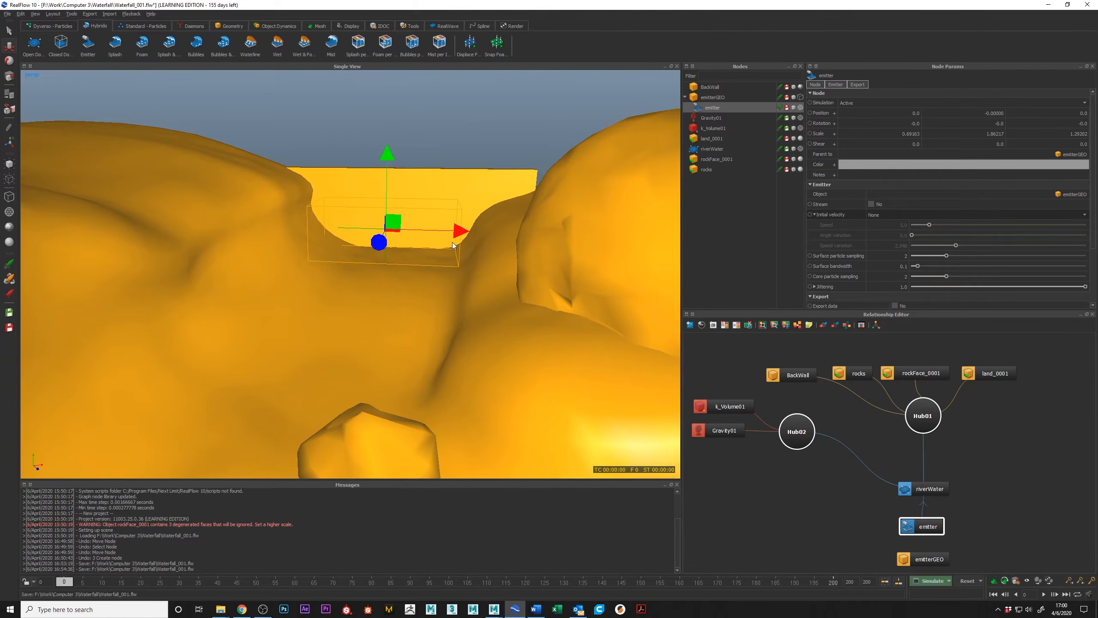
{"action": "scroll", "coordinate": [451, 244], "scroll_direction": "down", "scroll_amount": 1}
{"action": "key", "text": "8"}
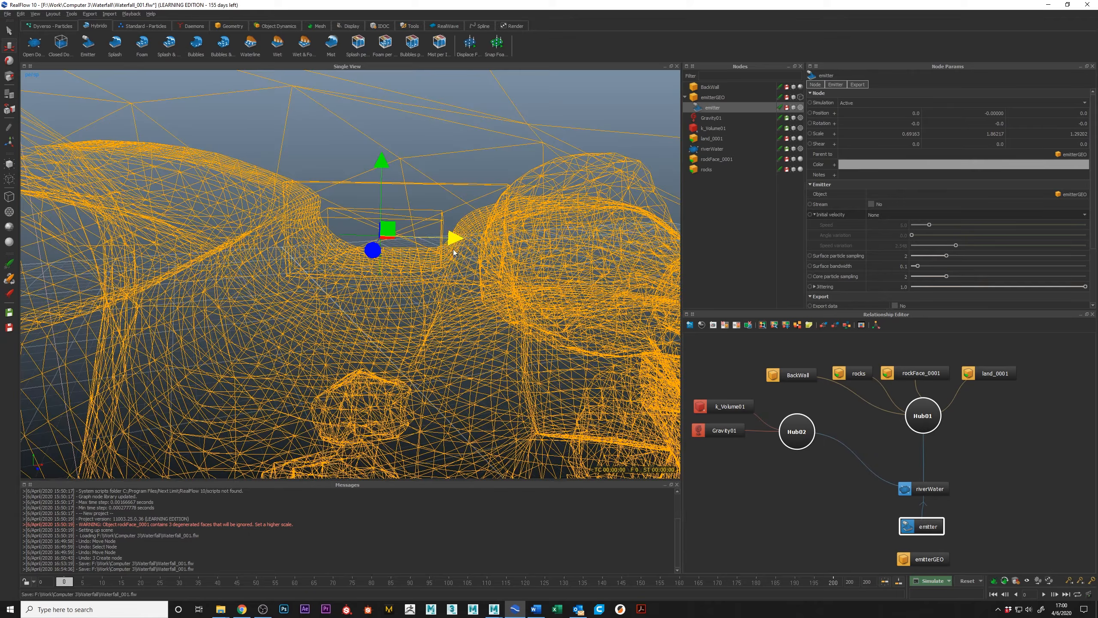
{"action": "key", "text": "7"}
{"action": "left_click_drag", "start_coordinate": [364, 274], "coordinate": [441, 327], "text": "alt"}
{"action": "left_click_drag", "start_coordinate": [379, 289], "coordinate": [333, 216], "text": "alt"}
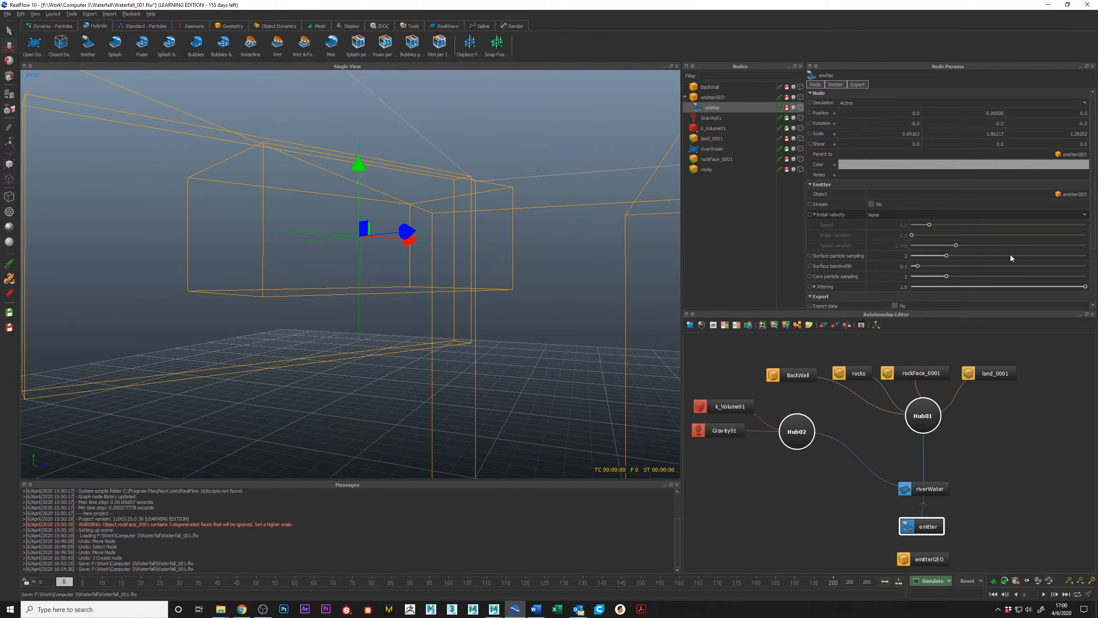
Enable Stream on the emitter with a Constant initial velocity, check its emission arrow, and return the scene to shaded display.
{"action": "left_click", "coordinate": [871, 204]}
{"action": "left_click", "coordinate": [886, 215]}
{"action": "left_click", "coordinate": [896, 222]}
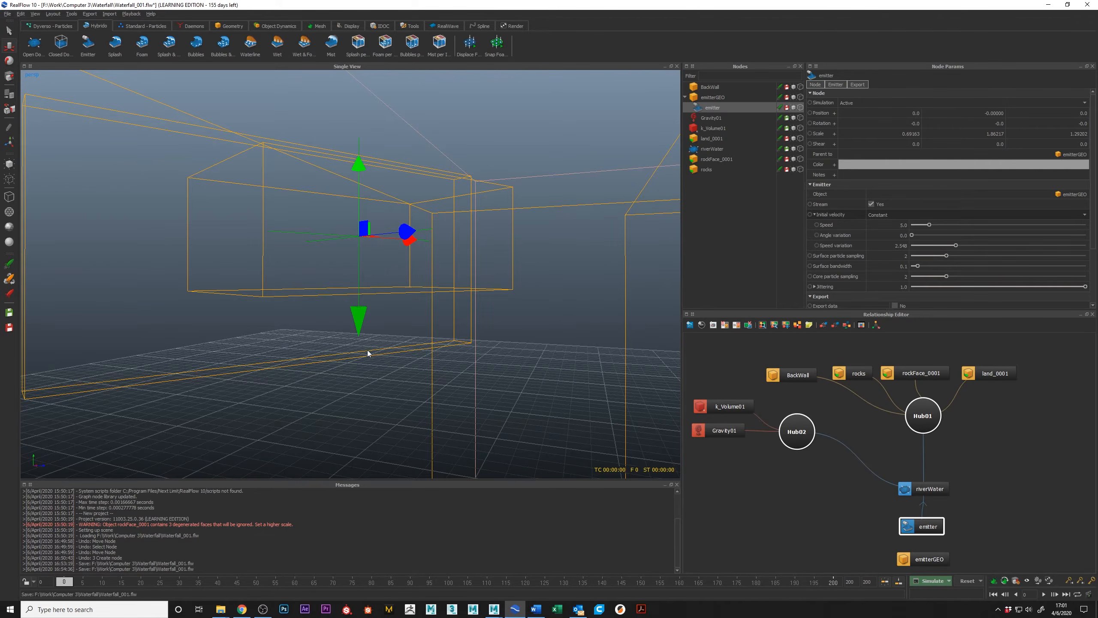
{"action": "left_click_drag", "start_coordinate": [330, 318], "coordinate": [310, 163], "text": "alt"}
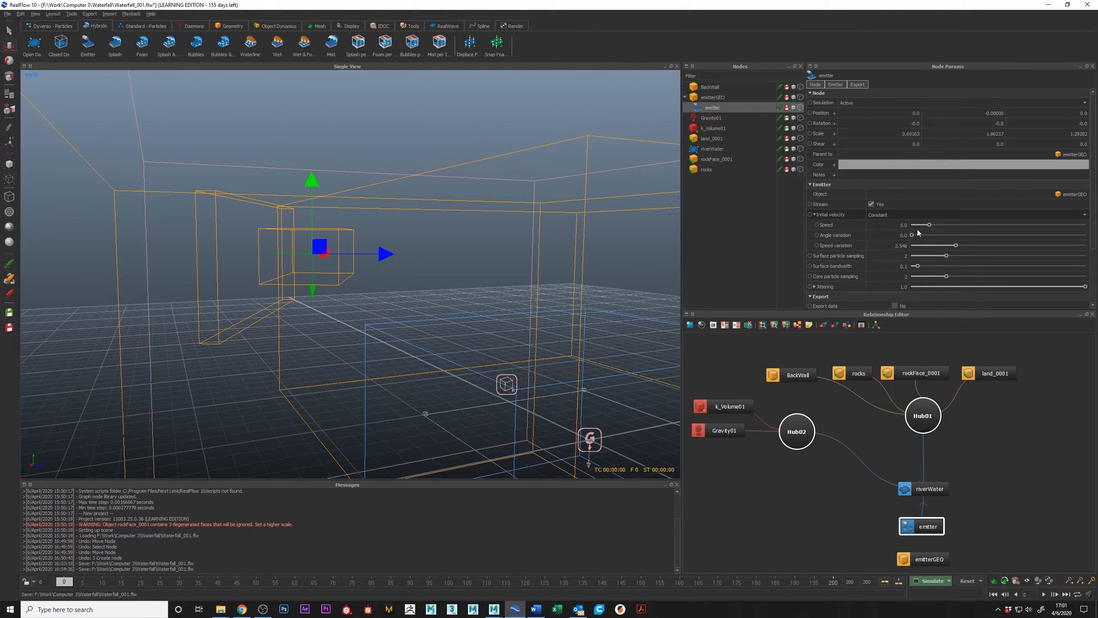
{"action": "left_click_drag", "start_coordinate": [356, 256], "coordinate": [357, 259], "text": "alt"}
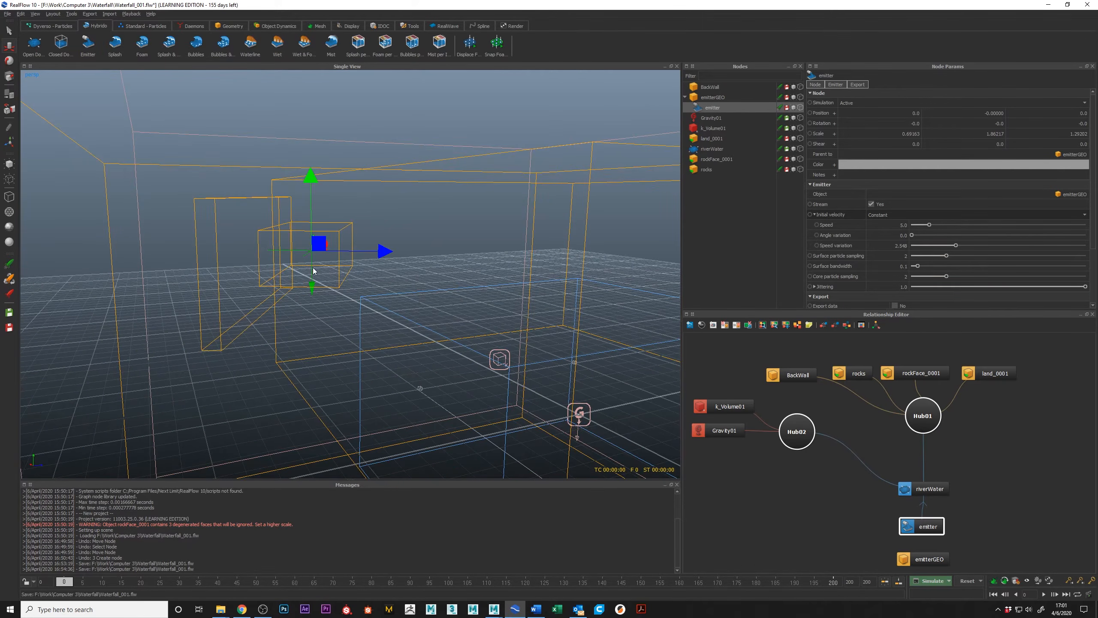
{"action": "left_click_drag", "start_coordinate": [308, 278], "coordinate": [379, 289], "text": "alt"}
{"action": "key", "text": "0"}
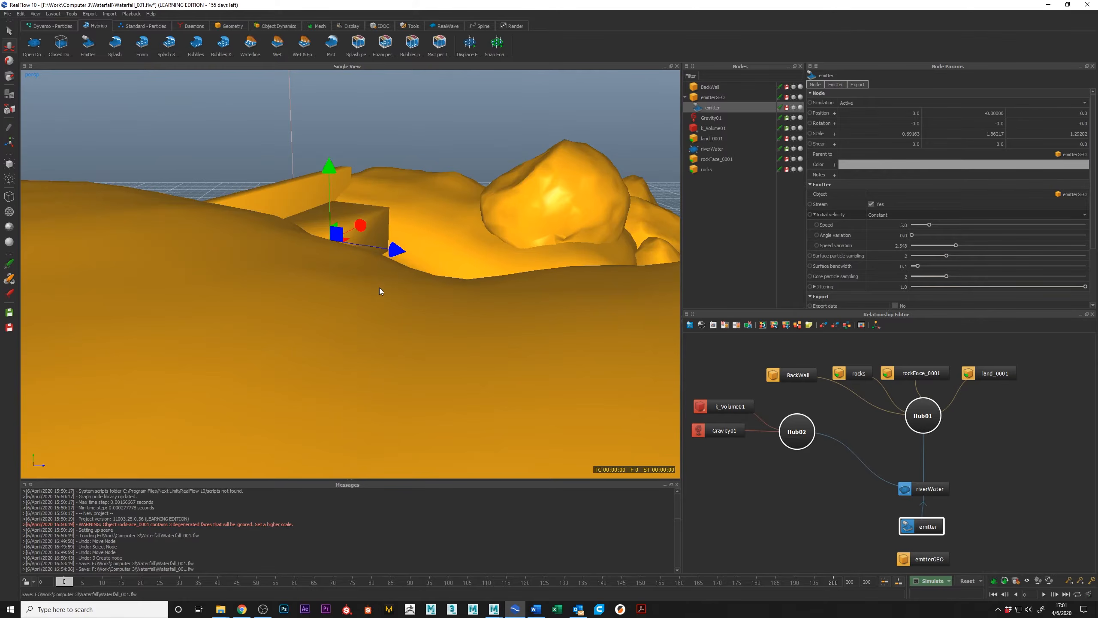
{"action": "left_click_drag", "start_coordinate": [423, 242], "coordinate": [435, 215], "text": "alt"}
Try different display modes on the emitterGEO box and leave it displayed as a bounding box.
{"action": "left_click", "coordinate": [431, 205]}
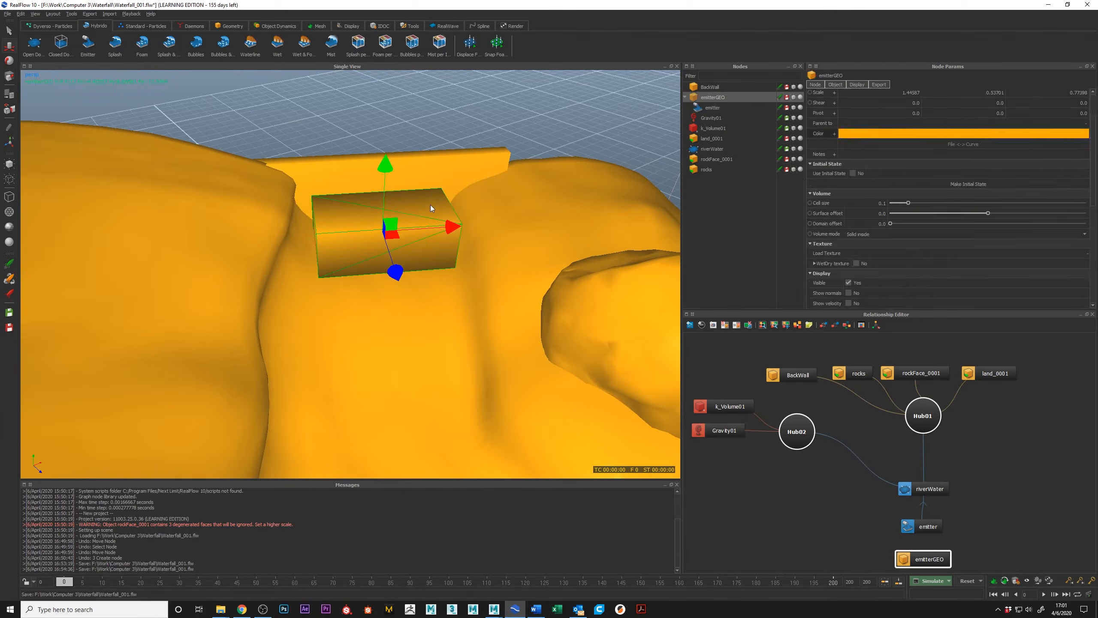
{"action": "key", "text": "2"}
{"action": "key", "text": "0"}
{"action": "key", "text": "7"}
{"action": "key", "text": "8"}
{"action": "key", "text": "9"}
{"action": "key", "text": "0"}
{"action": "key", "text": "7"}
{"action": "left_click_drag", "start_coordinate": [358, 292], "coordinate": [333, 281], "text": "alt"}
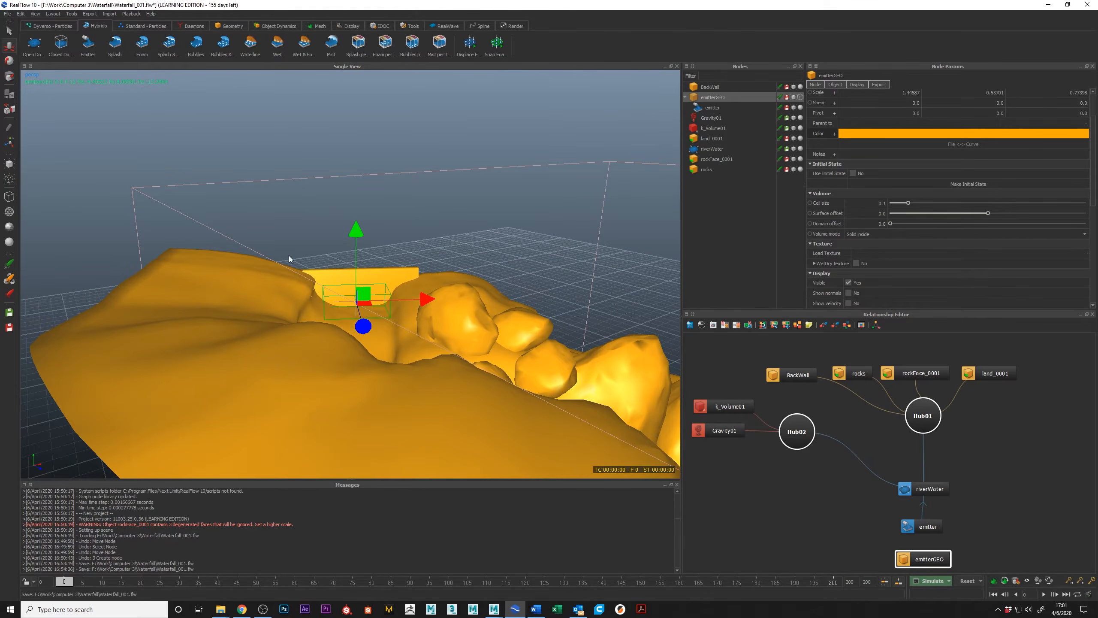
{"action": "left_click_drag", "start_coordinate": [398, 357], "coordinate": [361, 283], "text": "alt"}
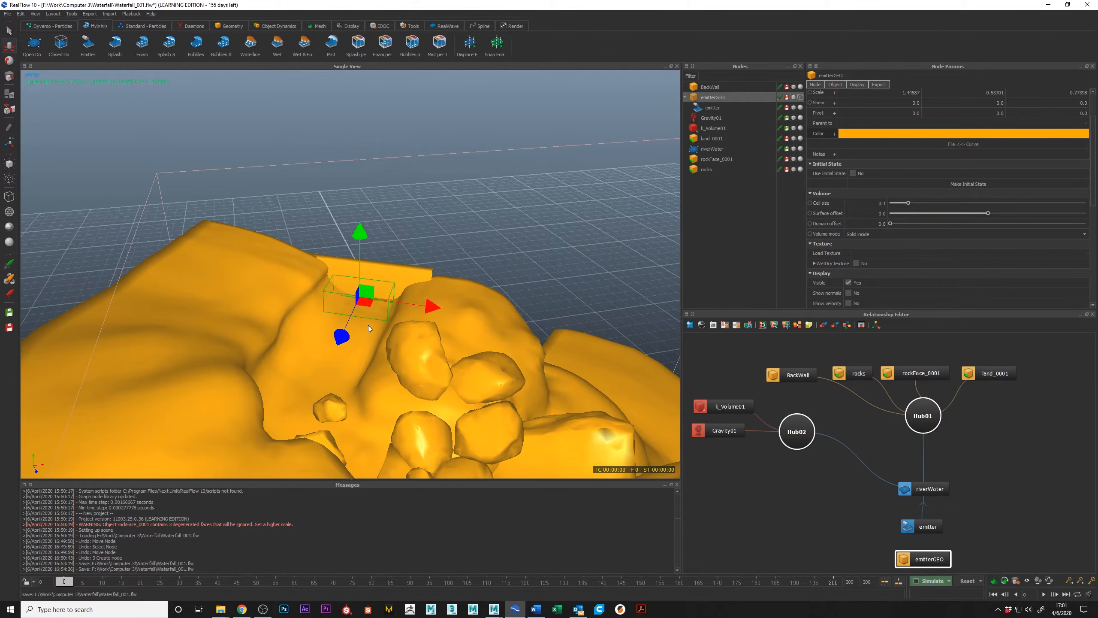
Try rotating the emitter node about its X axis so that its emission arrow points down the channel, and undo the rotation.
{"action": "left_click", "coordinate": [927, 528]}
{"action": "left_click_drag", "start_coordinate": [242, 268], "coordinate": [317, 376], "text": "alt"}
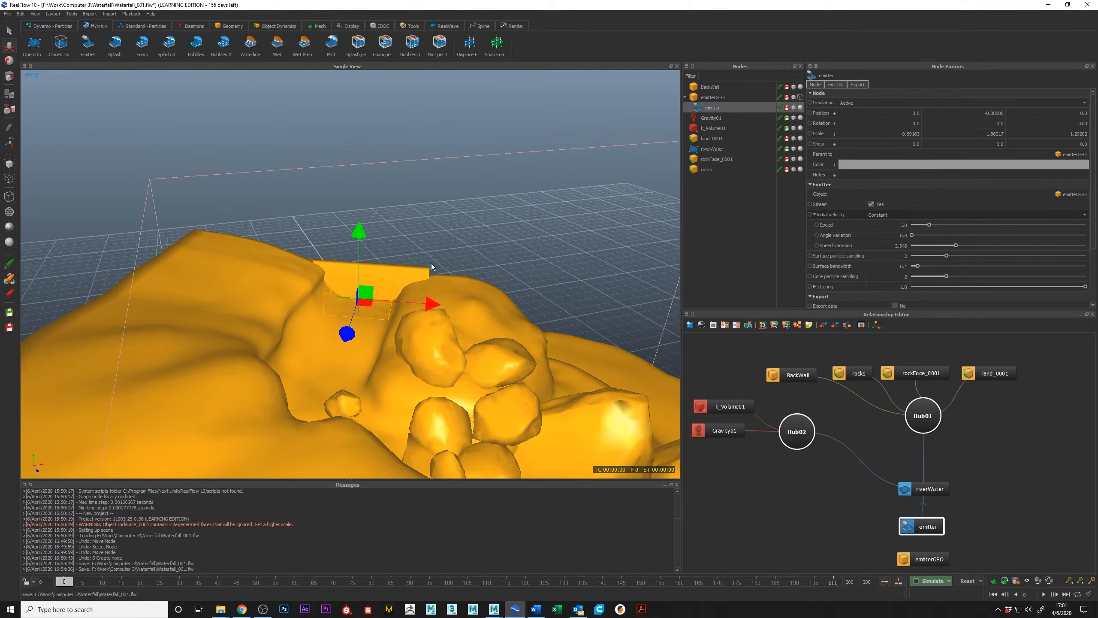
{"action": "left_click_drag", "start_coordinate": [563, 382], "coordinate": [482, 325], "text": "alt"}
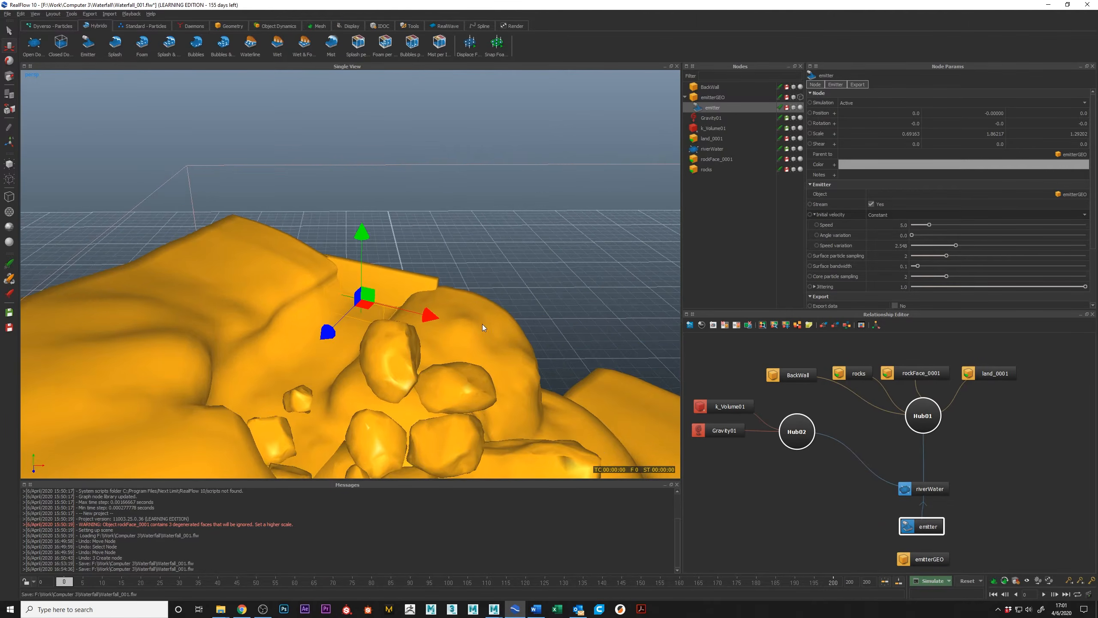
{"action": "left_click_drag", "start_coordinate": [403, 320], "coordinate": [361, 318], "text": "alt"}
{"action": "left_click", "coordinate": [966, 524]}
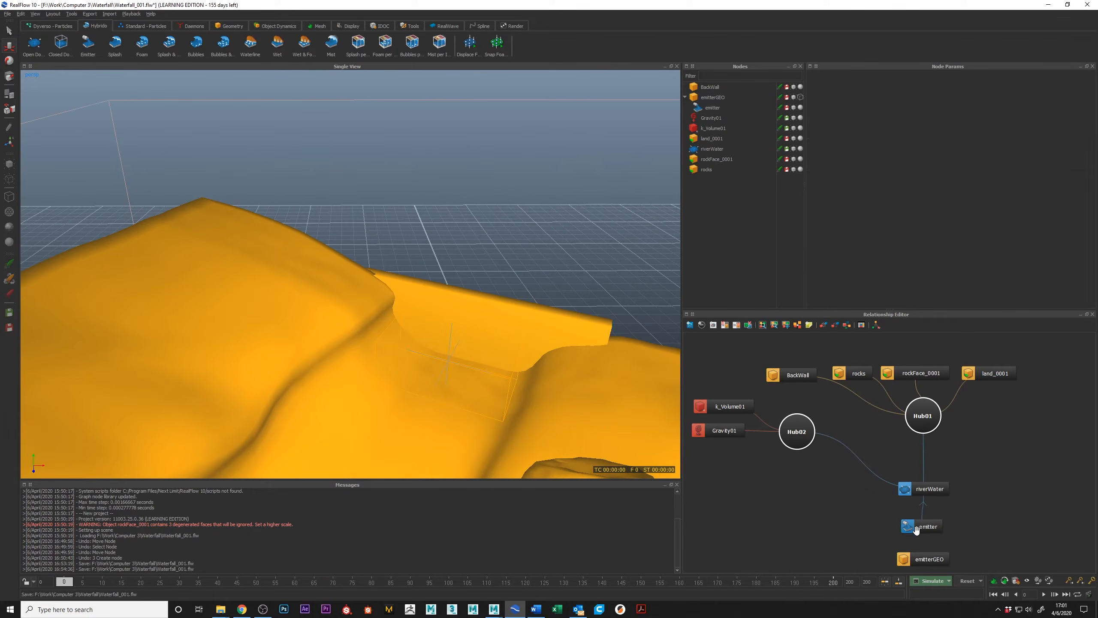
{"action": "left_click", "coordinate": [925, 528]}
{"action": "left_click_drag", "start_coordinate": [367, 386], "coordinate": [452, 360], "text": "alt"}
{"action": "key", "text": "e"}
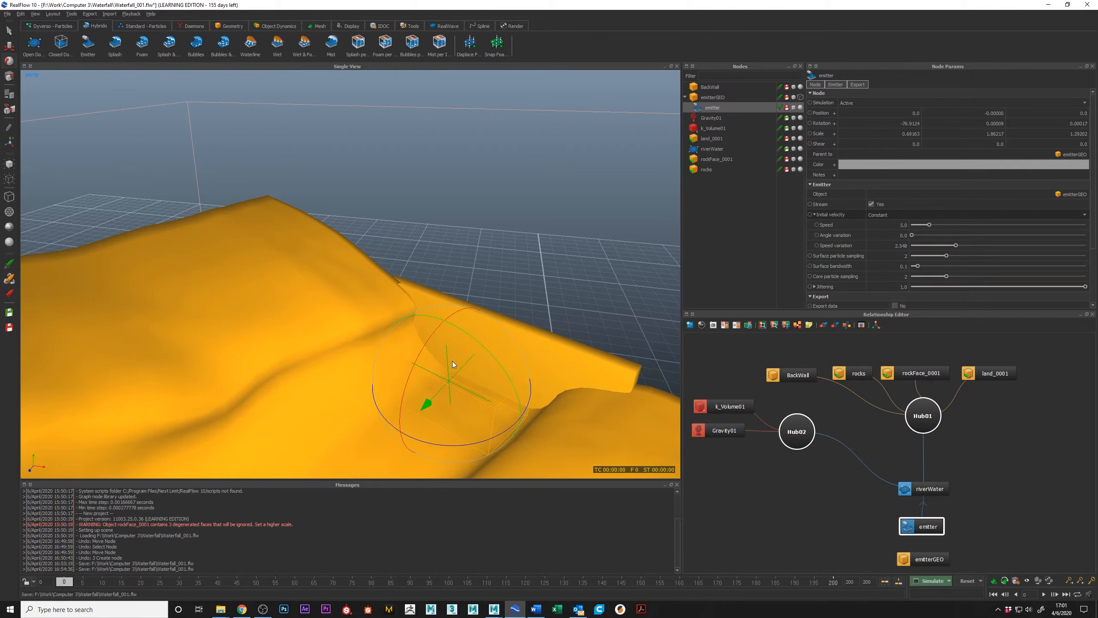
{"action": "key", "text": "ctrl+z"}
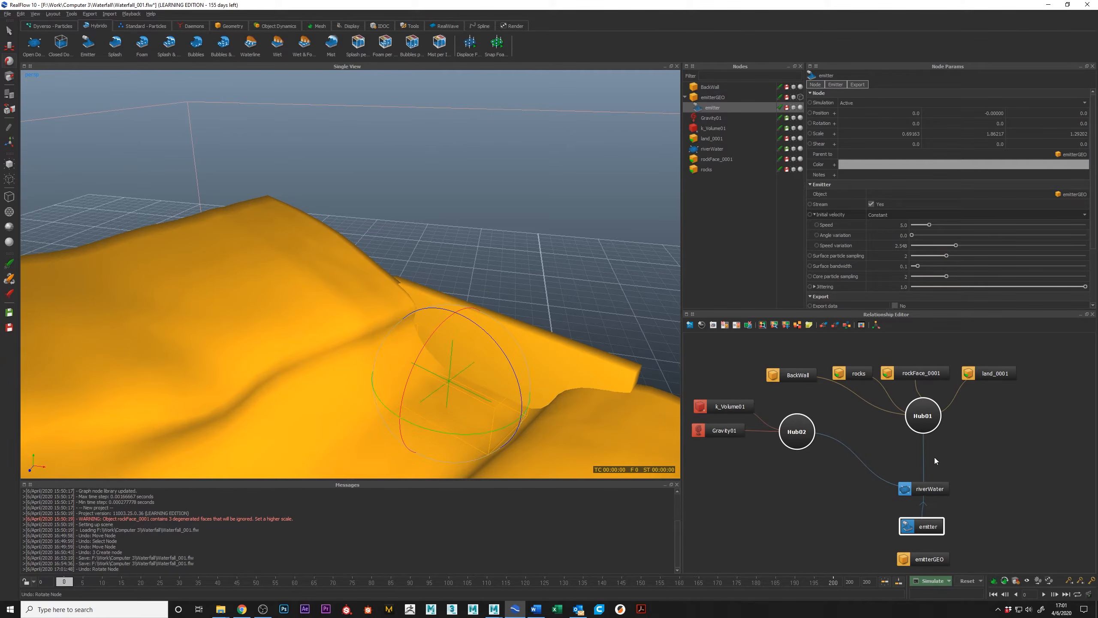
Try rotating the emitterGEO box together with its emitter, and undo the rotation.
{"action": "left_click", "coordinate": [931, 557]}
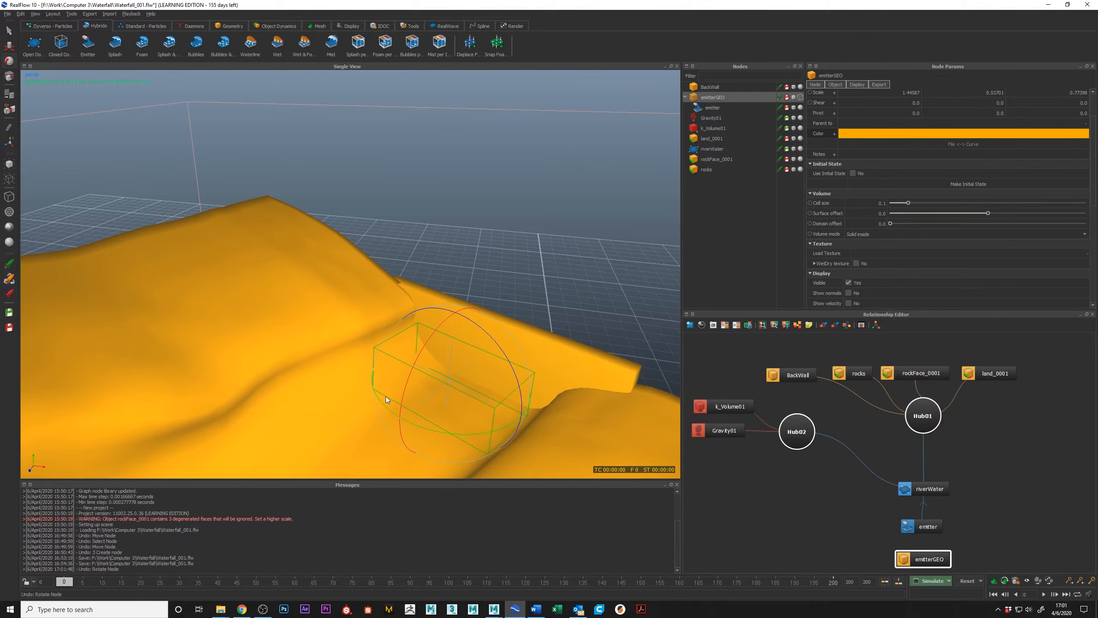
{"action": "left_click_drag", "start_coordinate": [402, 393], "coordinate": [424, 416]}
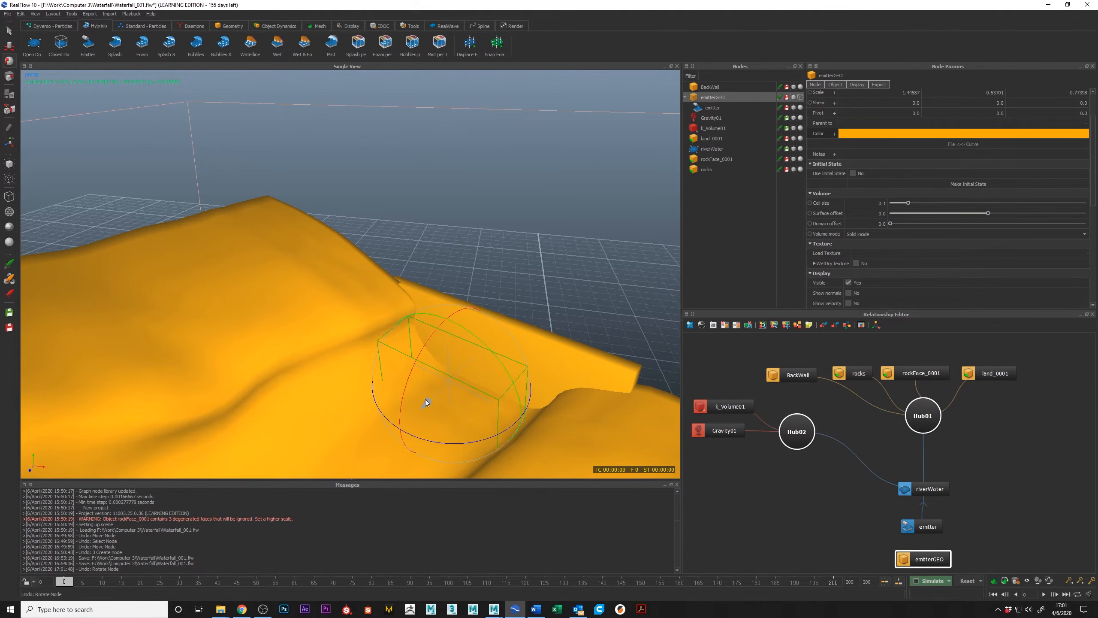
{"action": "key", "text": "ctrl+z"}
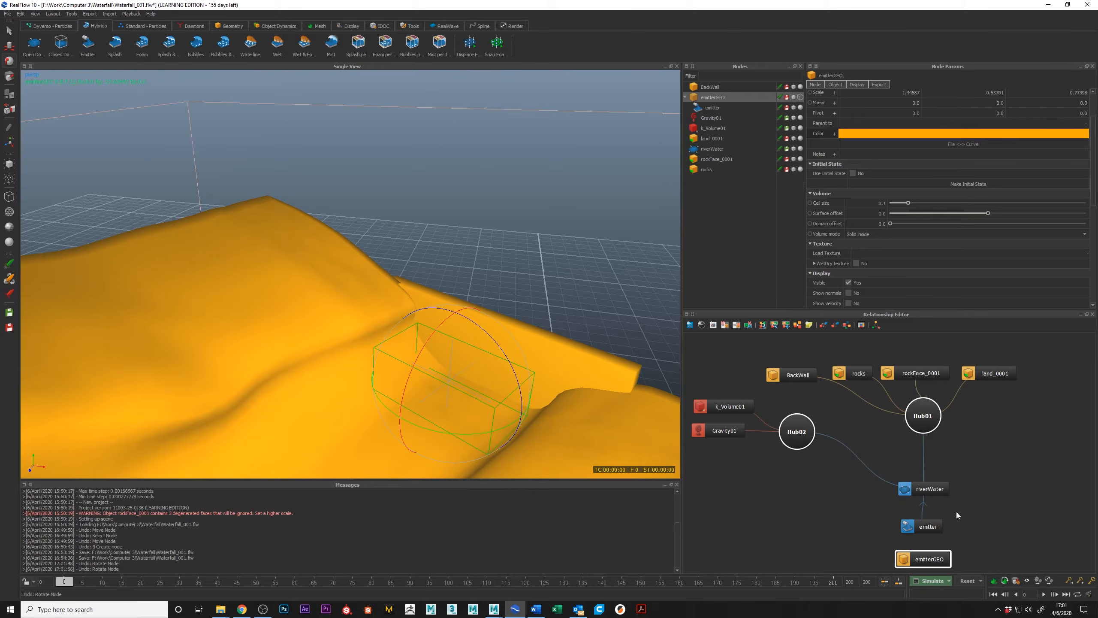
Rotate the emitter node to about -73 degrees on X so that its emission arrow points down the channel.
{"action": "left_click", "coordinate": [928, 526]}
{"action": "left_click_drag", "start_coordinate": [411, 372], "coordinate": [472, 320]}
{"action": "left_click_drag", "start_coordinate": [464, 365], "coordinate": [389, 330], "text": "alt"}
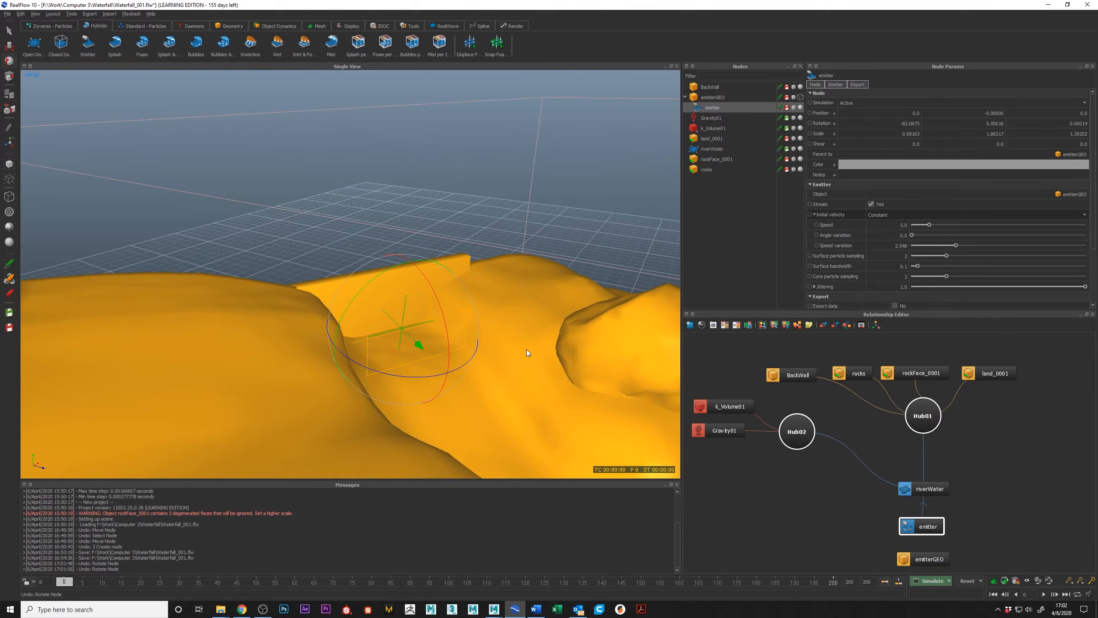
{"action": "left_click_drag", "start_coordinate": [437, 300], "coordinate": [420, 371], "text": "alt"}
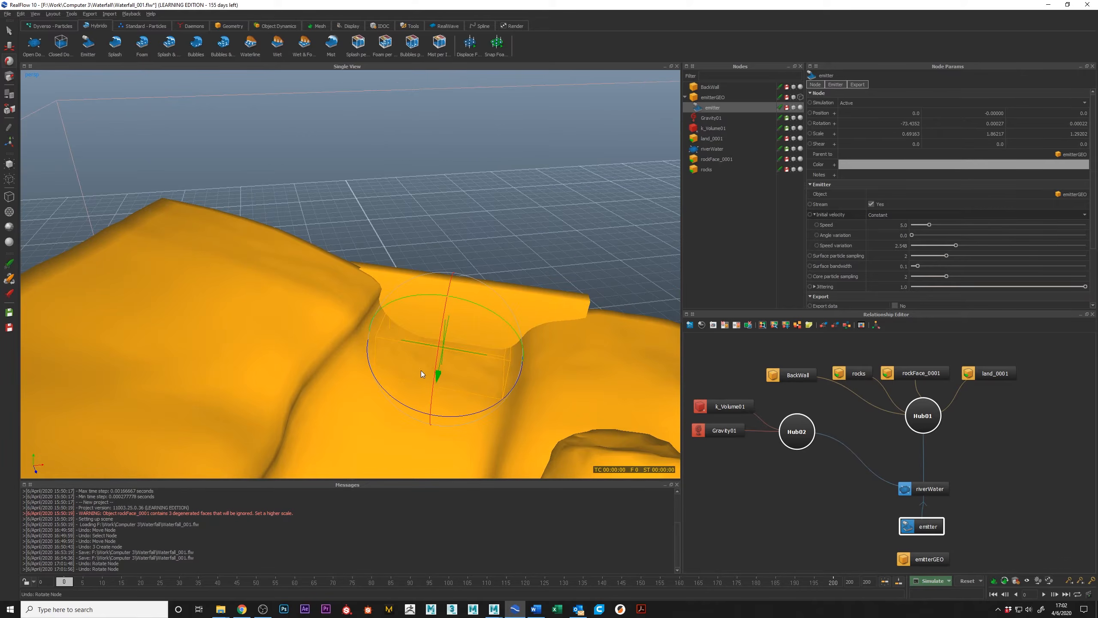
Try scaling the emitterGEO box along its X axis, and undo the change.
{"action": "left_click", "coordinate": [924, 561]}
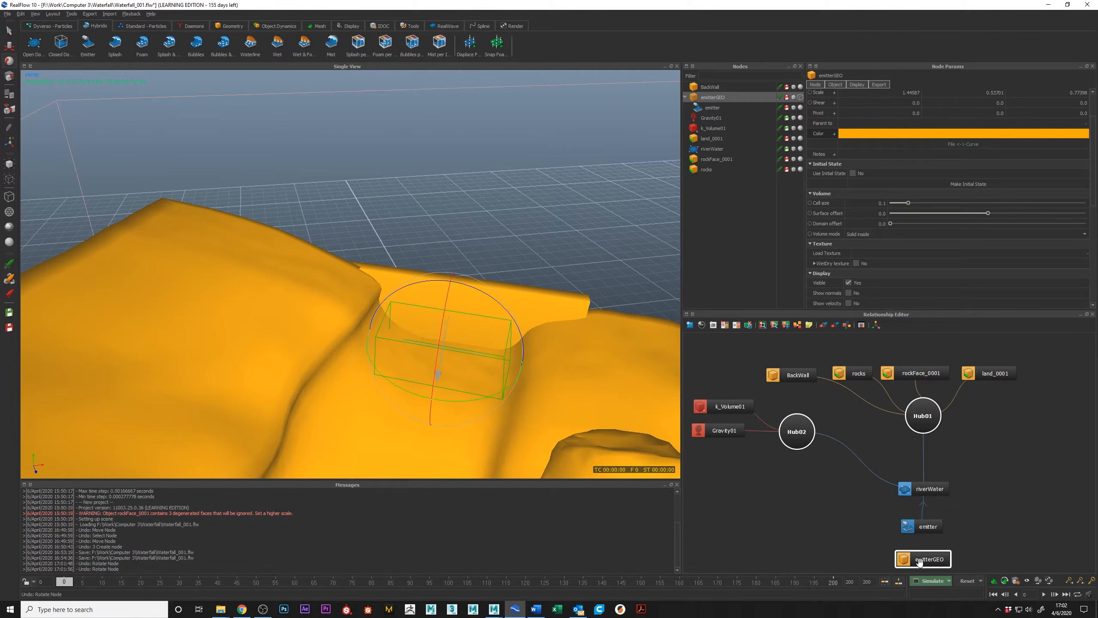
{"action": "key", "text": "r"}
{"action": "mouse_move", "coordinate": [521, 359]}
{"action": "left_mouse_down"}
{"action": "mouse_move", "coordinate": [502, 350]}
{"action": "mouse_move", "coordinate": [510, 362]}
{"action": "left_mouse_up"}
{"action": "key", "text": "ctrl+z"}
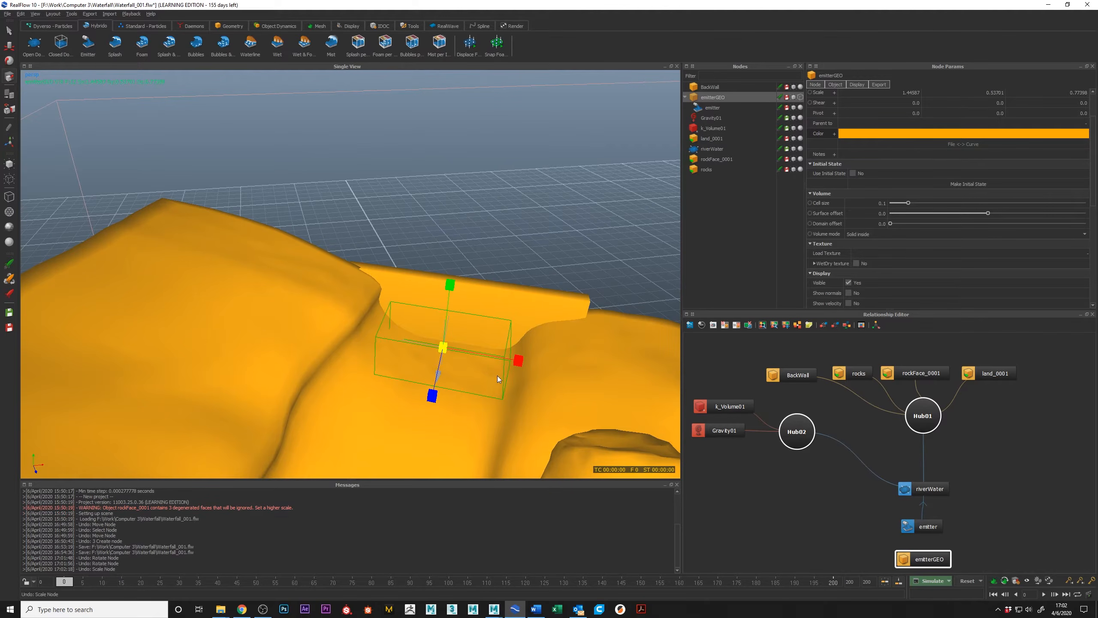
Examine the placement of the emitterGEO box and the emitter's emission direction in the channel from several angles.
{"action": "left_click_drag", "start_coordinate": [438, 383], "coordinate": [374, 399], "text": "alt"}
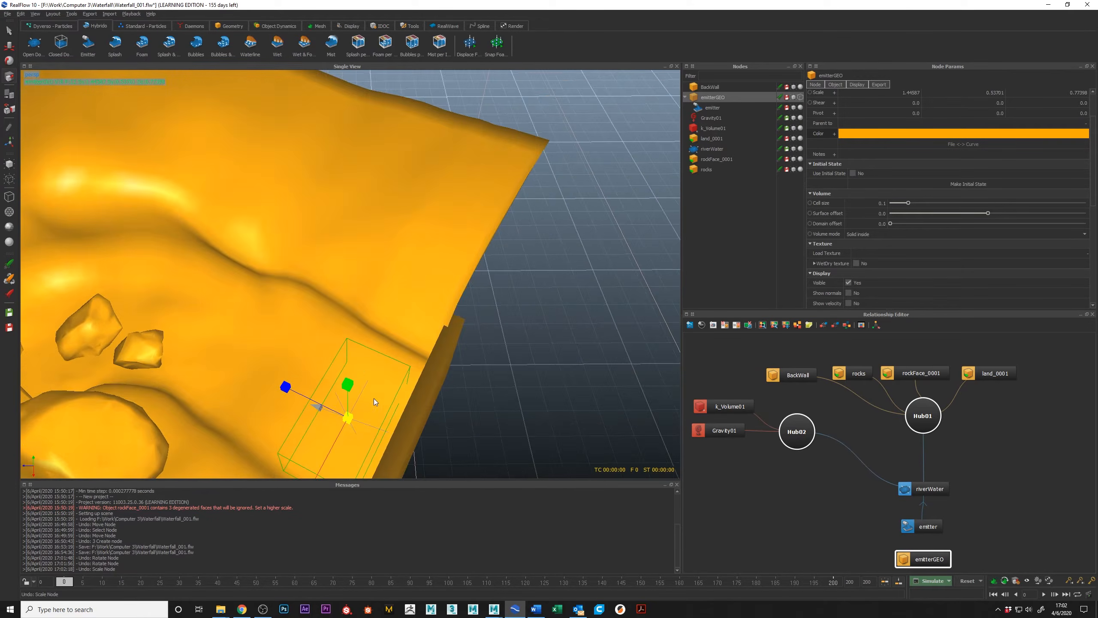
{"action": "middle_click_drag", "start_coordinate": [374, 399], "coordinate": [434, 330], "text": "alt"}
{"action": "left_click_drag", "start_coordinate": [434, 330], "coordinate": [439, 304], "text": "alt"}
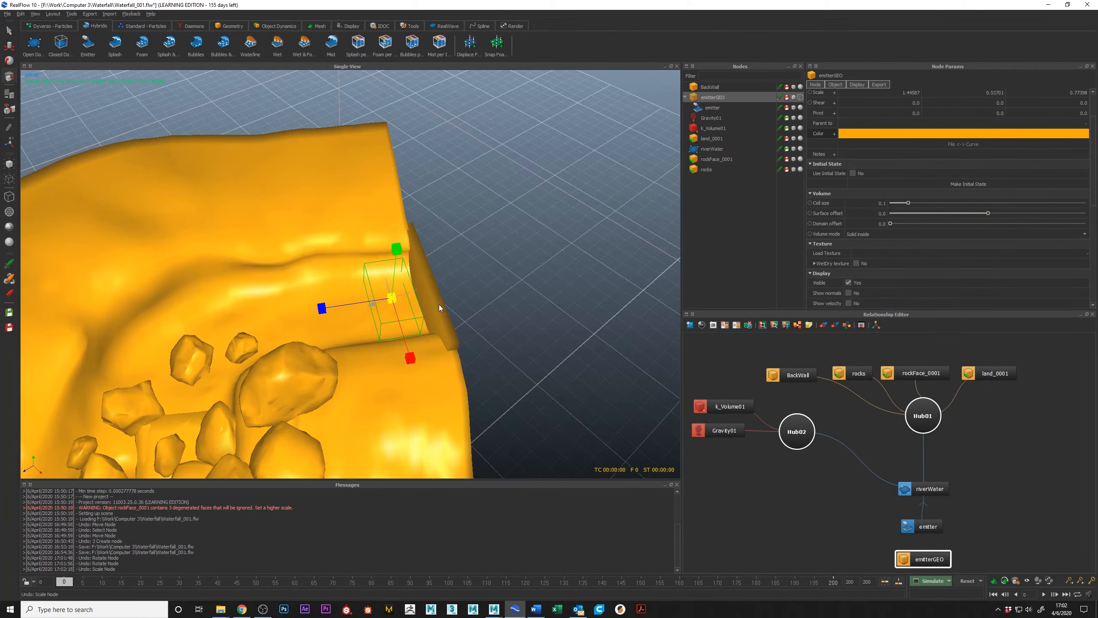
{"action": "left_click_drag", "start_coordinate": [468, 352], "coordinate": [467, 325], "text": "alt"}
{"action": "right_click_drag", "start_coordinate": [467, 325], "coordinate": [301, 324], "text": "alt"}
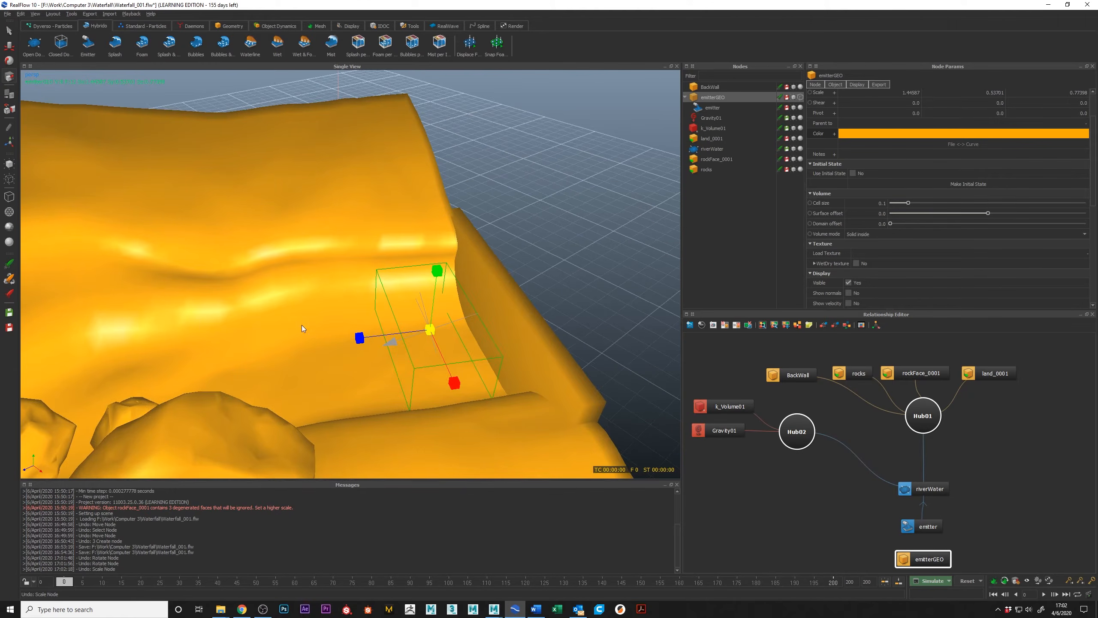
{"action": "left_click", "coordinate": [930, 524]}
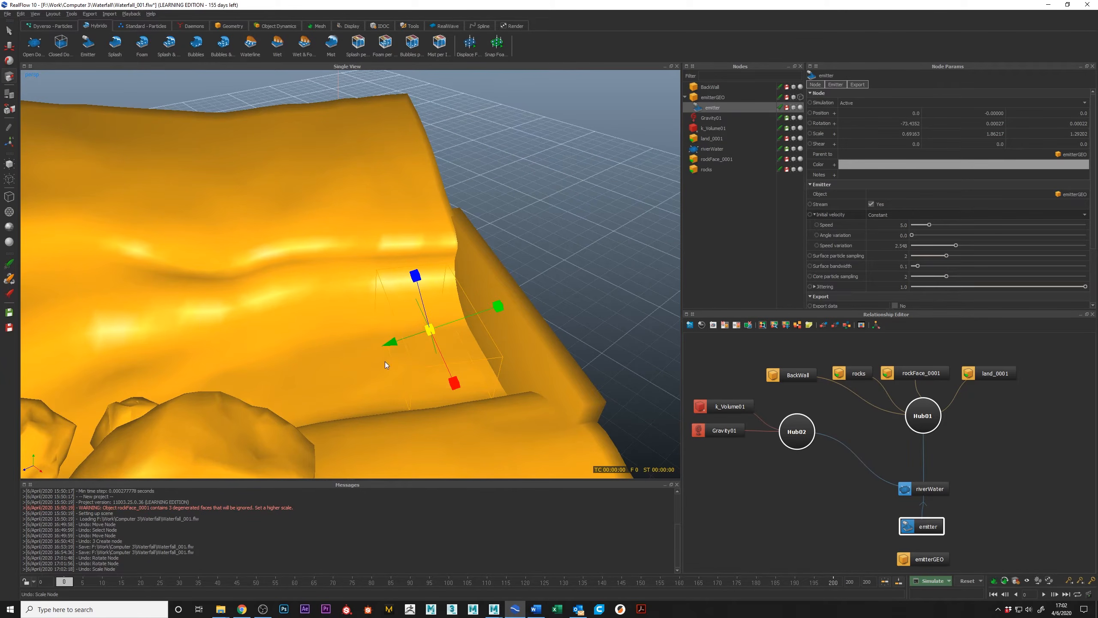
{"action": "left_click_drag", "start_coordinate": [410, 350], "coordinate": [376, 340], "text": "alt"}
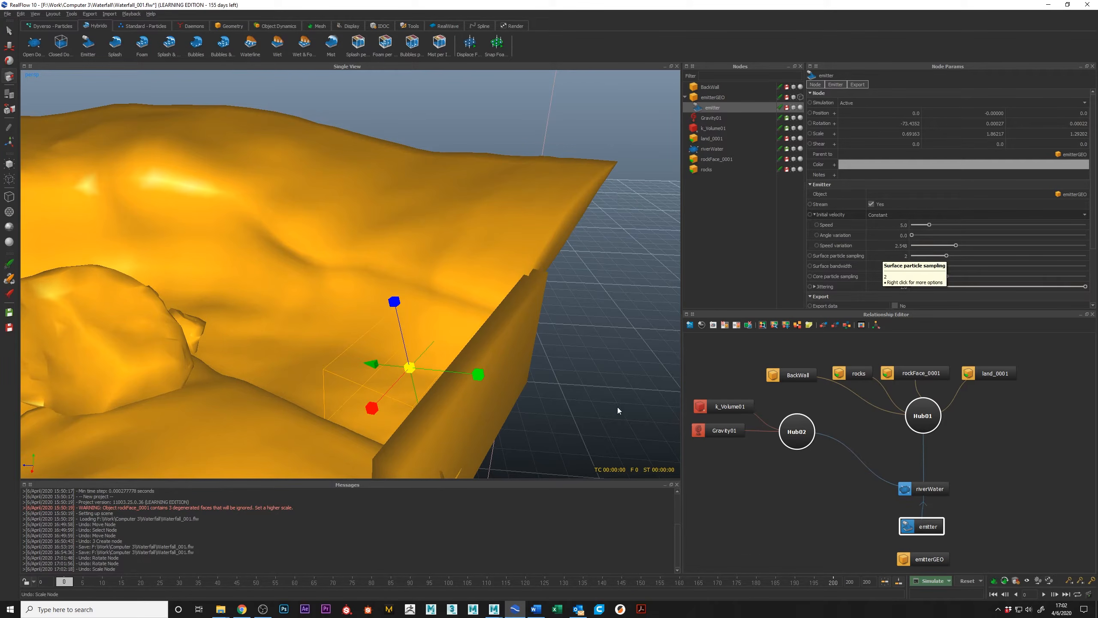
{"action": "left_click_drag", "start_coordinate": [497, 346], "coordinate": [443, 323], "text": "alt"}
Save the project and start the simulation with the Command line option turned off.
{"action": "key", "text": "ctrl+s"}
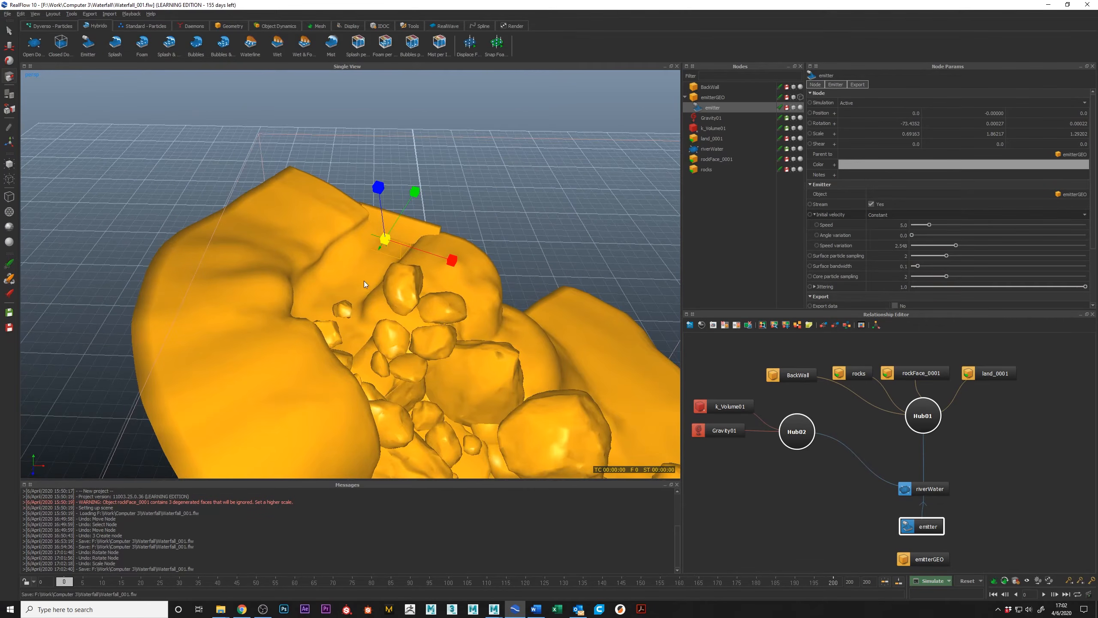
{"action": "right_click_drag", "start_coordinate": [364, 281], "coordinate": [403, 299], "text": "alt"}
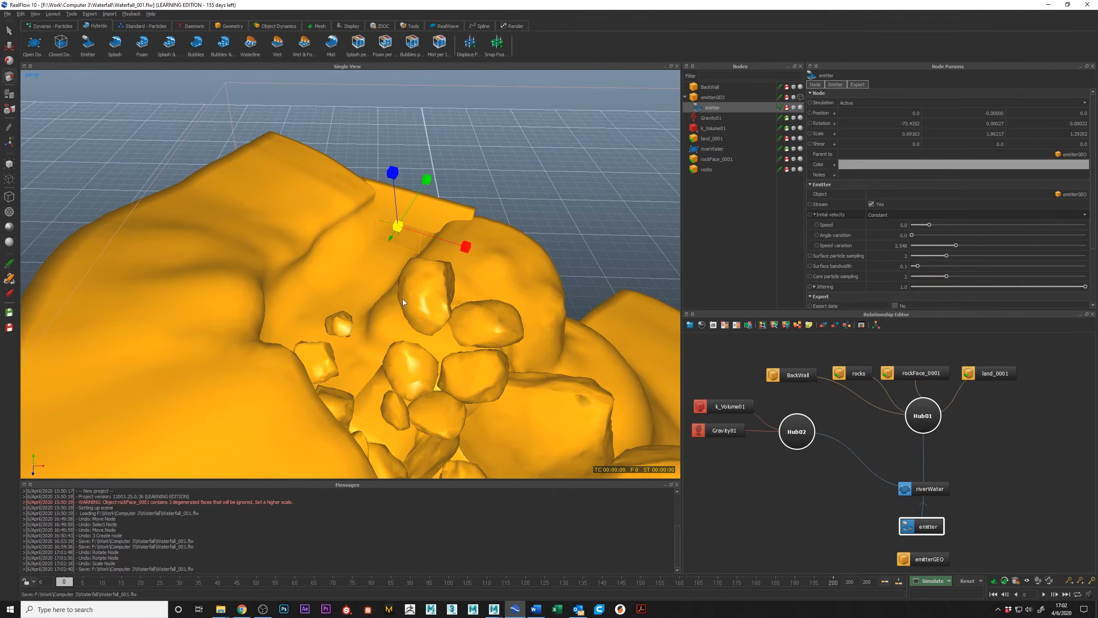
{"action": "left_click", "coordinate": [950, 582]}
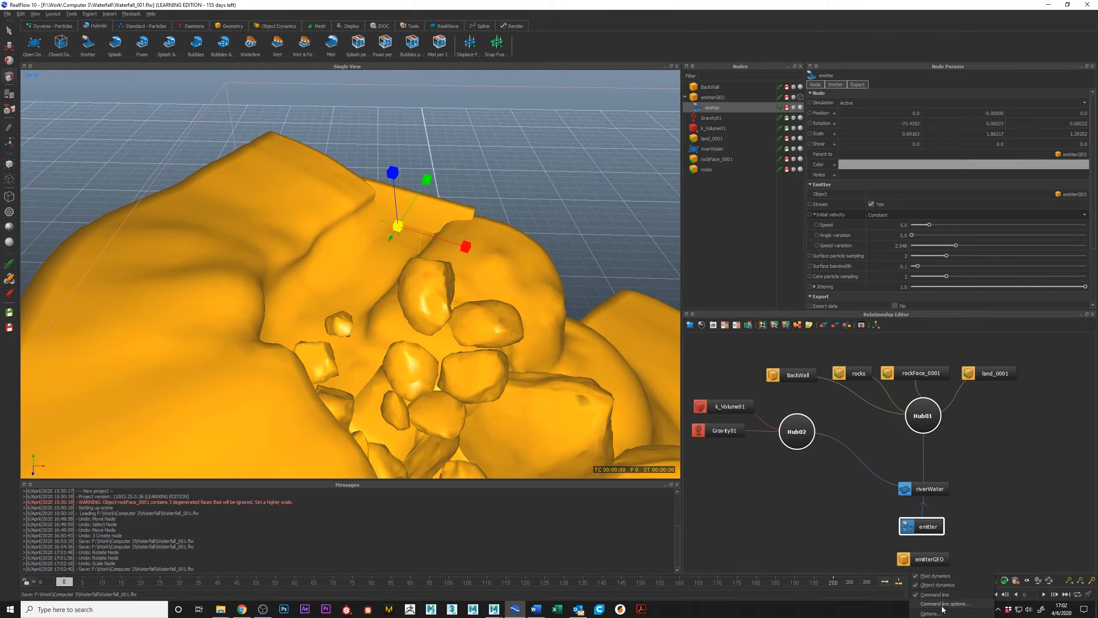
{"action": "left_click", "coordinate": [918, 596]}
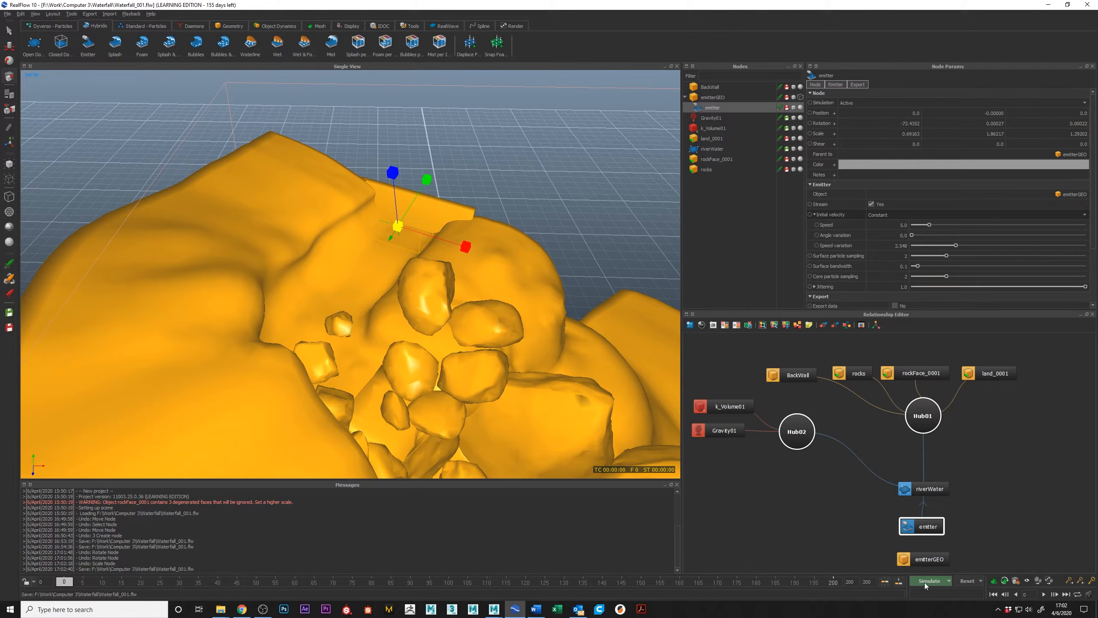
{"action": "left_click", "coordinate": [927, 580]}
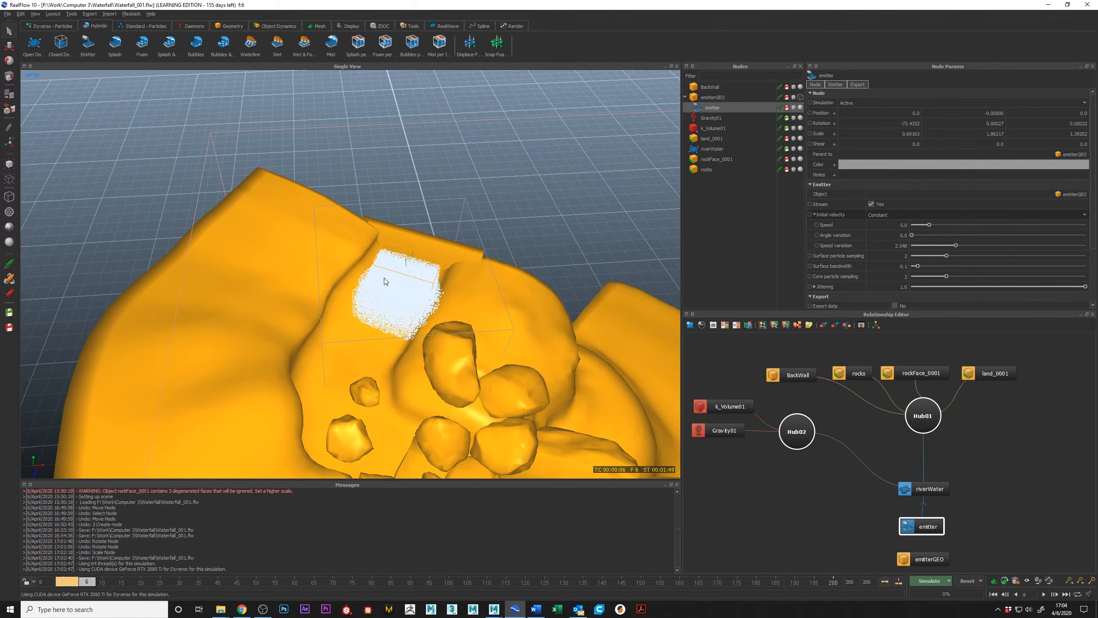
Examine the emitted particles in the channel up close.
{"action": "left_click_drag", "start_coordinate": [455, 294], "coordinate": [326, 297], "text": "alt"}
{"action": "right_click_drag", "start_coordinate": [326, 297], "coordinate": [338, 317], "text": "alt"}
{"action": "left_click_drag", "start_coordinate": [338, 318], "coordinate": [372, 287], "text": "alt"}
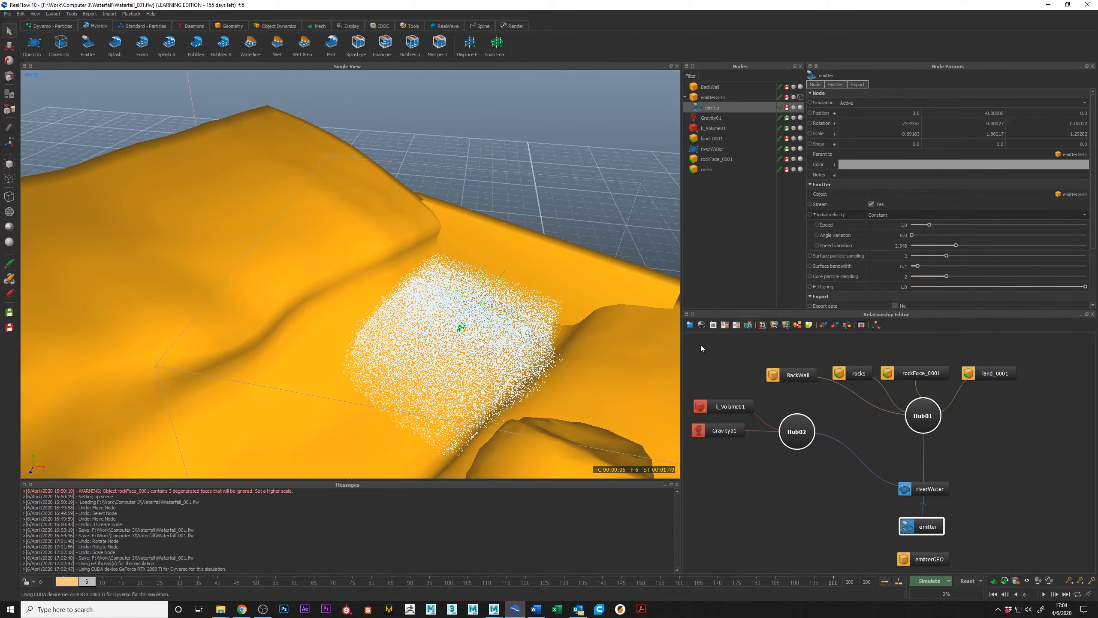
Review the emitter's export parameters, and the riverWater domain's ocean spectrum, display property and export settings.
{"action": "scroll", "coordinate": [919, 243], "scroll_direction": "down", "scroll_amount": 3}
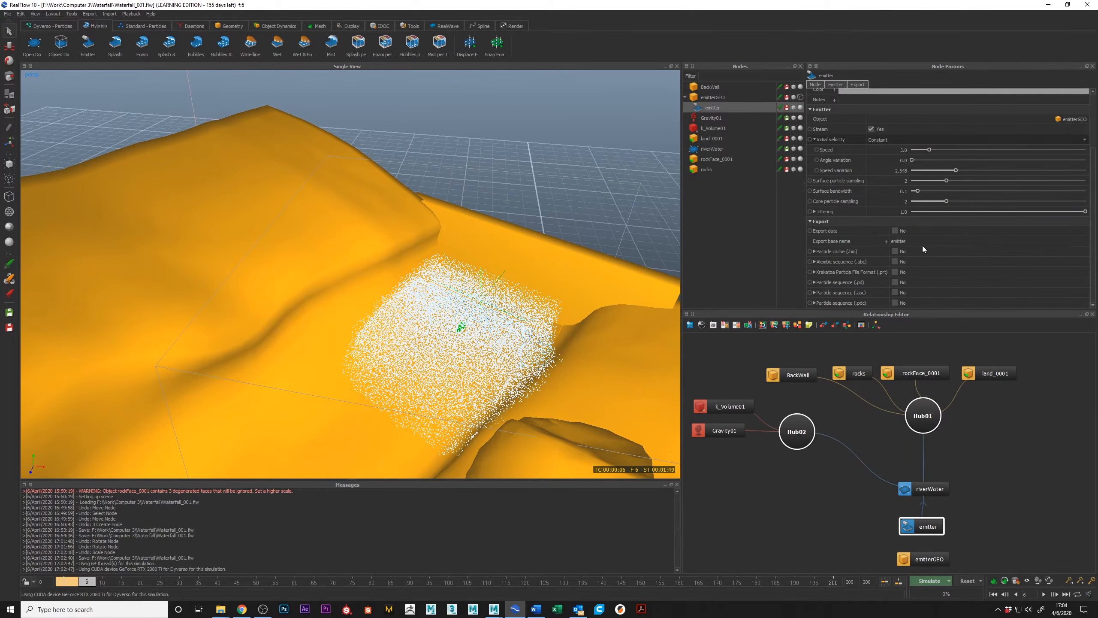
{"action": "scroll", "coordinate": [923, 246], "scroll_direction": "up", "scroll_amount": 3}
{"action": "left_click", "coordinate": [930, 489]}
{"action": "scroll", "coordinate": [935, 275], "scroll_direction": "down", "scroll_amount": 10}
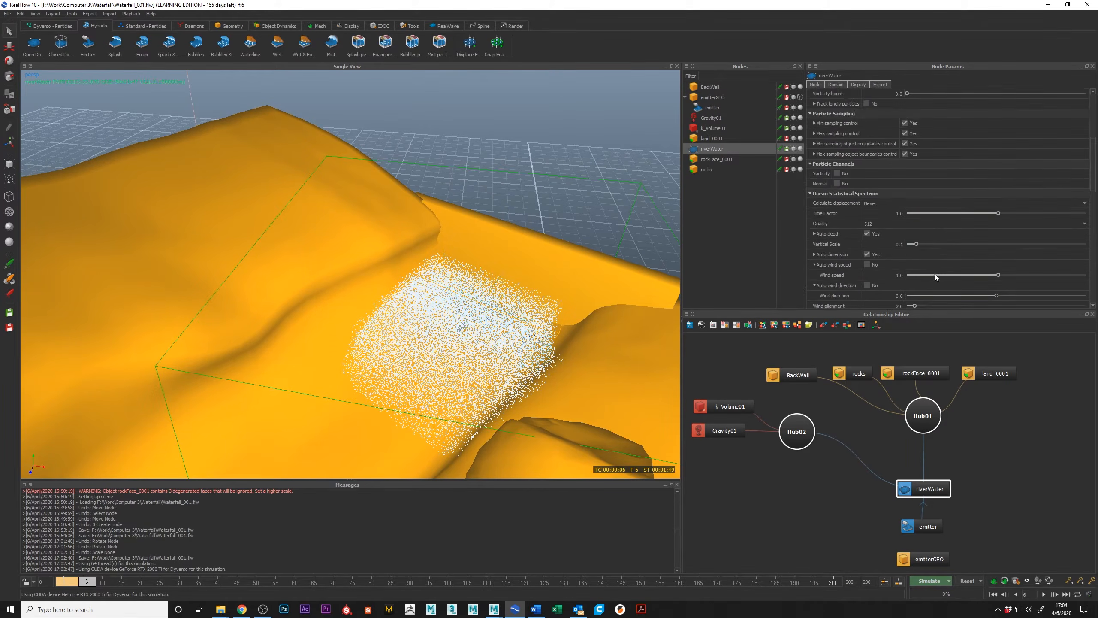
{"action": "scroll", "coordinate": [925, 264], "scroll_direction": "up", "scroll_amount": 2}
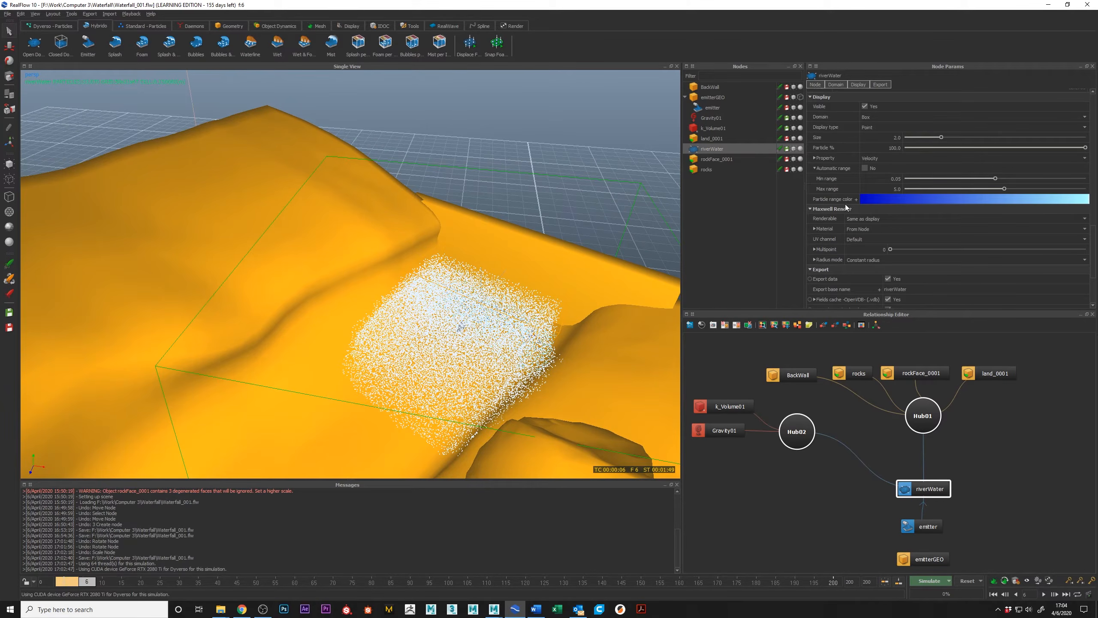
{"action": "left_click", "coordinate": [878, 159]}
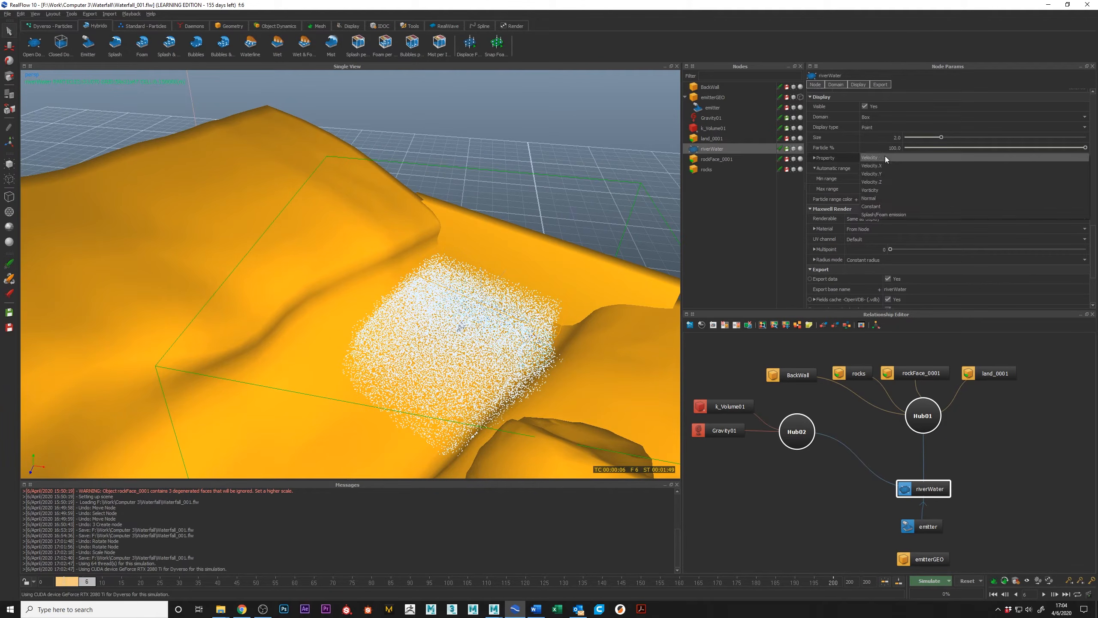
{"action": "left_click", "coordinate": [885, 157]}
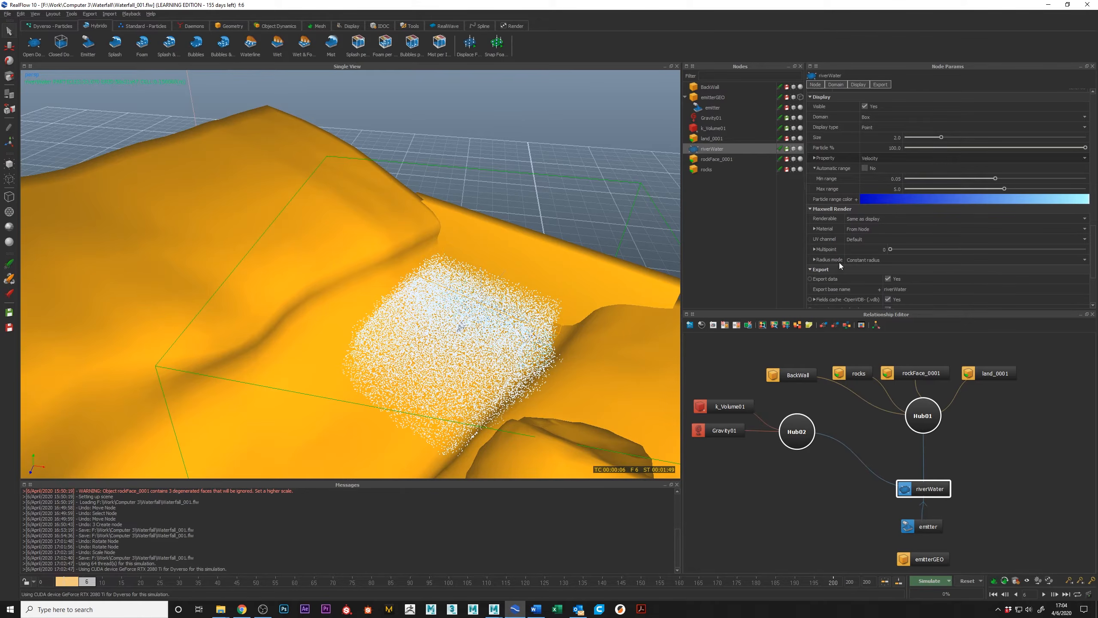
{"action": "scroll", "coordinate": [450, 238], "scroll_direction": "down", "scroll_amount": 6}
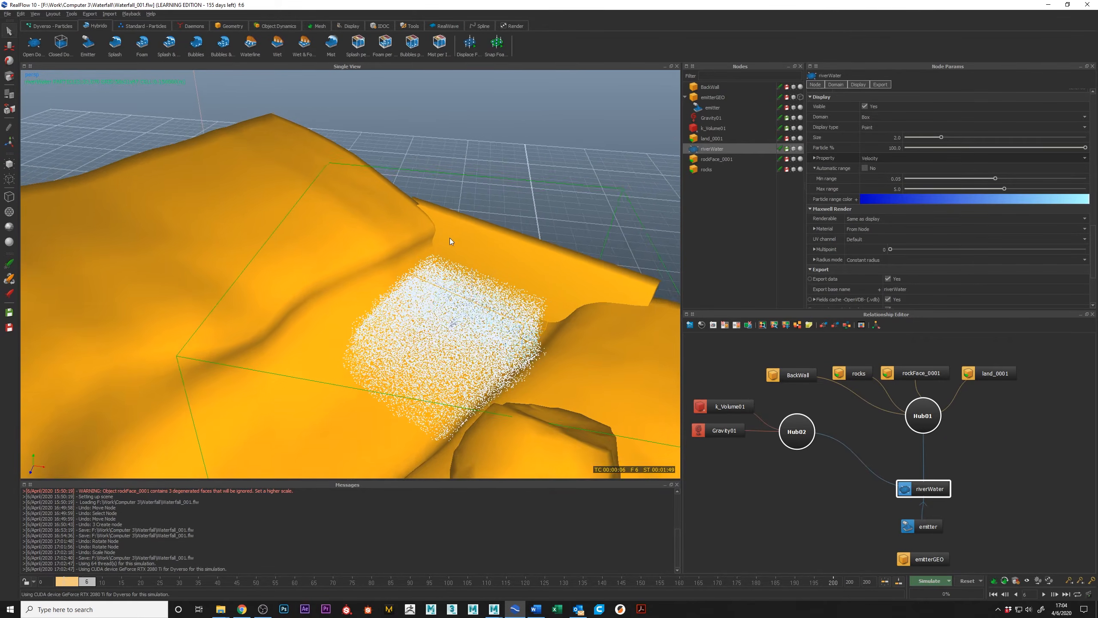
Examine from several angles how the emitted particles sit against the channel walls and floor.
{"action": "left_click", "coordinate": [508, 188]}
{"action": "left_click_drag", "start_coordinate": [508, 188], "coordinate": [420, 290], "text": "alt"}
{"action": "left_click_drag", "start_coordinate": [82, 584], "coordinate": [86, 582]}
{"action": "left_click_drag", "start_coordinate": [426, 328], "coordinate": [435, 293], "text": "alt"}
{"action": "left_click_drag", "start_coordinate": [503, 266], "coordinate": [568, 293], "text": "alt"}
{"action": "left_click_drag", "start_coordinate": [346, 302], "coordinate": [379, 367], "text": "alt"}
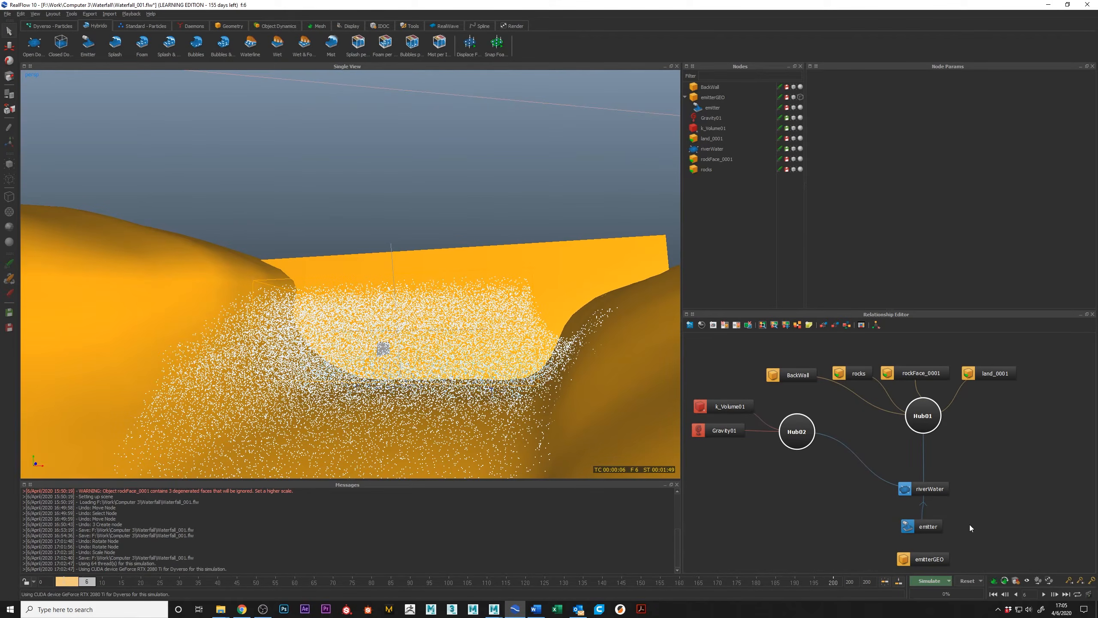
Check the Volume and Hybrido Interaction settings of land_0001 and examine the particles against its surface.
{"action": "left_click", "coordinate": [993, 373]}
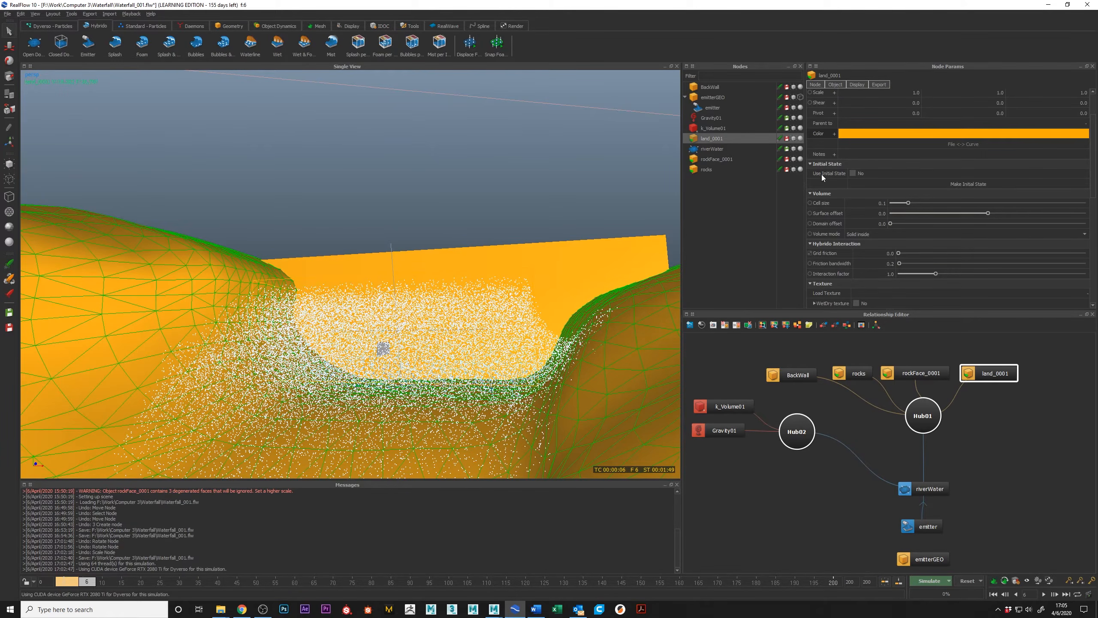
{"action": "scroll", "coordinate": [489, 315], "scroll_direction": "down", "scroll_amount": 5}
{"action": "left_click_drag", "start_coordinate": [433, 297], "coordinate": [301, 257], "text": "alt"}
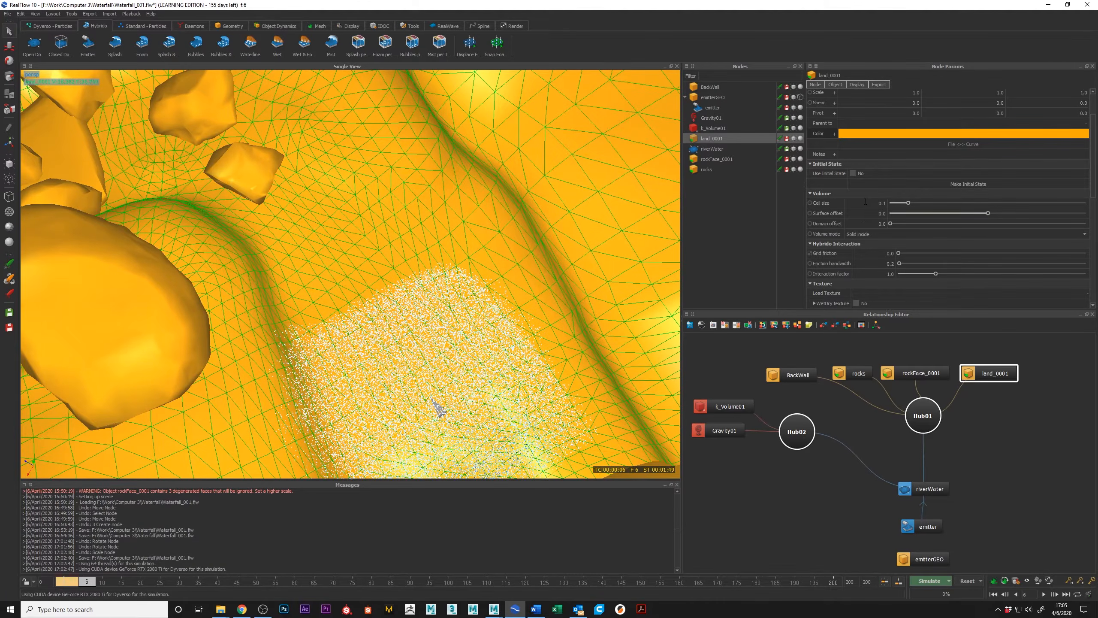
{"action": "left_click_drag", "start_coordinate": [401, 351], "coordinate": [557, 239], "text": "alt"}
{"action": "left_click", "coordinate": [396, 202]}
{"action": "left_click_drag", "start_coordinate": [365, 236], "coordinate": [647, 301], "text": "alt"}
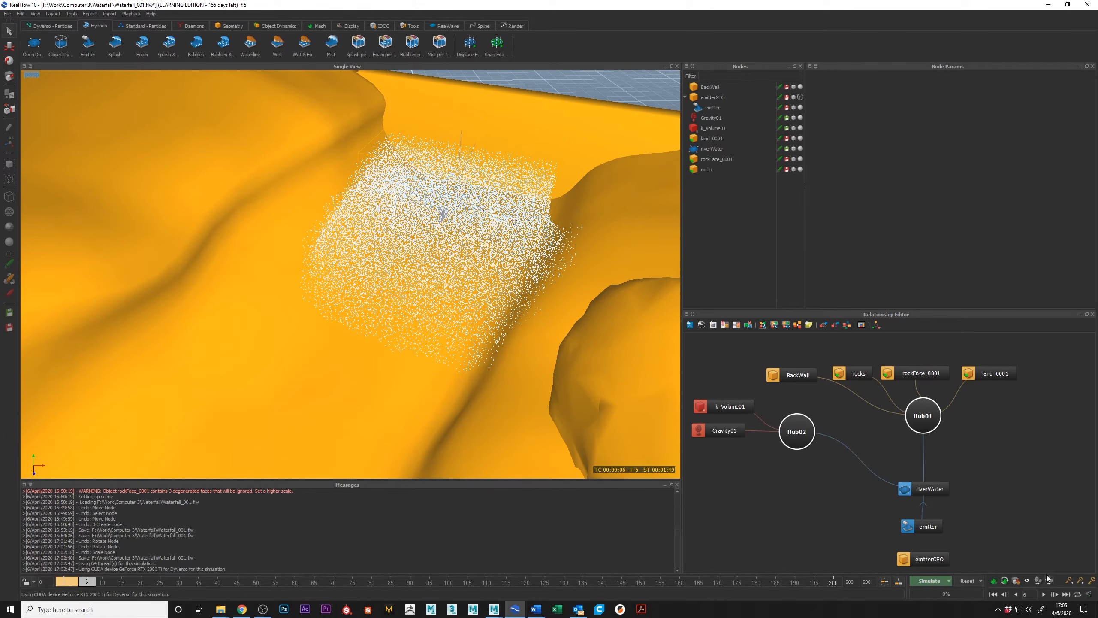
Create a ParticleMesh_VDB node, link the emitter to it, and build the mesh for the current frame.
{"action": "left_click", "coordinate": [926, 489]}
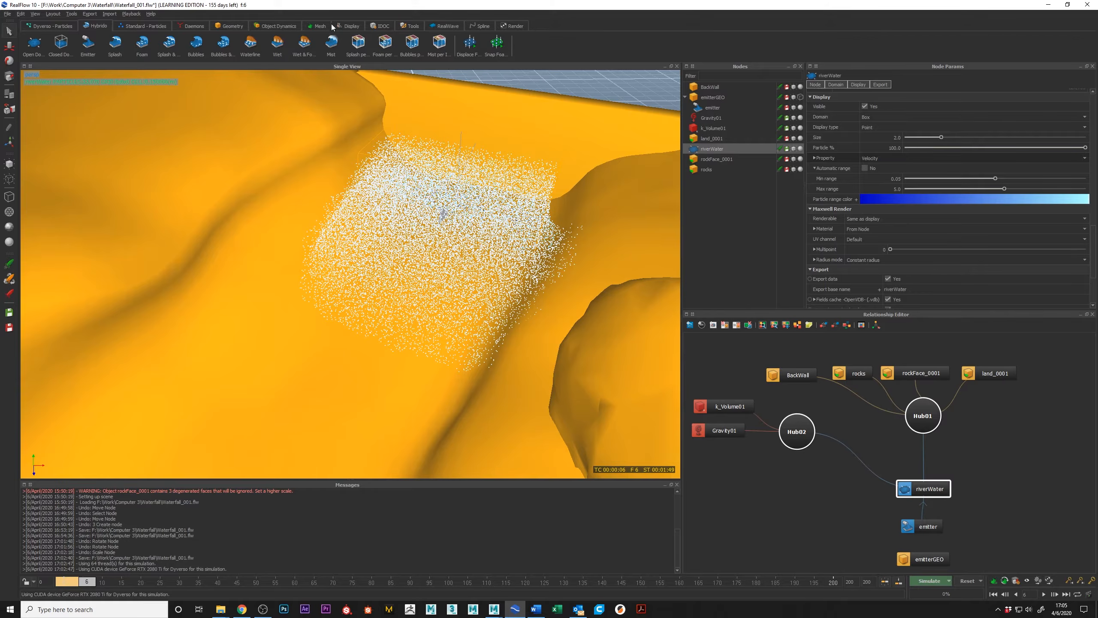
{"action": "left_click", "coordinate": [317, 26]}
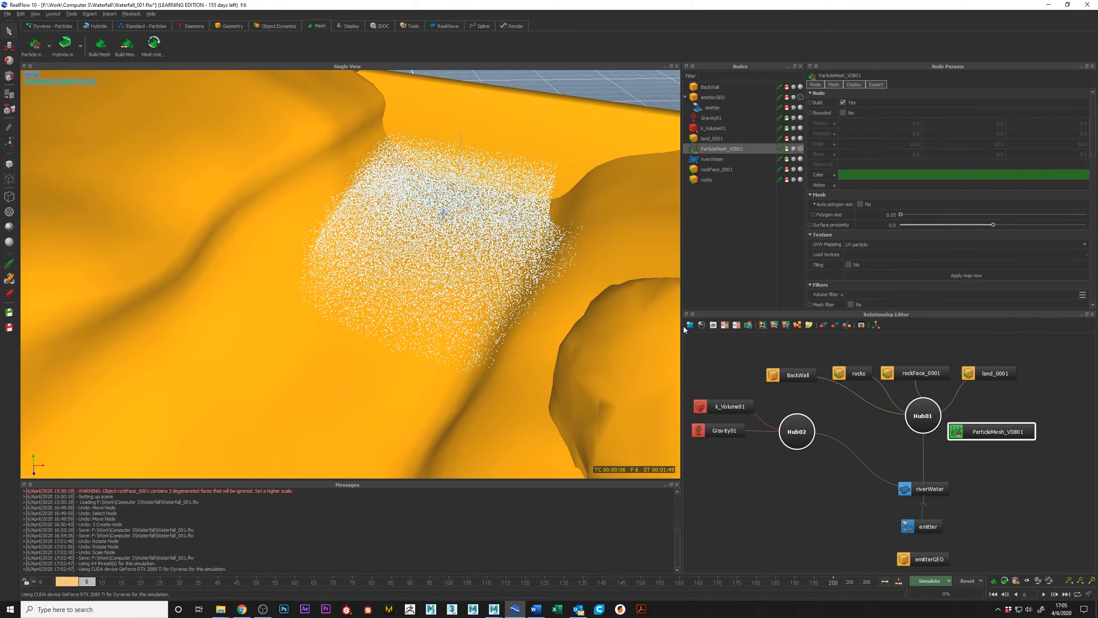
{"action": "left_click_drag", "start_coordinate": [990, 433], "coordinate": [913, 525]}
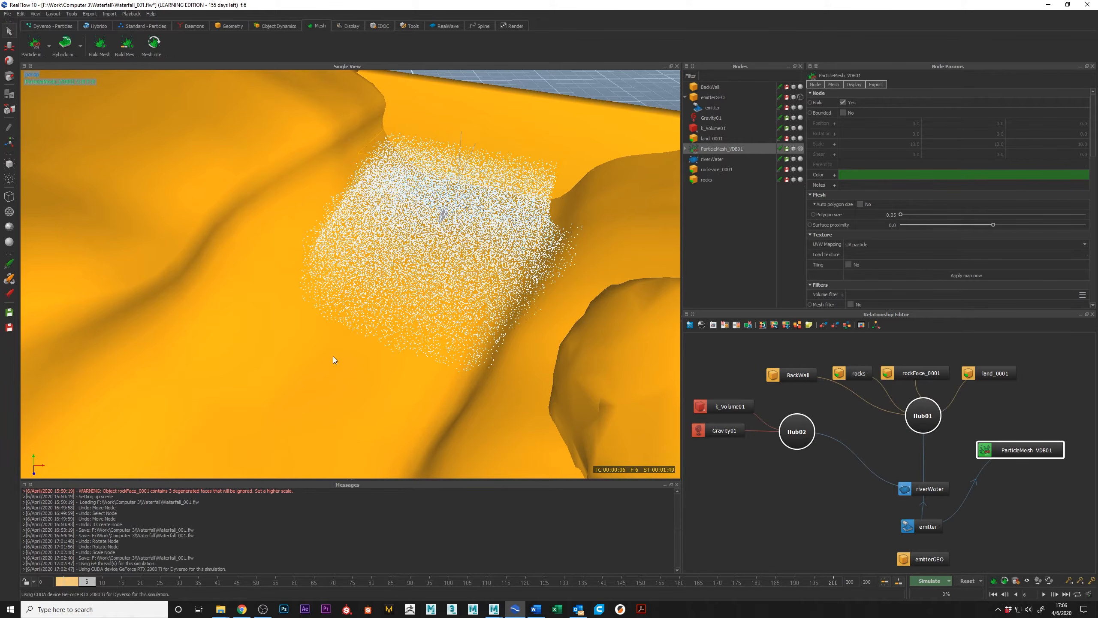
{"action": "left_click_drag", "start_coordinate": [333, 263], "coordinate": [370, 236], "text": "alt"}
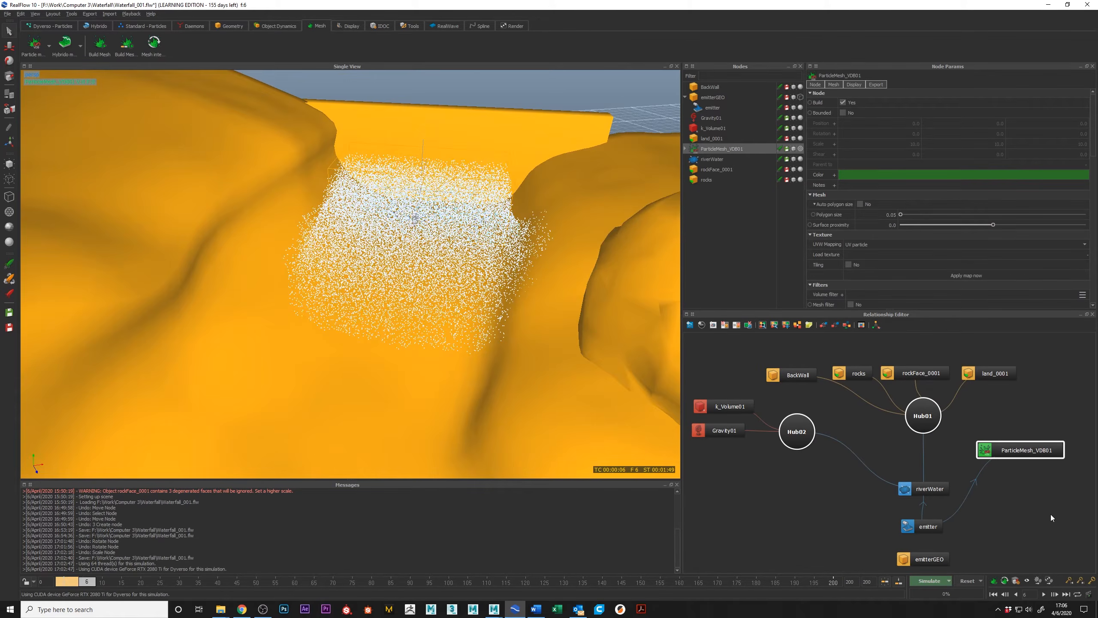
{"action": "right_click", "coordinate": [719, 146]}
{"action": "left_click", "coordinate": [735, 188]}
Display the particle mesh as a shaded surface and examine its shape in the channel.
{"action": "left_click_drag", "start_coordinate": [448, 268], "coordinate": [454, 240], "text": "alt"}
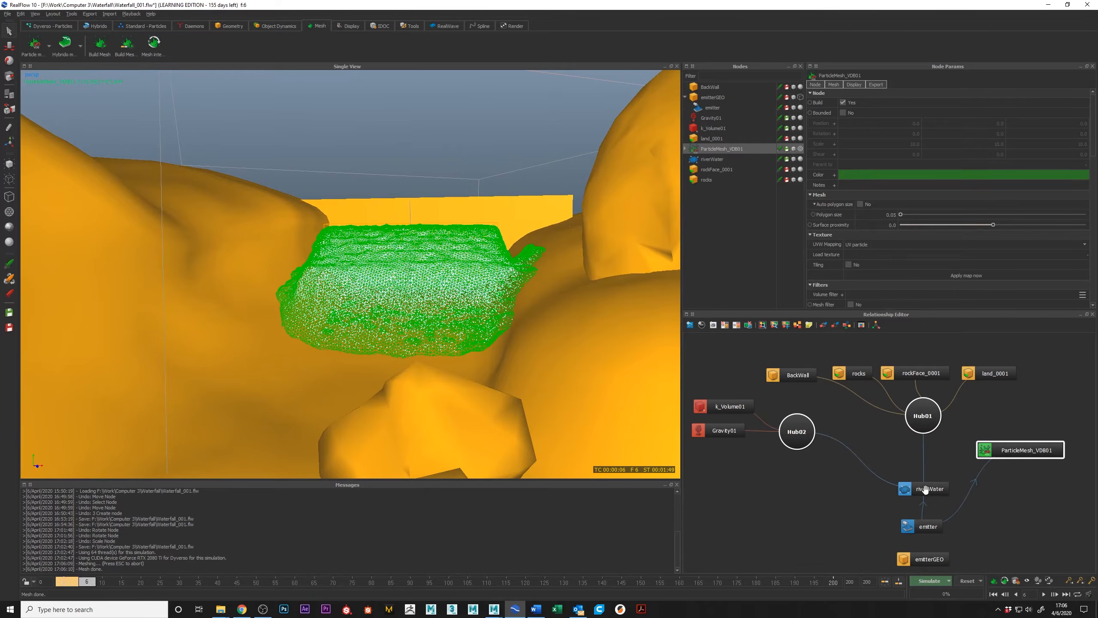
{"action": "left_click_drag", "start_coordinate": [382, 259], "coordinate": [391, 262], "text": "alt"}
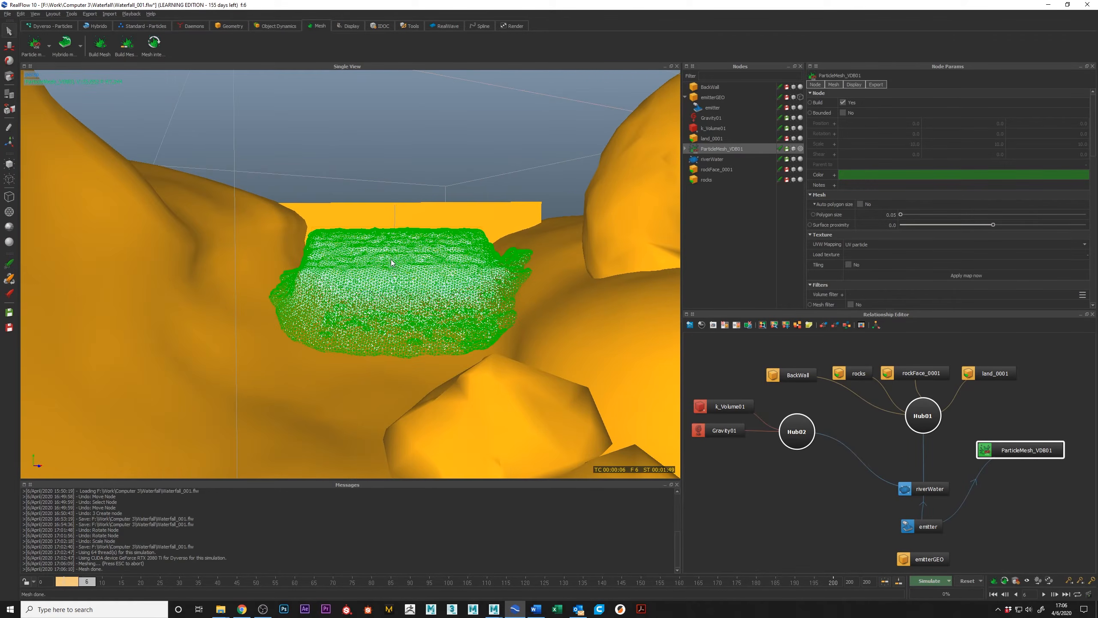
{"action": "key", "text": "9"}
{"action": "key", "text": "0"}
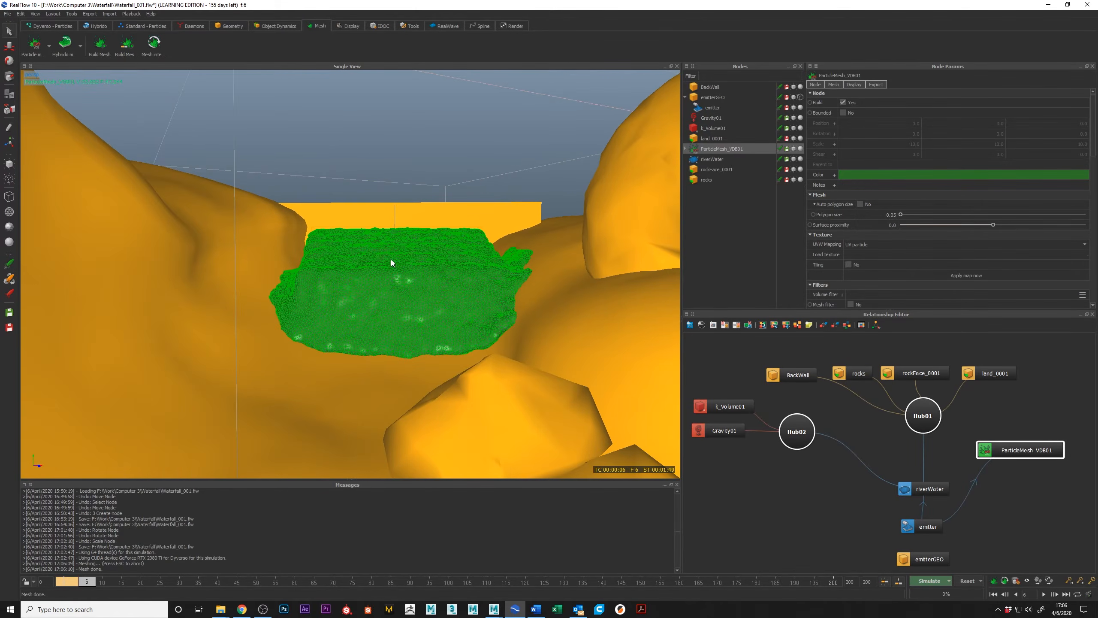
{"action": "left_click", "coordinate": [536, 129]}
{"action": "mouse_move", "coordinate": [489, 211]}
{"action": "left_mouse_down", "text": "alt"}
{"action": "mouse_move", "coordinate": [472, 197]}
{"action": "mouse_move", "coordinate": [479, 222]}
{"action": "left_mouse_up", "text": "alt"}
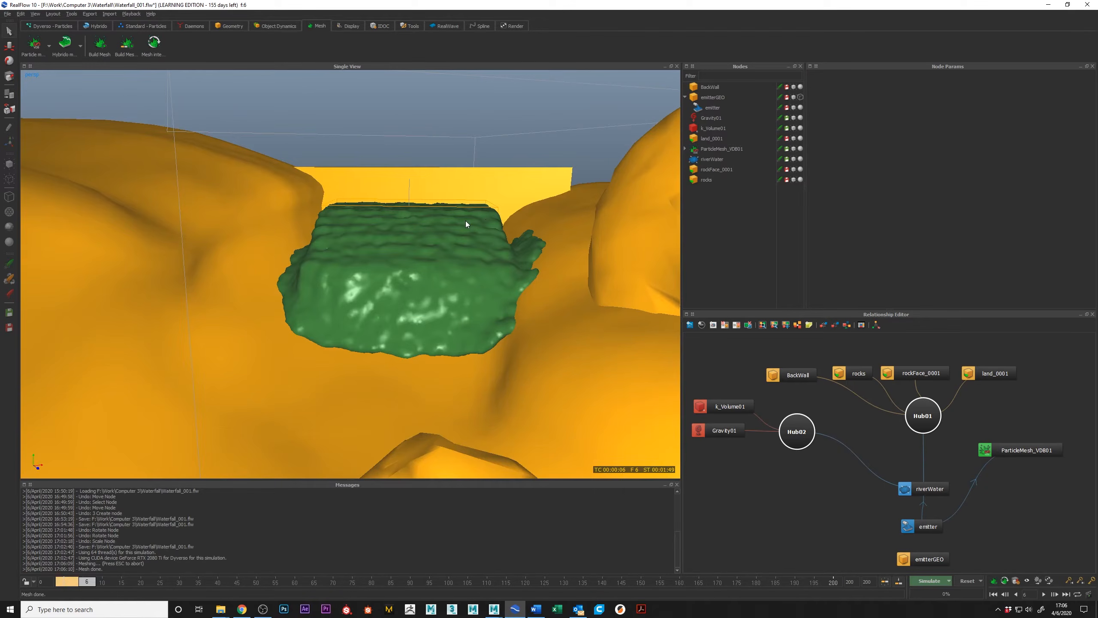
Examine the particle mesh from above and beneath the terrain, checking its contact with the channel and back wall.
{"action": "scroll", "coordinate": [441, 233], "scroll_direction": "up", "scroll_amount": 3}
{"action": "scroll", "coordinate": [449, 232], "scroll_direction": "down", "scroll_amount": 3}
{"action": "mouse_move", "coordinate": [450, 232]}
{"action": "left_mouse_down", "text": "alt"}
{"action": "mouse_move", "coordinate": [431, 239]}
{"action": "mouse_move", "coordinate": [446, 237]}
{"action": "mouse_move", "coordinate": [374, 223]}
{"action": "mouse_move", "coordinate": [354, 239]}
{"action": "mouse_move", "coordinate": [373, 226]}
{"action": "mouse_move", "coordinate": [360, 223]}
{"action": "mouse_move", "coordinate": [387, 218]}
{"action": "left_mouse_up", "text": "alt"}
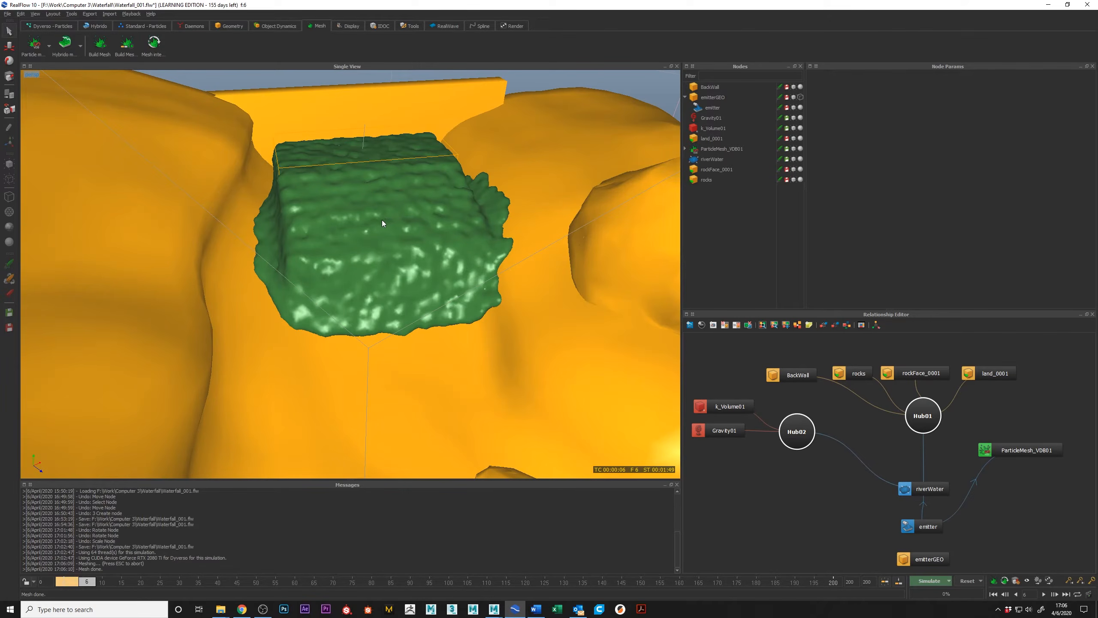
{"action": "left_click_drag", "start_coordinate": [345, 226], "coordinate": [451, 241], "text": "alt"}
{"action": "left_click_drag", "start_coordinate": [362, 217], "coordinate": [434, 194], "text": "alt"}
{"action": "left_click_drag", "start_coordinate": [383, 365], "coordinate": [271, 281], "text": "alt"}
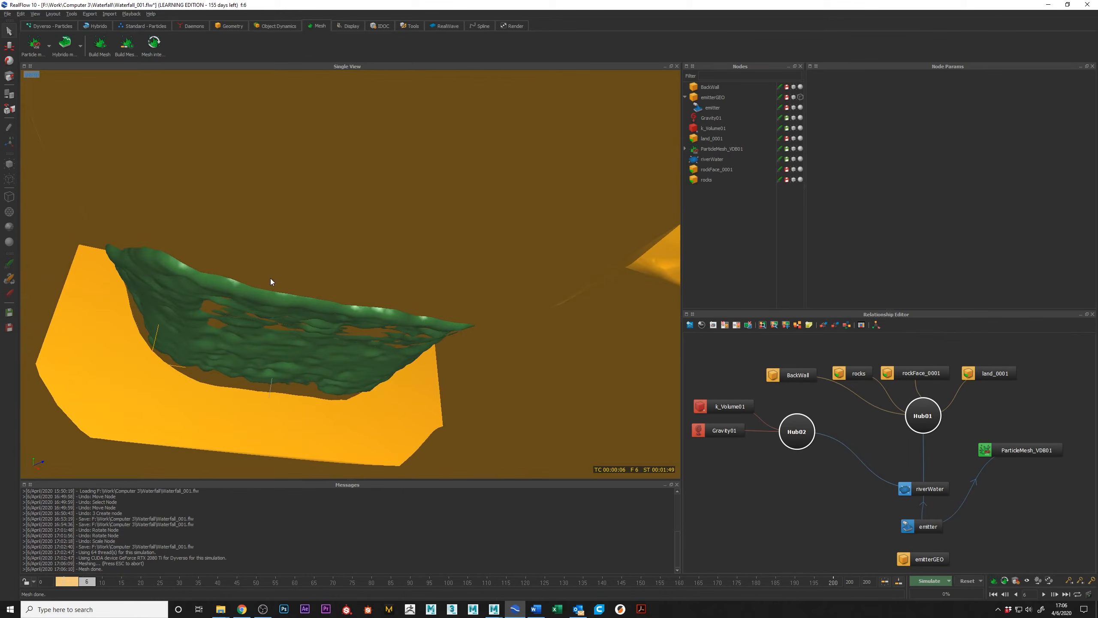
{"action": "left_click_drag", "start_coordinate": [237, 316], "coordinate": [199, 306], "text": "alt"}
{"action": "mouse_move", "coordinate": [319, 361]}
{"action": "left_mouse_down", "text": "alt"}
{"action": "mouse_move", "coordinate": [322, 272]}
{"action": "mouse_move", "coordinate": [324, 357]}
{"action": "left_mouse_up", "text": "alt"}
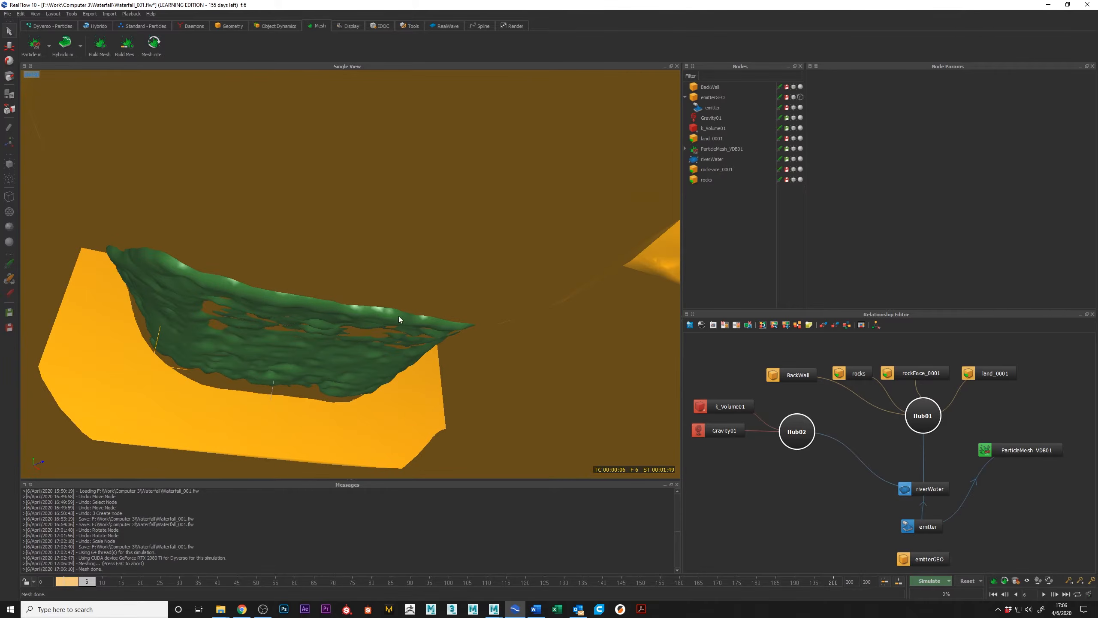
{"action": "left_click_drag", "start_coordinate": [300, 321], "coordinate": [374, 281], "text": "alt"}
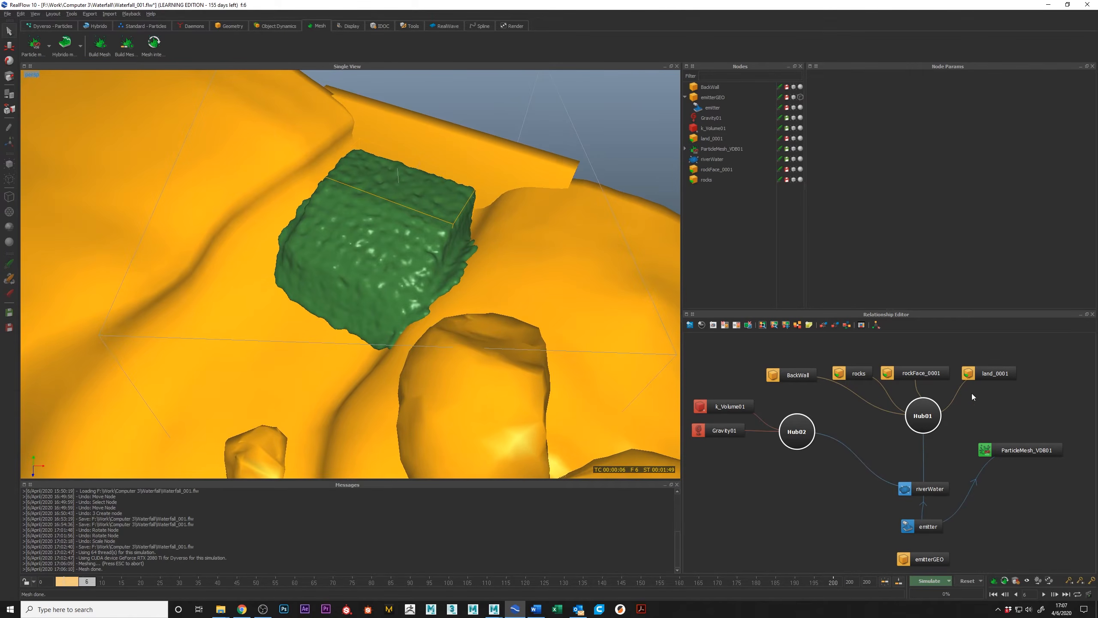
Check the Volume settings of rockFace_0001 and land_0001, and compare the land geometry with the particle mesh.
{"action": "left_click", "coordinate": [942, 375]}
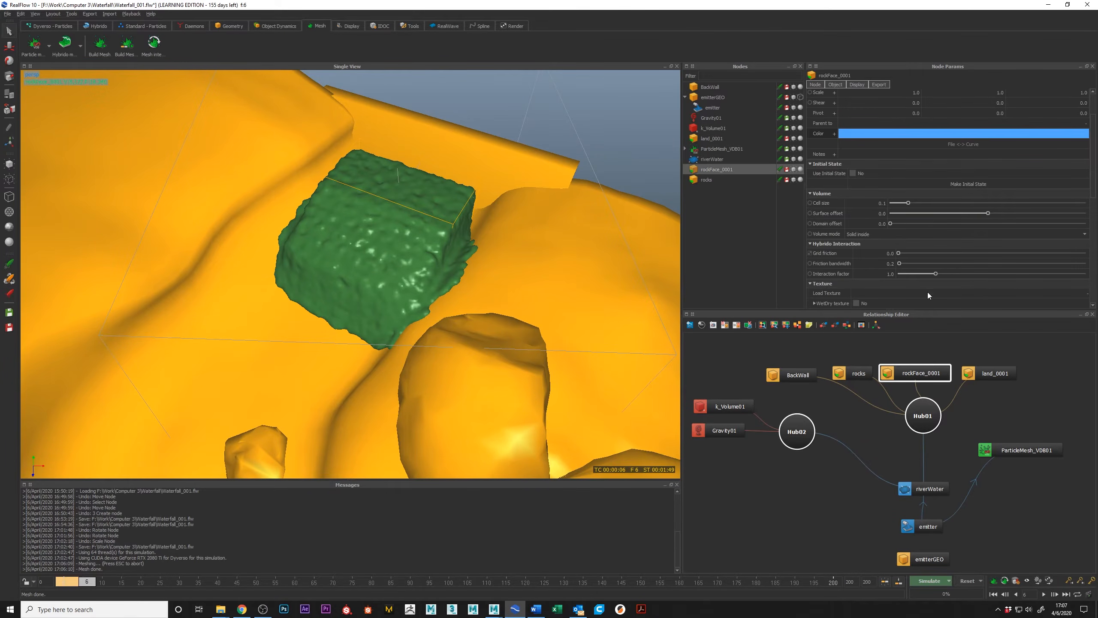
{"action": "left_click", "coordinate": [978, 375]}
{"action": "left_click_drag", "start_coordinate": [299, 207], "coordinate": [389, 257], "text": "alt"}
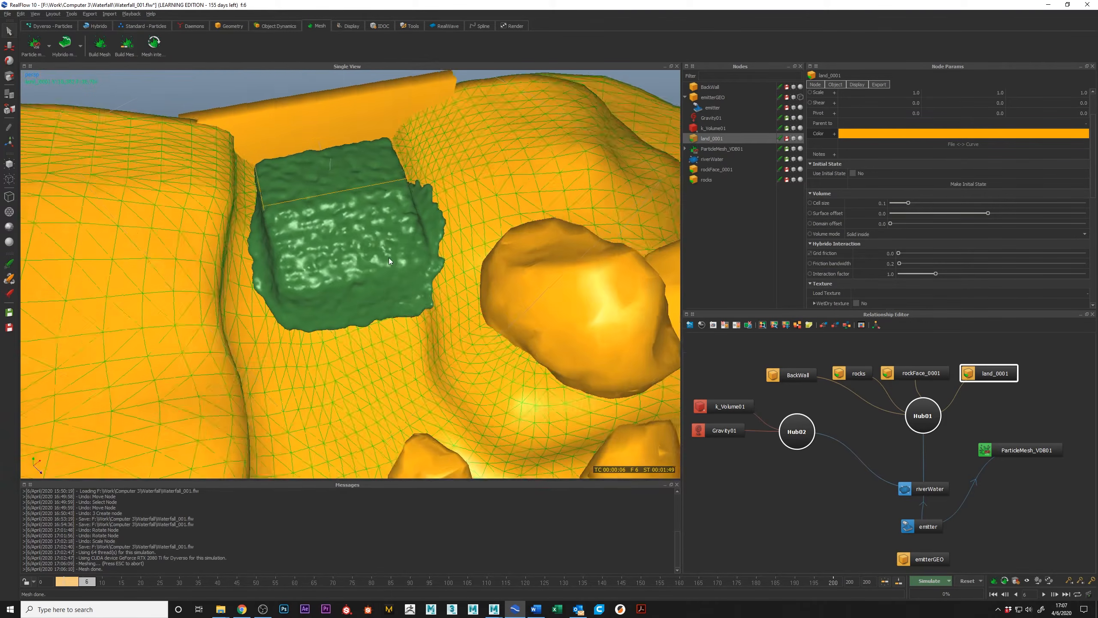
Delete the ParticleMesh_VDB01 node from the scene.
{"action": "left_click", "coordinate": [1021, 451]}
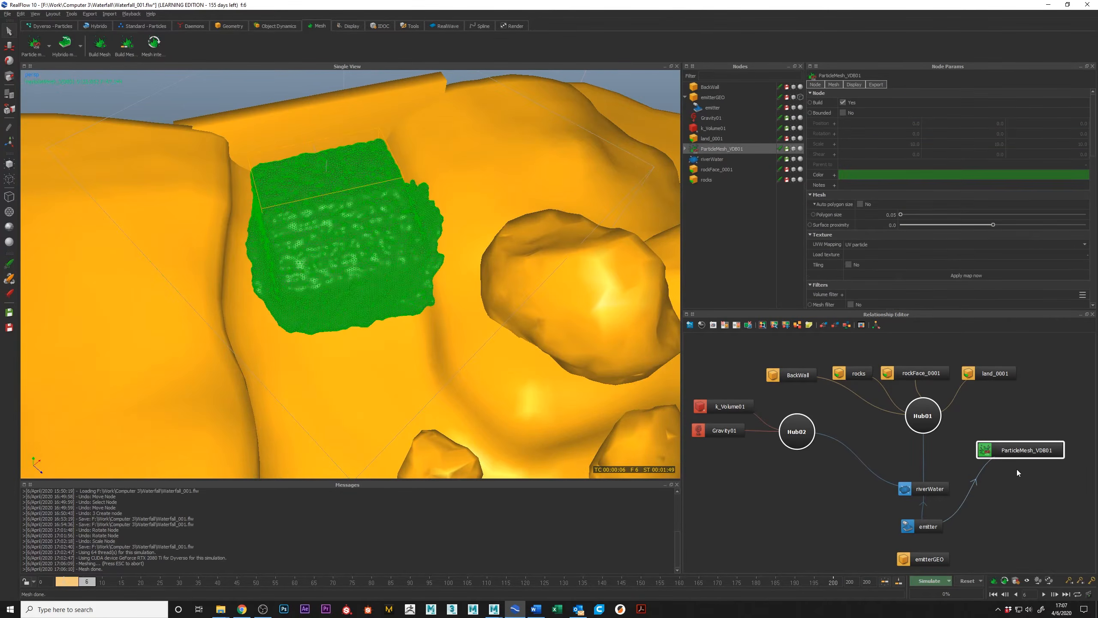
{"action": "key", "text": "Delete"}
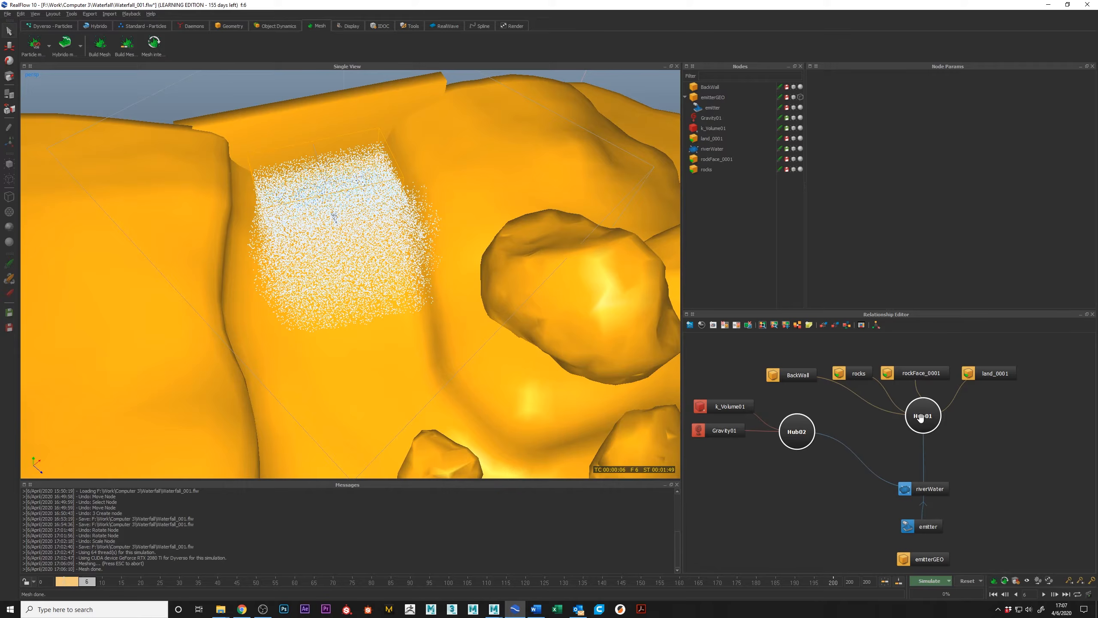
{"action": "left_click_drag", "start_coordinate": [381, 237], "coordinate": [355, 197], "text": "alt"}
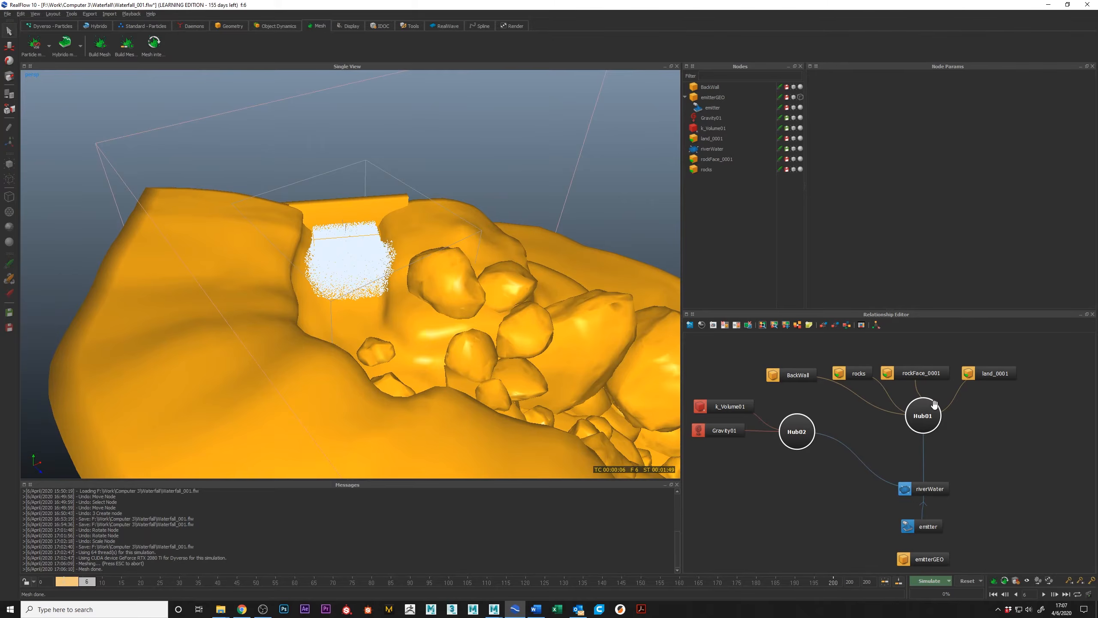
Review the riverWater domain's sampling and spectrum settings, and open its grid cell size for editing.
{"action": "left_click", "coordinate": [927, 488]}
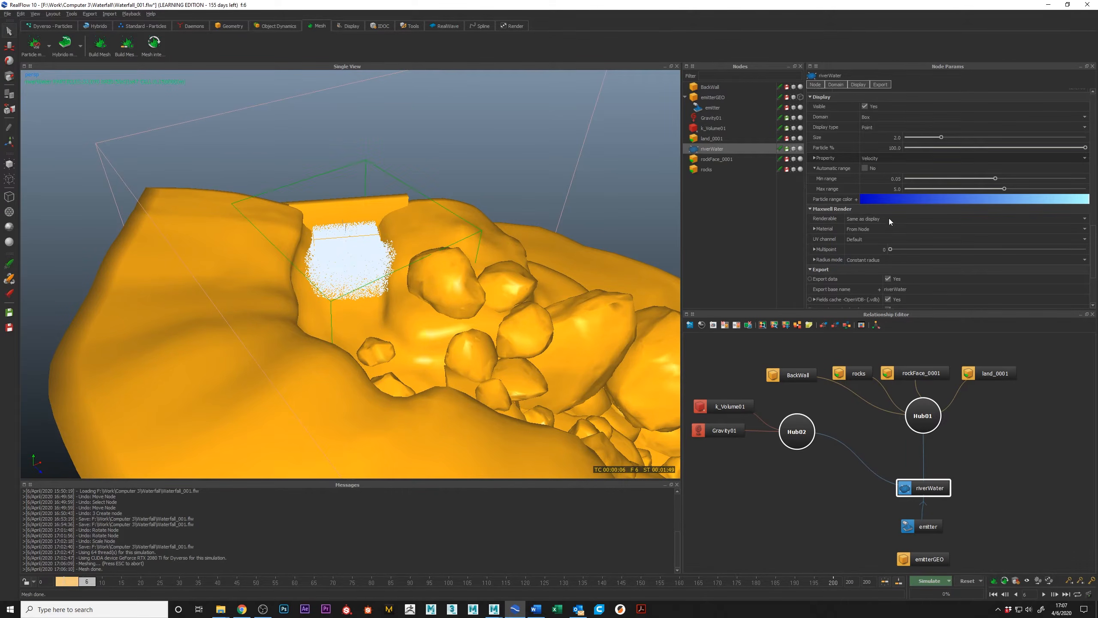
{"action": "scroll", "coordinate": [890, 240], "scroll_direction": "down", "scroll_amount": 10}
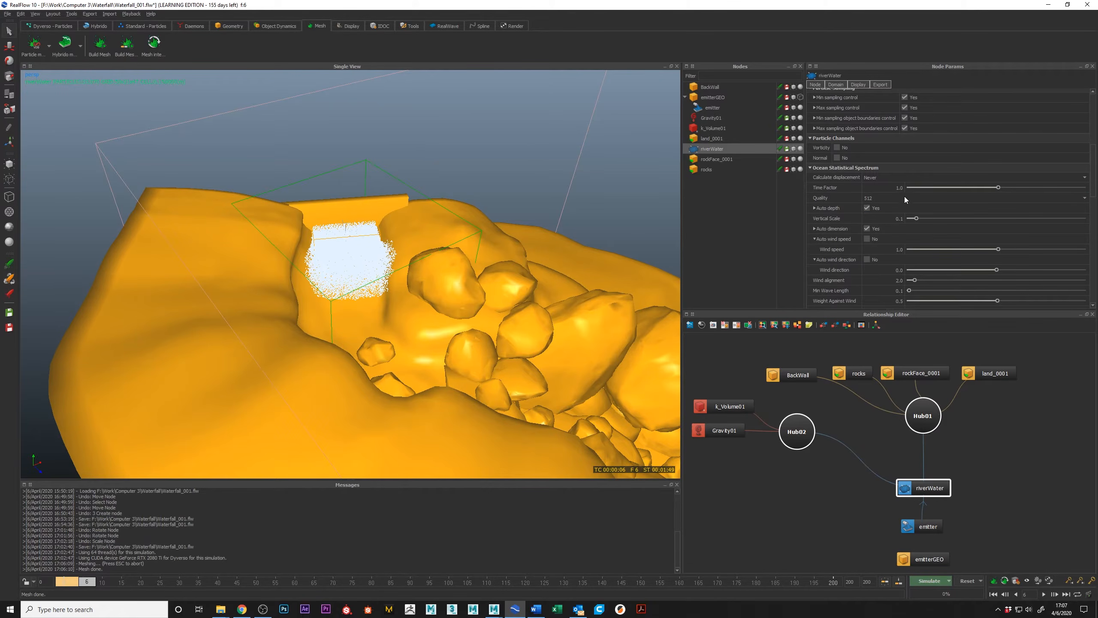
{"action": "scroll", "coordinate": [904, 195], "scroll_direction": "up", "scroll_amount": 5}
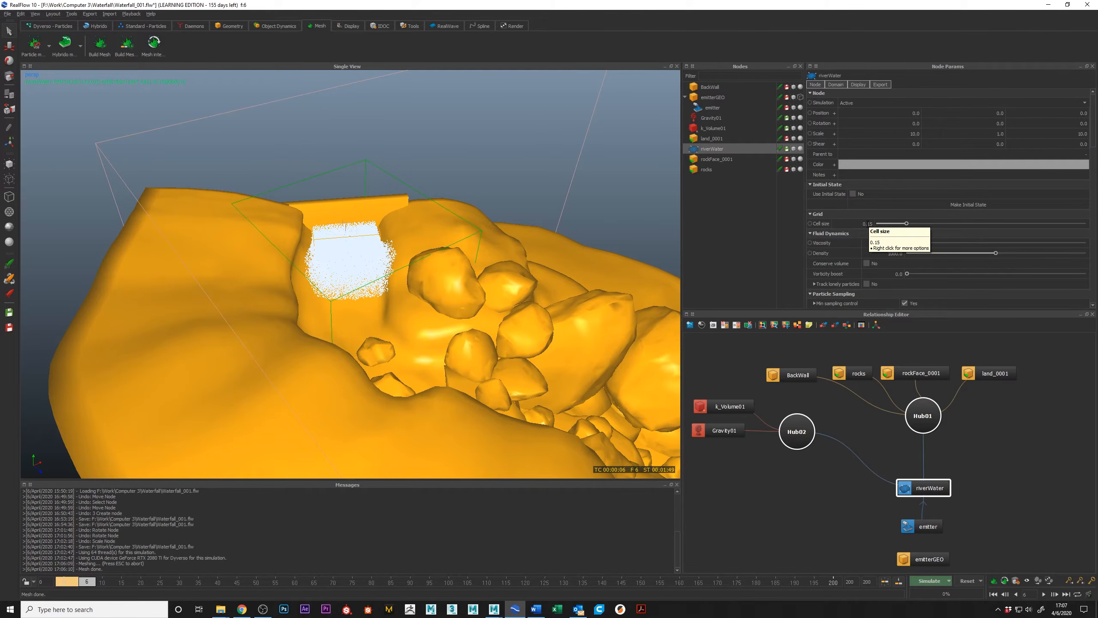
{"action": "double_click", "coordinate": [873, 224]}
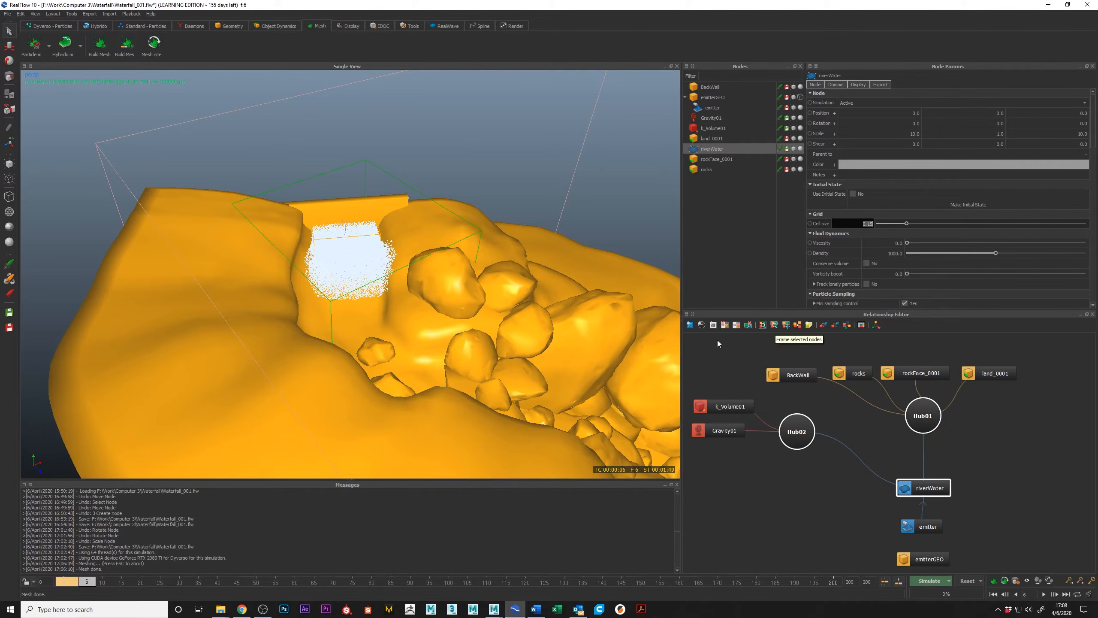
Examine the riverWater domain box and emitted particles in relation to the rocks and the whole waterfall landscape.
{"action": "right_click_drag", "start_coordinate": [515, 420], "coordinate": [539, 391], "text": "alt"}
{"action": "left_click_drag", "start_coordinate": [535, 392], "coordinate": [436, 305], "text": "alt"}
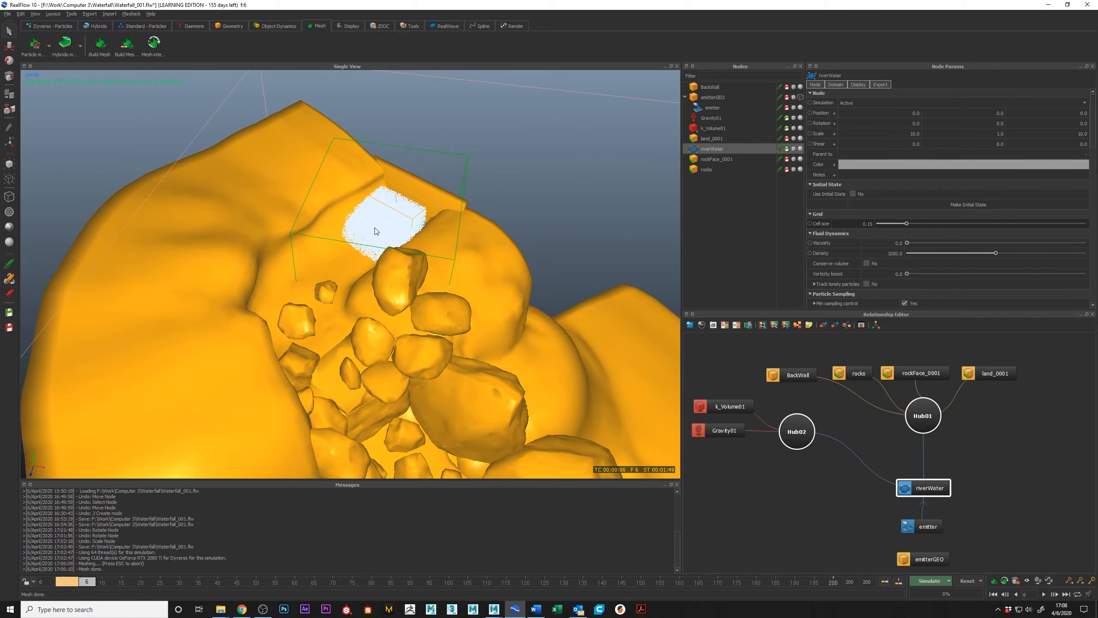
{"action": "left_click_drag", "start_coordinate": [420, 318], "coordinate": [415, 189], "text": "alt"}
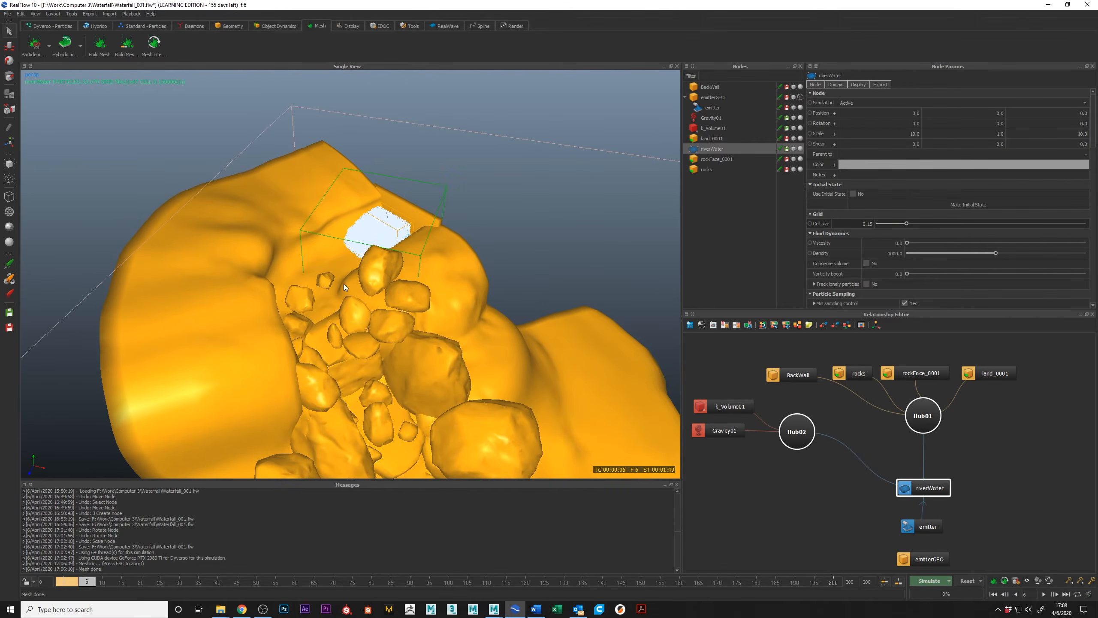
{"action": "left_click_drag", "start_coordinate": [482, 315], "coordinate": [475, 308], "text": "alt"}
{"action": "middle_click_drag", "start_coordinate": [453, 237], "coordinate": [452, 234], "text": "alt"}
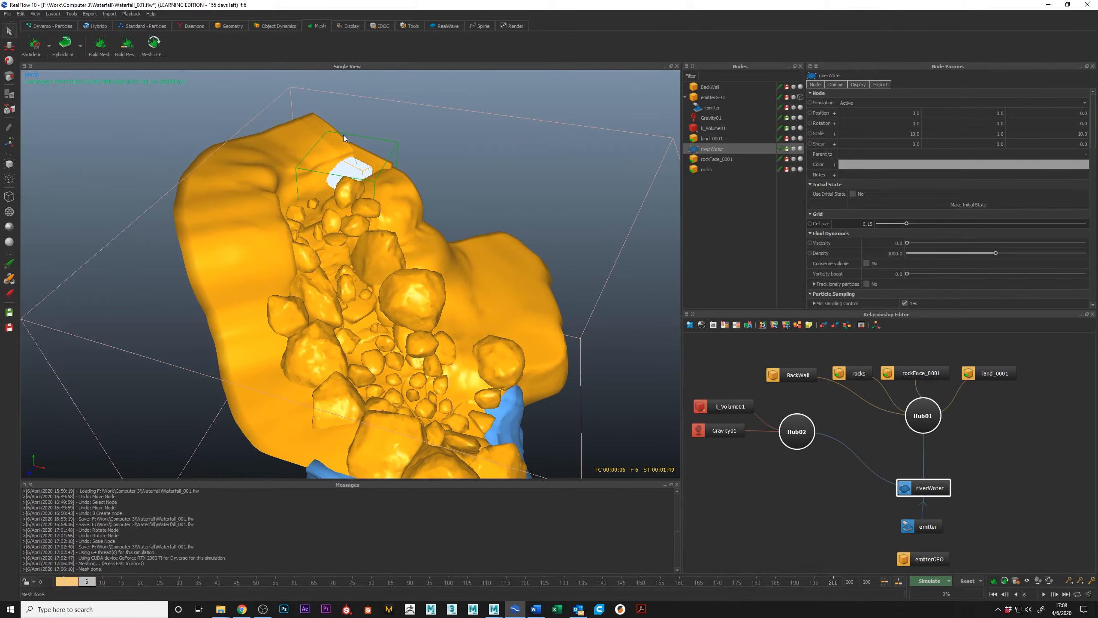
{"action": "left_click_drag", "start_coordinate": [491, 140], "coordinate": [385, 195], "text": "alt"}
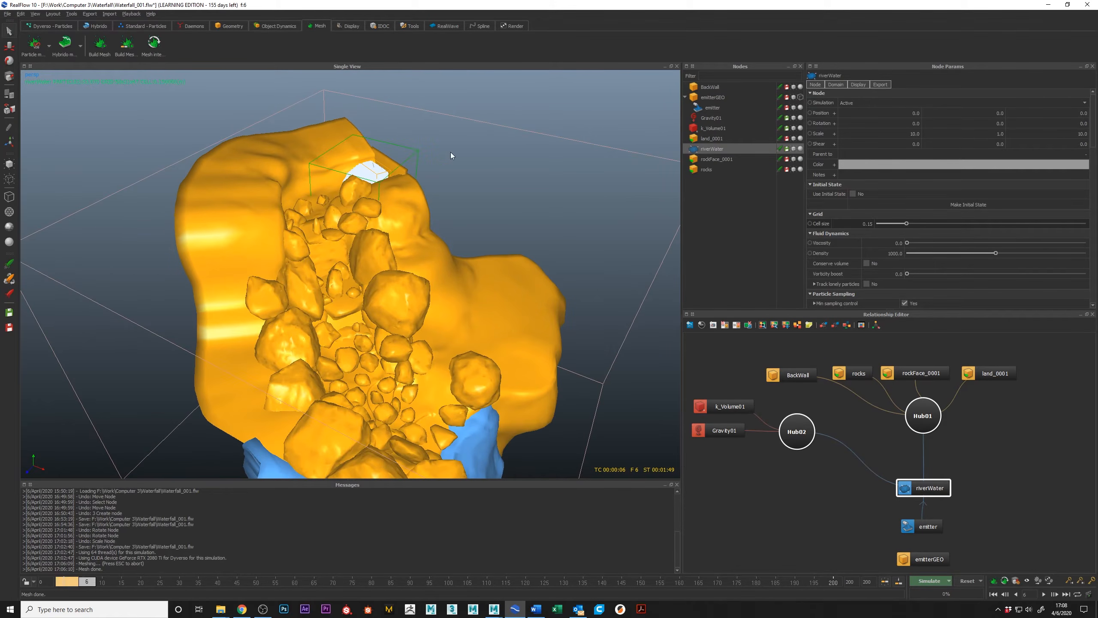
Make the current riverWater particles its initial state and reset the simulation.
{"action": "left_click_drag", "start_coordinate": [404, 158], "coordinate": [450, 160], "text": "alt"}
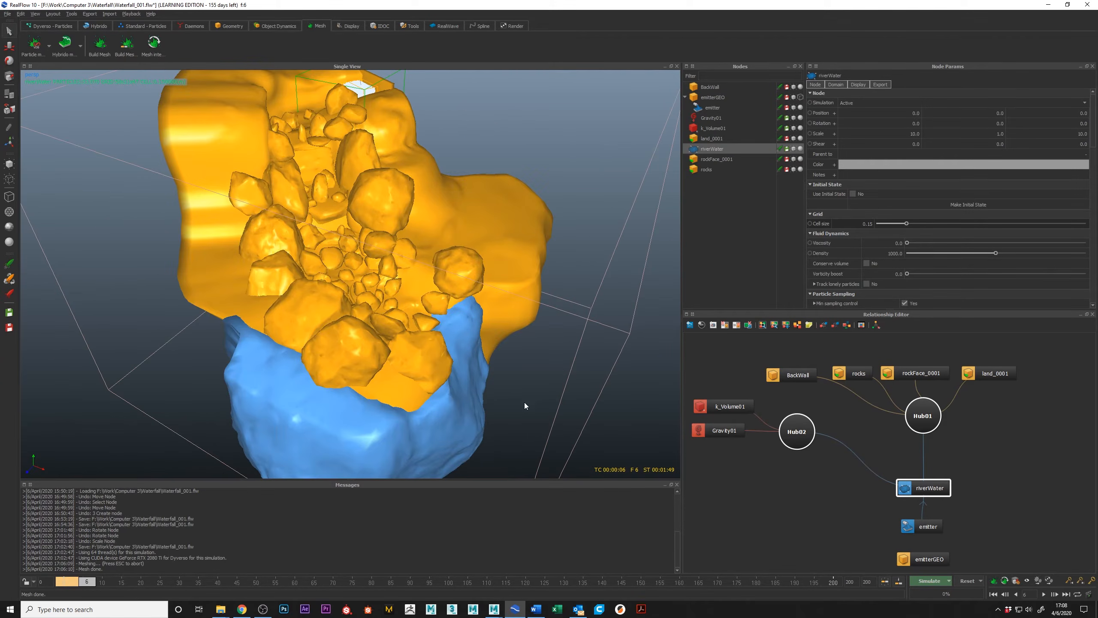
{"action": "left_click_drag", "start_coordinate": [525, 403], "coordinate": [483, 395], "text": "alt"}
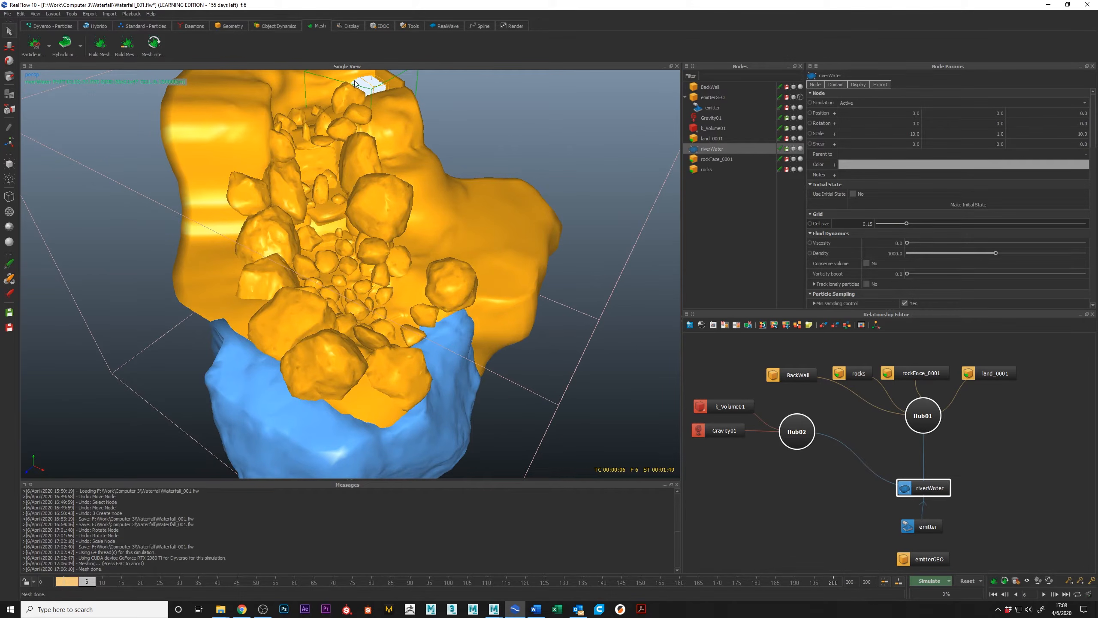
{"action": "middle_click_drag", "start_coordinate": [333, 84], "coordinate": [346, 132], "text": "alt"}
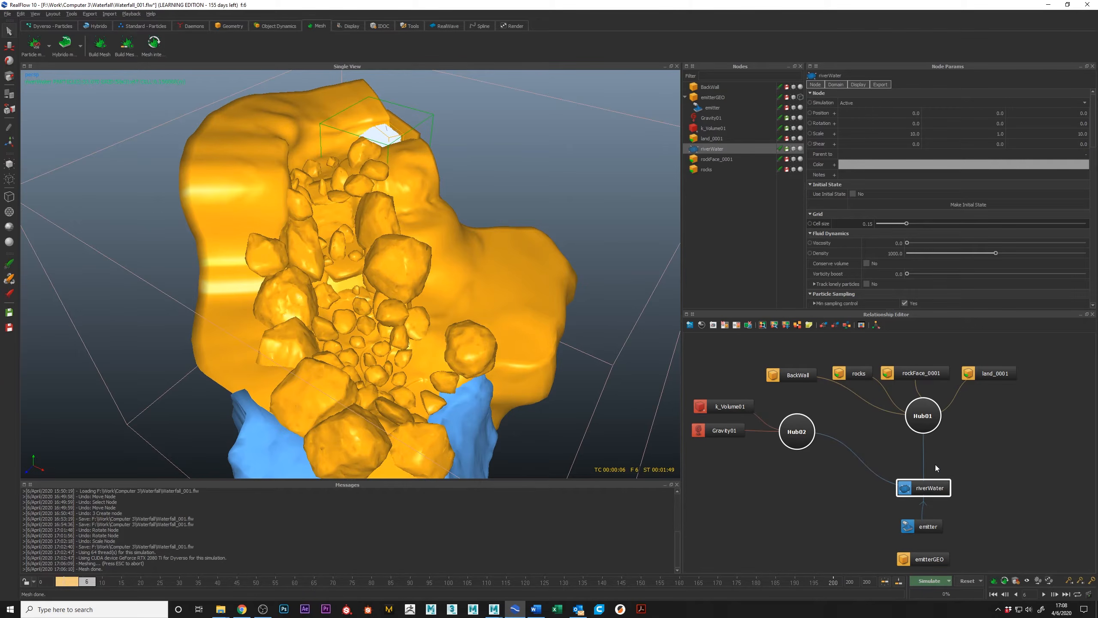
{"action": "left_click_drag", "start_coordinate": [402, 258], "coordinate": [439, 299], "text": "alt"}
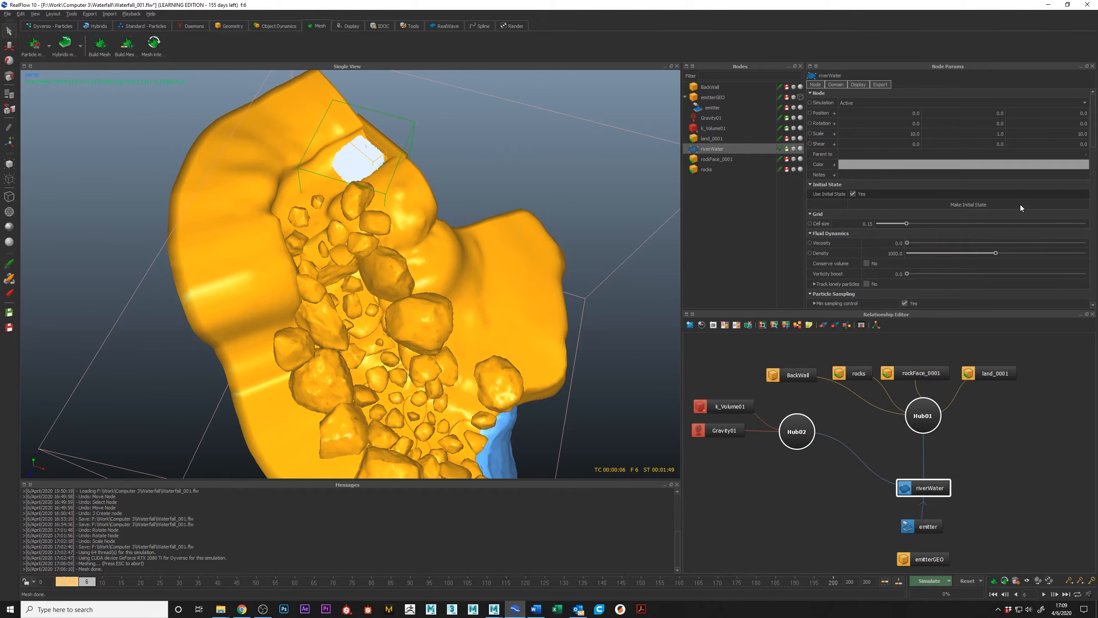
{"action": "left_click", "coordinate": [968, 206]}
{"action": "left_click", "coordinate": [968, 580]}
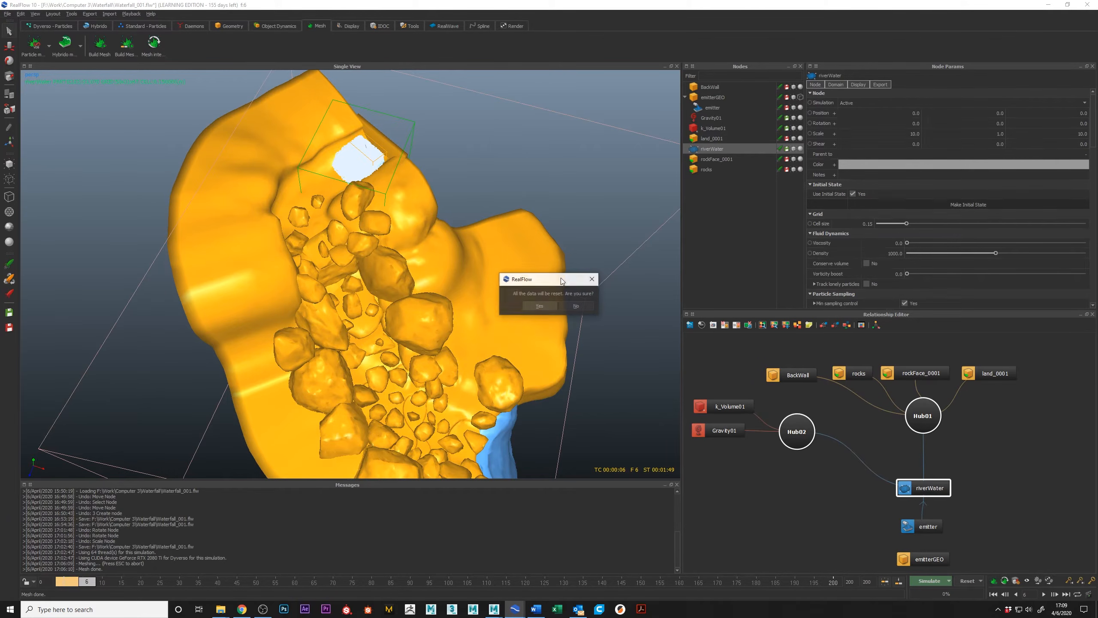
{"action": "left_click", "coordinate": [544, 308]}
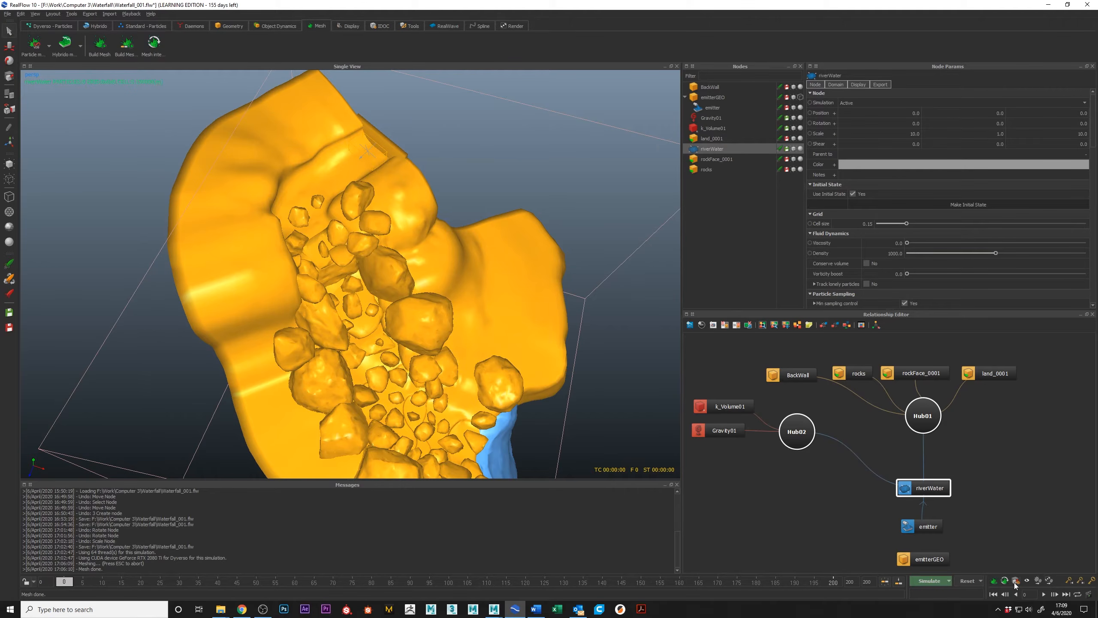
Simulate a few frames, and reset the simulation with Reset To Initial State enabled.
{"action": "left_click", "coordinate": [897, 583]}
{"action": "left_click", "coordinate": [1027, 584]}
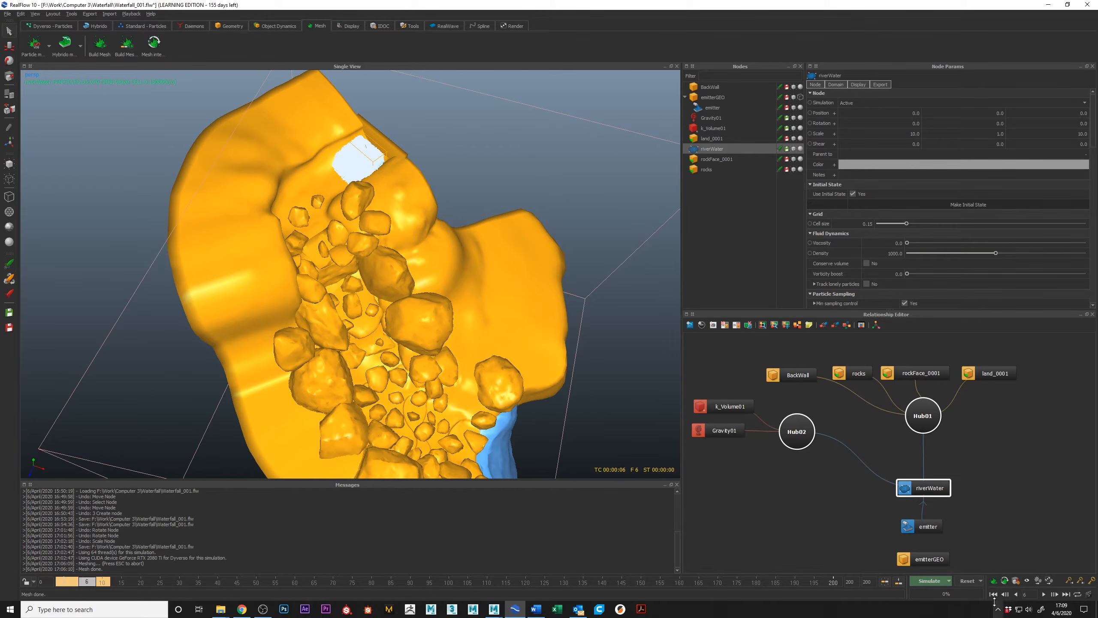
{"action": "left_click", "coordinate": [982, 581]}
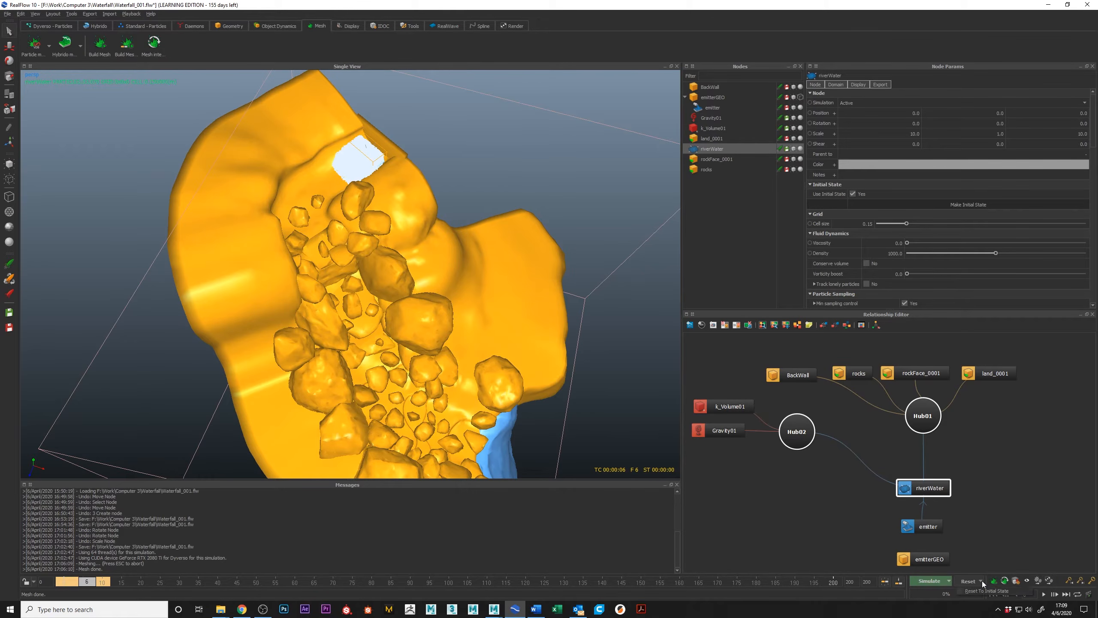
{"action": "left_click", "coordinate": [962, 592]}
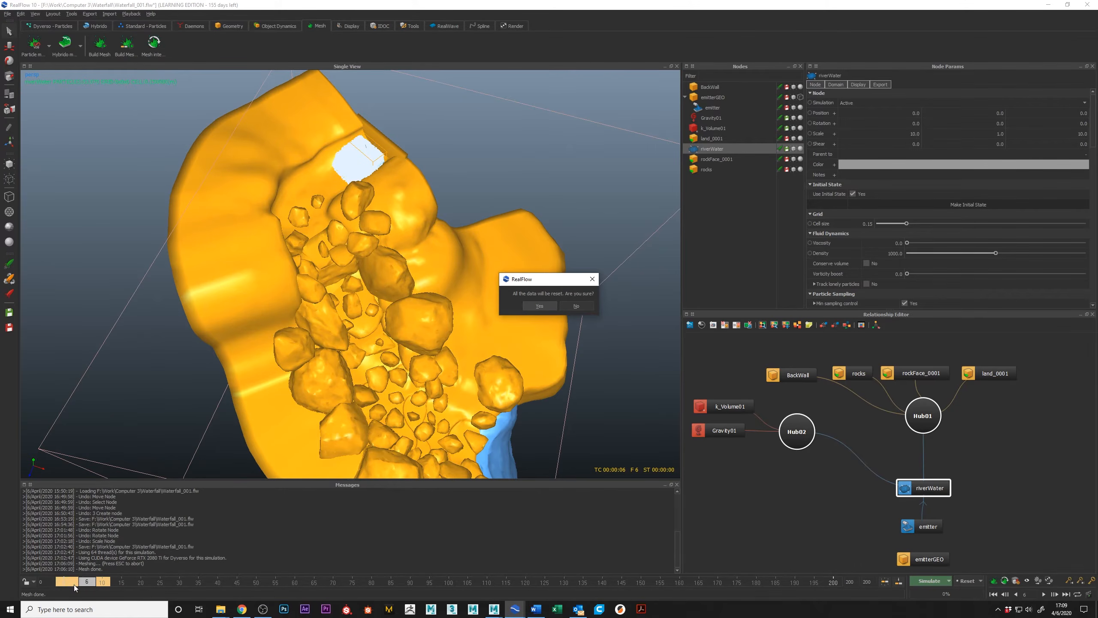
{"action": "left_click", "coordinate": [536, 306]}
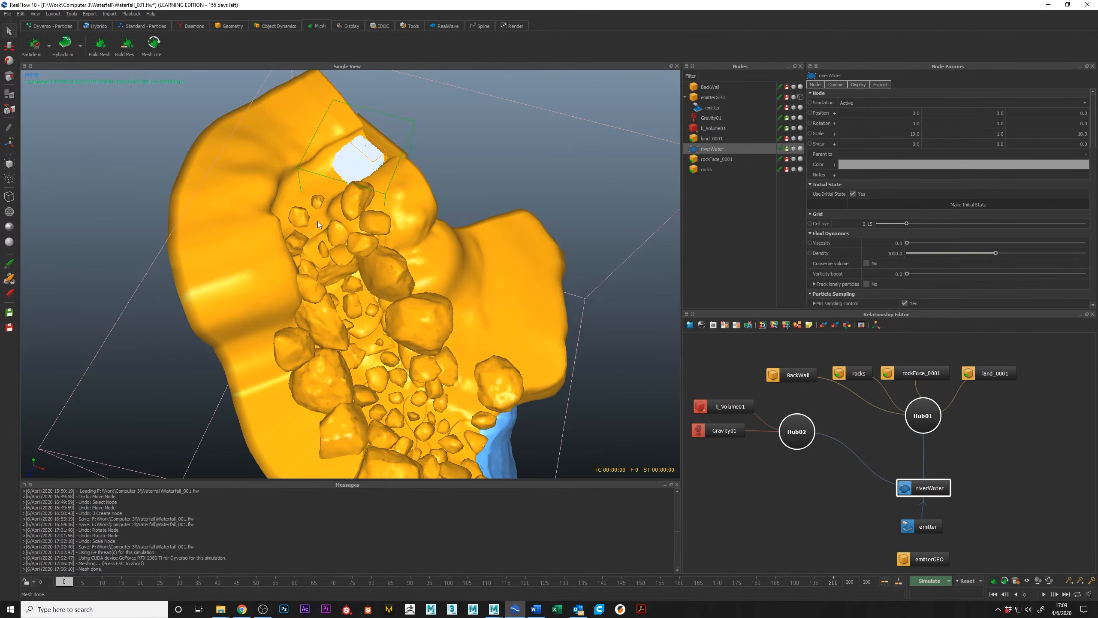
Examine the initial-state water at the top of the waterfall from several angles across the terrain.
{"action": "middle_click_drag", "start_coordinate": [370, 116], "coordinate": [410, 272], "text": "alt"}
{"action": "right_click_drag", "start_coordinate": [410, 271], "coordinate": [383, 305], "text": "alt"}
{"action": "mouse_move", "coordinate": [383, 303]}
{"action": "left_mouse_down", "text": "alt"}
{"action": "mouse_move", "coordinate": [449, 306]}
{"action": "mouse_move", "coordinate": [447, 287]}
{"action": "mouse_move", "coordinate": [401, 276]}
{"action": "mouse_move", "coordinate": [470, 307]}
{"action": "mouse_move", "coordinate": [435, 308]}
{"action": "mouse_move", "coordinate": [381, 282]}
{"action": "left_mouse_up", "text": "alt"}
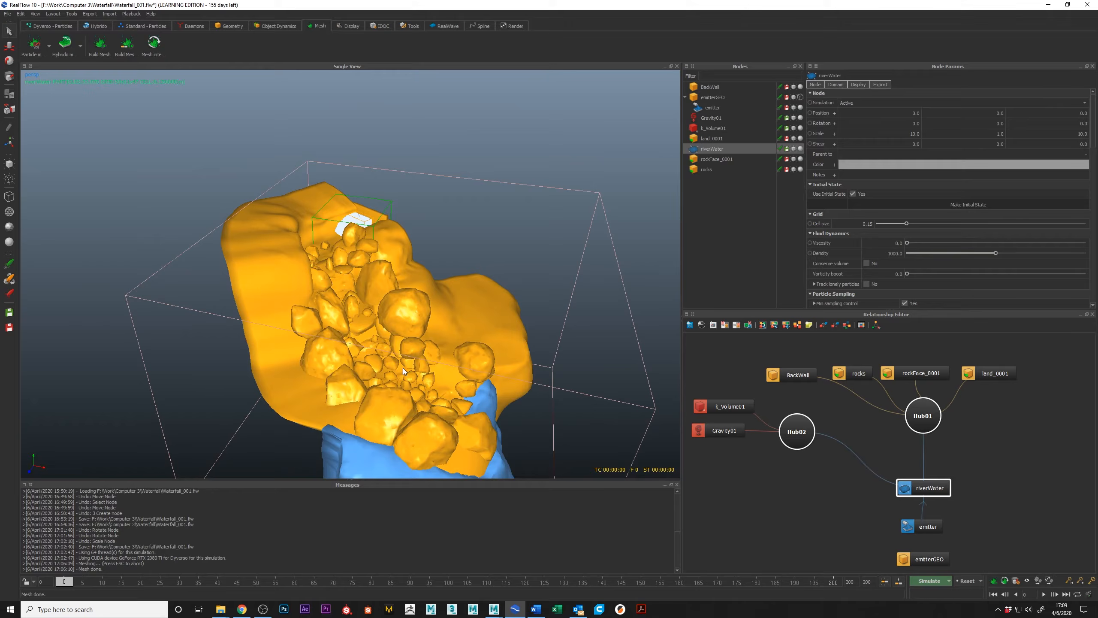
{"action": "left_click_drag", "start_coordinate": [350, 273], "coordinate": [346, 242], "text": "alt"}
{"action": "left_click_drag", "start_coordinate": [380, 389], "coordinate": [372, 382], "text": "alt"}
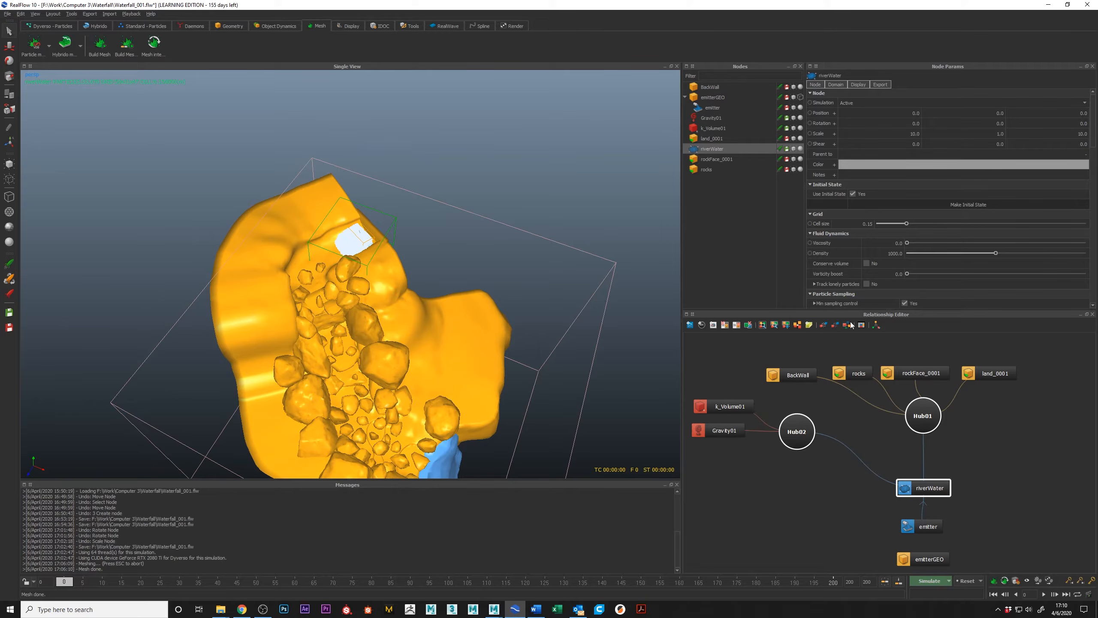
{"action": "left_click_drag", "start_coordinate": [444, 259], "coordinate": [335, 175], "text": "alt"}
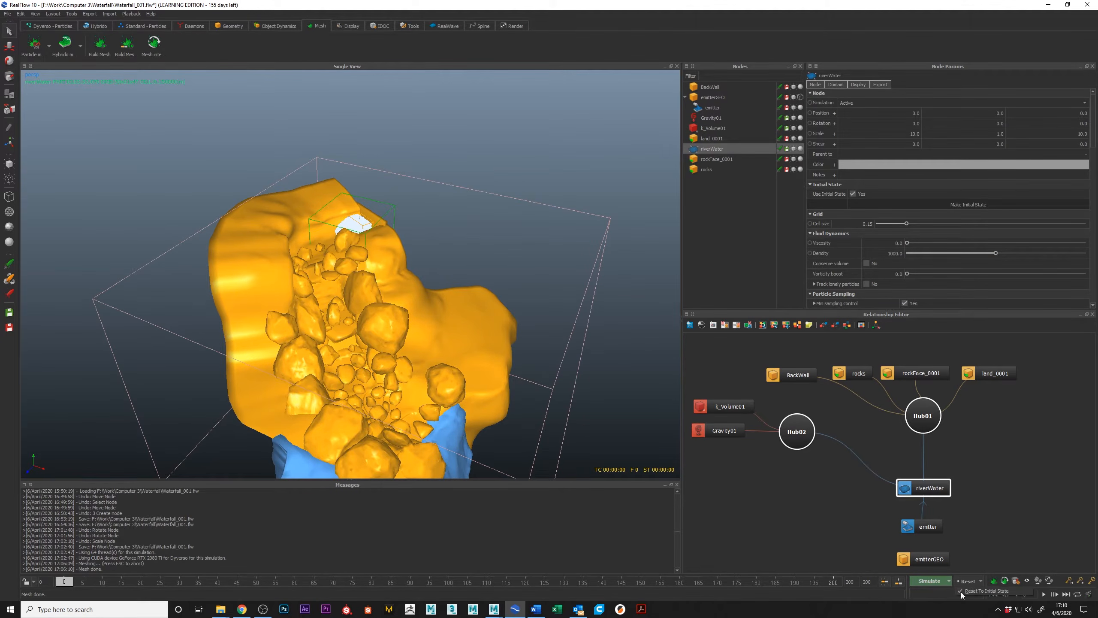
Set the riverWater domain's grid cell size to 0.3.
{"action": "left_click_drag", "start_coordinate": [479, 304], "coordinate": [630, 358], "text": "alt"}
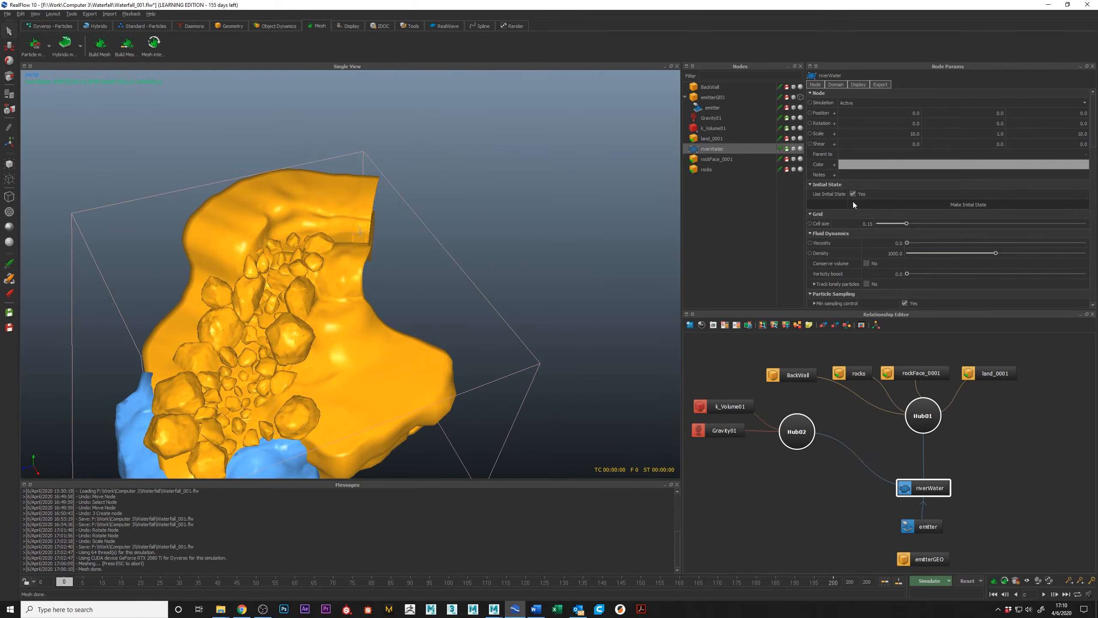
{"action": "double_click", "coordinate": [868, 224]}
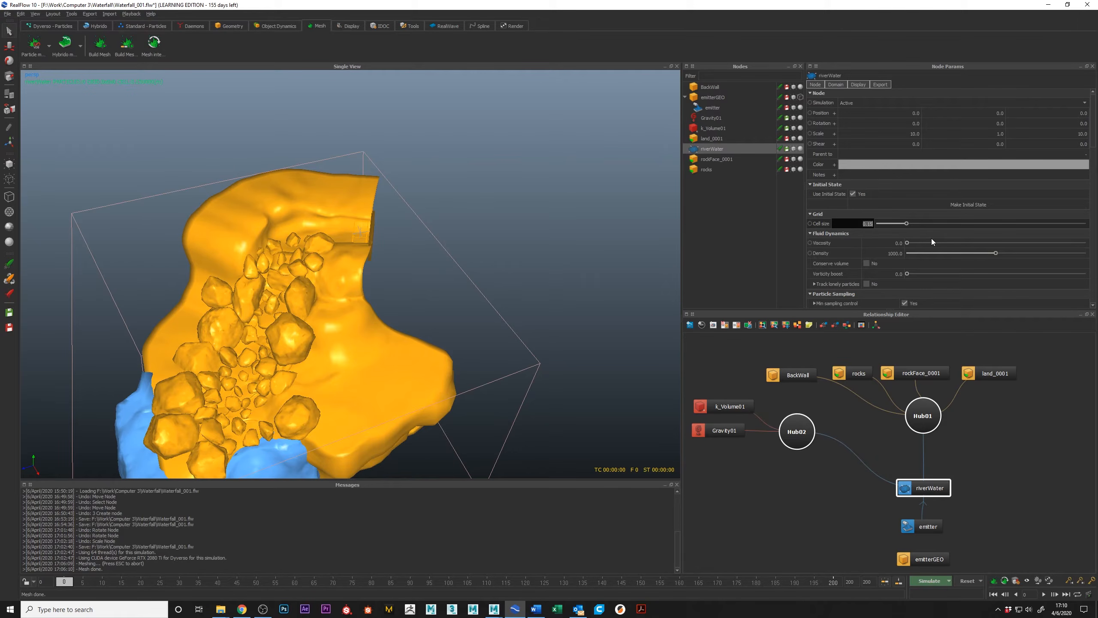
{"action": "type", "text": "0.3"}
{"action": "key", "text": "Return"}
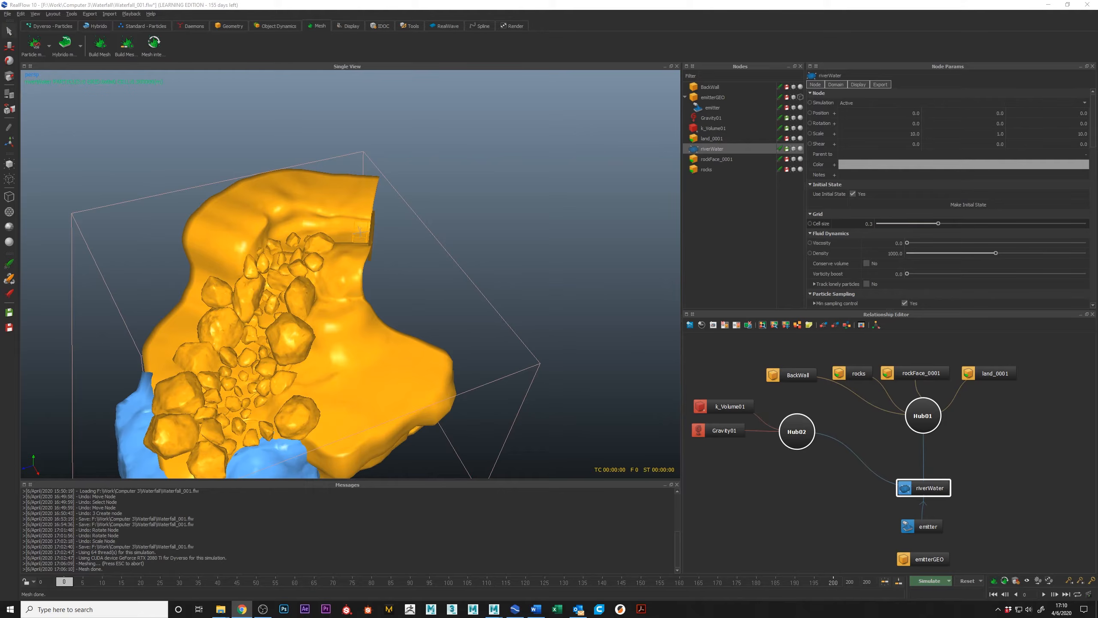
Switch to the Waterfall Passes video on Vimeo and play the Hybrido Base Sim and Foam passes from the start.
{"action": "left_click_drag", "start_coordinate": [0, 8], "coordinate": [800, 0]}
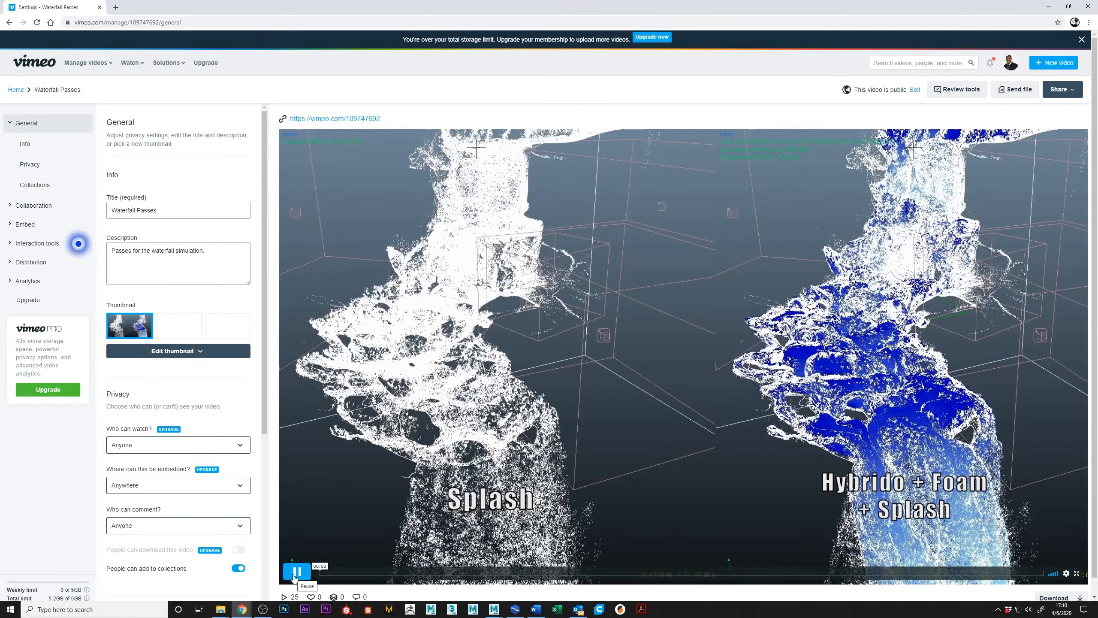
{"action": "left_click", "coordinate": [294, 577]}
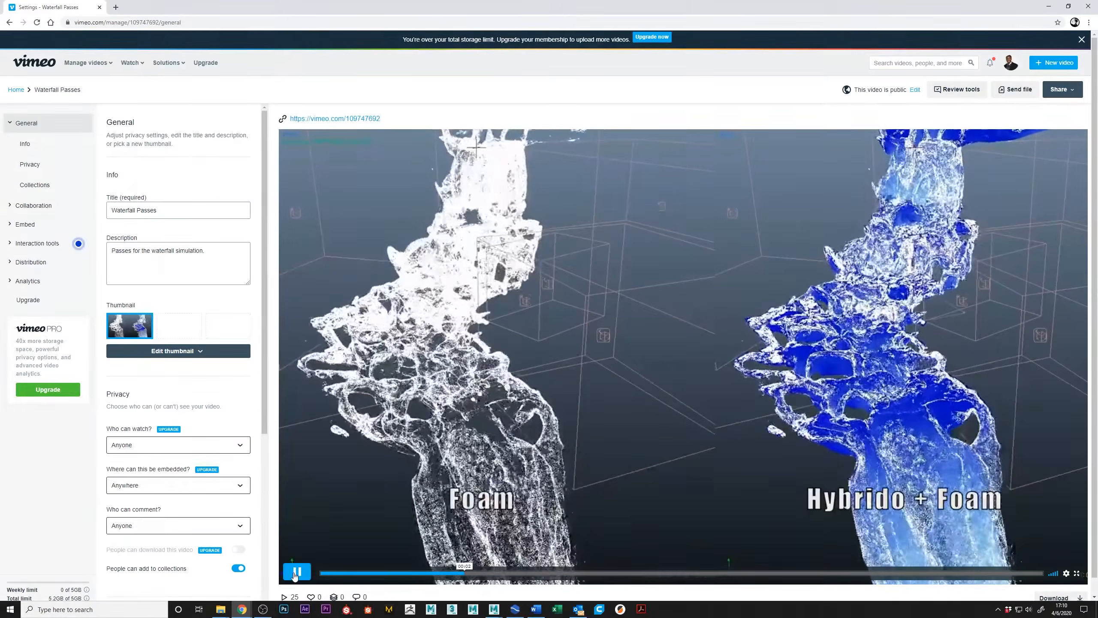
{"action": "left_click", "coordinate": [296, 572]}
{"action": "left_click", "coordinate": [331, 572]}
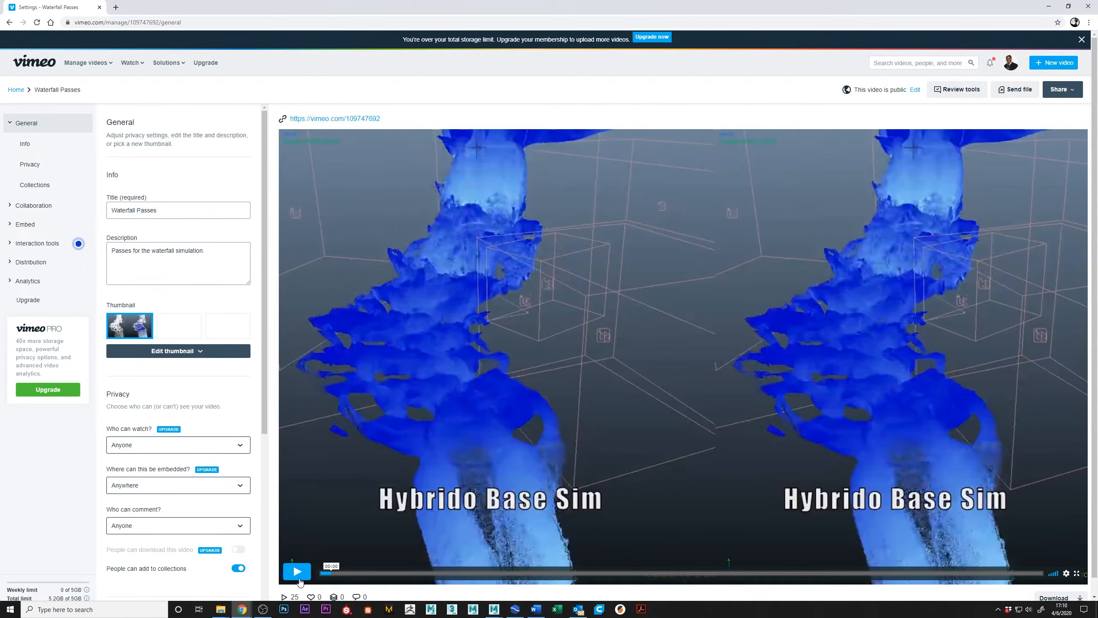
{"action": "left_click", "coordinate": [296, 572]}
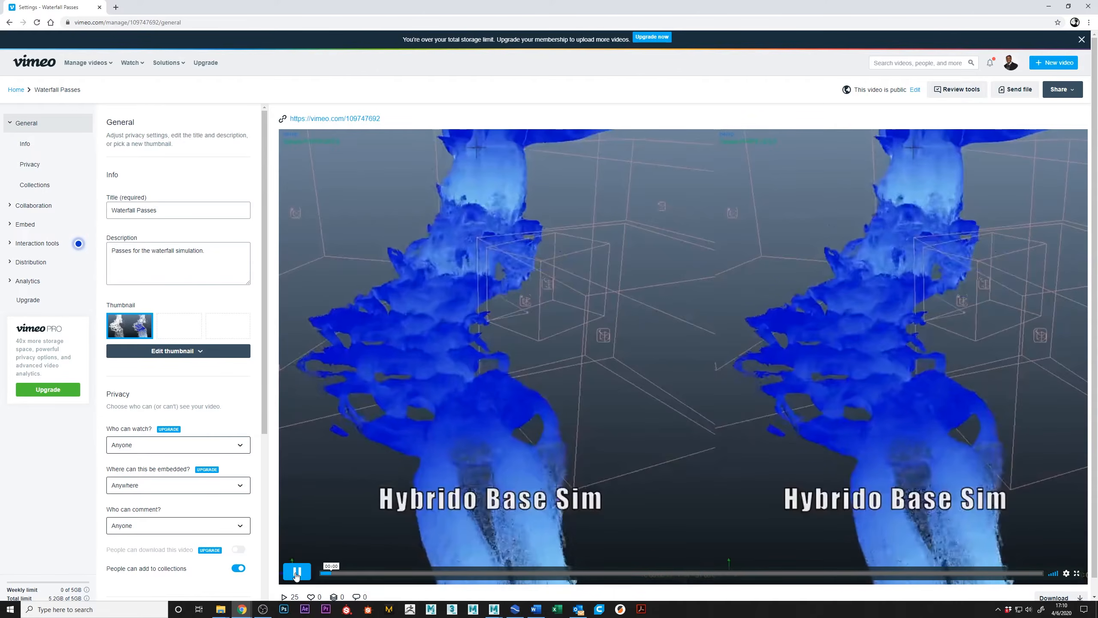
{"action": "left_click", "coordinate": [296, 571]}
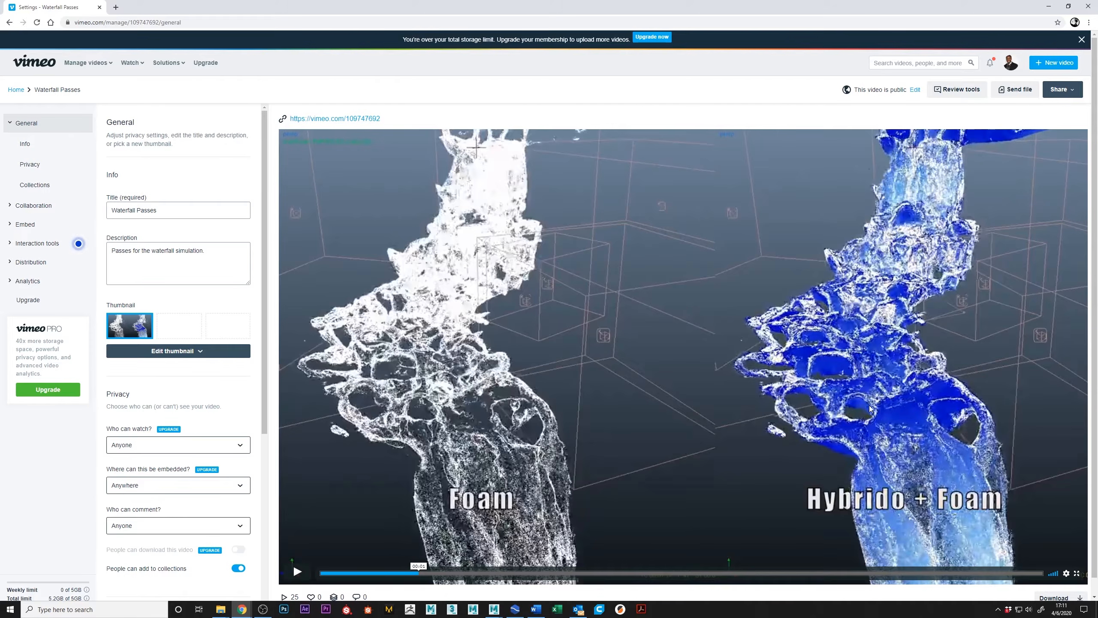
Play the video on from Foam to the Splash pass, and replay that transition to compare both.
{"action": "left_click", "coordinate": [297, 572]}
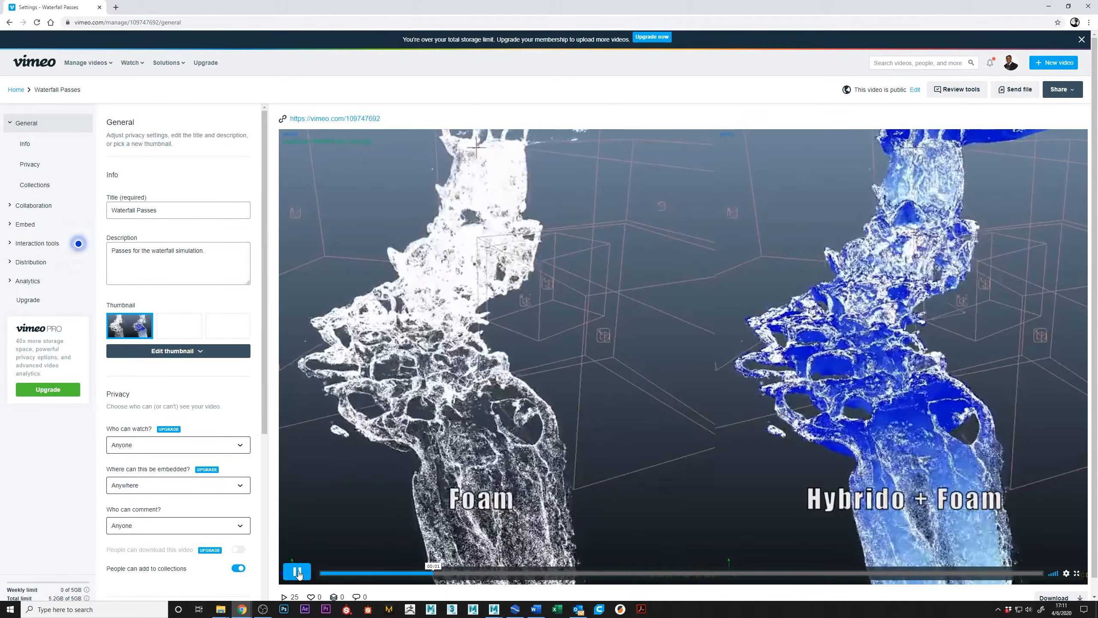
{"action": "left_click", "coordinate": [375, 525]}
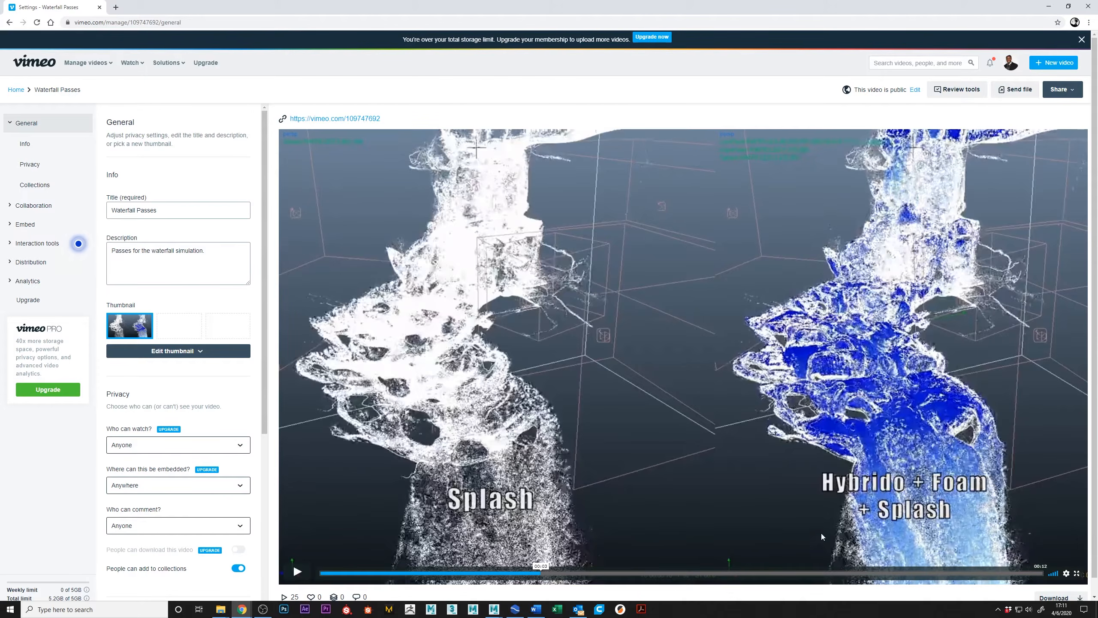
{"action": "left_click", "coordinate": [489, 573]}
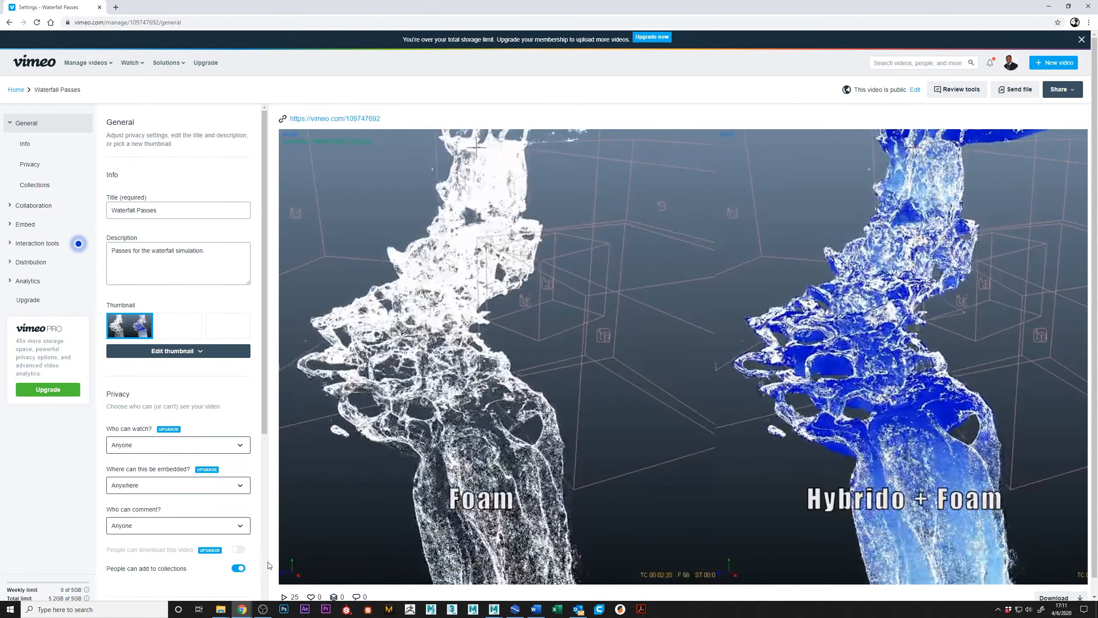
{"action": "left_click", "coordinate": [298, 574]}
{"action": "left_click", "coordinate": [298, 573]}
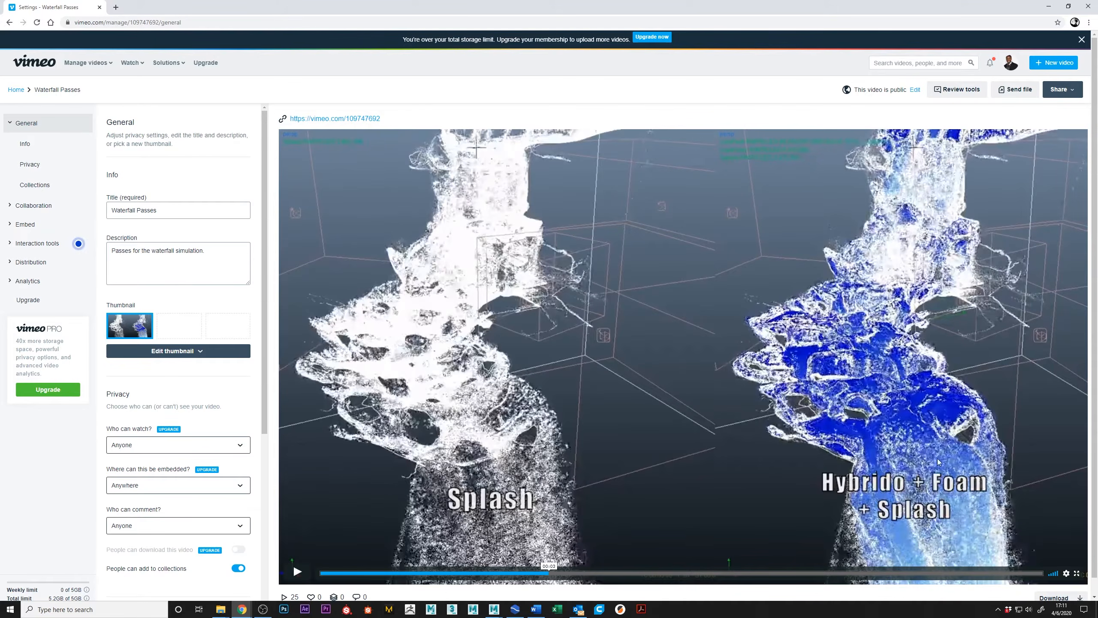
Play the Mesh, Mesh + Foam and Mesh + Foam + Splash passes, and return to the Mesh pass for review.
{"action": "left_click", "coordinate": [303, 571]}
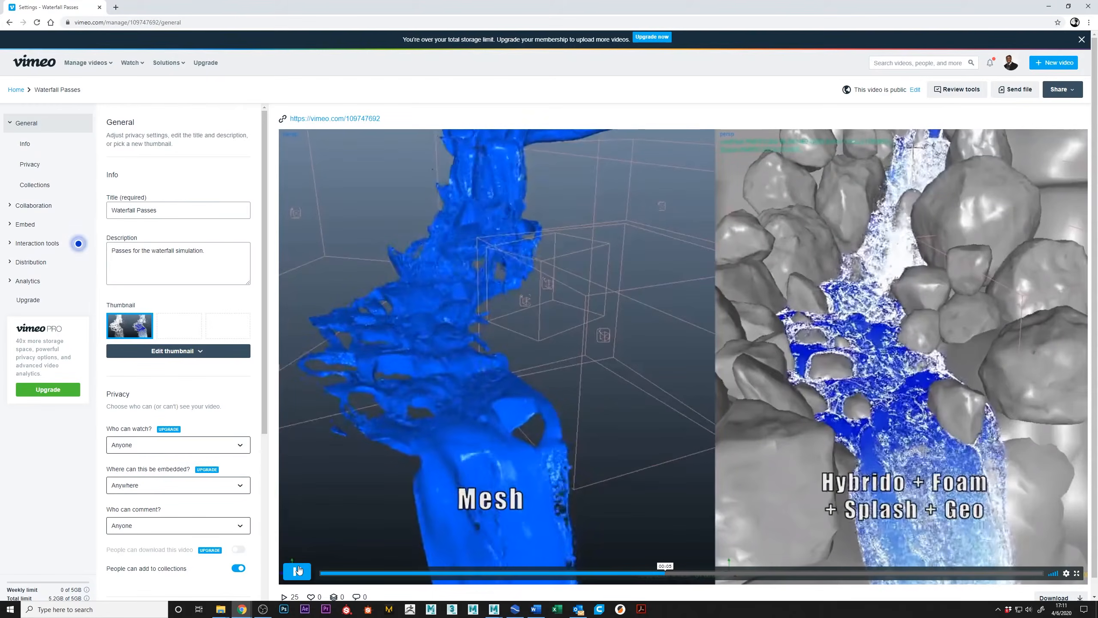
{"action": "left_click", "coordinate": [574, 454]}
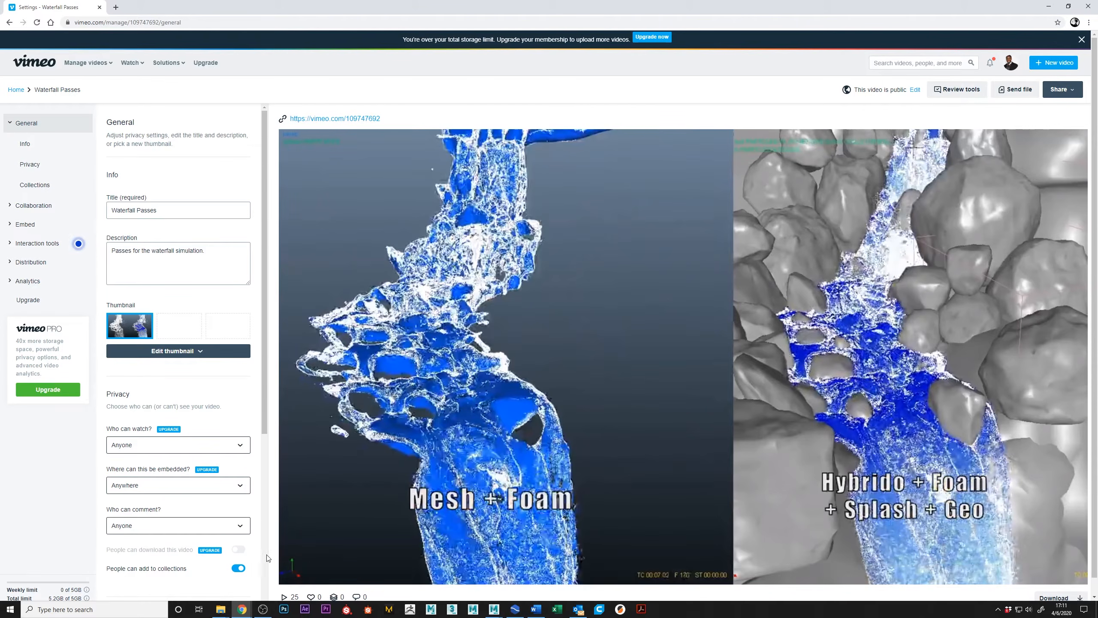
{"action": "left_click", "coordinate": [303, 578]}
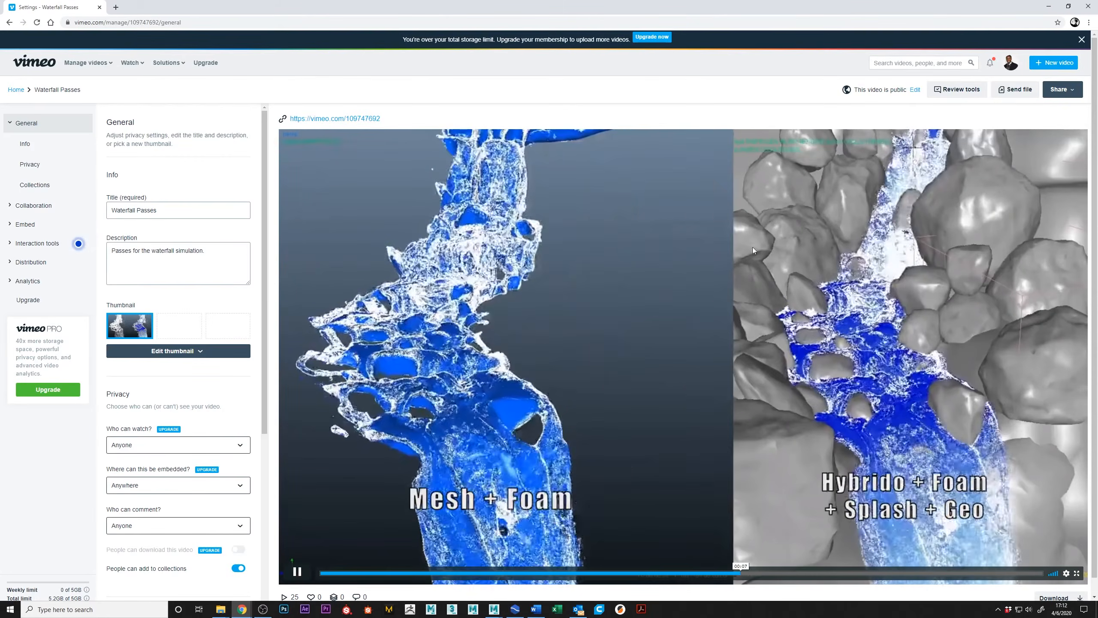
{"action": "left_click", "coordinate": [677, 381]}
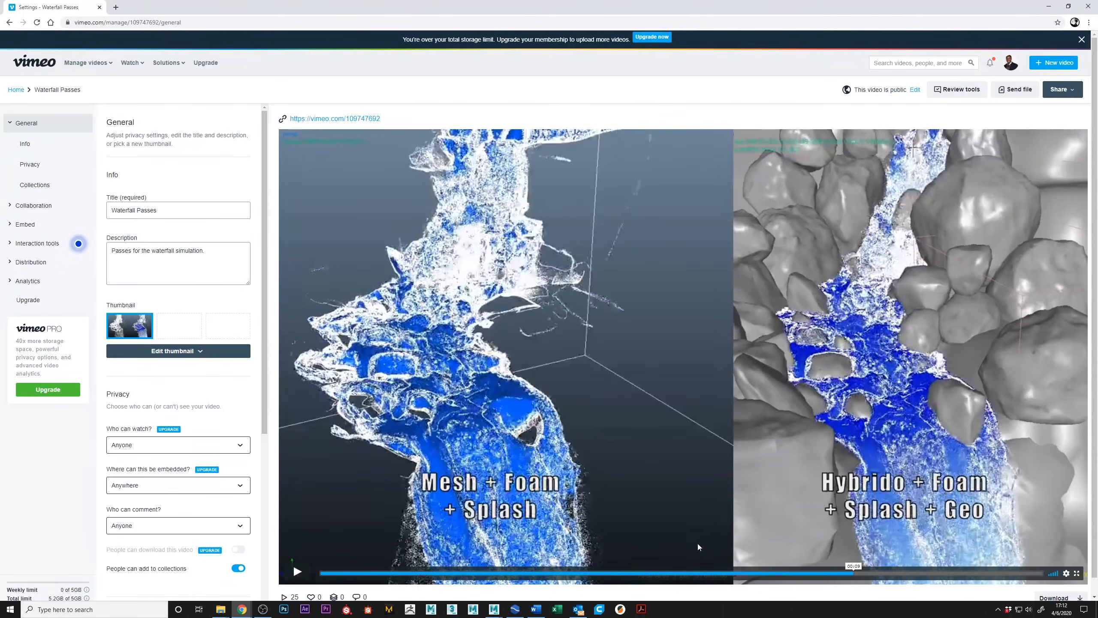
{"action": "left_click", "coordinate": [713, 576]}
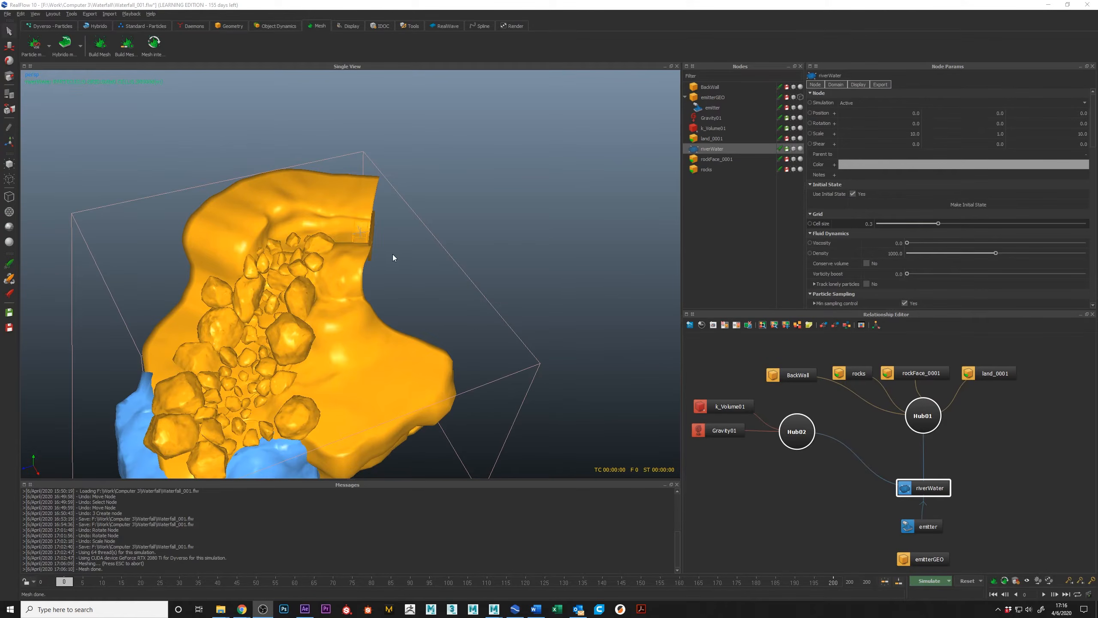
Switch to After Effects and play back the composition with the rendered waterfall sequence.
{"action": "left_click_drag", "start_coordinate": [394, 256], "coordinate": [402, 174], "text": "alt"}
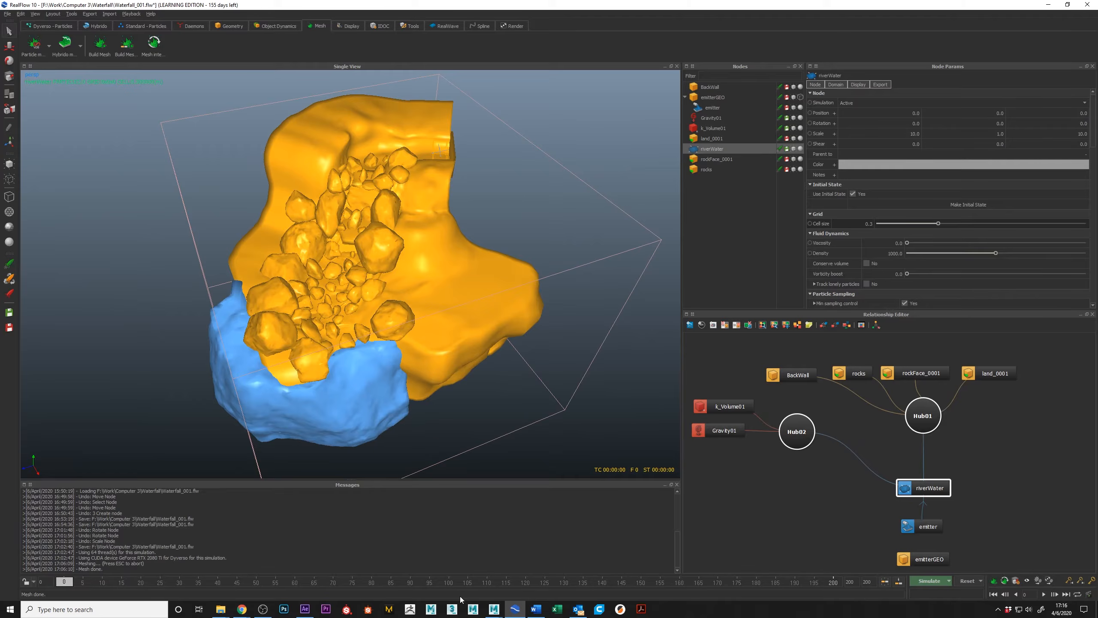
{"action": "left_click", "coordinate": [305, 609]}
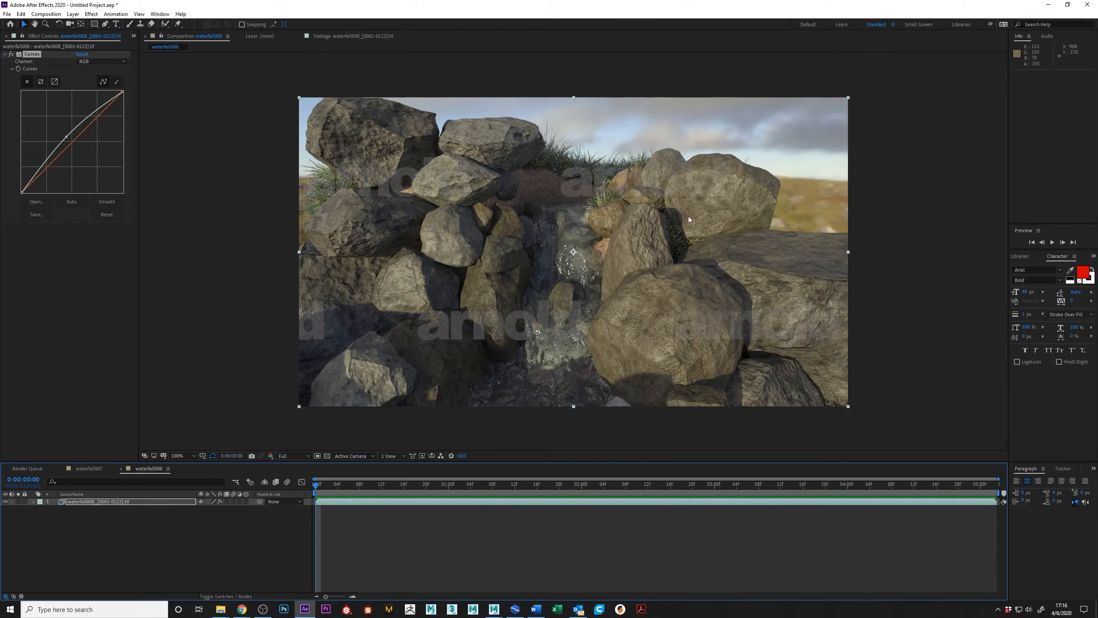
{"action": "key", "text": "space"}
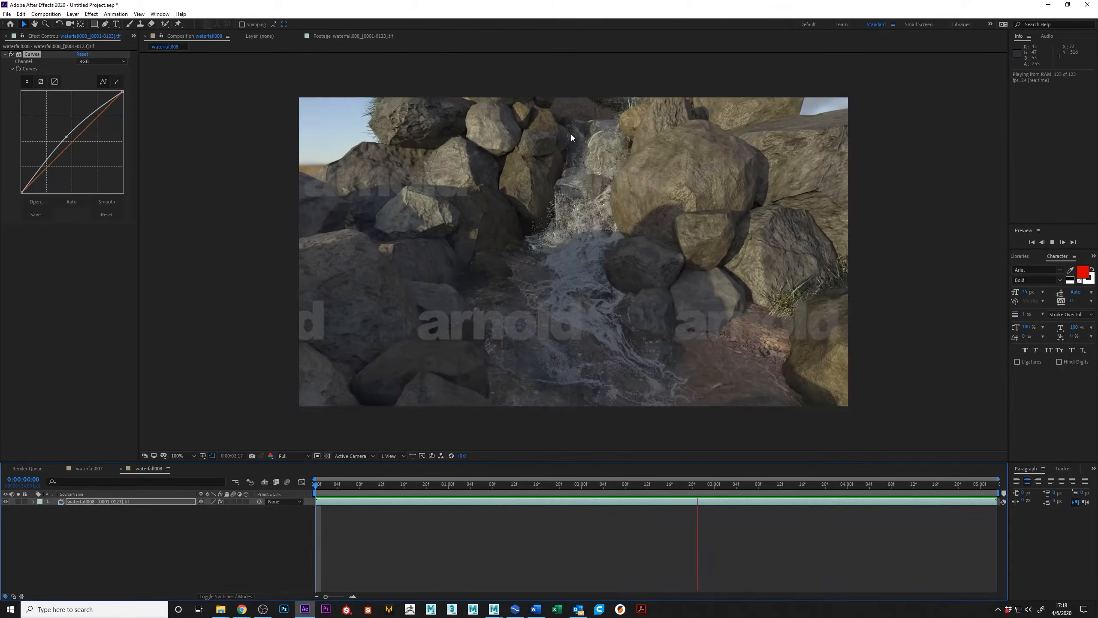
{"action": "key", "text": "space"}
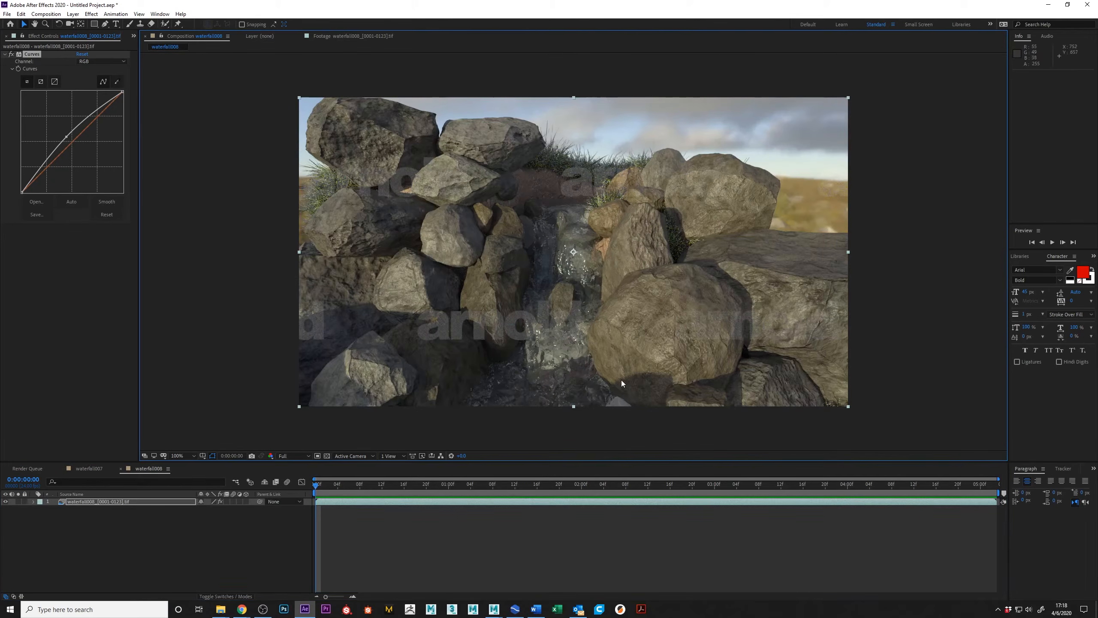
Scrub through the waterfall render to 0:00:03:23 and back to 0:00:03:00 to examine the water.
{"action": "left_click", "coordinate": [536, 479]}
{"action": "left_click_drag", "start_coordinate": [572, 484], "coordinate": [843, 463]}
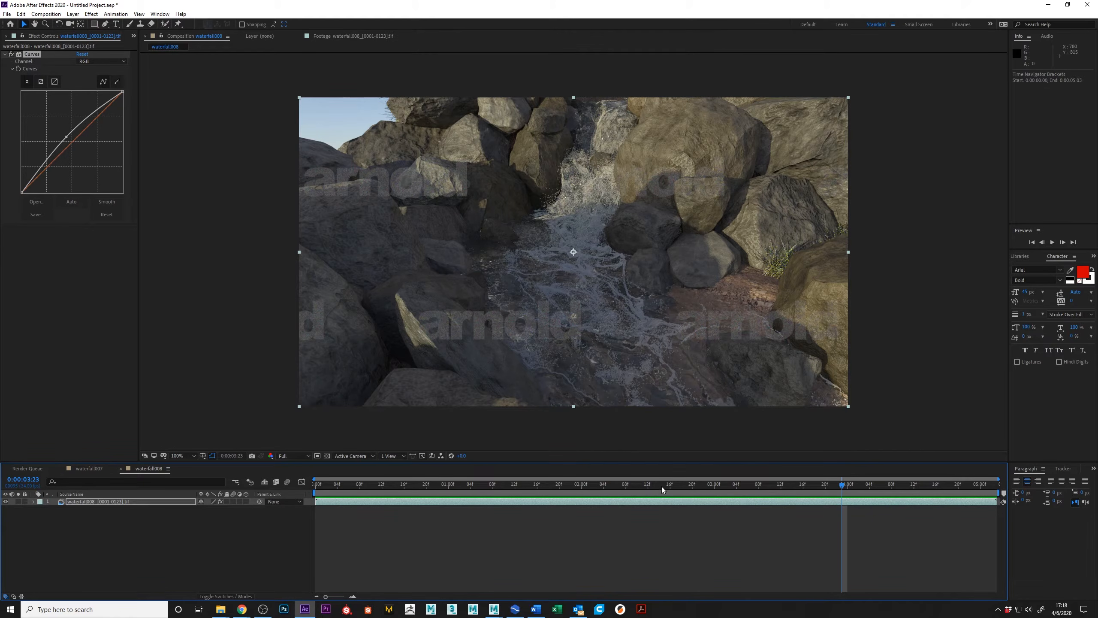
{"action": "left_click_drag", "start_coordinate": [833, 479], "coordinate": [696, 477]}
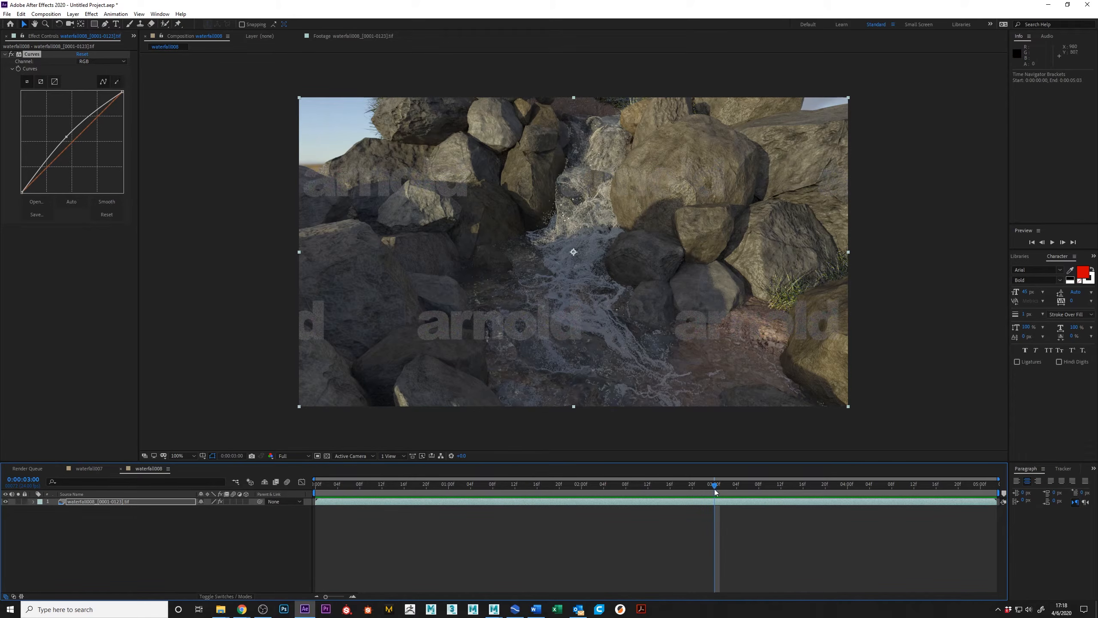
Scrub the waterfall render from 0:00:03:00 to 0:00:04:06 and back to 0:00:03:05 to examine the water.
{"action": "mouse_move", "coordinate": [711, 485]}
{"action": "left_mouse_down"}
{"action": "mouse_move", "coordinate": [305, 486]}
{"action": "mouse_move", "coordinate": [552, 462]}
{"action": "mouse_move", "coordinate": [938, 458]}
{"action": "mouse_move", "coordinate": [636, 463]}
{"action": "mouse_move", "coordinate": [619, 482]}
{"action": "mouse_move", "coordinate": [487, 480]}
{"action": "mouse_move", "coordinate": [555, 481]}
{"action": "mouse_move", "coordinate": [518, 468]}
{"action": "mouse_move", "coordinate": [542, 484]}
{"action": "mouse_move", "coordinate": [714, 477]}
{"action": "left_mouse_up"}
{"action": "left_click_drag", "start_coordinate": [715, 489], "coordinate": [880, 487]}
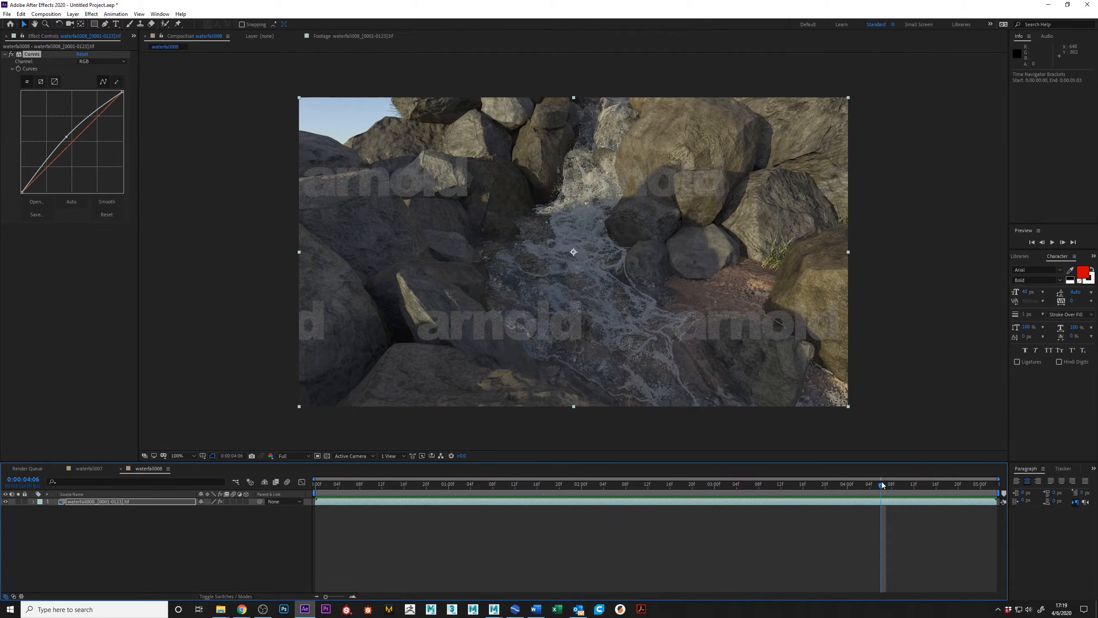
{"action": "left_click_drag", "start_coordinate": [881, 484], "coordinate": [866, 483]}
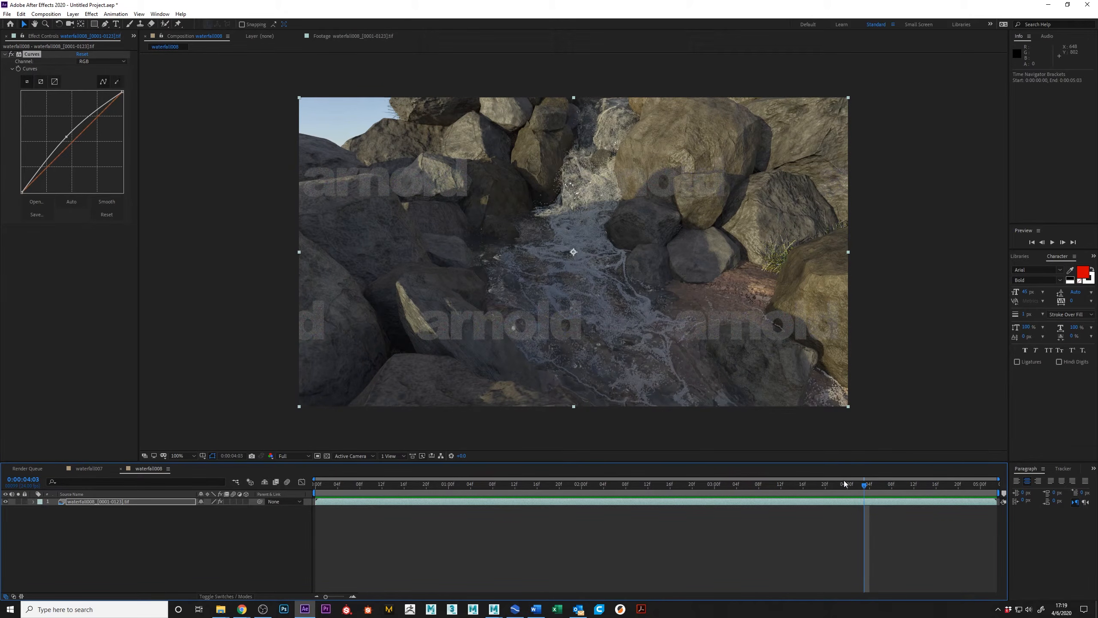
{"action": "left_click_drag", "start_coordinate": [865, 484], "coordinate": [743, 480]}
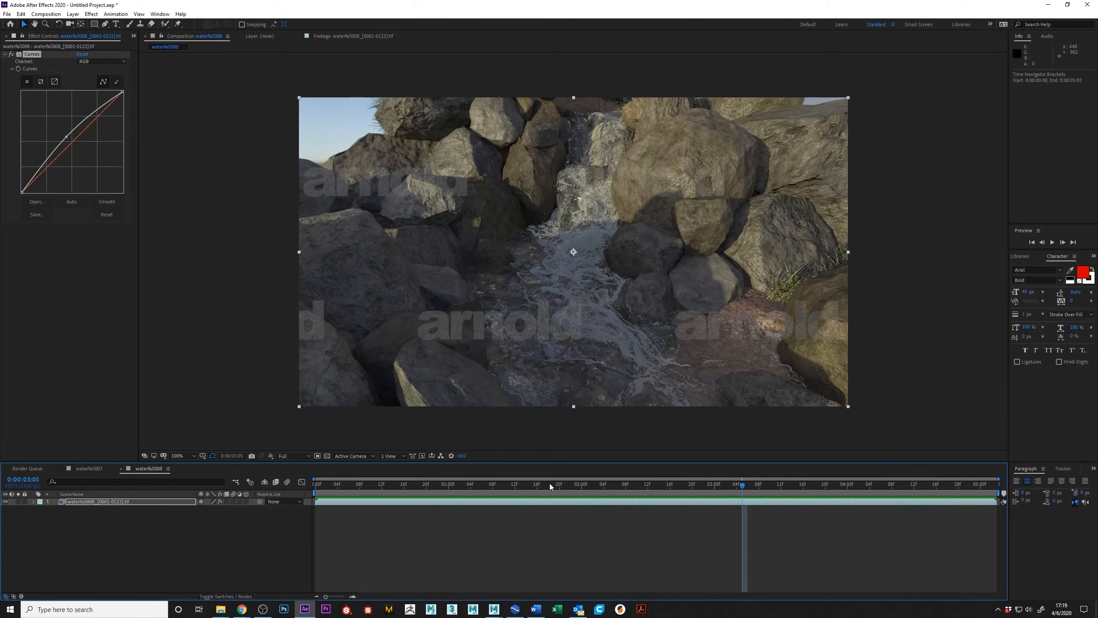
Switch back to RealFlow and enable command line simulation.
{"action": "left_click", "coordinate": [1087, 5]}
{"action": "left_click", "coordinate": [571, 316]}
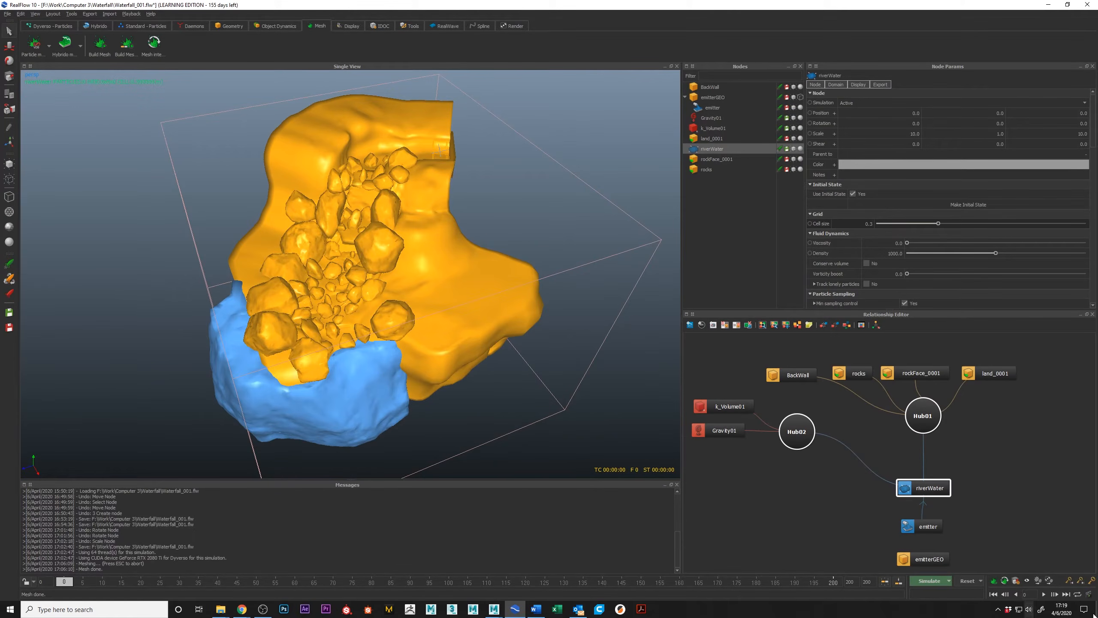
{"action": "left_click", "coordinate": [950, 580]}
{"action": "left_click", "coordinate": [952, 595]}
Save the waterfall scene and start the command line simulation.
{"action": "middle_click_drag", "start_coordinate": [372, 254], "coordinate": [402, 290], "text": "alt"}
{"action": "scroll", "coordinate": [402, 290], "scroll_direction": "up", "scroll_amount": 5}
{"action": "left_click_drag", "start_coordinate": [395, 286], "coordinate": [347, 250], "text": "alt"}
{"action": "scroll", "coordinate": [408, 249], "scroll_direction": "down", "scroll_amount": 6}
{"action": "scroll", "coordinate": [355, 271], "scroll_direction": "up", "scroll_amount": 5}
{"action": "middle_click_drag", "start_coordinate": [394, 247], "coordinate": [417, 251], "text": "alt"}
{"action": "scroll", "coordinate": [415, 252], "scroll_direction": "up", "scroll_amount": 4}
{"action": "left_click_drag", "start_coordinate": [368, 260], "coordinate": [380, 274], "text": "alt"}
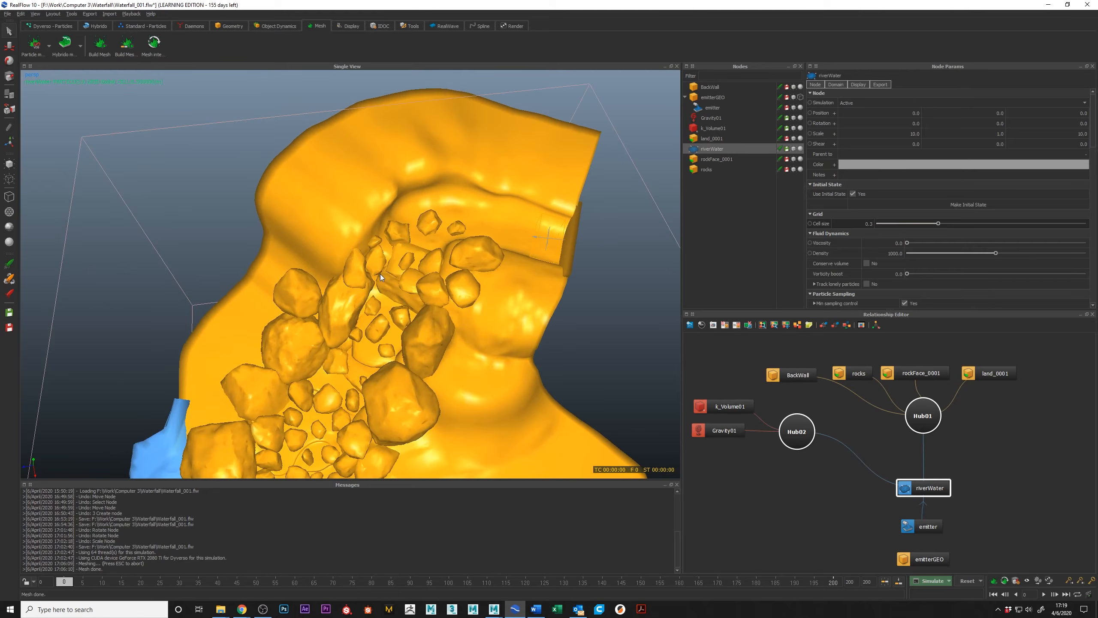
{"action": "key", "text": "ctrl+s"}
{"action": "left_click", "coordinate": [930, 581]}
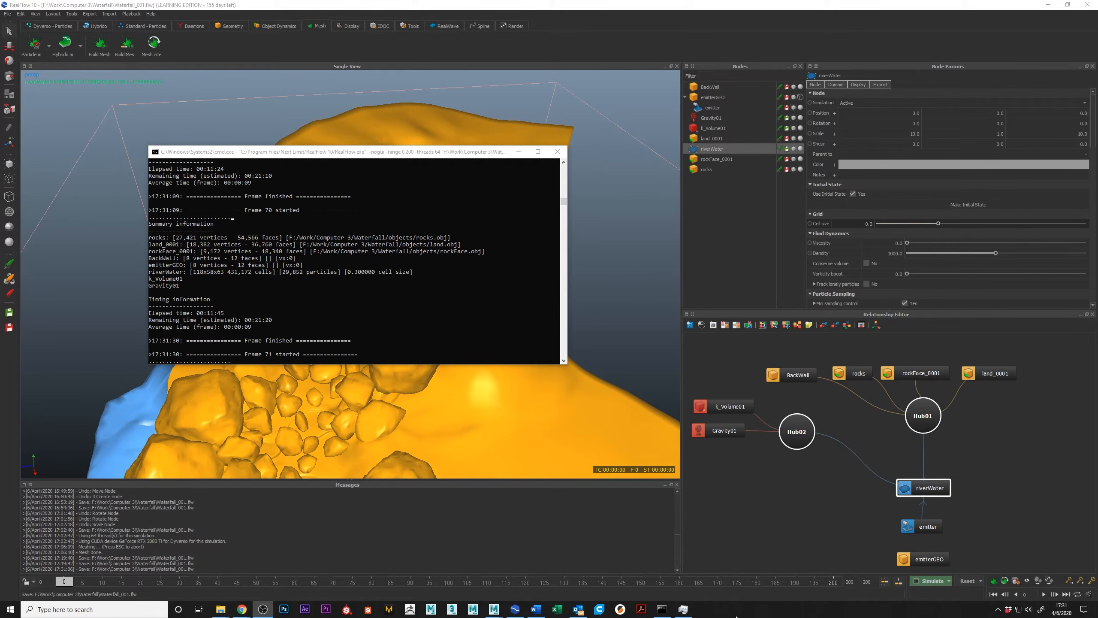
Check the CPU load in Task Manager, and stop the simulation by closing its command window.
{"action": "left_click", "coordinate": [682, 608]}
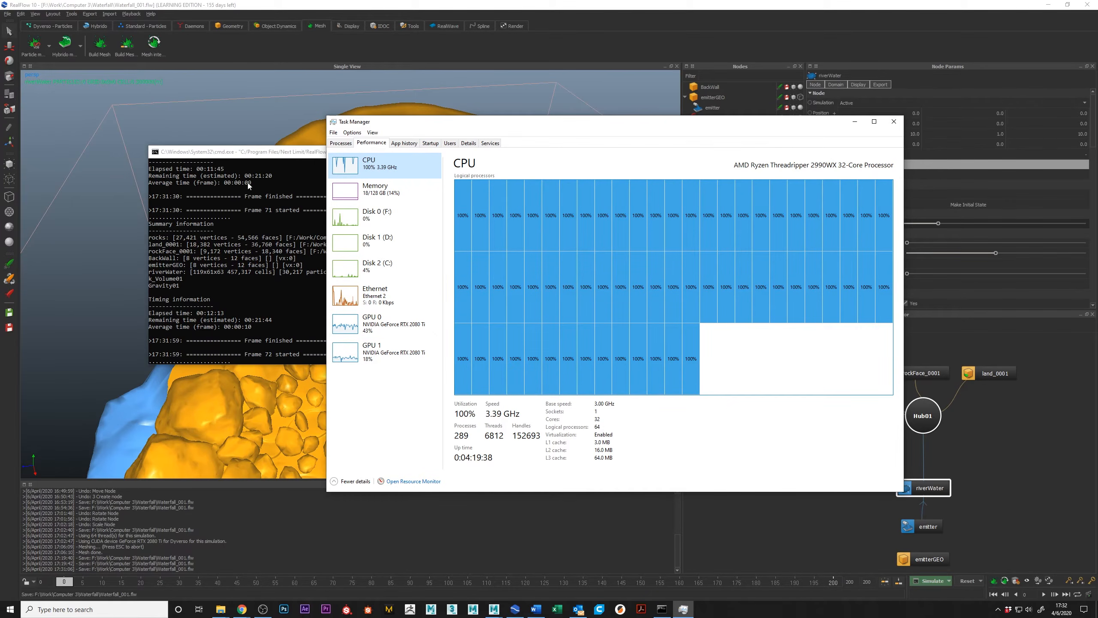
{"action": "left_click", "coordinate": [267, 154]}
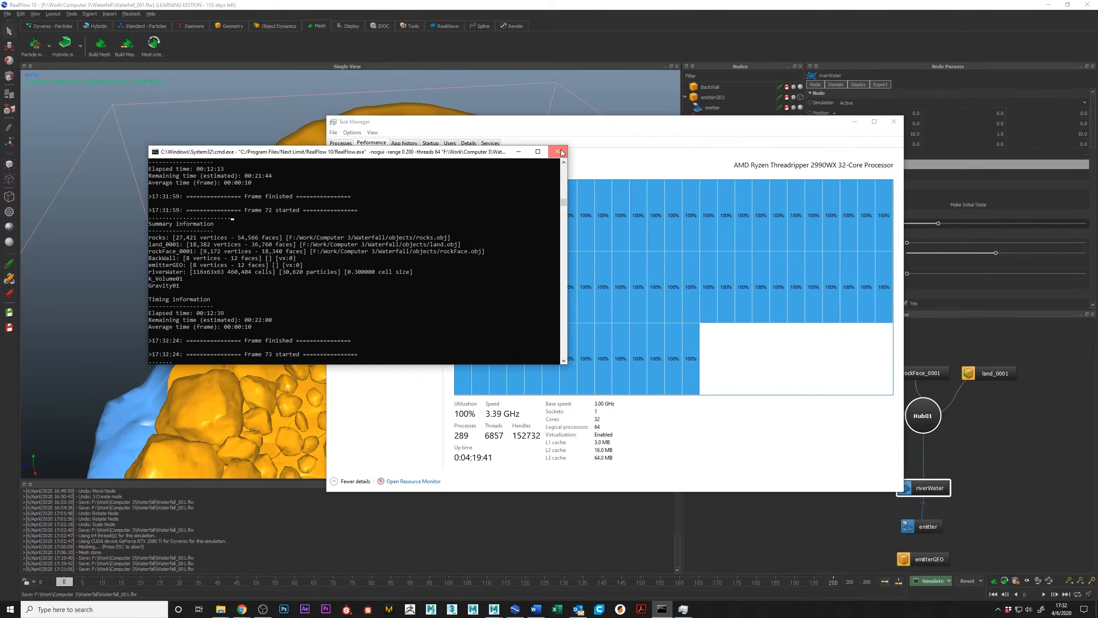
{"action": "left_click", "coordinate": [557, 152]}
{"action": "left_click", "coordinate": [840, 51]}
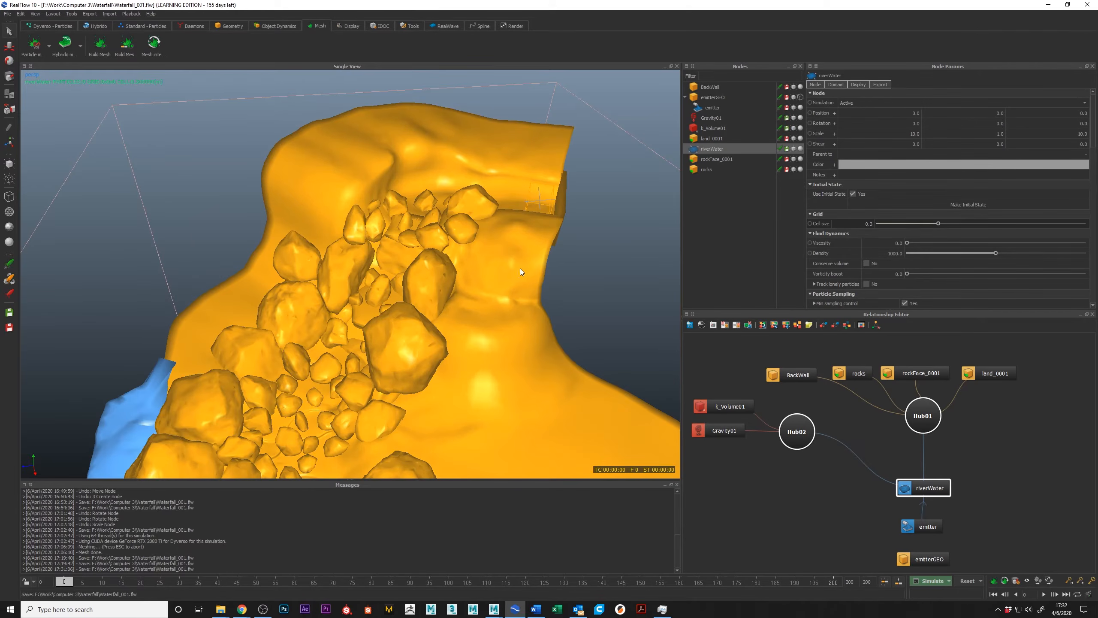
Review the Hybrido and Dyverso solver options, including the Liquid - Particles Solver substeps, and accept the simulation options.
{"action": "left_click_drag", "start_coordinate": [451, 322], "coordinate": [402, 309], "text": "alt"}
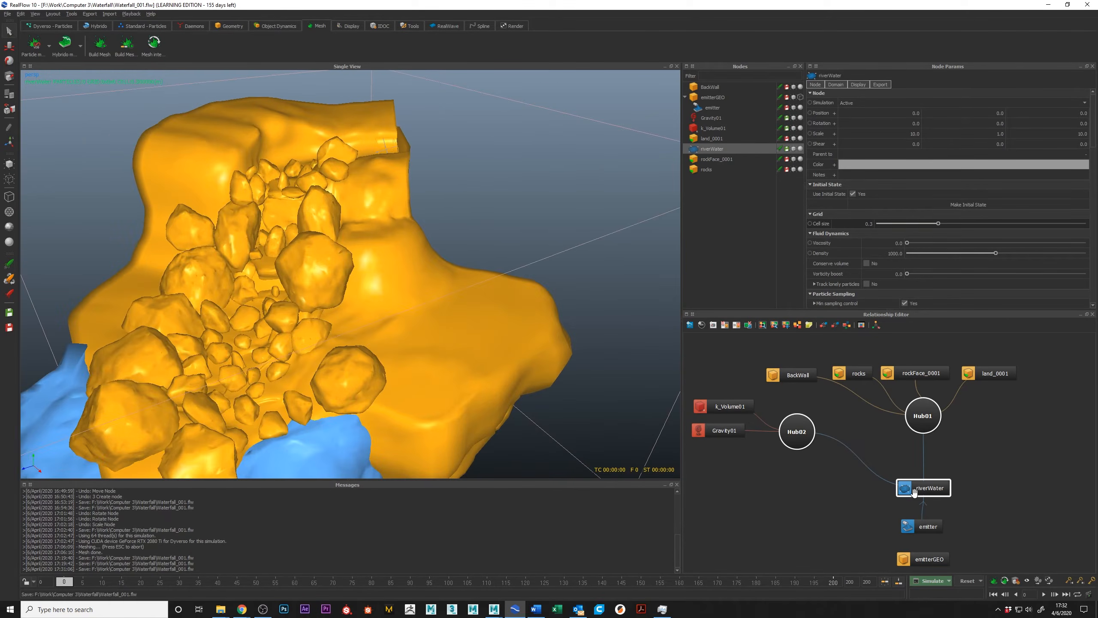
{"action": "left_click", "coordinate": [948, 580]}
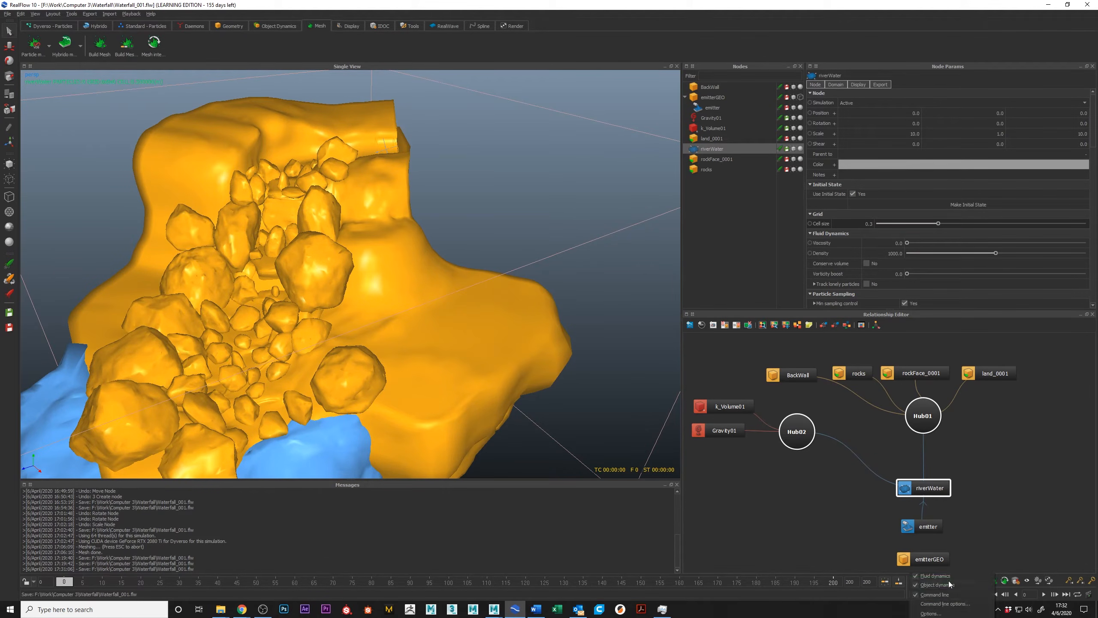
{"action": "left_click", "coordinate": [942, 613]}
{"action": "left_click", "coordinate": [836, 325]}
{"action": "left_click_drag", "start_coordinate": [894, 312], "coordinate": [842, 203]}
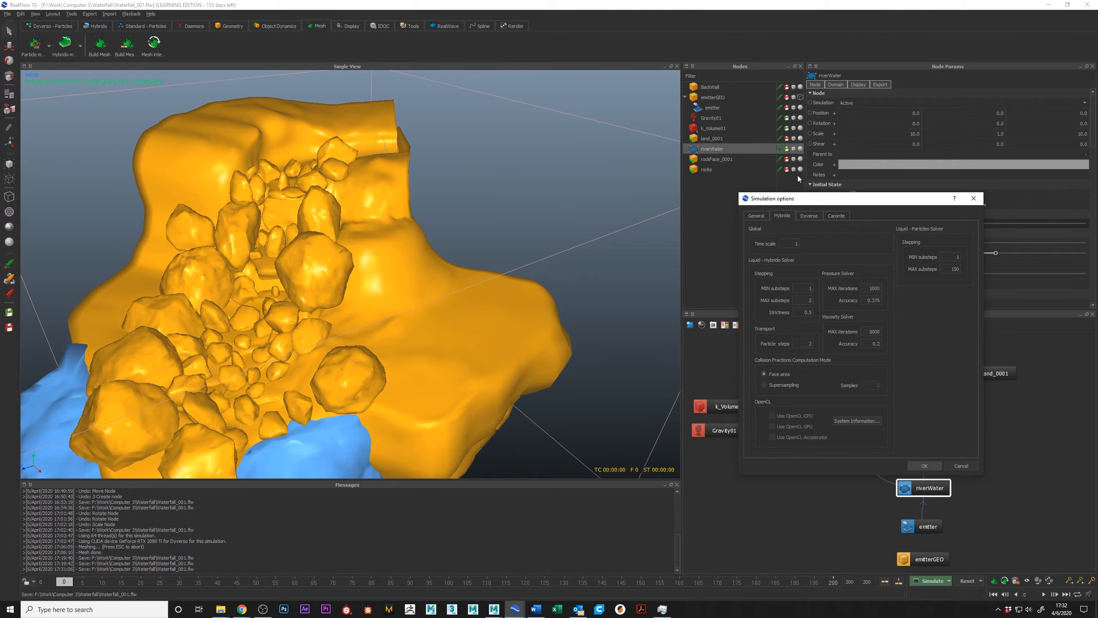
{"action": "left_click", "coordinate": [806, 216]}
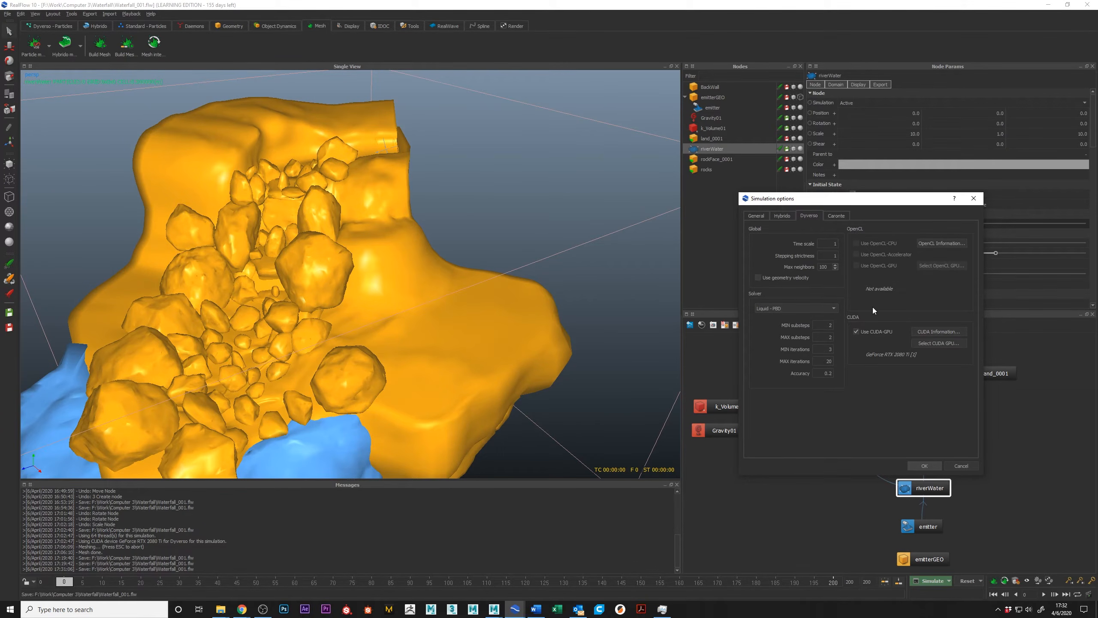
{"action": "left_click", "coordinate": [781, 215]}
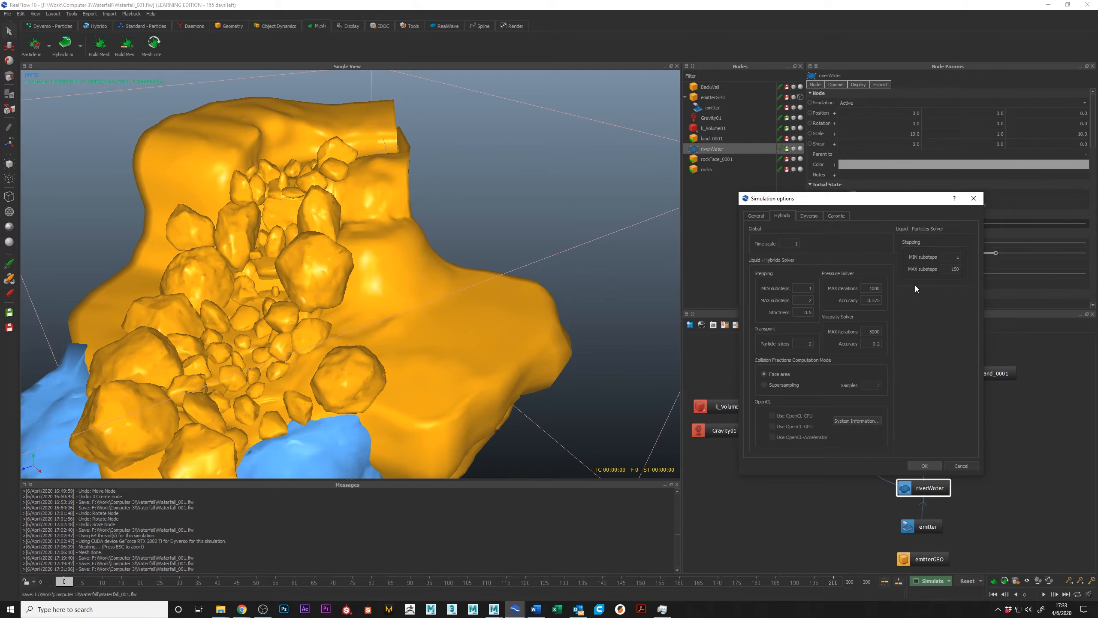
{"action": "double_click", "coordinate": [949, 269]}
{"action": "left_click", "coordinate": [957, 256]}
{"action": "left_click", "coordinate": [924, 466]}
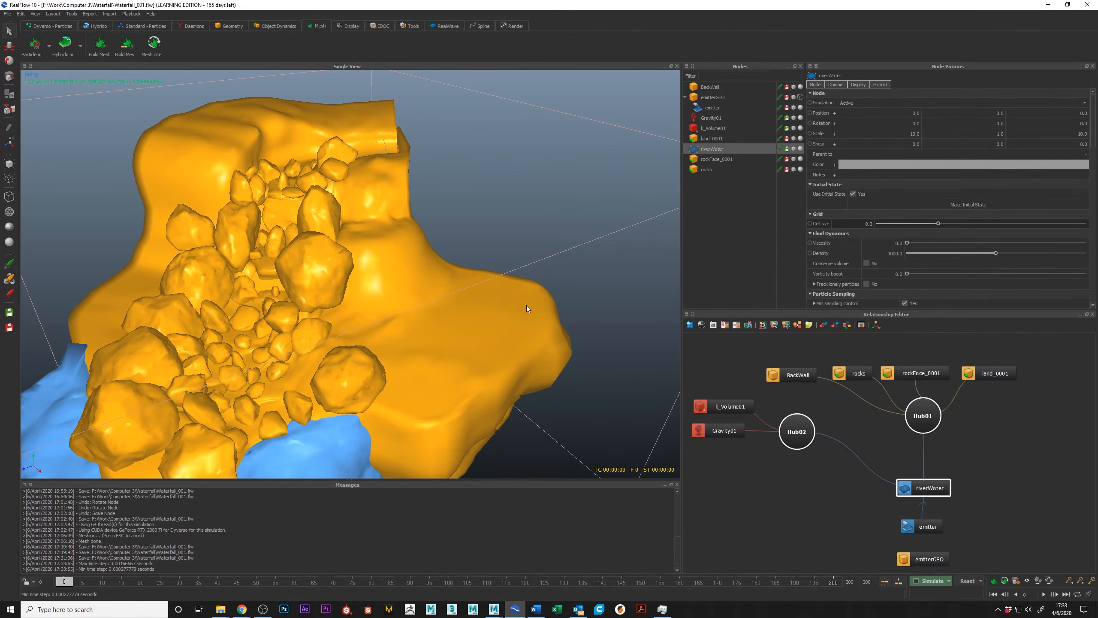
Refresh the timeline's cached simulation frames and save the scene.
{"action": "left_click_drag", "start_coordinate": [446, 255], "coordinate": [381, 264], "text": "alt"}
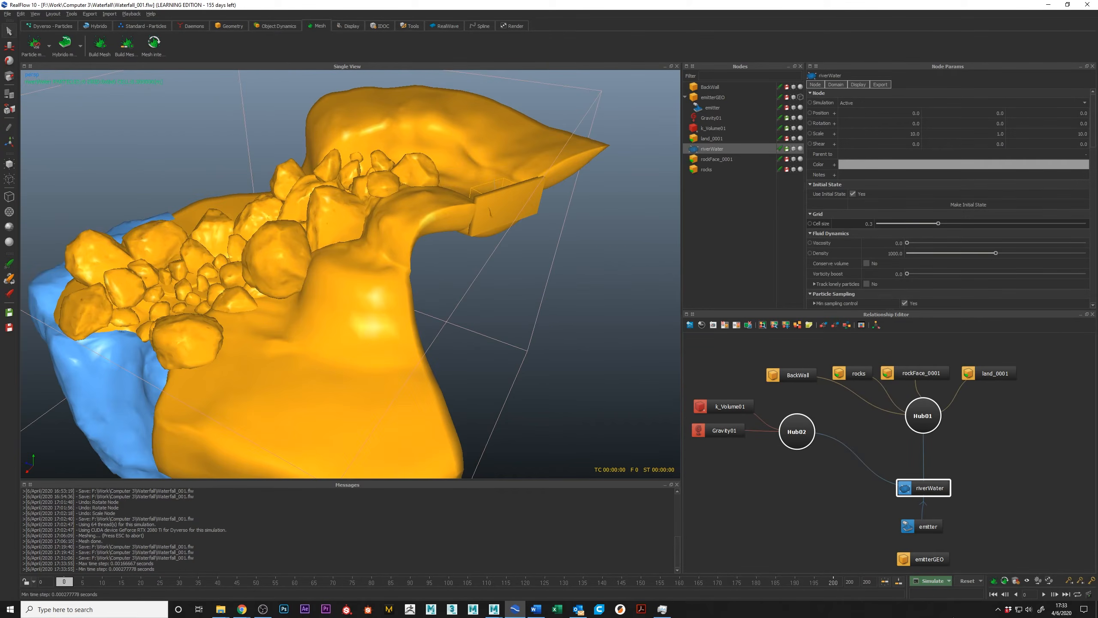
{"action": "left_click", "coordinate": [890, 582]}
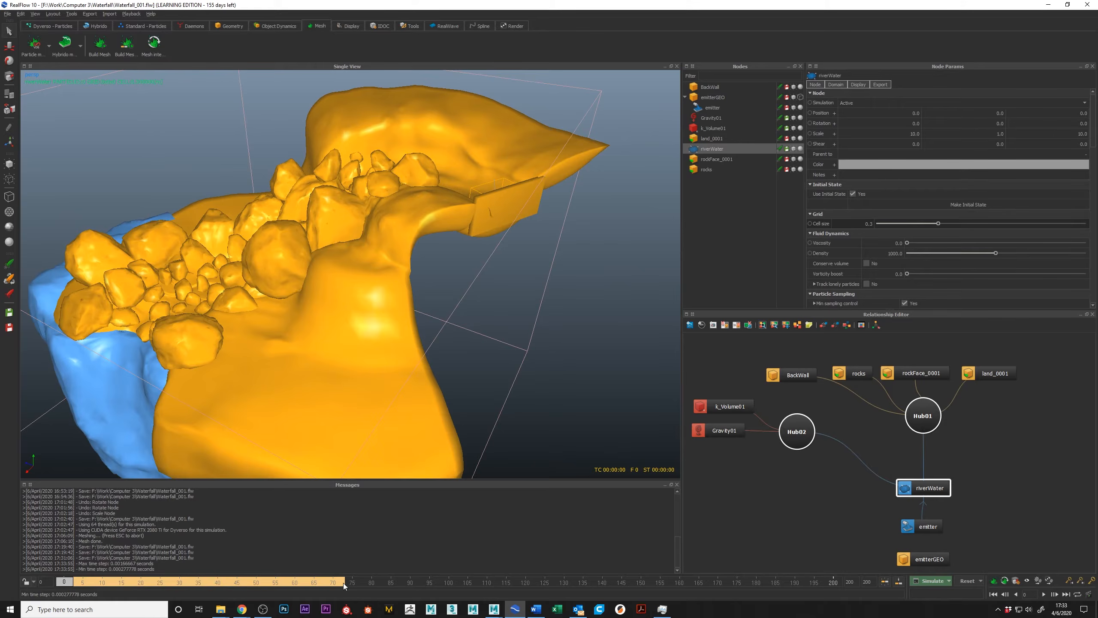
{"action": "left_click_drag", "start_coordinate": [431, 324], "coordinate": [479, 294], "text": "alt"}
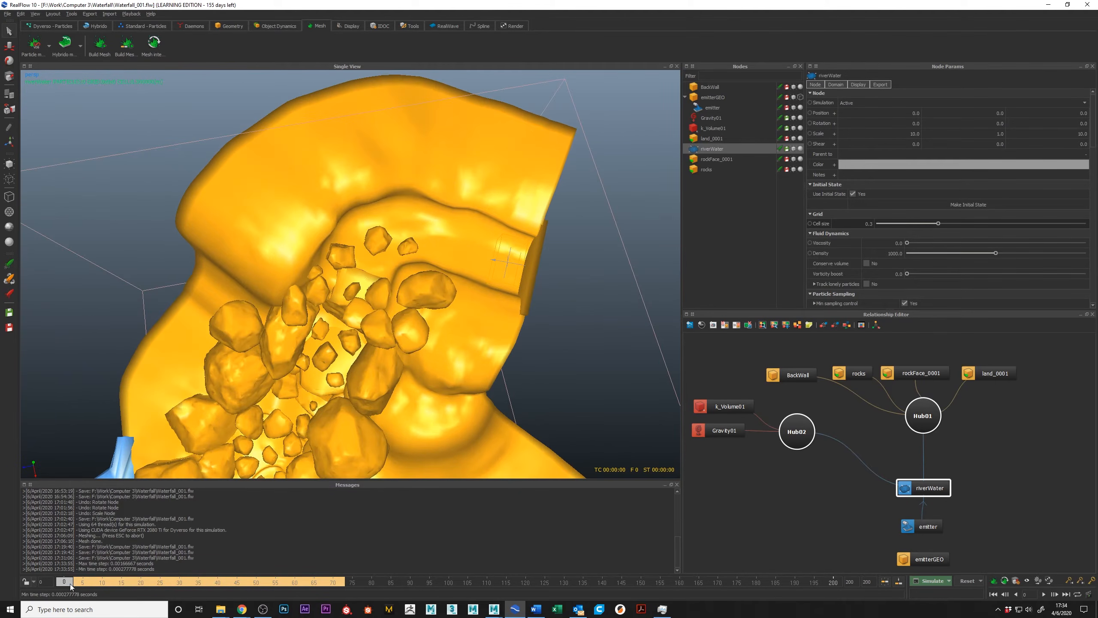
{"action": "key", "text": "ctrl+s"}
Scrub the cached simulation to frame 34 and examine the water particles above the rocks.
{"action": "left_click_drag", "start_coordinate": [64, 581], "coordinate": [198, 583]}
{"action": "left_click_drag", "start_coordinate": [419, 251], "coordinate": [349, 262], "text": "alt"}
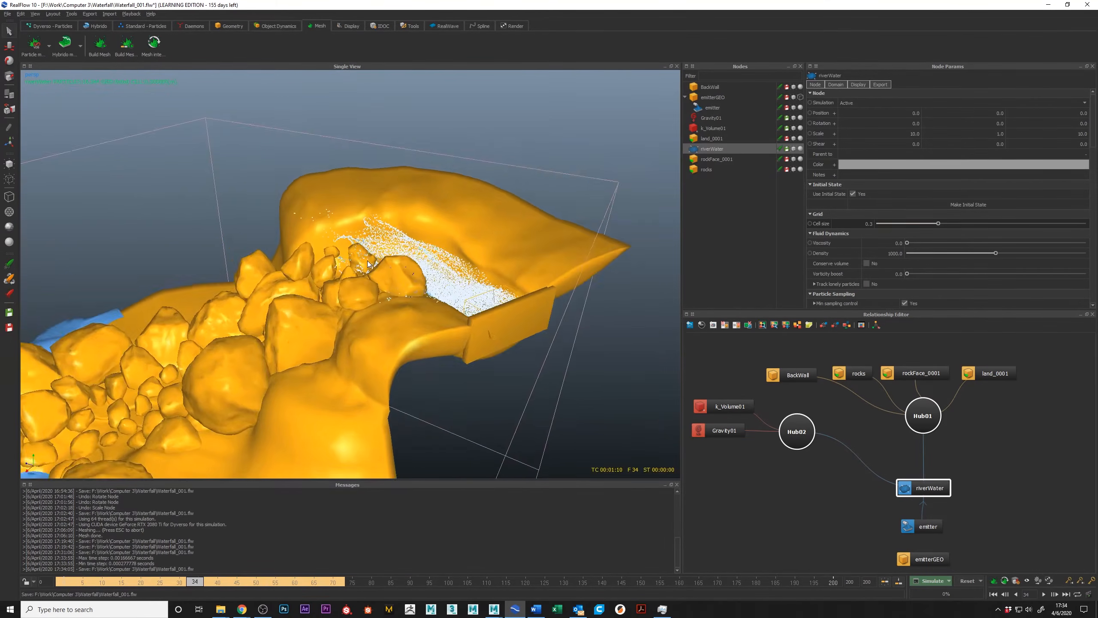
{"action": "scroll", "coordinate": [348, 268], "scroll_direction": "up", "scroll_amount": 6}
Switch to Maya and examine the riverbed's bend and the wetRocksLow mesh from several angles.
{"action": "mouse_move", "coordinate": [473, 609]}
{"action": "left_click", "coordinate": [536, 559]}
{"action": "left_click_drag", "start_coordinate": [698, 219], "coordinate": [714, 202], "text": "alt"}
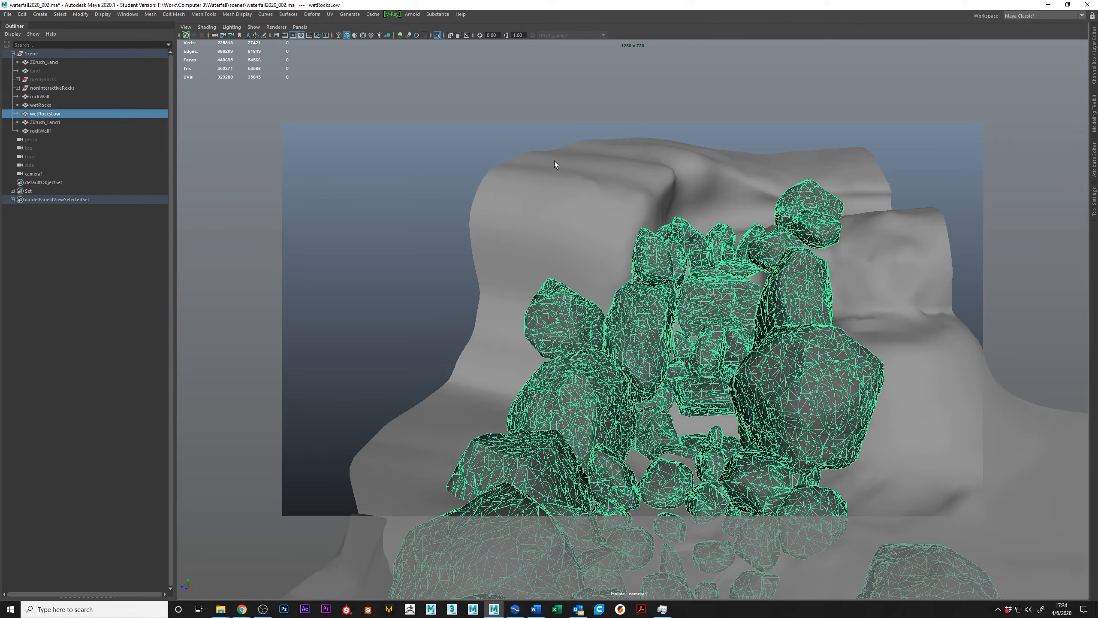
{"action": "left_click_drag", "start_coordinate": [728, 209], "coordinate": [743, 264], "text": "alt"}
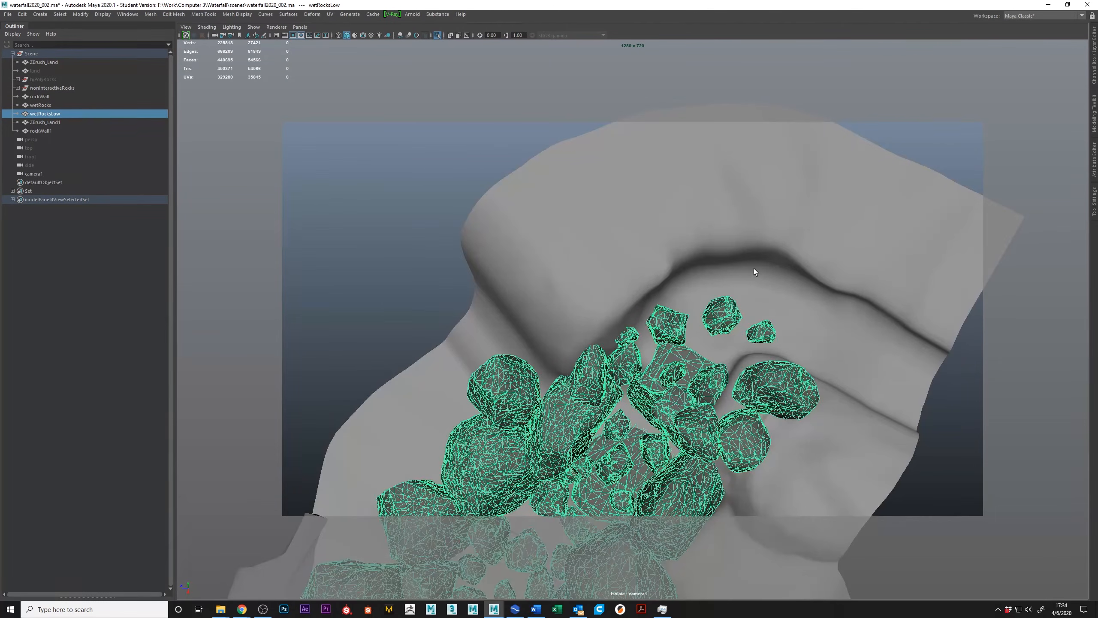
{"action": "left_click_drag", "start_coordinate": [665, 271], "coordinate": [757, 217], "text": "alt"}
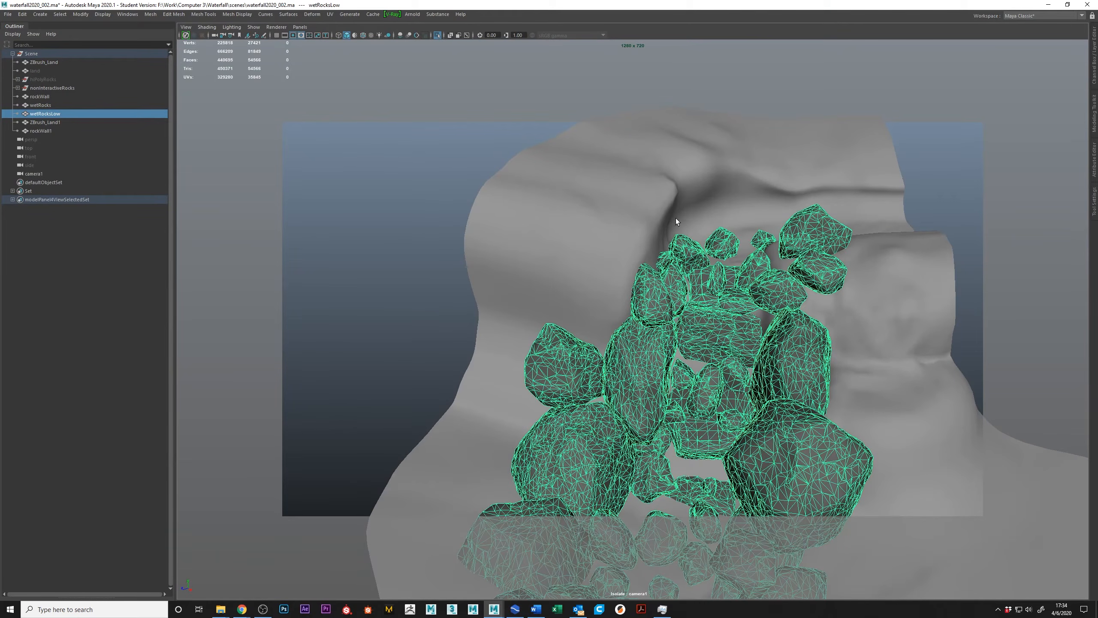
Return to RealFlow and advance the simulation to frame 50 to examine how the water hits the rock face.
{"action": "key", "text": "alt+Tab"}
{"action": "mouse_move", "coordinate": [373, 290]}
{"action": "left_mouse_down", "text": "alt"}
{"action": "mouse_move", "coordinate": [389, 322]}
{"action": "mouse_move", "coordinate": [414, 259]}
{"action": "mouse_move", "coordinate": [358, 283]}
{"action": "left_mouse_up", "text": "alt"}
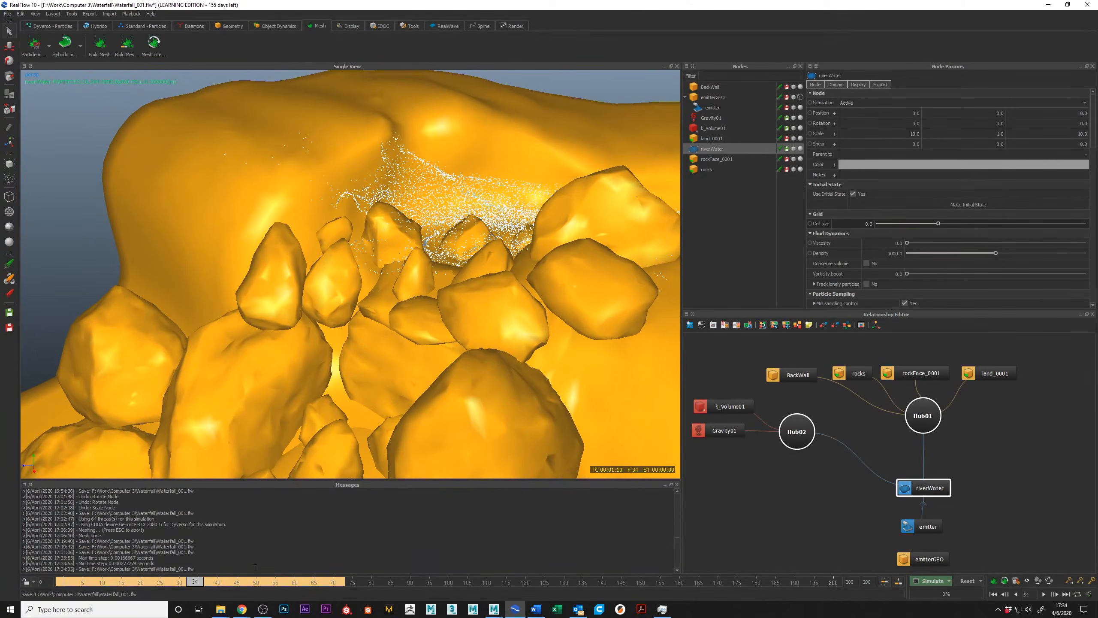
{"action": "left_click_drag", "start_coordinate": [195, 587], "coordinate": [259, 599]}
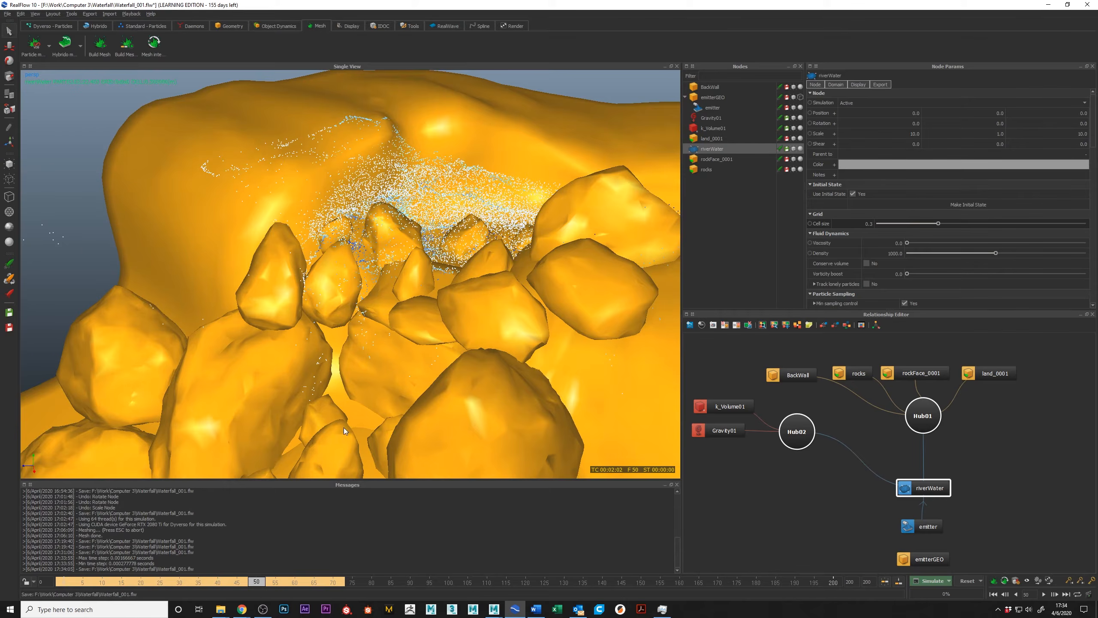
{"action": "scroll", "coordinate": [470, 308], "scroll_direction": "down", "scroll_amount": 6}
{"action": "mouse_move", "coordinate": [476, 304]}
{"action": "left_mouse_down", "text": "alt"}
{"action": "mouse_move", "coordinate": [517, 308]}
{"action": "mouse_move", "coordinate": [472, 306]}
{"action": "left_mouse_up", "text": "alt"}
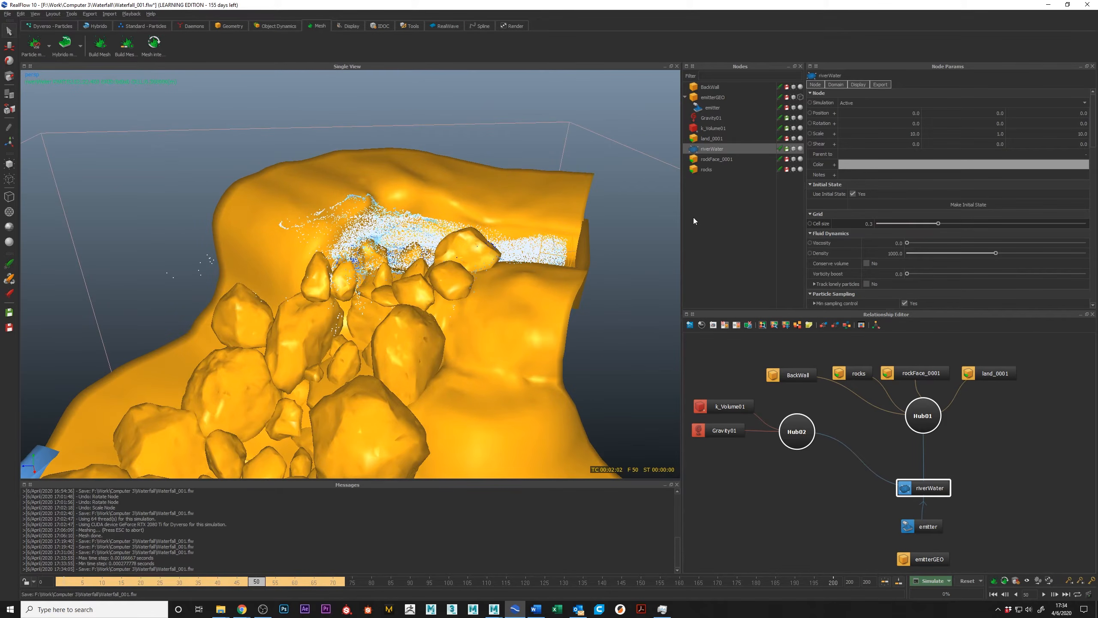
Set the emitter's speed to 2.0.
{"action": "left_click", "coordinate": [940, 529]}
{"action": "double_click", "coordinate": [906, 225]}
{"action": "type", "text": "2"}
{"action": "key", "text": "Return"}
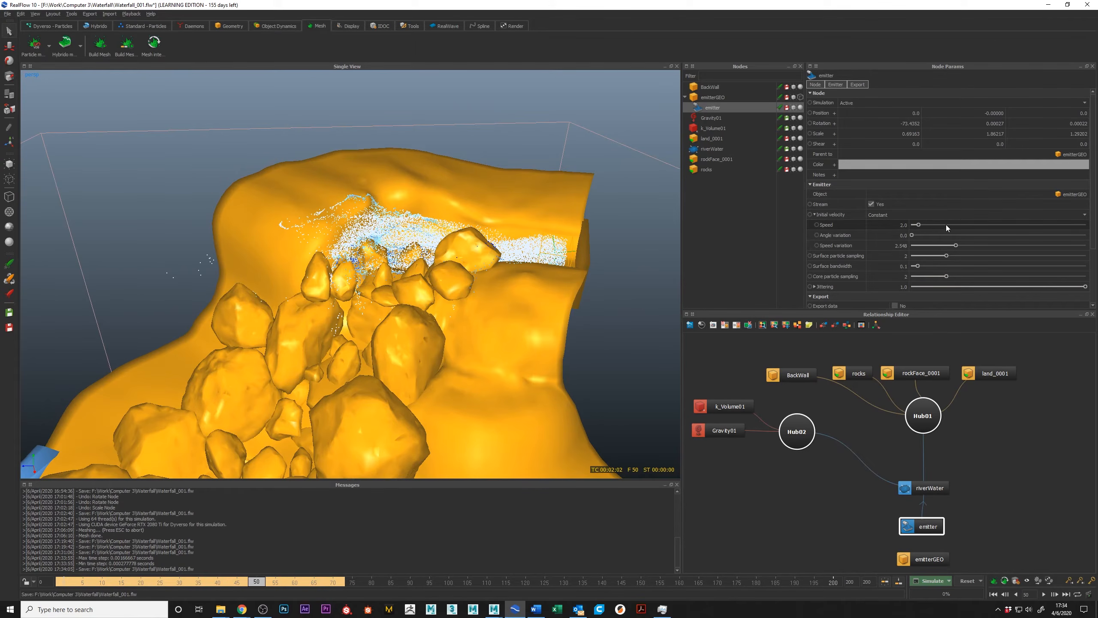
Examine the flow around the bend at frame 50, and scrub on to frame 61 to inspect it from several angles.
{"action": "left_click_drag", "start_coordinate": [424, 275], "coordinate": [577, 219], "text": "alt"}
{"action": "left_click_drag", "start_coordinate": [288, 232], "coordinate": [350, 210], "text": "alt"}
{"action": "right_click_drag", "start_coordinate": [350, 210], "coordinate": [349, 272], "text": "alt"}
{"action": "left_click_drag", "start_coordinate": [348, 273], "coordinate": [268, 256], "text": "alt"}
{"action": "left_click_drag", "start_coordinate": [222, 190], "coordinate": [329, 190], "text": "alt"}
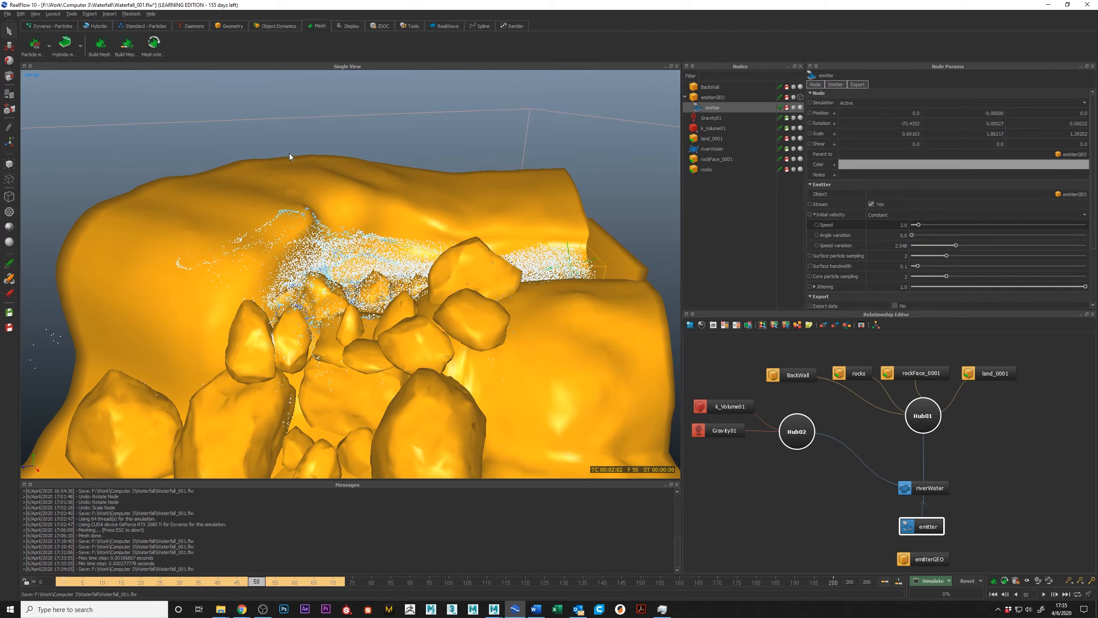
{"action": "left_click", "coordinate": [249, 582]}
{"action": "left_click_drag", "start_coordinate": [249, 584], "coordinate": [298, 595]}
{"action": "left_click_drag", "start_coordinate": [443, 318], "coordinate": [392, 322], "text": "alt"}
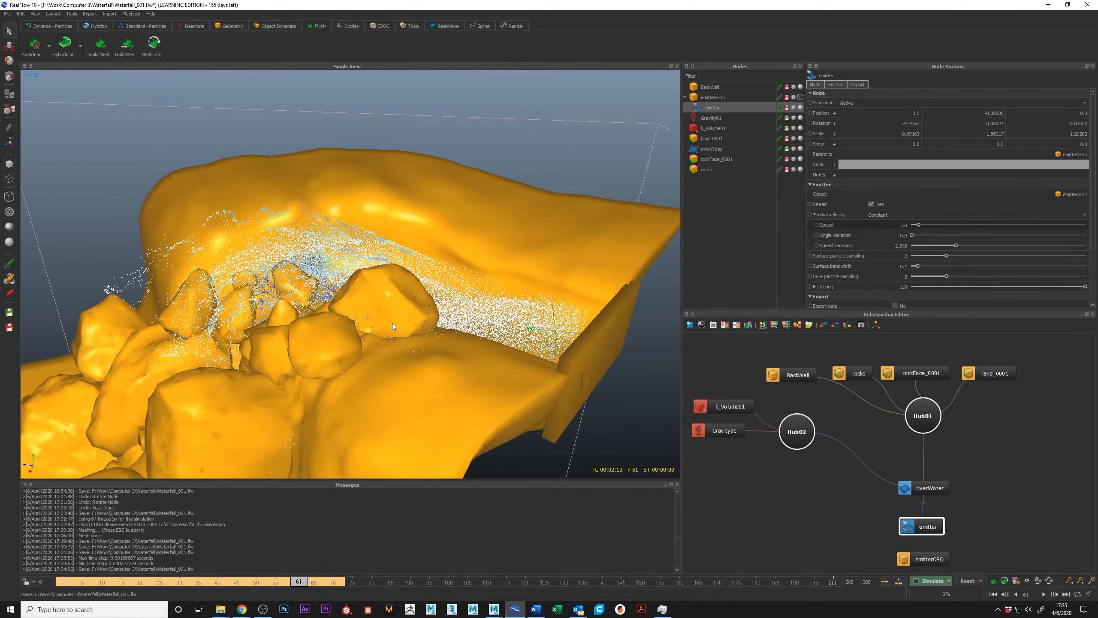
{"action": "right_click_drag", "start_coordinate": [392, 323], "coordinate": [429, 328], "text": "alt"}
{"action": "left_click_drag", "start_coordinate": [429, 328], "coordinate": [456, 327], "text": "alt"}
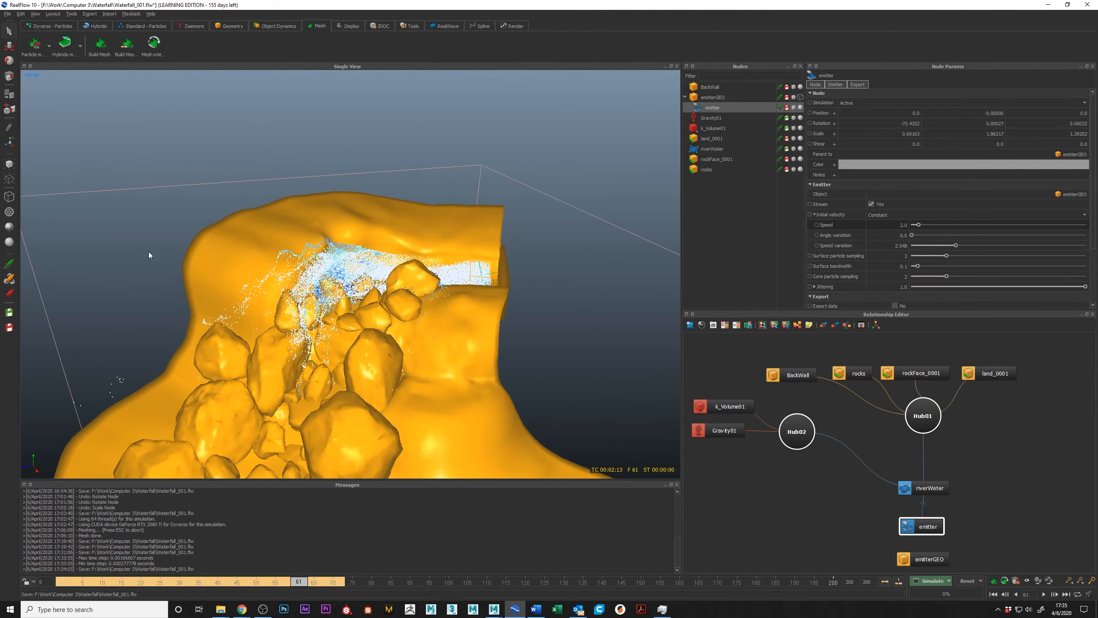
Advance the simulation to frame 67 and examine the water running down between the rocks.
{"action": "left_click_drag", "start_coordinate": [318, 325], "coordinate": [357, 303], "text": "alt"}
{"action": "left_click_drag", "start_coordinate": [298, 582], "coordinate": [321, 586]}
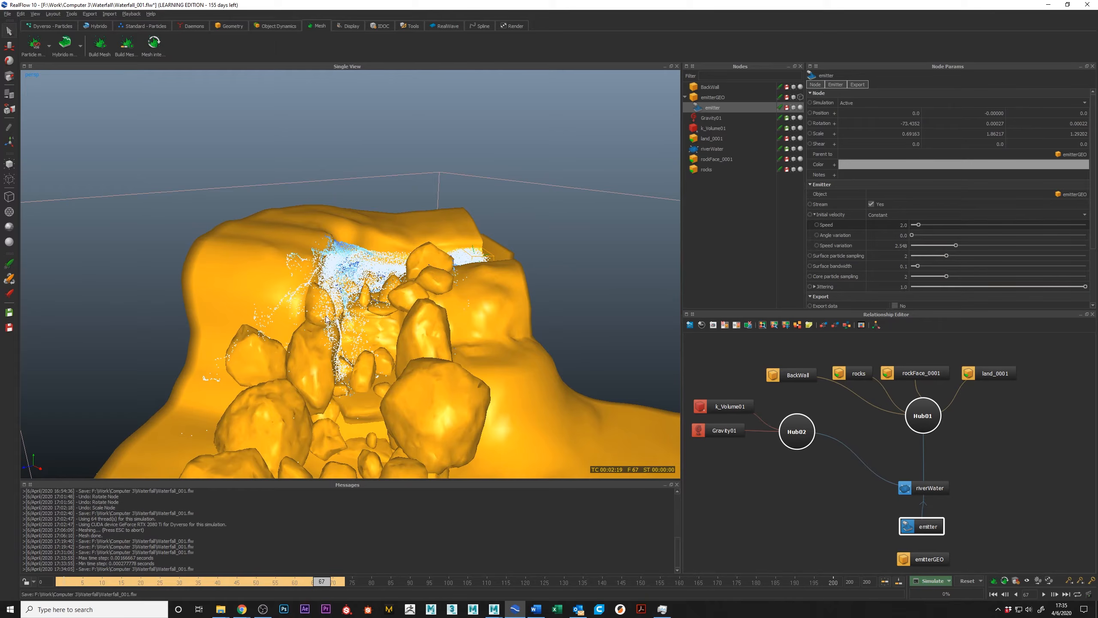
{"action": "left_click_drag", "start_coordinate": [335, 371], "coordinate": [347, 368], "text": "alt"}
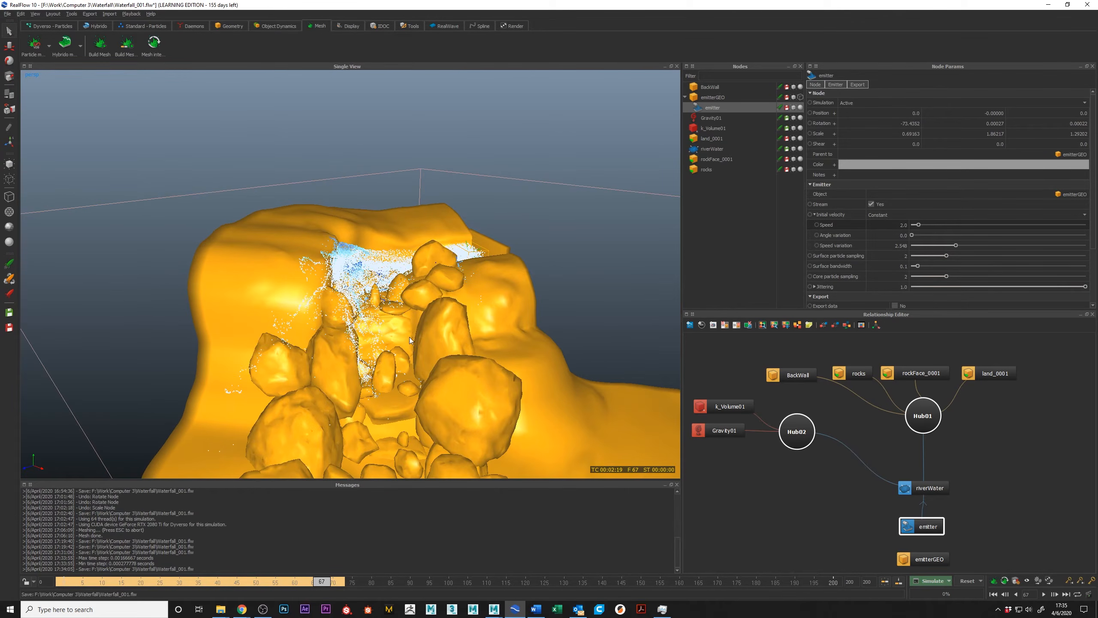
{"action": "left_click_drag", "start_coordinate": [406, 332], "coordinate": [472, 297], "text": "alt"}
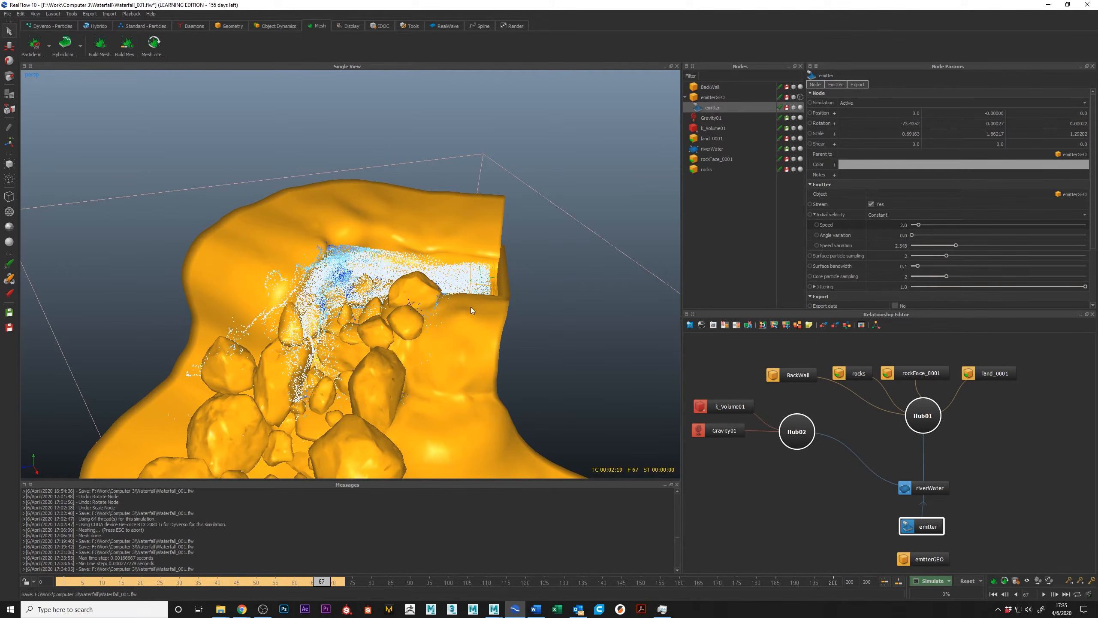
{"action": "left_click_drag", "start_coordinate": [277, 301], "coordinate": [316, 303], "text": "alt"}
{"action": "scroll", "coordinate": [316, 303], "scroll_direction": "up", "scroll_amount": 1}
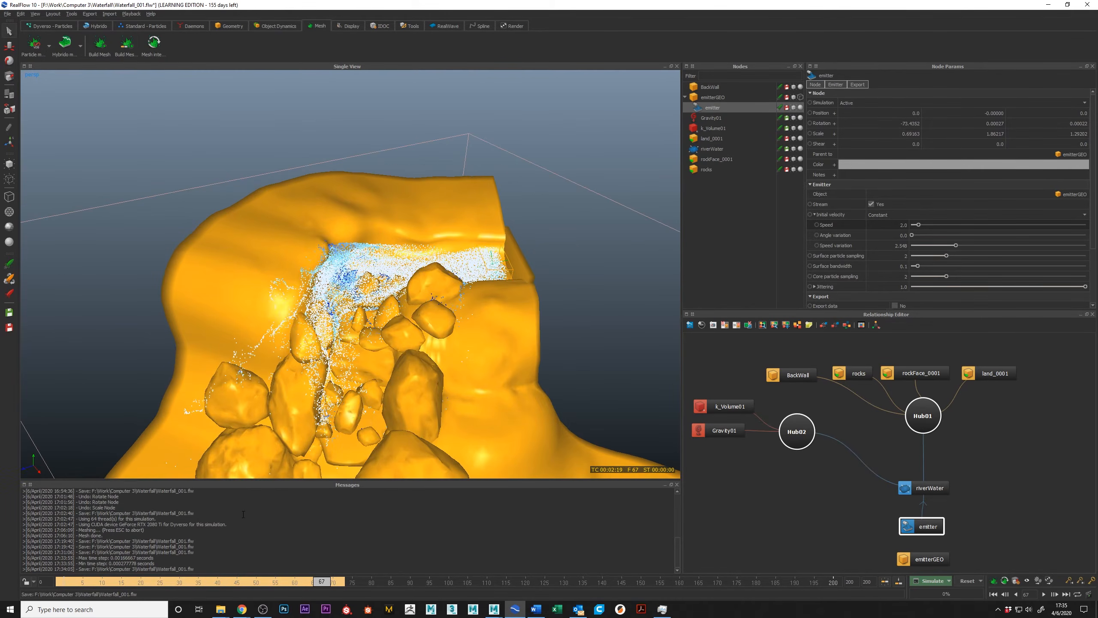
Scrub the simulation back to frame 55 and select the riverWater node.
{"action": "left_click_drag", "start_coordinate": [315, 581], "coordinate": [276, 568]}
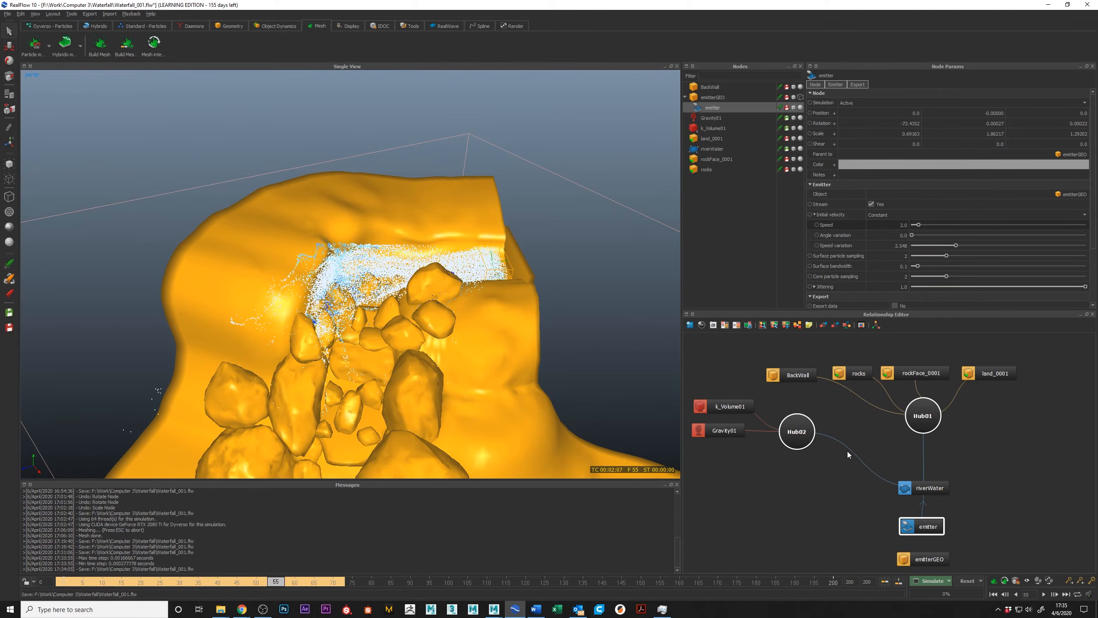
{"action": "left_click", "coordinate": [934, 487]}
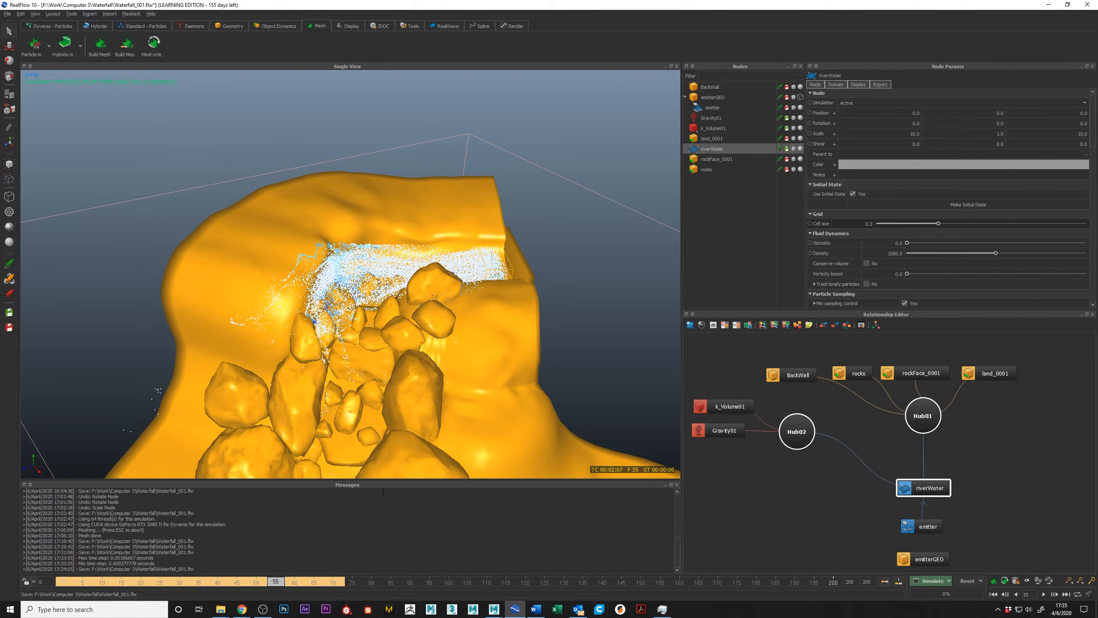
Scrub the simulation to frame 65 and examine the waterfall from above and from the front.
{"action": "left_click", "coordinate": [206, 581]}
{"action": "mouse_move", "coordinate": [206, 573]}
{"action": "left_mouse_down"}
{"action": "mouse_move", "coordinate": [197, 570]}
{"action": "mouse_move", "coordinate": [316, 595]}
{"action": "left_mouse_up"}
{"action": "left_click_drag", "start_coordinate": [330, 211], "coordinate": [413, 239], "text": "alt"}
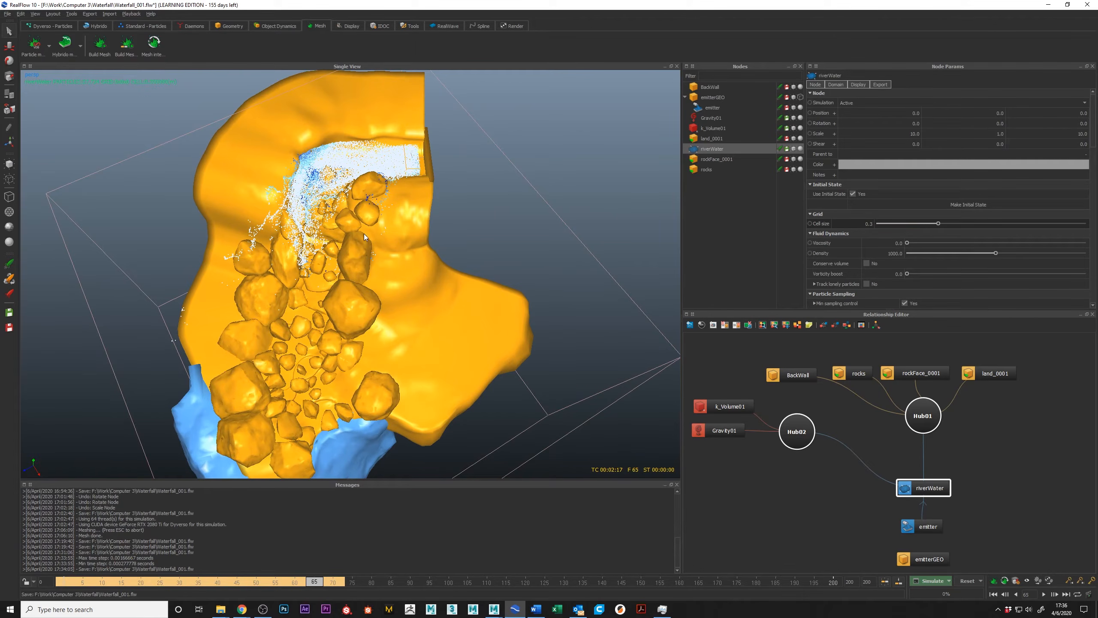
{"action": "mouse_move", "coordinate": [251, 286]}
{"action": "left_mouse_down", "text": "alt"}
{"action": "mouse_move", "coordinate": [265, 273]}
{"action": "mouse_move", "coordinate": [255, 259]}
{"action": "mouse_move", "coordinate": [267, 277]}
{"action": "left_mouse_up", "text": "alt"}
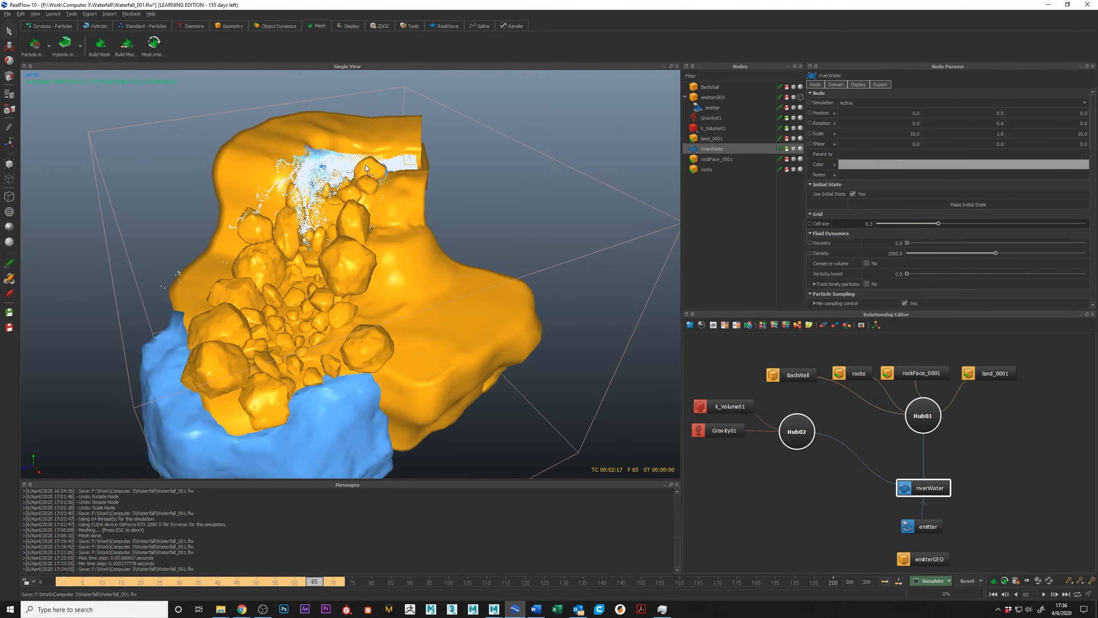
Scrub back through frames 23 to 30 and examine how the water leaves the emitter and reaches the first rocks.
{"action": "mouse_move", "coordinate": [304, 581]}
{"action": "left_mouse_down"}
{"action": "mouse_move", "coordinate": [269, 586]}
{"action": "mouse_move", "coordinate": [355, 584]}
{"action": "mouse_move", "coordinate": [152, 557]}
{"action": "left_mouse_up"}
{"action": "left_click_drag", "start_coordinate": [424, 293], "coordinate": [444, 354], "text": "alt"}
{"action": "scroll", "coordinate": [369, 369], "scroll_direction": "up", "scroll_amount": 8}
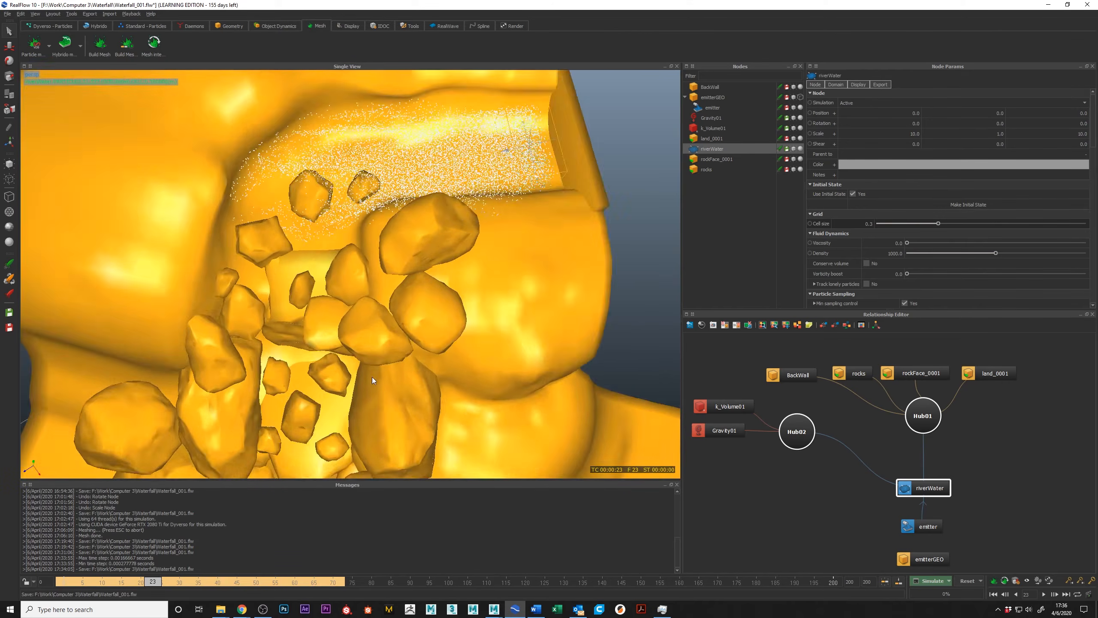
{"action": "mouse_move", "coordinate": [157, 583]}
{"action": "left_mouse_down"}
{"action": "mouse_move", "coordinate": [96, 581]}
{"action": "mouse_move", "coordinate": [162, 581]}
{"action": "left_mouse_up"}
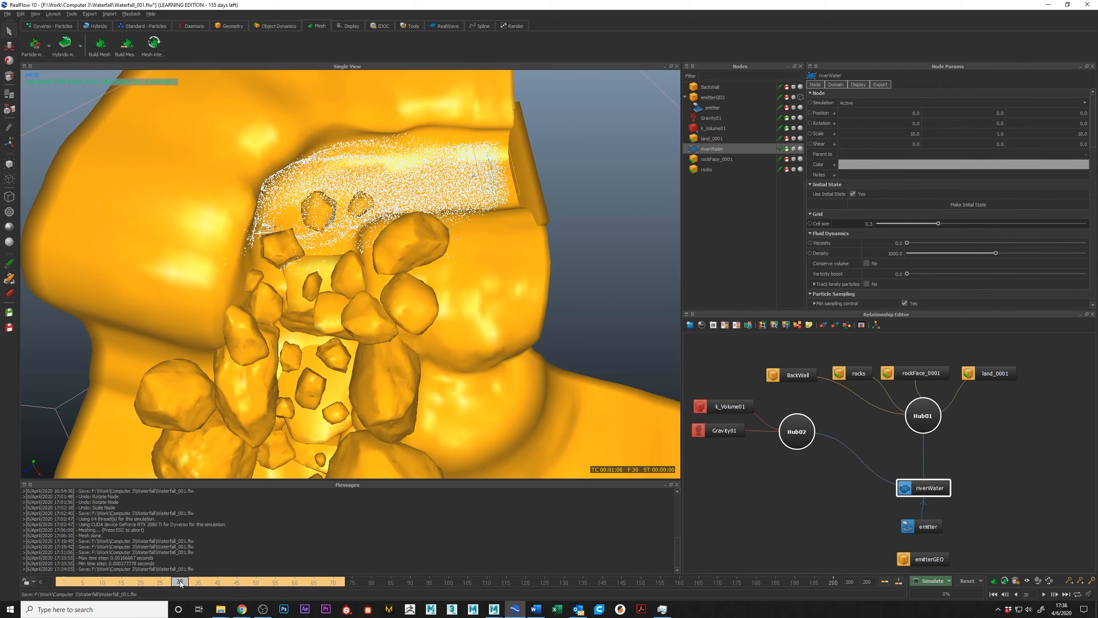
{"action": "left_click_drag", "start_coordinate": [449, 380], "coordinate": [424, 285], "text": "alt"}
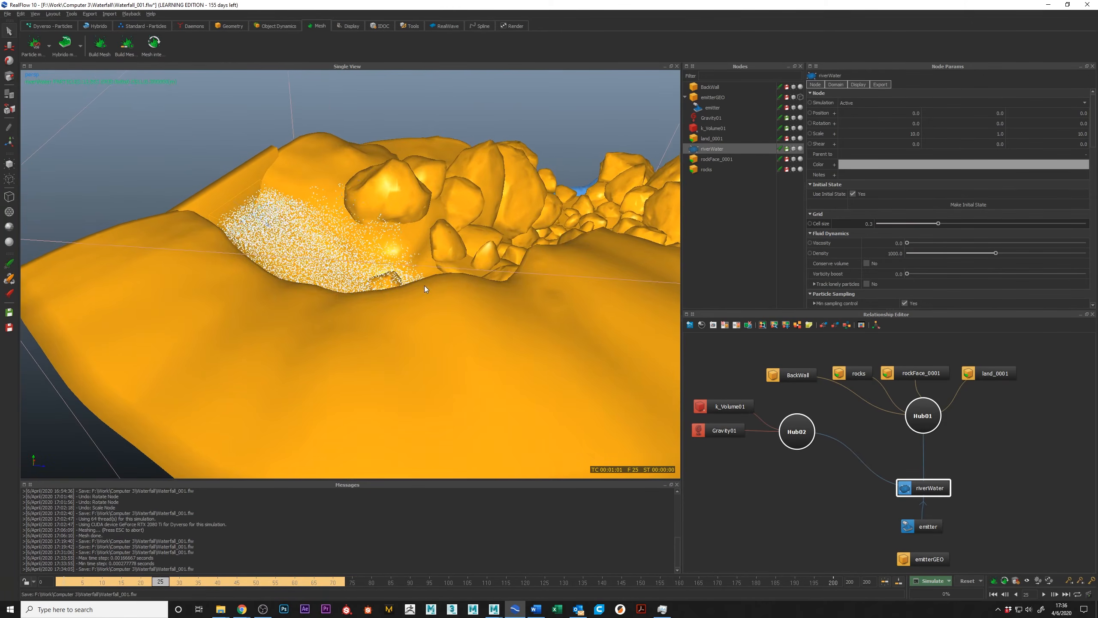
{"action": "left_click_drag", "start_coordinate": [293, 205], "coordinate": [281, 146], "text": "alt"}
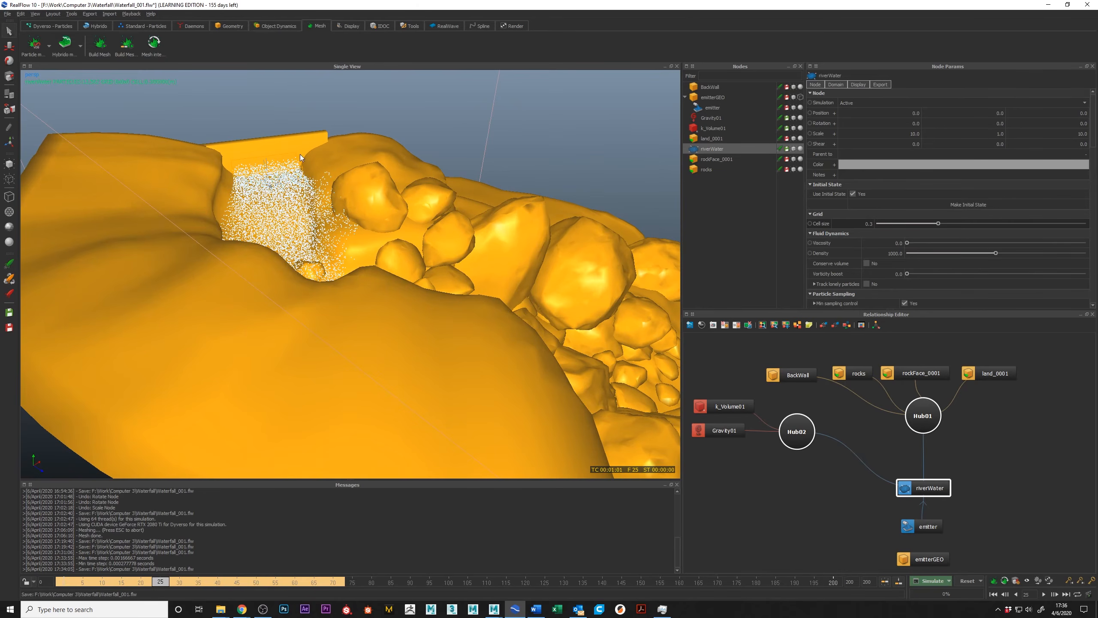
{"action": "mouse_move", "coordinate": [248, 185]}
{"action": "left_mouse_down", "text": "alt"}
{"action": "mouse_move", "coordinate": [302, 192]}
{"action": "mouse_move", "coordinate": [242, 202]}
{"action": "left_mouse_up", "text": "alt"}
{"action": "mouse_move", "coordinate": [331, 239]}
{"action": "left_mouse_down", "text": "alt"}
{"action": "mouse_move", "coordinate": [367, 235]}
{"action": "mouse_move", "coordinate": [328, 234]}
{"action": "mouse_move", "coordinate": [350, 233]}
{"action": "mouse_move", "coordinate": [301, 187]}
{"action": "mouse_move", "coordinate": [436, 217]}
{"action": "left_mouse_up", "text": "alt"}
Inspect the flow around the bend at frames 39, 69 and 66 from behind the emitter and from the front.
{"action": "mouse_move", "coordinate": [159, 582]}
{"action": "left_mouse_down"}
{"action": "mouse_move", "coordinate": [104, 582]}
{"action": "mouse_move", "coordinate": [244, 597]}
{"action": "mouse_move", "coordinate": [161, 592]}
{"action": "mouse_move", "coordinate": [215, 587]}
{"action": "left_mouse_up"}
{"action": "left_click_drag", "start_coordinate": [264, 445], "coordinate": [352, 477], "text": "alt"}
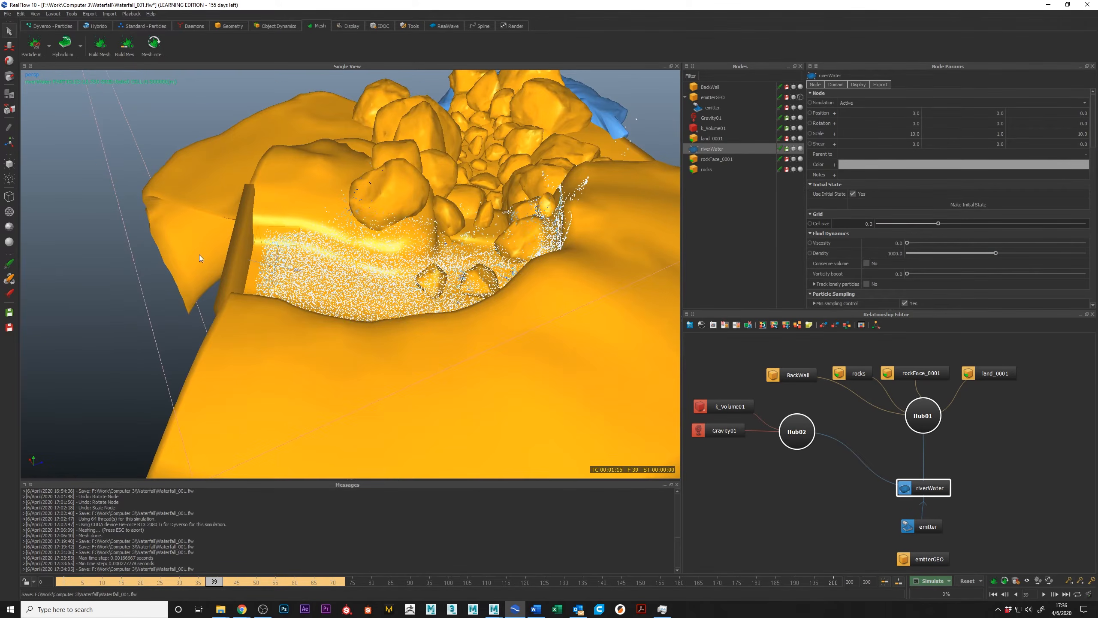
{"action": "left_click_drag", "start_coordinate": [230, 289], "coordinate": [214, 297], "text": "alt"}
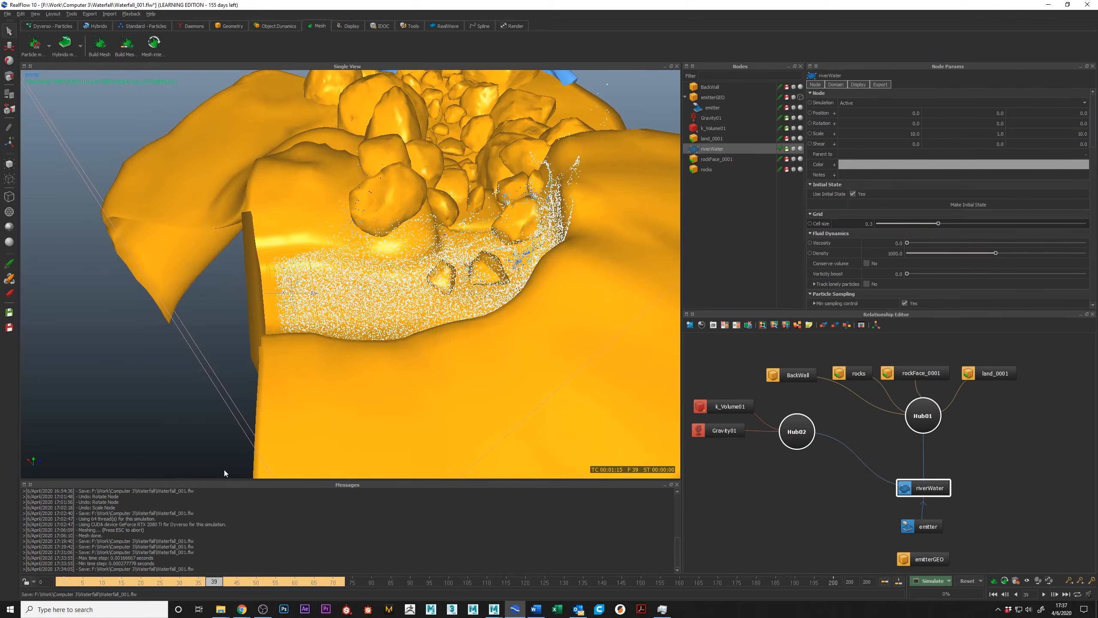
{"action": "mouse_move", "coordinate": [213, 585]}
{"action": "left_mouse_down"}
{"action": "mouse_move", "coordinate": [234, 582]}
{"action": "mouse_move", "coordinate": [161, 570]}
{"action": "mouse_move", "coordinate": [331, 571]}
{"action": "left_mouse_up"}
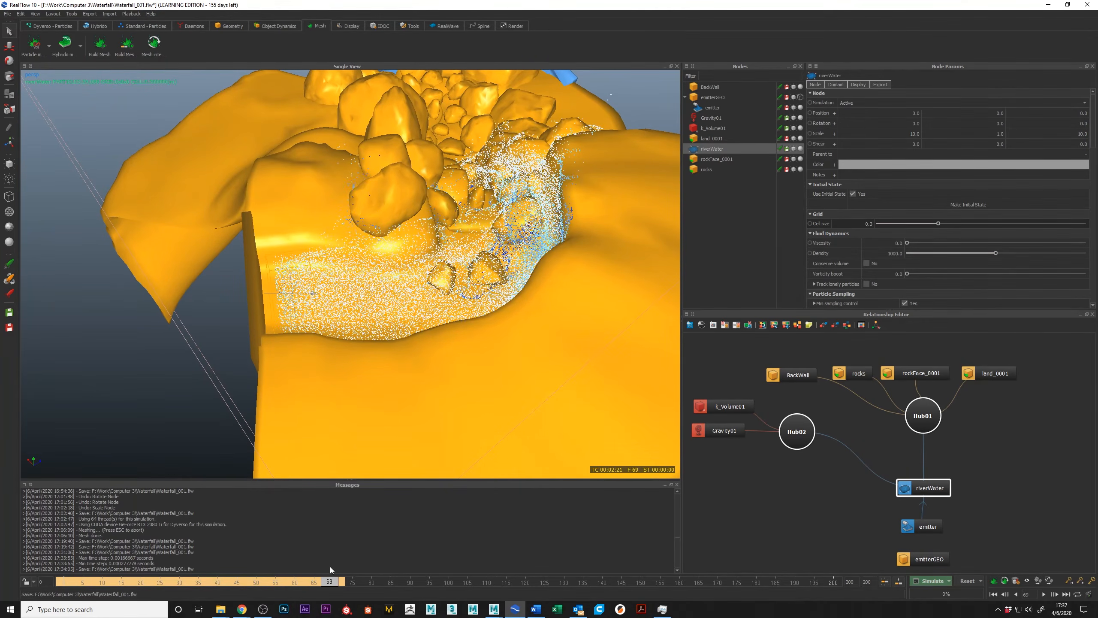
{"action": "left_click_drag", "start_coordinate": [319, 459], "coordinate": [375, 414], "text": "alt"}
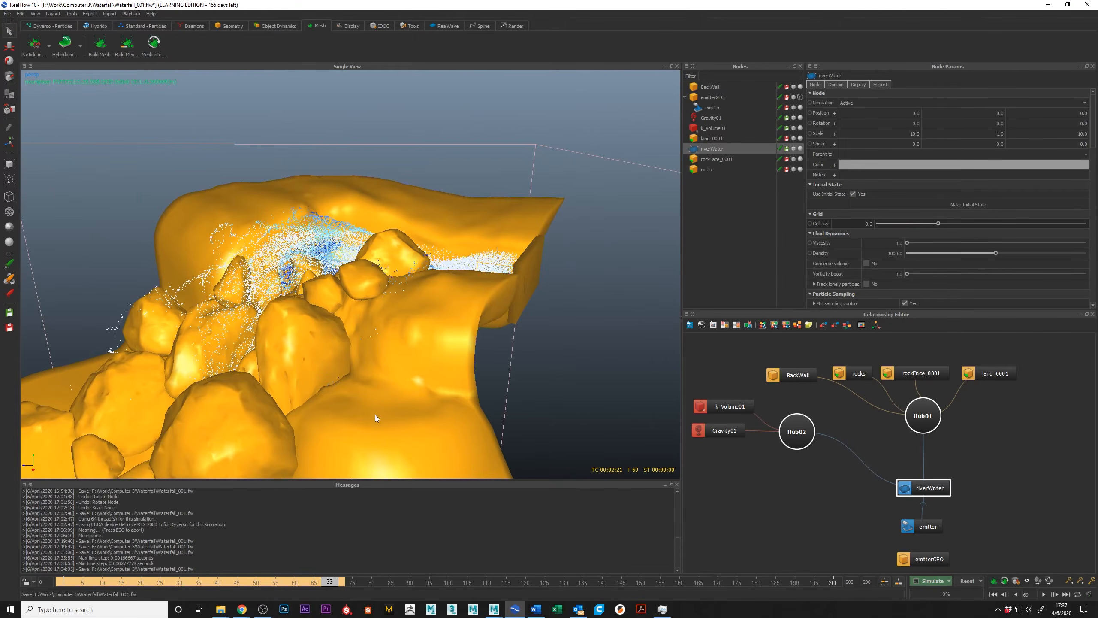
{"action": "mouse_move", "coordinate": [332, 580]}
{"action": "left_mouse_down"}
{"action": "mouse_move", "coordinate": [155, 566]}
{"action": "mouse_move", "coordinate": [318, 602]}
{"action": "left_mouse_up"}
{"action": "left_click_drag", "start_coordinate": [379, 293], "coordinate": [616, 479], "text": "alt"}
Reset the simulation and accept the loss of all its cached data.
{"action": "left_click", "coordinate": [967, 582]}
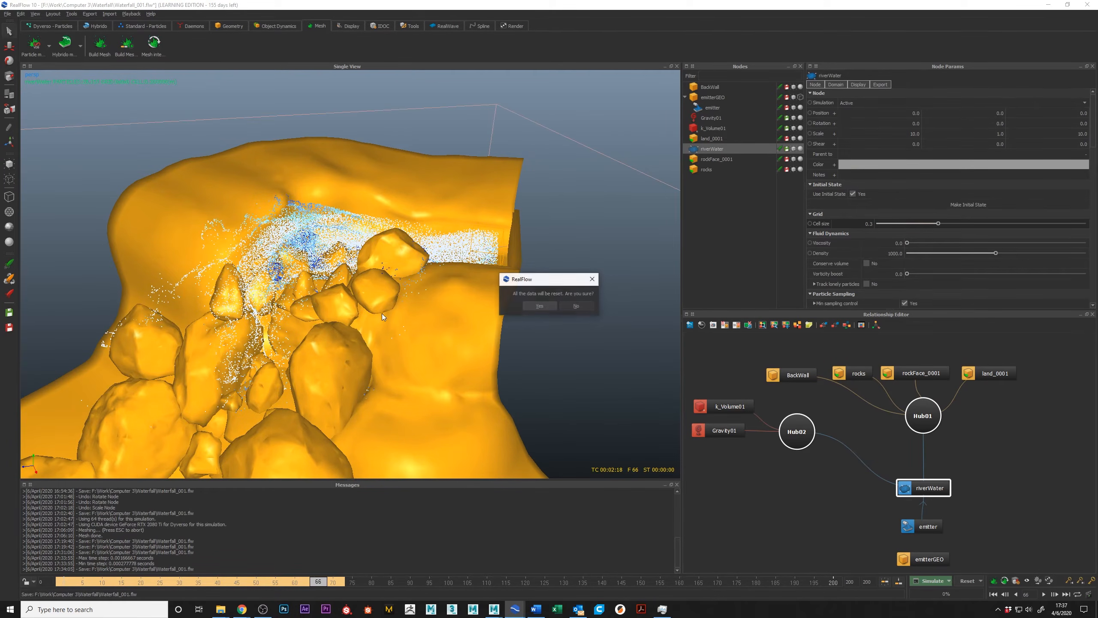
{"action": "left_click", "coordinate": [532, 303]}
{"action": "left_click_drag", "start_coordinate": [481, 332], "coordinate": [475, 292], "text": "alt"}
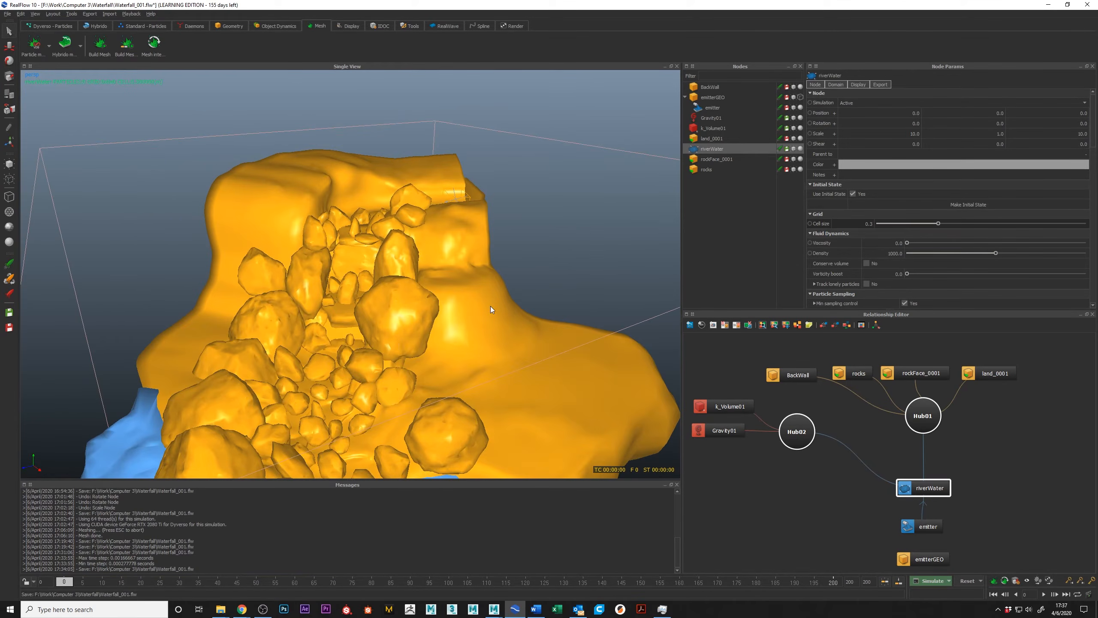
Move the riverWater, emitter and emitterGEO nodes up and closer together in the relationship graph.
{"action": "left_click_drag", "start_coordinate": [948, 487], "coordinate": [950, 474]}
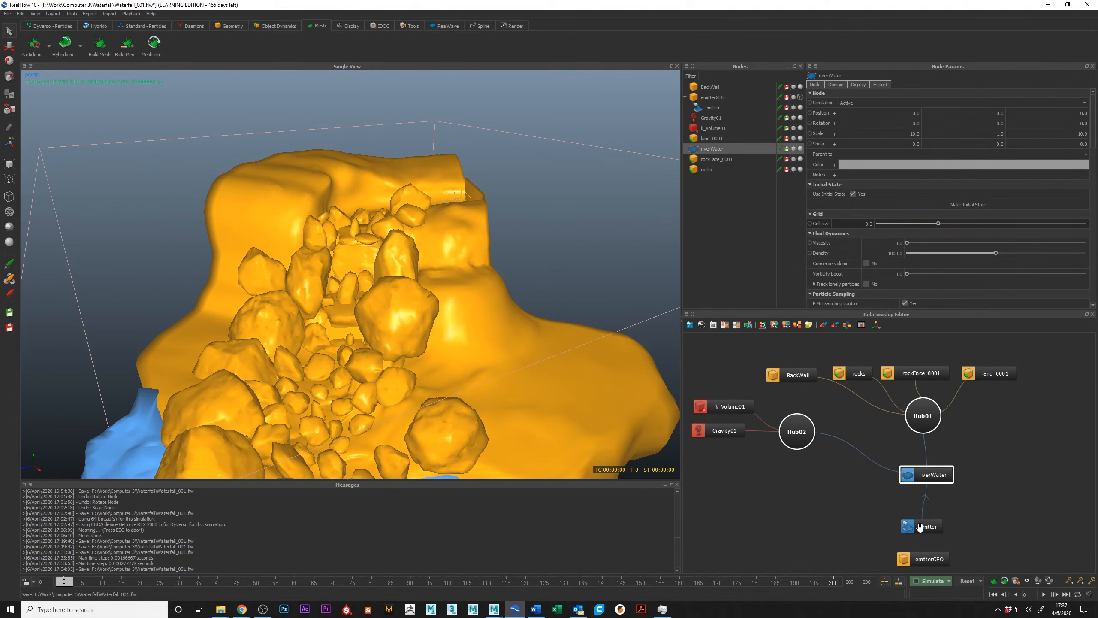
{"action": "left_click_drag", "start_coordinate": [917, 531], "coordinate": [926, 511]}
{"action": "left_click_drag", "start_coordinate": [917, 559], "coordinate": [929, 529]}
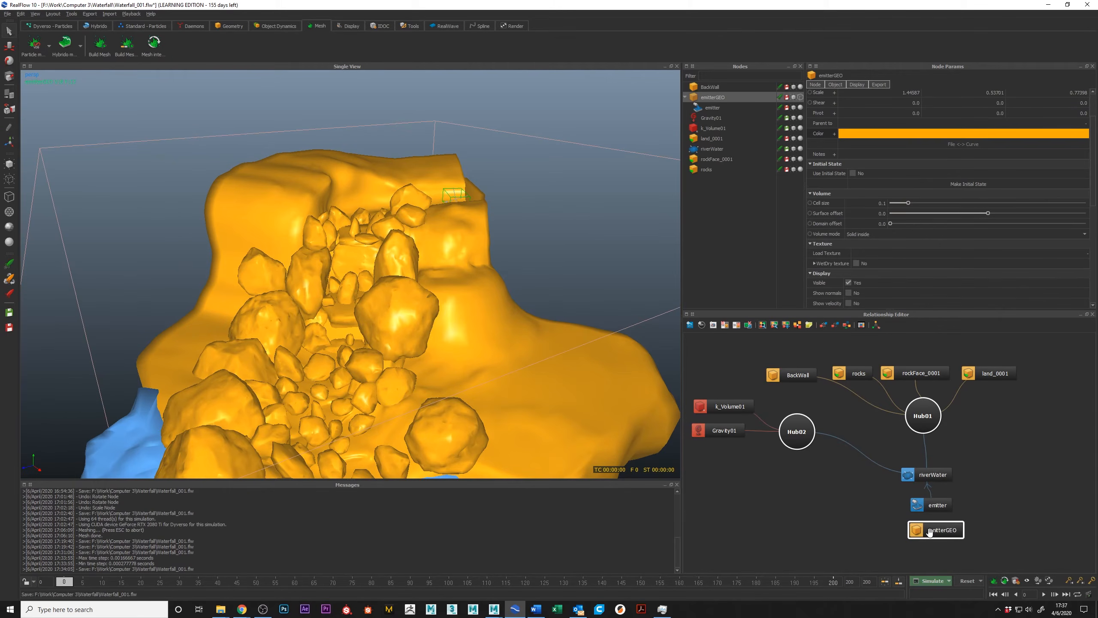
Select emitterGEO and scale the box down to about 1.11 in X and 0.65 in Z within the river channel.
{"action": "left_click_drag", "start_coordinate": [355, 204], "coordinate": [484, 246], "text": "alt"}
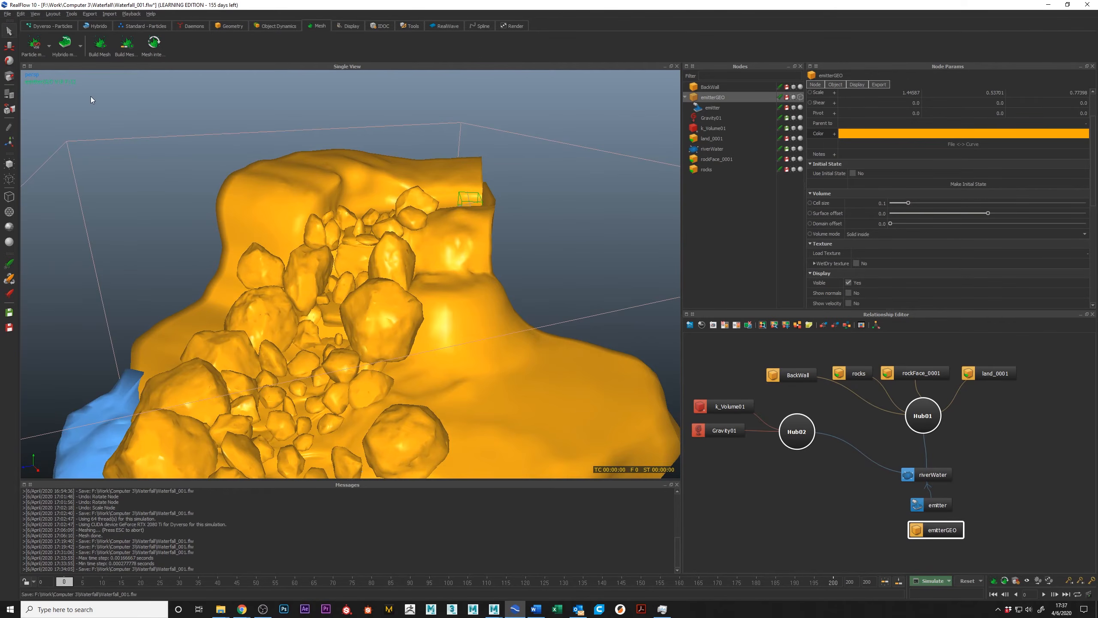
{"action": "left_click_drag", "start_coordinate": [352, 230], "coordinate": [484, 294], "text": "alt"}
{"action": "left_click_drag", "start_coordinate": [495, 295], "coordinate": [487, 300], "text": "alt"}
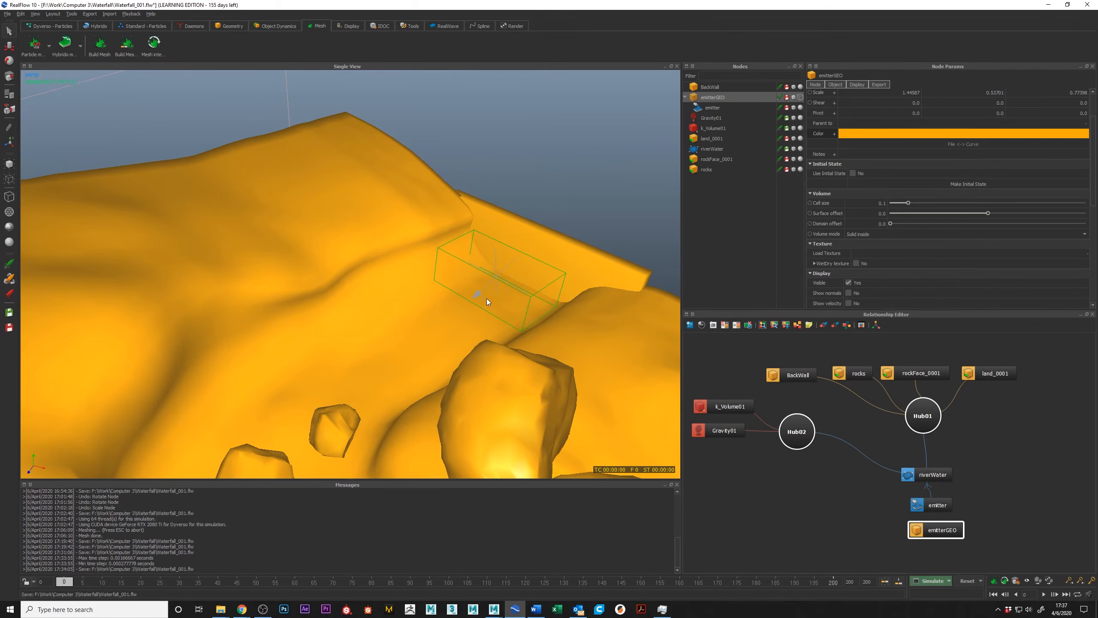
{"action": "left_click", "coordinate": [531, 299]}
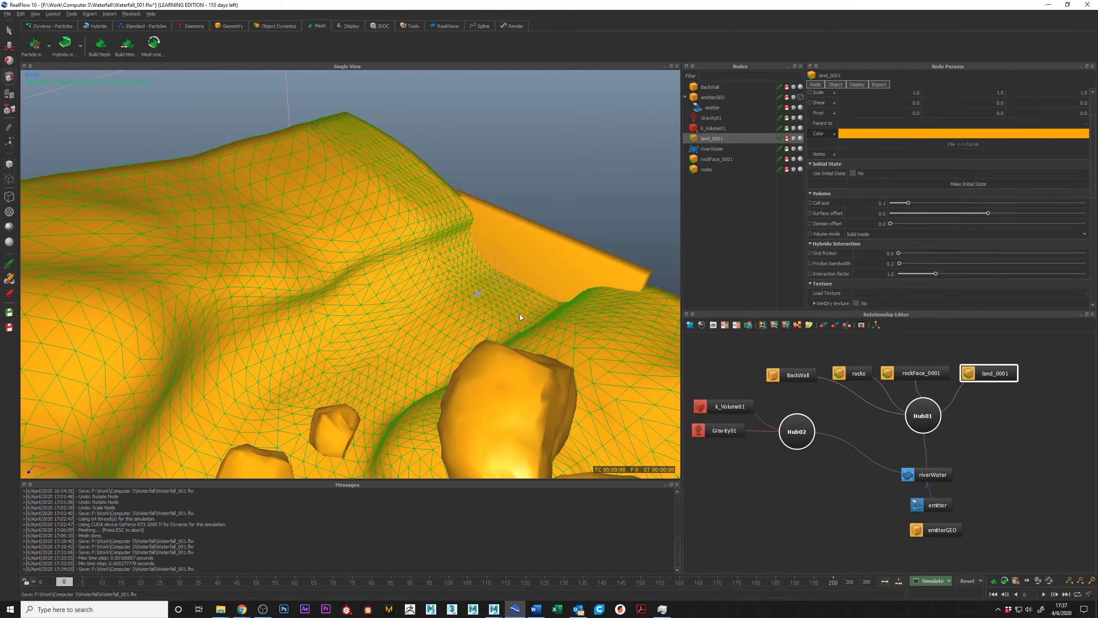
{"action": "left_click", "coordinate": [538, 288]}
{"action": "left_click", "coordinate": [929, 523]}
{"action": "mouse_move", "coordinate": [550, 301]}
{"action": "left_mouse_down", "text": "alt"}
{"action": "mouse_move", "coordinate": [567, 311]}
{"action": "mouse_move", "coordinate": [548, 291]}
{"action": "left_mouse_up", "text": "alt"}
{"action": "left_click_drag", "start_coordinate": [446, 297], "coordinate": [534, 267]}
Lower the emitterGEO box slightly into the channel and activate the Rotate tool.
{"action": "key", "text": "w"}
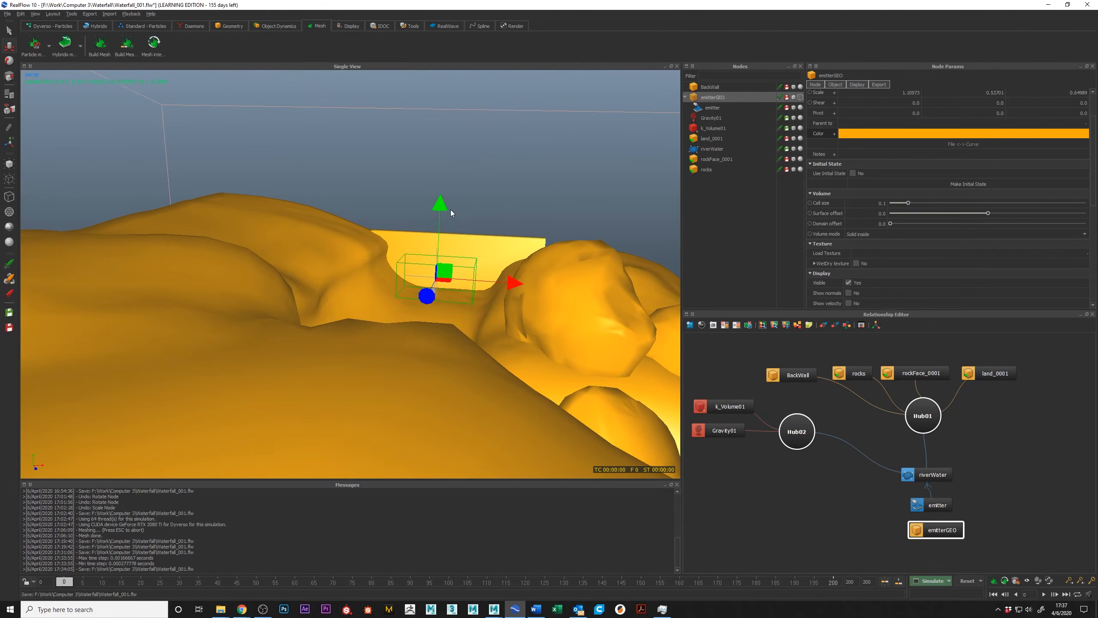
{"action": "left_click_drag", "start_coordinate": [441, 213], "coordinate": [442, 219]}
{"action": "left_click_drag", "start_coordinate": [441, 220], "coordinate": [389, 275], "text": "alt"}
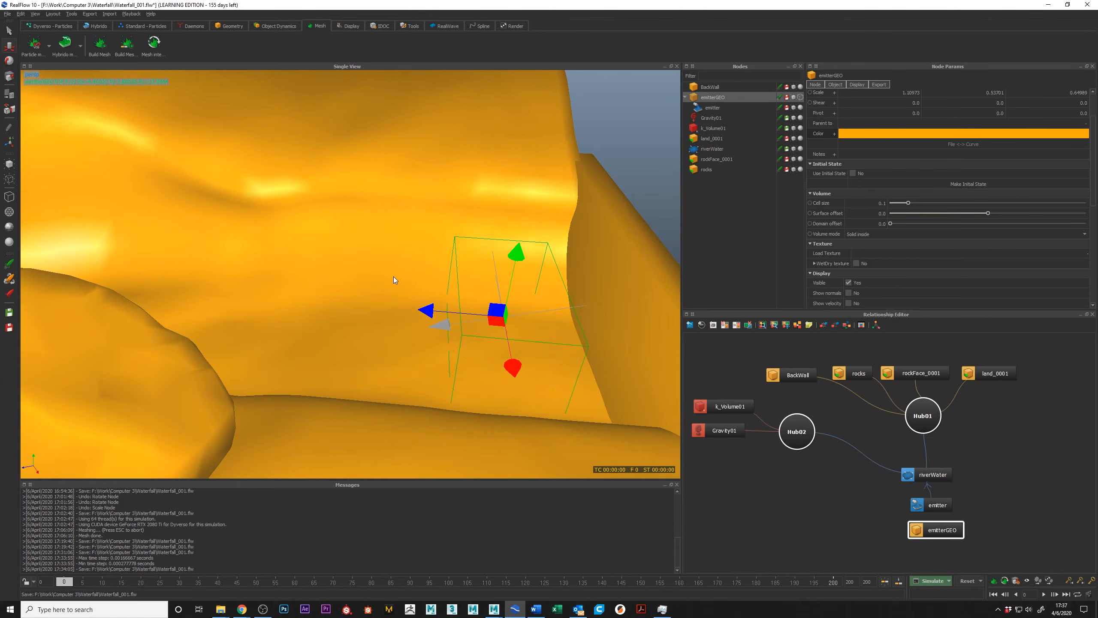
{"action": "key", "text": "e"}
{"action": "left_click_drag", "start_coordinate": [441, 318], "coordinate": [484, 315], "text": "alt"}
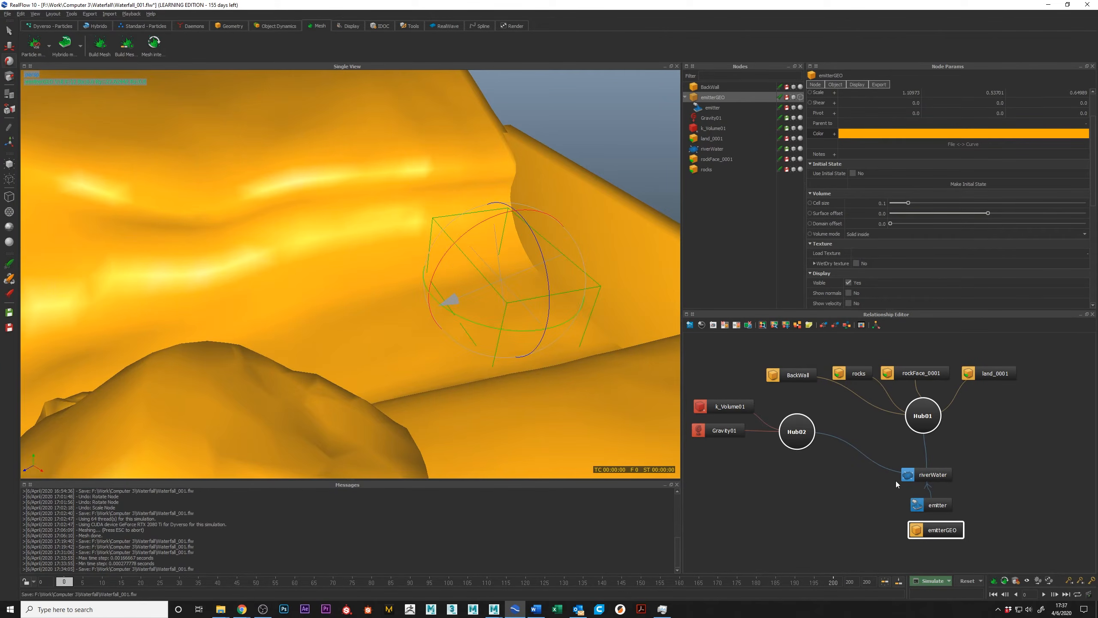
{"action": "left_click_drag", "start_coordinate": [448, 289], "coordinate": [535, 292], "text": "alt"}
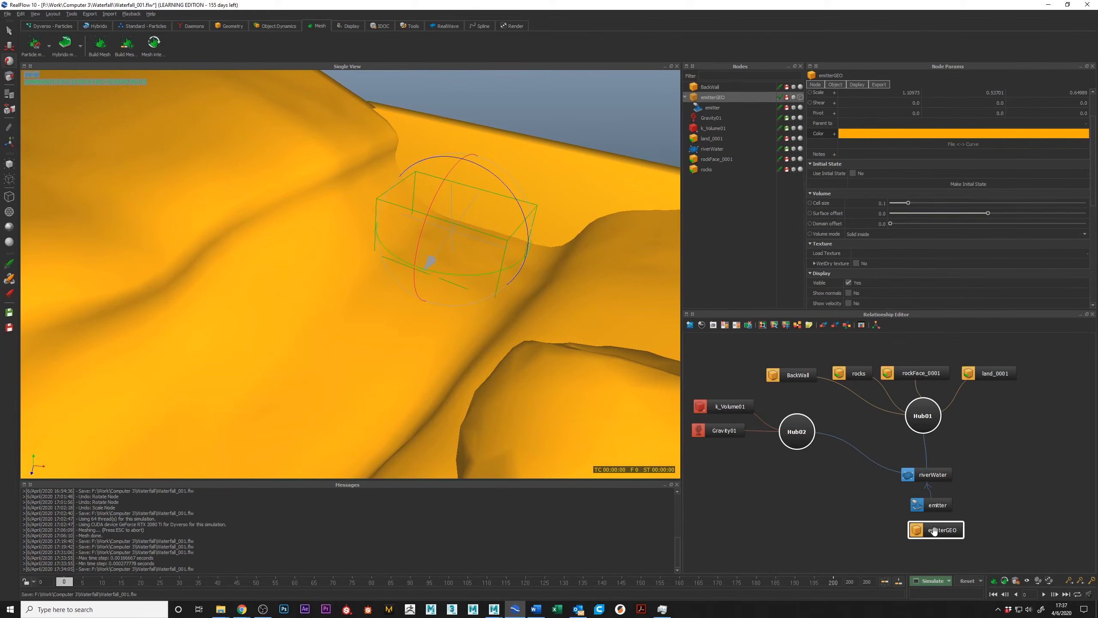
Try turning the emitterGEO box to a Y rotation of about -10.2, and undo the rotation changes.
{"action": "scroll", "coordinate": [873, 138], "scroll_direction": "up", "scroll_amount": 2}
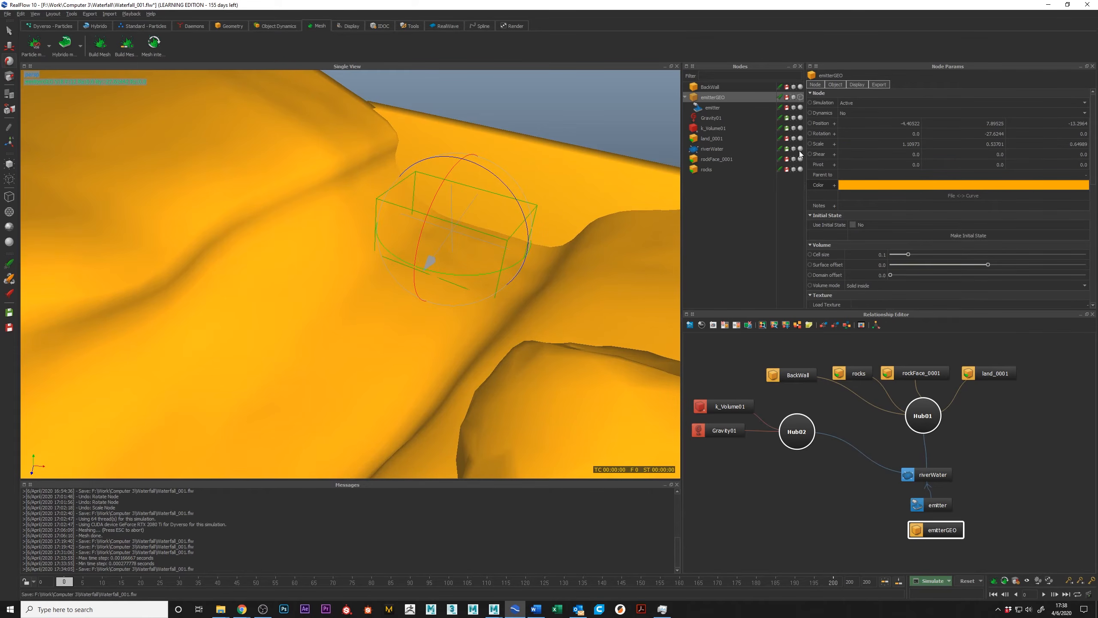
{"action": "left_click", "coordinate": [834, 134]}
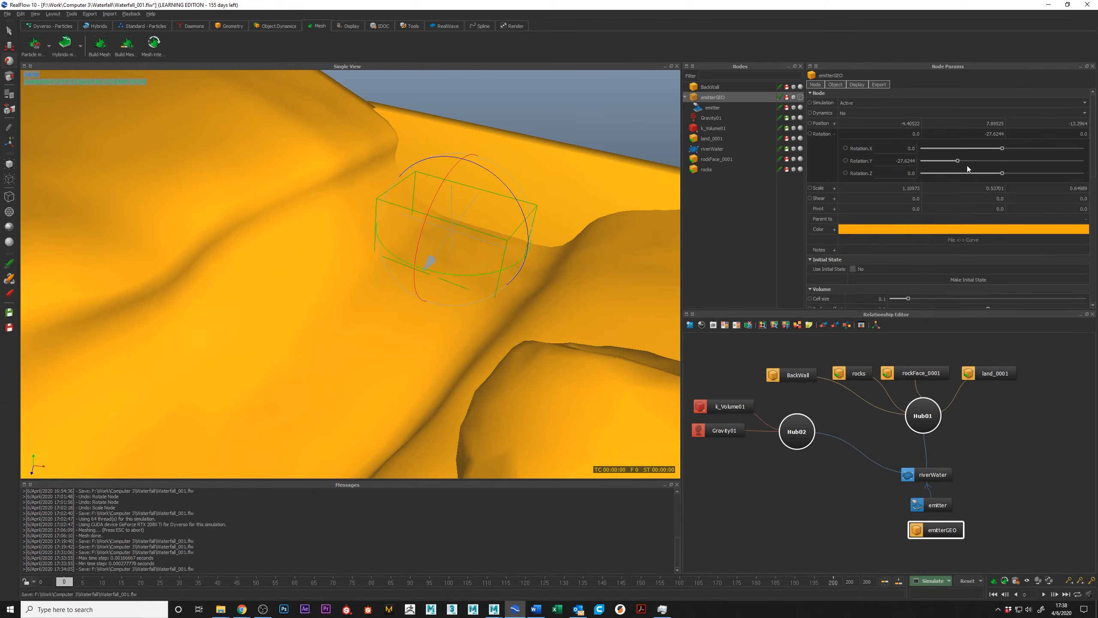
{"action": "left_click_drag", "start_coordinate": [959, 160], "coordinate": [986, 168]}
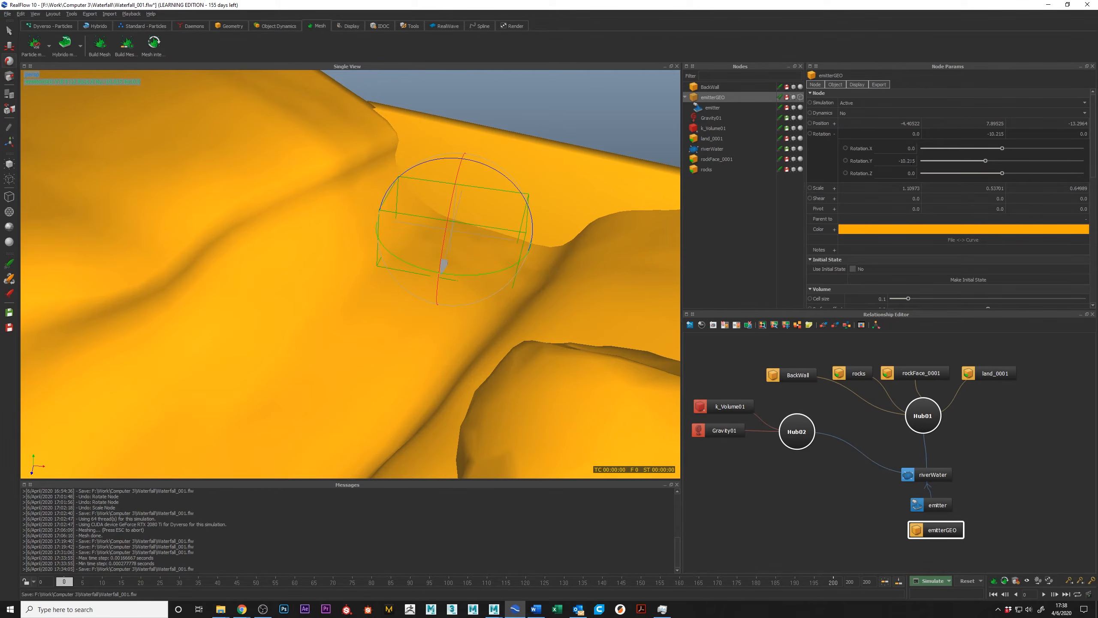
{"action": "right_click", "coordinate": [483, 281]}
{"action": "key", "text": "ctrl+z"}
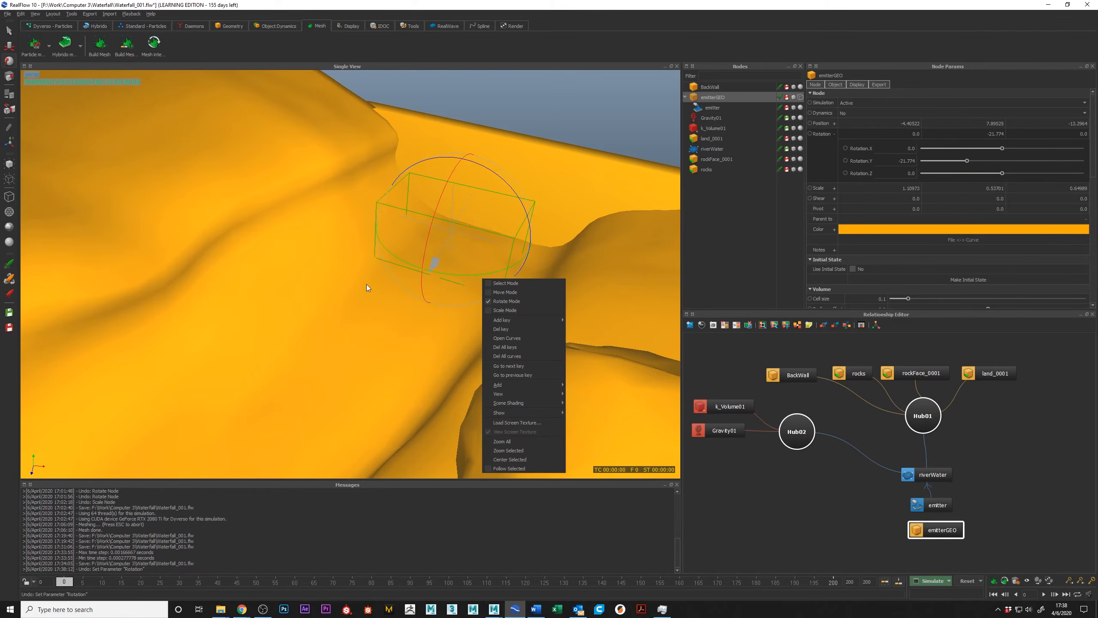
{"action": "left_click", "coordinate": [335, 291]}
{"action": "key", "text": "ctrl+z"}
Rotate the emitterGEO box in the channel to a Y rotation of about -31.9.
{"action": "mouse_move", "coordinate": [325, 272]}
{"action": "left_mouse_down", "text": "alt"}
{"action": "mouse_move", "coordinate": [354, 290]}
{"action": "mouse_move", "coordinate": [341, 280]}
{"action": "left_mouse_up", "text": "alt"}
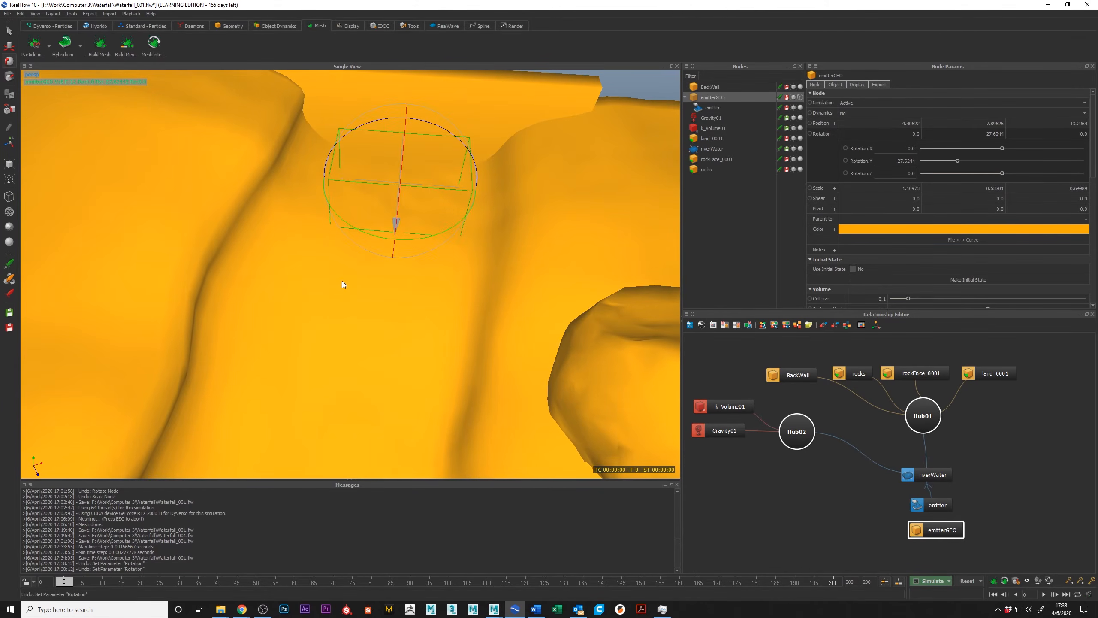
{"action": "left_click_drag", "start_coordinate": [395, 254], "coordinate": [421, 214], "text": "alt"}
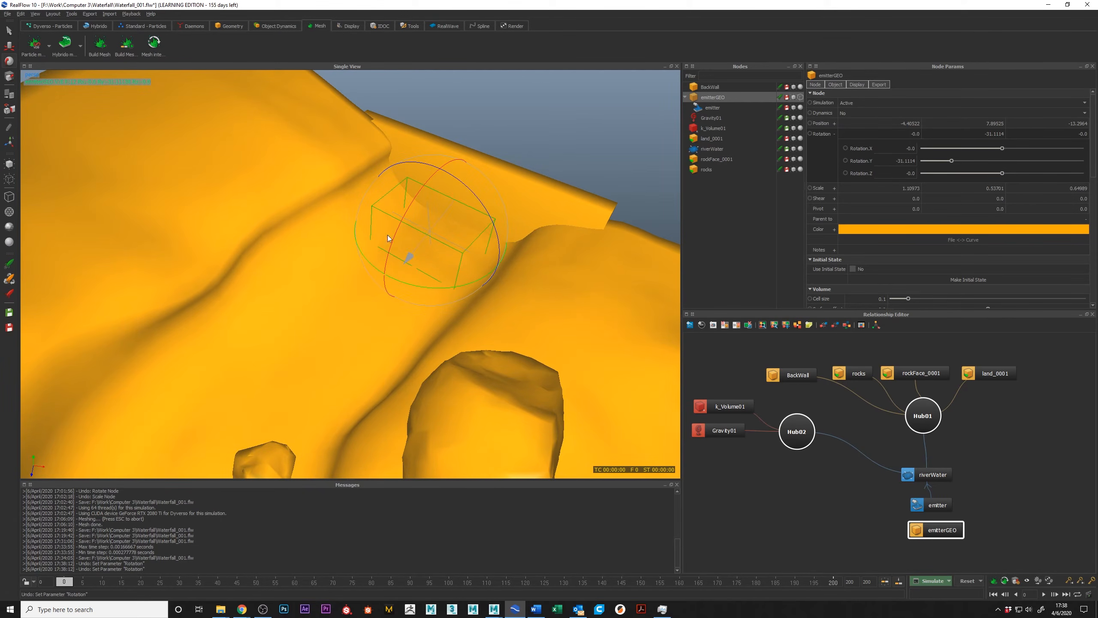
{"action": "left_click_drag", "start_coordinate": [351, 263], "coordinate": [407, 301], "text": "alt"}
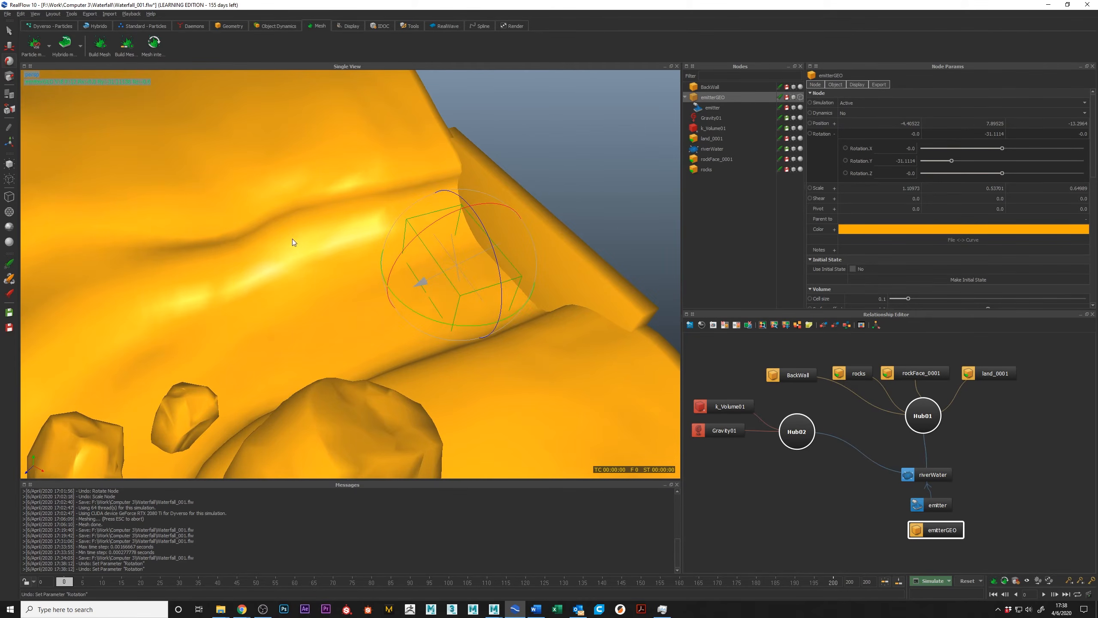
{"action": "left_click_drag", "start_coordinate": [257, 271], "coordinate": [429, 312], "text": "alt"}
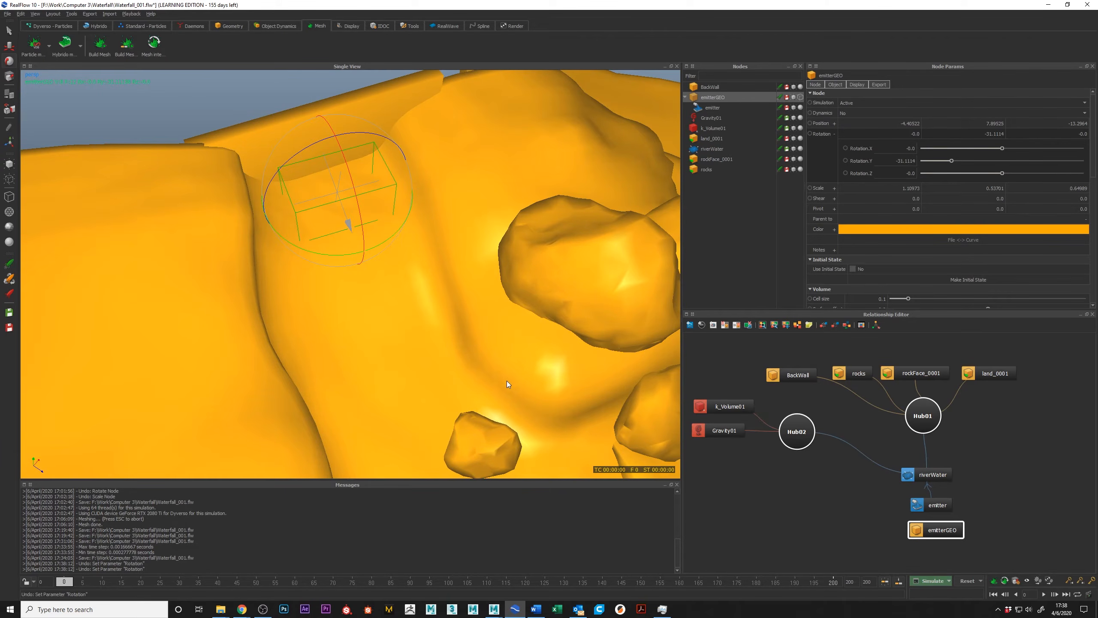
{"action": "left_click_drag", "start_coordinate": [336, 284], "coordinate": [378, 234], "text": "alt"}
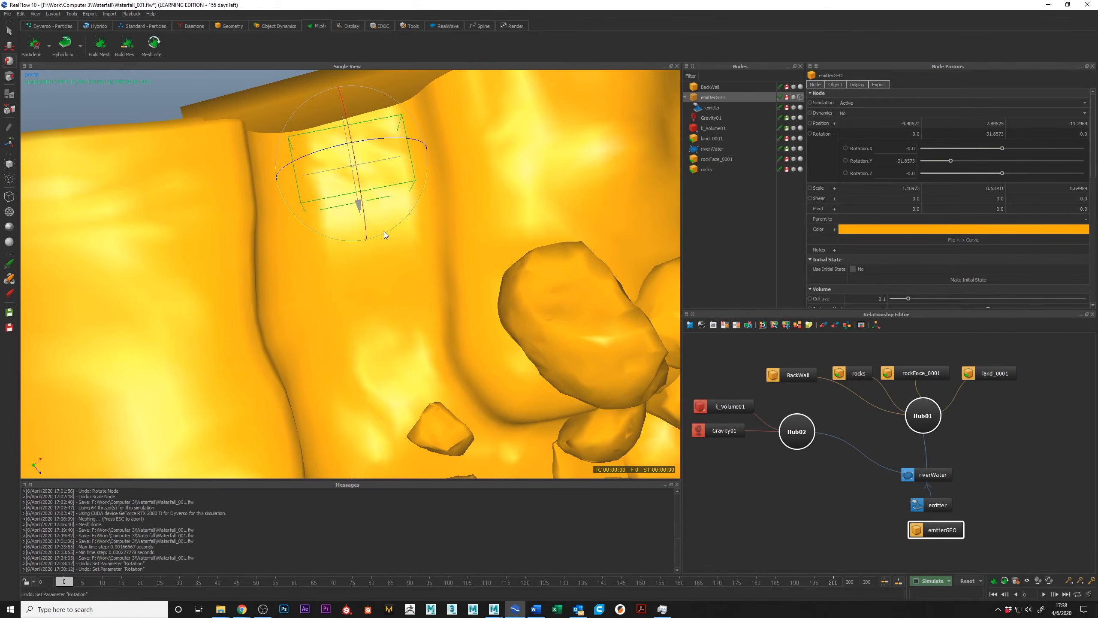
Try tilting the emitterGEO box freely around several axes, and undo these rotations.
{"action": "left_click_drag", "start_coordinate": [338, 189], "coordinate": [224, 213], "text": "alt"}
{"action": "key", "text": "ctrl+z"}
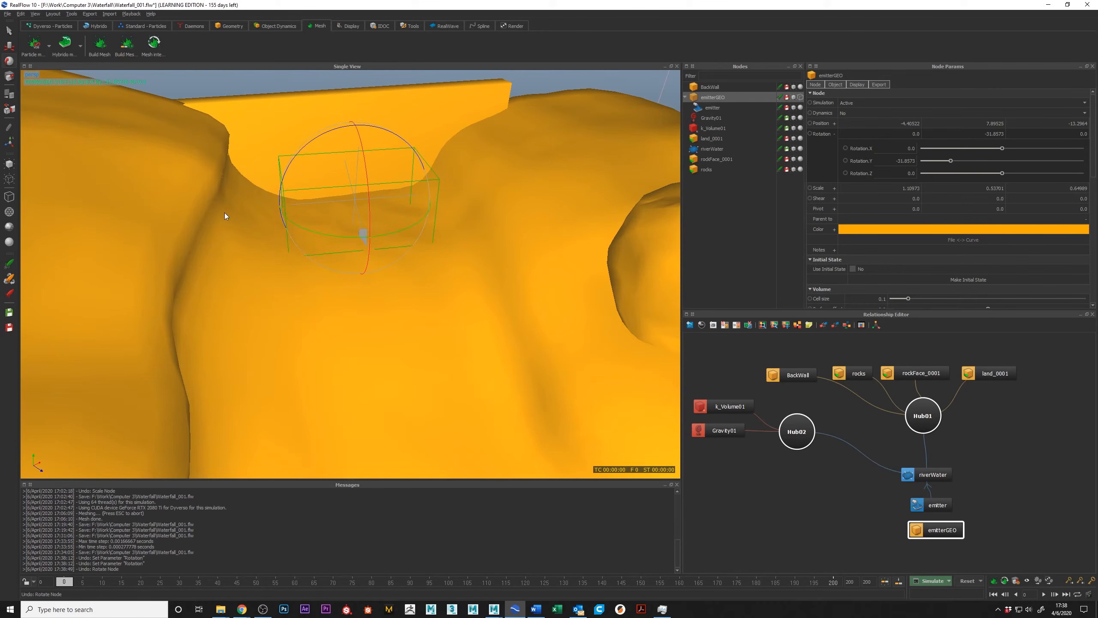
{"action": "mouse_move", "coordinate": [294, 154]}
{"action": "left_mouse_down"}
{"action": "mouse_move", "coordinate": [316, 144]}
{"action": "mouse_move", "coordinate": [265, 161]}
{"action": "mouse_move", "coordinate": [301, 143]}
{"action": "mouse_move", "coordinate": [262, 148]}
{"action": "mouse_move", "coordinate": [285, 156]}
{"action": "left_mouse_up"}
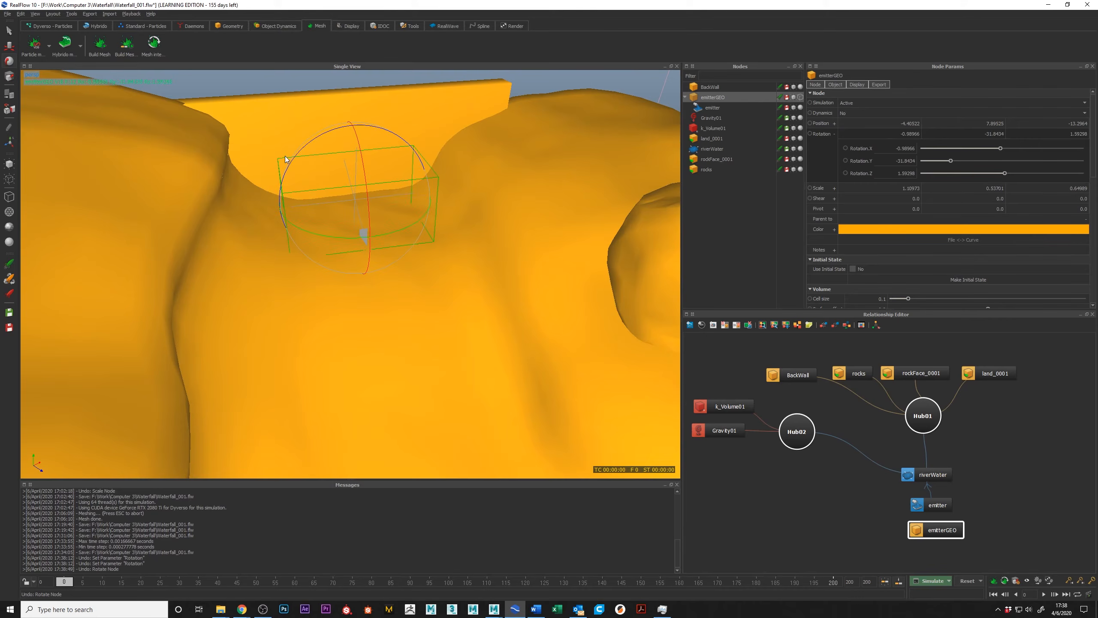
{"action": "key", "text": "ctrl+z"}
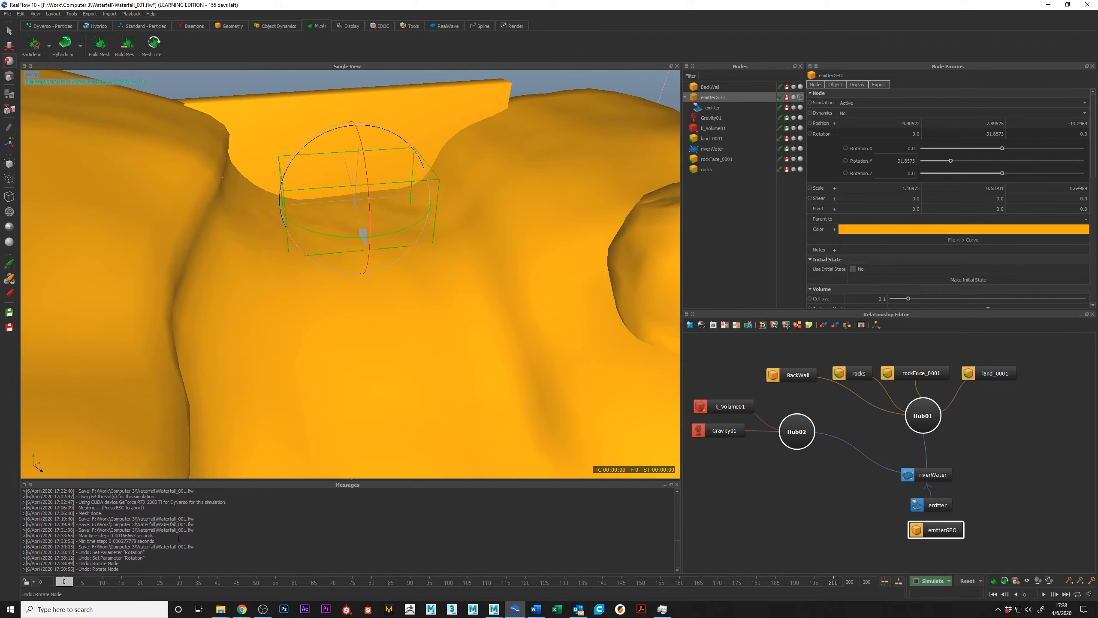
Keyframe the emitterGEO box's Y rotation at frame 0, at about -26.6 on frame 10 and about -39.1 on frame 17.
{"action": "left_click_drag", "start_coordinate": [297, 211], "coordinate": [345, 243], "text": "alt"}
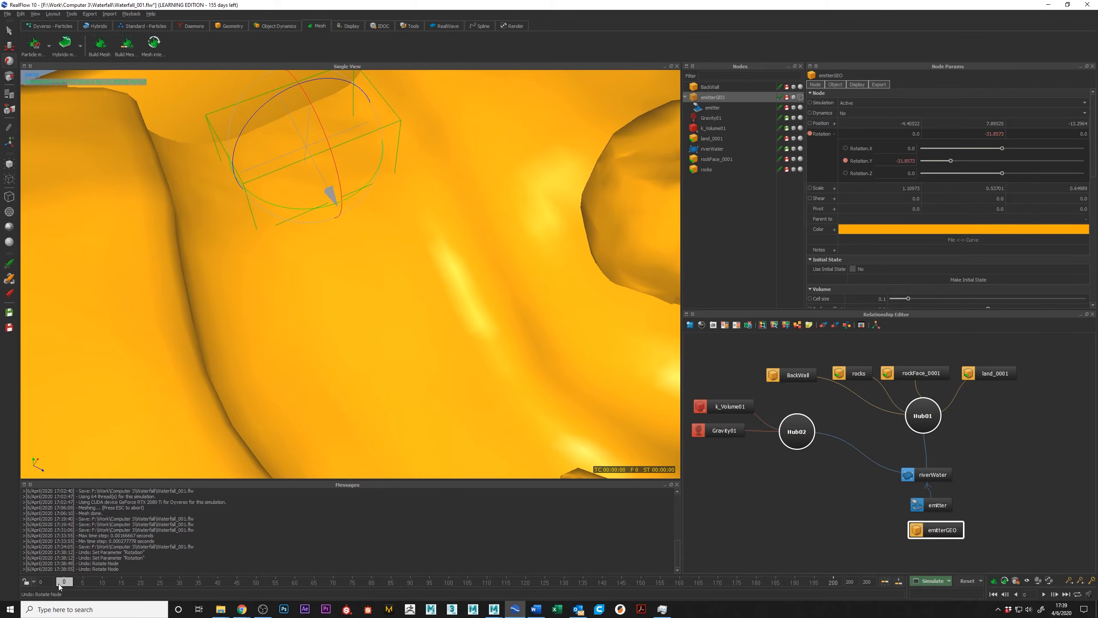
{"action": "left_click_drag", "start_coordinate": [92, 582], "coordinate": [103, 584]}
{"action": "left_click_drag", "start_coordinate": [368, 184], "coordinate": [376, 182]}
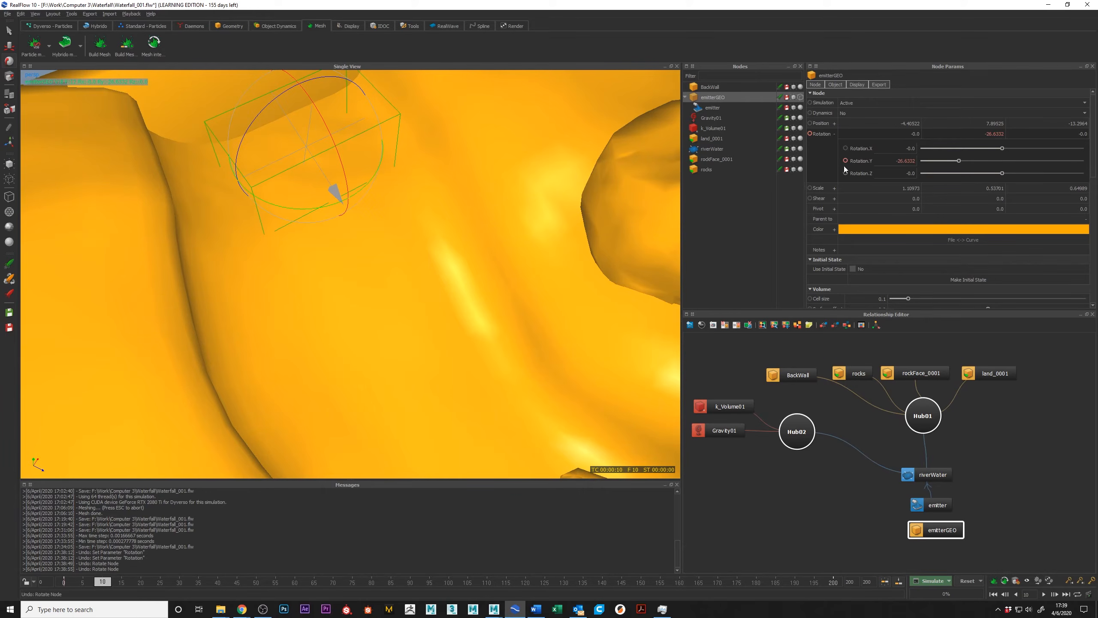
{"action": "left_click", "coordinate": [128, 582]}
{"action": "left_click_drag", "start_coordinate": [338, 204], "coordinate": [320, 209]}
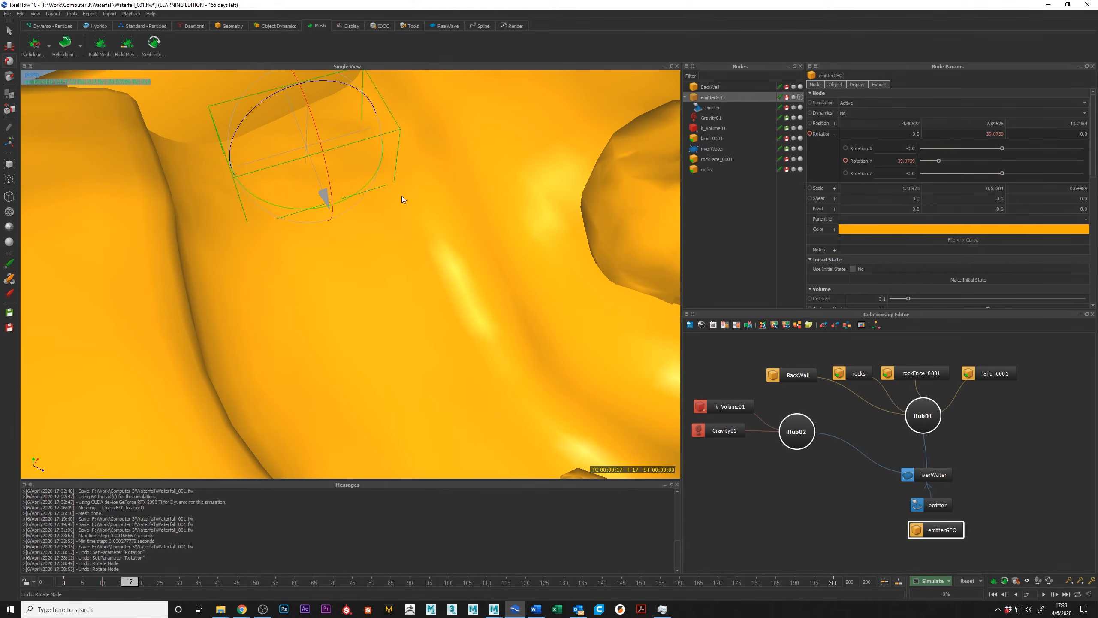
{"action": "left_click", "coordinate": [845, 160]}
Try turning the emitterGEO box to a Y rotation of about -33.9 at frame 28, and go to frame 200.
{"action": "left_click", "coordinate": [173, 581]}
{"action": "left_click_drag", "start_coordinate": [317, 208], "coordinate": [324, 213]}
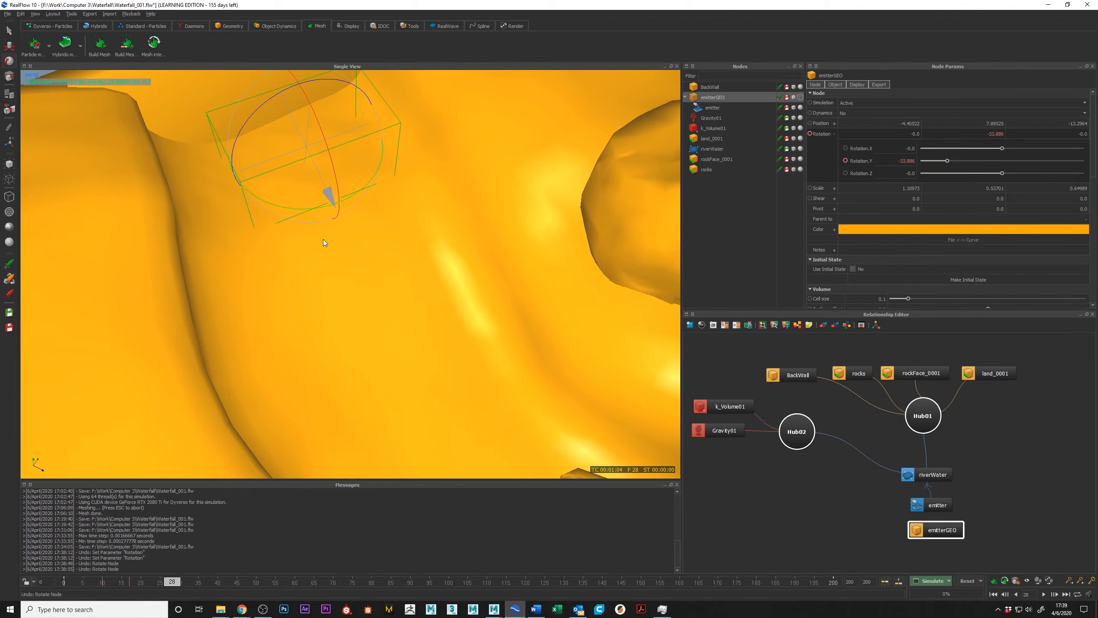
{"action": "left_click", "coordinate": [834, 584]}
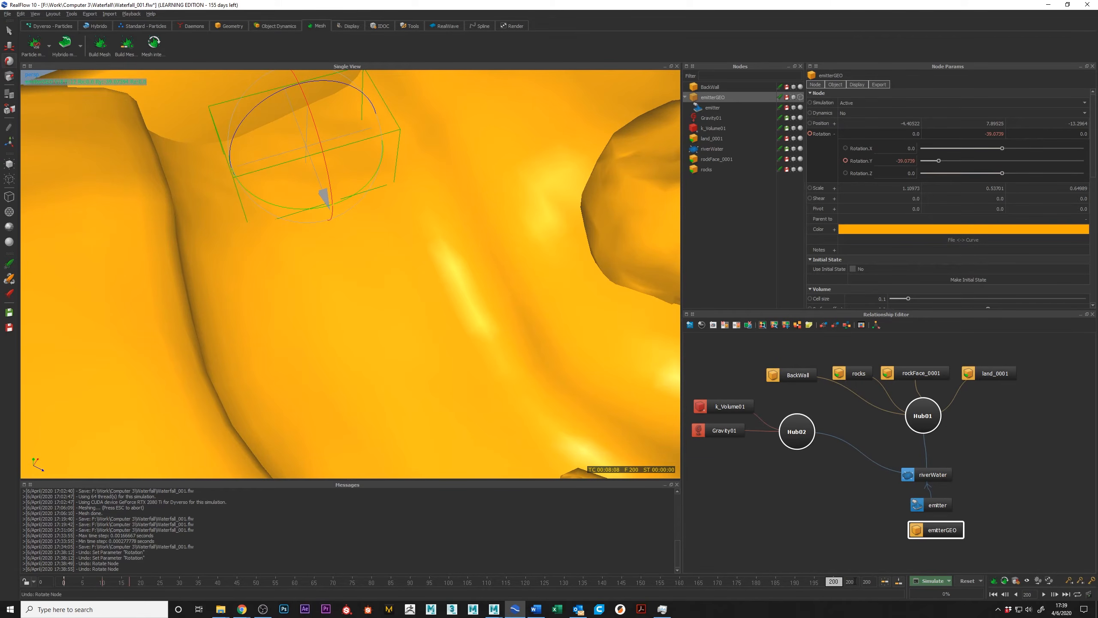
Extend the timeline's end frame to 2000.
{"action": "double_click", "coordinate": [856, 584]}
{"action": "key", "text": "2"}
{"action": "key", "text": "0"}
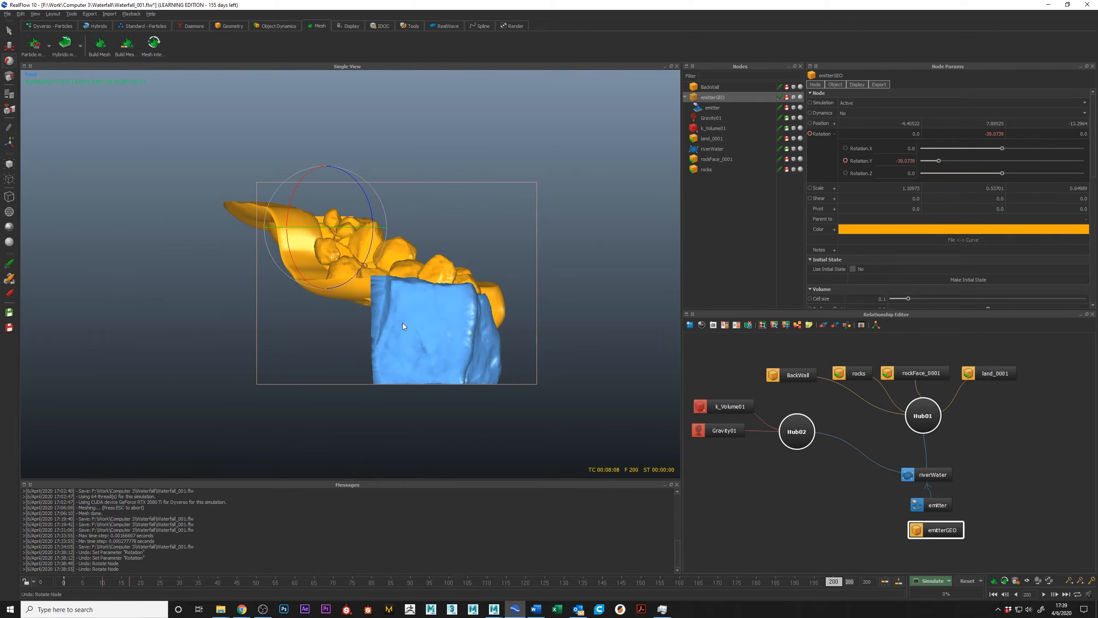
{"action": "key", "text": "1"}
{"action": "key", "text": "4"}
{"action": "left_click_drag", "start_coordinate": [515, 281], "coordinate": [521, 279], "text": "alt"}
{"action": "scroll", "coordinate": [522, 279], "scroll_direction": "down", "scroll_amount": 1}
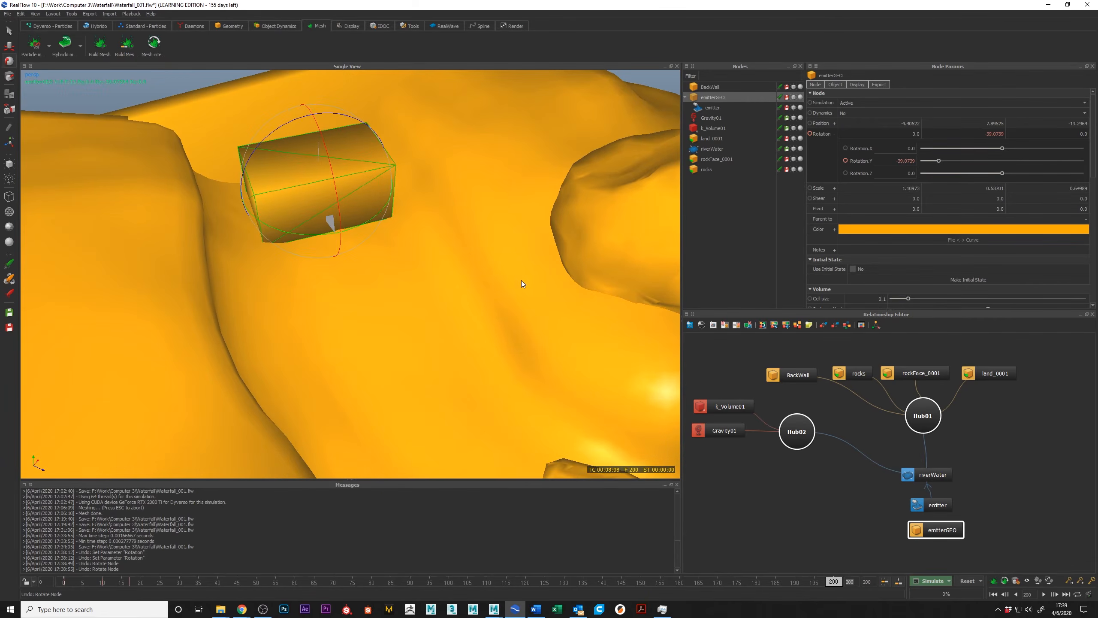
{"action": "type", "text": "2000"}
{"action": "key", "text": "Return"}
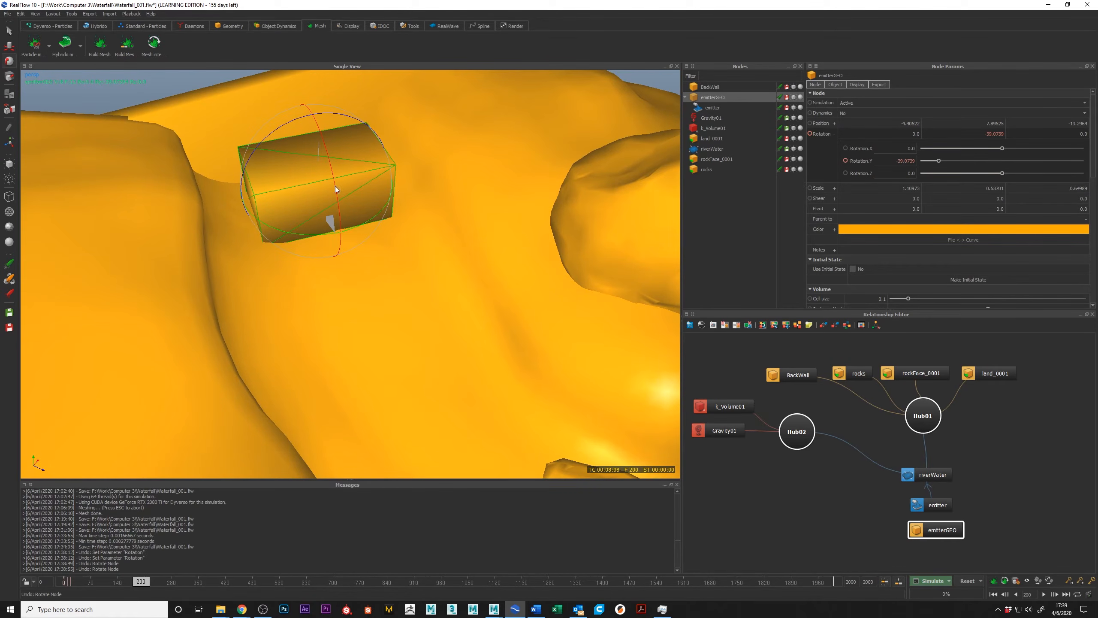
Switch land_0001 to wireframe and back to shaded, and display the emitterGEO box as an unshaded wireframe.
{"action": "left_click_drag", "start_coordinate": [329, 187], "coordinate": [362, 226], "text": "alt"}
{"action": "left_click", "coordinate": [252, 185]}
{"action": "key", "text": "7"}
{"action": "key", "text": "8"}
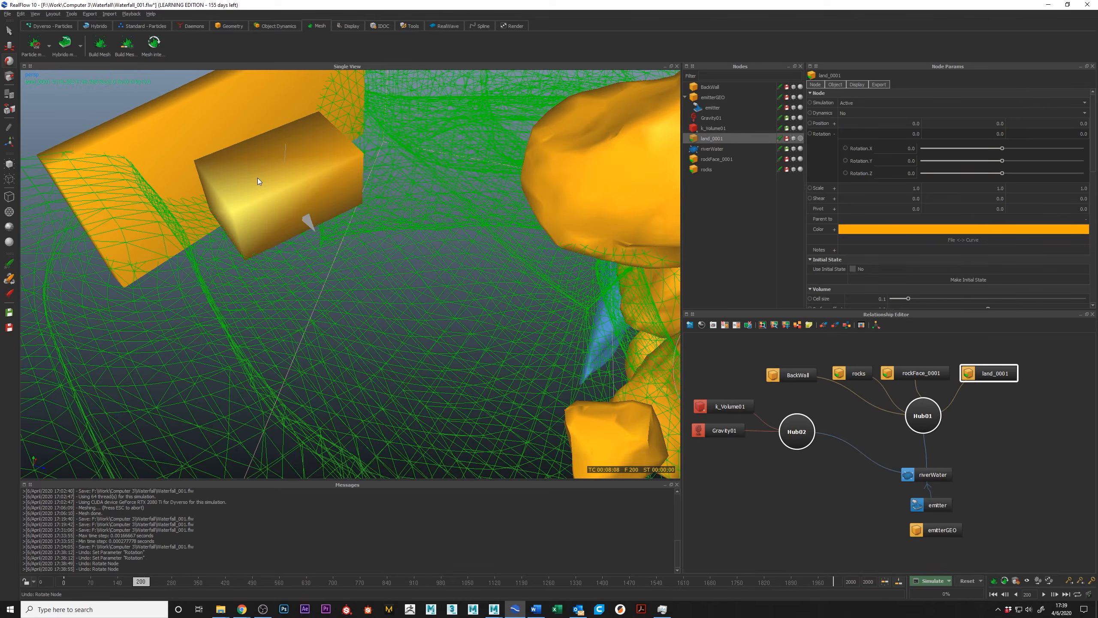
{"action": "key", "text": "9"}
{"action": "key", "text": "0"}
{"action": "left_click", "coordinate": [297, 188]}
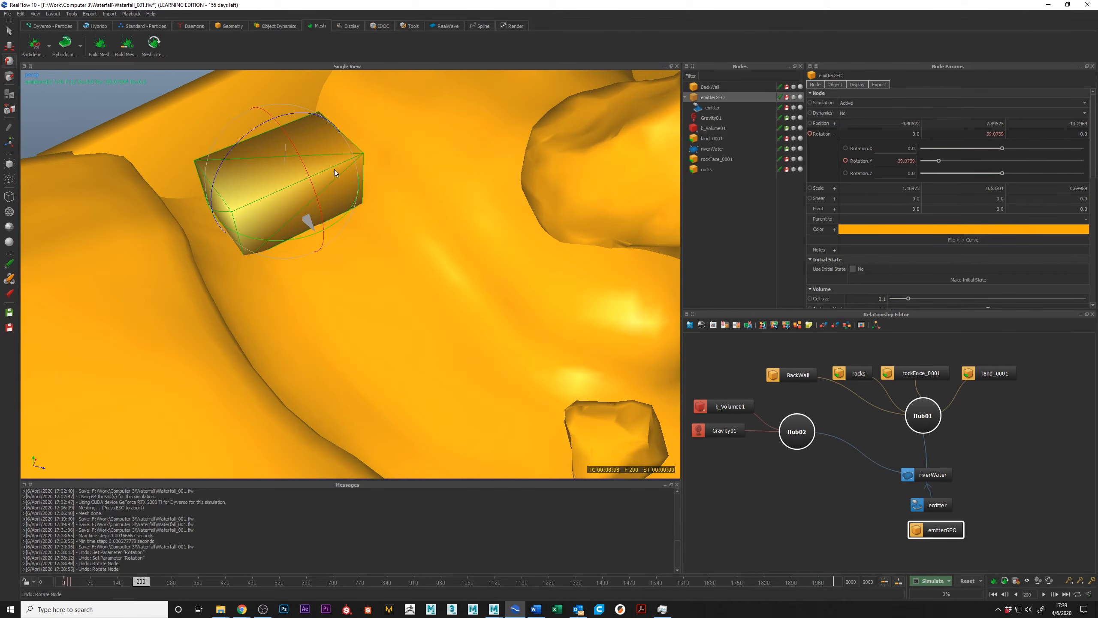
{"action": "key", "text": "7"}
{"action": "left_click_drag", "start_coordinate": [306, 221], "coordinate": [448, 259], "text": "alt"}
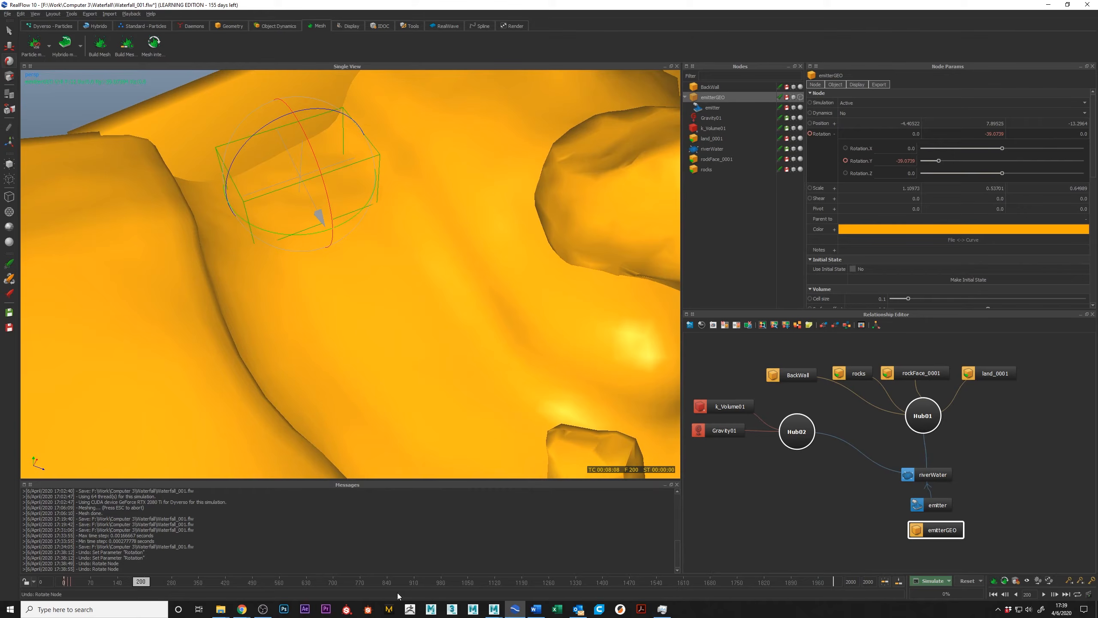
Rotate the emitterGEO box to a Y rotation of about -42.2 at frame 2000 and keyframe it.
{"action": "left_click", "coordinate": [835, 581]}
{"action": "left_click_drag", "start_coordinate": [320, 233], "coordinate": [316, 232]}
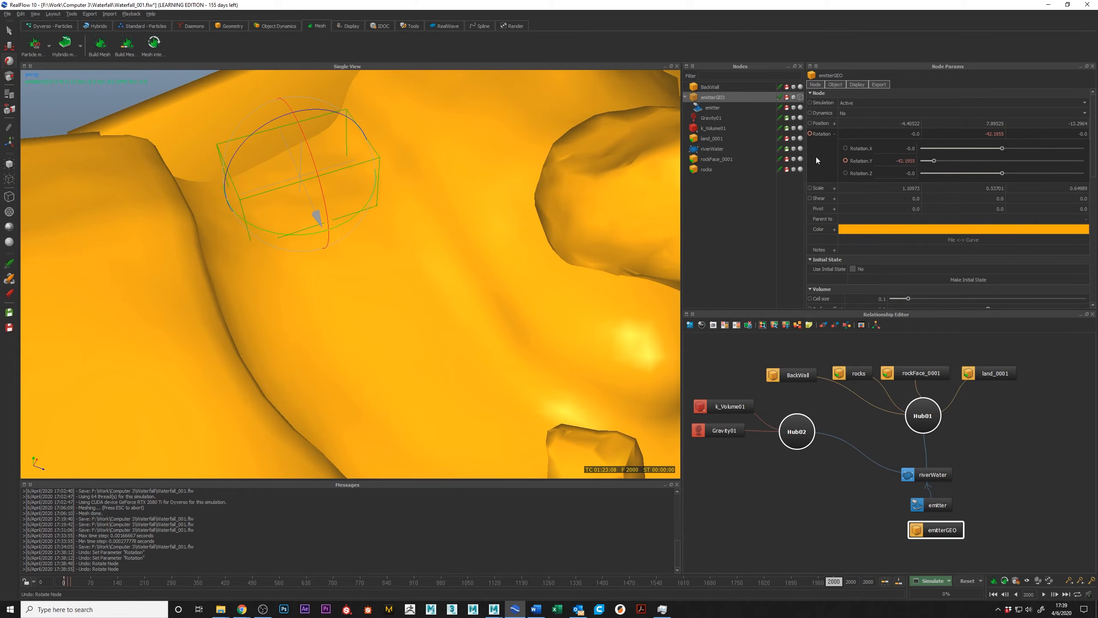
{"action": "left_click", "coordinate": [845, 160]}
Open the emitterGEO Rotation curve for editing and display its Y curve.
{"action": "right_click", "coordinate": [827, 133]}
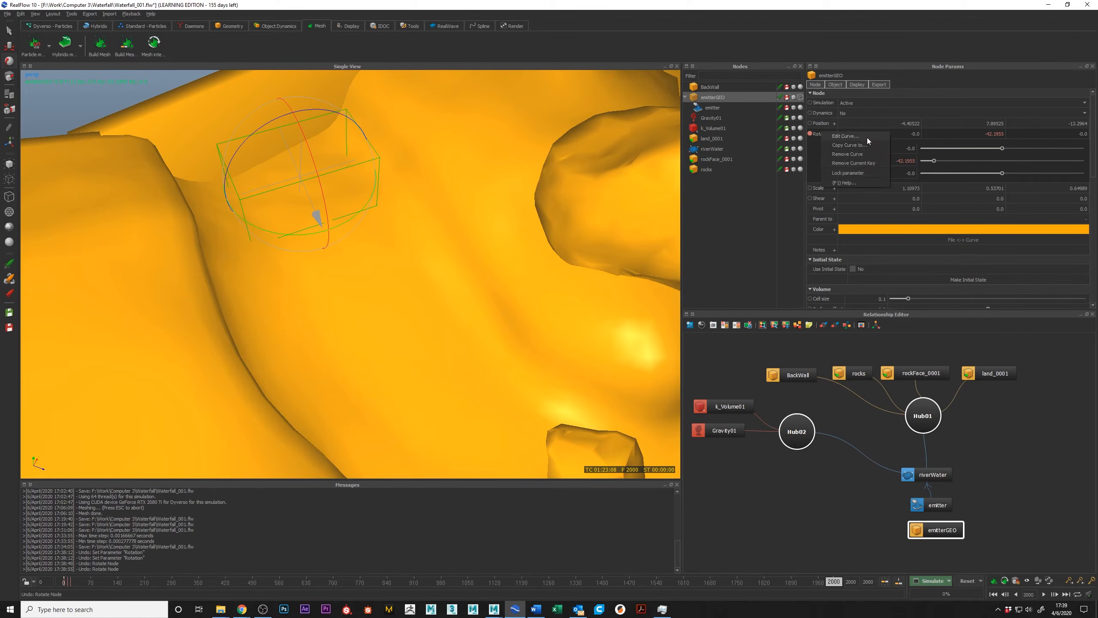
{"action": "left_click", "coordinate": [845, 136]}
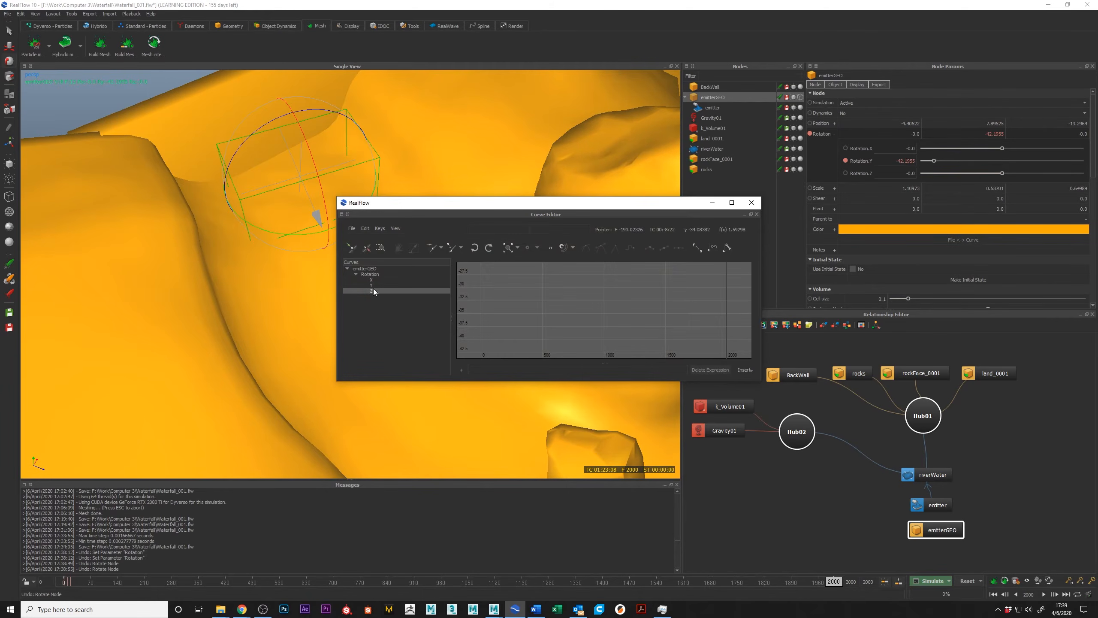
{"action": "left_click", "coordinate": [372, 285]}
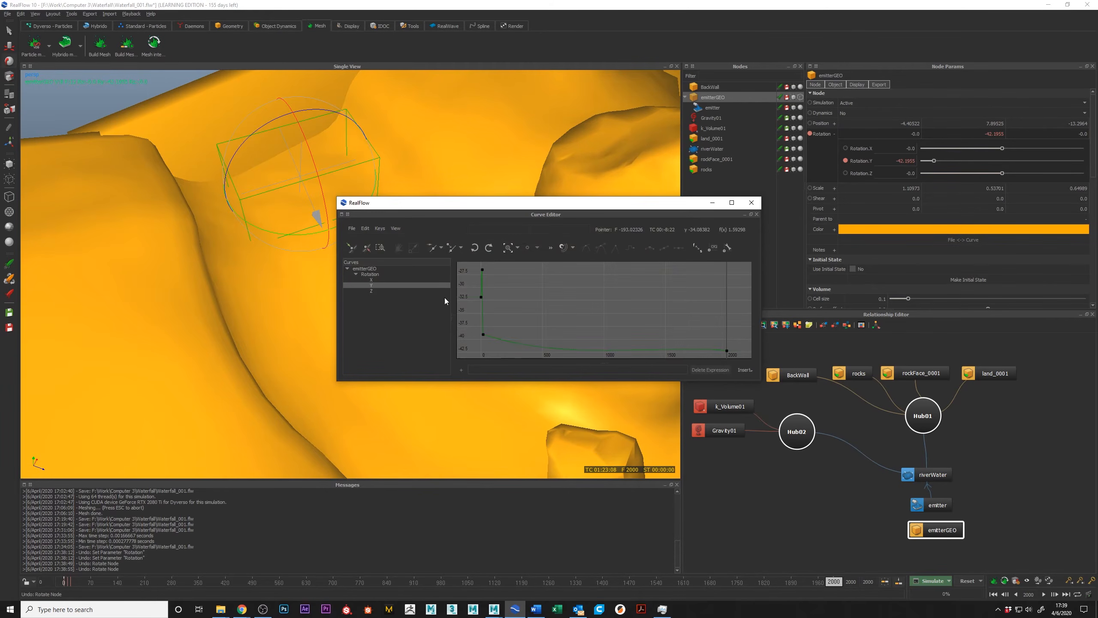
Add a series of keys along the Y rotation curve up to frame 2000, and enlarge the Curve Editor window.
{"action": "left_click", "coordinate": [502, 340]}
{"action": "left_click", "coordinate": [530, 342]}
{"action": "left_click", "coordinate": [551, 344]}
{"action": "left_click", "coordinate": [571, 344]}
{"action": "left_click", "coordinate": [587, 346]}
{"action": "left_click", "coordinate": [611, 348]}
{"action": "left_click", "coordinate": [628, 349]}
{"action": "left_click", "coordinate": [637, 349]}
{"action": "left_click", "coordinate": [519, 345]}
{"action": "left_click", "coordinate": [651, 351]}
{"action": "left_click", "coordinate": [663, 350]}
{"action": "left_click", "coordinate": [679, 349]}
{"action": "left_click", "coordinate": [687, 348]}
{"action": "left_click", "coordinate": [699, 348]}
{"action": "left_click", "coordinate": [714, 348]}
{"action": "left_click", "coordinate": [543, 342]}
{"action": "left_click", "coordinate": [561, 343]}
{"action": "left_click_drag", "start_coordinate": [761, 381], "coordinate": [949, 536]}
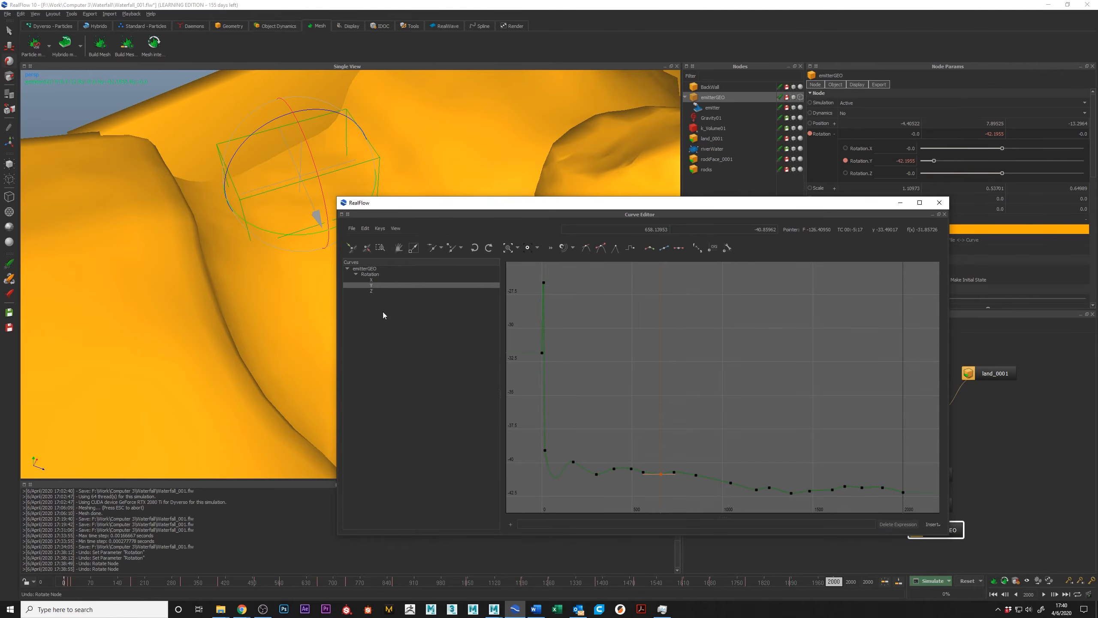
Move the Y curve's keys up and down to form an irregular wave, raising the last key to about -34.4.
{"action": "left_click_drag", "start_coordinate": [573, 462], "coordinate": [575, 331]}
{"action": "left_click_drag", "start_coordinate": [614, 468], "coordinate": [615, 411]}
{"action": "left_click_drag", "start_coordinate": [642, 473], "coordinate": [655, 352]}
{"action": "left_click_drag", "start_coordinate": [674, 473], "coordinate": [688, 371]}
{"action": "left_click_drag", "start_coordinate": [730, 482], "coordinate": [721, 397]}
{"action": "left_click_drag", "start_coordinate": [768, 485], "coordinate": [733, 480]}
{"action": "left_click_drag", "start_coordinate": [792, 494], "coordinate": [766, 316]}
{"action": "left_click", "coordinate": [809, 466]}
{"action": "left_click_drag", "start_coordinate": [789, 479], "coordinate": [807, 426]}
{"action": "left_click_drag", "start_coordinate": [845, 486], "coordinate": [818, 474]}
{"action": "left_click_drag", "start_coordinate": [805, 420], "coordinate": [809, 351]}
{"action": "left_click_drag", "start_coordinate": [861, 488], "coordinate": [849, 423]}
{"action": "left_click_drag", "start_coordinate": [882, 488], "coordinate": [902, 388]}
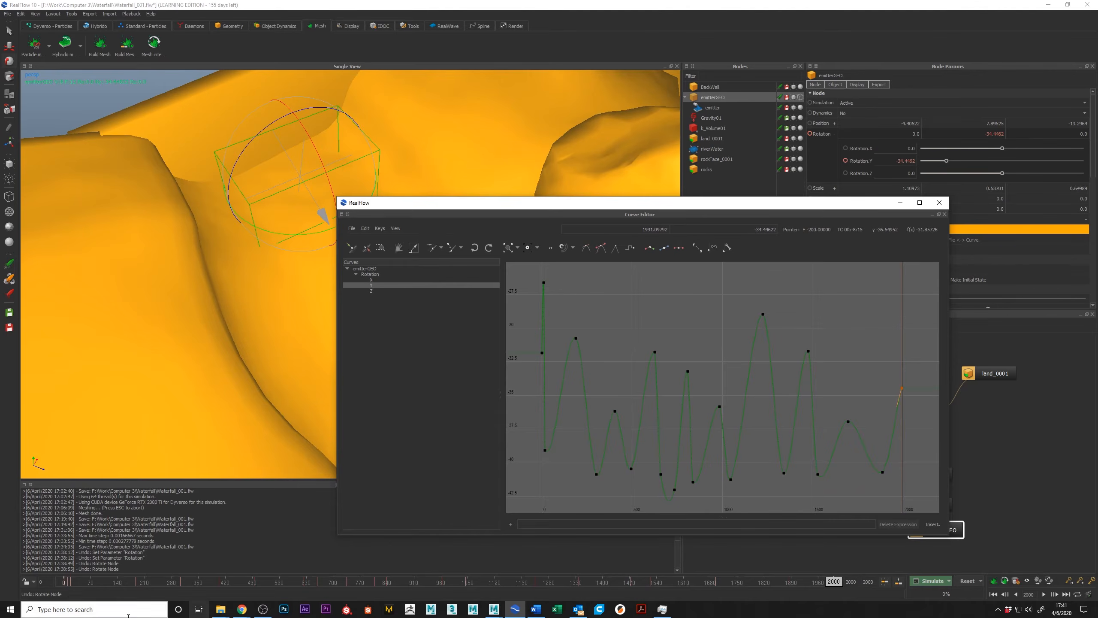
Scrub through the early frames and play back the animation to review the emitterGEO box's swinging motion.
{"action": "left_click_drag", "start_coordinate": [69, 582], "coordinate": [83, 582]}
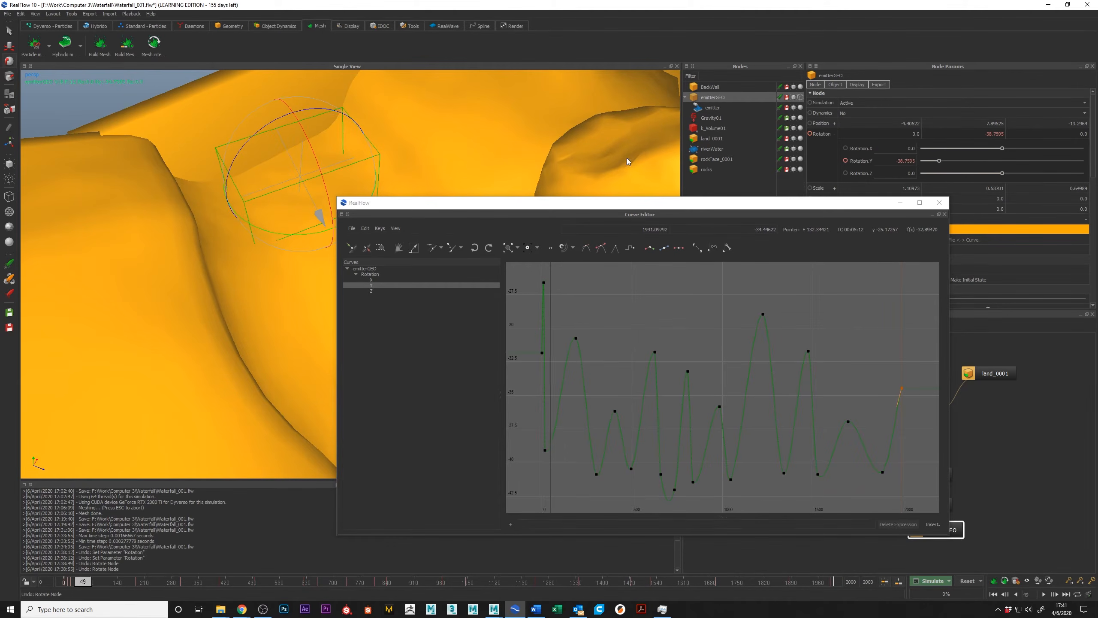
{"action": "left_click_drag", "start_coordinate": [530, 204], "coordinate": [679, 202]}
{"action": "left_click", "coordinate": [79, 583]}
{"action": "left_click_drag", "start_coordinate": [78, 583], "coordinate": [134, 596]}
{"action": "left_click", "coordinate": [1044, 595]}
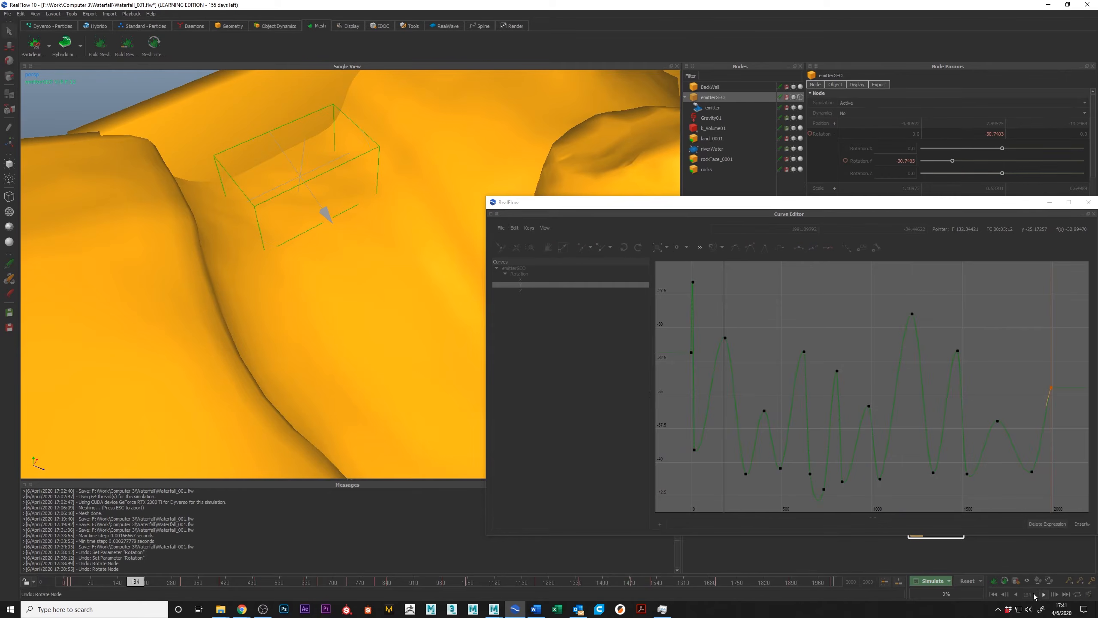
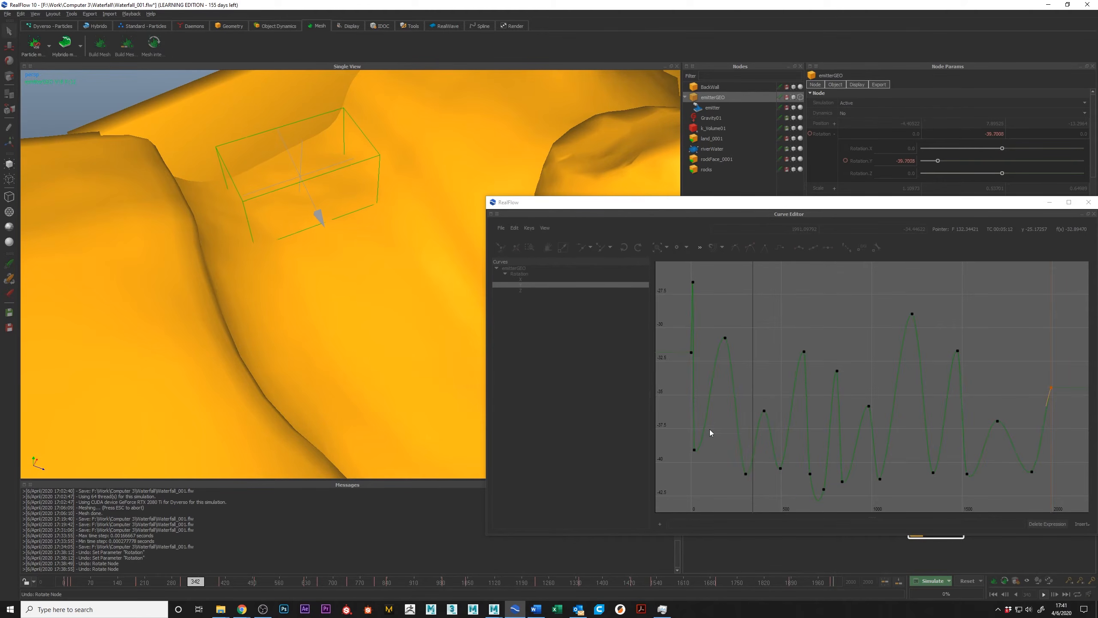
Stop playback and delete every Y rotation key after the first three.
{"action": "left_click", "coordinate": [1044, 595]}
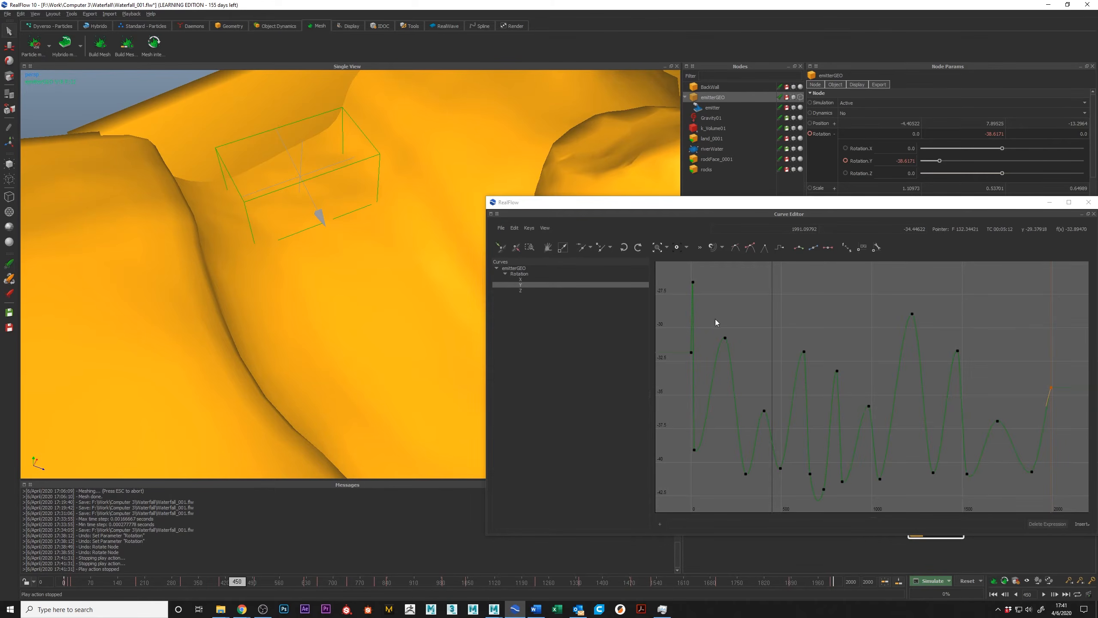
{"action": "left_click_drag", "start_coordinate": [712, 316], "coordinate": [1040, 450]}
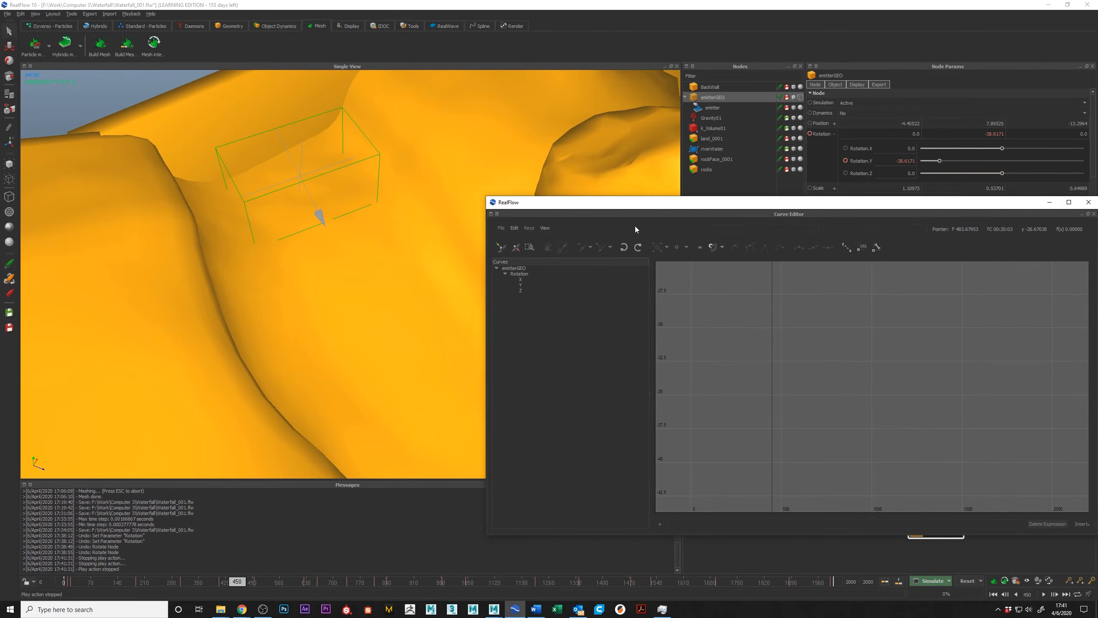
{"action": "left_click", "coordinate": [521, 285]}
{"action": "key", "text": "Delete"}
{"action": "left_click", "coordinate": [912, 314]}
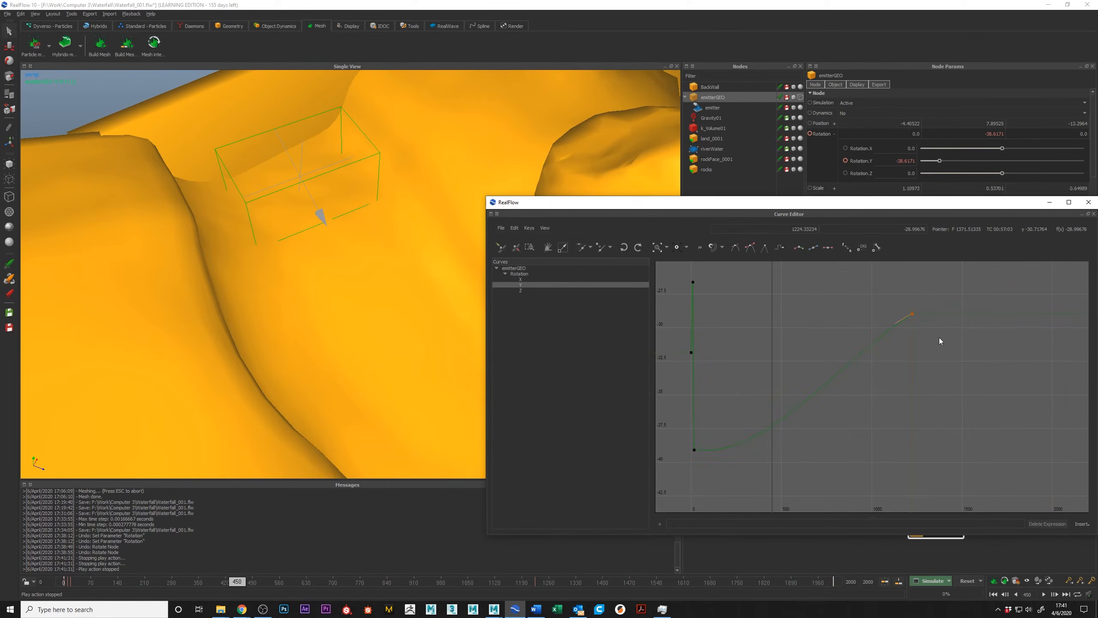
{"action": "key", "text": "Delete"}
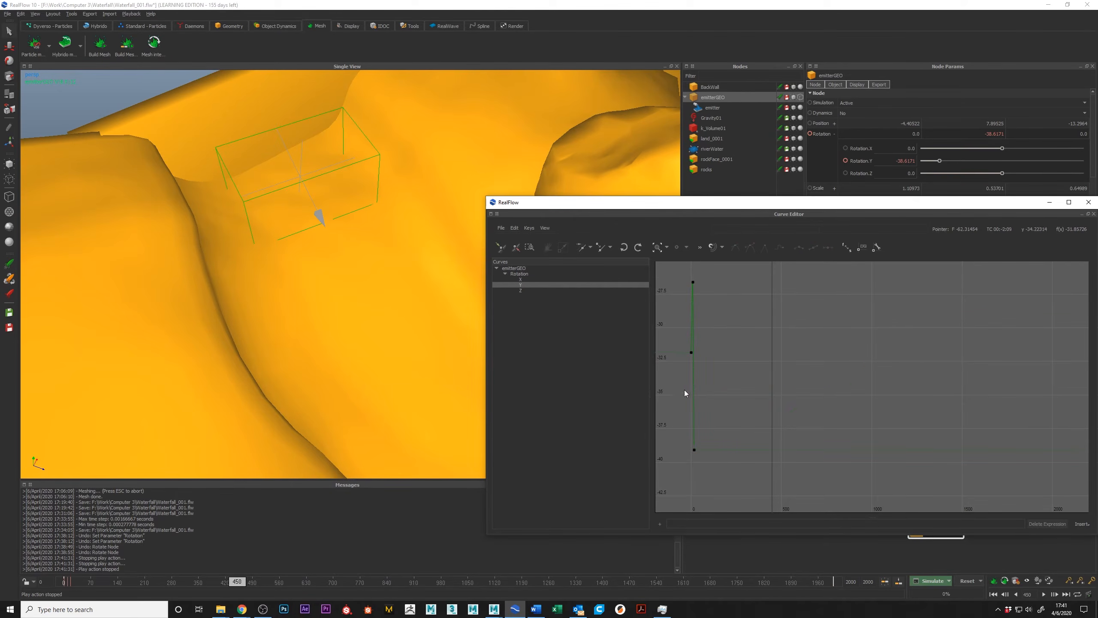
{"action": "left_click", "coordinate": [719, 380], "text": "ctrl"}
{"action": "key", "text": "ctrl+z"}
{"action": "right_click", "coordinate": [730, 401]}
{"action": "left_click", "coordinate": [740, 406]}
{"action": "middle_click_drag", "start_coordinate": [706, 384], "coordinate": [774, 403], "text": "alt"}
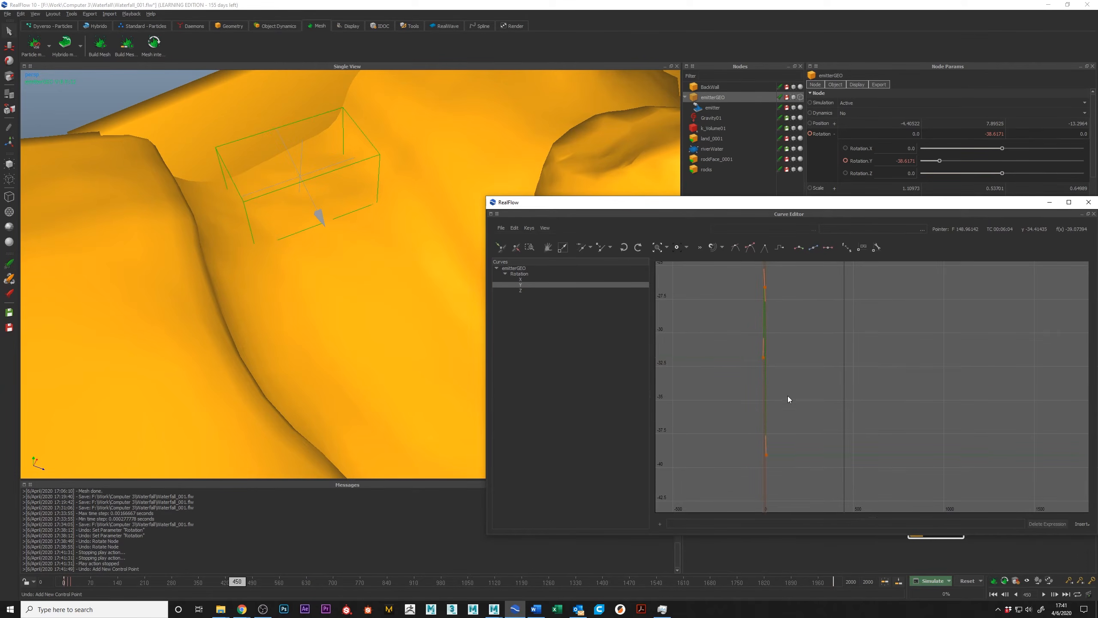
{"action": "left_click", "coordinate": [787, 398]}
{"action": "middle_click_drag", "start_coordinate": [822, 417], "coordinate": [827, 426], "text": "alt"}
{"action": "left_click", "coordinate": [829, 427]}
{"action": "key", "text": "ctrl+z"}
Move to frame 31 and key the emitterGEO Y rotation there.
{"action": "left_click_drag", "start_coordinate": [726, 287], "coordinate": [868, 477]}
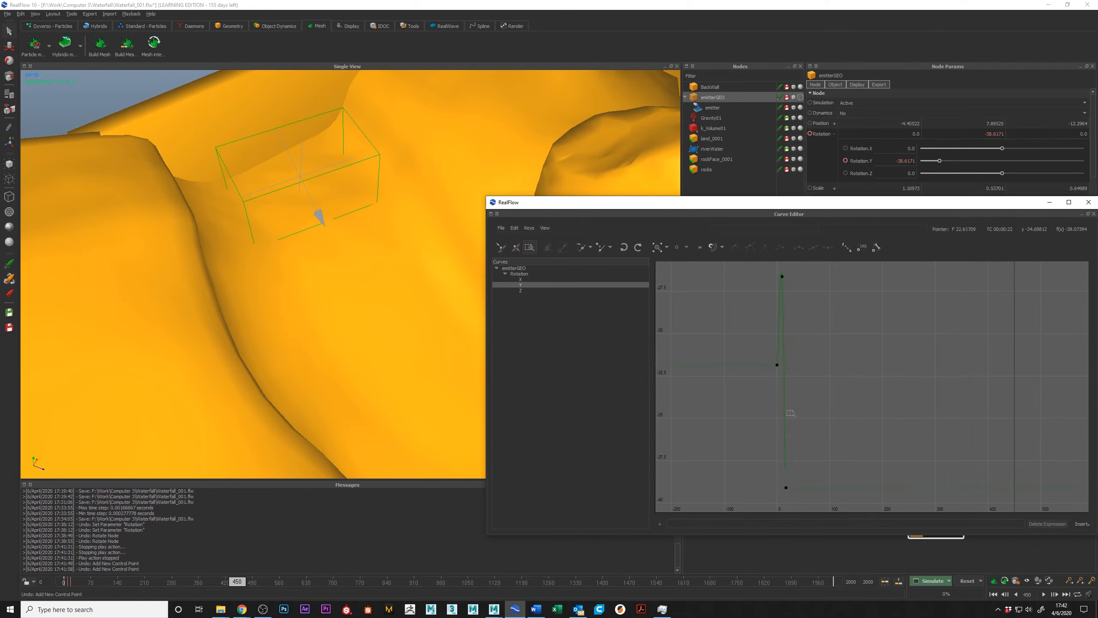
{"action": "left_click_drag", "start_coordinate": [71, 582], "coordinate": [78, 586]}
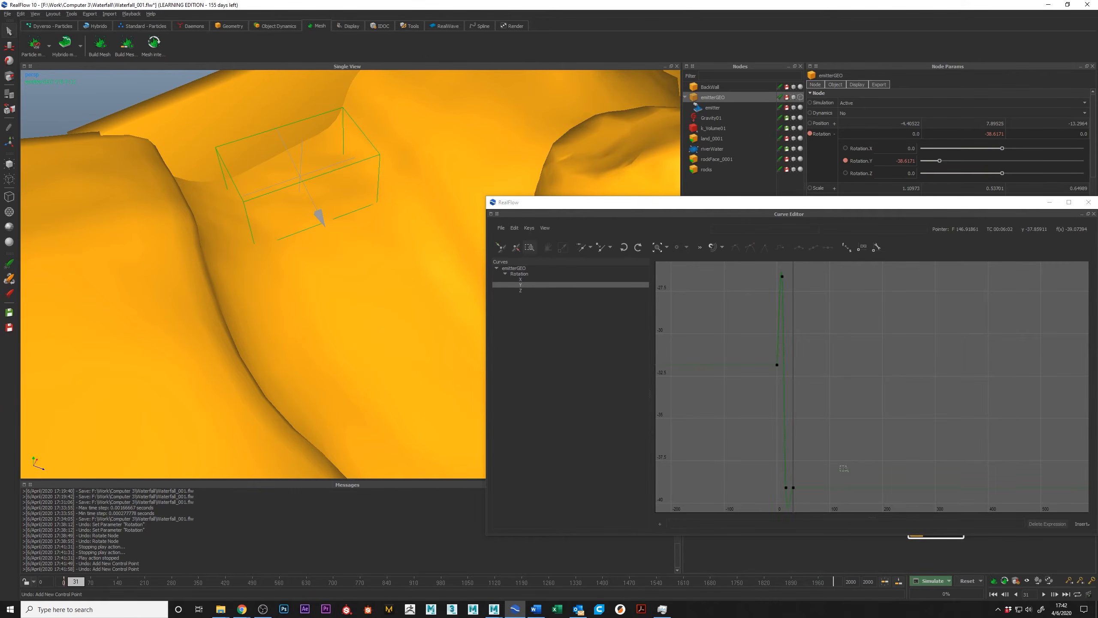
{"action": "left_click", "coordinate": [501, 247]}
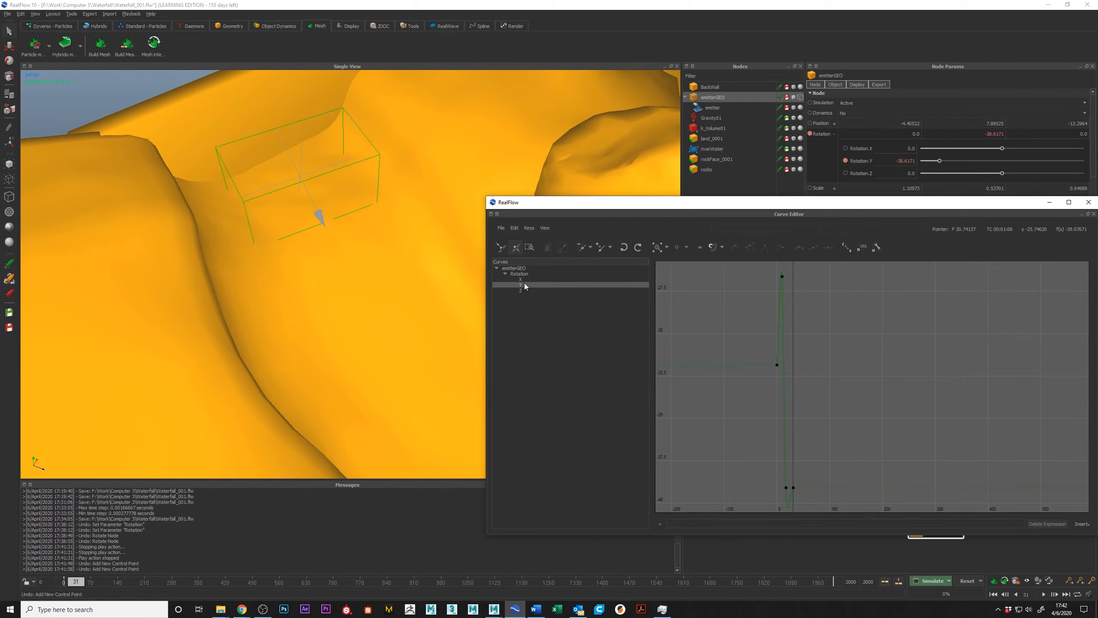
{"action": "right_click", "coordinate": [794, 488]}
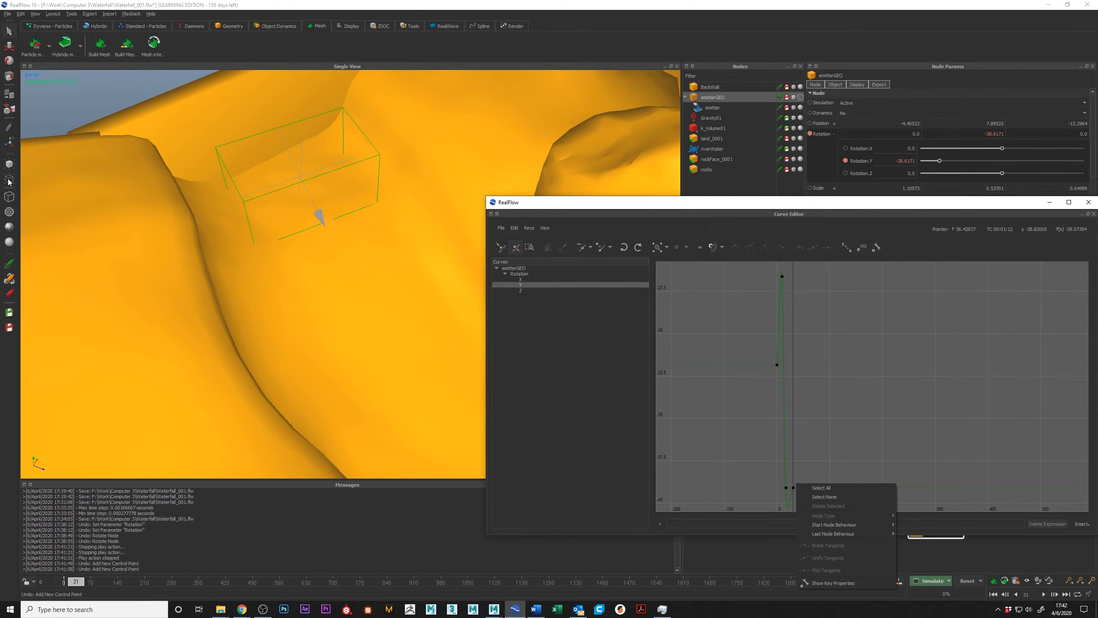
{"action": "left_click", "coordinate": [11, 46]}
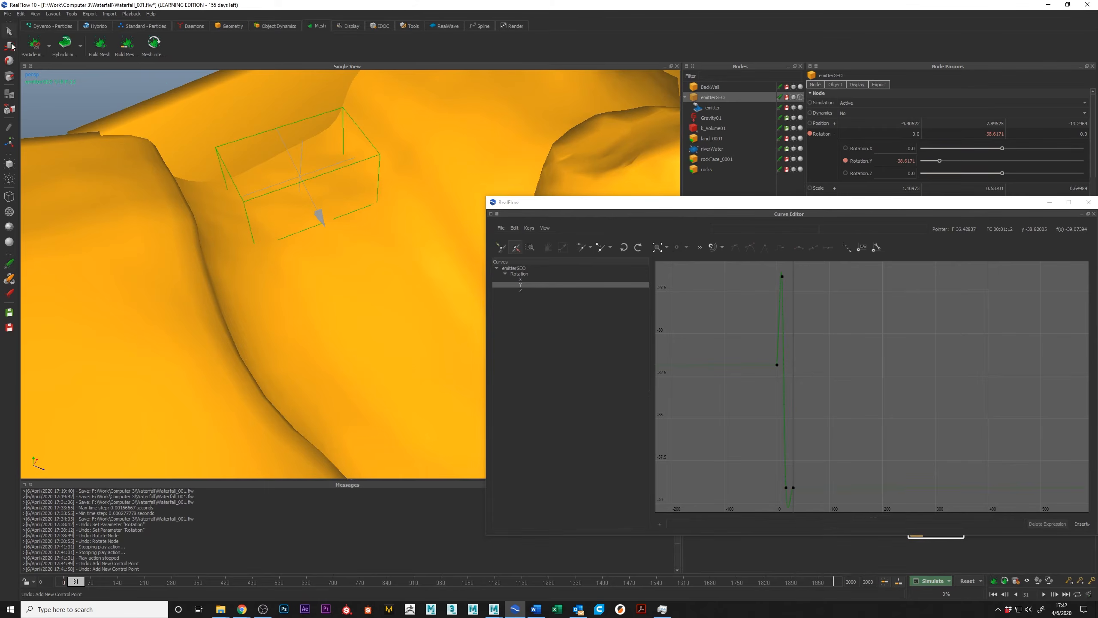
{"action": "left_click", "coordinate": [793, 487]}
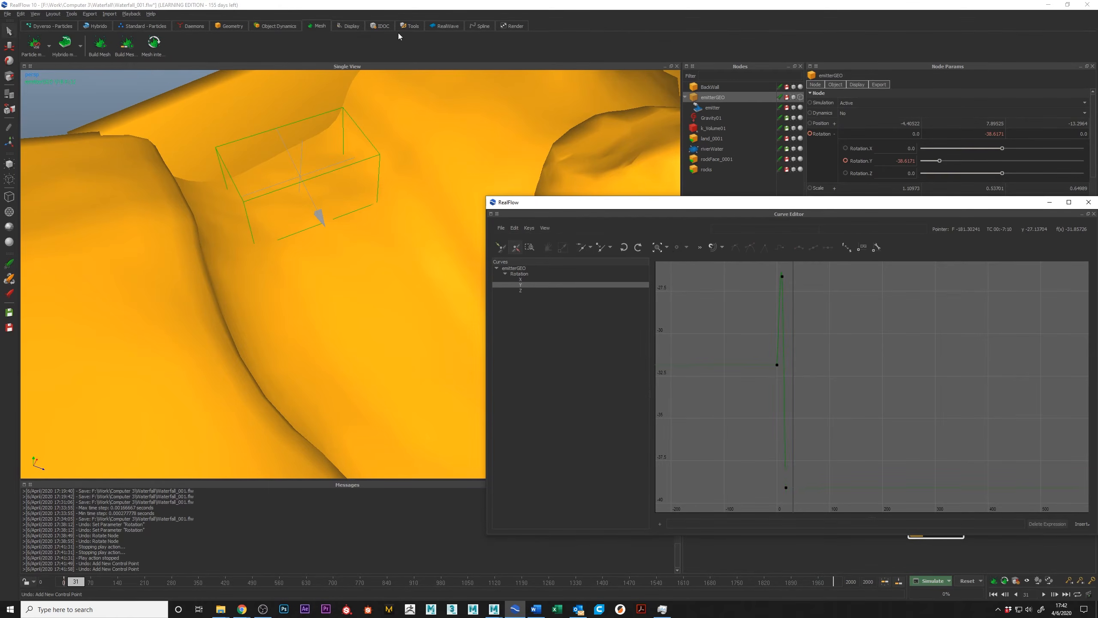
{"action": "key", "text": "ctrl+z"}
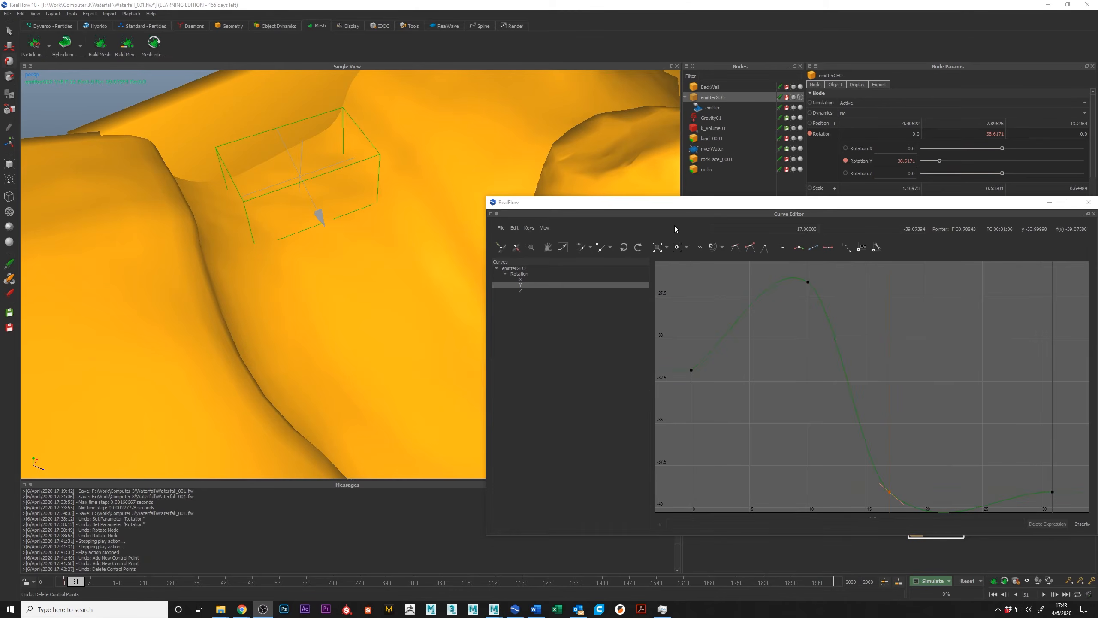
Move the third Y rotation key from frame 17 to form a low trough near frame 15.
{"action": "left_click", "coordinate": [531, 248]}
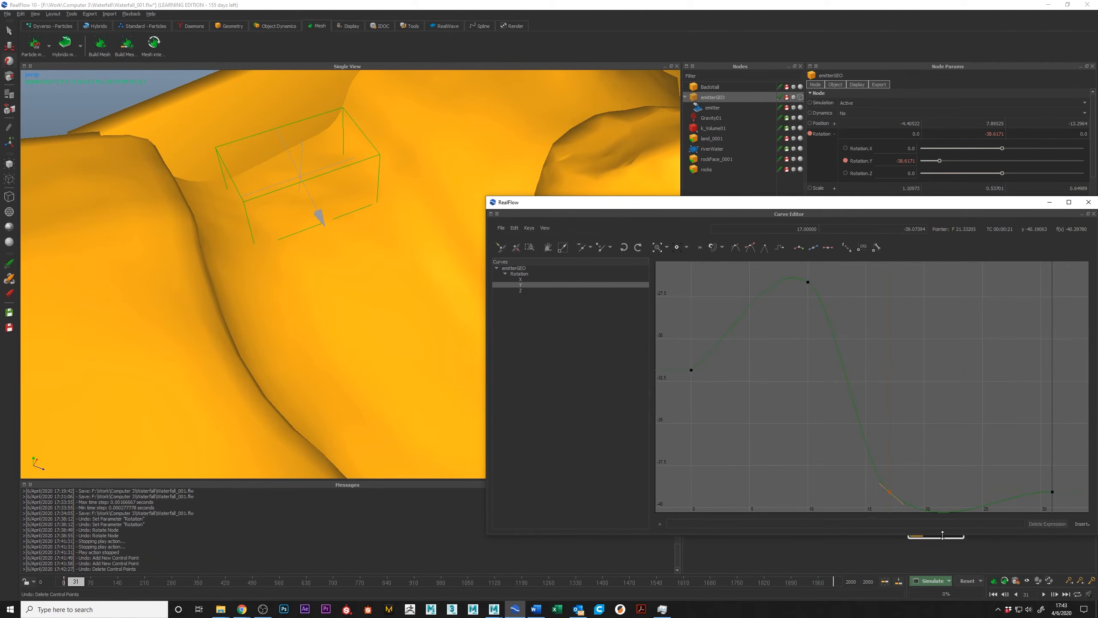
{"action": "left_click_drag", "start_coordinate": [889, 496], "coordinate": [890, 468]}
{"action": "scroll", "coordinate": [760, 309], "scroll_direction": "down", "scroll_amount": 1}
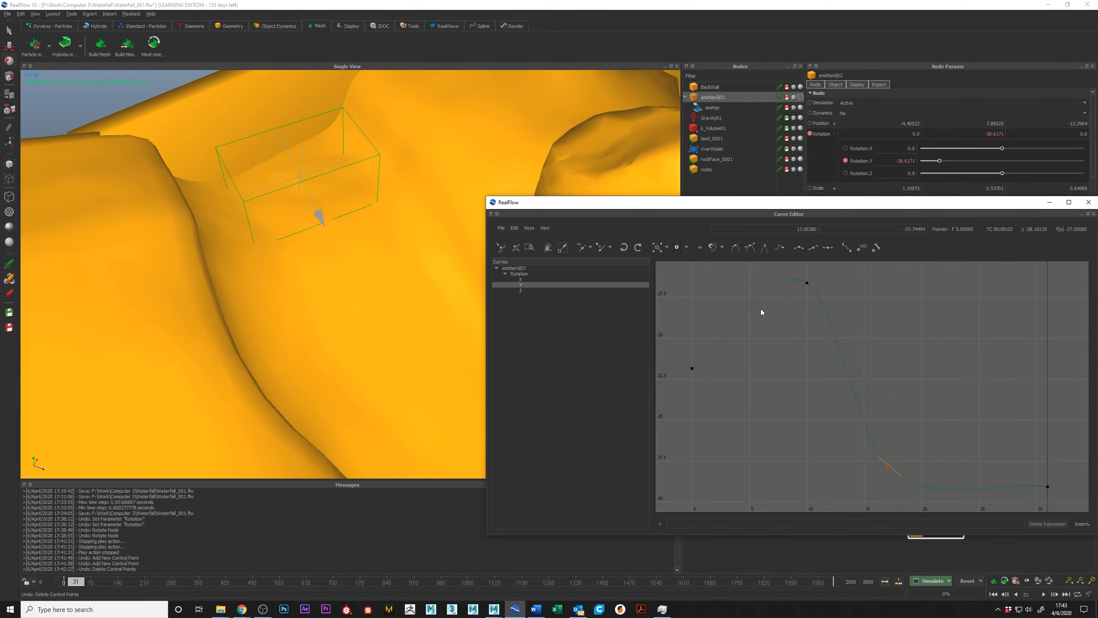
{"action": "right_click", "coordinate": [920, 384]}
{"action": "left_click", "coordinate": [888, 385]}
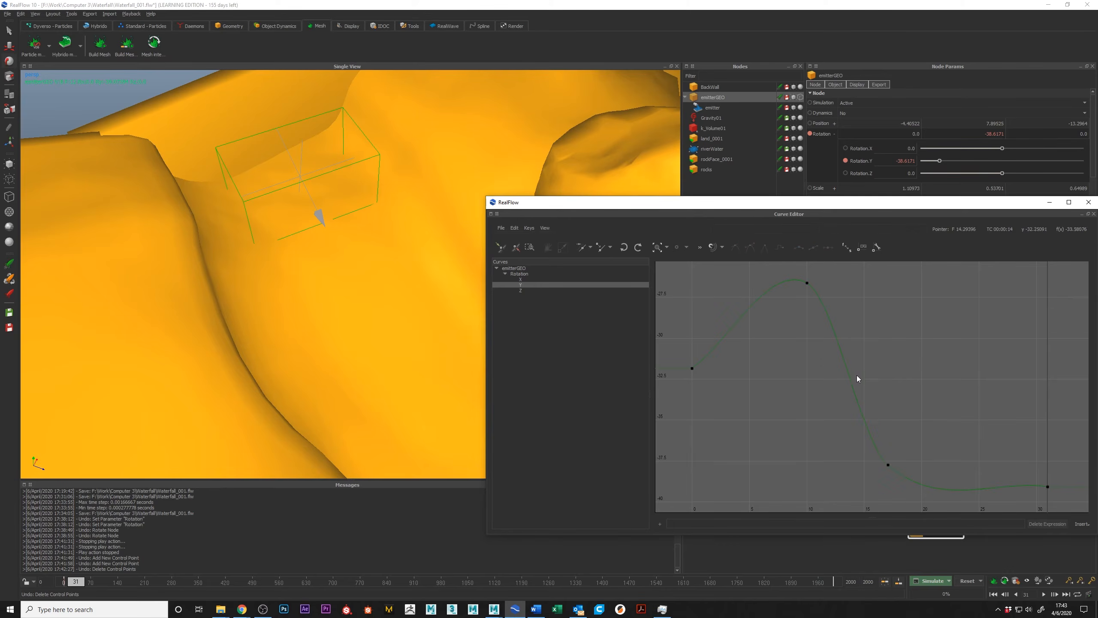
{"action": "left_click", "coordinate": [657, 248]}
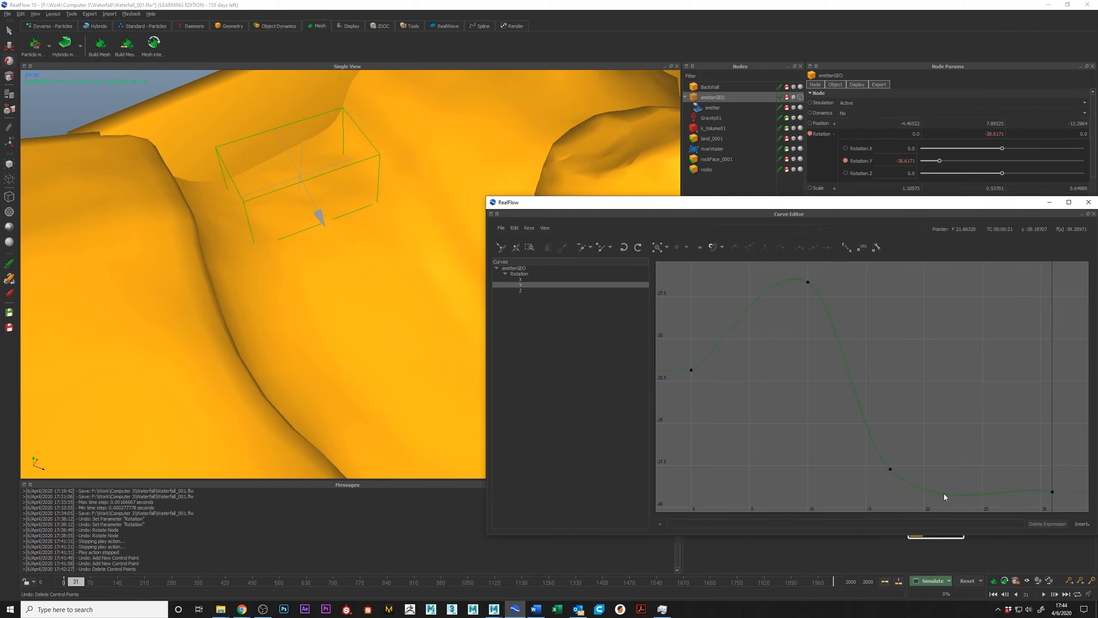
{"action": "left_click_drag", "start_coordinate": [890, 472], "coordinate": [866, 484]}
Add a peak key near frame 21 and a trough key near frame 27, and raise the last key to about -31.7.
{"action": "left_click", "coordinate": [953, 506]}
{"action": "left_click_drag", "start_coordinate": [953, 507], "coordinate": [932, 319]}
{"action": "left_click", "coordinate": [1013, 417]}
{"action": "left_click_drag", "start_coordinate": [1012, 413], "coordinate": [1049, 368]}
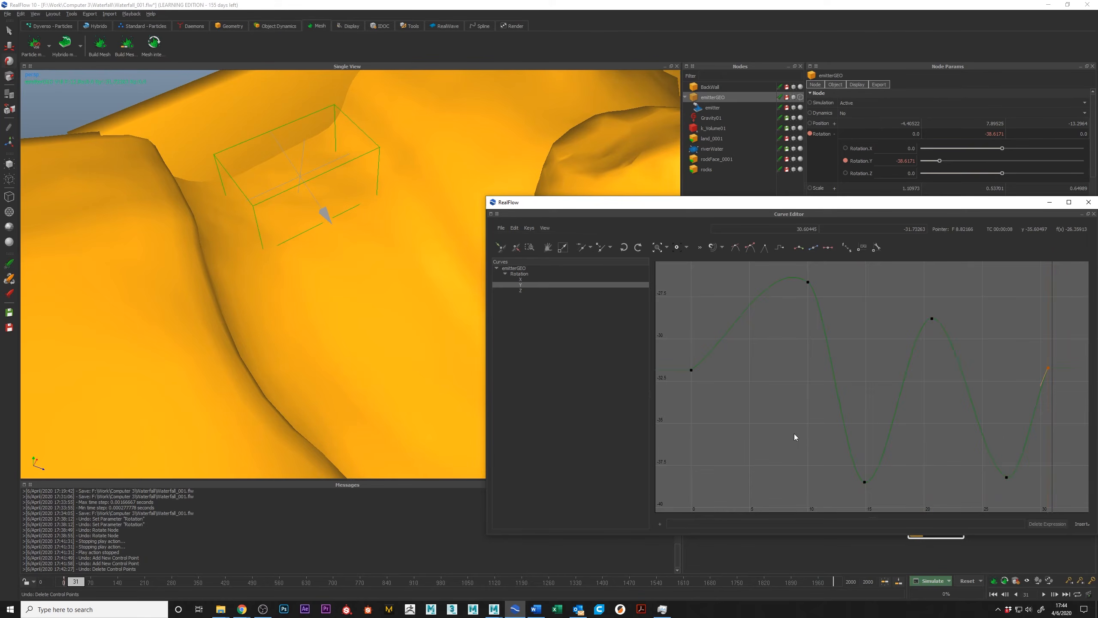
Extend the Y rotation curve with a trough key near frame 36 and a peak key near frame 40 at about -24.9.
{"action": "scroll", "coordinate": [745, 393], "scroll_direction": "down", "scroll_amount": 2}
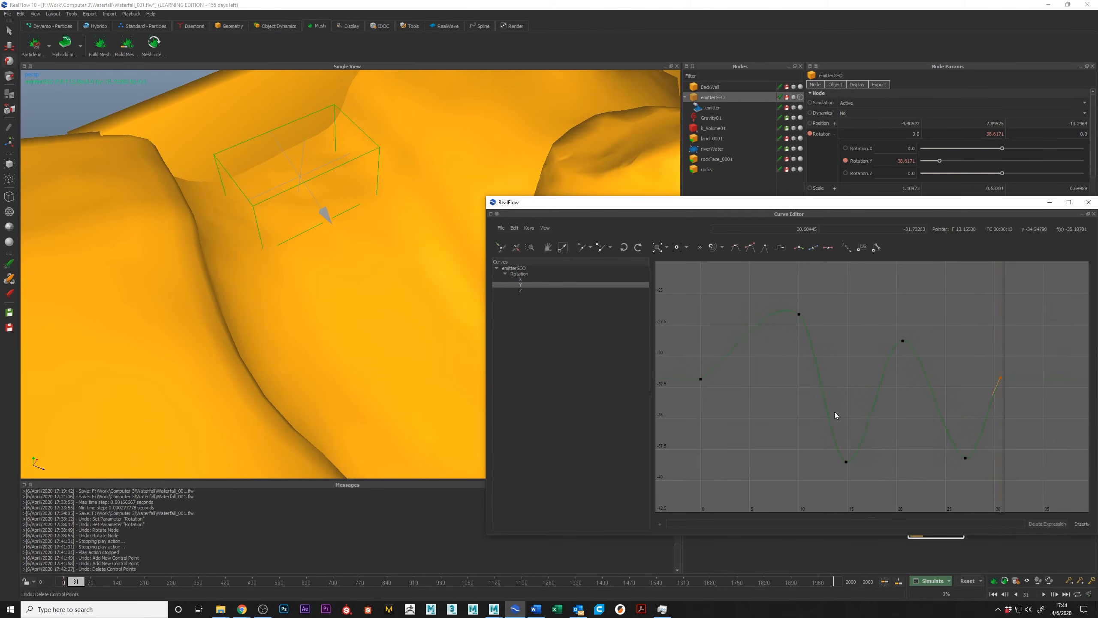
{"action": "middle_click_drag", "start_coordinate": [959, 434], "coordinate": [895, 426]}
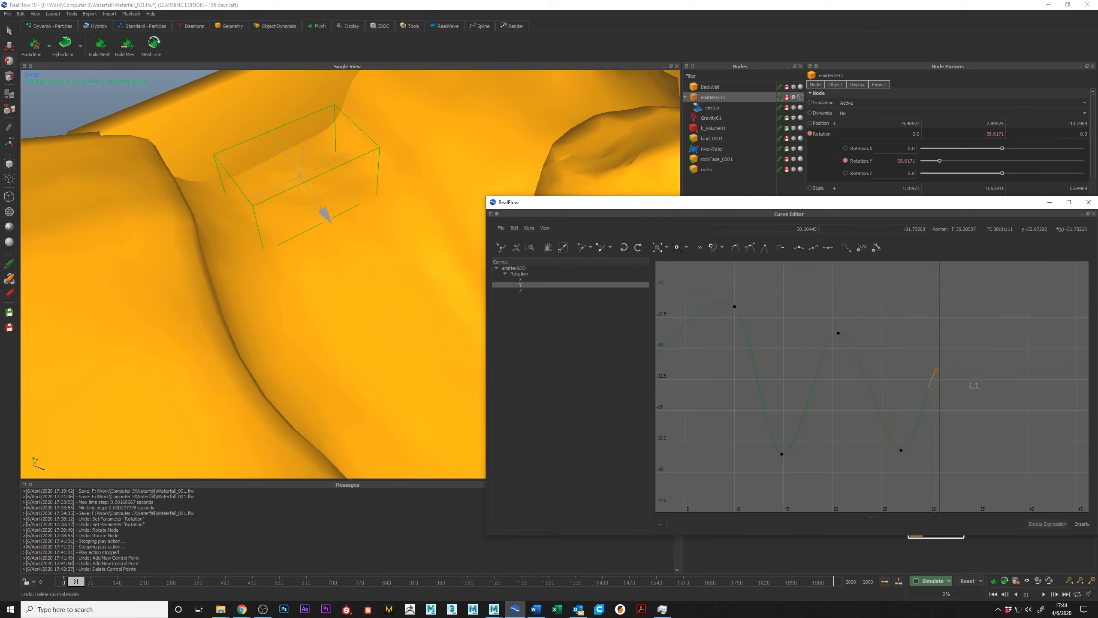
{"action": "left_click", "coordinate": [983, 370]}
{"action": "left_click_drag", "start_coordinate": [984, 372], "coordinate": [990, 483]}
{"action": "left_click_drag", "start_coordinate": [1032, 299], "coordinate": [1034, 281]}
{"action": "right_click_drag", "start_coordinate": [1005, 376], "coordinate": [989, 402], "text": "alt"}
{"action": "middle_click_drag", "start_coordinate": [1018, 379], "coordinate": [949, 370], "text": "alt"}
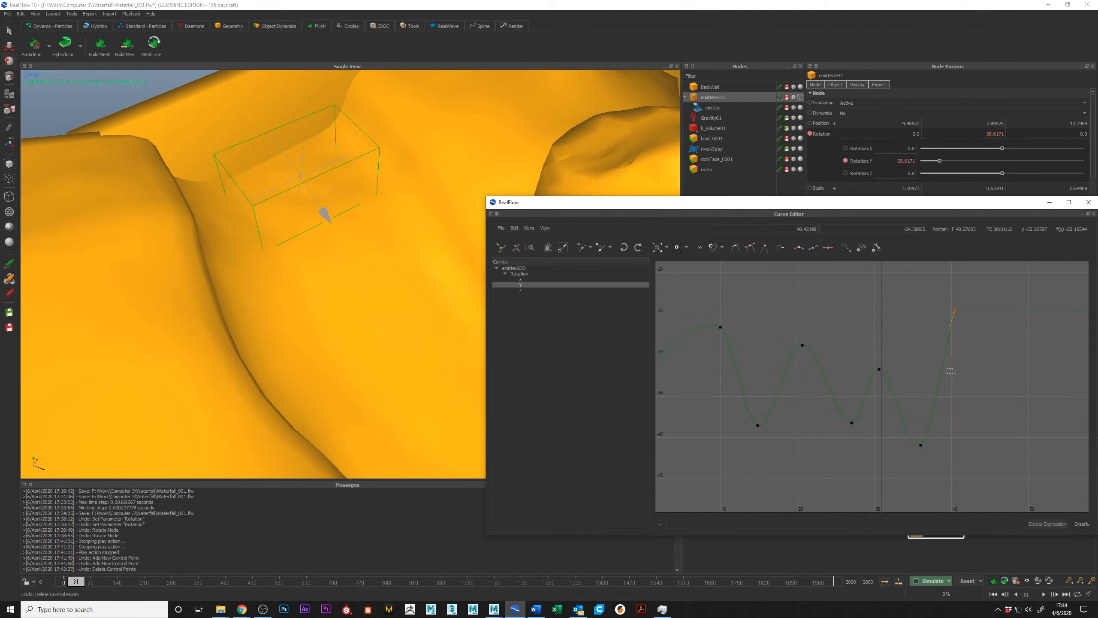
Add further Y rotation keys from about frame 44 to frame 66, shaping them into uneven troughs and a peak.
{"action": "left_click", "coordinate": [1007, 314]}
{"action": "left_click_drag", "start_coordinate": [1007, 314], "coordinate": [1036, 336]}
{"action": "left_click_drag", "start_coordinate": [1061, 449], "coordinate": [1067, 462]}
{"action": "right_click_drag", "start_coordinate": [958, 449], "coordinate": [988, 436], "text": "alt"}
{"action": "middle_click_drag", "start_coordinate": [988, 436], "coordinate": [832, 338], "text": "alt"}
{"action": "middle_click_drag", "start_coordinate": [889, 396], "coordinate": [898, 431], "text": "alt"}
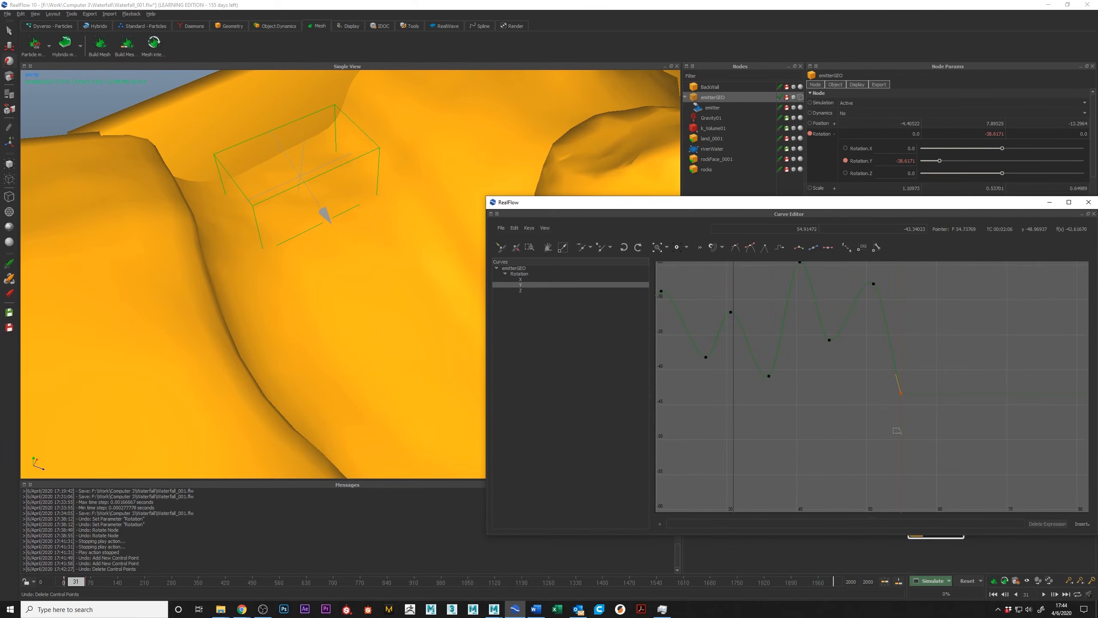
{"action": "left_click", "coordinate": [901, 393]}
{"action": "left_click_drag", "start_coordinate": [901, 393], "coordinate": [900, 411]}
Play the animation from the start to review the emitterGEO box's new rotation.
{"action": "middle_click_drag", "start_coordinate": [328, 237], "coordinate": [328, 291], "text": "alt"}
{"action": "left_click", "coordinate": [993, 594]}
{"action": "left_click", "coordinate": [1044, 594]}
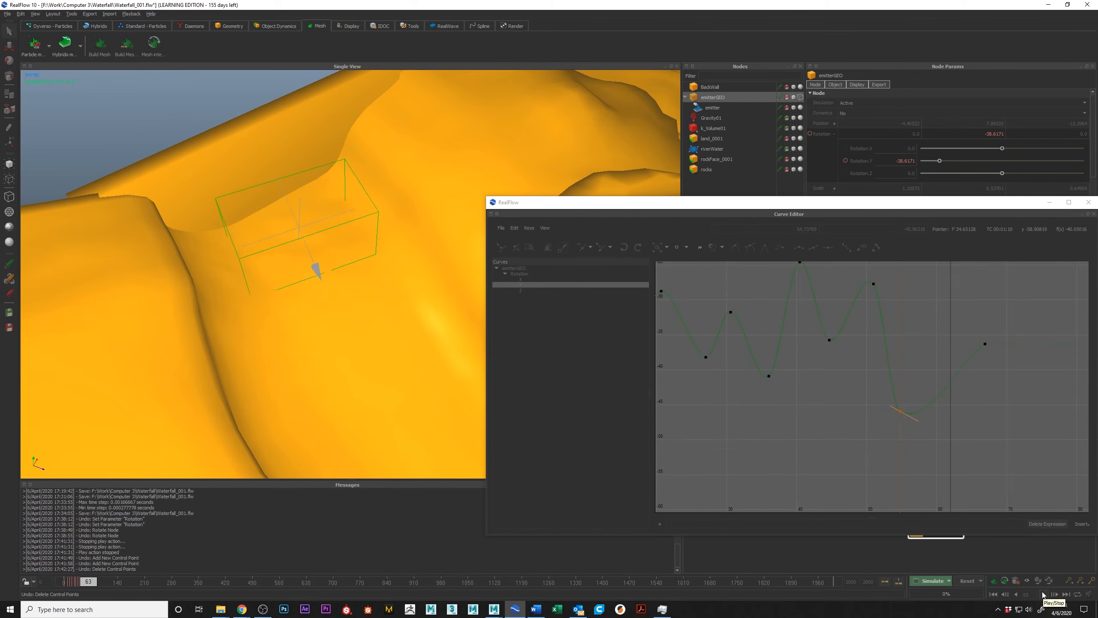
{"action": "left_click", "coordinate": [1043, 594]}
Soften the Y curve by lowering the peaks near frames 20 and 40, and move the deepest trough to about frame 56 at -44.9.
{"action": "scroll", "coordinate": [796, 371], "scroll_direction": "down", "scroll_amount": 6}
{"action": "middle_click_drag", "start_coordinate": [740, 334], "coordinate": [808, 355]}
{"action": "left_click", "coordinate": [776, 360]}
{"action": "left_click_drag", "start_coordinate": [776, 362], "coordinate": [778, 368]}
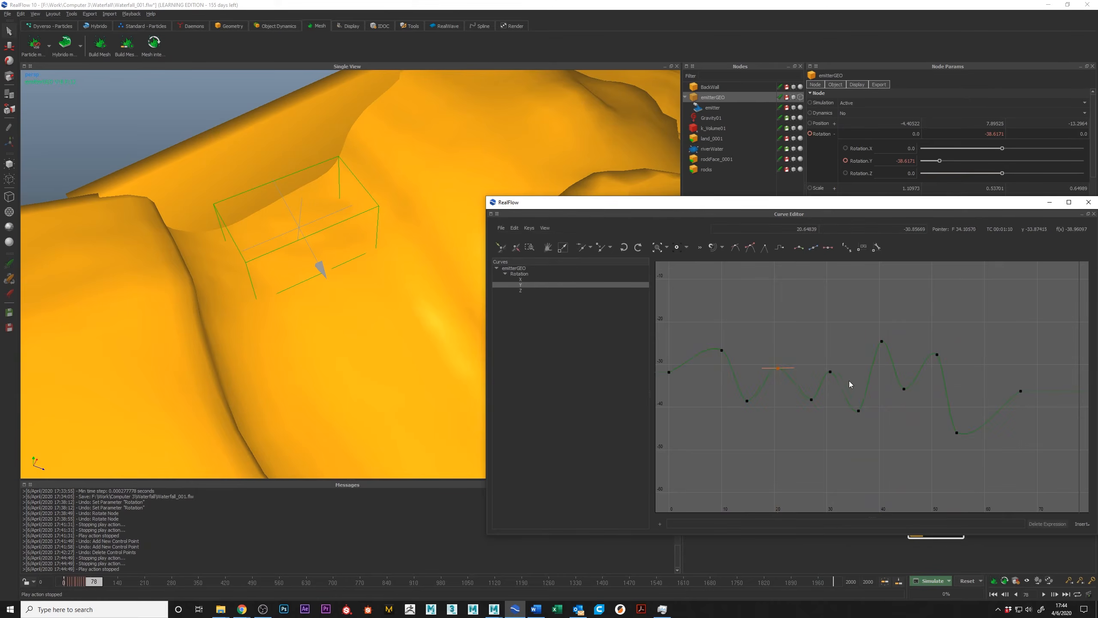
{"action": "mouse_move", "coordinate": [883, 342]}
{"action": "left_mouse_down"}
{"action": "mouse_move", "coordinate": [889, 359]}
{"action": "mouse_move", "coordinate": [938, 368]}
{"action": "mouse_move", "coordinate": [938, 383]}
{"action": "mouse_move", "coordinate": [880, 350]}
{"action": "left_mouse_up"}
{"action": "left_click_drag", "start_coordinate": [670, 373], "coordinate": [722, 354]}
{"action": "left_click", "coordinate": [958, 433]}
{"action": "left_click_drag", "start_coordinate": [956, 432], "coordinate": [965, 428]}
Set the Y rotation curve's last node behaviour to Loop.
{"action": "left_click", "coordinate": [529, 227]}
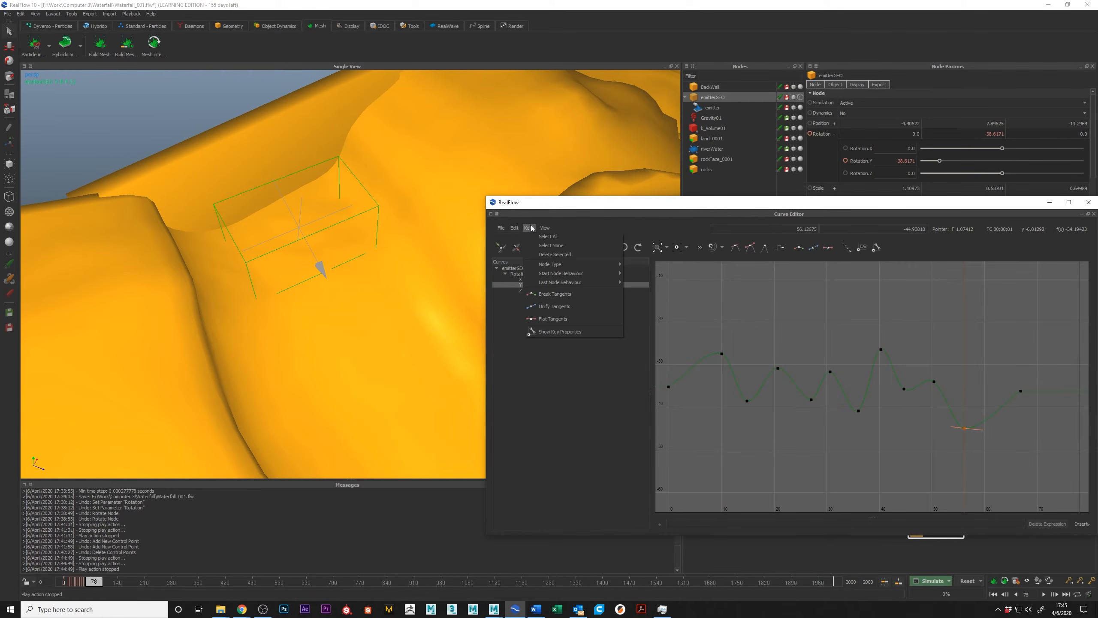
{"action": "mouse_move", "coordinate": [609, 279]}
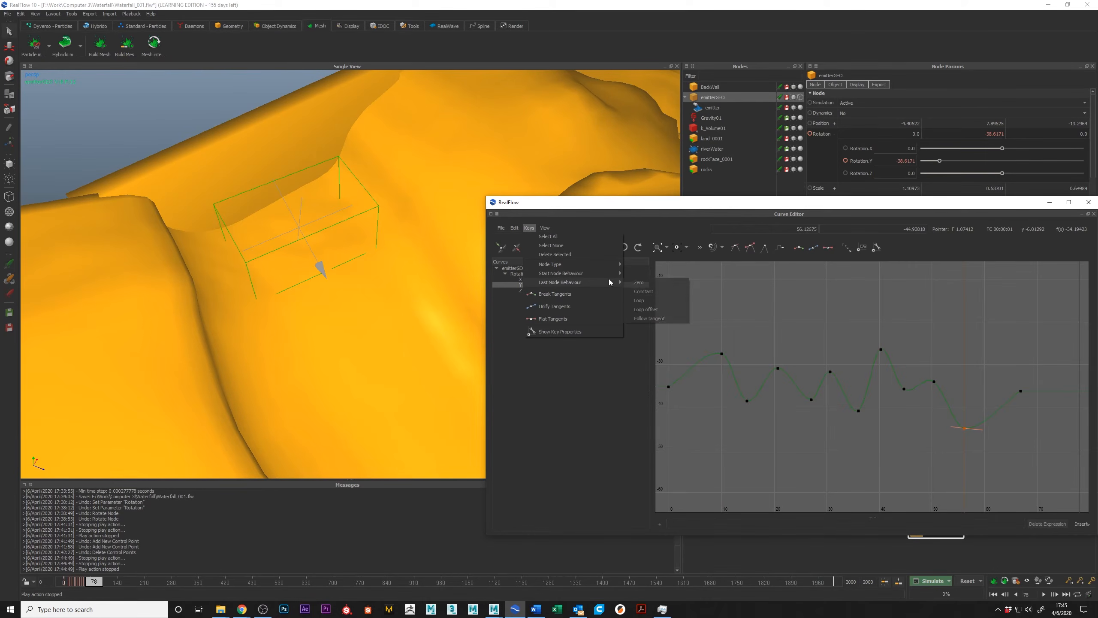
{"action": "left_click", "coordinate": [660, 299]}
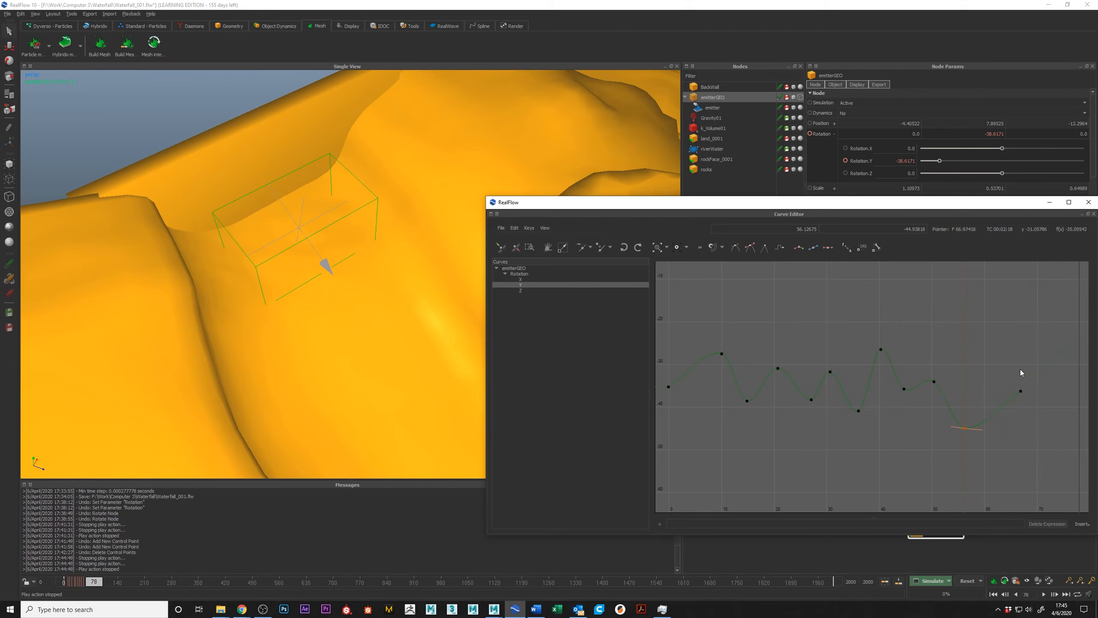
Give the first and last Y rotation keys matching values for a seamless loop.
{"action": "left_click", "coordinate": [669, 386]}
{"action": "left_click", "coordinate": [809, 230]}
{"action": "left_click_drag", "start_coordinate": [914, 228], "coordinate": [916, 229]}
{"action": "double_click", "coordinate": [916, 228]}
{"action": "type", "text": "-"}
{"action": "left_click", "coordinate": [1021, 391]}
{"action": "double_click", "coordinate": [914, 230]}
{"action": "key", "text": "BackSpace"}
{"action": "key", "text": "Return"}
Play back the looping emitter rotation from the start and close the Curve Editor.
{"action": "scroll", "coordinate": [960, 384], "scroll_direction": "down", "scroll_amount": 2}
{"action": "left_click", "coordinate": [993, 595]}
{"action": "left_click", "coordinate": [1044, 595]}
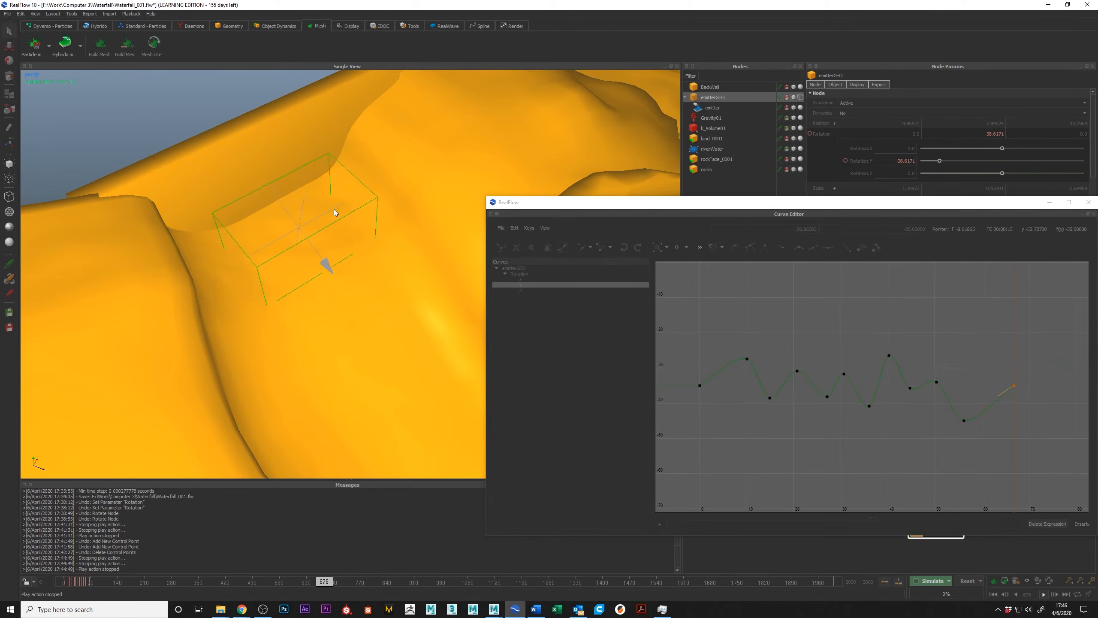
{"action": "left_click", "coordinate": [1089, 205]}
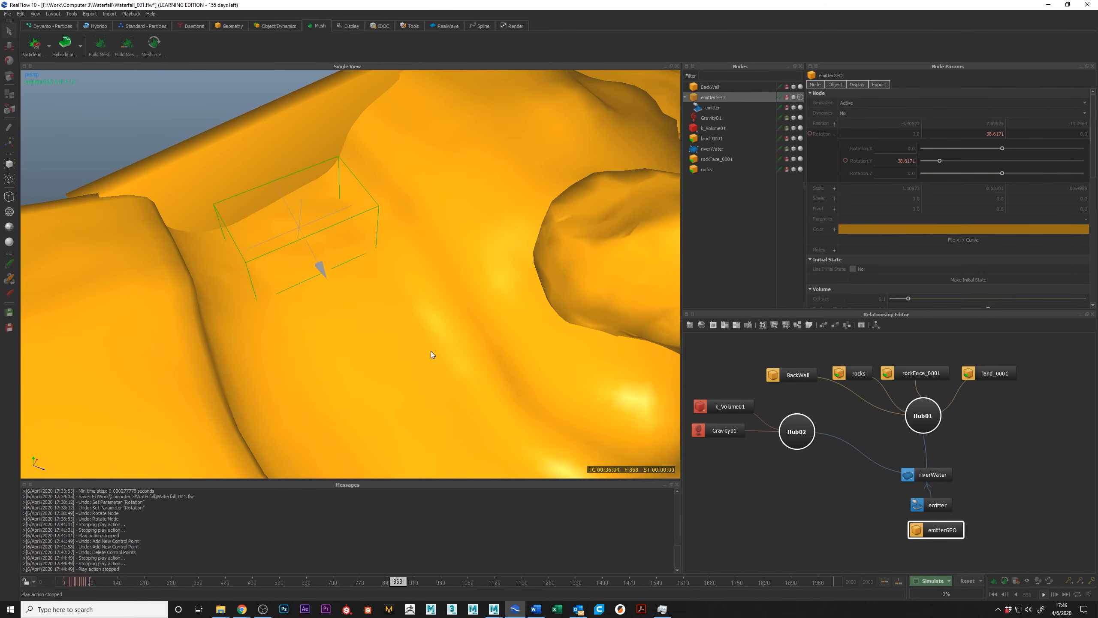
{"action": "left_click", "coordinate": [1043, 594]}
{"action": "left_click", "coordinate": [993, 594]}
Set the emitter's speed variation to about 6.1 and its angle variation to about 13.5.
{"action": "left_click_drag", "start_coordinate": [333, 211], "coordinate": [224, 229], "text": "alt"}
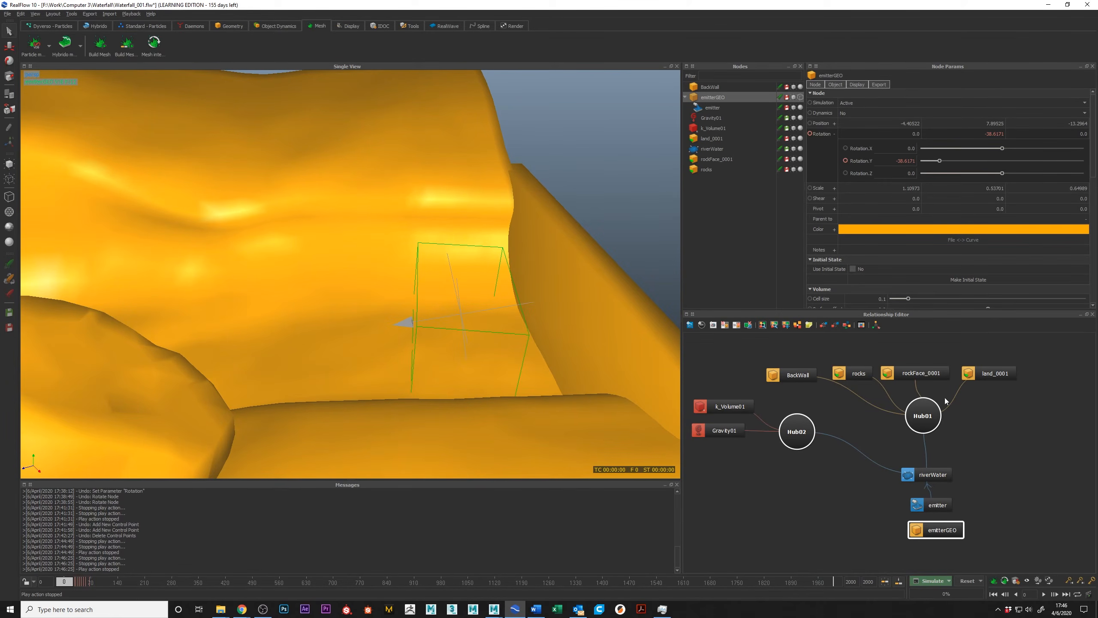
{"action": "left_click", "coordinate": [935, 505]}
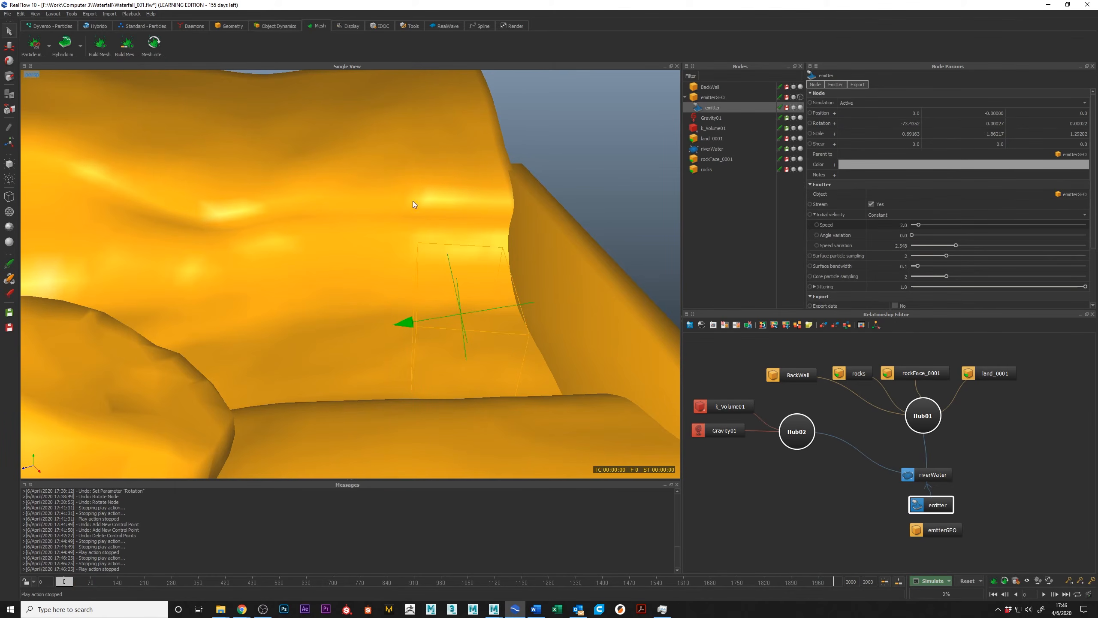
{"action": "left_click_drag", "start_coordinate": [997, 245], "coordinate": [1017, 245]}
{"action": "left_click_drag", "start_coordinate": [952, 236], "coordinate": [958, 236]}
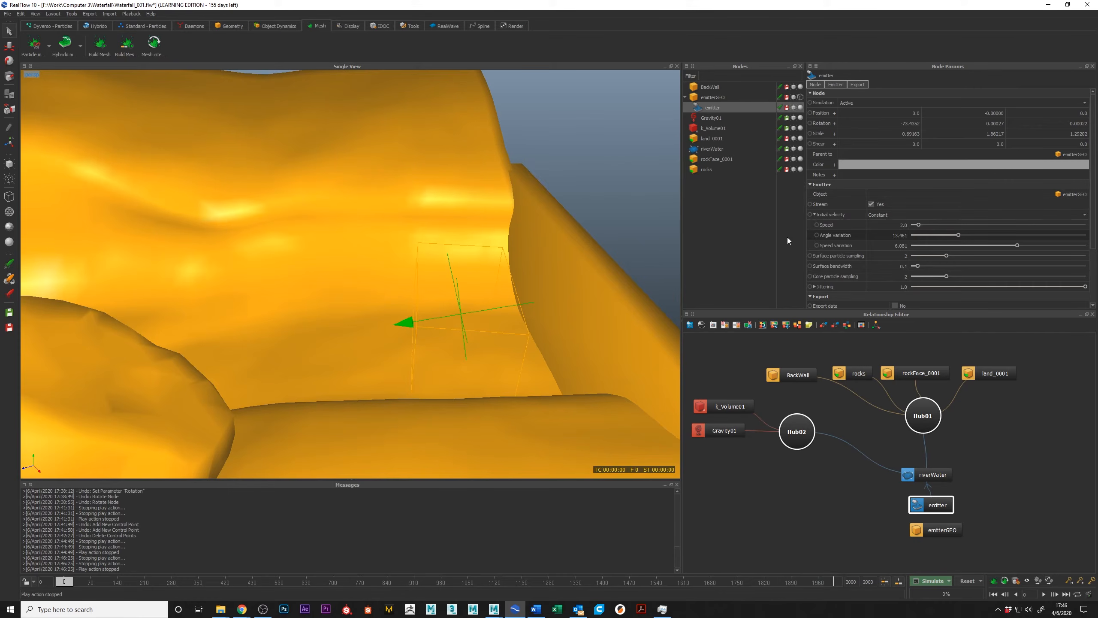
Key the emitter's Speed of 2.0 at frame 0 and shorten the timeline to 200 frames.
{"action": "left_click", "coordinate": [816, 225]}
{"action": "double_click", "coordinate": [875, 581]}
{"action": "type", "text": "200"}
{"action": "key", "text": "Return"}
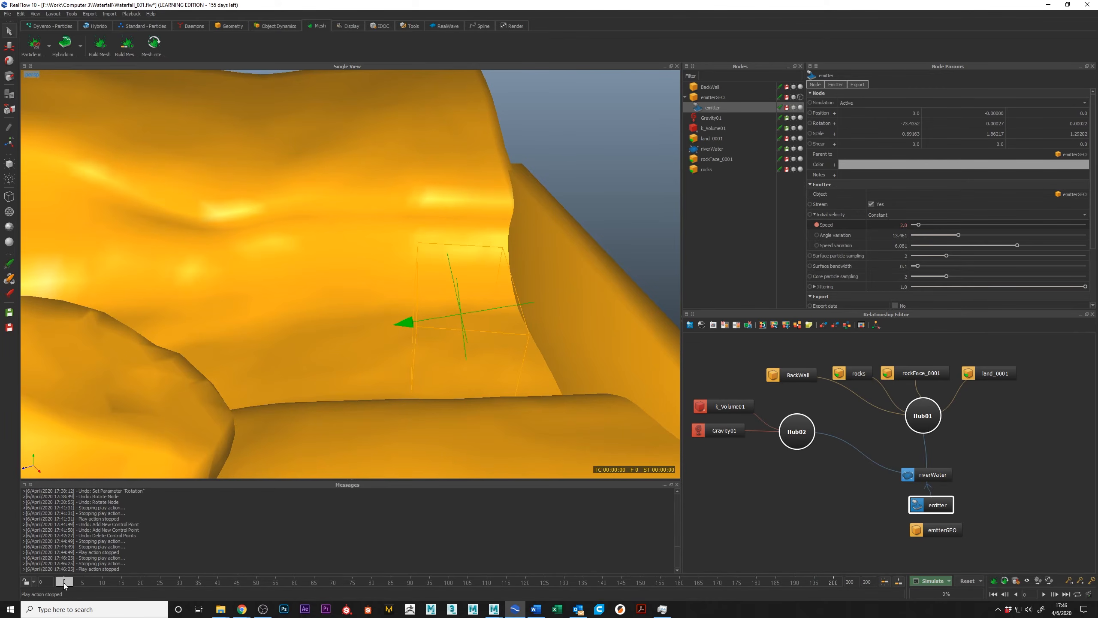
Key the emitter's Speed at 3.0 near frame 6.
{"action": "left_click_drag", "start_coordinate": [65, 580], "coordinate": [83, 586]}
{"action": "double_click", "coordinate": [900, 225]}
{"action": "type", "text": "3"}
{"action": "key", "text": "Return"}
Key the emitter's Speed at 1.5 on frame 10.
{"action": "left_click", "coordinate": [102, 584]}
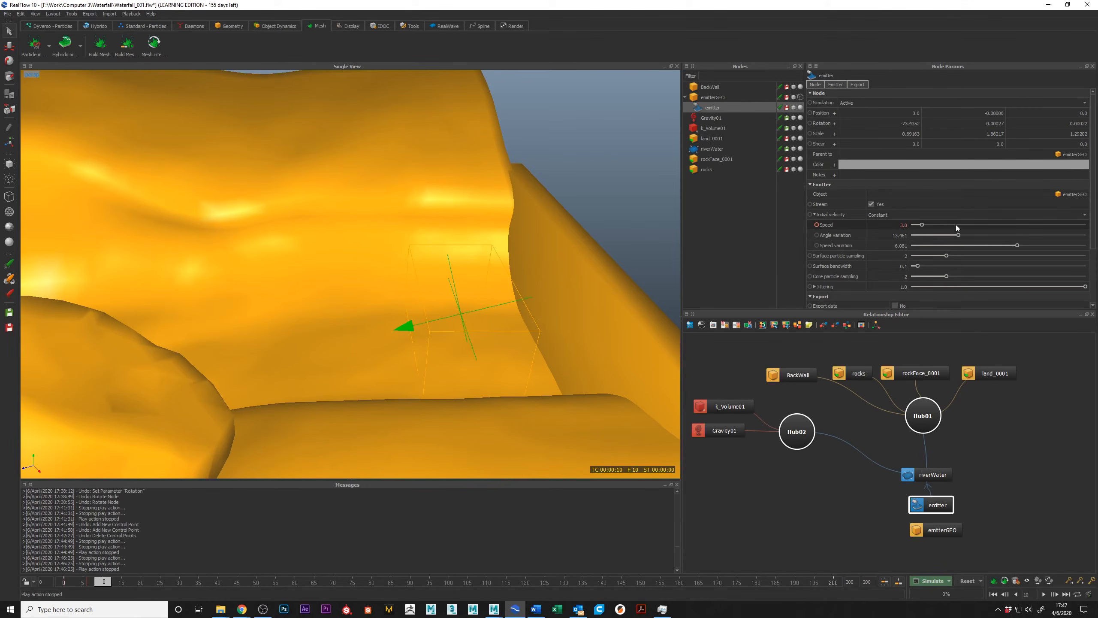
{"action": "double_click", "coordinate": [900, 225]}
{"action": "type", "text": "1.5"}
{"action": "key", "text": "Return"}
{"action": "key", "text": "ctrl+z"}
{"action": "double_click", "coordinate": [907, 225]}
{"action": "type", "text": "1.54"}
{"action": "key", "text": "BackSpace"}
{"action": "key", "text": "Return"}
Open the emitter's Speed curve for editing and bring its last key into view.
{"action": "right_click", "coordinate": [834, 224]}
{"action": "left_click", "coordinate": [850, 228]}
{"action": "scroll", "coordinate": [641, 303], "scroll_direction": "down", "scroll_amount": 1}
{"action": "middle_click_drag", "start_coordinate": [726, 331], "coordinate": [652, 329], "text": "alt"}
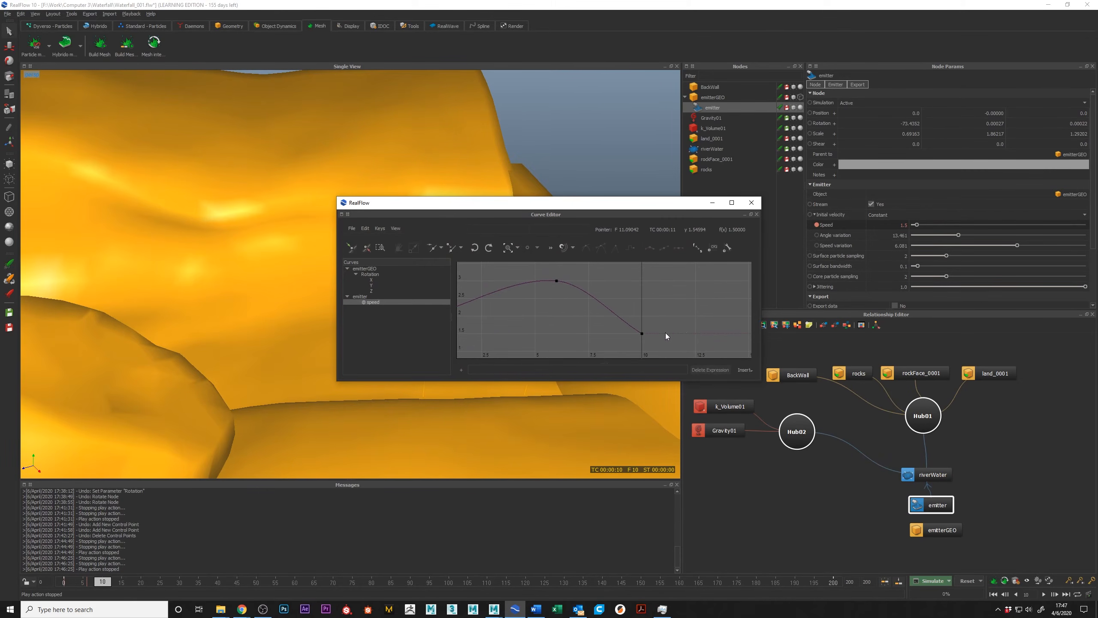
Add two Speed keys after frame 10, forming a peak near frame 12 and a trough near frame 14.
{"action": "left_click", "coordinate": [687, 333]}
{"action": "left_click", "coordinate": [733, 333]}
{"action": "left_click_drag", "start_coordinate": [688, 333], "coordinate": [686, 274]}
{"action": "middle_click_drag", "start_coordinate": [727, 319], "coordinate": [699, 329], "text": "alt"}
{"action": "left_click_drag", "start_coordinate": [660, 289], "coordinate": [657, 302]}
Add more Speed keys beyond frame 14 and move them up and down into uneven peaks and troughs.
{"action": "middle_click_drag", "start_coordinate": [710, 338], "coordinate": [641, 309], "text": "alt"}
{"action": "left_click", "coordinate": [678, 312]}
{"action": "left_click_drag", "start_coordinate": [635, 312], "coordinate": [728, 322]}
{"action": "left_click", "coordinate": [725, 304]}
{"action": "middle_click_drag", "start_coordinate": [729, 315], "coordinate": [587, 305], "text": "alt"}
{"action": "left_click", "coordinate": [647, 313]}
{"action": "left_click_drag", "start_coordinate": [647, 313], "coordinate": [641, 265]}
{"action": "middle_click_drag", "start_coordinate": [641, 282], "coordinate": [655, 306], "text": "alt"}
{"action": "left_click_drag", "start_coordinate": [633, 302], "coordinate": [632, 286]}
{"action": "middle_click_drag", "start_coordinate": [675, 313], "coordinate": [656, 342], "text": "alt"}
{"action": "left_click", "coordinate": [656, 341], "text": "ctrl"}
{"action": "left_click_drag", "start_coordinate": [655, 340], "coordinate": [636, 349]}
{"action": "right_click_drag", "start_coordinate": [550, 313], "coordinate": [547, 301], "text": "alt"}
{"action": "left_click", "coordinate": [509, 248]}
Finish the Speed curve with a last key near frame 29 and set its value to 2.
{"action": "left_click", "coordinate": [727, 341]}
{"action": "middle_click_drag", "start_coordinate": [728, 326], "coordinate": [641, 316], "text": "alt"}
{"action": "left_click", "coordinate": [697, 303], "text": "ctrl"}
{"action": "double_click", "coordinate": [582, 235]}
{"action": "type", "text": "2"}
{"action": "key", "text": "Return"}
Set the Speed curve's last node behaviour so the pattern repeats past the final key.
{"action": "left_click", "coordinate": [379, 227]}
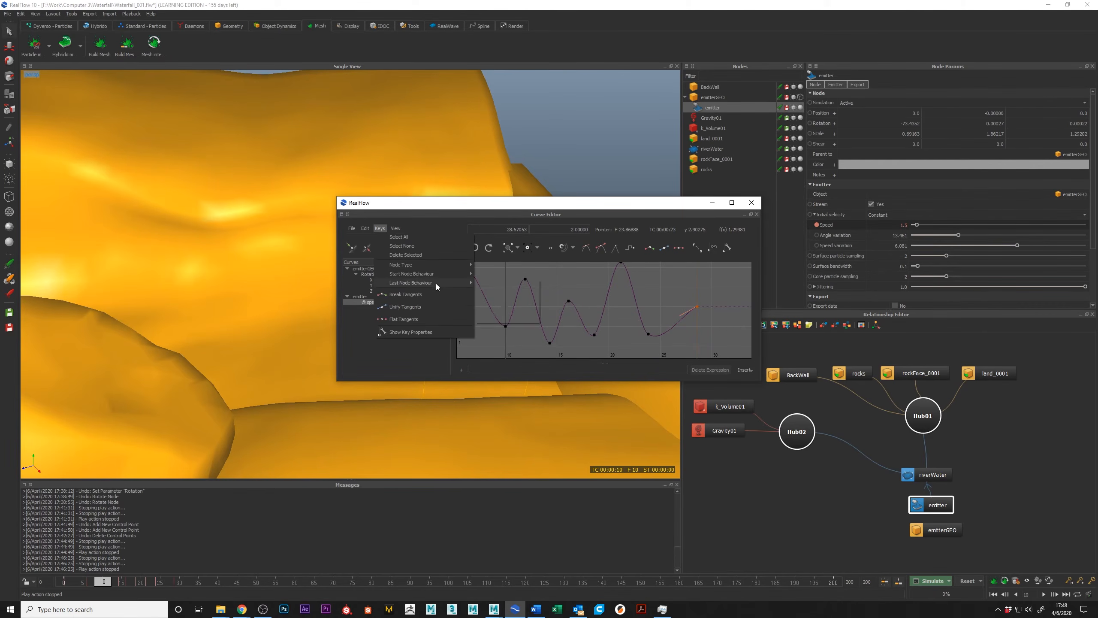
{"action": "mouse_move", "coordinate": [435, 282]}
{"action": "left_click", "coordinate": [495, 309]}
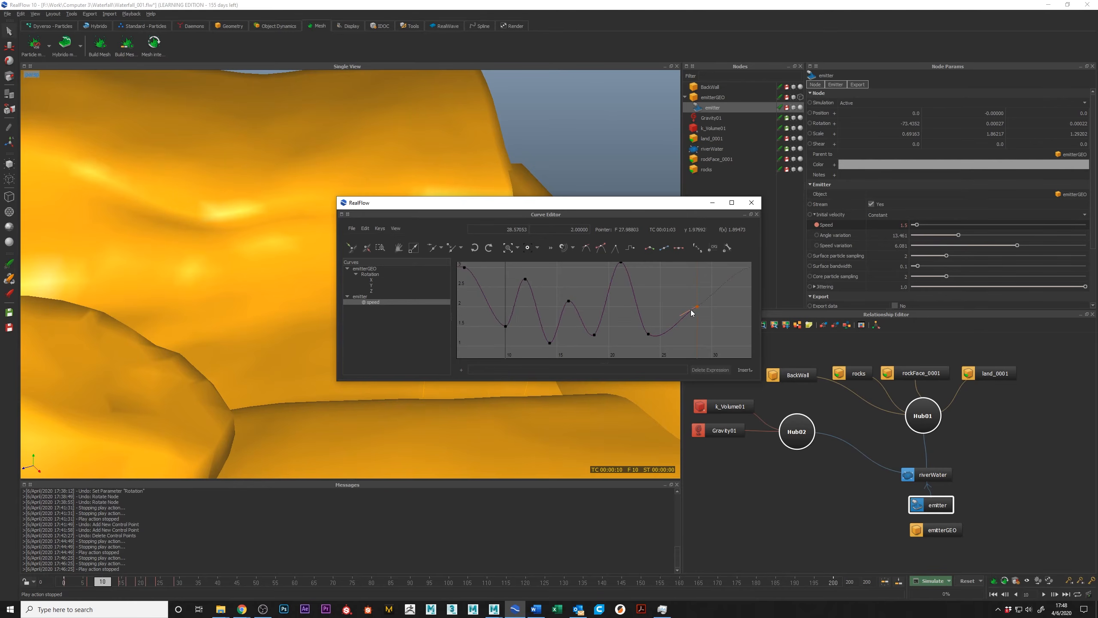
Reposition the Speed curve's keys into a more irregular wave, moving the last key to about frame 26.
{"action": "middle_click_drag", "start_coordinate": [658, 308], "coordinate": [590, 300], "text": "alt"}
{"action": "left_click_drag", "start_coordinate": [573, 307], "coordinate": [553, 306]}
{"action": "middle_click_drag", "start_coordinate": [540, 312], "coordinate": [739, 304], "text": "alt"}
{"action": "left_click_drag", "start_coordinate": [573, 275], "coordinate": [557, 275]}
{"action": "left_click_drag", "start_coordinate": [606, 313], "coordinate": [662, 323]}
{"action": "middle_click_drag", "start_coordinate": [747, 317], "coordinate": [723, 315]}
{"action": "left_click_drag", "start_coordinate": [484, 297], "coordinate": [508, 326]}
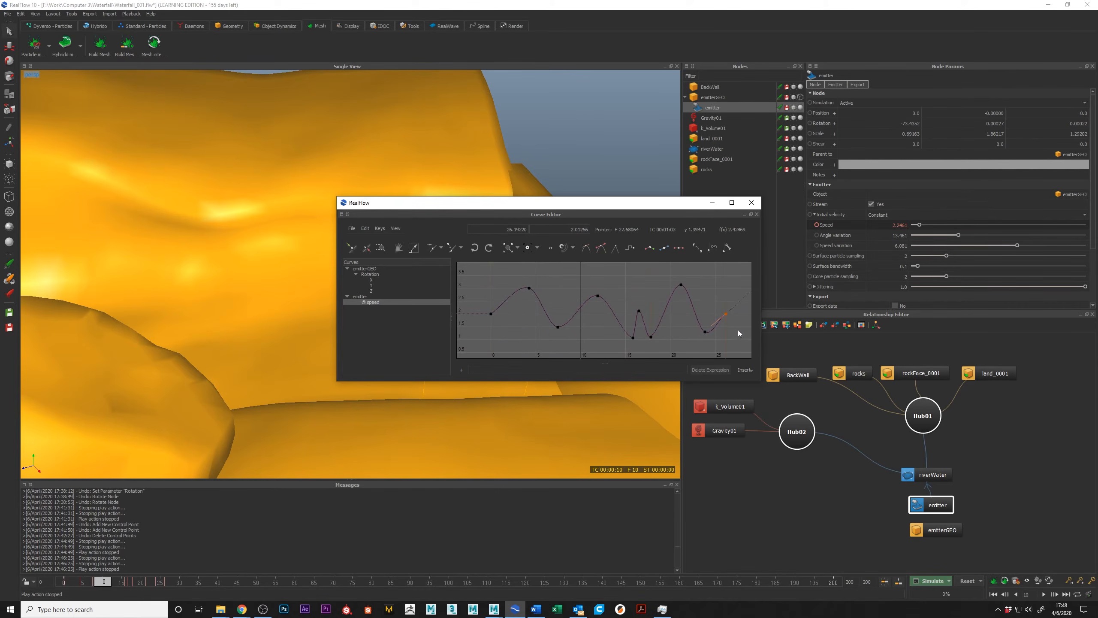
Close the Curve Editor and save the waterfall scene with the emitter's edited curves.
{"action": "left_click_drag", "start_coordinate": [477, 294], "coordinate": [504, 325]}
{"action": "middle_click_drag", "start_coordinate": [750, 322], "coordinate": [660, 324]}
{"action": "right_click_drag", "start_coordinate": [681, 319], "coordinate": [663, 316]}
{"action": "left_click", "coordinate": [752, 203]}
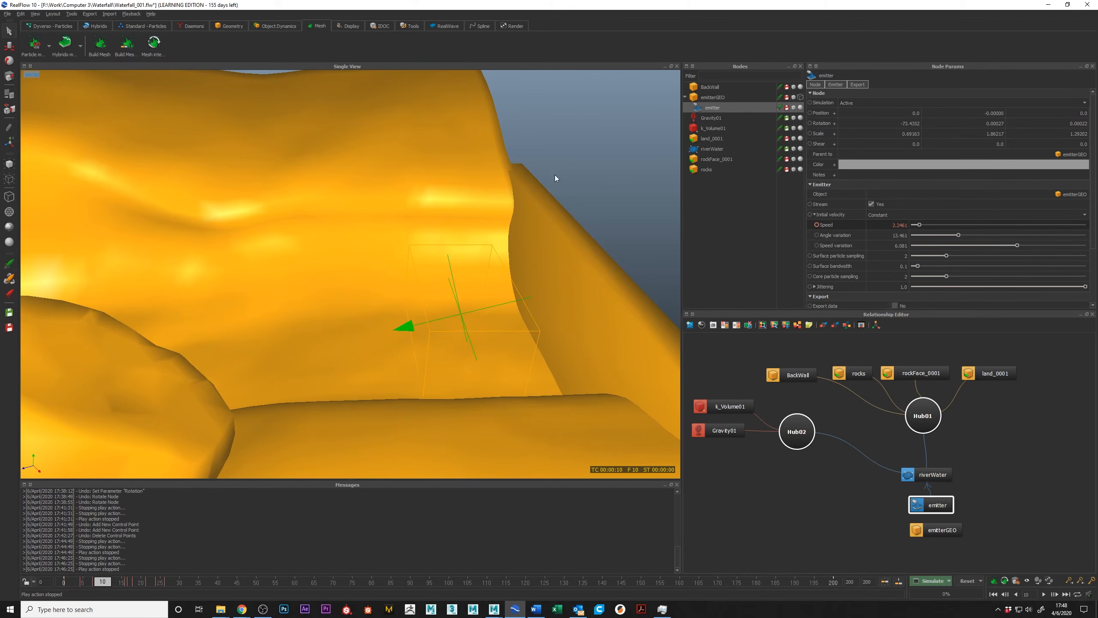
{"action": "left_click_drag", "start_coordinate": [494, 302], "coordinate": [537, 306], "text": "alt"}
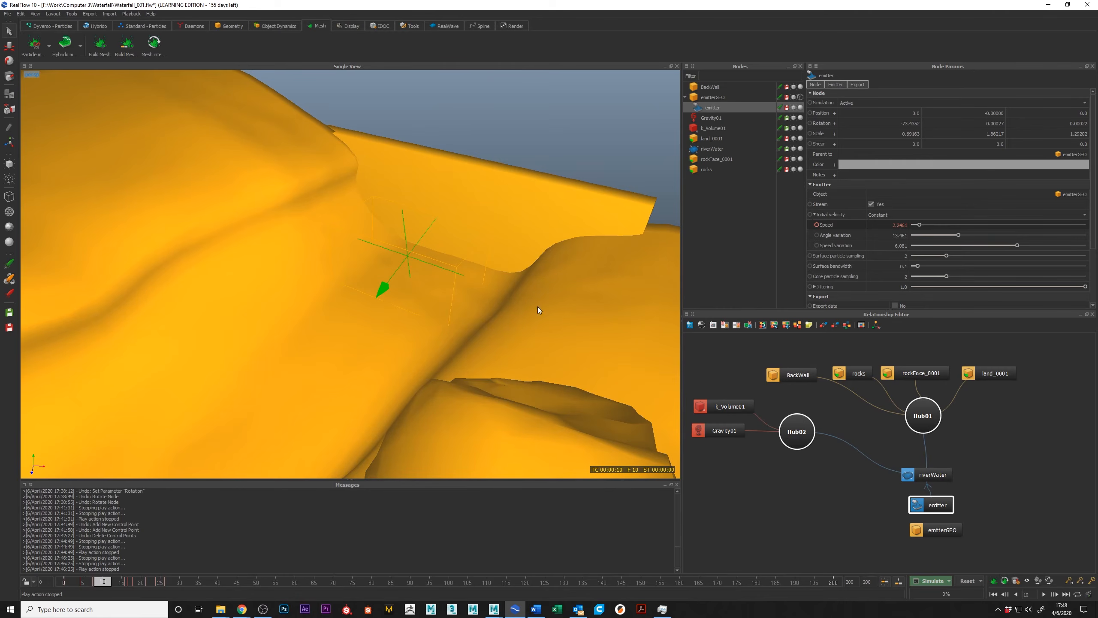
{"action": "key", "text": "ctrl+s"}
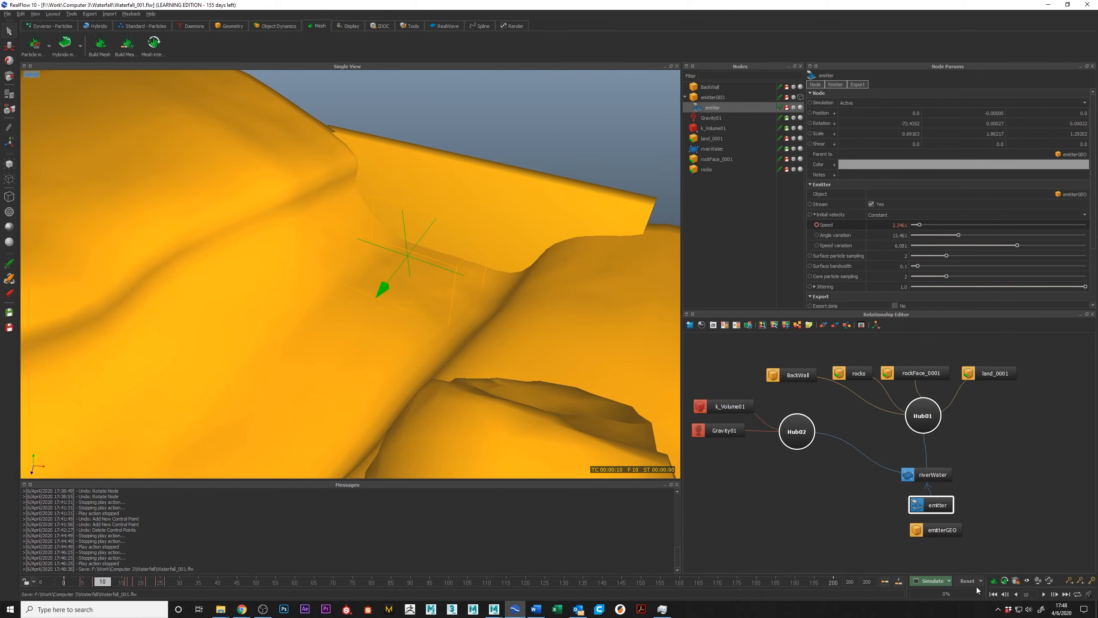
{"action": "mouse_move", "coordinate": [333, 281]}
{"action": "left_mouse_down", "text": "alt"}
{"action": "mouse_move", "coordinate": [497, 306]}
{"action": "mouse_move", "coordinate": [492, 319]}
{"action": "mouse_move", "coordinate": [526, 326]}
{"action": "mouse_move", "coordinate": [403, 318]}
{"action": "mouse_move", "coordinate": [444, 290]}
{"action": "mouse_move", "coordinate": [351, 284]}
{"action": "left_mouse_up", "text": "alt"}
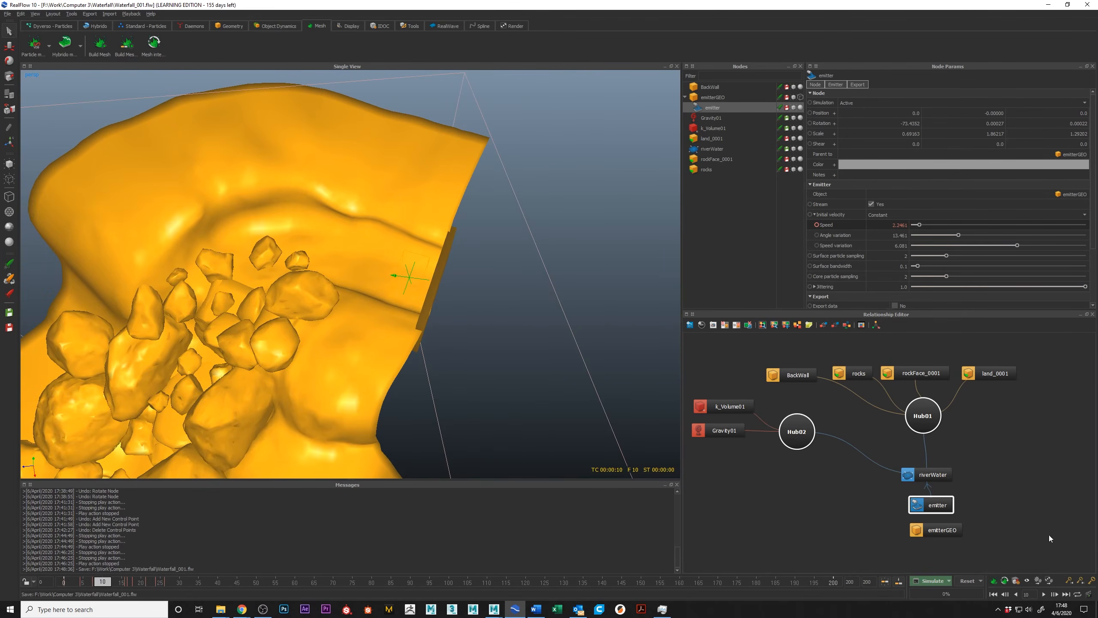
{"action": "middle_click_drag", "start_coordinate": [384, 329], "coordinate": [418, 352], "text": "alt"}
{"action": "key", "text": "ctrl+s"}
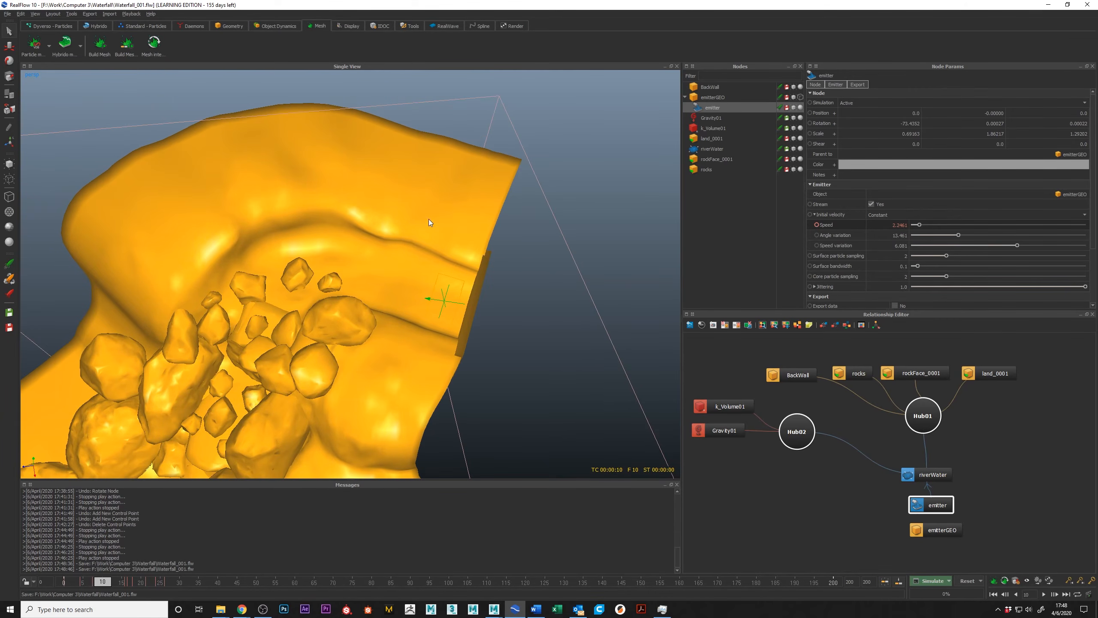
Examine the land_0001 mesh around the emitter channel, its Hybrido Interaction settings, and the riverWater domain's parameters.
{"action": "left_click", "coordinate": [428, 246]}
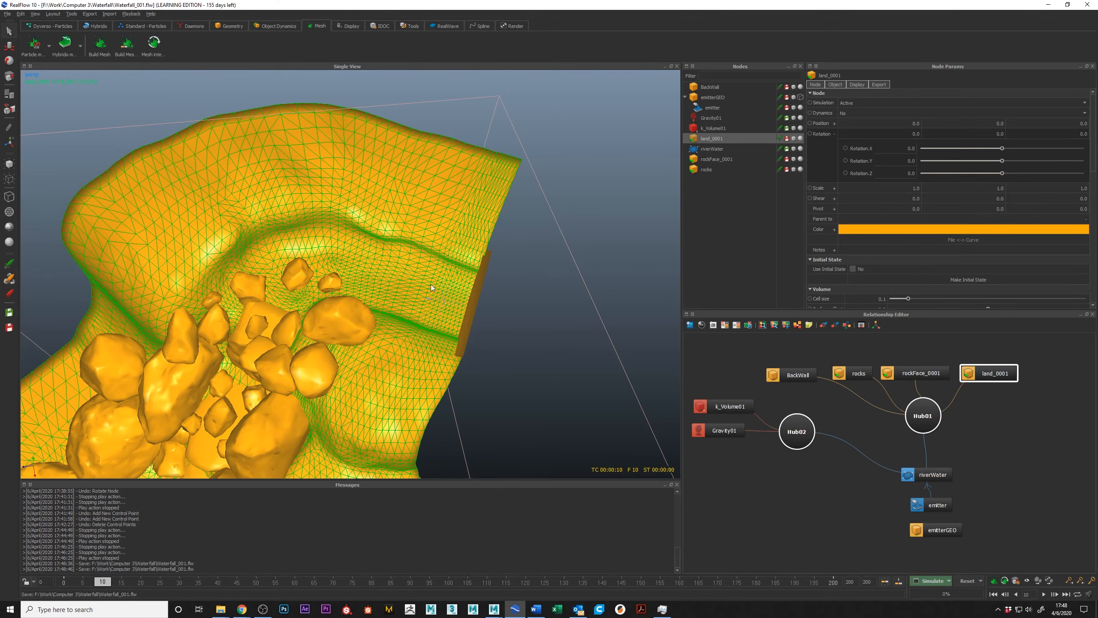
{"action": "left_click_drag", "start_coordinate": [242, 288], "coordinate": [378, 280], "text": "alt"}
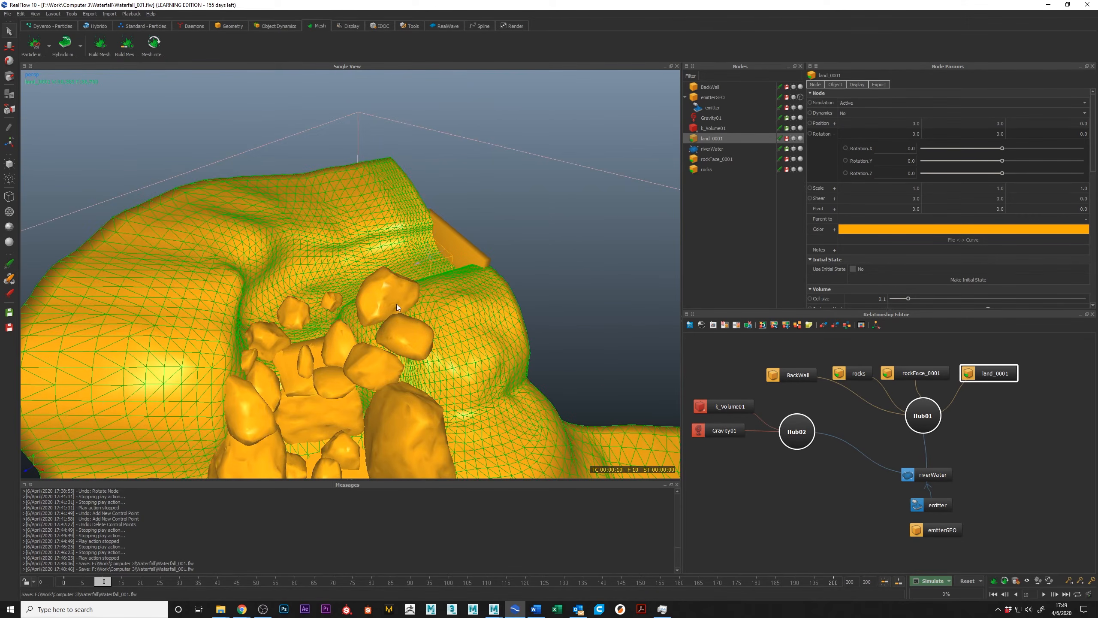
{"action": "left_click", "coordinate": [545, 226]}
{"action": "left_click_drag", "start_coordinate": [546, 225], "coordinate": [334, 259], "text": "alt"}
{"action": "left_click_drag", "start_coordinate": [510, 288], "coordinate": [450, 251], "text": "alt"}
{"action": "left_click_drag", "start_coordinate": [418, 361], "coordinate": [467, 330], "text": "alt"}
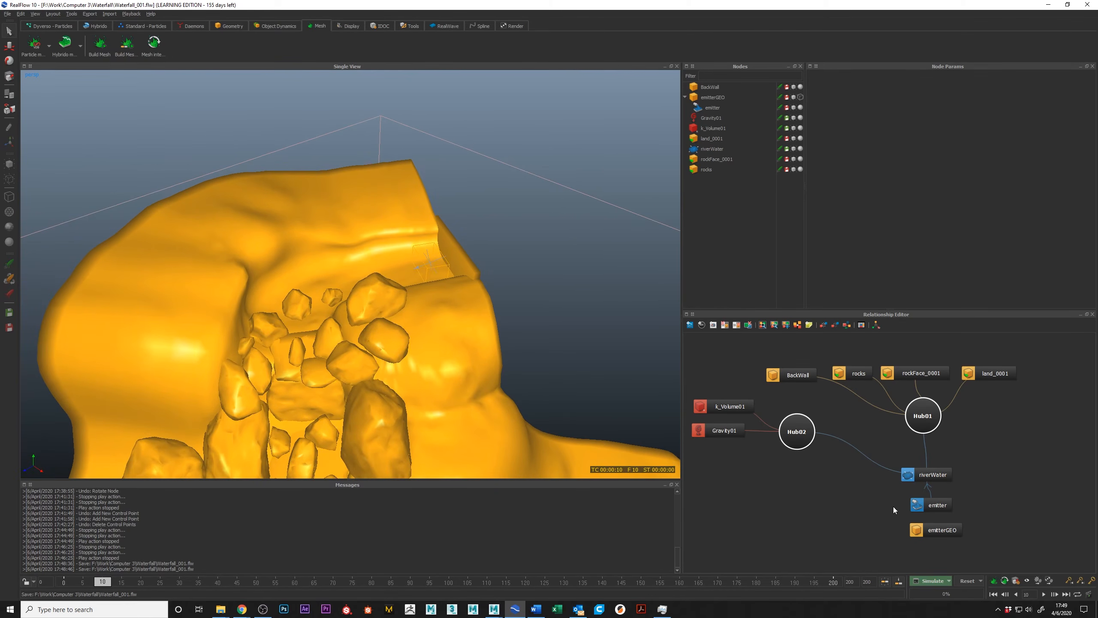
{"action": "left_click", "coordinate": [937, 504]}
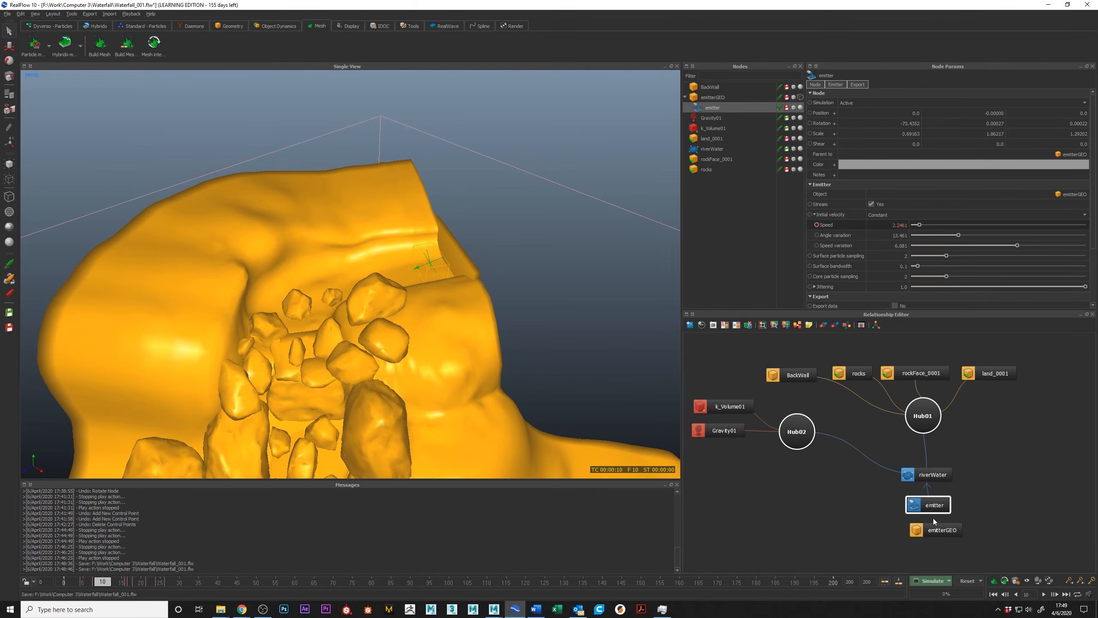
{"action": "left_click", "coordinate": [992, 373]}
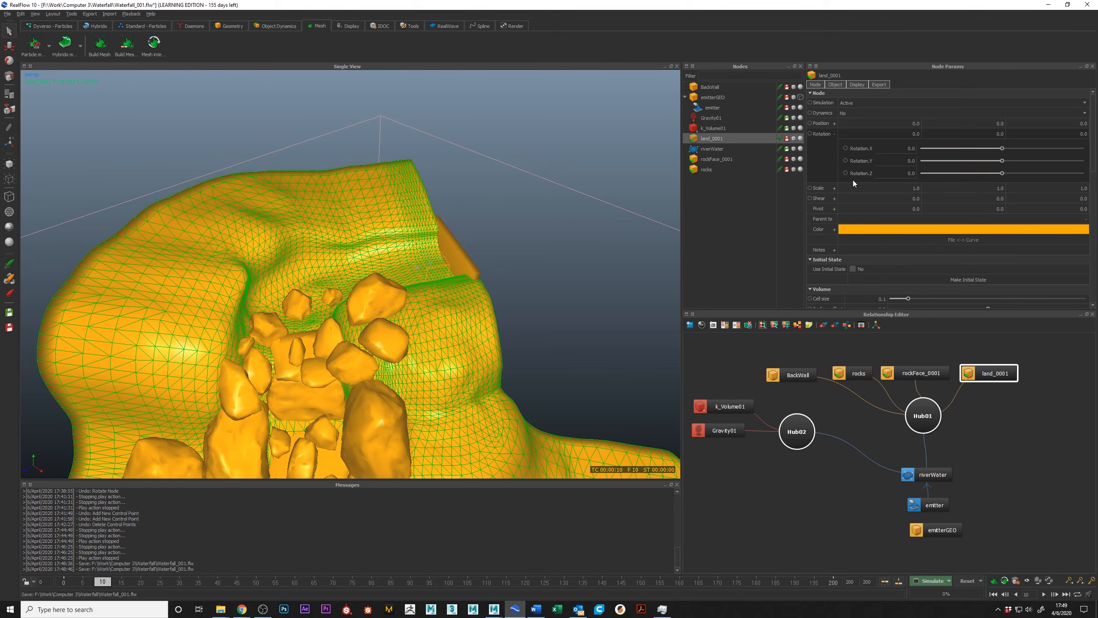
{"action": "scroll", "coordinate": [925, 218], "scroll_direction": "down", "scroll_amount": 3}
{"action": "scroll", "coordinate": [842, 237], "scroll_direction": "down", "scroll_amount": 3}
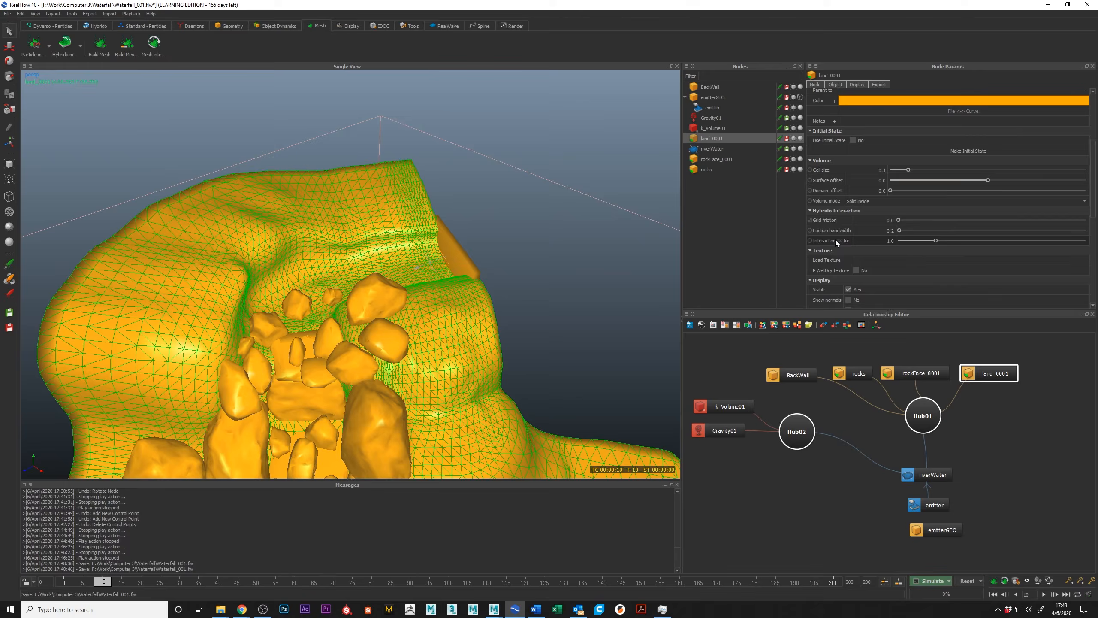
{"action": "mouse_move", "coordinate": [835, 240]}
{"action": "left_click", "coordinate": [931, 474]}
{"action": "middle_click_drag", "start_coordinate": [408, 302], "coordinate": [468, 265], "text": "alt"}
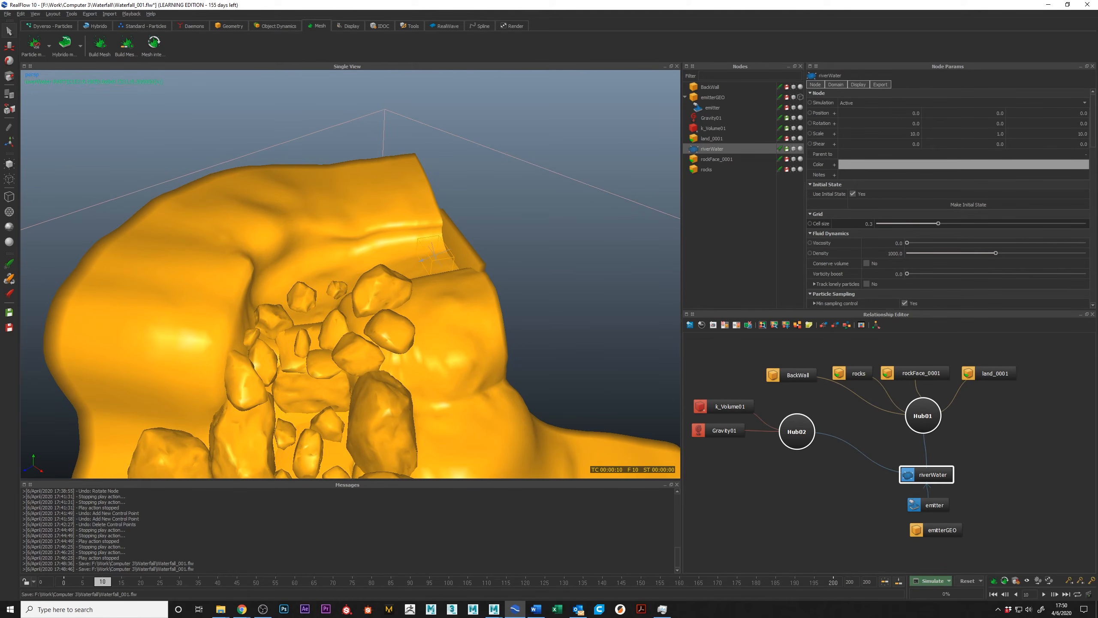
Switch to File Explorer and delete all the riverWater .rpc cache files from the Waterfall project's particles/rpc folder.
{"action": "left_click_drag", "start_coordinate": [0, 141], "coordinate": [249, 143]}
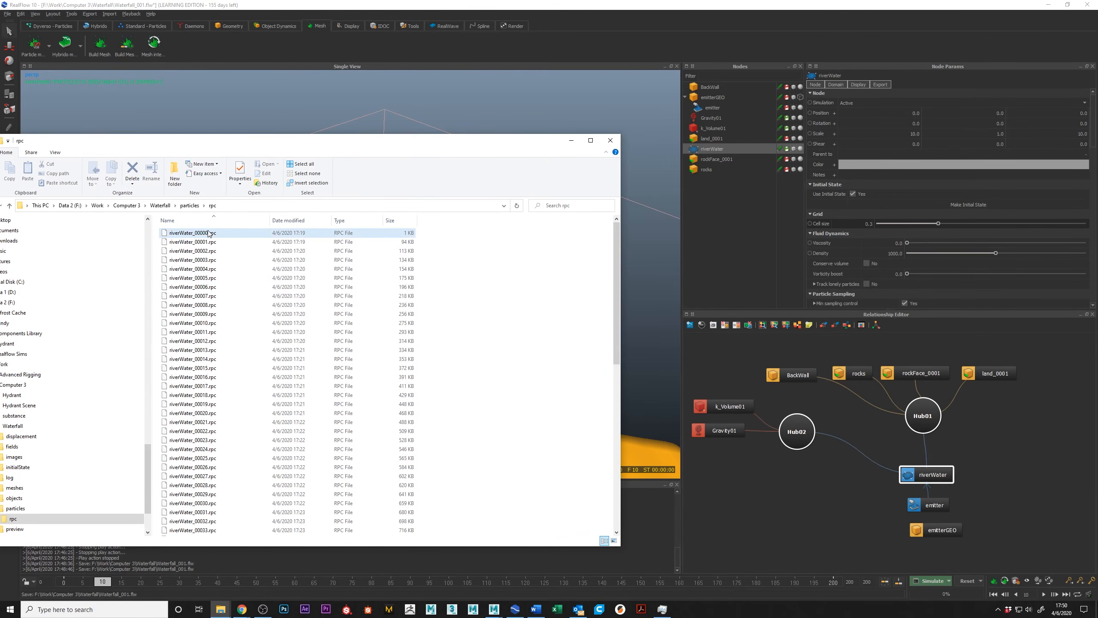
{"action": "left_click", "coordinate": [160, 205]}
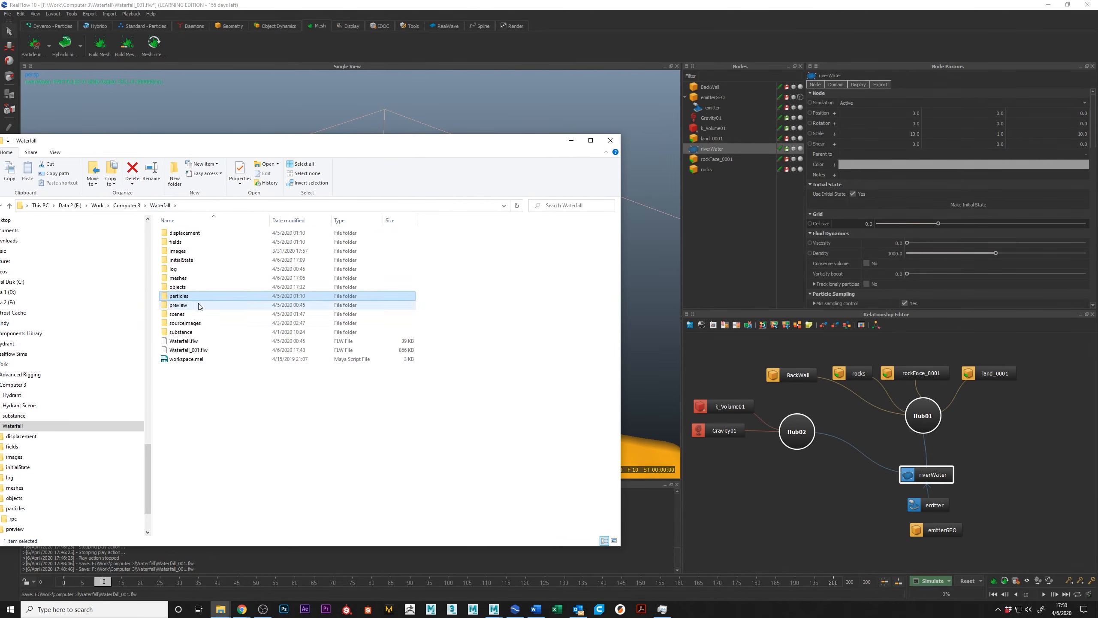
{"action": "double_click", "coordinate": [190, 296]}
{"action": "double_click", "coordinate": [184, 234]}
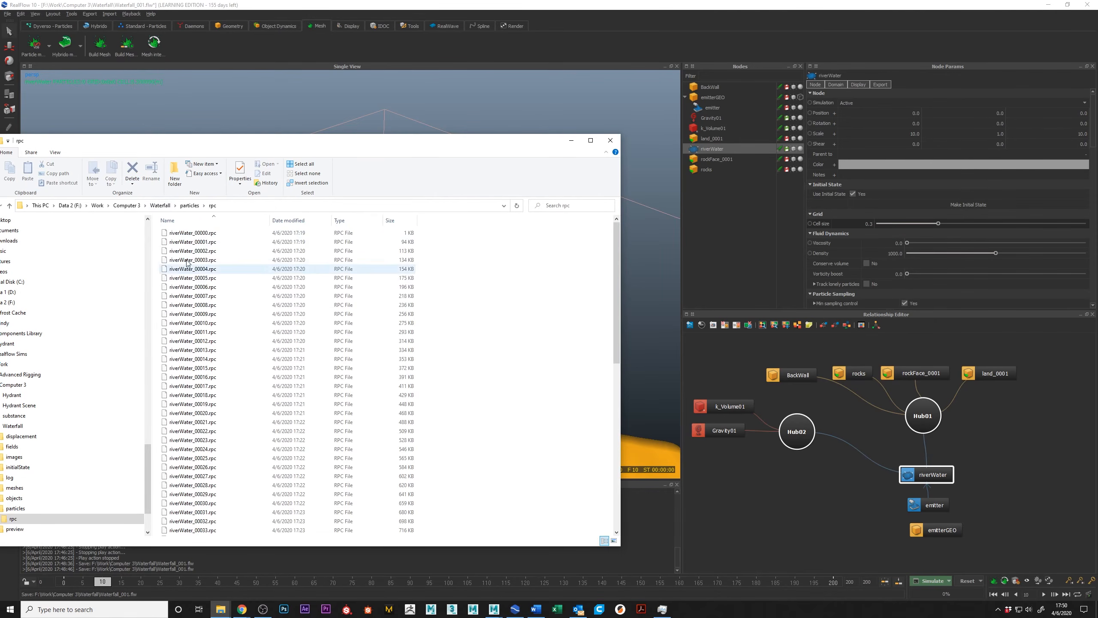
{"action": "scroll", "coordinate": [195, 303], "scroll_direction": "down", "scroll_amount": 13}
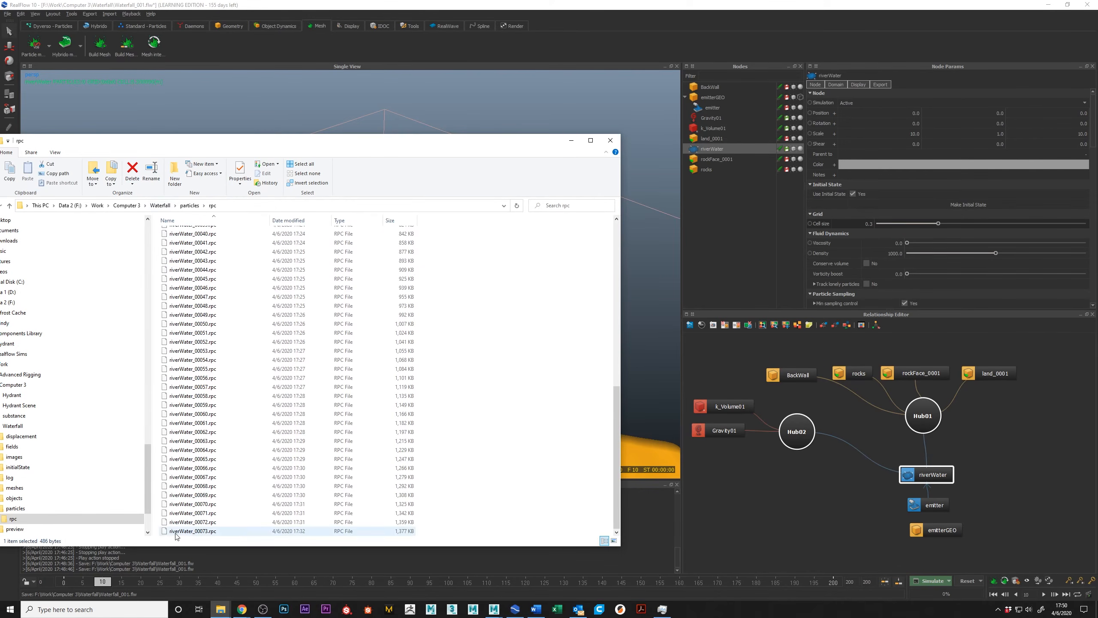
{"action": "left_click", "coordinate": [216, 531], "text": "shift"}
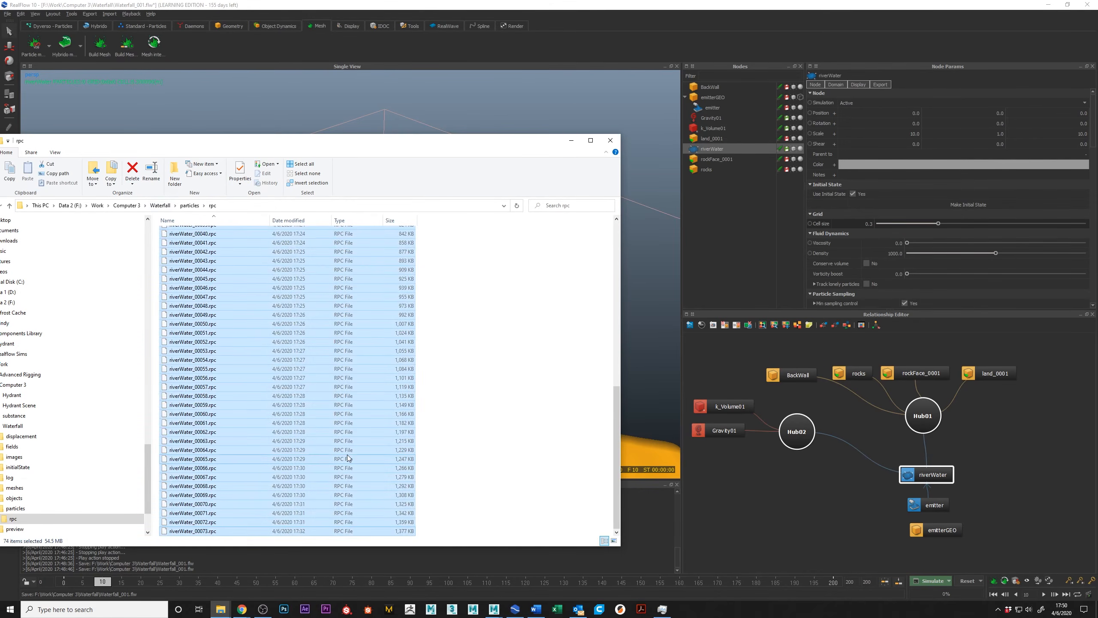
{"action": "key", "text": "Delete"}
{"action": "left_click_drag", "start_coordinate": [416, 145], "coordinate": [0, 145]}
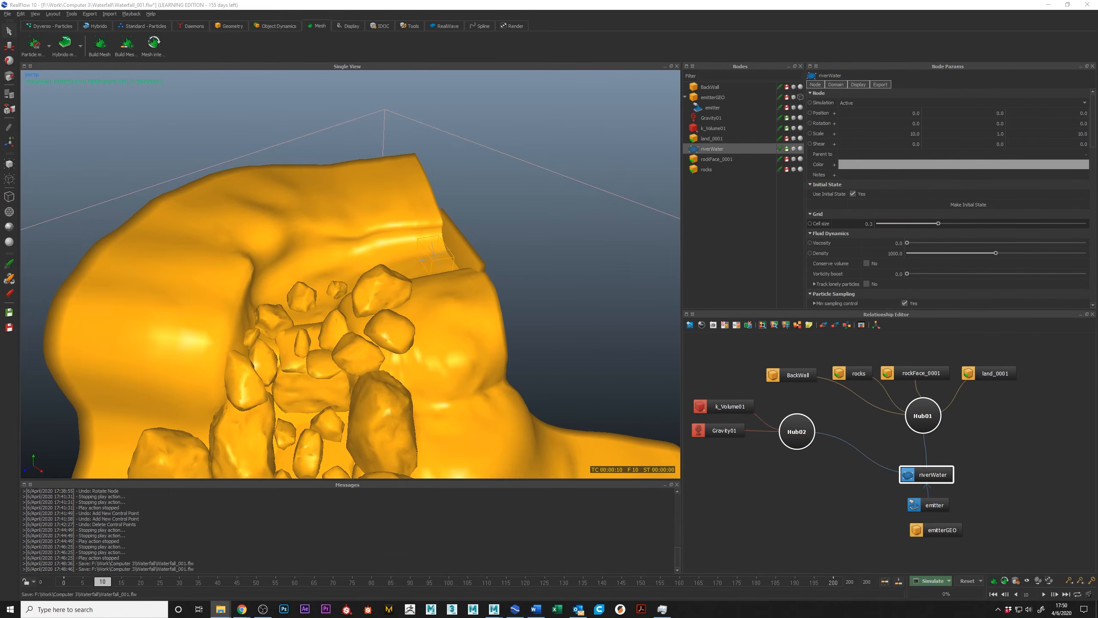
{"action": "left_click", "coordinate": [883, 582]}
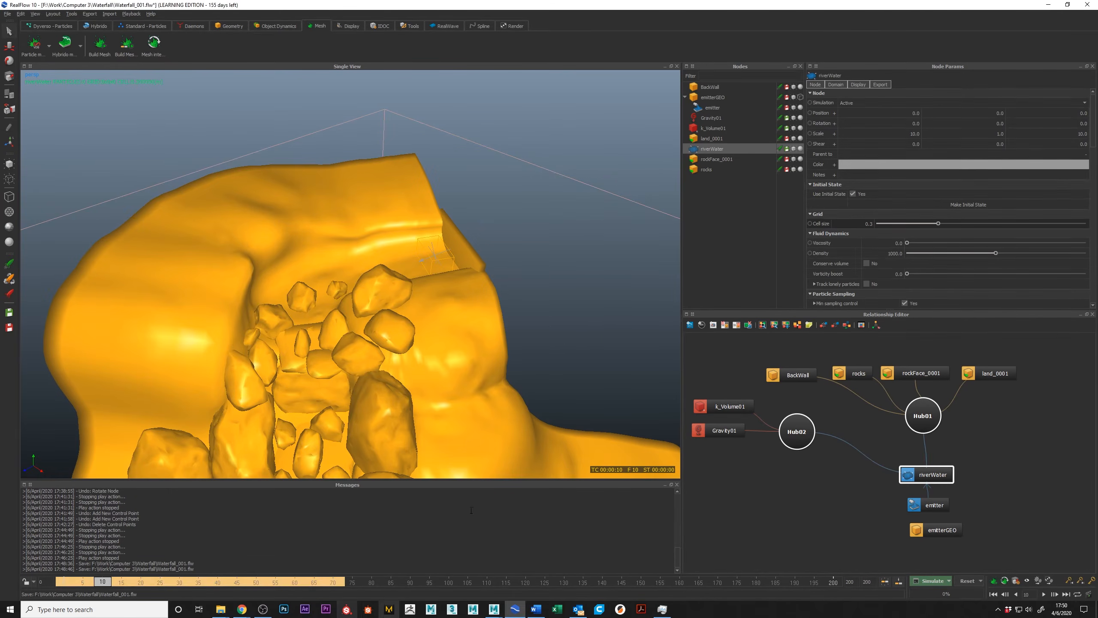
Delete ParticleMesh_VDB01_00006.abc from the Waterfall project's meshes folder and return to the project folder.
{"action": "left_click_drag", "start_coordinate": [0, 125], "coordinate": [386, 118]}
{"action": "left_click", "coordinate": [210, 183]}
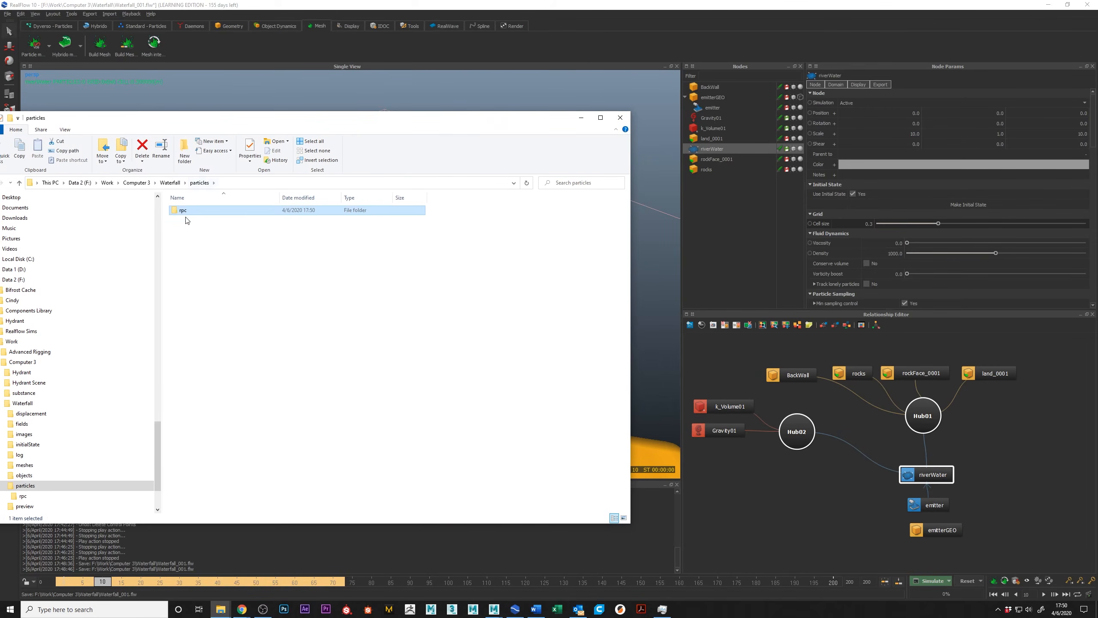
{"action": "left_click", "coordinate": [170, 183]}
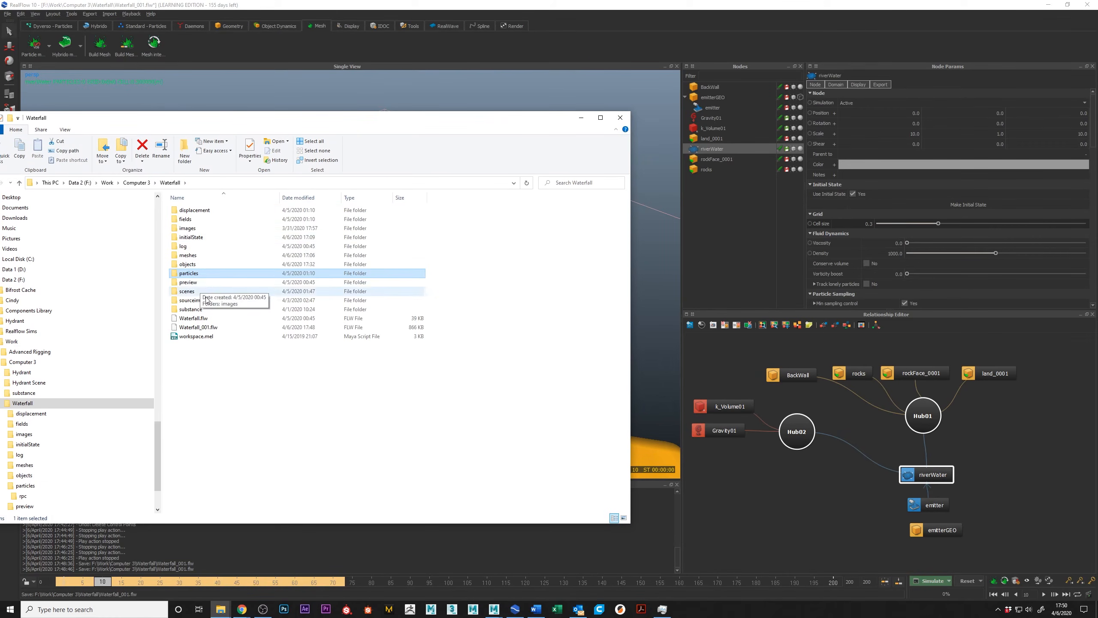
{"action": "left_click_drag", "start_coordinate": [283, 129], "coordinate": [265, 126]}
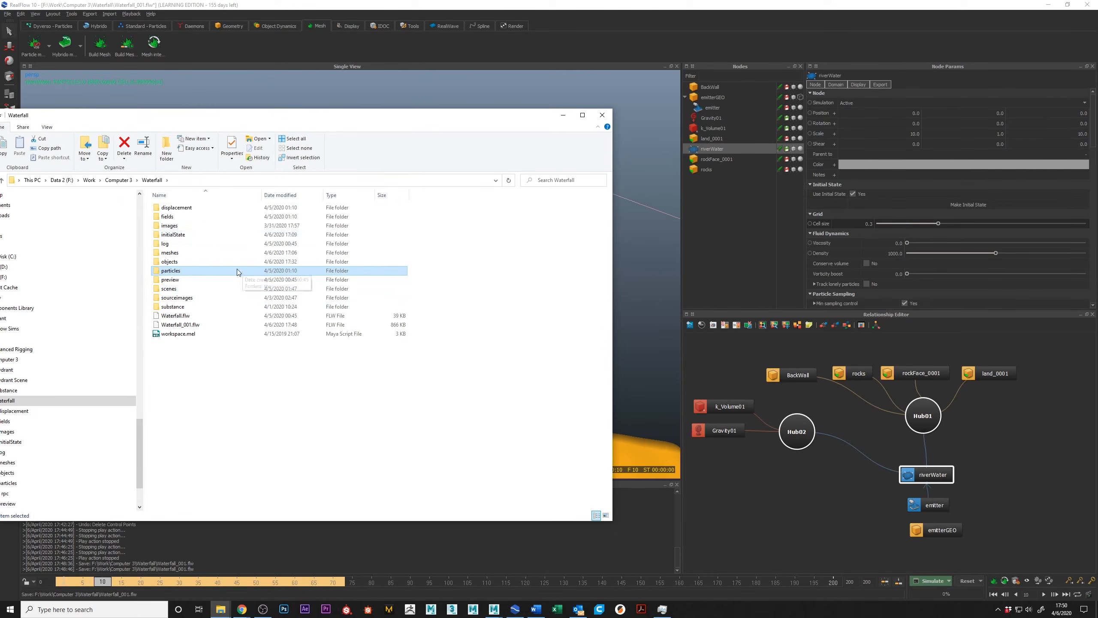
{"action": "double_click", "coordinate": [178, 253]}
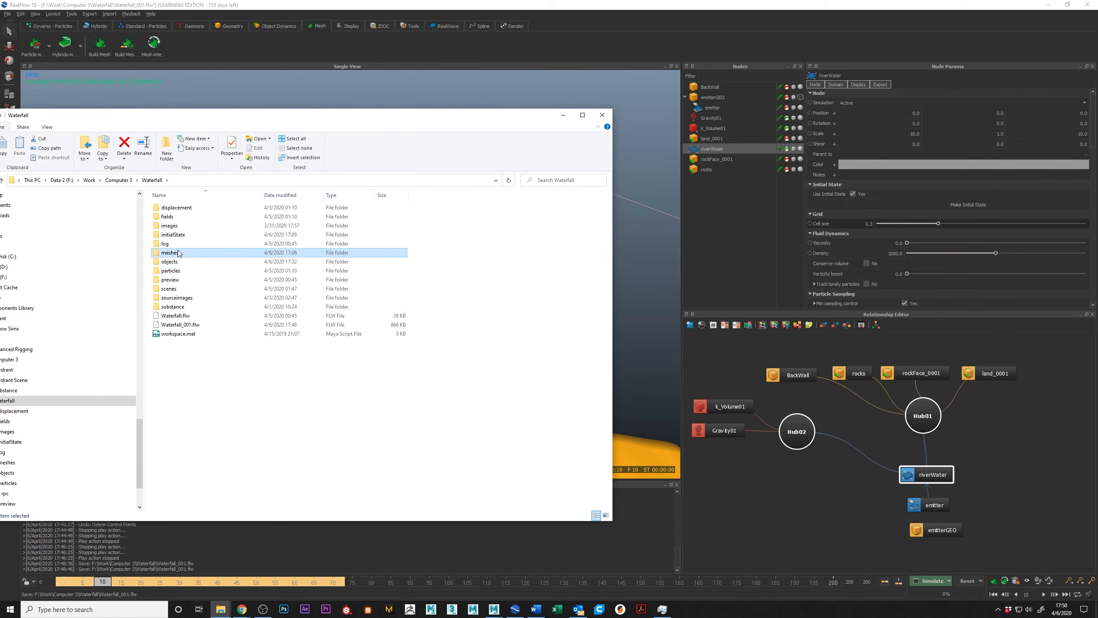
{"action": "left_click", "coordinate": [214, 209]}
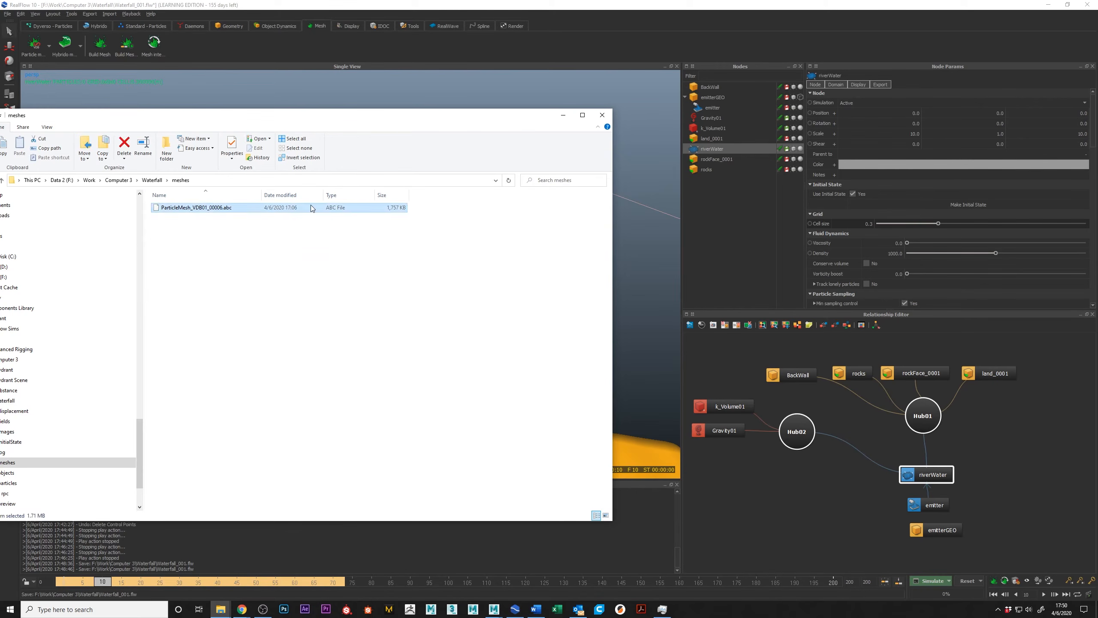
{"action": "left_click", "coordinate": [152, 179]}
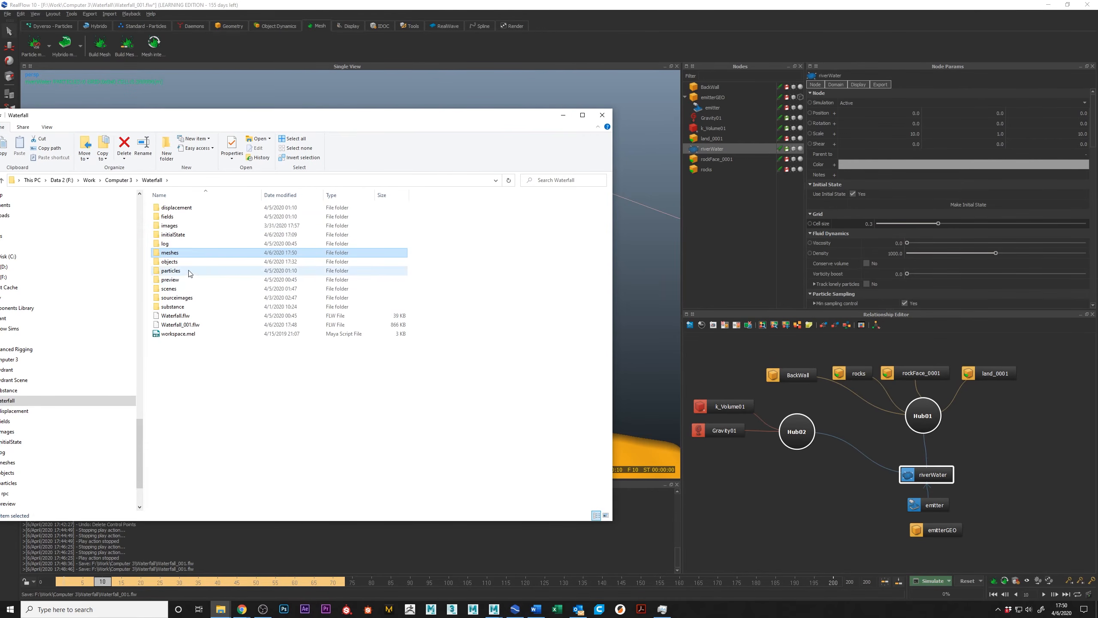
Delete animation.sd and all the cache .bdc files from the objects folder, keeping the imported geometry and bitmap files.
{"action": "double_click", "coordinate": [173, 261]}
{"action": "left_click", "coordinate": [177, 207]}
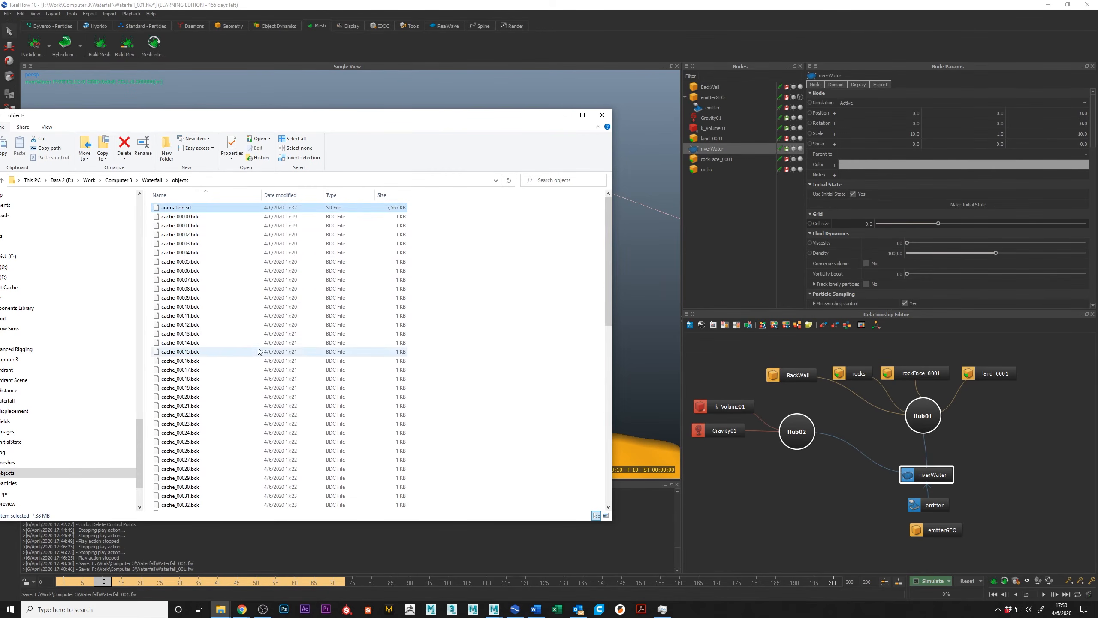
{"action": "scroll", "coordinate": [260, 351], "scroll_direction": "down", "scroll_amount": 15}
{"action": "left_click", "coordinate": [238, 452], "text": "shift"}
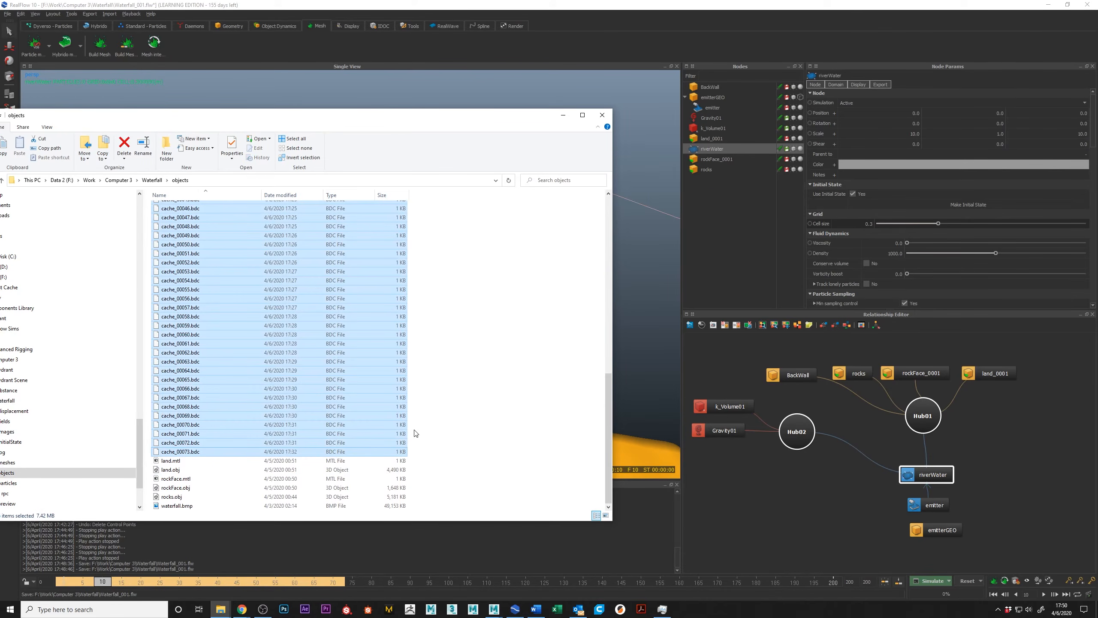
{"action": "key", "text": "Delete"}
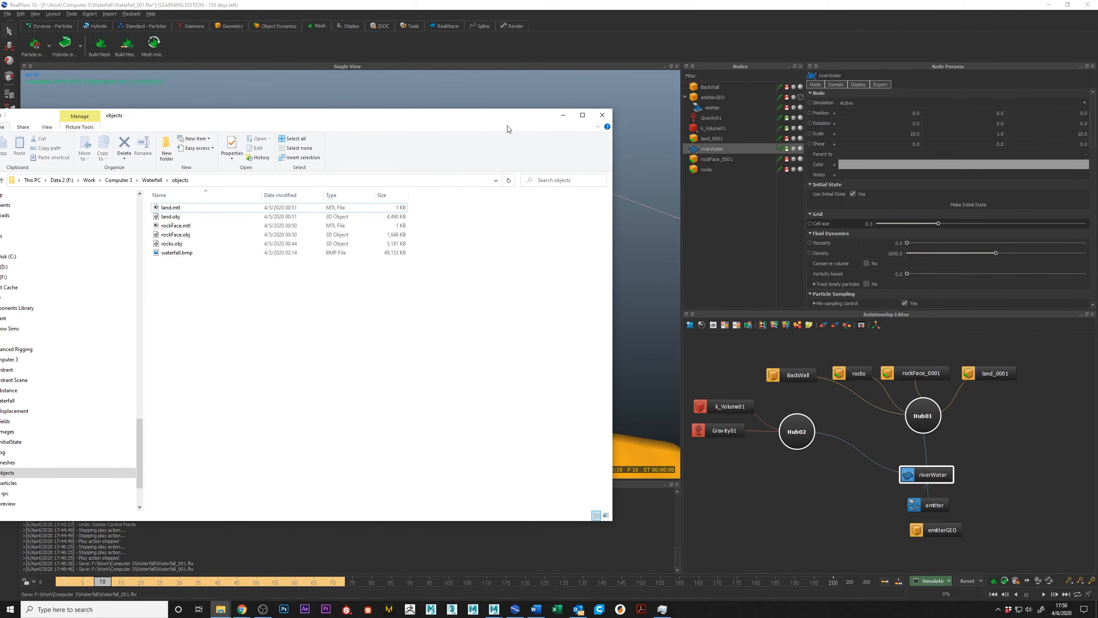
{"action": "left_click_drag", "start_coordinate": [509, 117], "coordinate": [0, 139]}
In RealFlow's Export Central, turn off the Animation (.sd) and Cache (.bdc) object exports and review riverWater's export options.
{"action": "middle_click_drag", "start_coordinate": [529, 193], "coordinate": [513, 197], "text": "alt"}
{"action": "key", "text": "F12"}
{"action": "left_click", "coordinate": [423, 310]}
{"action": "left_click", "coordinate": [423, 317]}
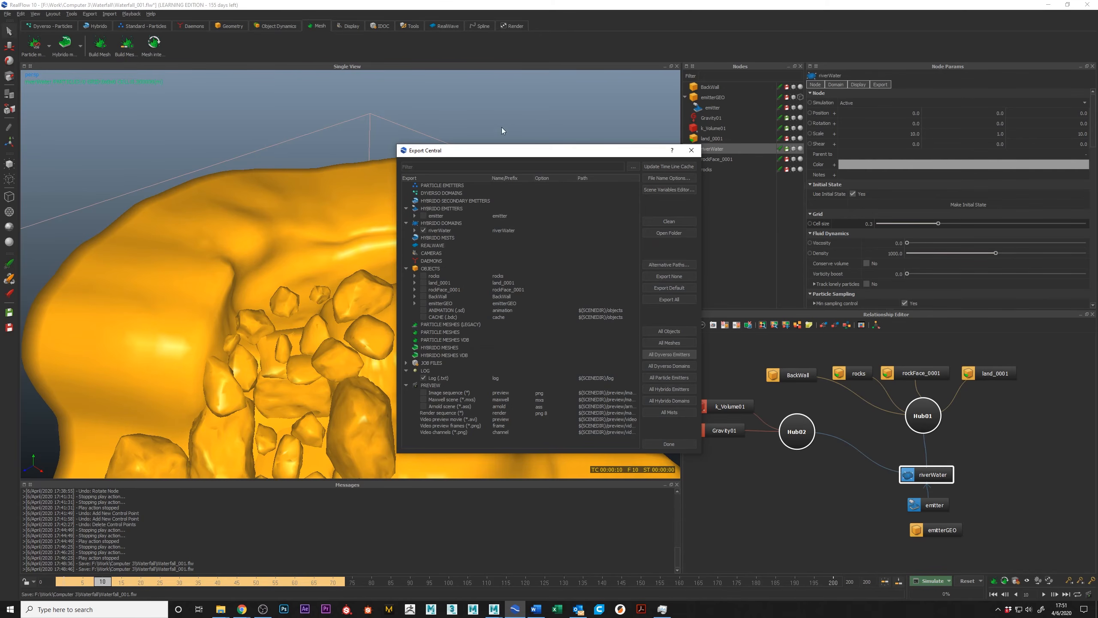
{"action": "left_click", "coordinate": [415, 230]}
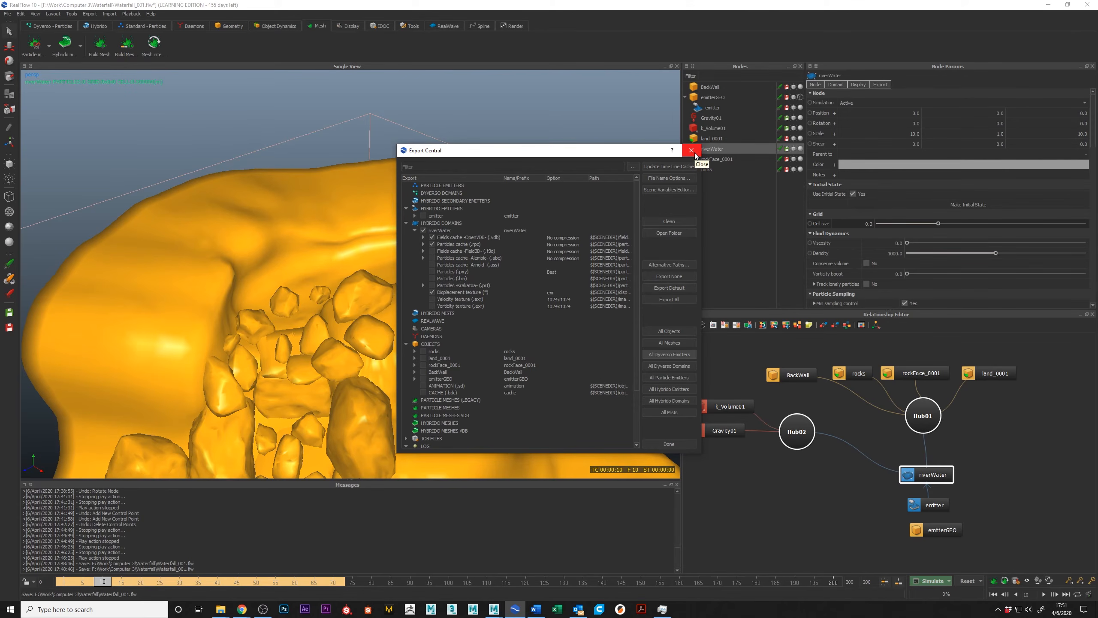
{"action": "left_click", "coordinate": [674, 445]}
Reset the simulation to frame 0, confirm the reset, and save the scene.
{"action": "left_click", "coordinate": [968, 580]}
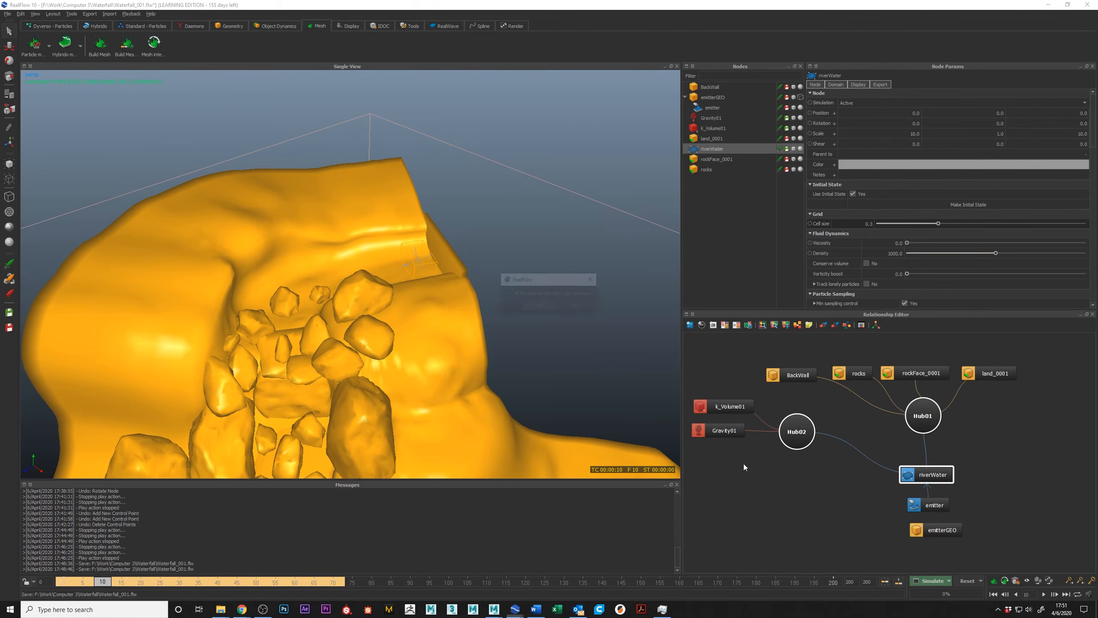
{"action": "left_click", "coordinate": [534, 301]}
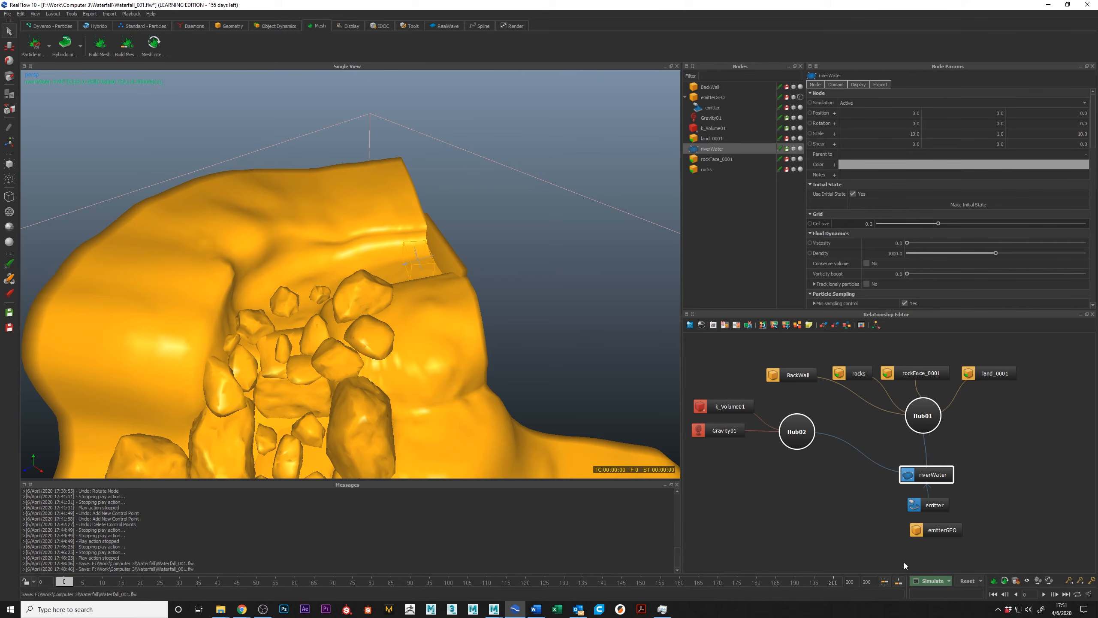
{"action": "key", "text": "ctrl+s"}
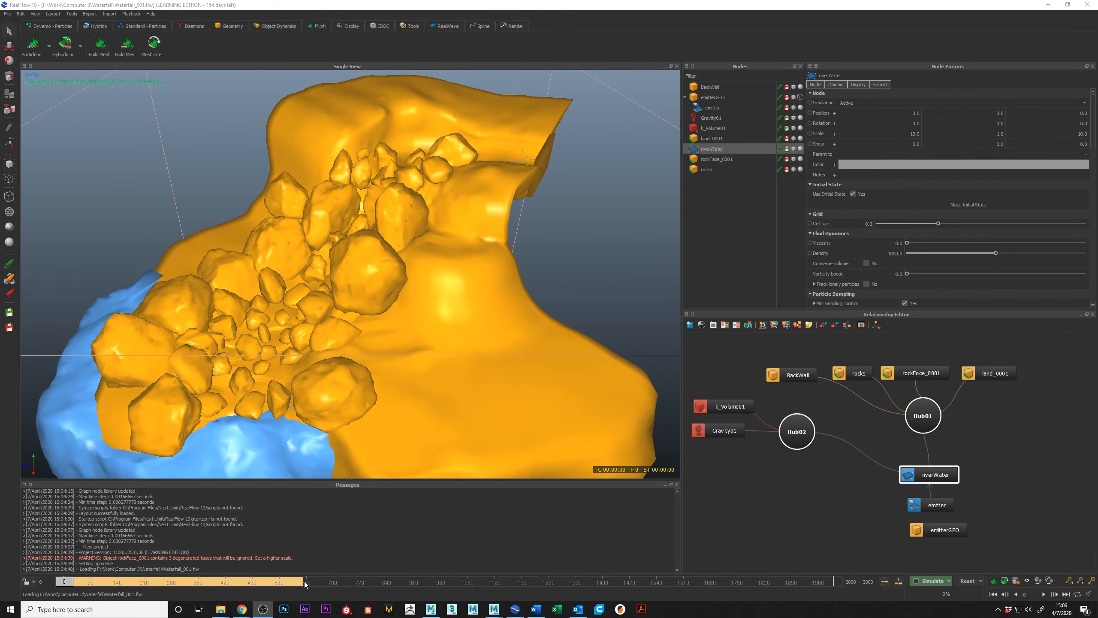
Scrub the cached simulation to frame 355 and inspect the water flowing between the rocks.
{"action": "mouse_move", "coordinate": [496, 298]}
{"action": "left_mouse_down", "text": "alt"}
{"action": "mouse_move", "coordinate": [510, 311]}
{"action": "mouse_move", "coordinate": [514, 291]}
{"action": "mouse_move", "coordinate": [501, 308]}
{"action": "left_mouse_up", "text": "alt"}
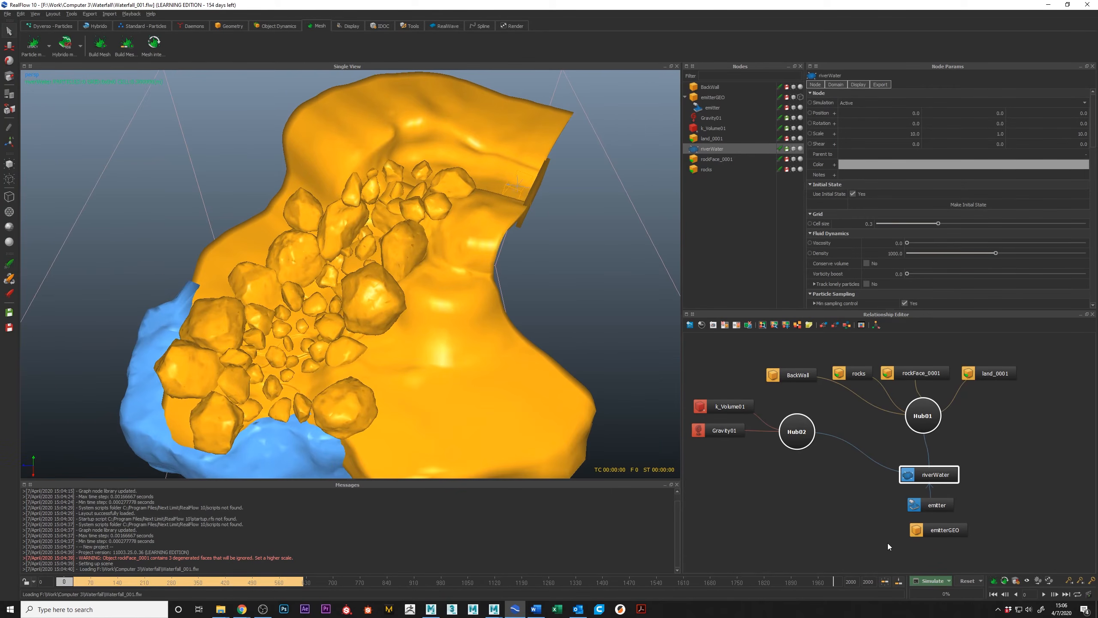
{"action": "left_click_drag", "start_coordinate": [76, 585], "coordinate": [204, 593]}
{"action": "left_click_drag", "start_coordinate": [391, 338], "coordinate": [426, 188], "text": "alt"}
{"action": "left_click_drag", "start_coordinate": [404, 229], "coordinate": [470, 267], "text": "alt"}
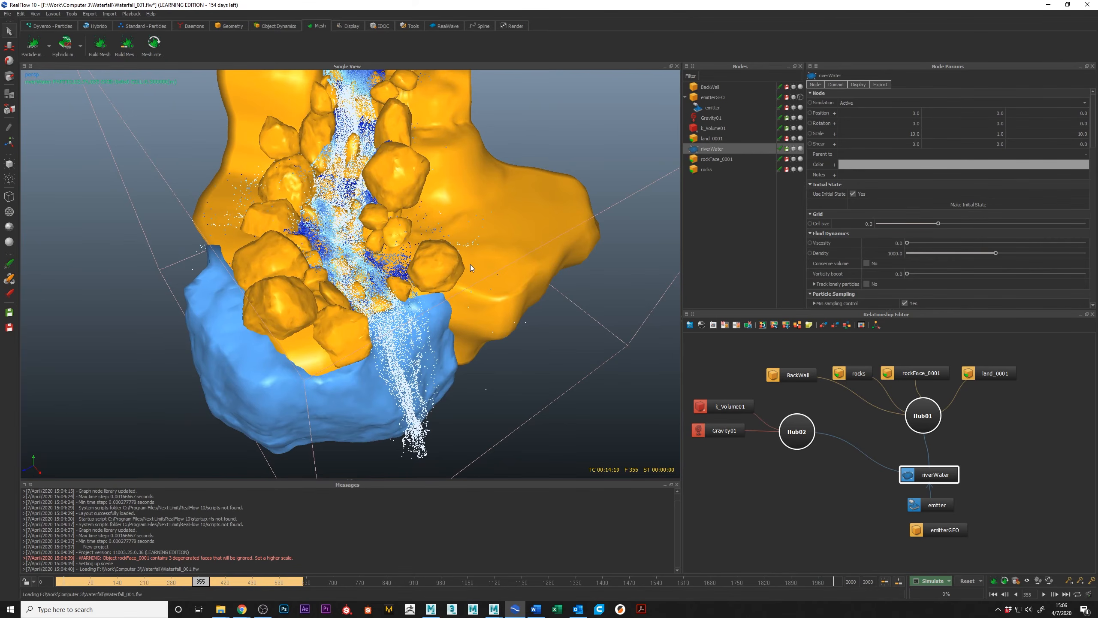
Examine the water at frame 355 from several angles, including close up around the rocks at the top of the falls.
{"action": "left_click_drag", "start_coordinate": [439, 322], "coordinate": [399, 335], "text": "alt"}
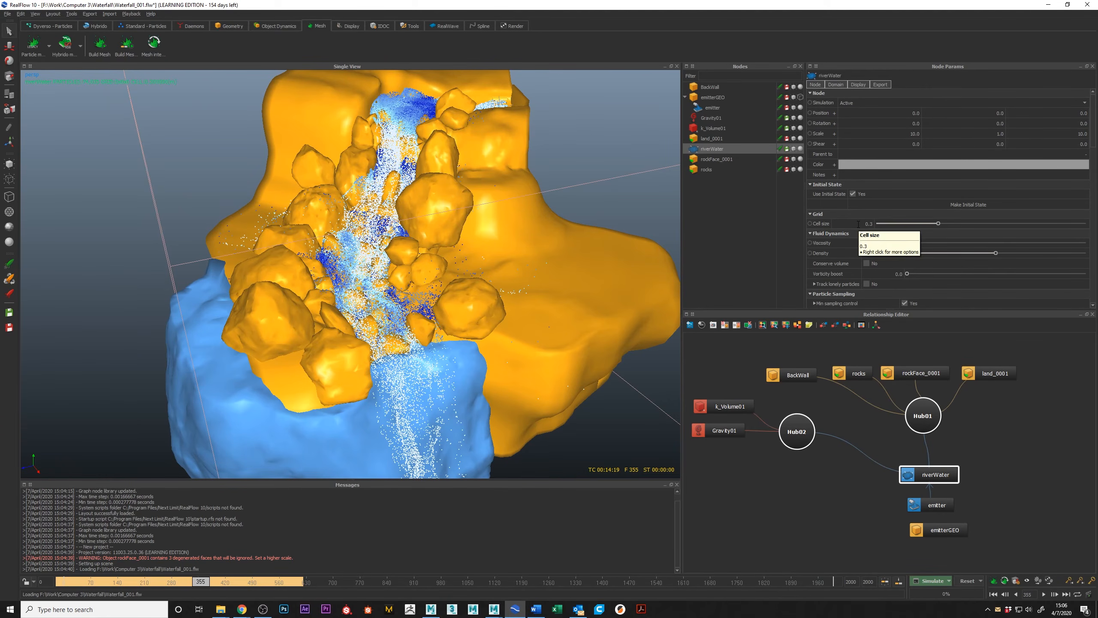
{"action": "left_click_drag", "start_coordinate": [426, 141], "coordinate": [400, 134], "text": "alt"}
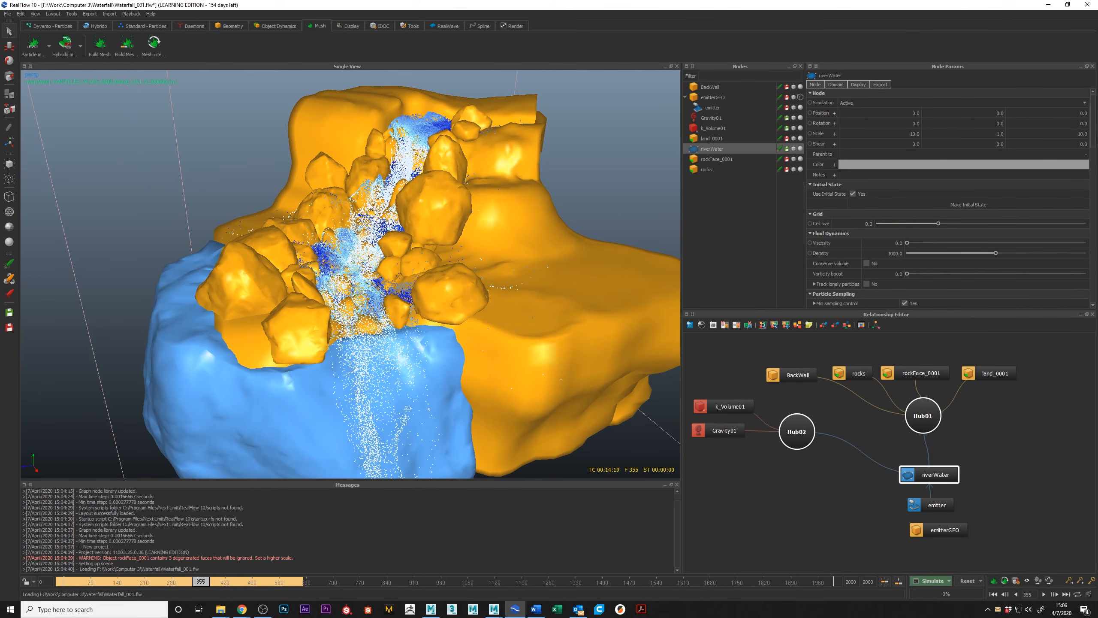
{"action": "left_click_drag", "start_coordinate": [370, 205], "coordinate": [268, 252], "text": "alt"}
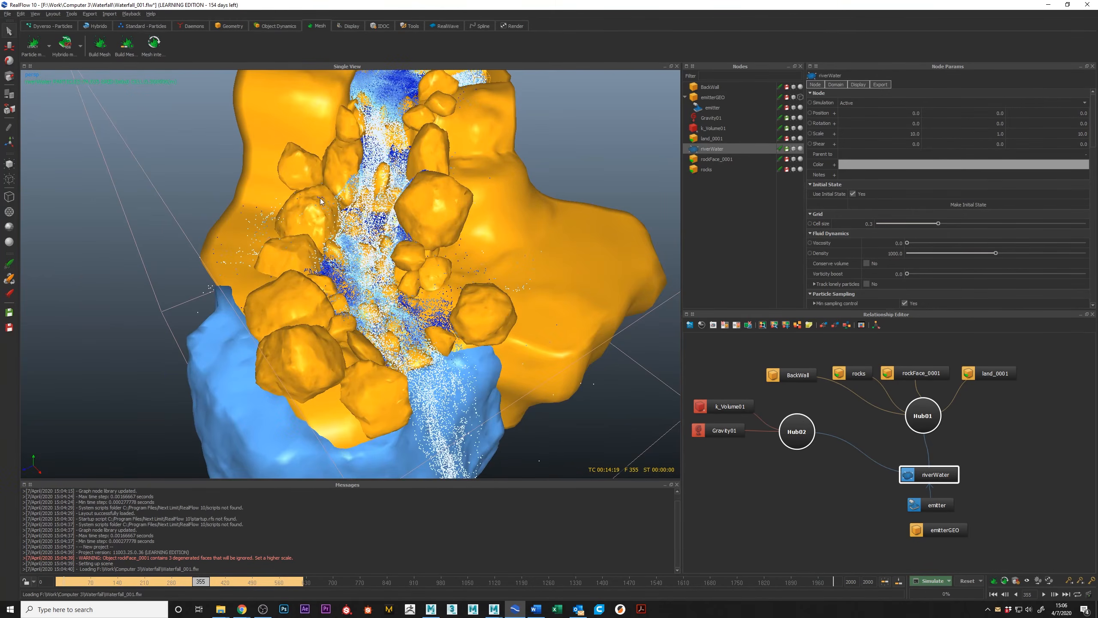
{"action": "left_click_drag", "start_coordinate": [337, 230], "coordinate": [278, 200], "text": "alt"}
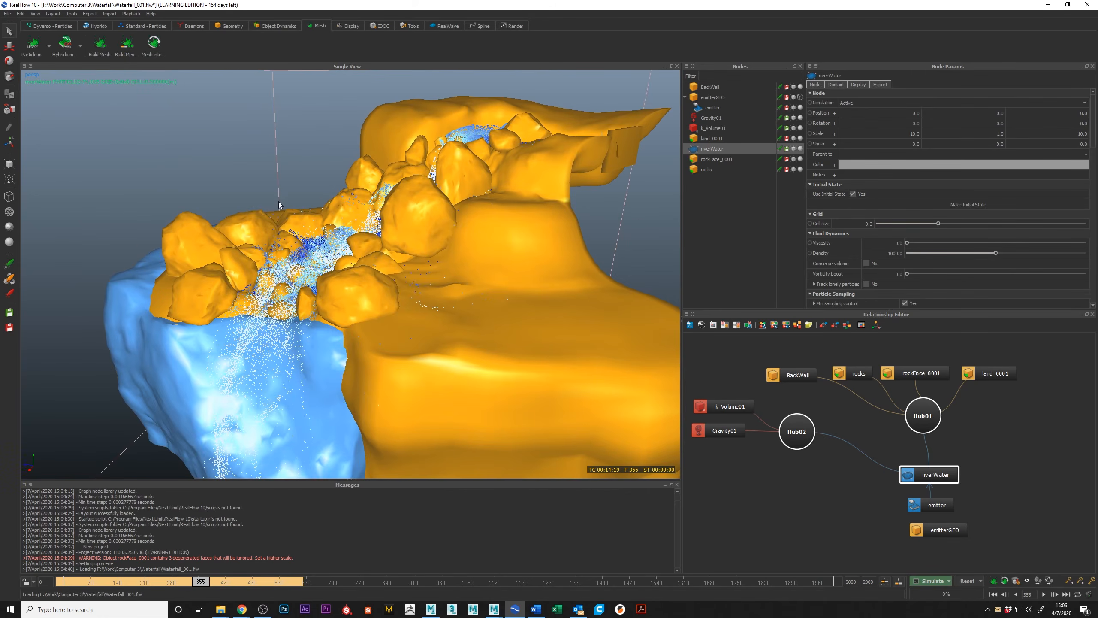
{"action": "left_click_drag", "start_coordinate": [348, 185], "coordinate": [497, 278], "text": "alt"}
{"action": "left_click_drag", "start_coordinate": [441, 392], "coordinate": [490, 199], "text": "alt"}
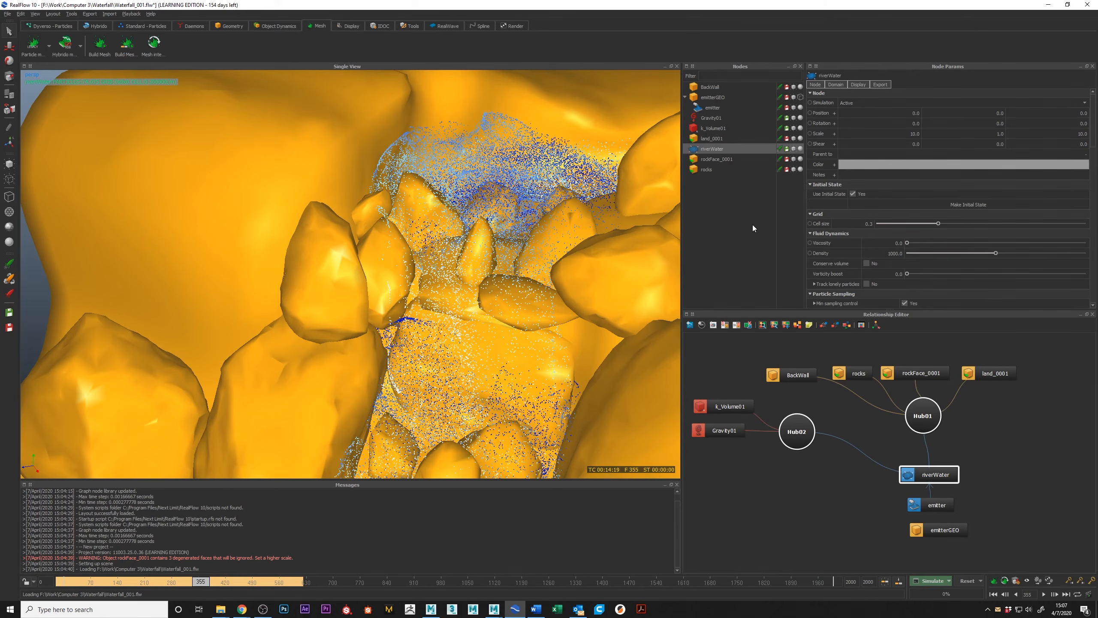
{"action": "right_click_drag", "start_coordinate": [559, 185], "coordinate": [524, 173], "text": "alt"}
{"action": "left_click_drag", "start_coordinate": [524, 172], "coordinate": [528, 160], "text": "alt"}
{"action": "left_click_drag", "start_coordinate": [474, 206], "coordinate": [480, 207], "text": "alt"}
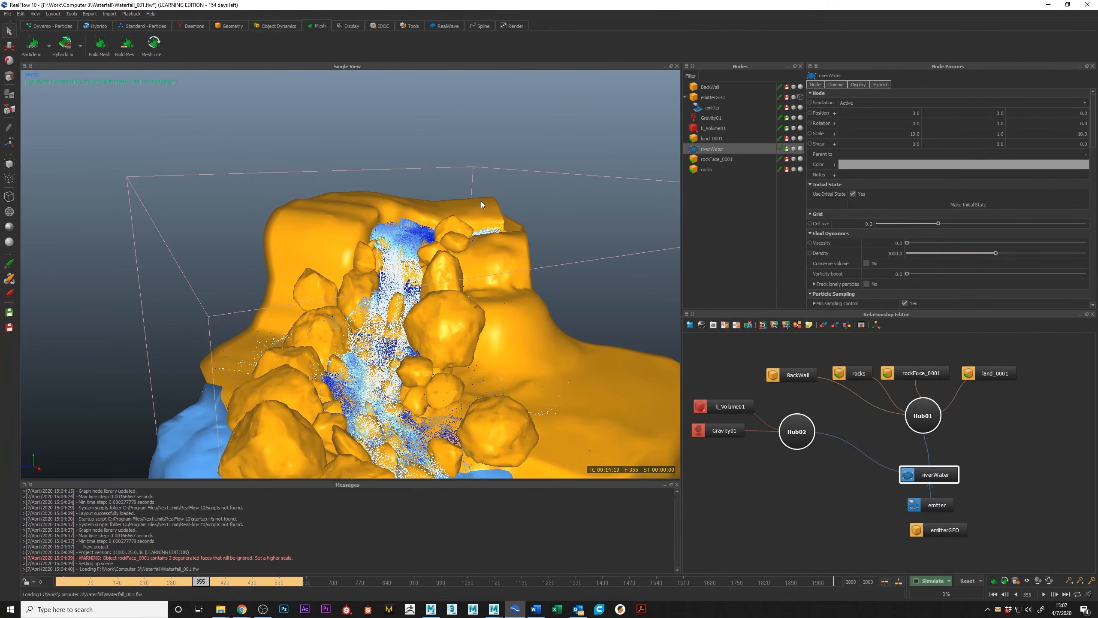
Check riverWater's cell size against the particle detail between the rocks and deselect the node.
{"action": "double_click", "coordinate": [870, 223]}
{"action": "left_click_drag", "start_coordinate": [393, 307], "coordinate": [421, 223], "text": "alt"}
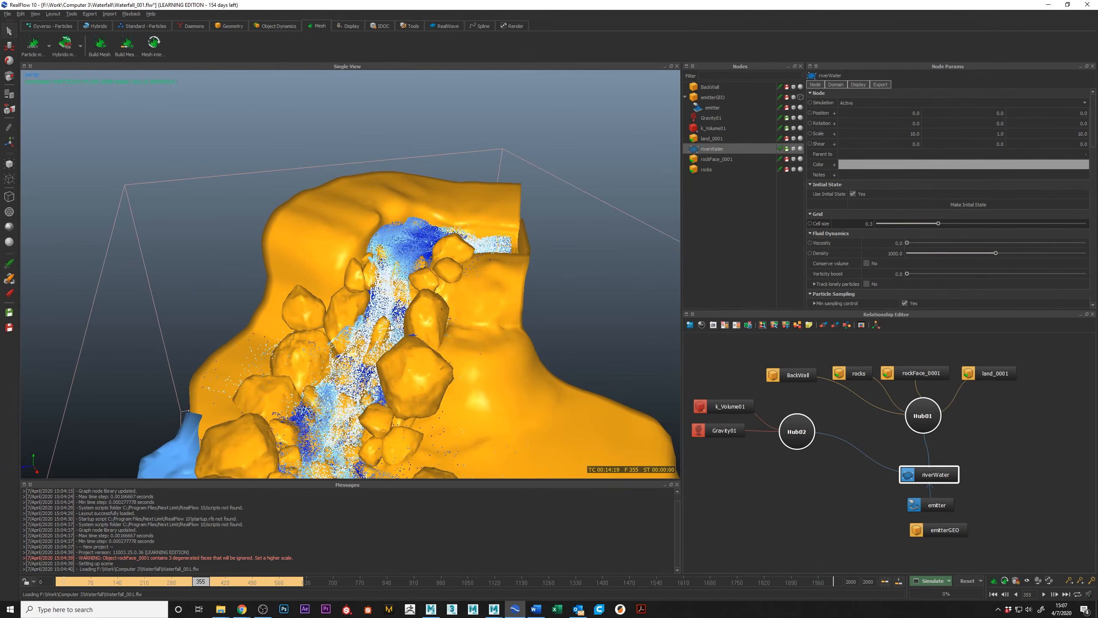
{"action": "middle_click_drag", "start_coordinate": [391, 323], "coordinate": [396, 243], "text": "alt"}
{"action": "right_click_drag", "start_coordinate": [396, 242], "coordinate": [437, 259], "text": "alt"}
{"action": "left_click_drag", "start_coordinate": [437, 260], "coordinate": [331, 272], "text": "alt"}
{"action": "scroll", "coordinate": [329, 279], "scroll_direction": "down", "scroll_amount": 4}
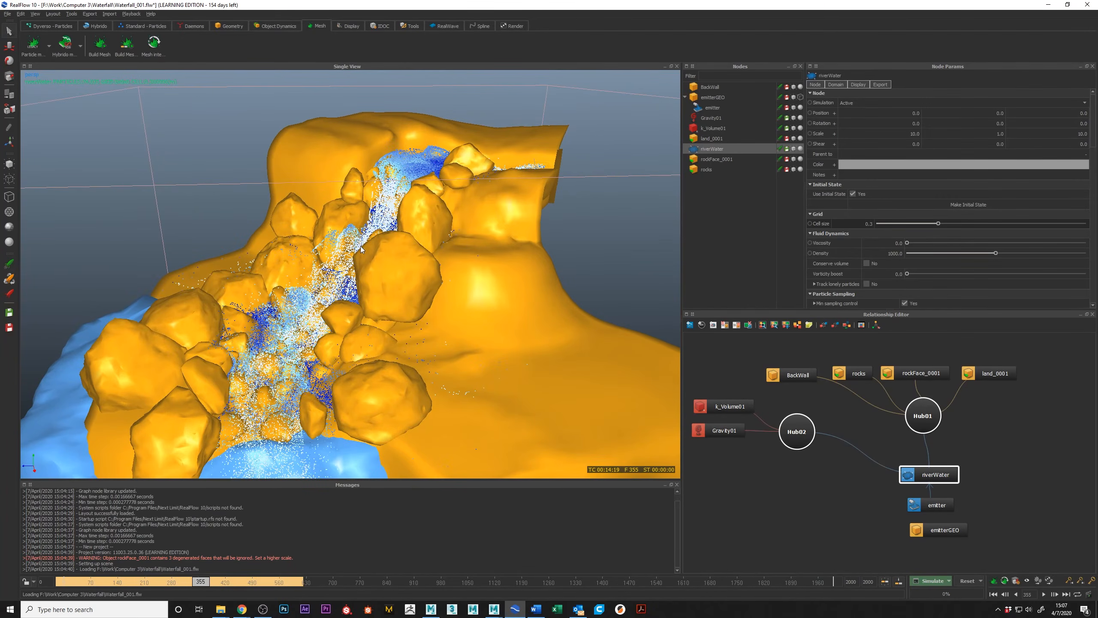
{"action": "left_click_drag", "start_coordinate": [380, 239], "coordinate": [335, 263]}
{"action": "left_click", "coordinate": [626, 251]}
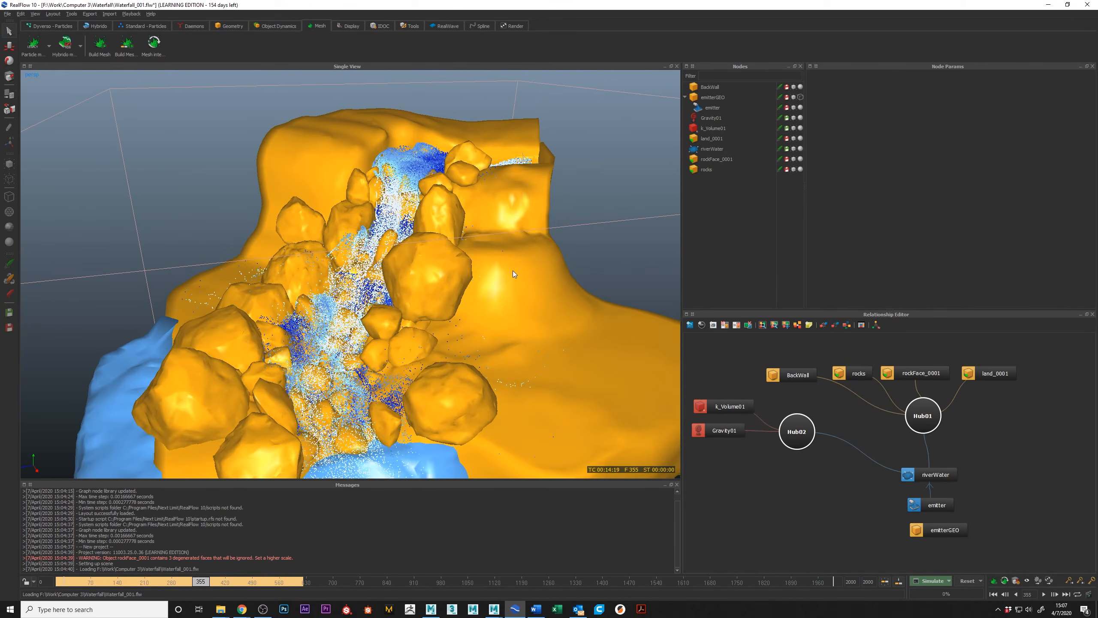
Scrub the cached simulation to frame 455 and inspect the flow down the whole waterfall.
{"action": "left_click_drag", "start_coordinate": [513, 271], "coordinate": [525, 269], "text": "alt"}
{"action": "middle_click_drag", "start_coordinate": [486, 361], "coordinate": [461, 298], "text": "alt"}
{"action": "scroll", "coordinate": [457, 297], "scroll_direction": "down", "scroll_amount": 5}
{"action": "scroll", "coordinate": [463, 309], "scroll_direction": "up", "scroll_amount": 3}
{"action": "left_click_drag", "start_coordinate": [199, 583], "coordinate": [240, 589]}
{"action": "mouse_move", "coordinate": [296, 302]}
{"action": "left_mouse_down", "text": "alt"}
{"action": "mouse_move", "coordinate": [288, 326]}
{"action": "mouse_move", "coordinate": [319, 290]}
{"action": "left_mouse_up", "text": "alt"}
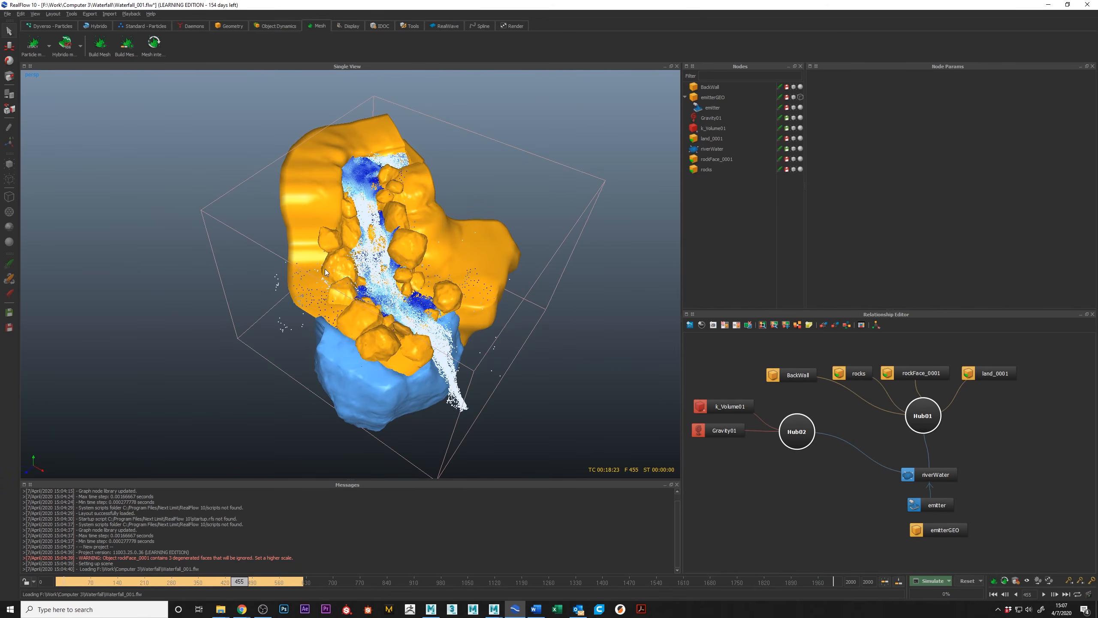
{"action": "mouse_move", "coordinate": [385, 235]}
{"action": "left_mouse_down", "text": "alt"}
{"action": "mouse_move", "coordinate": [328, 227]}
{"action": "mouse_move", "coordinate": [388, 255]}
{"action": "left_mouse_up", "text": "alt"}
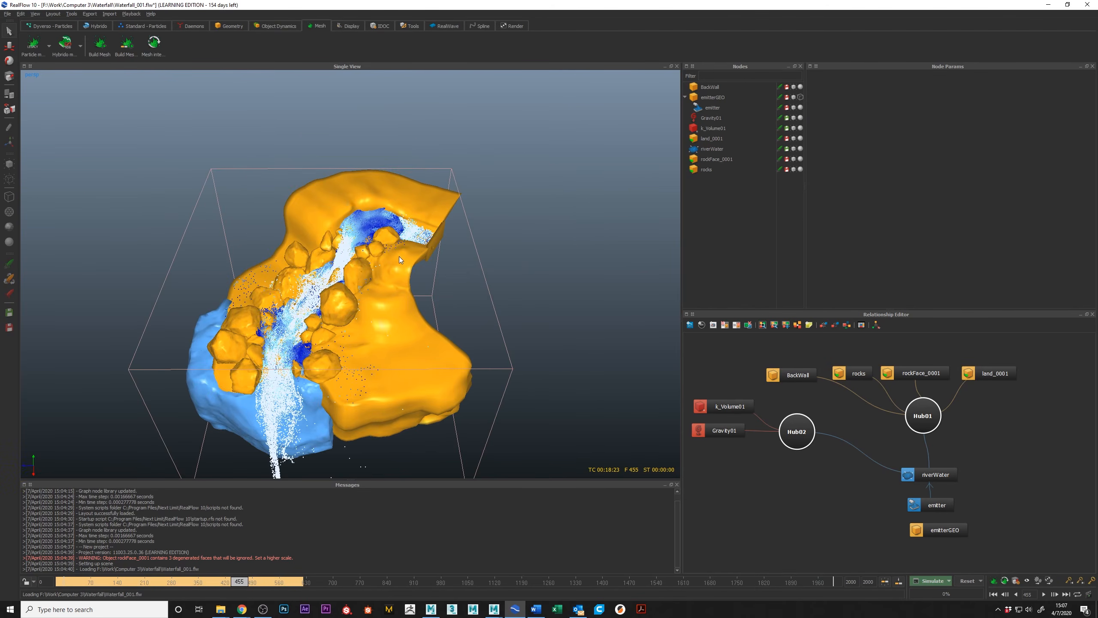
{"action": "scroll", "coordinate": [443, 259], "scroll_direction": "up", "scroll_amount": 3}
Open the emitter's Speed curve in the Curve Editor and lower its early peaks.
{"action": "left_click", "coordinate": [934, 506]}
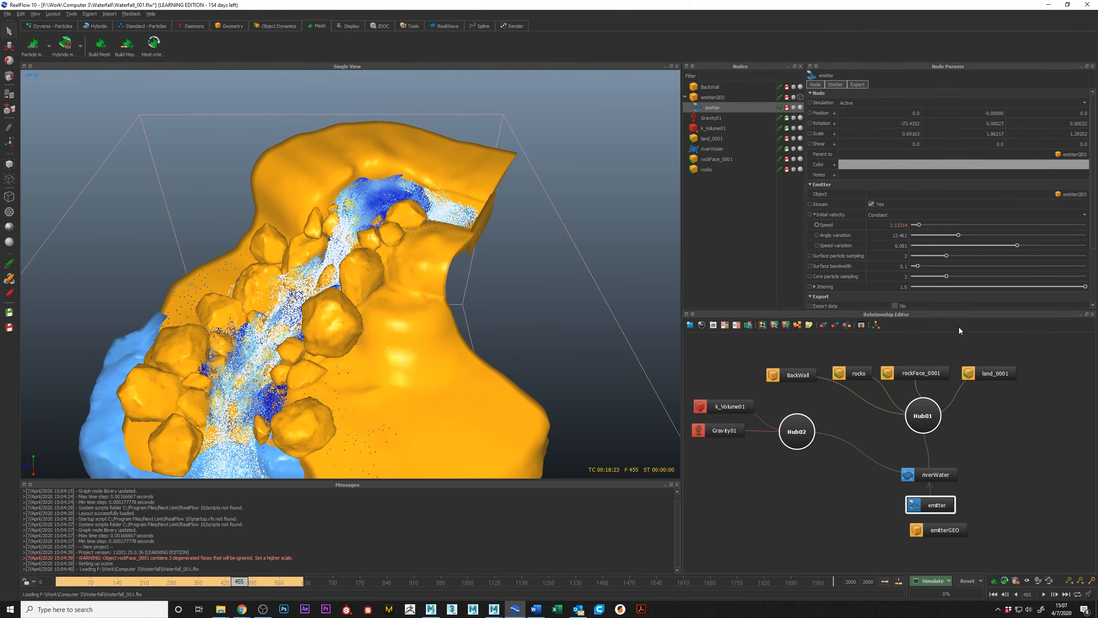
{"action": "right_click", "coordinate": [831, 225]}
{"action": "left_click", "coordinate": [859, 230]}
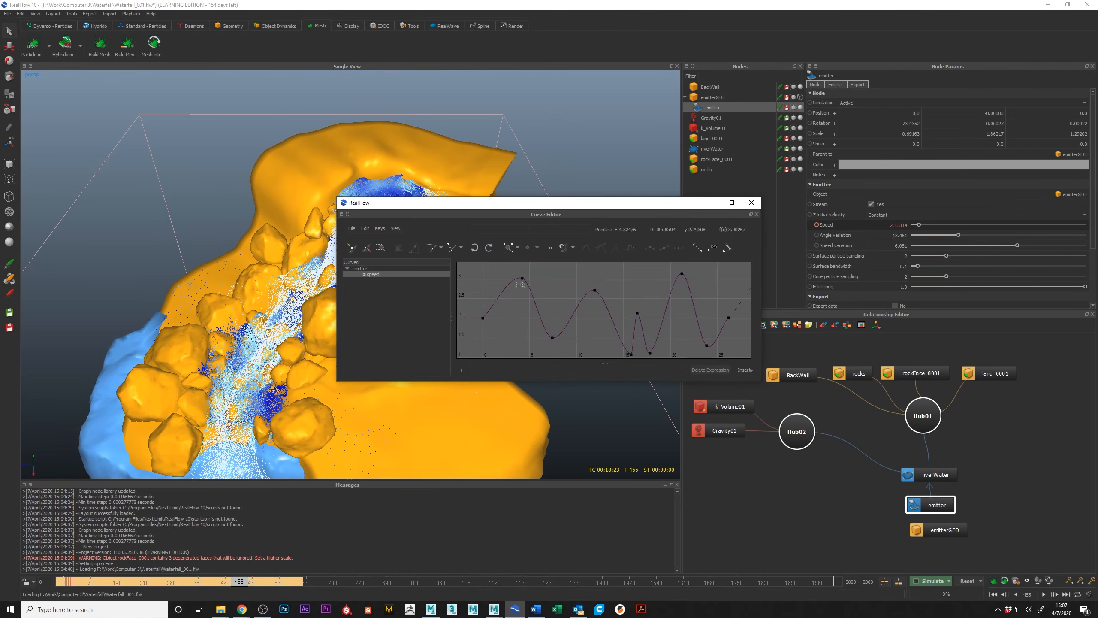
{"action": "left_click_drag", "start_coordinate": [522, 278], "coordinate": [551, 326]}
{"action": "left_click_drag", "start_coordinate": [595, 290], "coordinate": [596, 316]}
Set the first and last keys of the emitter's speed curve to a value of 1.
{"action": "left_click", "coordinate": [483, 317]}
{"action": "double_click", "coordinate": [579, 234]}
{"action": "type", "text": "1"}
{"action": "key", "text": "Return"}
{"action": "left_click_drag", "start_coordinate": [721, 304], "coordinate": [743, 331]}
{"action": "double_click", "coordinate": [578, 231]}
{"action": "type", "text": "1"}
{"action": "key", "text": "Return"}
Reshape the intermediate keys of the emitter's speed curve and close the Curve Editor.
{"action": "left_click_drag", "start_coordinate": [522, 305], "coordinate": [546, 339]}
{"action": "mouse_move", "coordinate": [608, 312]}
{"action": "middle_mouse_down", "text": "alt"}
{"action": "mouse_move", "coordinate": [603, 278]}
{"action": "mouse_move", "coordinate": [605, 299]}
{"action": "middle_mouse_up", "text": "alt"}
{"action": "left_click_drag", "start_coordinate": [626, 288], "coordinate": [636, 323]}
{"action": "middle_click_drag", "start_coordinate": [666, 267], "coordinate": [656, 296], "text": "alt"}
{"action": "left_click_drag", "start_coordinate": [669, 291], "coordinate": [672, 349]}
{"action": "middle_click_drag", "start_coordinate": [673, 348], "coordinate": [641, 292], "text": "alt"}
{"action": "left_click_drag", "start_coordinate": [652, 323], "coordinate": [597, 325]}
{"action": "left_click", "coordinate": [671, 329]}
{"action": "left_click", "coordinate": [678, 251]}
{"action": "middle_click_drag", "start_coordinate": [547, 305], "coordinate": [654, 305]}
{"action": "left_click_drag", "start_coordinate": [526, 319], "coordinate": [540, 338]}
{"action": "left_click", "coordinate": [679, 250]}
{"action": "middle_click_drag", "start_coordinate": [648, 294], "coordinate": [662, 321]}
{"action": "left_click", "coordinate": [752, 202]}
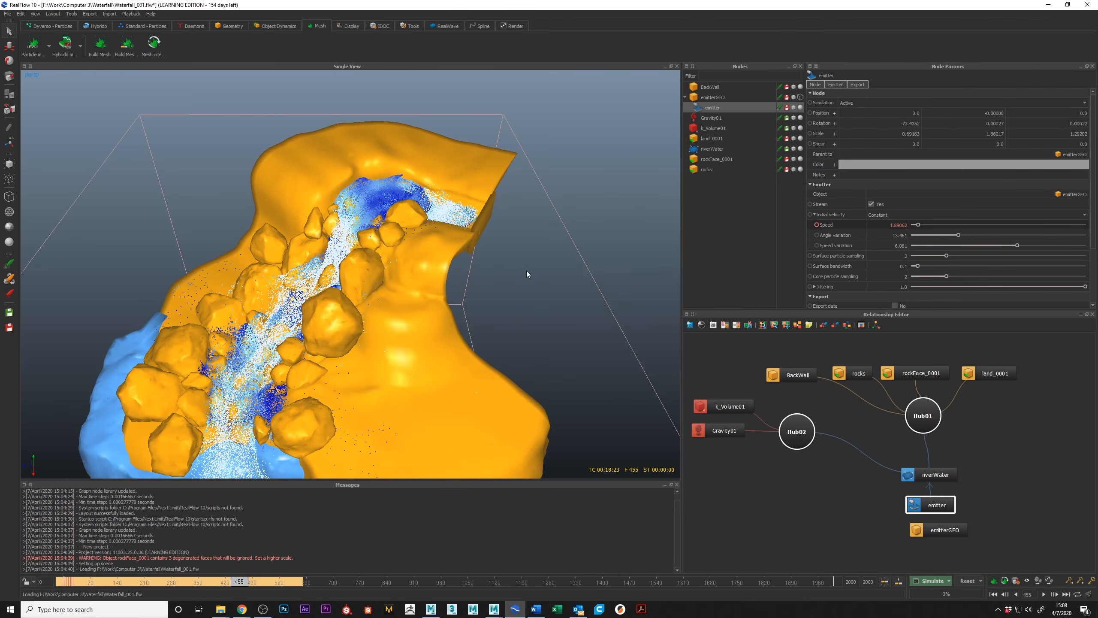
Scrub the simulation to around frame 282 and examine the water leaving the emitter.
{"action": "mouse_move", "coordinate": [493, 272]}
{"action": "left_mouse_down", "text": "alt"}
{"action": "mouse_move", "coordinate": [527, 248]}
{"action": "mouse_move", "coordinate": [518, 250]}
{"action": "mouse_move", "coordinate": [525, 289]}
{"action": "mouse_move", "coordinate": [584, 312]}
{"action": "mouse_move", "coordinate": [467, 246]}
{"action": "mouse_move", "coordinate": [430, 278]}
{"action": "left_mouse_up", "text": "alt"}
{"action": "left_click_drag", "start_coordinate": [238, 581], "coordinate": [171, 581]}
{"action": "left_click_drag", "start_coordinate": [375, 399], "coordinate": [389, 336], "text": "alt"}
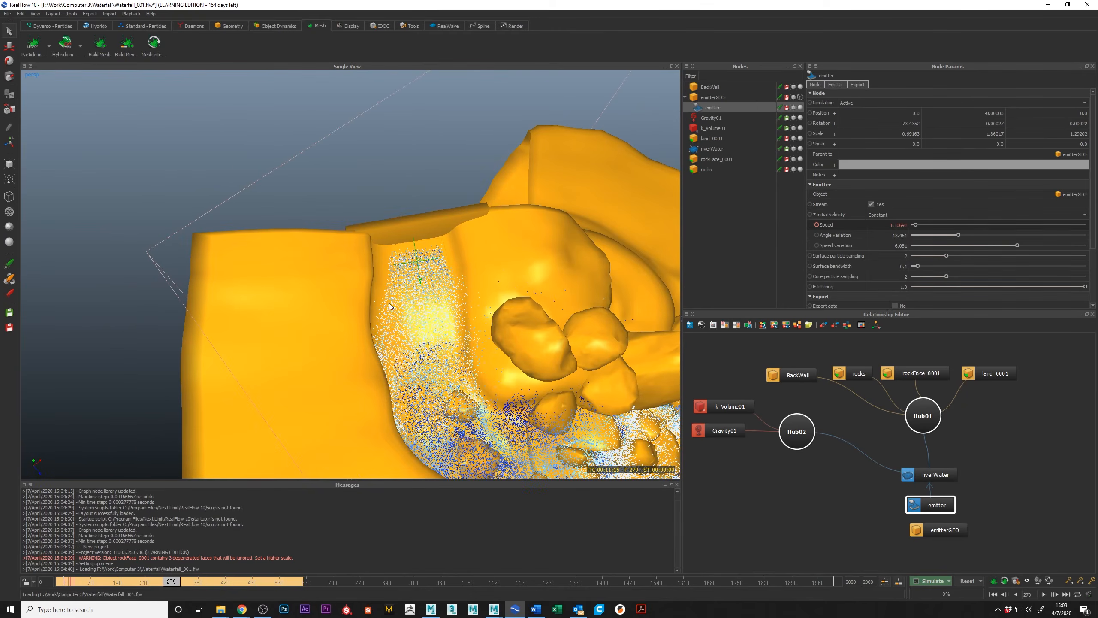
{"action": "mouse_move", "coordinate": [161, 581]}
{"action": "left_mouse_down"}
{"action": "mouse_move", "coordinate": [62, 582]}
{"action": "mouse_move", "coordinate": [131, 605]}
{"action": "mouse_move", "coordinate": [117, 601]}
{"action": "mouse_move", "coordinate": [173, 599]}
{"action": "left_mouse_up"}
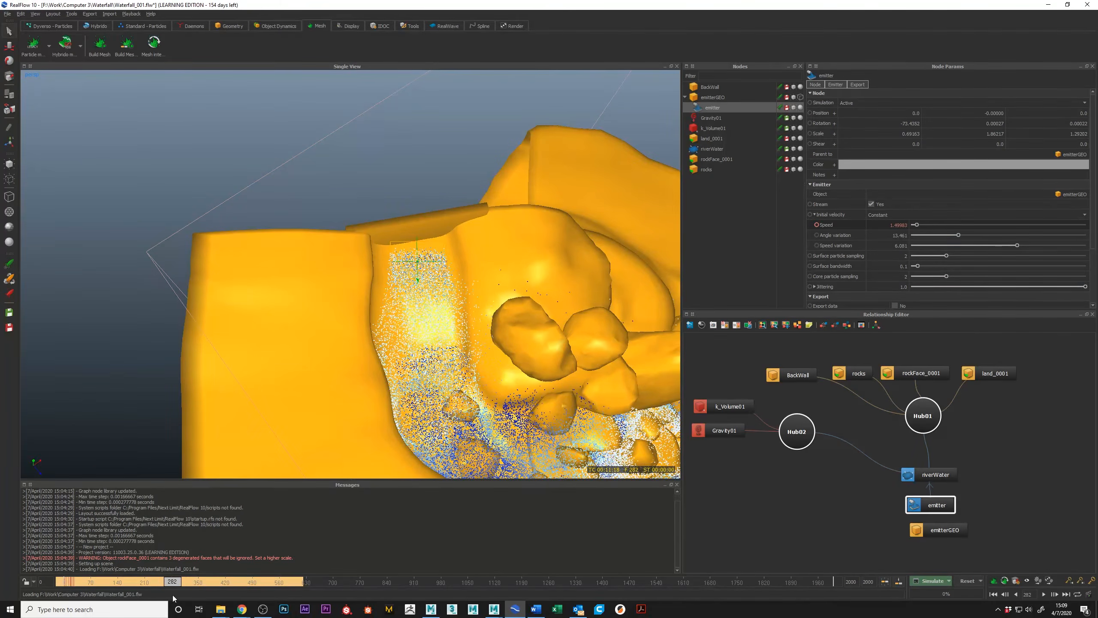
{"action": "left_click_drag", "start_coordinate": [439, 317], "coordinate": [398, 348], "text": "alt"}
Scrub to frame 207 and inspect the water curving around the back wall from behind.
{"action": "left_click_drag", "start_coordinate": [176, 582], "coordinate": [144, 579]}
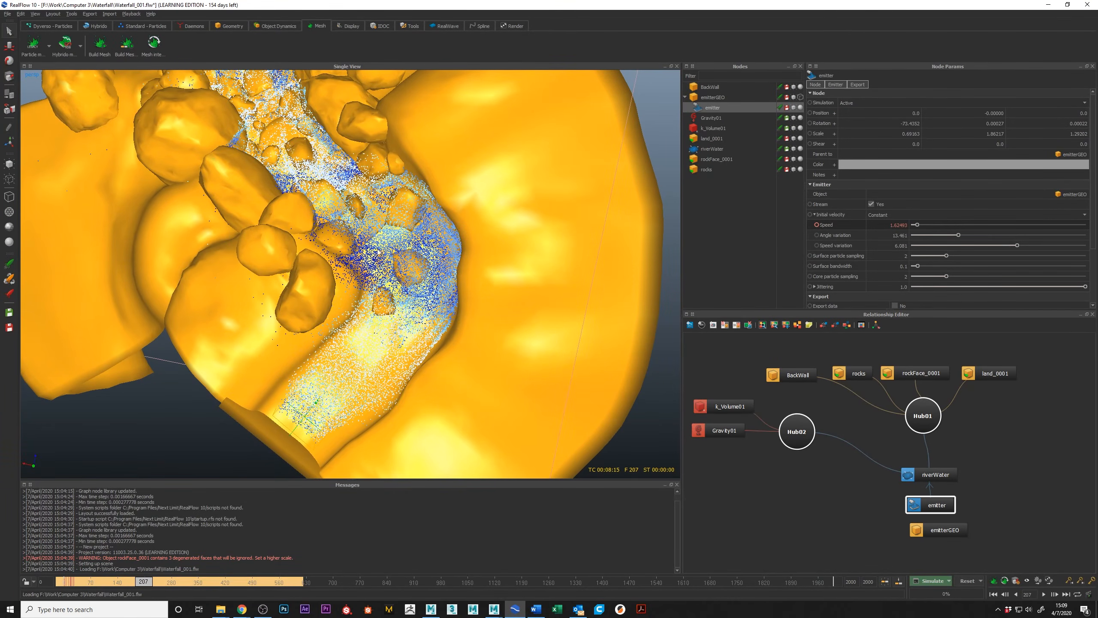
{"action": "left_click_drag", "start_coordinate": [350, 275], "coordinate": [351, 200], "text": "alt"}
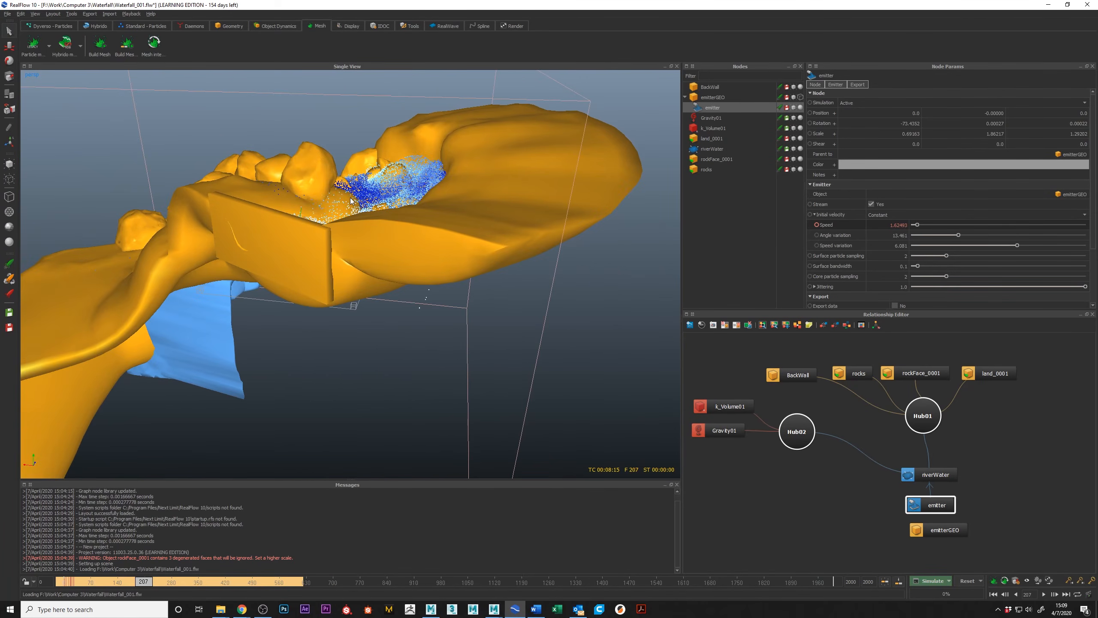
{"action": "left_click_drag", "start_coordinate": [352, 174], "coordinate": [330, 212], "text": "alt"}
{"action": "left_click_drag", "start_coordinate": [280, 284], "coordinate": [320, 268], "text": "alt"}
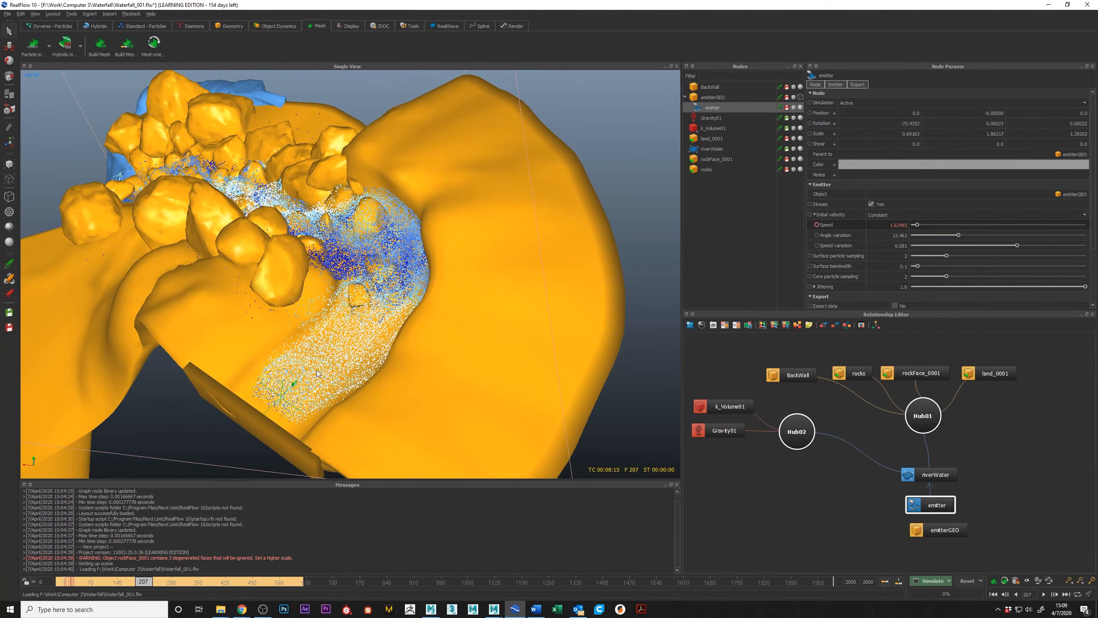
Scrub to frame 271 and examine the stream from above, from the emitter down through the rocks.
{"action": "left_click_drag", "start_coordinate": [145, 583], "coordinate": [168, 594]}
{"action": "left_click_drag", "start_coordinate": [290, 281], "coordinate": [389, 277], "text": "alt"}
{"action": "right_click_drag", "start_coordinate": [389, 277], "coordinate": [341, 276], "text": "alt"}
{"action": "left_click_drag", "start_coordinate": [342, 277], "coordinate": [261, 294], "text": "alt"}
{"action": "right_click_drag", "start_coordinate": [260, 294], "coordinate": [266, 311], "text": "alt"}
{"action": "left_click_drag", "start_coordinate": [266, 311], "coordinate": [242, 298], "text": "alt"}
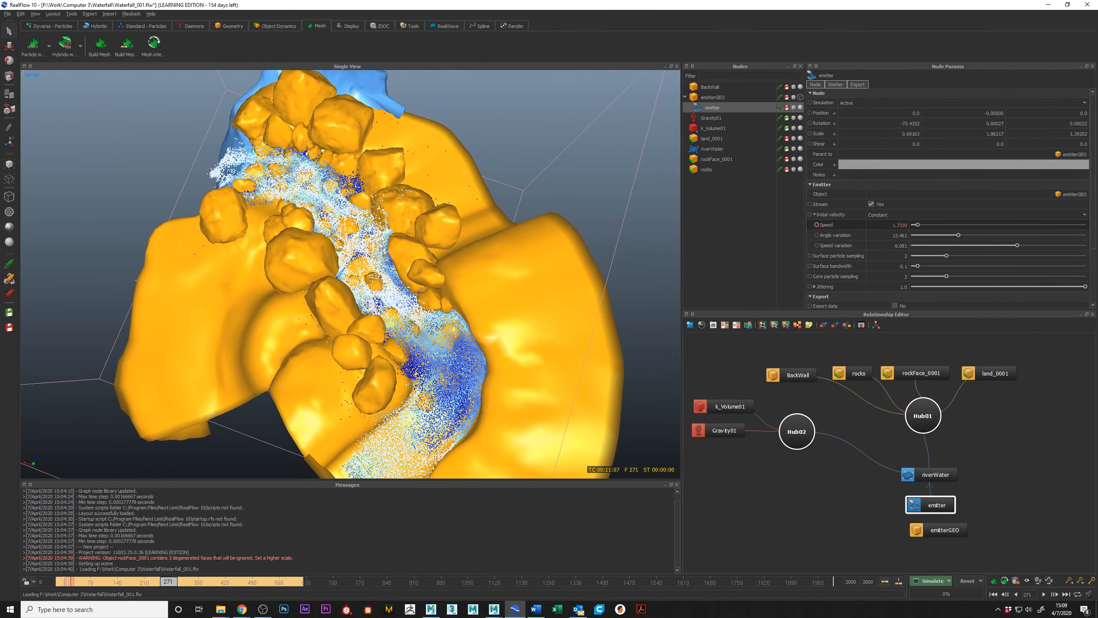
Scrub to frame 434 and inspect the waterfall from above and from the front.
{"action": "left_click_drag", "start_coordinate": [174, 583], "coordinate": [202, 585]}
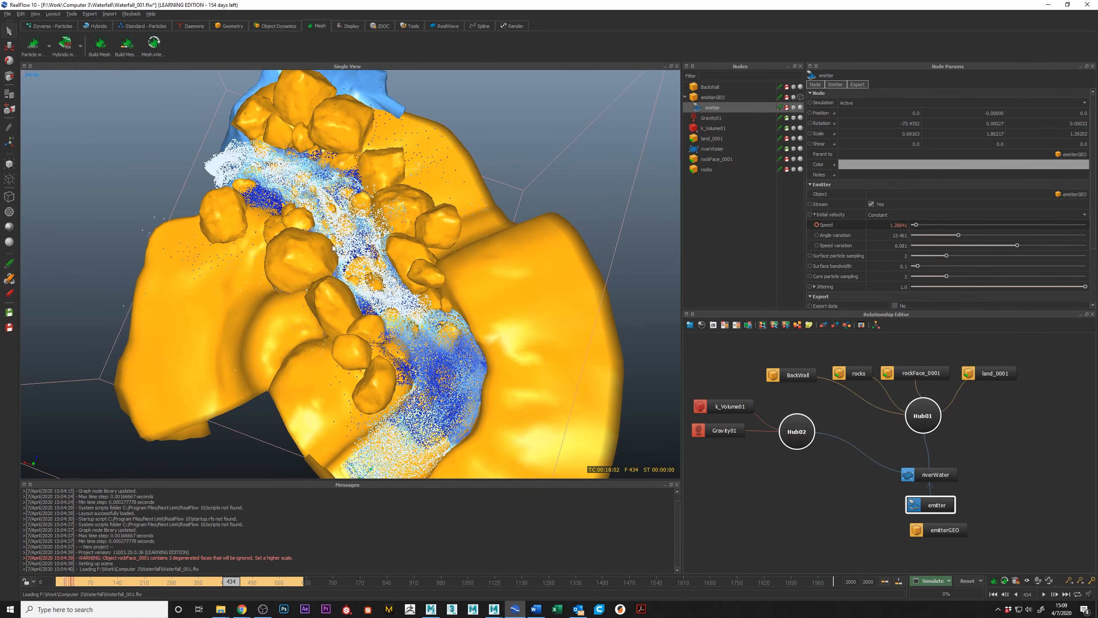
{"action": "left_click_drag", "start_coordinate": [234, 238], "coordinate": [304, 178], "text": "alt"}
{"action": "right_click_drag", "start_coordinate": [304, 179], "coordinate": [238, 277], "text": "alt"}
{"action": "left_click_drag", "start_coordinate": [238, 278], "coordinate": [278, 238], "text": "alt"}
{"action": "right_click_drag", "start_coordinate": [436, 269], "coordinate": [411, 273], "text": "alt"}
{"action": "middle_click_drag", "start_coordinate": [413, 272], "coordinate": [449, 299], "text": "alt"}
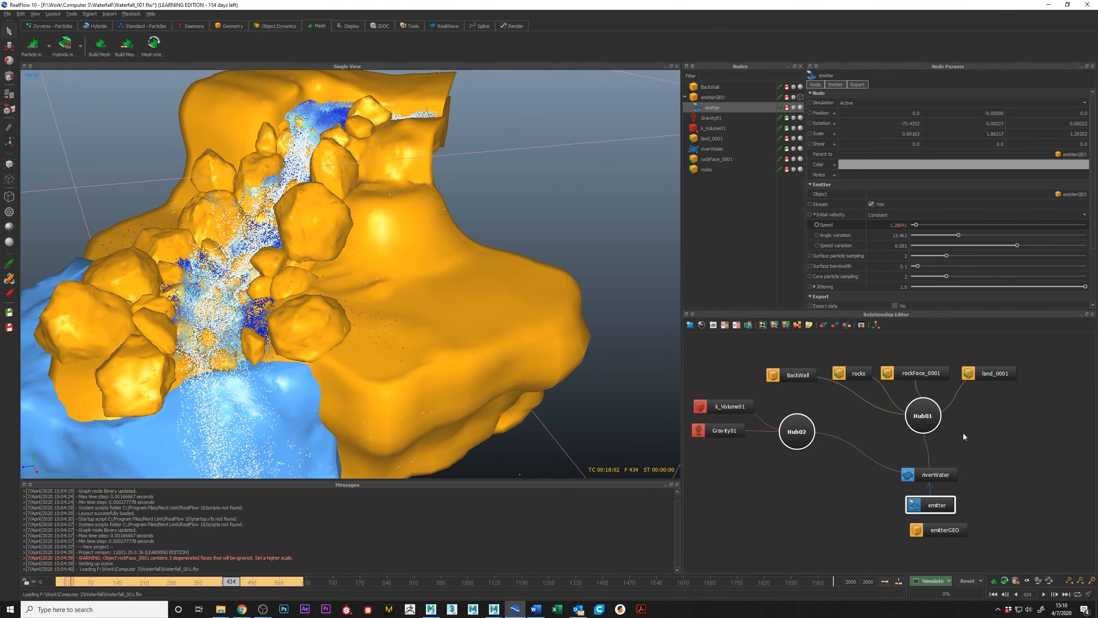
Create a Hybrido mesh VDB for riverWater and move its node further from riverWater in the relationship graph.
{"action": "left_click", "coordinate": [923, 469]}
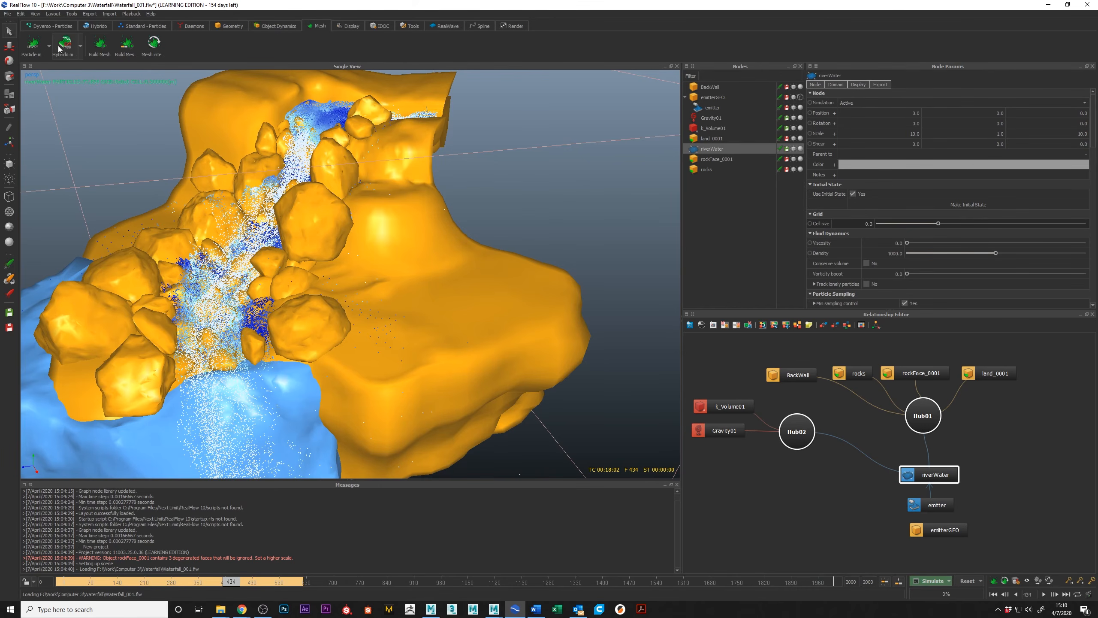
{"action": "left_click", "coordinate": [81, 51]}
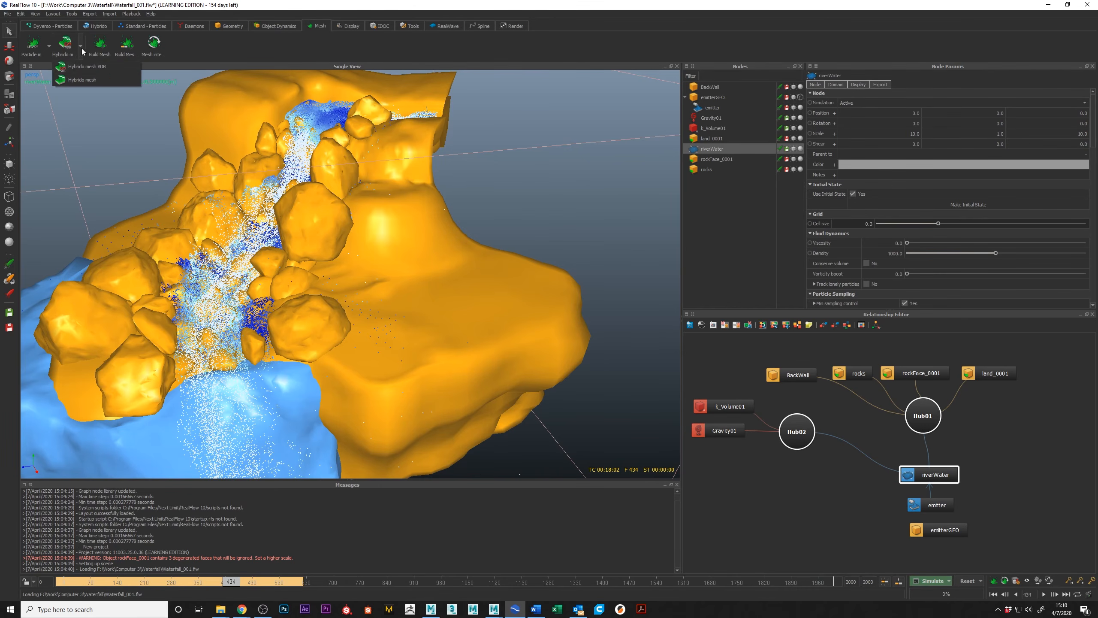
{"action": "left_click", "coordinate": [85, 70]}
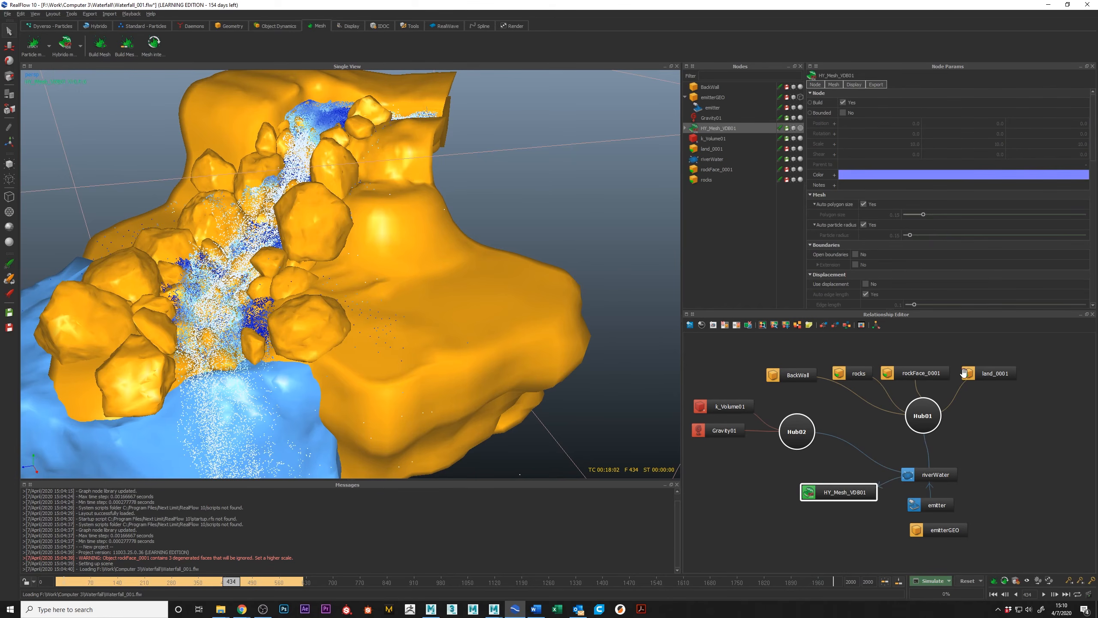
{"action": "left_click_drag", "start_coordinate": [846, 495], "coordinate": [815, 491]}
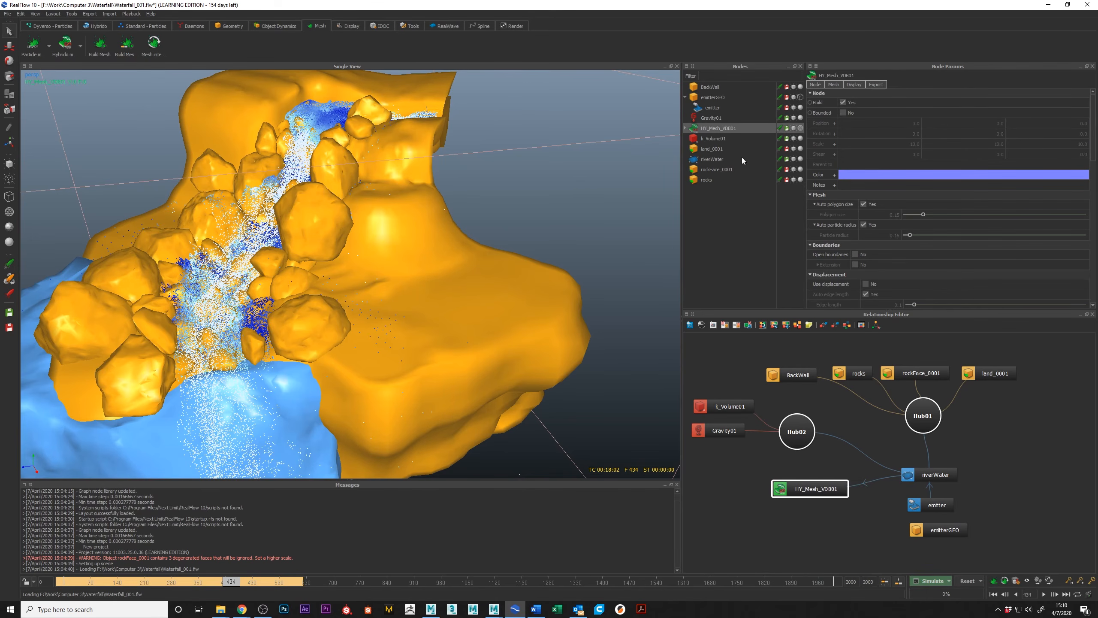
Enable the mesh's Splash thinning filter and expand its threshold and thinning size settings.
{"action": "scroll", "coordinate": [948, 220], "scroll_direction": "down", "scroll_amount": 5}
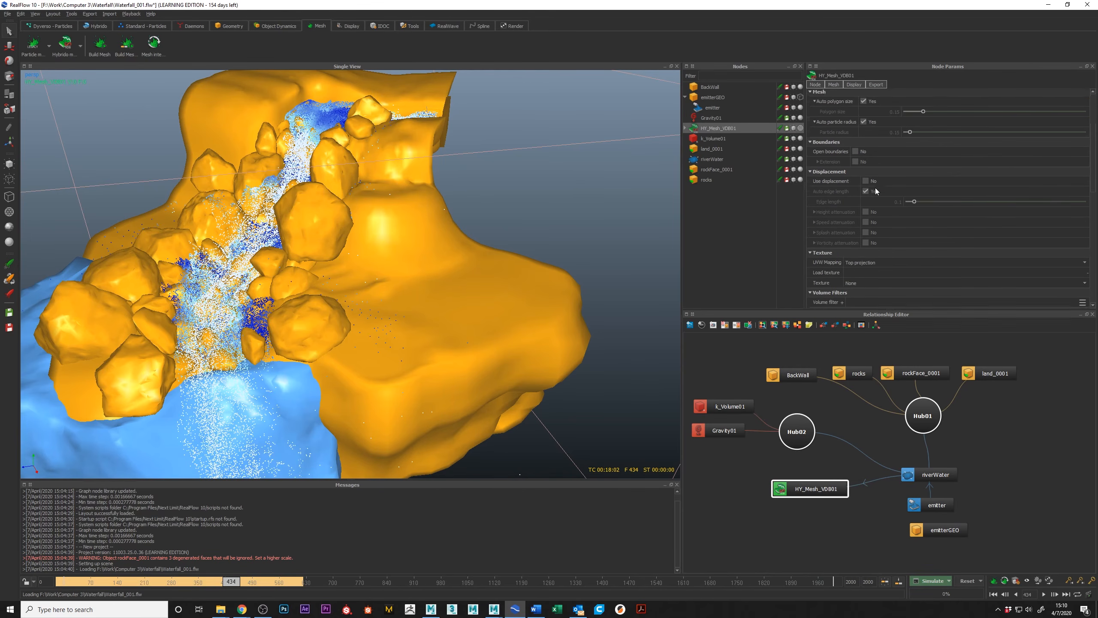
{"action": "scroll", "coordinate": [878, 201], "scroll_direction": "down", "scroll_amount": 1}
{"action": "left_click", "coordinate": [867, 270]}
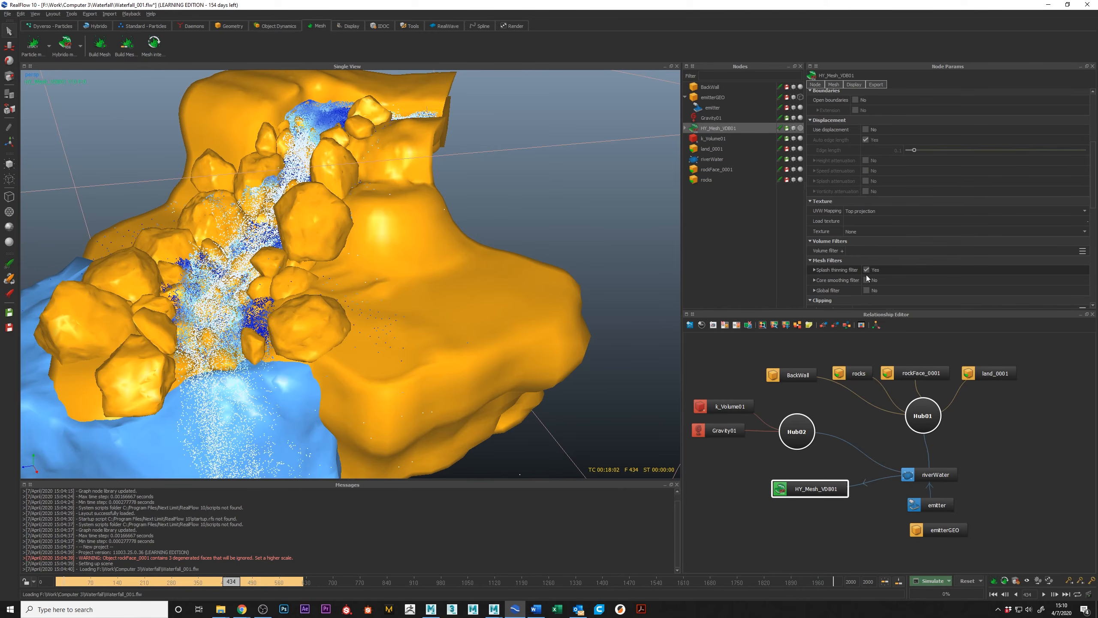
{"action": "left_click", "coordinate": [815, 270]}
{"action": "scroll", "coordinate": [843, 229], "scroll_direction": "down", "scroll_amount": 1}
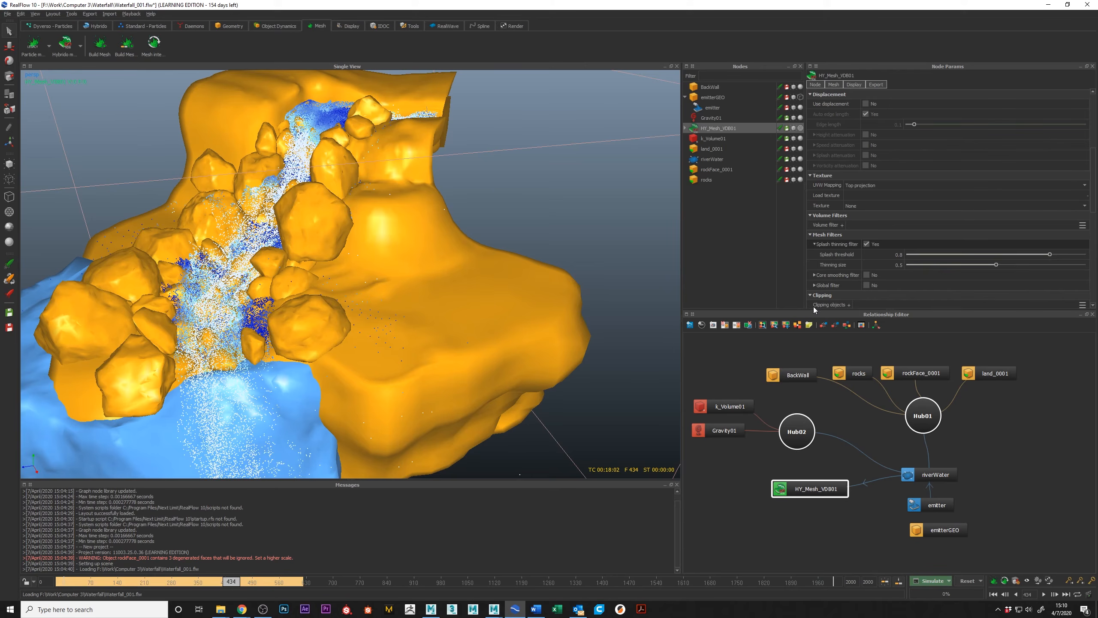
Review which volume filters can be added to the mesh, adding none, and collapse the filter list.
{"action": "left_click", "coordinate": [842, 225]}
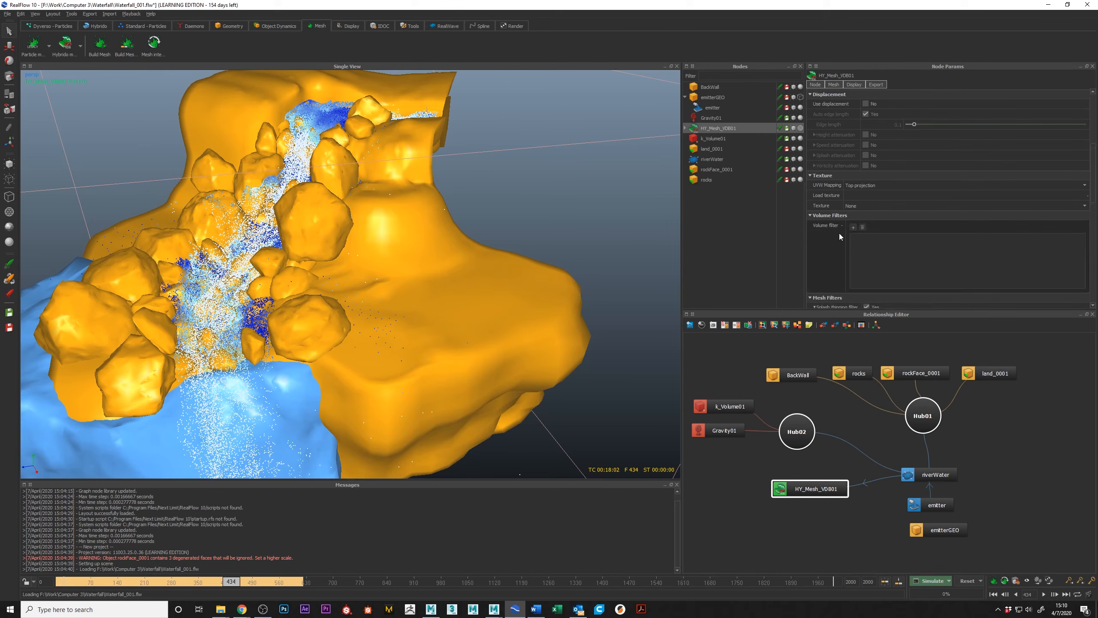
{"action": "left_click", "coordinate": [853, 227]}
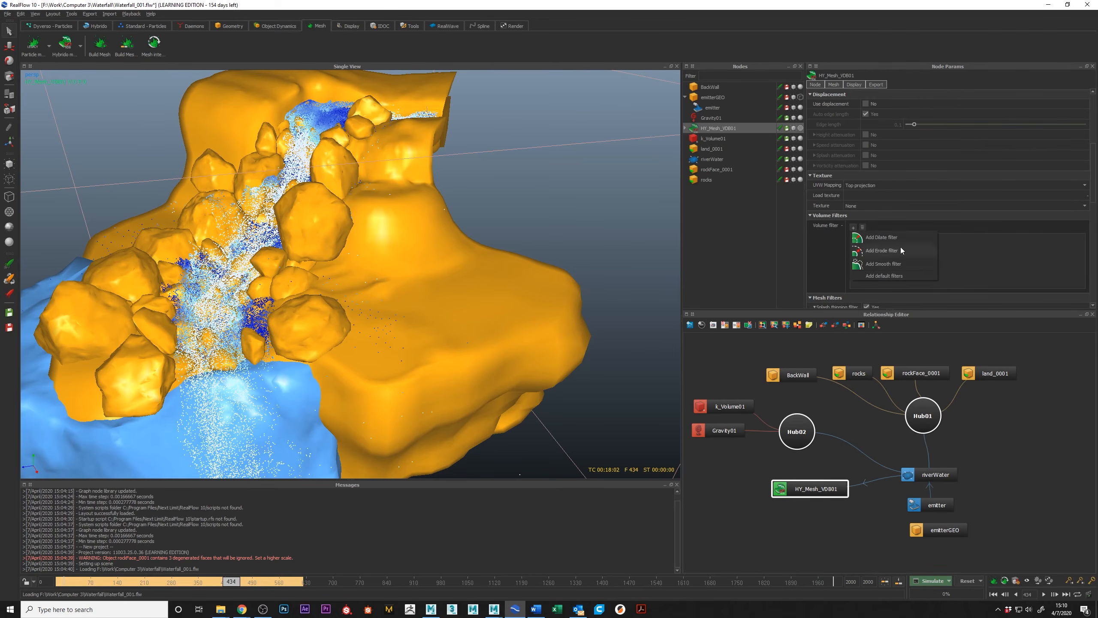
{"action": "left_click", "coordinate": [854, 225]}
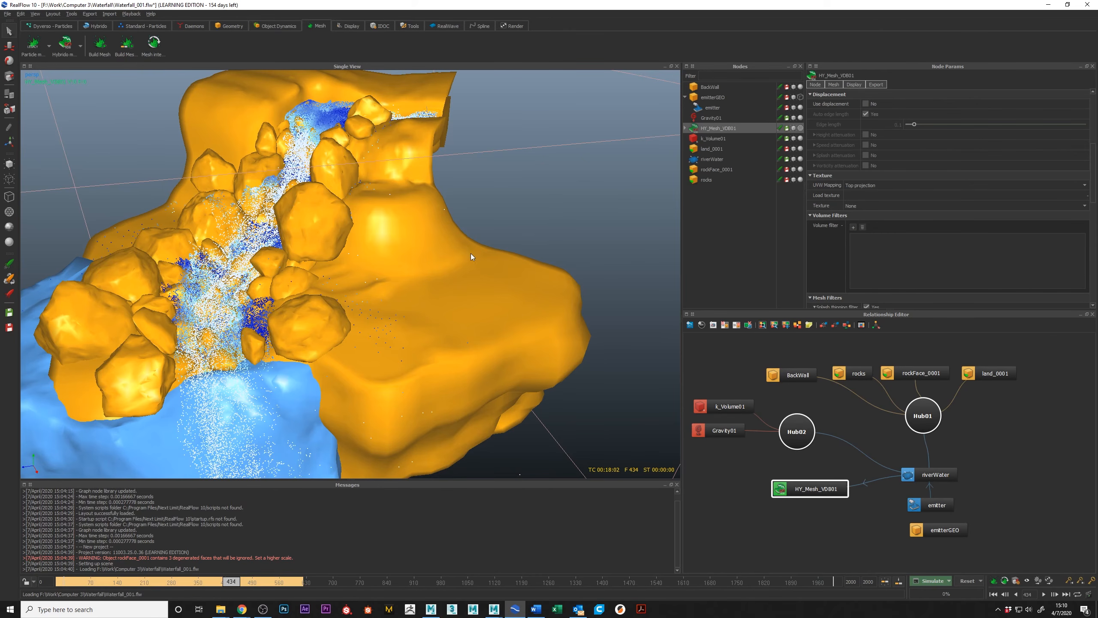
{"action": "scroll", "coordinate": [485, 262], "scroll_direction": "down", "scroll_amount": 5}
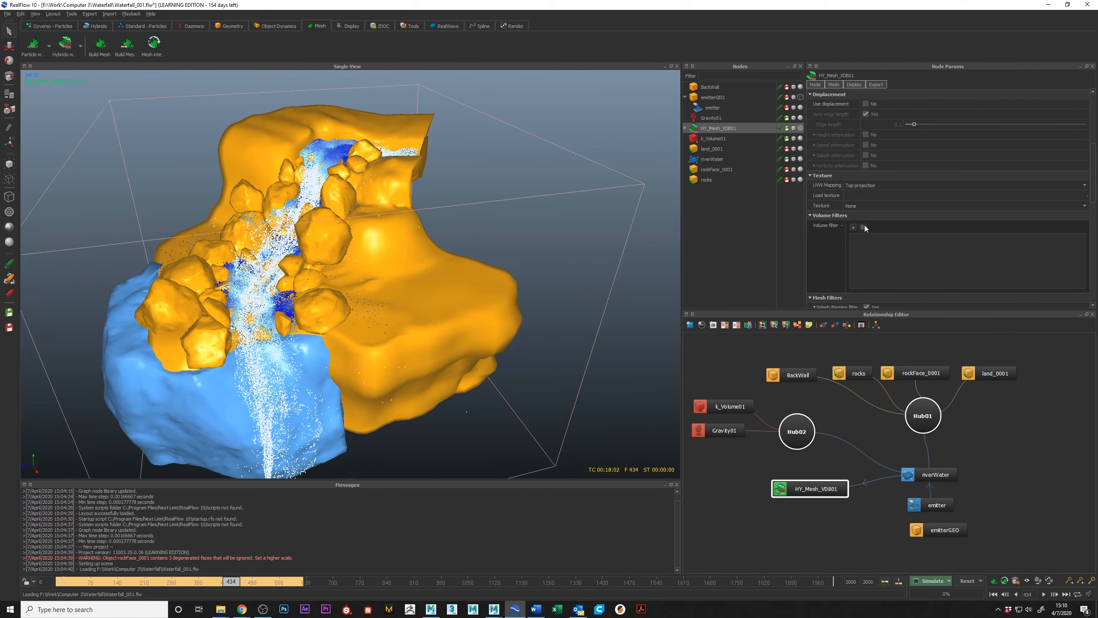
{"action": "left_click", "coordinate": [841, 225]}
{"action": "scroll", "coordinate": [939, 178], "scroll_direction": "up", "scroll_amount": 7}
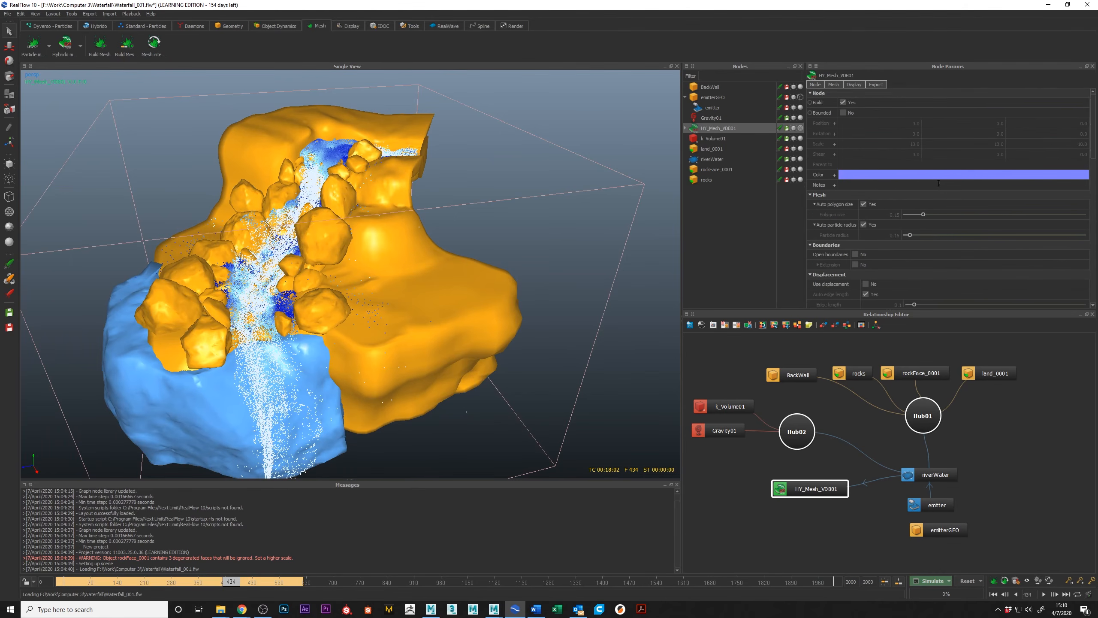
Build the Hybrido VDB mesh for the water at frame 434 with automatic polygon size and particle radius.
{"action": "scroll", "coordinate": [938, 184], "scroll_direction": "down", "scroll_amount": 2}
{"action": "middle_click_drag", "start_coordinate": [171, 246], "coordinate": [205, 299], "text": "alt"}
{"action": "scroll", "coordinate": [205, 299], "scroll_direction": "up", "scroll_amount": 5}
{"action": "scroll", "coordinate": [206, 299], "scroll_direction": "down", "scroll_amount": 2}
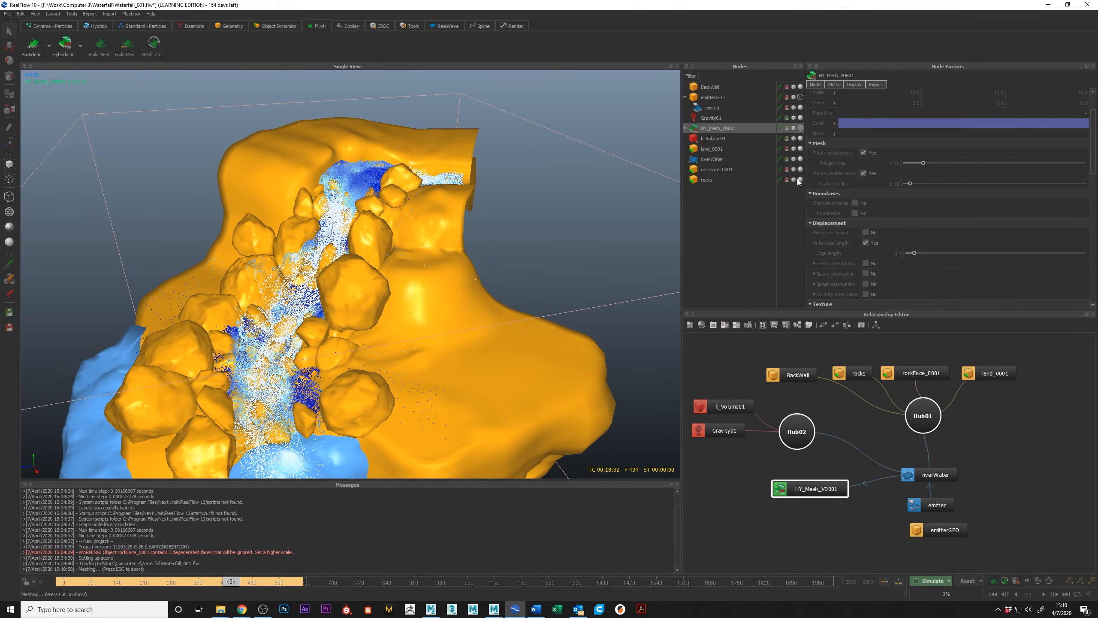
Hide the riverWater particles so only the Hybrido mesh represents the water, and clear the node selection.
{"action": "left_click_drag", "start_coordinate": [425, 271], "coordinate": [447, 260], "text": "alt"}
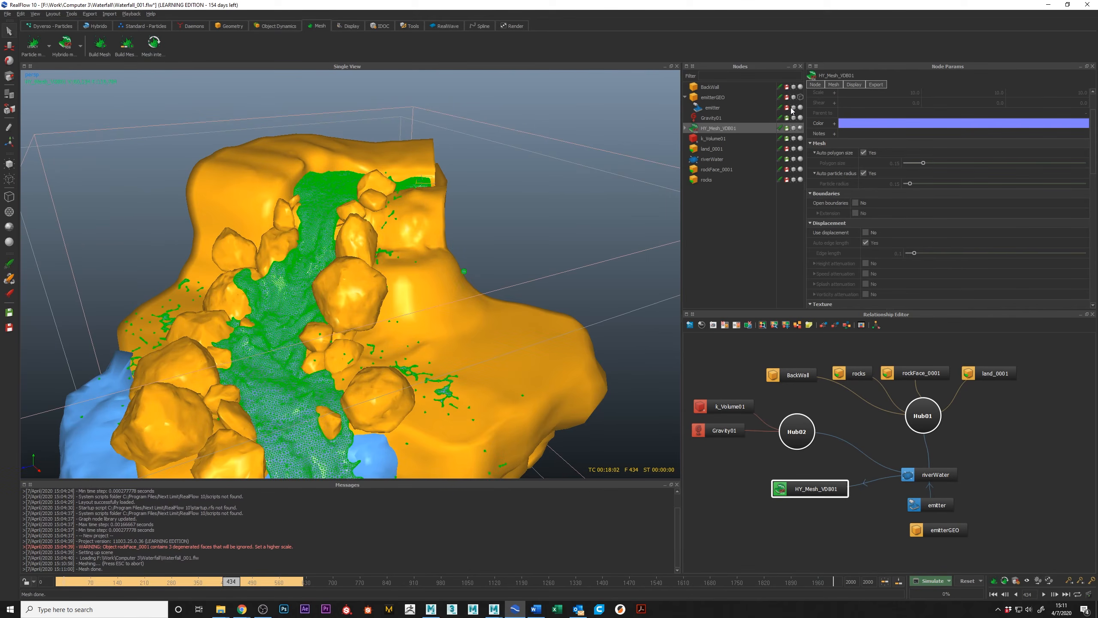
{"action": "left_click", "coordinate": [793, 159]}
{"action": "left_click", "coordinate": [515, 202]}
Examine the water mesh's stray splash droplets, its polygons and its surface shape along the upper falls.
{"action": "left_click_drag", "start_coordinate": [504, 203], "coordinate": [391, 295], "text": "alt"}
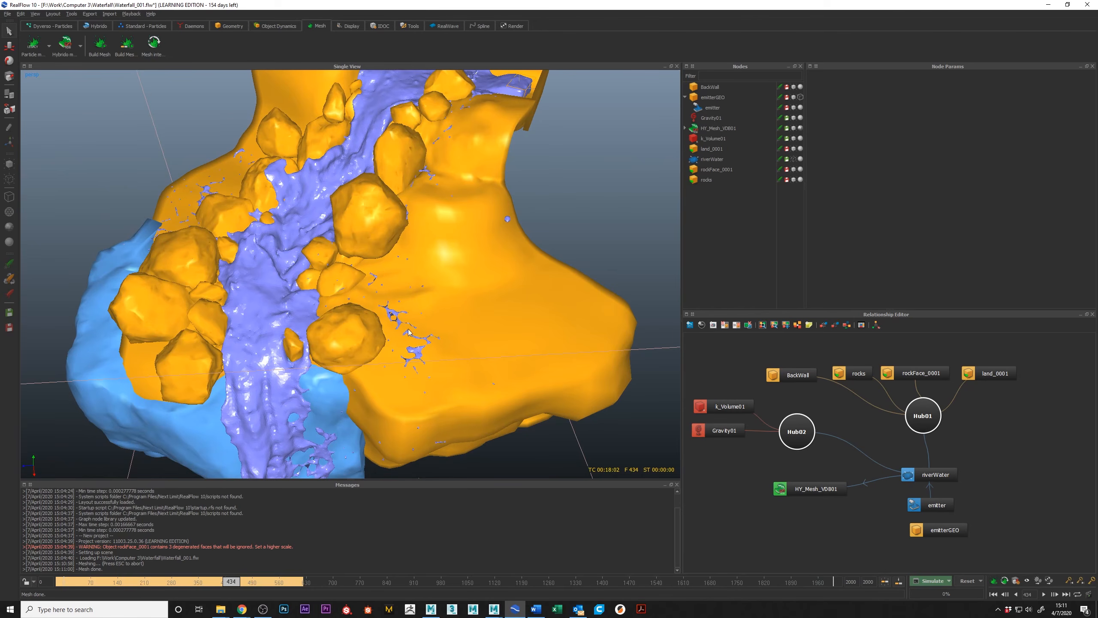
{"action": "scroll", "coordinate": [409, 286], "scroll_direction": "up", "scroll_amount": 8}
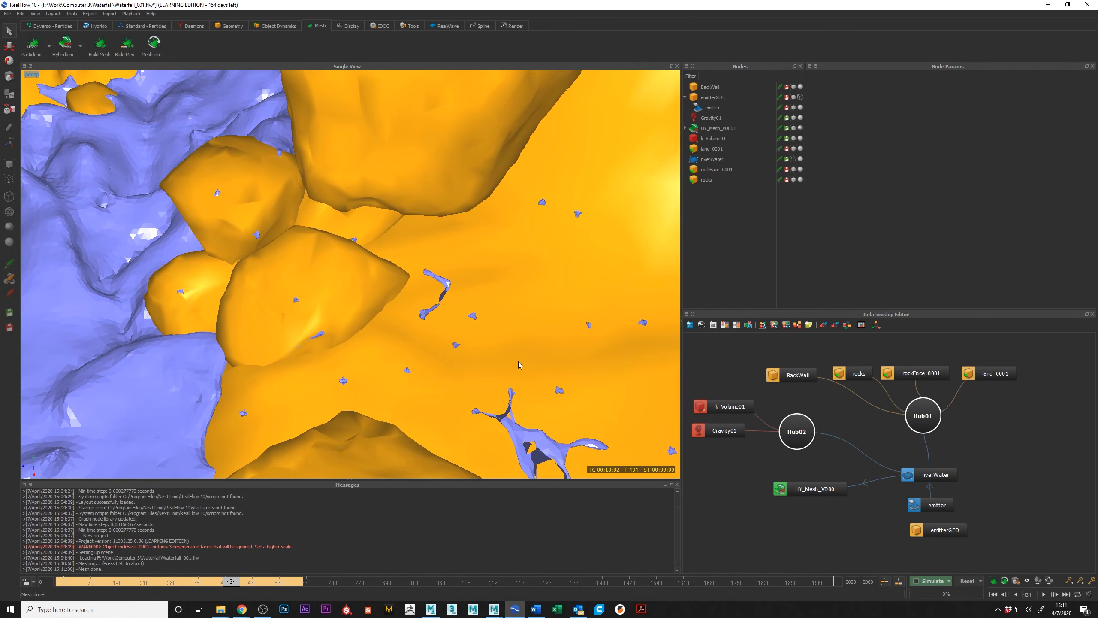
{"action": "scroll", "coordinate": [532, 343], "scroll_direction": "down", "scroll_amount": 8}
{"action": "left_click_drag", "start_coordinate": [513, 311], "coordinate": [483, 285], "text": "alt"}
{"action": "left_click", "coordinate": [226, 323]}
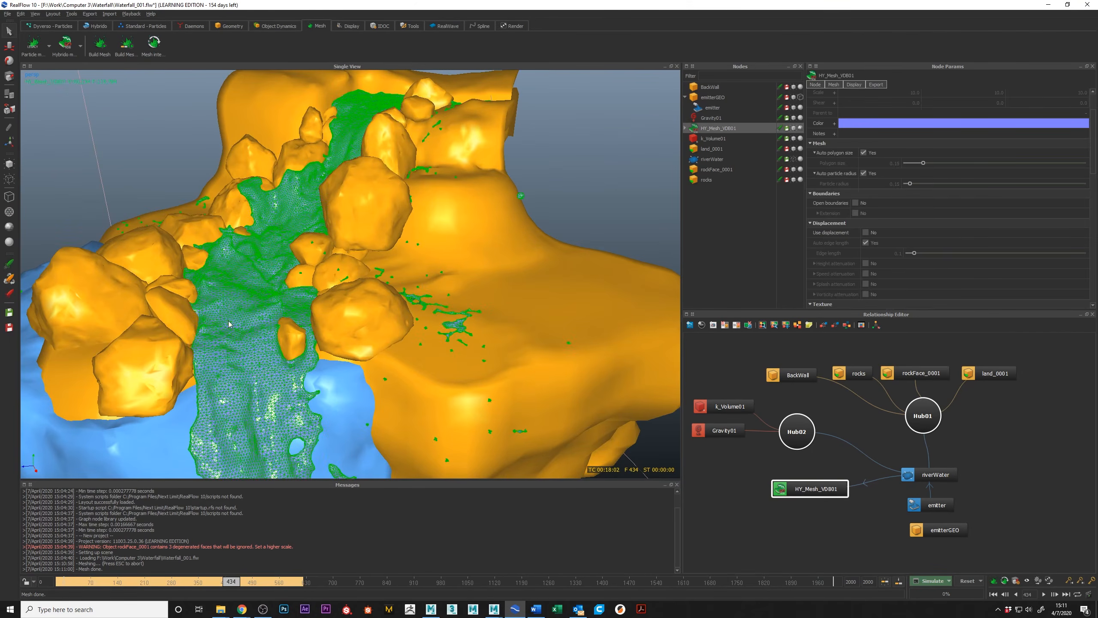
{"action": "left_click_drag", "start_coordinate": [409, 203], "coordinate": [448, 211], "text": "alt"}
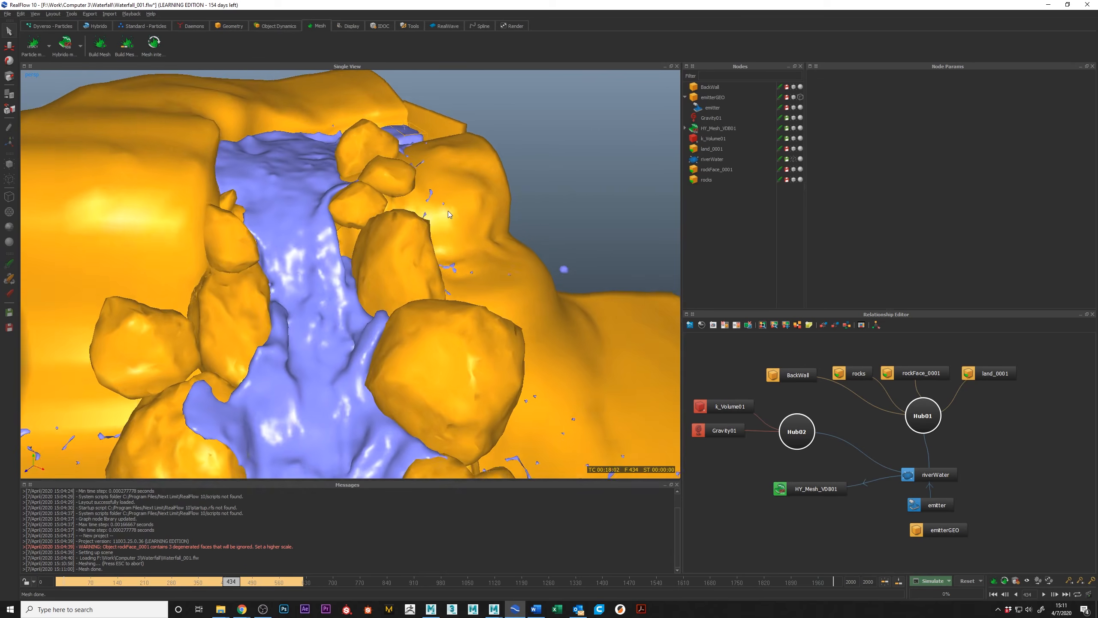
{"action": "left_click_drag", "start_coordinate": [346, 233], "coordinate": [448, 248], "text": "alt"}
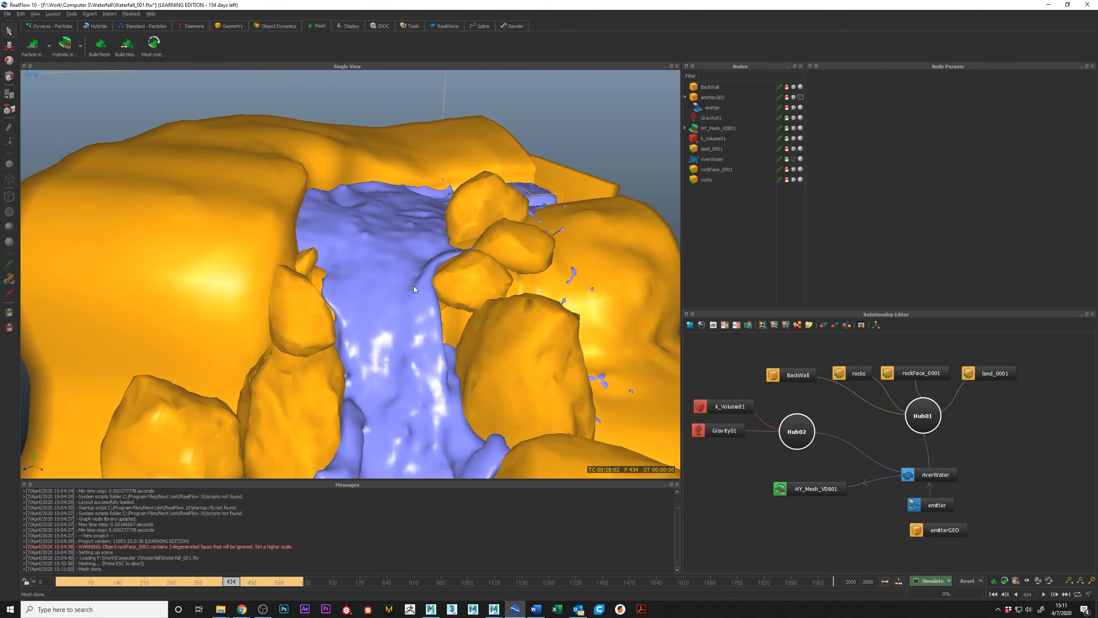
{"action": "middle_click_drag", "start_coordinate": [416, 386], "coordinate": [438, 307], "text": "alt"}
{"action": "scroll", "coordinate": [426, 289], "scroll_direction": "down", "scroll_amount": 5}
{"action": "left_click_drag", "start_coordinate": [426, 290], "coordinate": [317, 310], "text": "alt"}
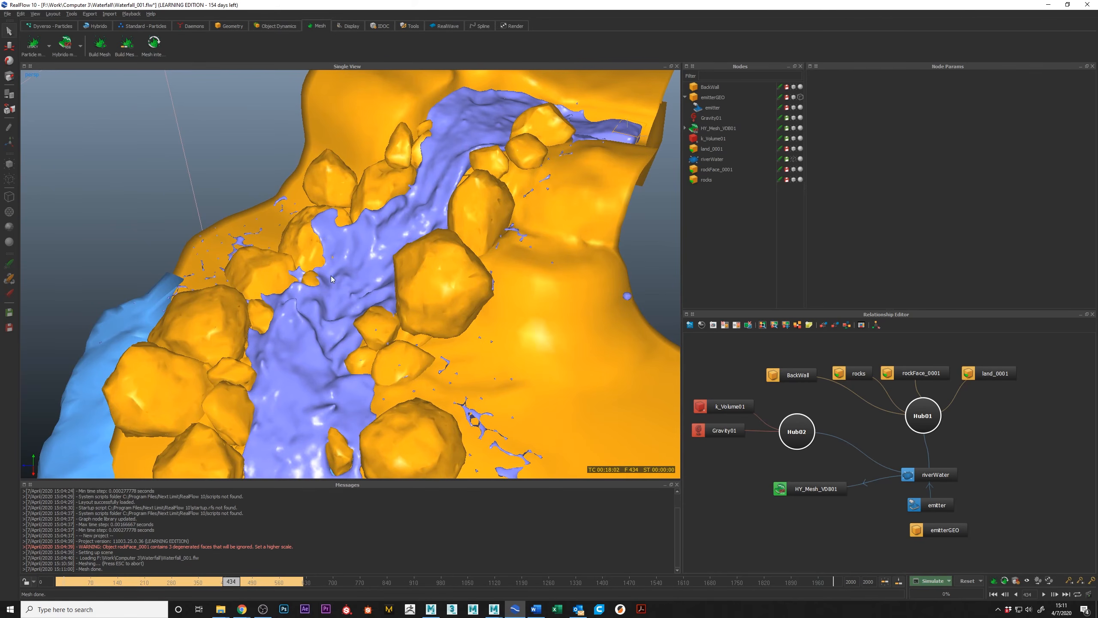
Examine the mesh along the lower cascade, between the rocks and over the blue cliff edge.
{"action": "middle_click_drag", "start_coordinate": [306, 380], "coordinate": [374, 252], "text": "alt"}
{"action": "scroll", "coordinate": [389, 296], "scroll_direction": "down", "scroll_amount": 5}
{"action": "left_click_drag", "start_coordinate": [389, 295], "coordinate": [384, 252], "text": "alt"}
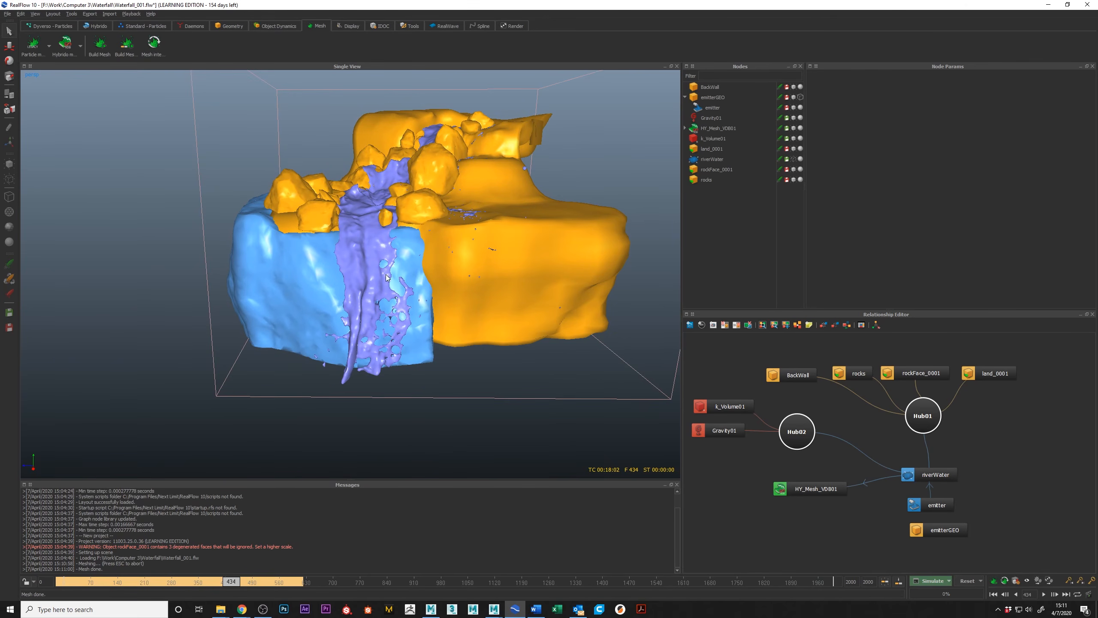
{"action": "left_click_drag", "start_coordinate": [377, 255], "coordinate": [411, 223], "text": "alt"}
{"action": "scroll", "coordinate": [343, 273], "scroll_direction": "up", "scroll_amount": 5}
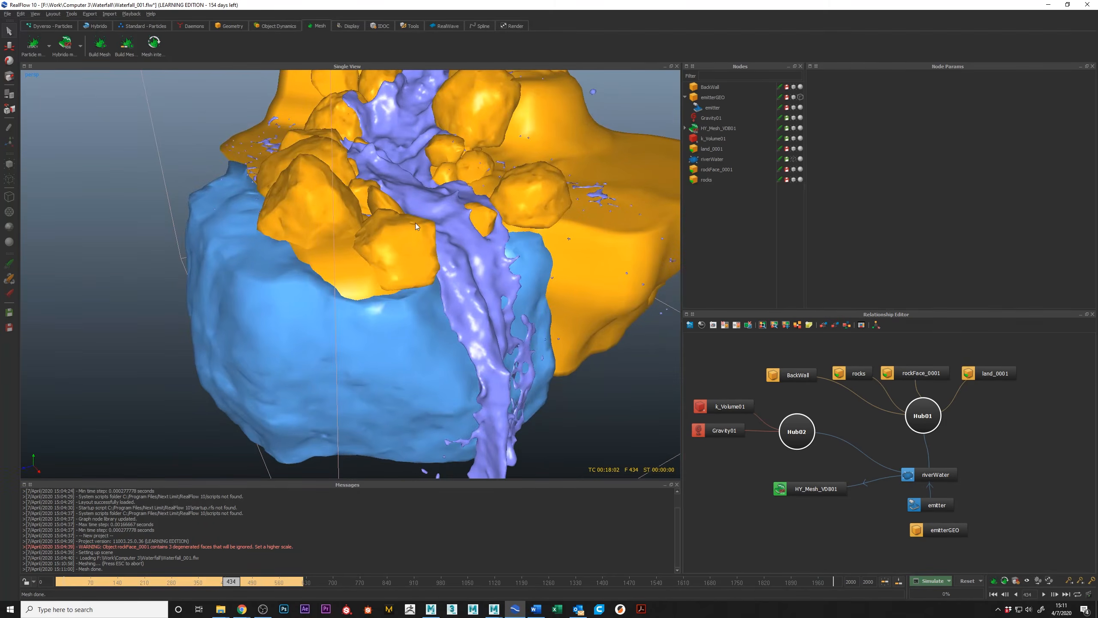
{"action": "middle_click_drag", "start_coordinate": [411, 223], "coordinate": [354, 276], "text": "alt"}
{"action": "scroll", "coordinate": [354, 276], "scroll_direction": "up", "scroll_amount": 6}
{"action": "mouse_move", "coordinate": [355, 266]}
{"action": "left_mouse_down", "text": "alt"}
{"action": "mouse_move", "coordinate": [605, 304]}
{"action": "mouse_move", "coordinate": [356, 273]}
{"action": "mouse_move", "coordinate": [509, 184]}
{"action": "mouse_move", "coordinate": [483, 229]}
{"action": "mouse_move", "coordinate": [494, 252]}
{"action": "mouse_move", "coordinate": [553, 231]}
{"action": "mouse_move", "coordinate": [466, 239]}
{"action": "mouse_move", "coordinate": [357, 270]}
{"action": "left_mouse_up", "text": "alt"}
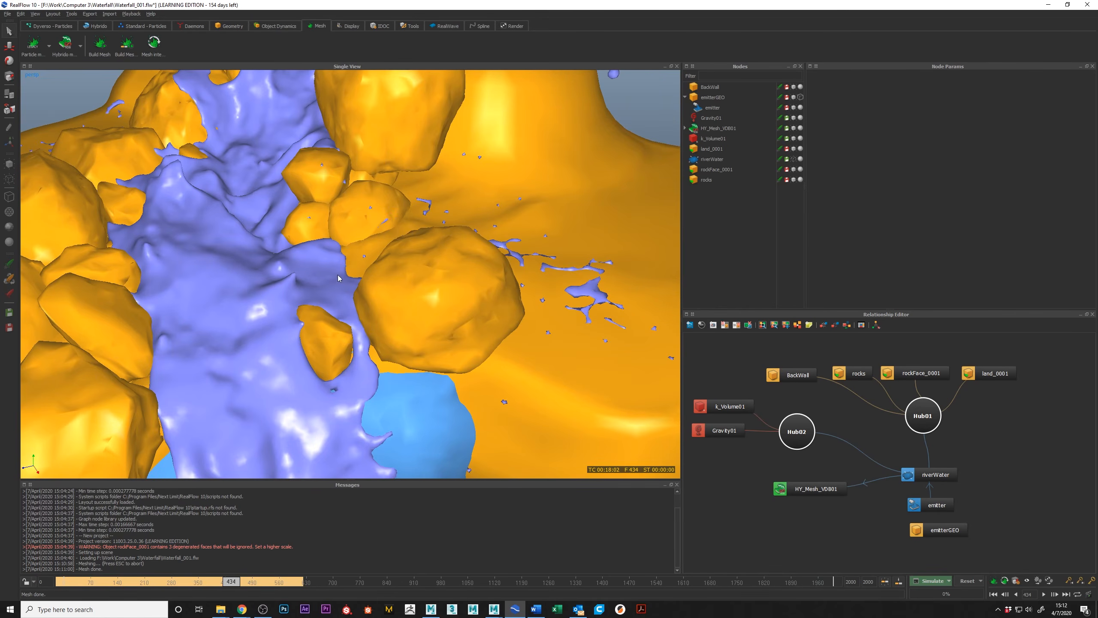
{"action": "left_click_drag", "start_coordinate": [352, 271], "coordinate": [396, 290], "text": "alt"}
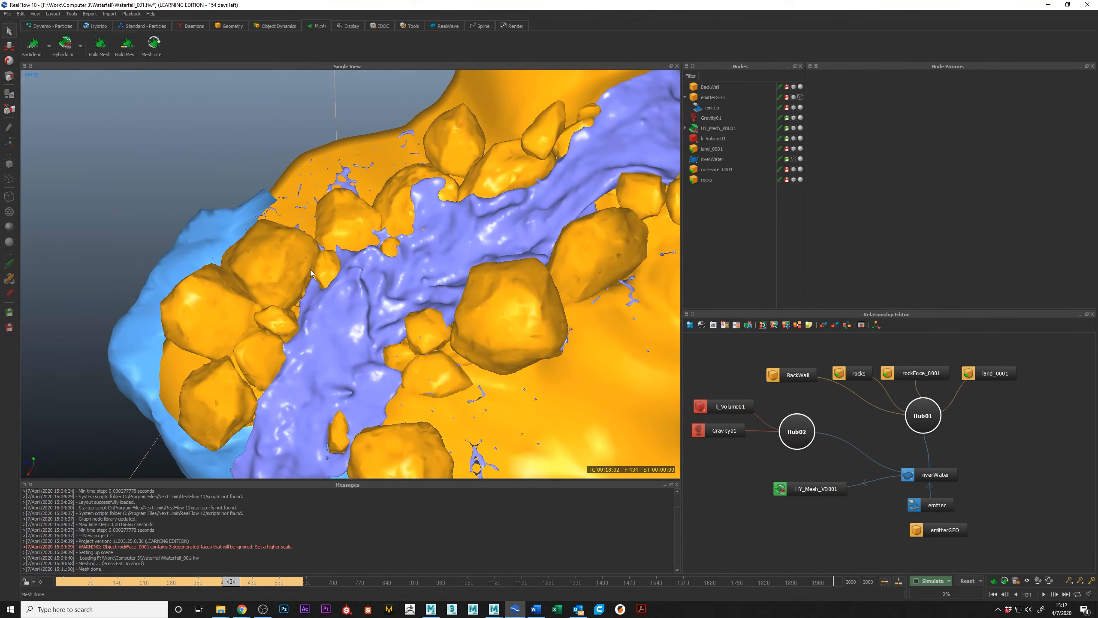
{"action": "left_click_drag", "start_coordinate": [422, 200], "coordinate": [469, 134], "text": "alt"}
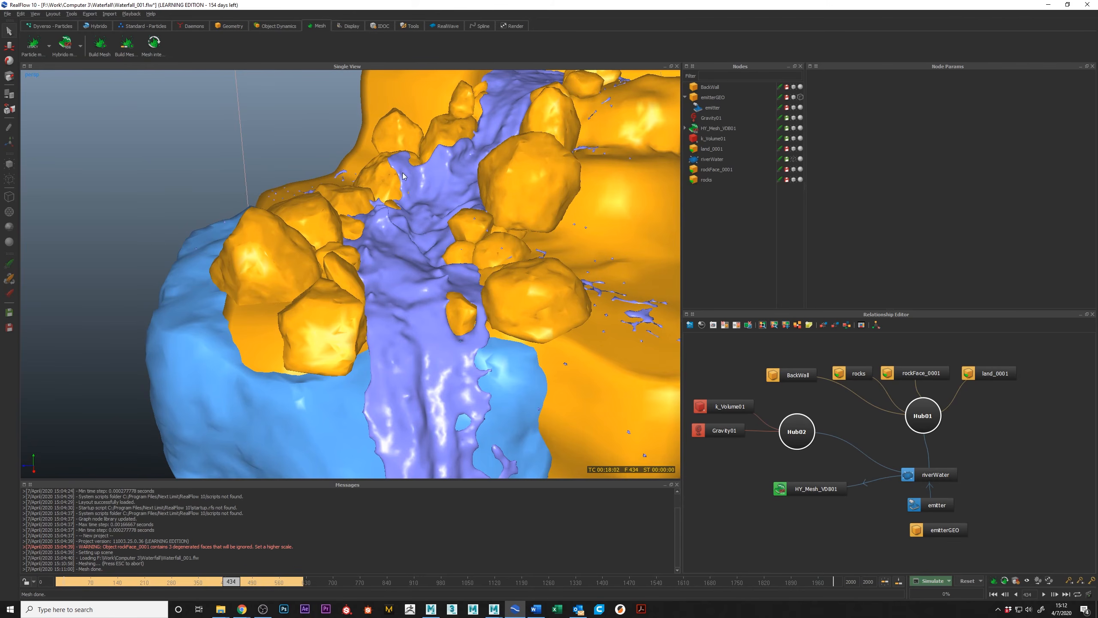
{"action": "left_click_drag", "start_coordinate": [459, 89], "coordinate": [459, 236], "text": "alt"}
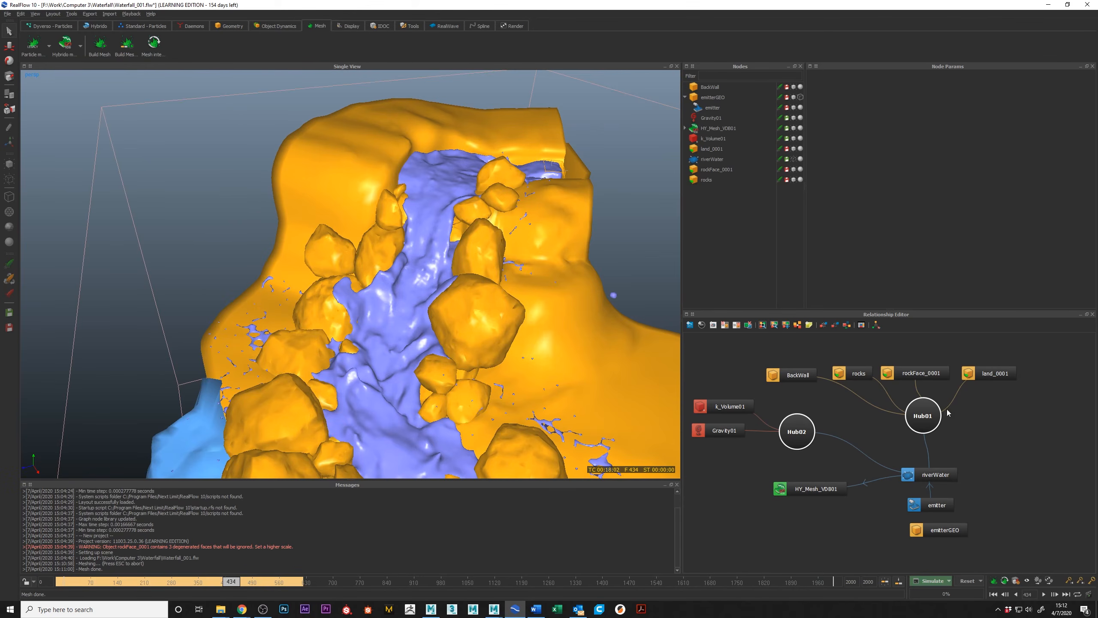
{"action": "left_click_drag", "start_coordinate": [449, 152], "coordinate": [375, 191], "text": "alt"}
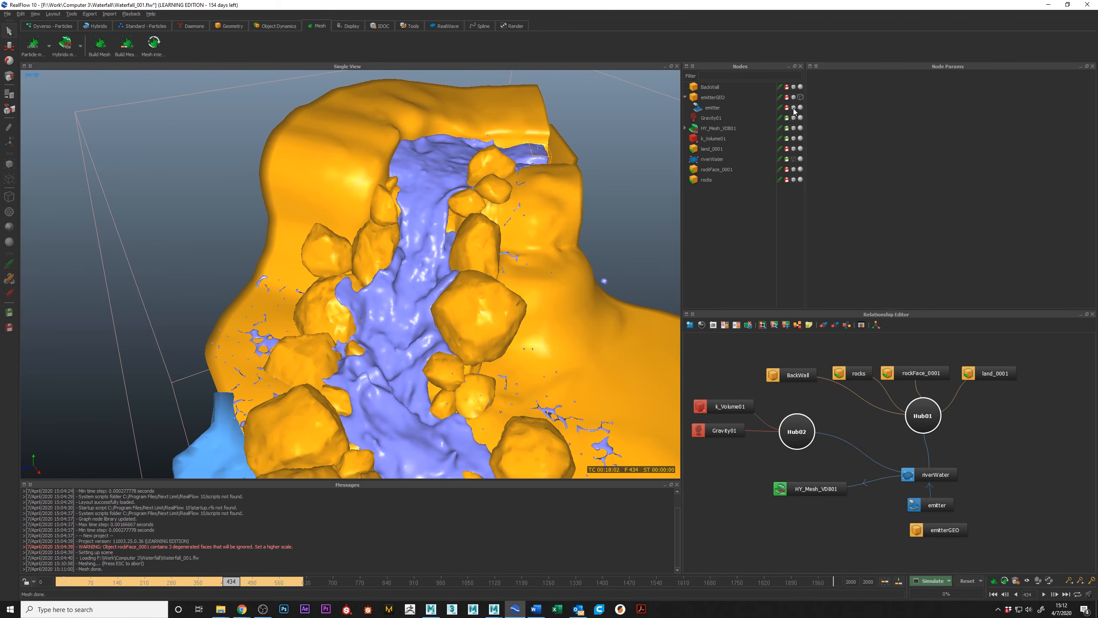
Show the riverWater particles again and hide the HY_Mesh_VDB01 mesh in the viewport.
{"action": "left_click", "coordinate": [794, 158]}
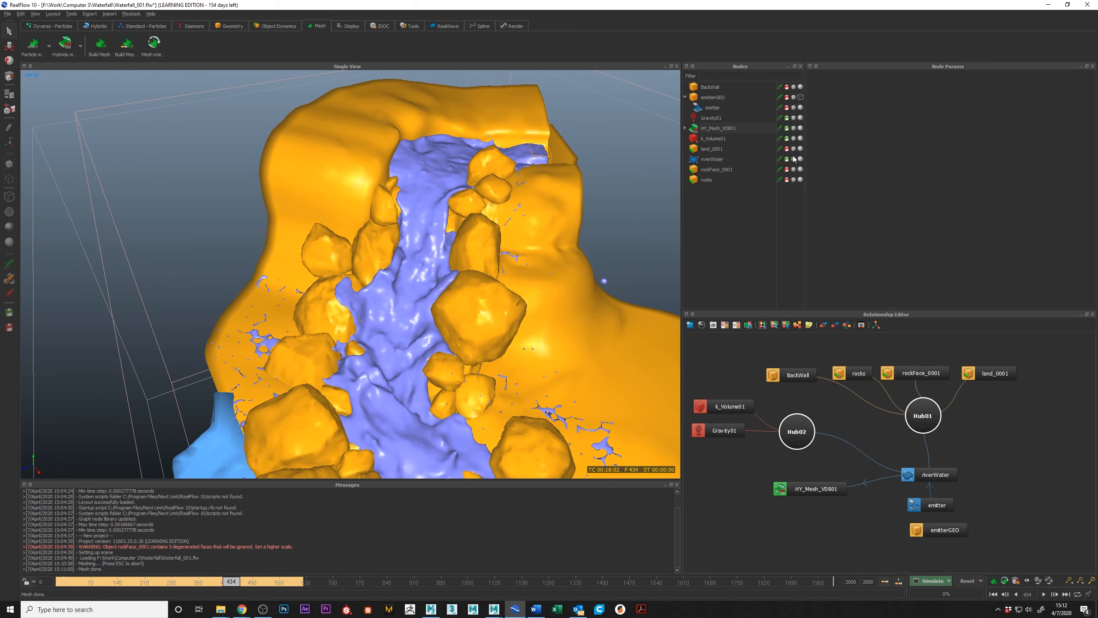
{"action": "left_click", "coordinate": [793, 128]}
{"action": "right_click_drag", "start_coordinate": [623, 195], "coordinate": [337, 455], "text": "alt"}
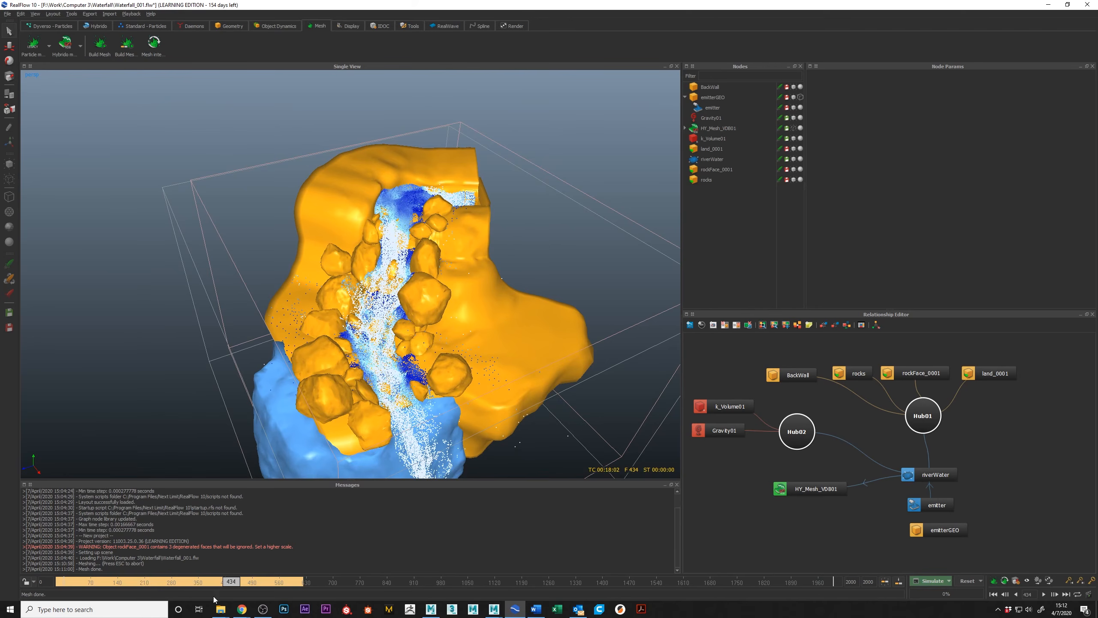
Scrub through the cached particle simulation from frame 0 and stop at frame 20.
{"action": "left_click_drag", "start_coordinate": [233, 584], "coordinate": [52, 582]}
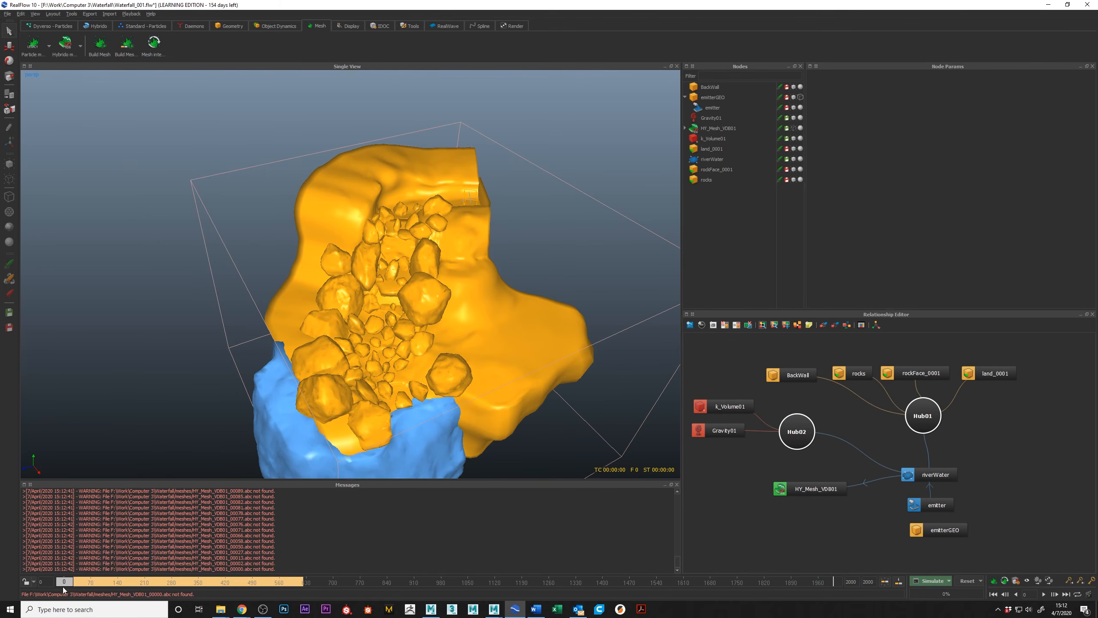
{"action": "left_click_drag", "start_coordinate": [63, 584], "coordinate": [178, 599]}
{"action": "middle_click_drag", "start_coordinate": [320, 465], "coordinate": [331, 441], "text": "alt"}
{"action": "left_click_drag", "start_coordinate": [331, 441], "coordinate": [332, 436], "text": "alt"}
{"action": "mouse_move", "coordinate": [177, 578]}
{"action": "left_mouse_down"}
{"action": "mouse_move", "coordinate": [135, 581]}
{"action": "mouse_move", "coordinate": [192, 601]}
{"action": "mouse_move", "coordinate": [72, 570]}
{"action": "left_mouse_up"}
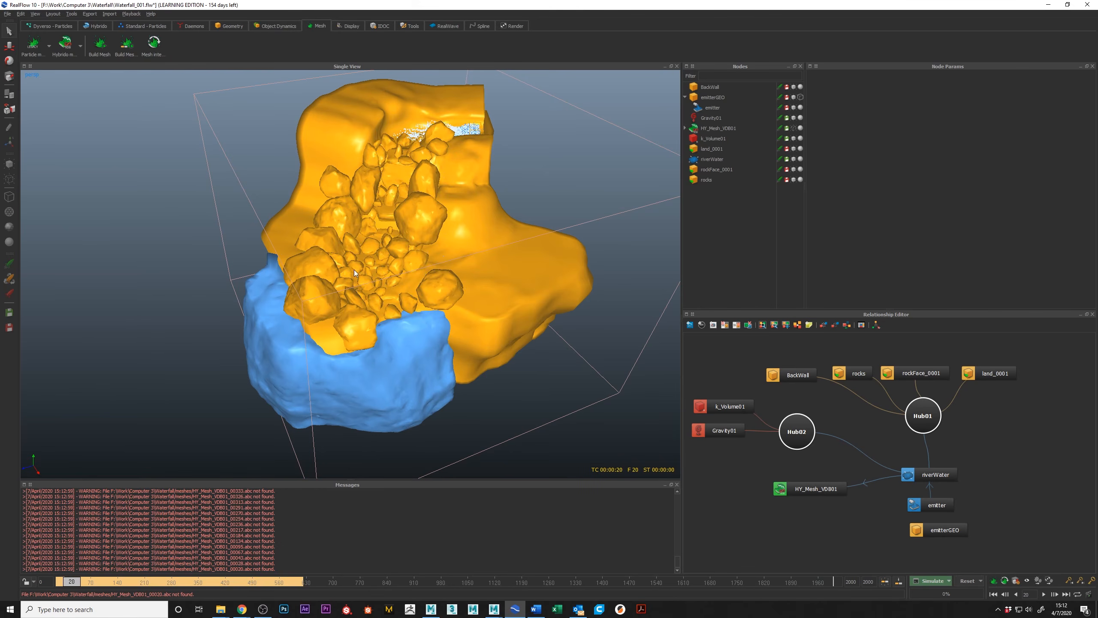
Limit the timeline to the last simulated frame, 622, and return to frame 0.
{"action": "right_click_drag", "start_coordinate": [320, 220], "coordinate": [358, 241], "text": "alt"}
{"action": "middle_click_drag", "start_coordinate": [358, 241], "coordinate": [342, 285], "text": "alt"}
{"action": "right_click_drag", "start_coordinate": [415, 274], "coordinate": [389, 254], "text": "alt"}
{"action": "middle_click_drag", "start_coordinate": [389, 251], "coordinate": [390, 242], "text": "alt"}
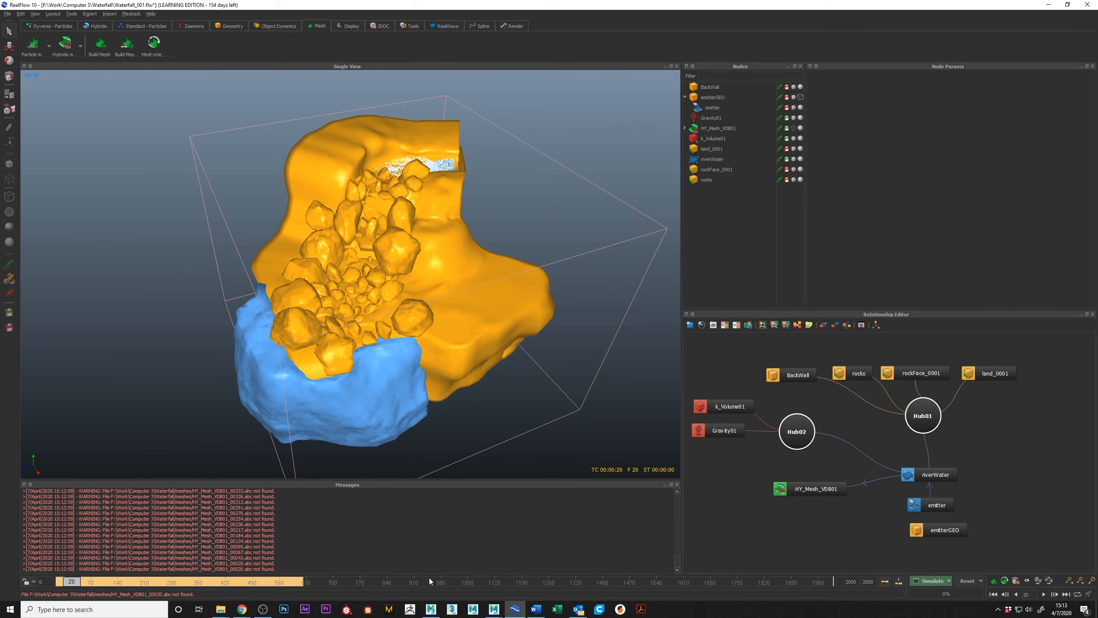
{"action": "left_click", "coordinate": [900, 582]}
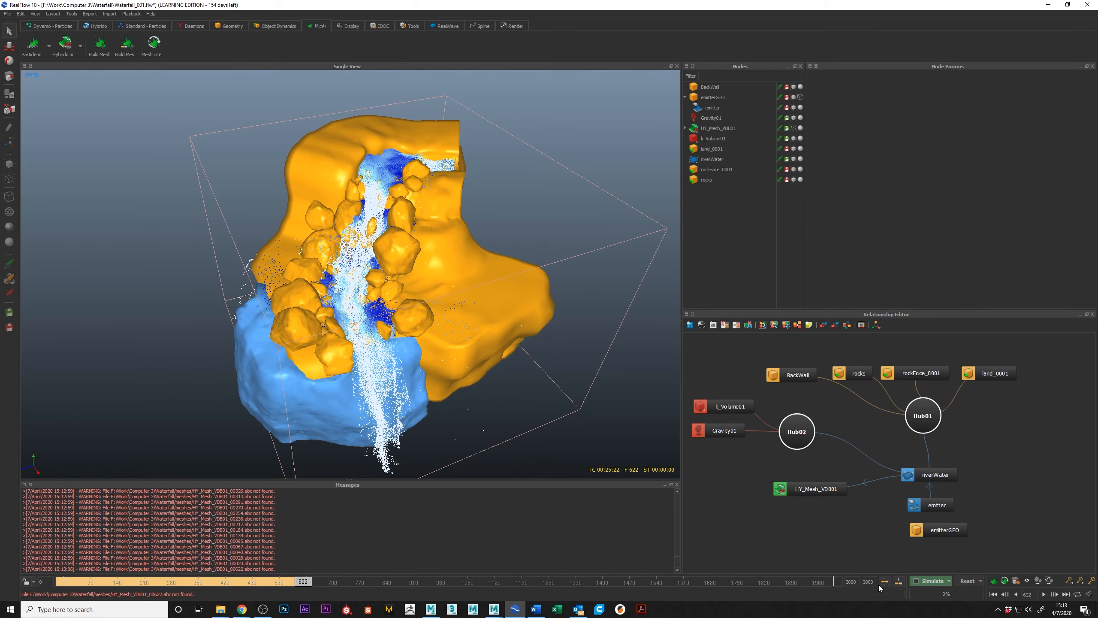
{"action": "type", "text": "622"}
{"action": "key", "text": "Return"}
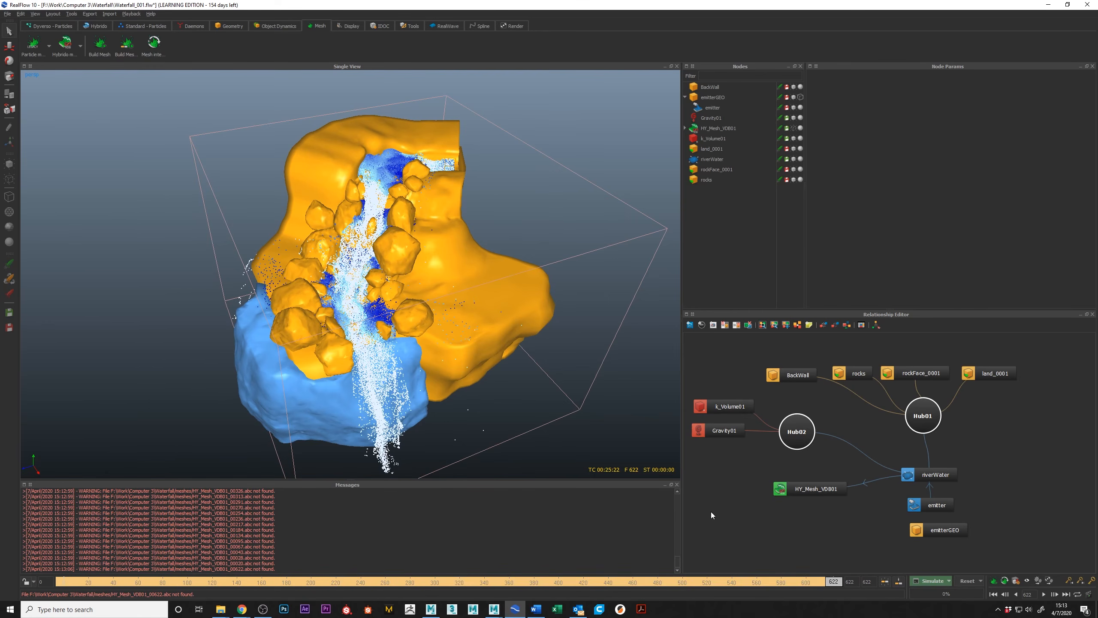
{"action": "left_click", "coordinate": [61, 581]}
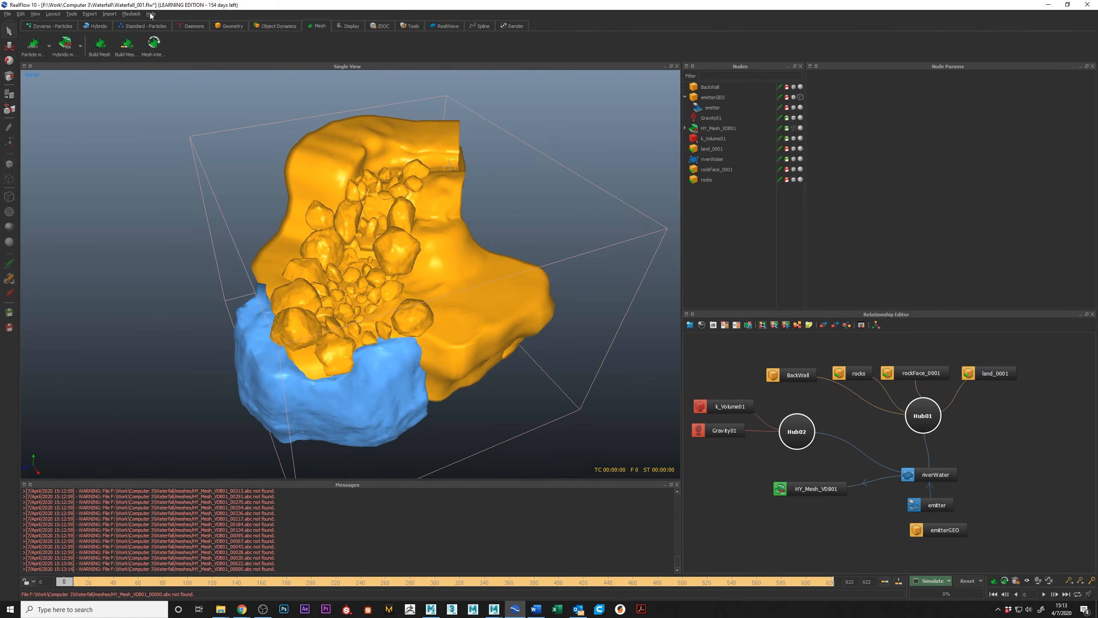
Generate a video preview of the particle simulation, watch it in an enlarged Movie Player, and close the player.
{"action": "left_click", "coordinate": [130, 13]}
{"action": "left_click", "coordinate": [153, 25]}
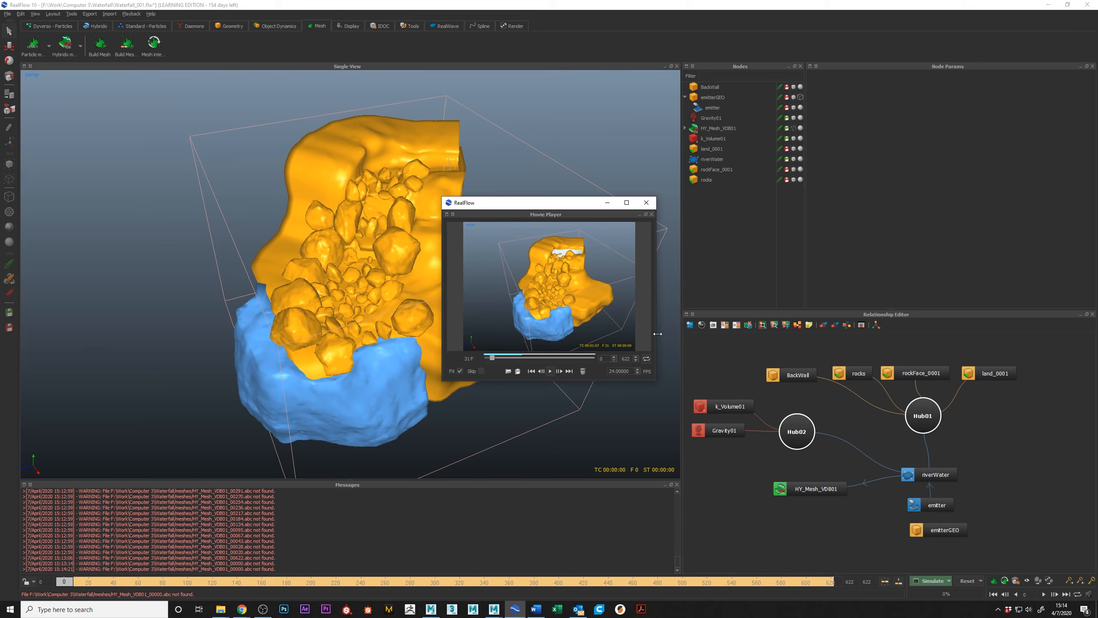
{"action": "left_click_drag", "start_coordinate": [655, 383], "coordinate": [890, 517]}
{"action": "left_click_drag", "start_coordinate": [661, 202], "coordinate": [584, 103]}
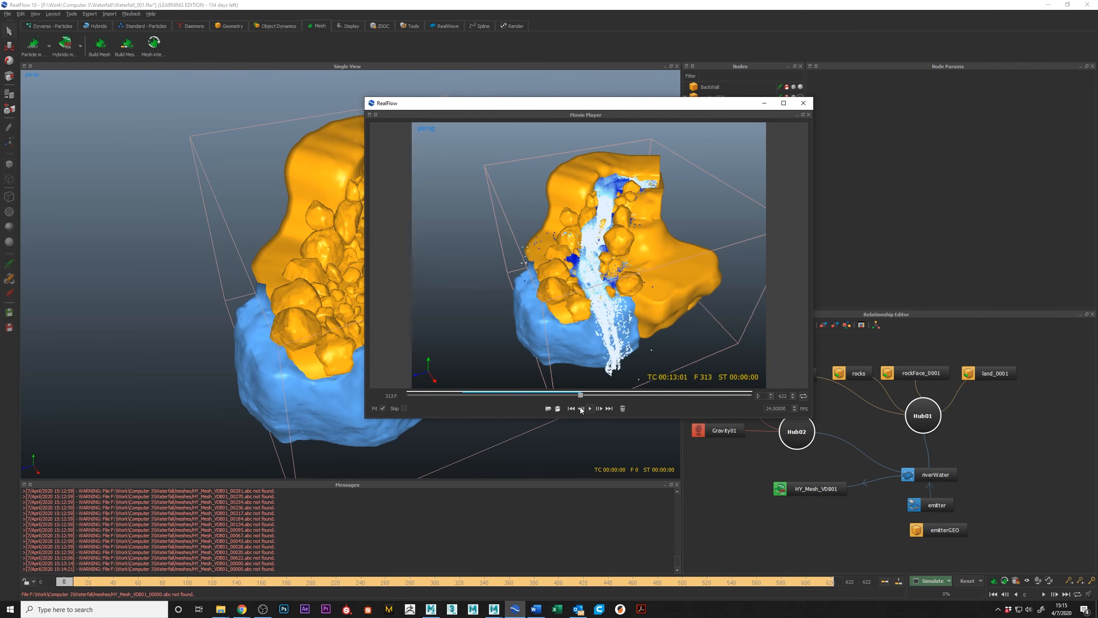
{"action": "left_click", "coordinate": [803, 103]}
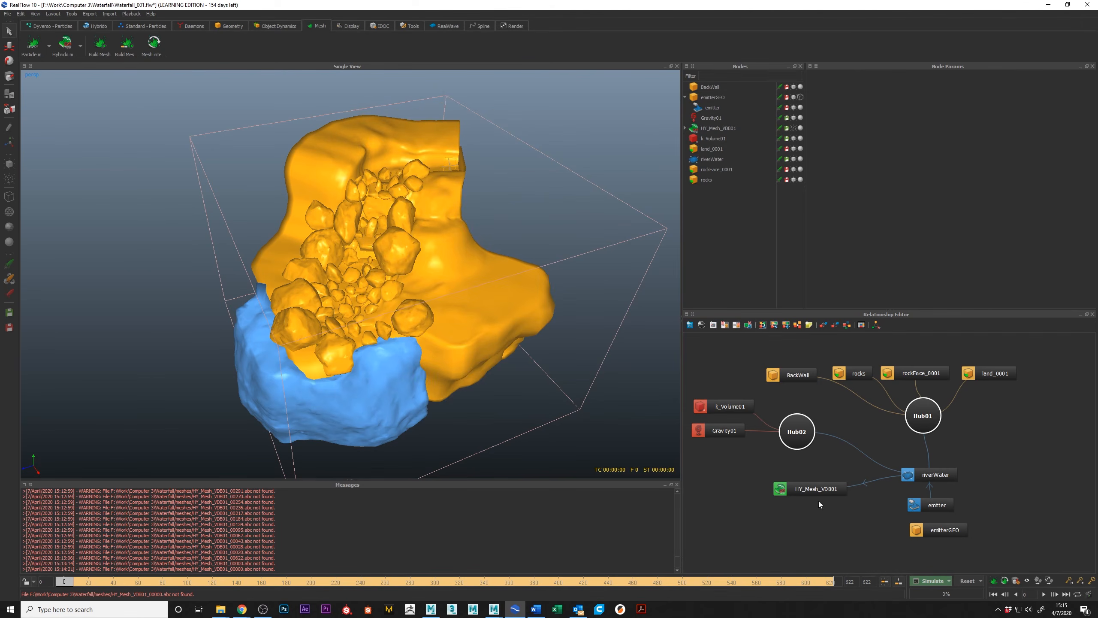
Delete the HY_Mesh_VDB01 mesh node, undo the removal, and delete the node again.
{"action": "left_click", "coordinate": [811, 488]}
{"action": "key", "text": "Delete"}
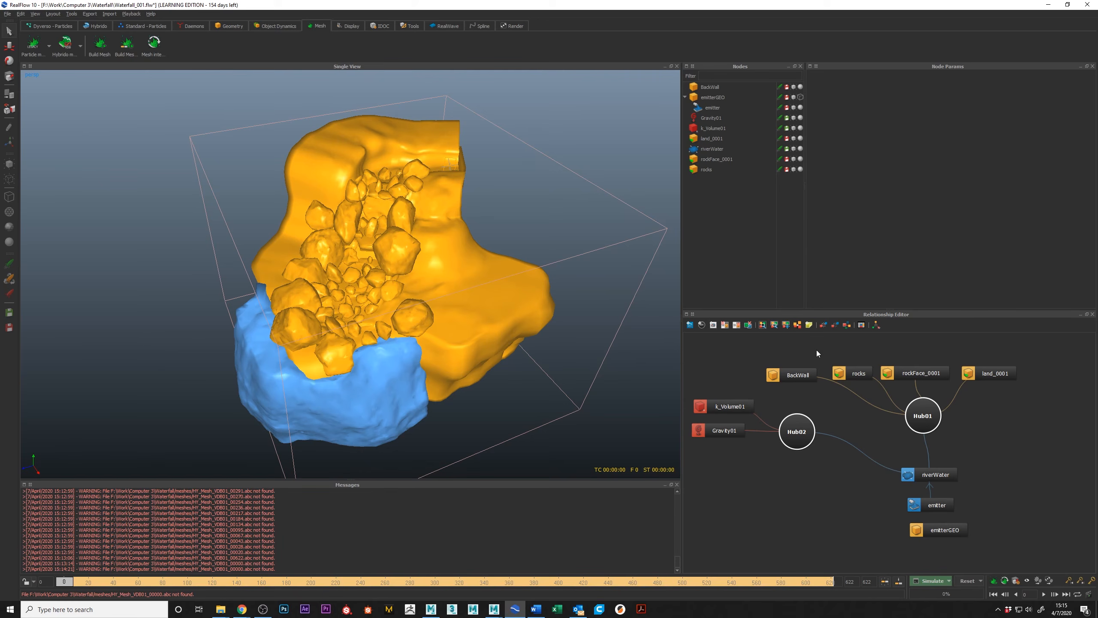
{"action": "key", "text": "ctrl+z"}
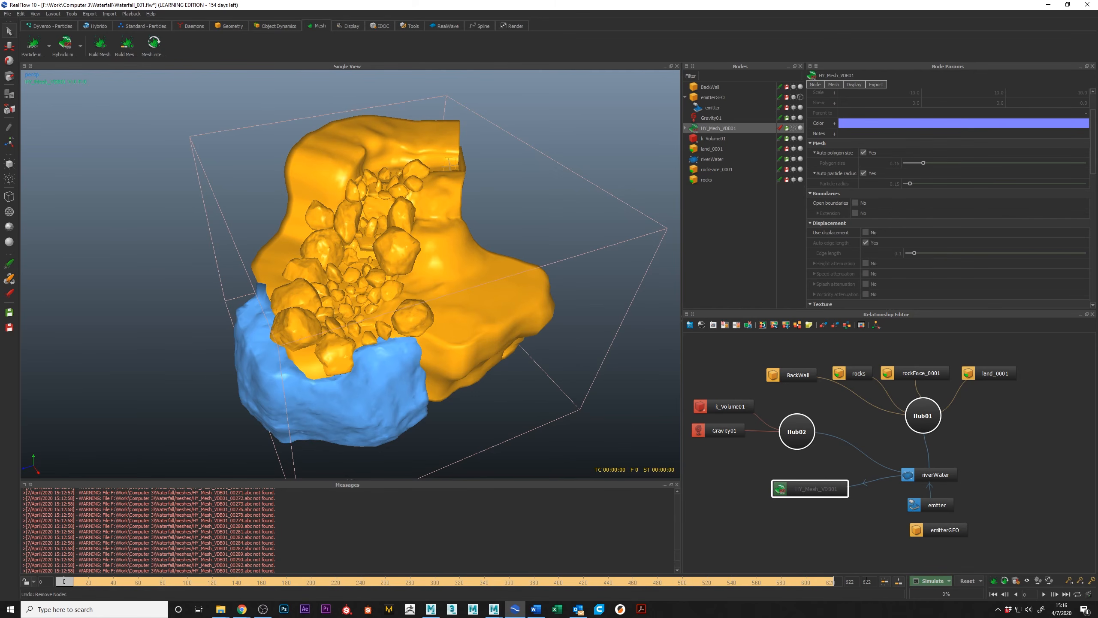
{"action": "key", "text": "Delete"}
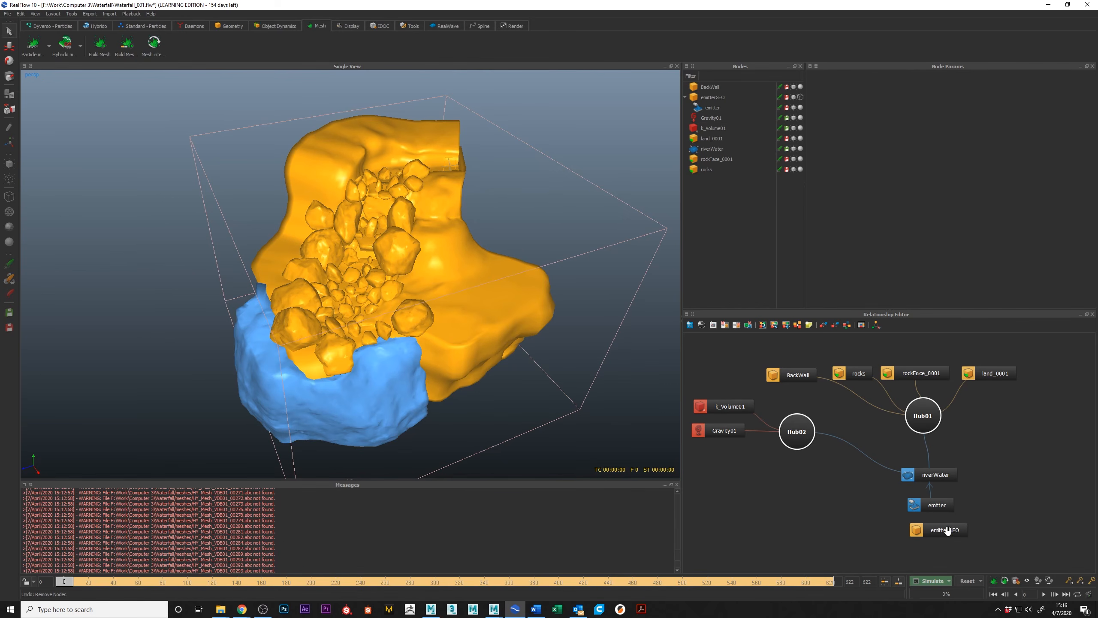
Review the emitter's velocity parameters, riverWater's grid cell size and the available simulate options without changing them.
{"action": "left_click", "coordinate": [711, 108]}
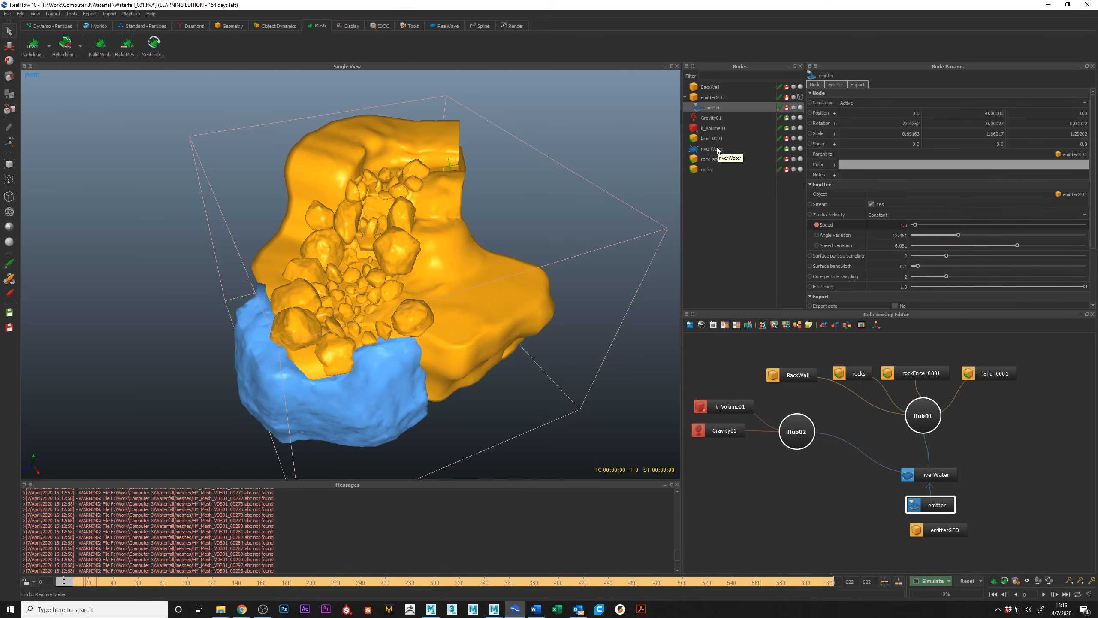
{"action": "left_click", "coordinate": [717, 152]}
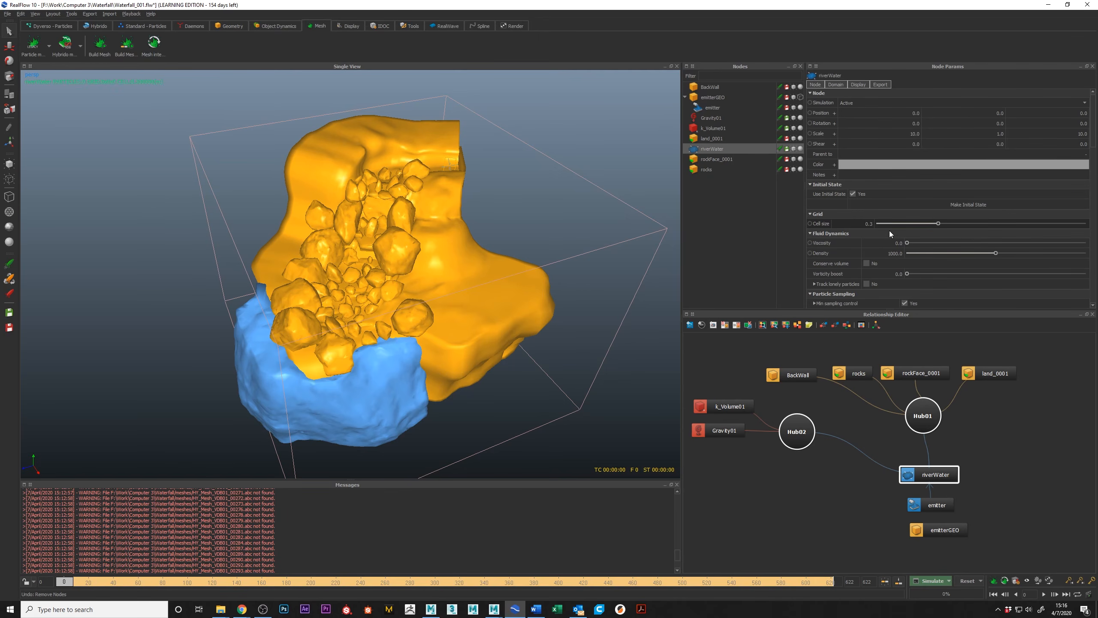
{"action": "left_click", "coordinate": [865, 223]}
{"action": "left_click", "coordinate": [950, 582]}
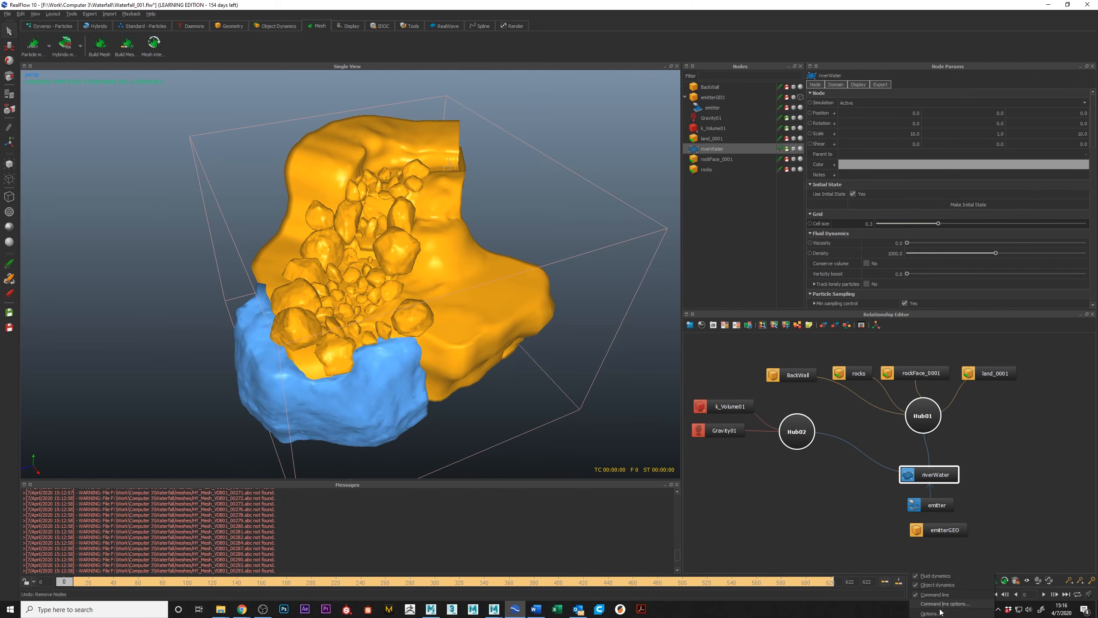
{"action": "left_click", "coordinate": [777, 518]}
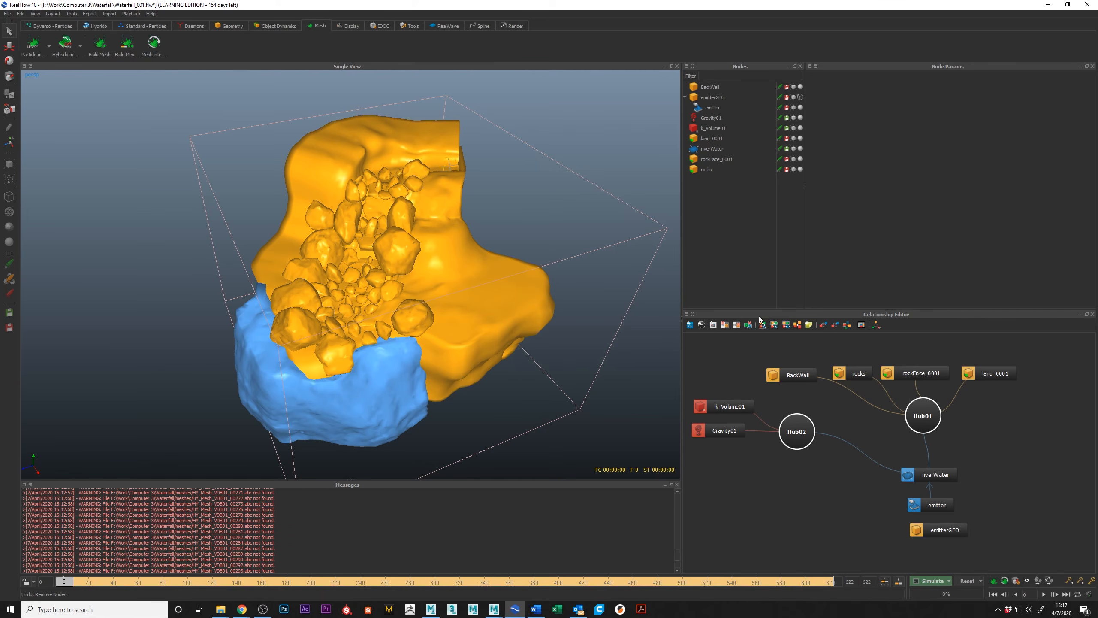
{"action": "left_click", "coordinate": [949, 581]}
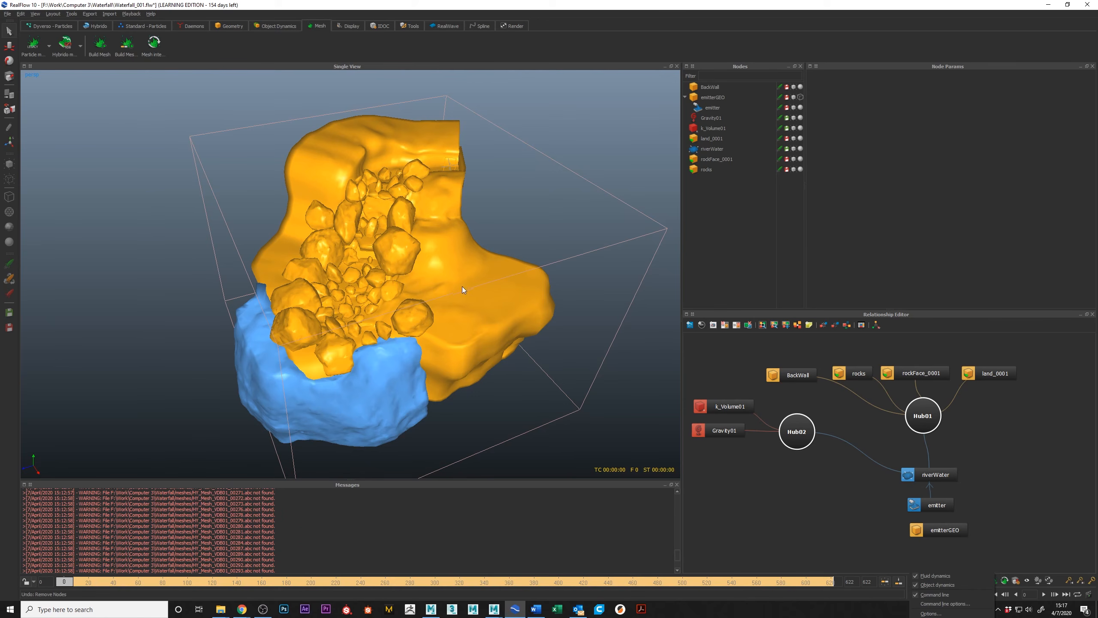
{"action": "left_click", "coordinate": [477, 335]}
{"action": "left_click_drag", "start_coordinate": [477, 335], "coordinate": [491, 301], "text": "alt"}
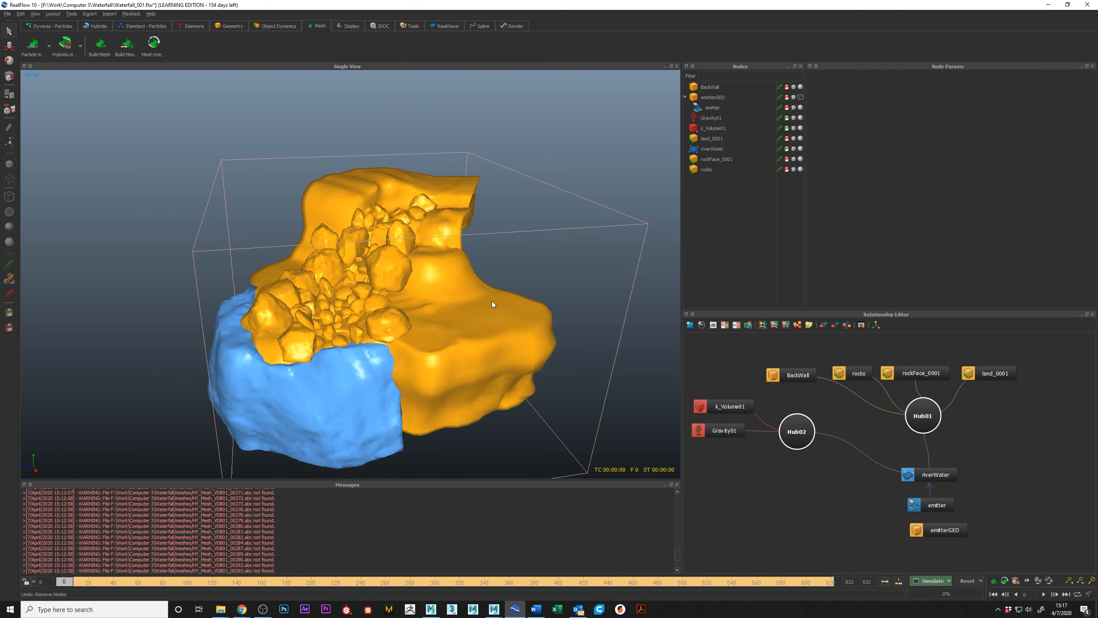
Open the simulation options and enable the use of maximum threads.
{"action": "left_click", "coordinate": [949, 581]}
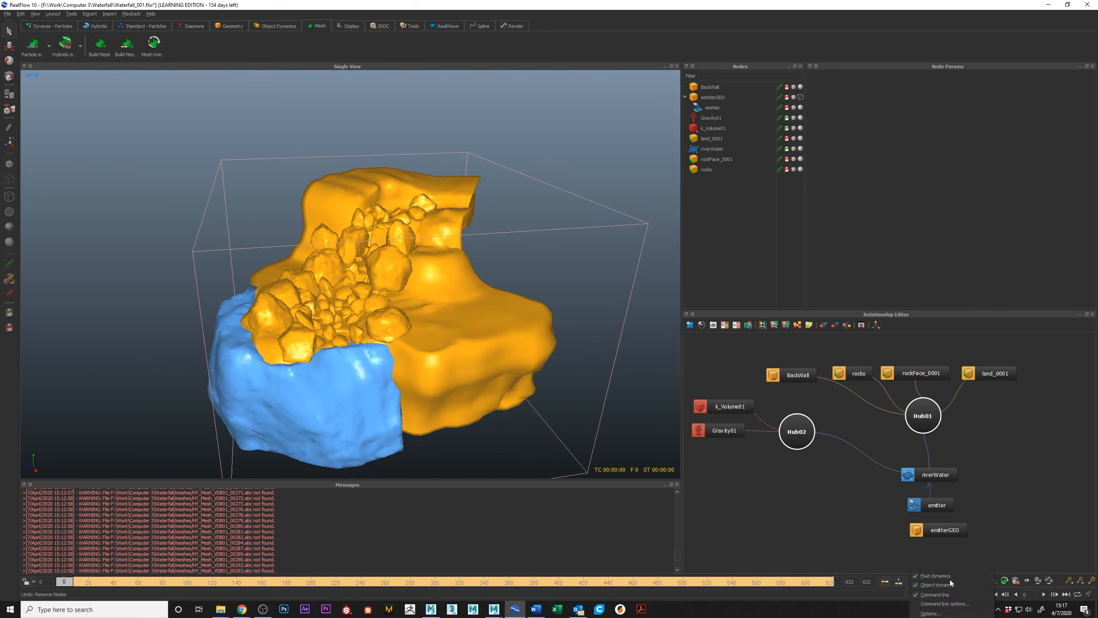
{"action": "left_click", "coordinate": [940, 613]}
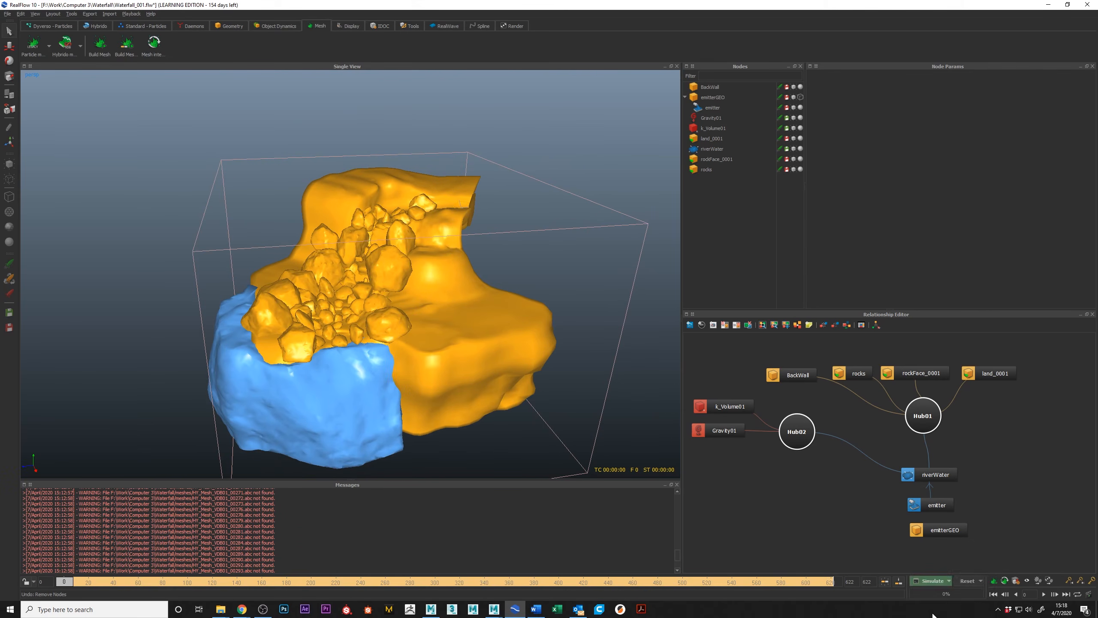
{"action": "left_click_drag", "start_coordinate": [888, 308], "coordinate": [586, 185]}
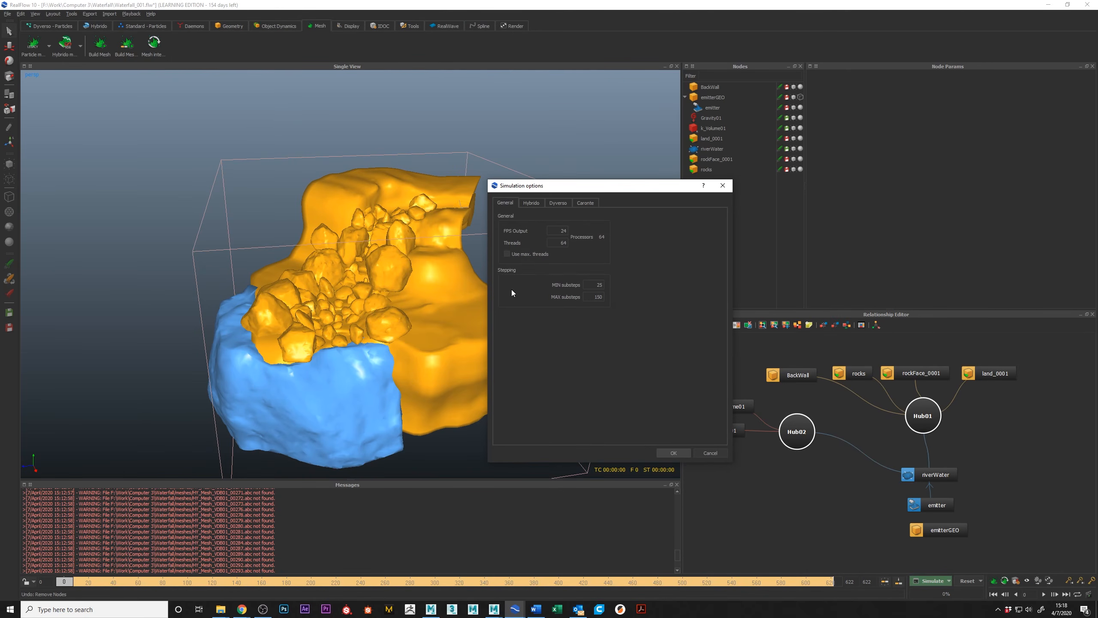
{"action": "double_click", "coordinate": [561, 244]}
{"action": "left_click", "coordinate": [507, 254]}
Review the Hybrido and particle solver substeps, return to the general settings, and accept the simulation options.
{"action": "left_click", "coordinate": [535, 205]}
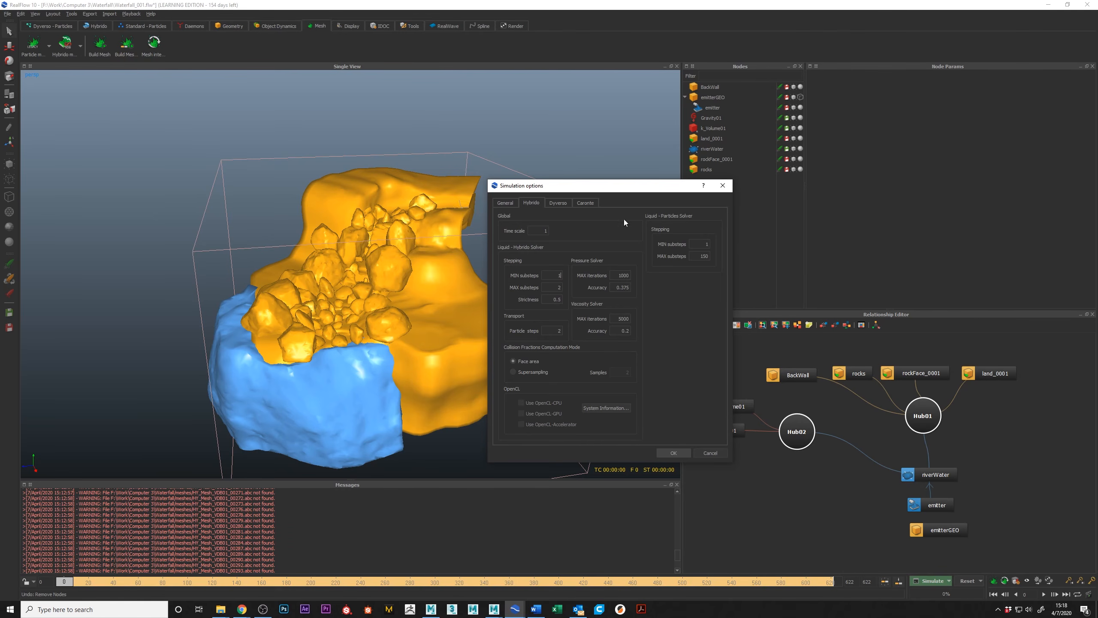
{"action": "left_click_drag", "start_coordinate": [701, 257], "coordinate": [712, 257]}
{"action": "left_click", "coordinate": [509, 203]}
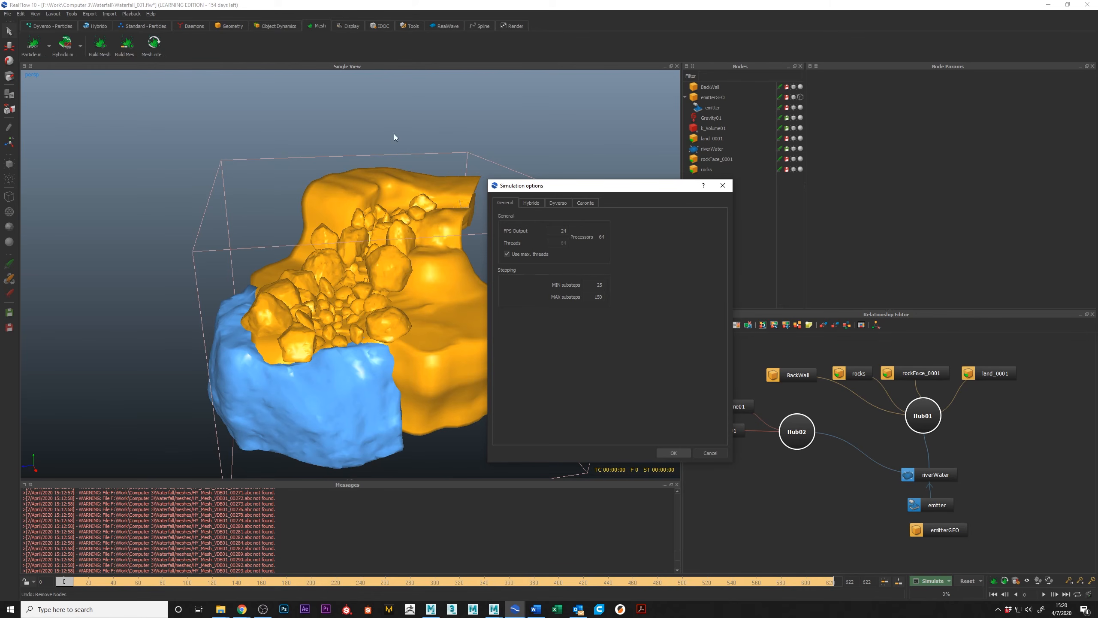
{"action": "left_click", "coordinate": [684, 452]}
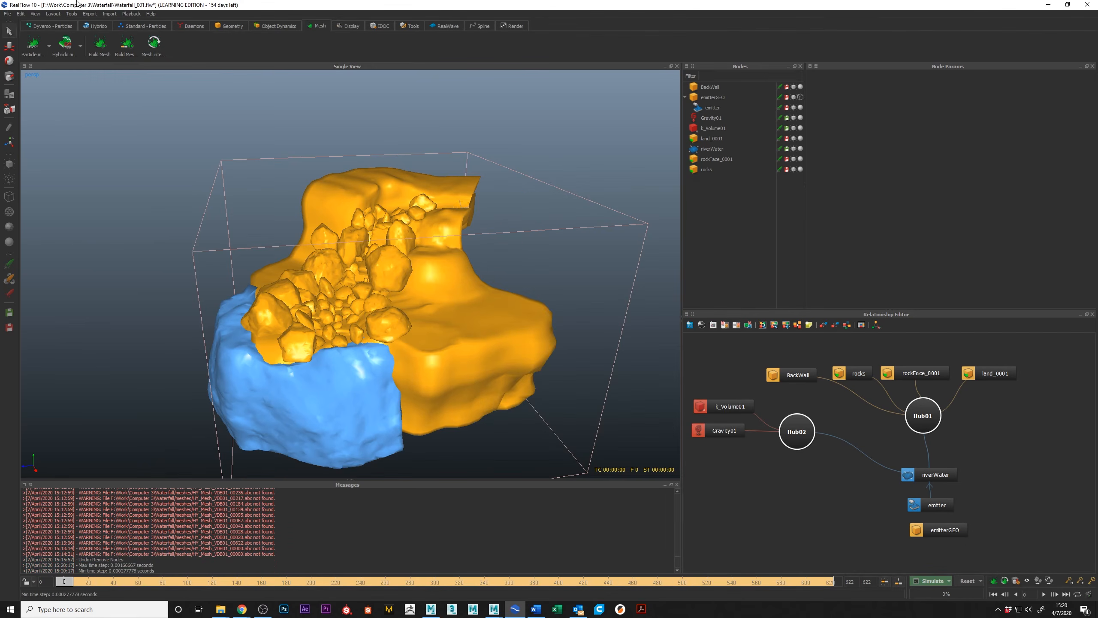
Bring up the Hybrido creation tools.
{"action": "left_click", "coordinate": [96, 26]}
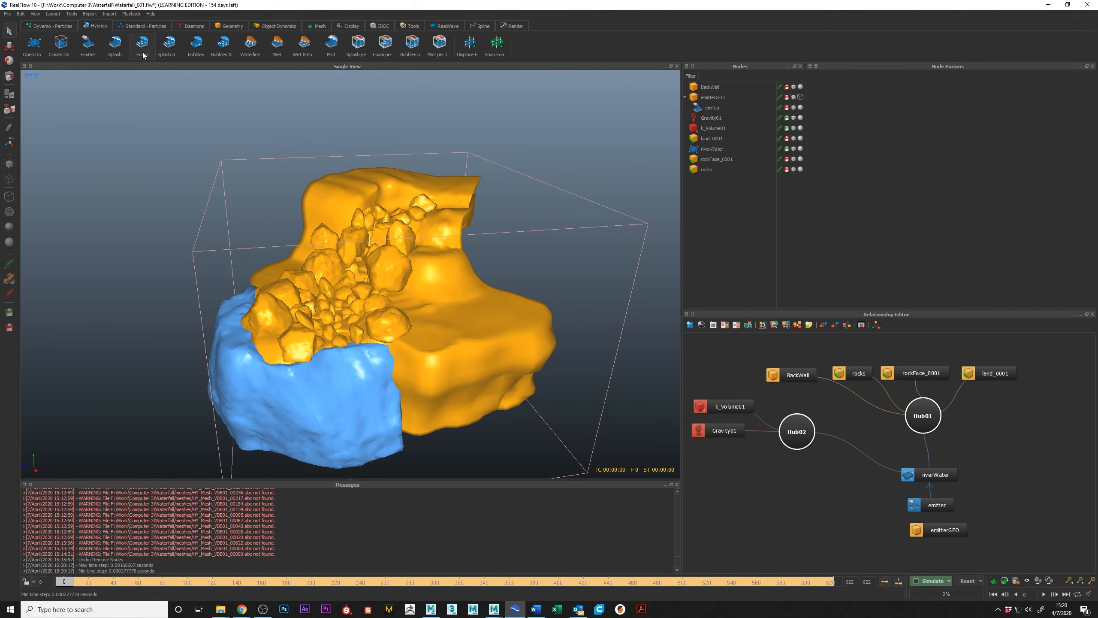